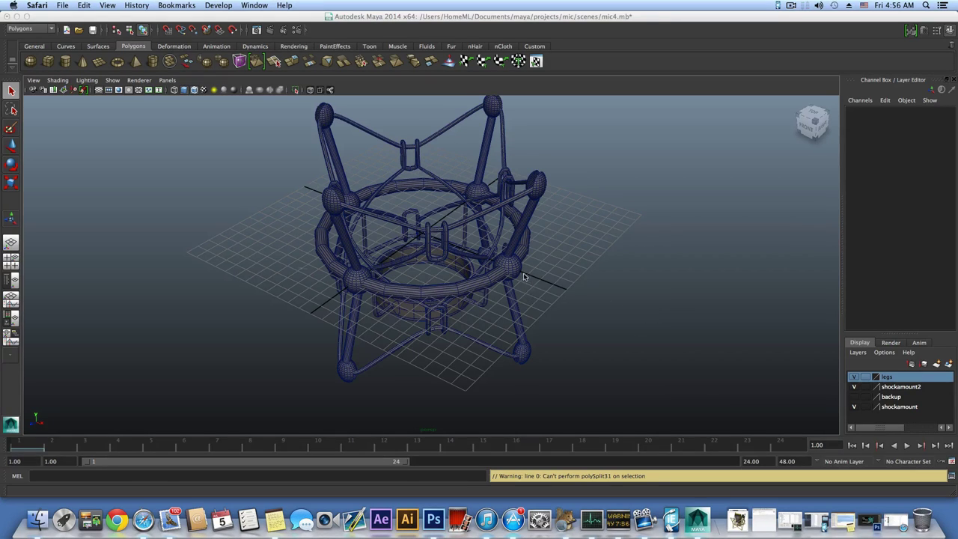
# Step: Hide the legs, shockamount2 and shockamount layers and add all the remaining visible pieces to the shockamount layer
pyautogui.moveTo(526, 310)
pyautogui.keyDown('alt'); pyautogui.mouseDown()
pyautogui.moveTo(524, 293)
pyautogui.moveTo(535, 303)
pyautogui.moveTo(524, 336)
pyautogui.moveTo(513, 317)
pyautogui.moveTo(499, 317)
pyautogui.moveTo(509, 284)
pyautogui.moveTo(515, 299)
pyautogui.moveTo(499, 332)
pyautogui.moveTo(481, 329)
pyautogui.moveTo(496, 352)
pyautogui.moveTo(524, 332)
pyautogui.moveTo(524, 372)
pyautogui.moveTo(546, 311)
pyautogui.moveTo(531, 313)
pyautogui.mouseUp(); pyautogui.keyUp('alt')
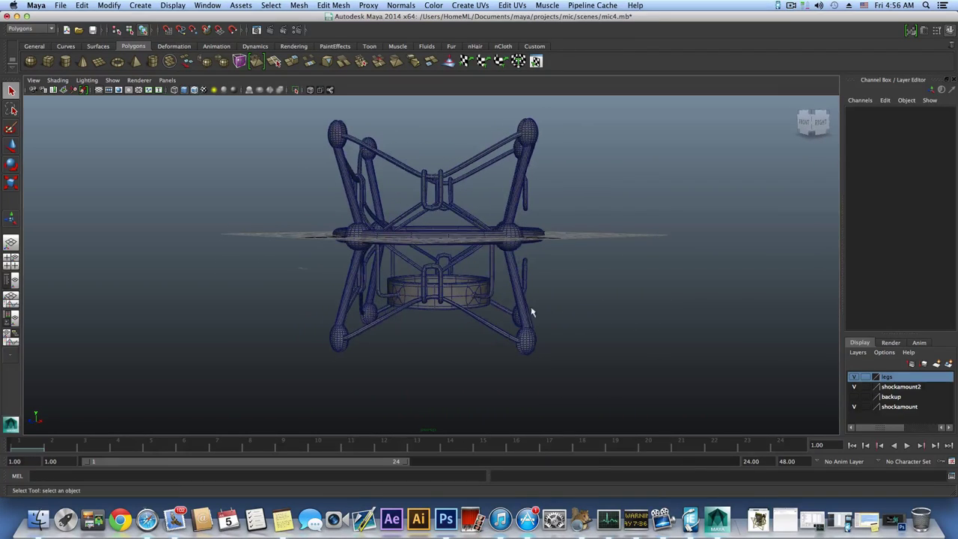
pyautogui.click(854, 377)
pyautogui.click(854, 407)
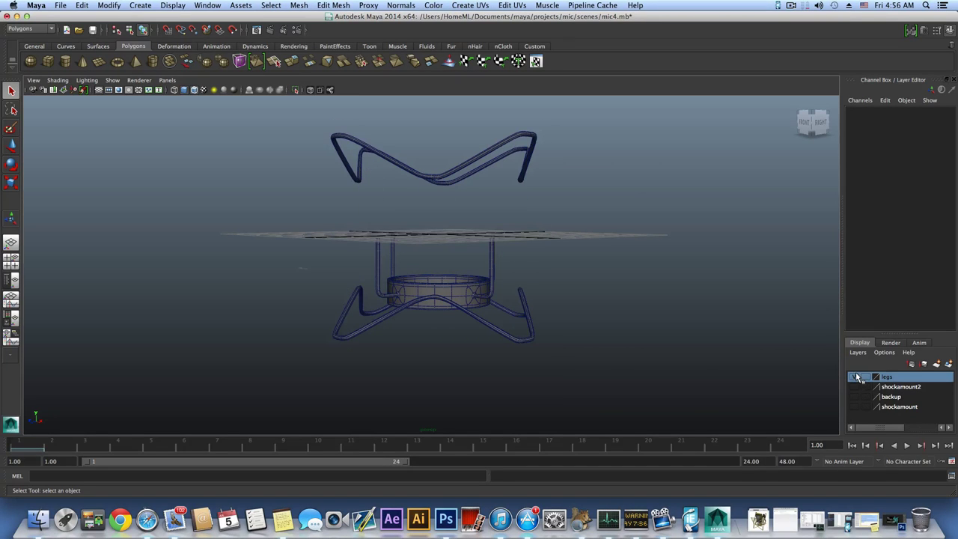
pyautogui.keyDown('alt'); pyautogui.moveTo(410, 207); pyautogui.dragTo(566, 345); pyautogui.keyUp('alt')
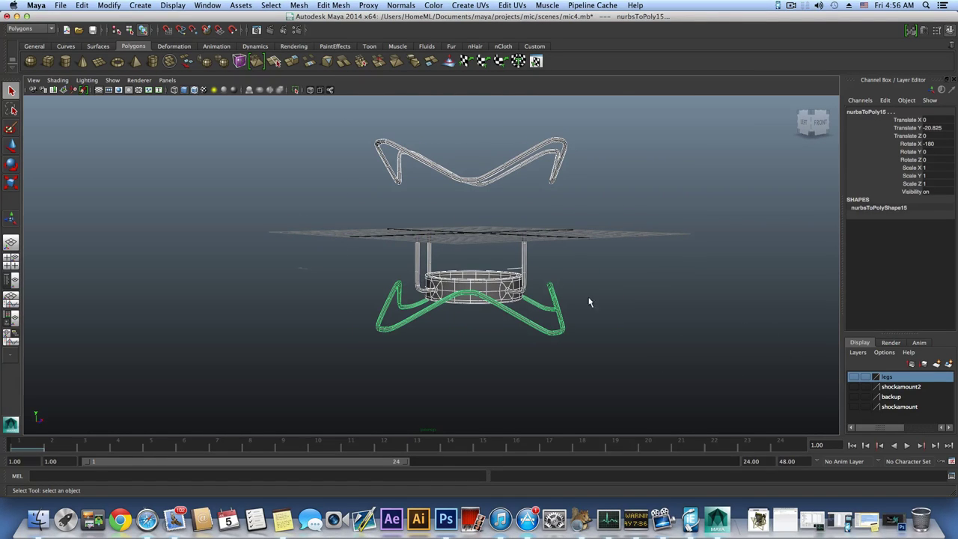
pyautogui.rightClick(890, 410)
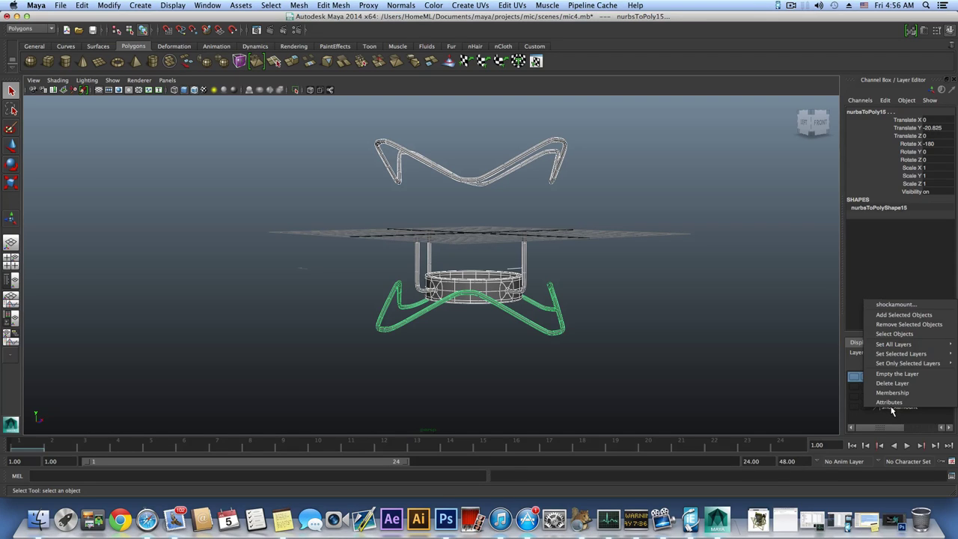
pyautogui.click(884, 315)
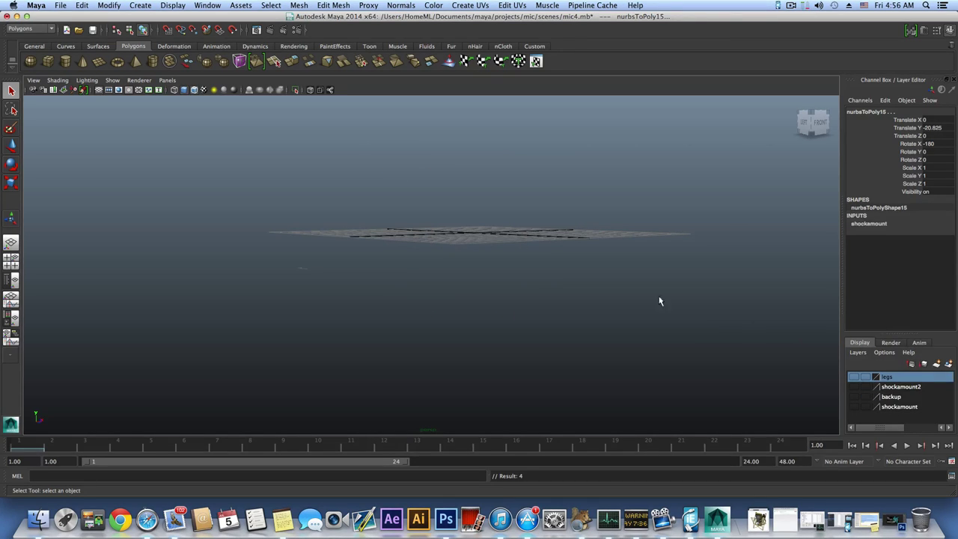
# Step: Show the shockamount2 layer and transfer all its clip objects from that layer to the shockamount layer
pyautogui.click(887, 386)
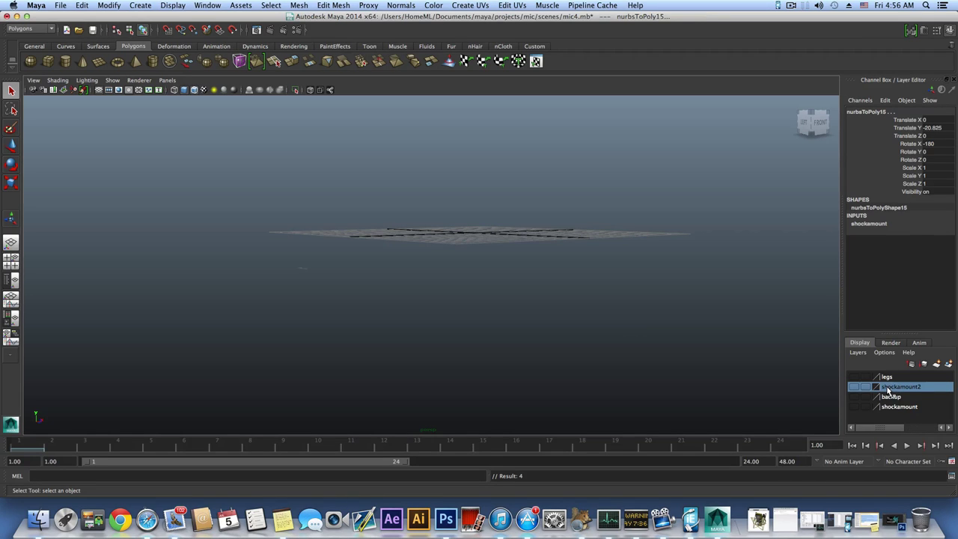
pyautogui.click(854, 386)
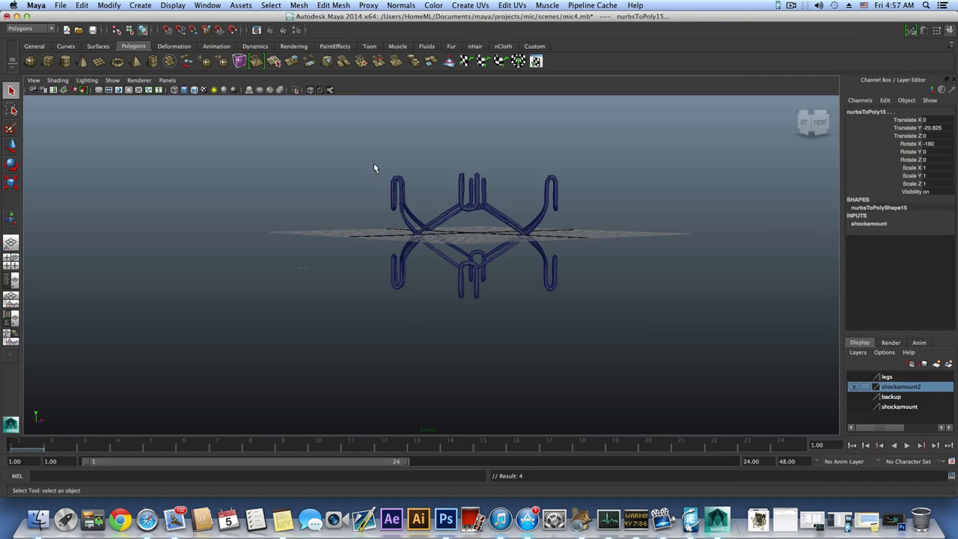
pyautogui.moveTo(375, 168); pyautogui.dragTo(644, 337)
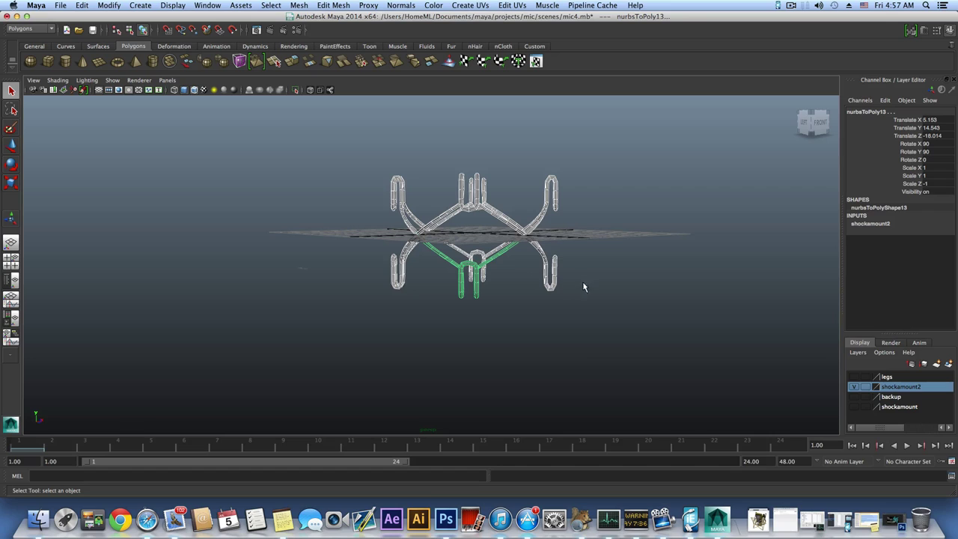
pyautogui.rightClick(895, 387)
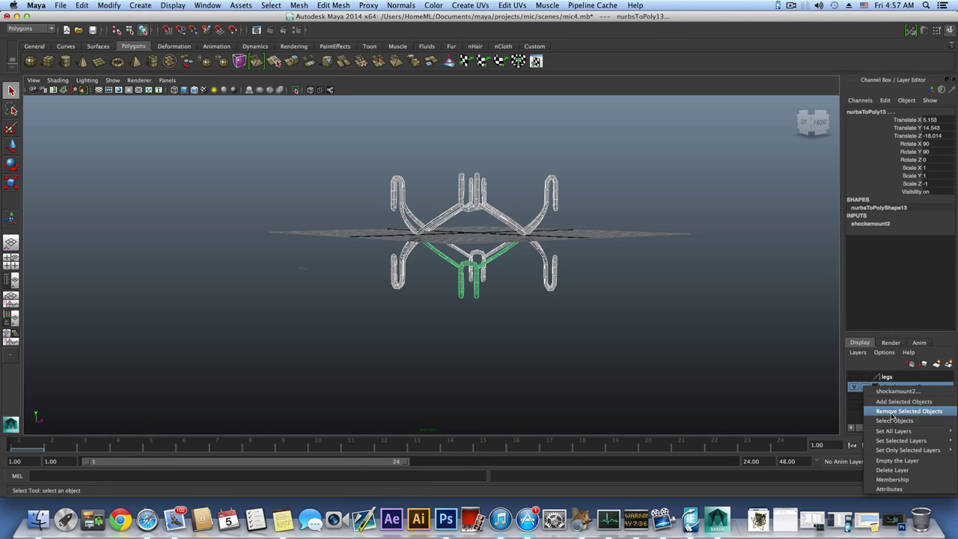
pyautogui.click(892, 413)
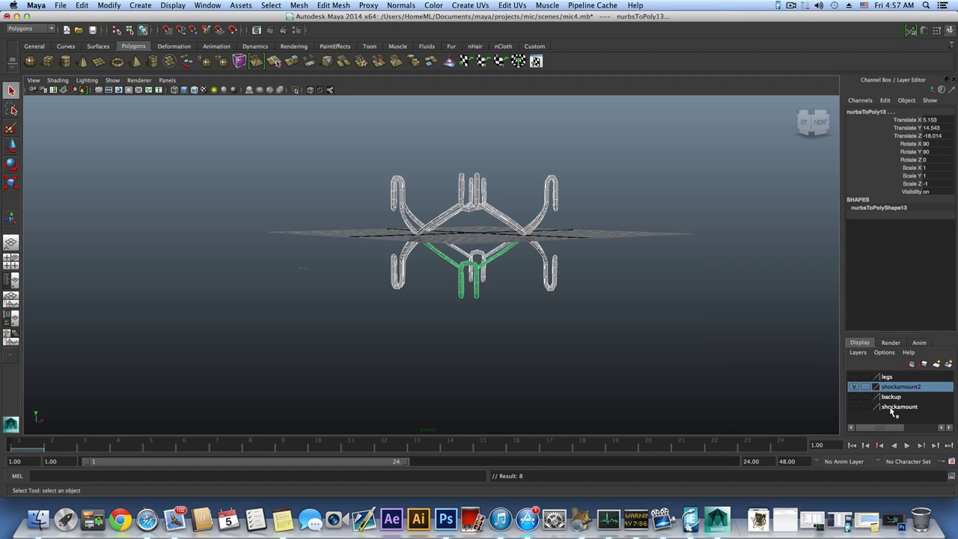
pyautogui.rightClick(895, 408)
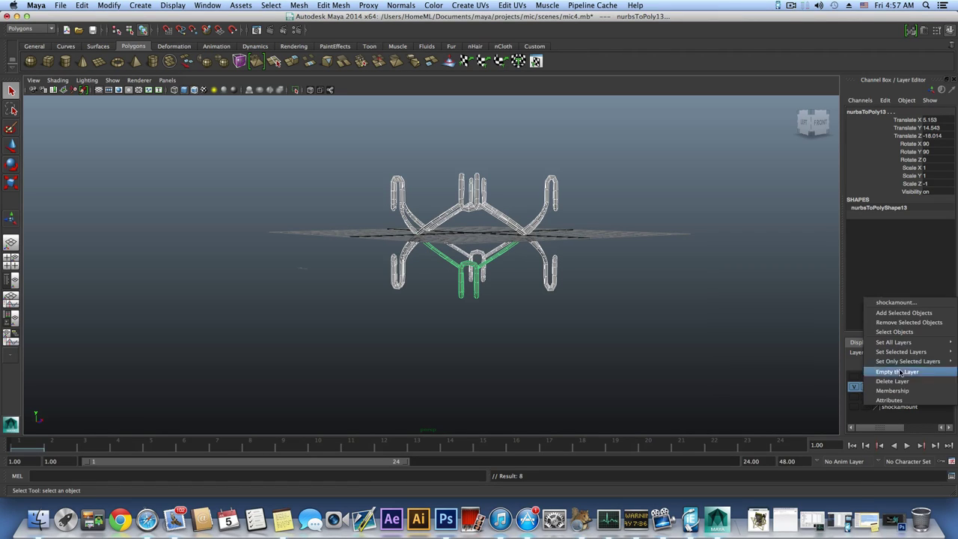
pyautogui.click(898, 313)
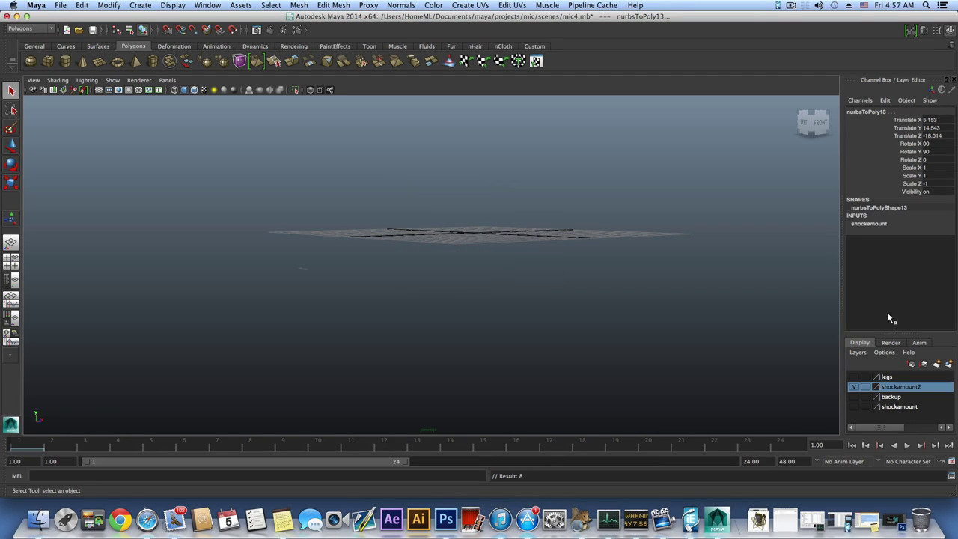
# Step: Make the shockamount layer visible and delete the shockamount2 and legs layers
pyautogui.click(853, 407)
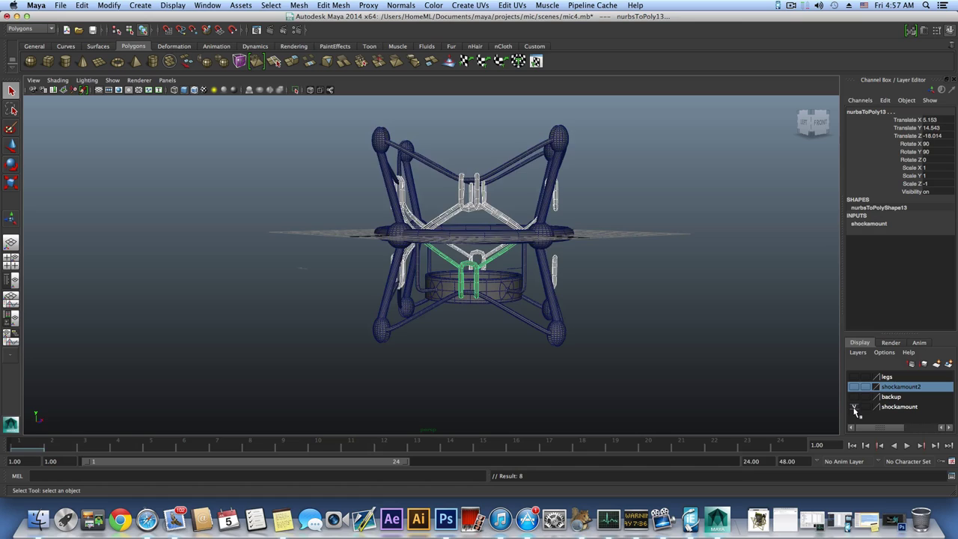
pyautogui.keyDown('alt'); pyautogui.moveTo(576, 282); pyautogui.dragTo(625, 268); pyautogui.keyUp('alt')
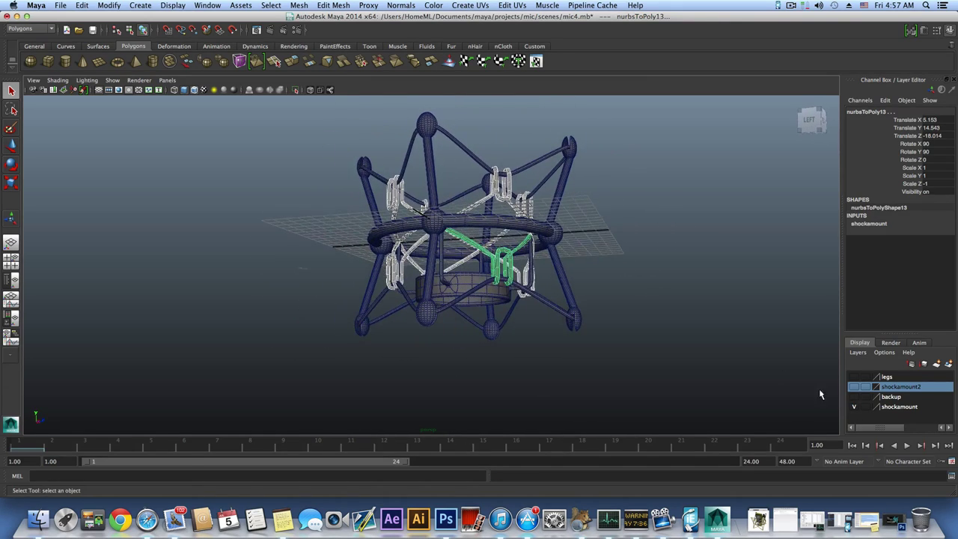
pyautogui.rightClick(887, 389)
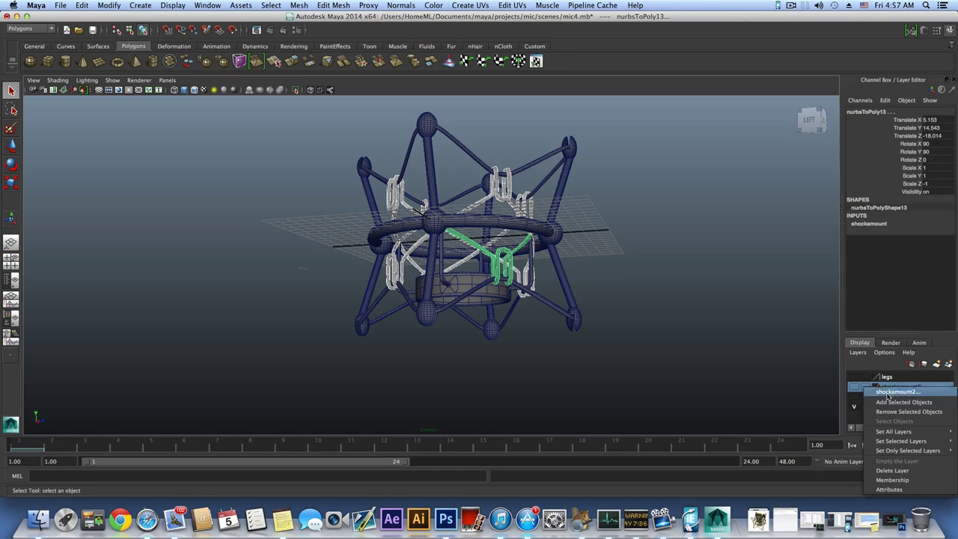
pyautogui.click(891, 470)
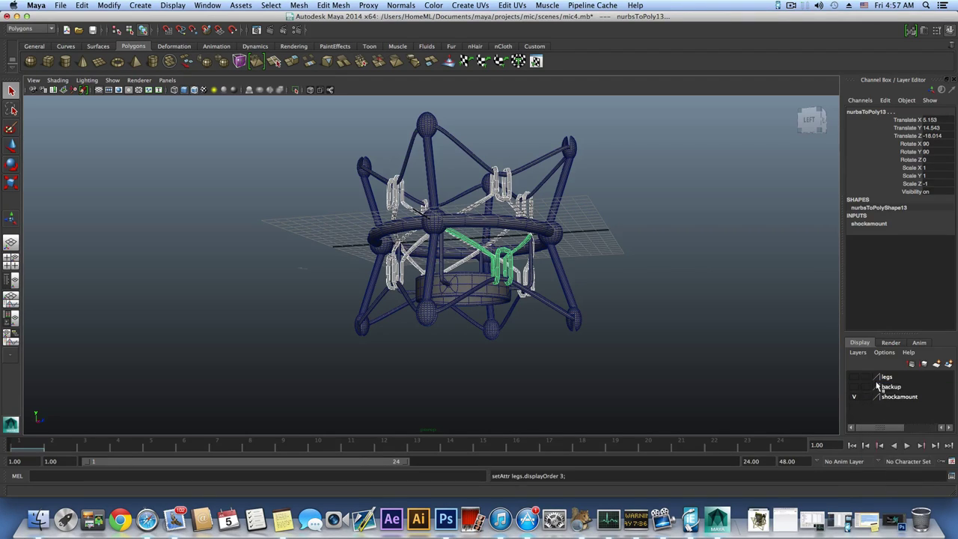
pyautogui.rightClick(887, 380)
pyautogui.moveTo(889, 431)
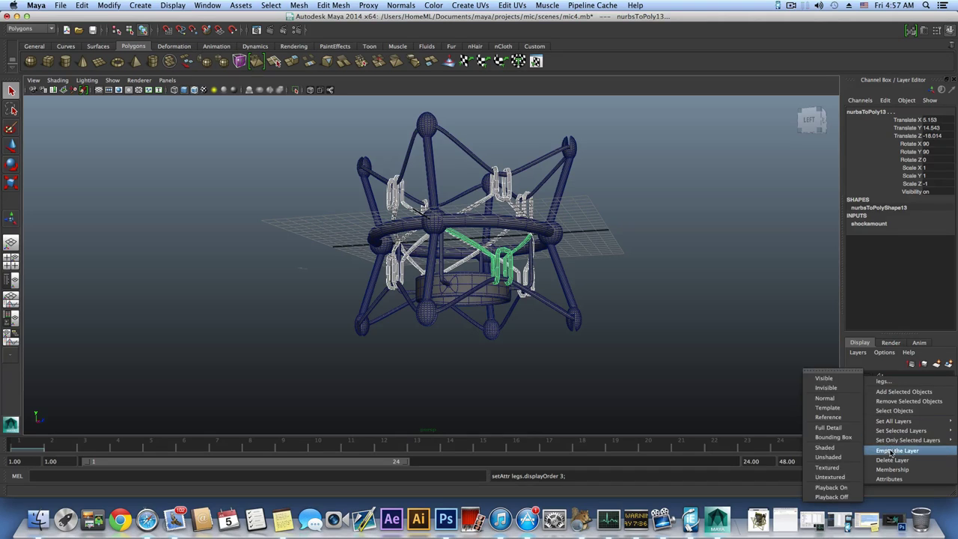
pyautogui.click(892, 459)
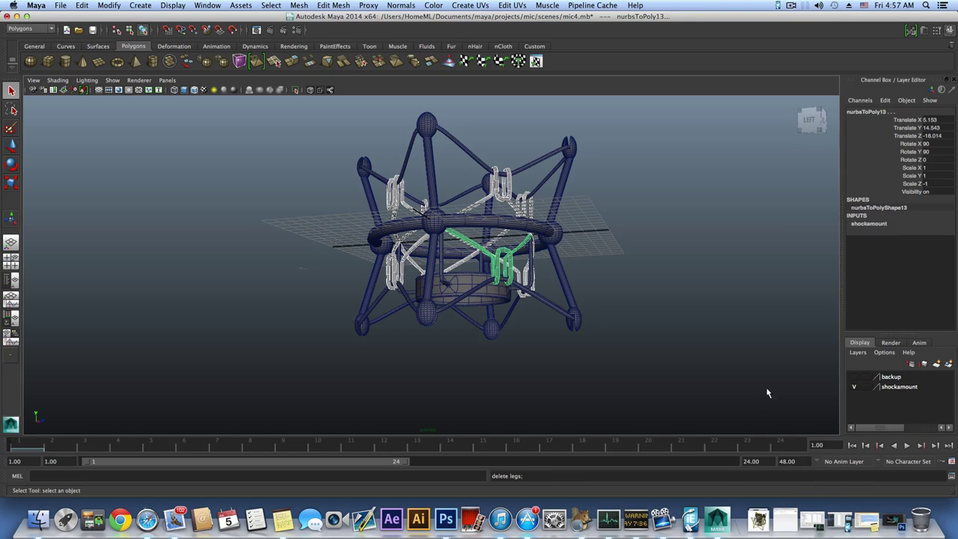
pyautogui.keyDown('alt'); pyautogui.moveTo(592, 317); pyautogui.dragTo(410, 224); pyautogui.keyUp('alt')
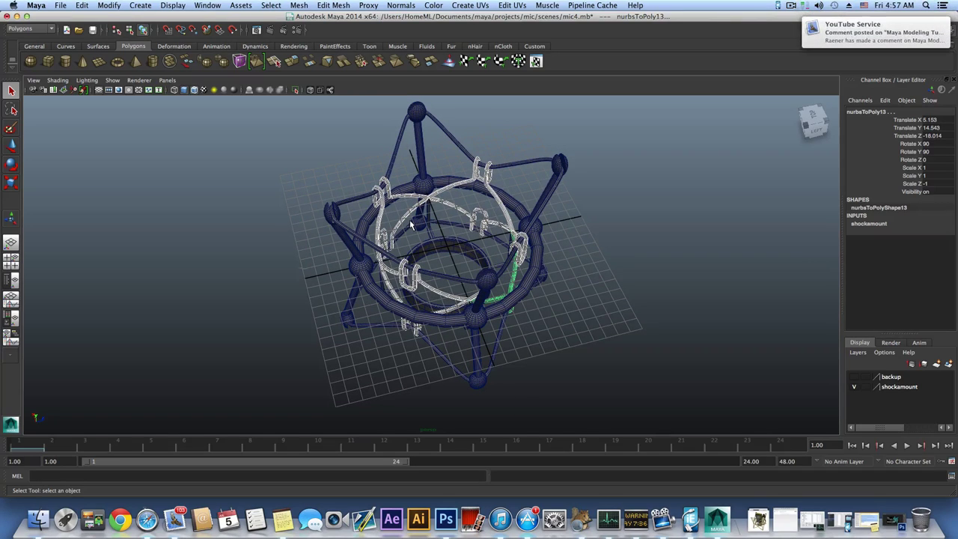
pyautogui.moveTo(799, 6)
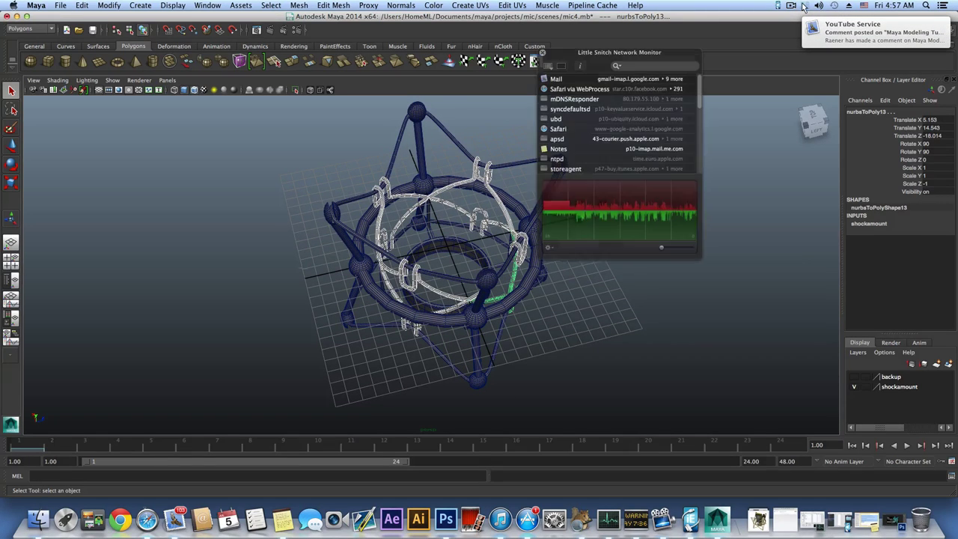
pyautogui.click(543, 54)
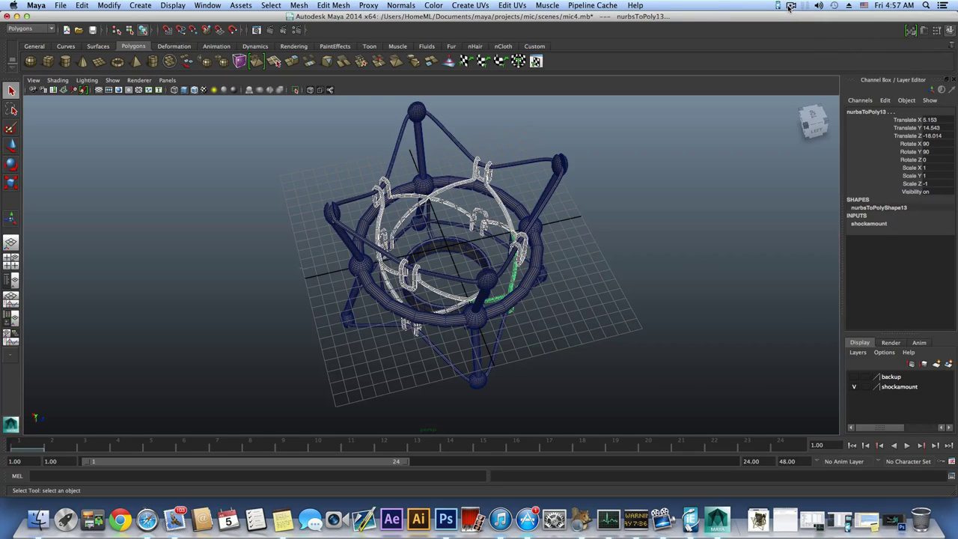
pyautogui.click(791, 6)
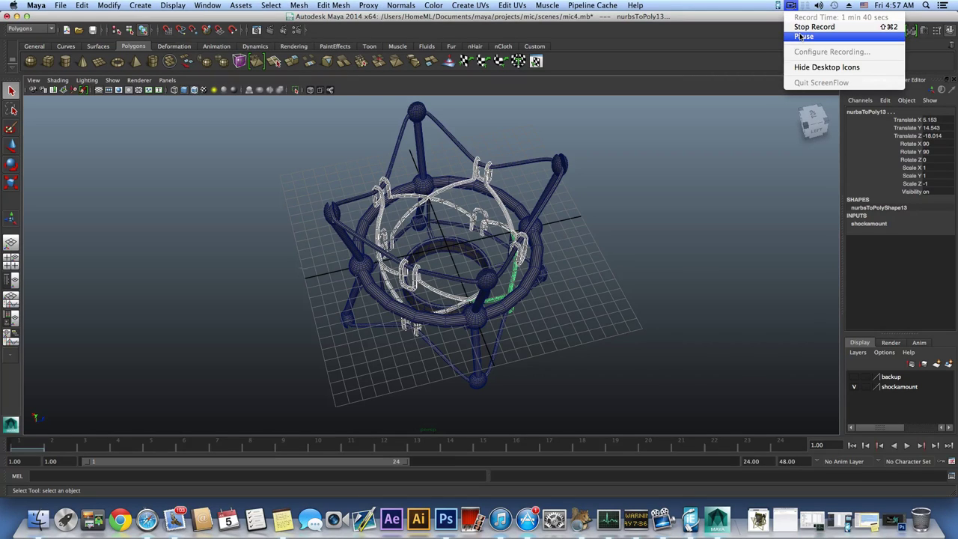
pyautogui.click(802, 36)
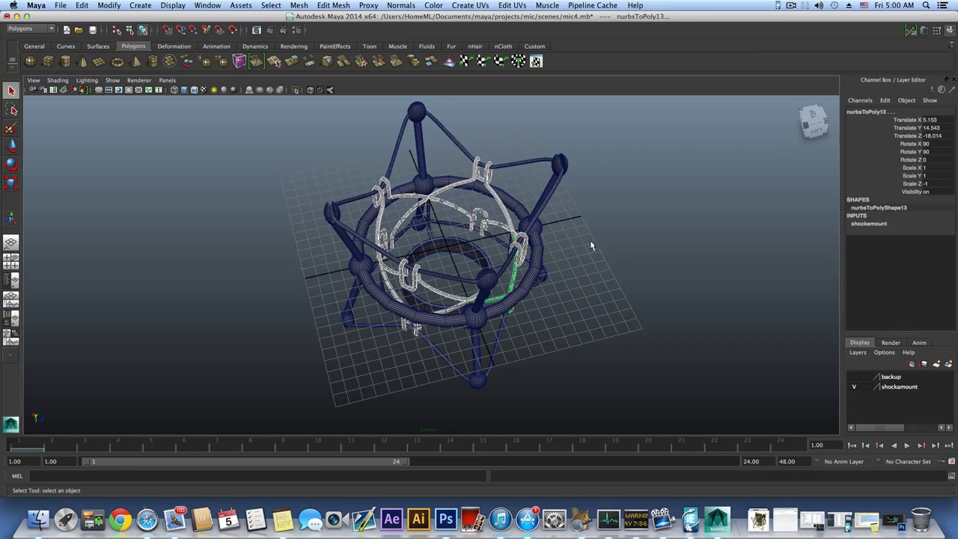
pyautogui.keyDown('alt'); pyautogui.moveTo(585, 249); pyautogui.dragTo(575, 246); pyautogui.keyUp('alt')
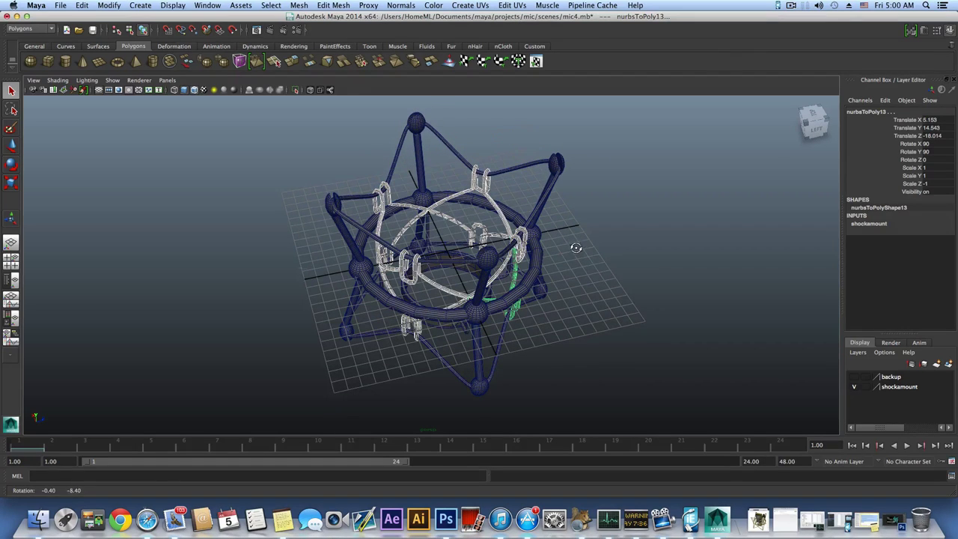
pyautogui.click(790, 6)
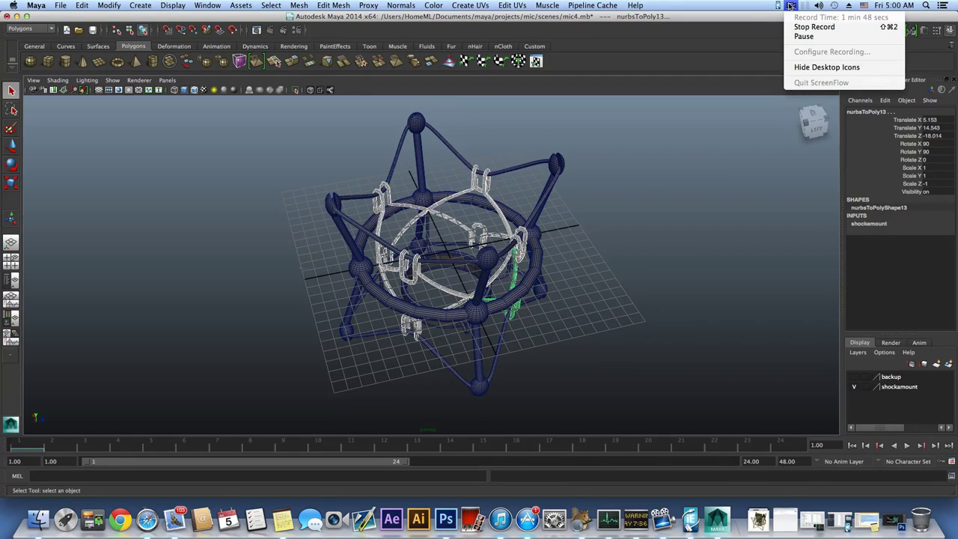
pyautogui.click(790, 6)
# Step: Select the lower ring mesh with its attached rods inside the shock mount
pyautogui.keyDown('alt'); pyautogui.moveTo(491, 272); pyautogui.dragTo(495, 304, button='middle'); pyautogui.keyUp('alt')
pyautogui.keyDown('alt'); pyautogui.moveTo(483, 312); pyautogui.dragTo(558, 327, button='right'); pyautogui.keyUp('alt')
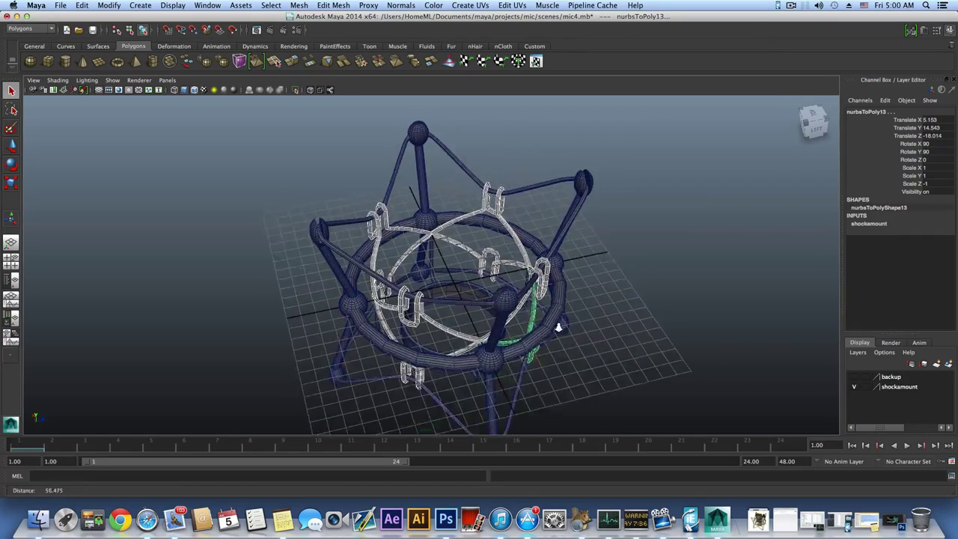
pyautogui.keyDown('alt'); pyautogui.moveTo(558, 327); pyautogui.dragTo(497, 250); pyautogui.keyUp('alt')
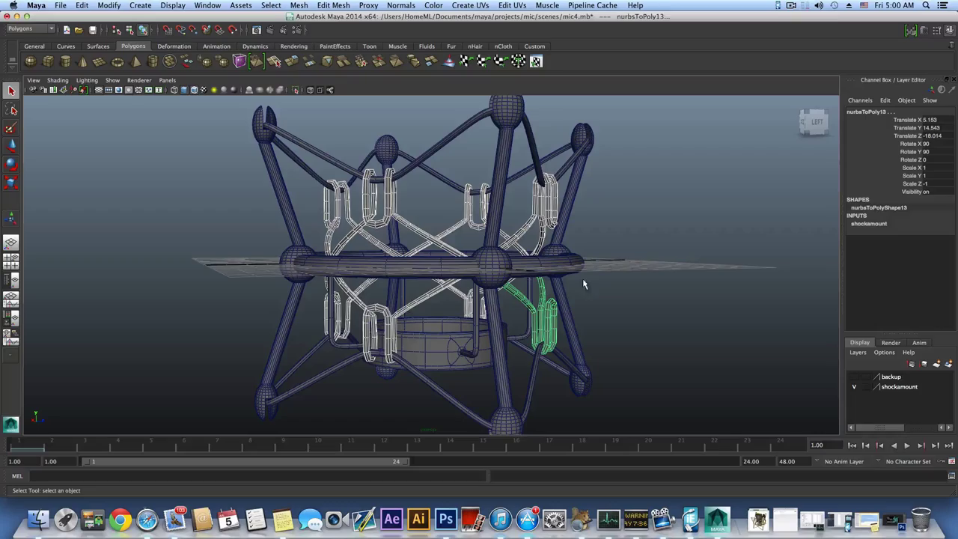
pyautogui.click(450, 353)
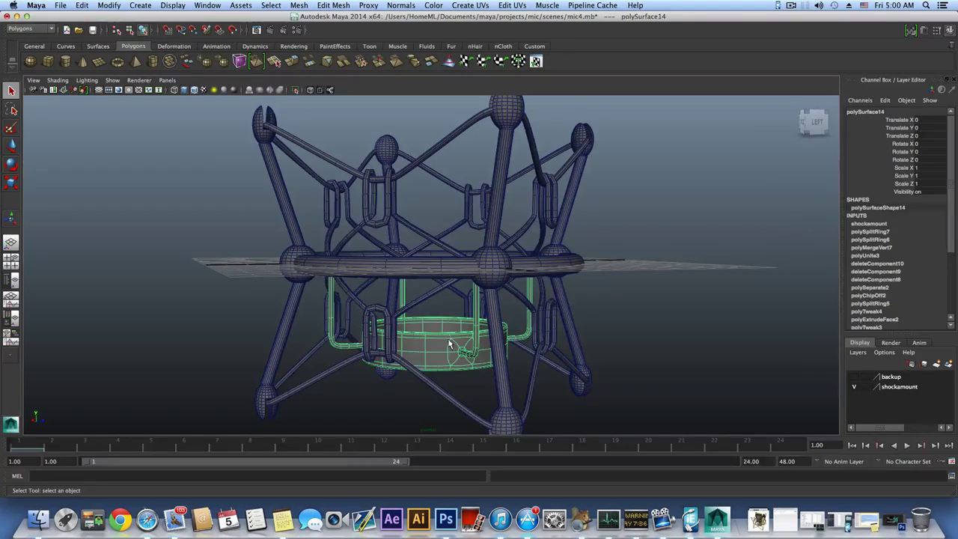
# Step: Switch the lower ring to face selection and select the narrow face loop along the upper edge of its inner wall
pyautogui.keyDown('alt'); pyautogui.moveTo(451, 344); pyautogui.dragTo(409, 247); pyautogui.keyUp('alt')
pyautogui.keyDown('alt'); pyautogui.moveTo(408, 246); pyautogui.dragTo(476, 252, button='right'); pyautogui.keyUp('alt')
pyautogui.keyDown('alt'); pyautogui.moveTo(476, 252); pyautogui.dragTo(499, 307, button='middle'); pyautogui.keyUp('alt')
pyautogui.keyDown('alt'); pyautogui.moveTo(500, 306); pyautogui.dragTo(651, 336, button='right'); pyautogui.keyUp('alt')
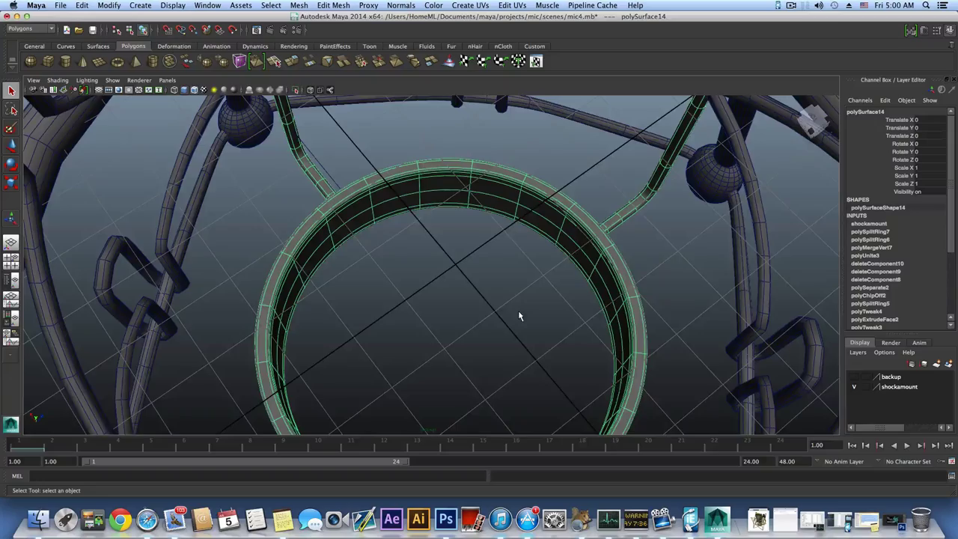
pyautogui.keyDown('alt'); pyautogui.moveTo(518, 310); pyautogui.dragTo(504, 277, button='middle'); pyautogui.keyUp('alt')
pyautogui.keyDown('alt'); pyautogui.moveTo(503, 282); pyautogui.dragTo(507, 268); pyautogui.keyUp('alt')
pyautogui.keyDown('alt'); pyautogui.moveTo(526, 274); pyautogui.dragTo(597, 284, button='right'); pyautogui.keyUp('alt')
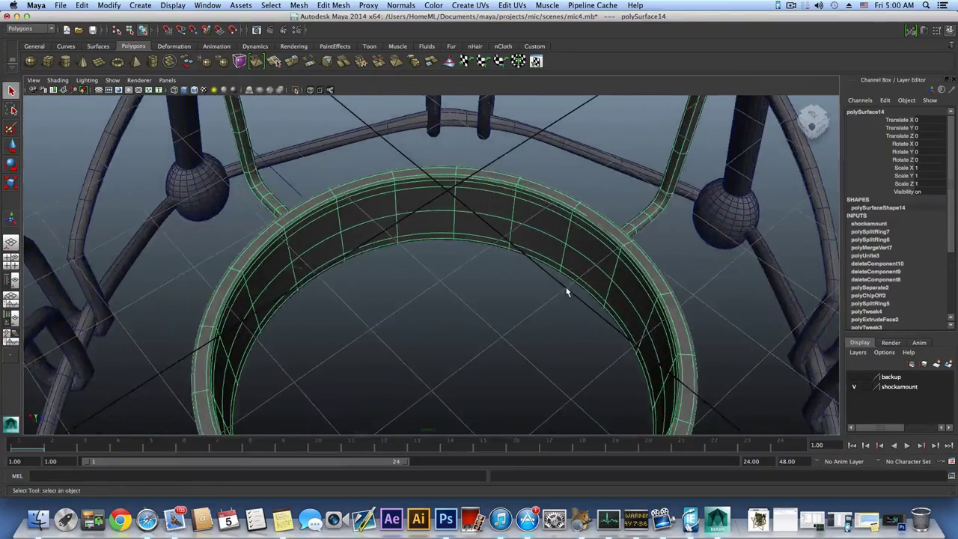
pyautogui.keyDown('alt'); pyautogui.moveTo(567, 290); pyautogui.dragTo(560, 253, button='middle'); pyautogui.keyUp('alt')
pyautogui.keyDown('alt'); pyautogui.moveTo(561, 253); pyautogui.dragTo(517, 263); pyautogui.keyUp('alt')
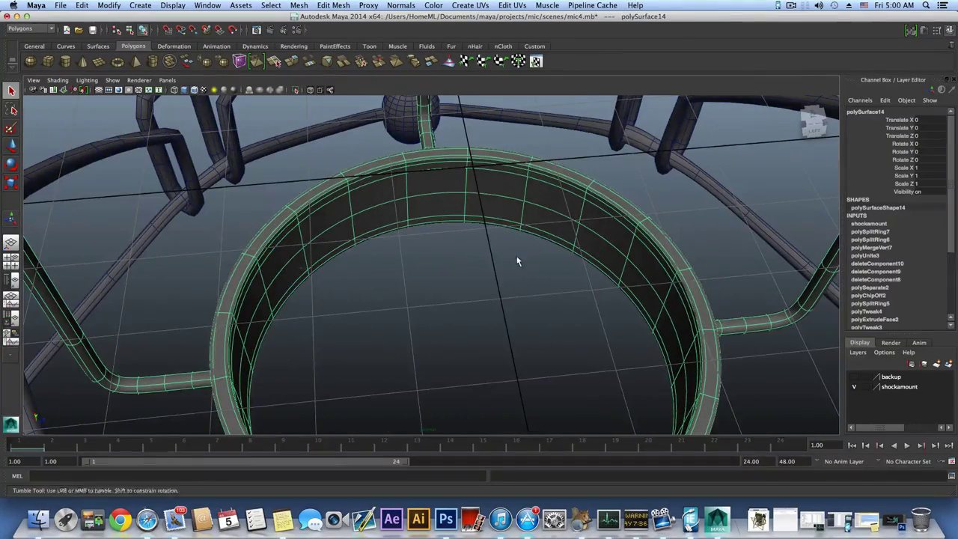
pyautogui.moveTo(549, 202); pyautogui.dragTo(552, 229, button='right')
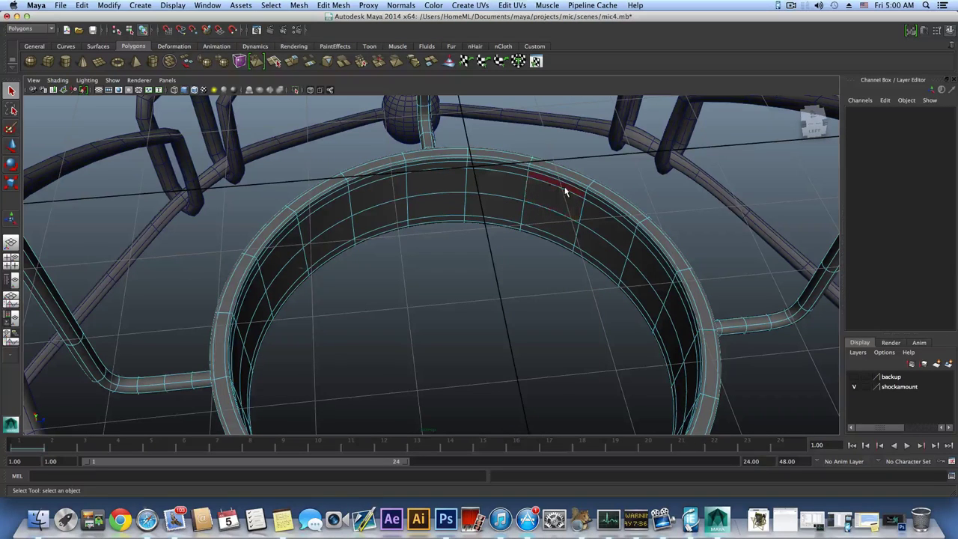
pyautogui.click(568, 198)
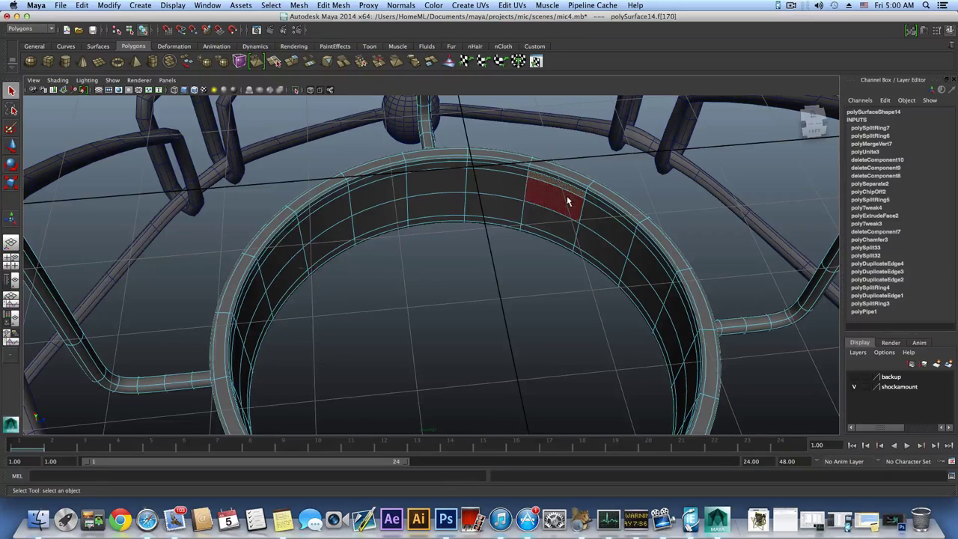
pyautogui.doubleClick(522, 175)
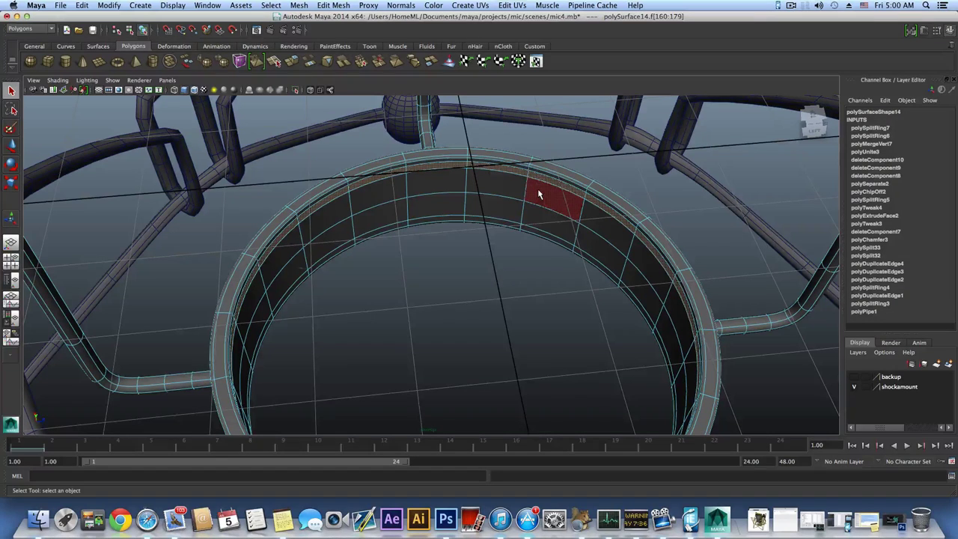
# Step: Add the two wide face loops of the ring's inner wall to the selection, keeping the narrow upper loop included
pyautogui.keyDown('shift'); pyautogui.click(537, 194); pyautogui.keyUp('shift')
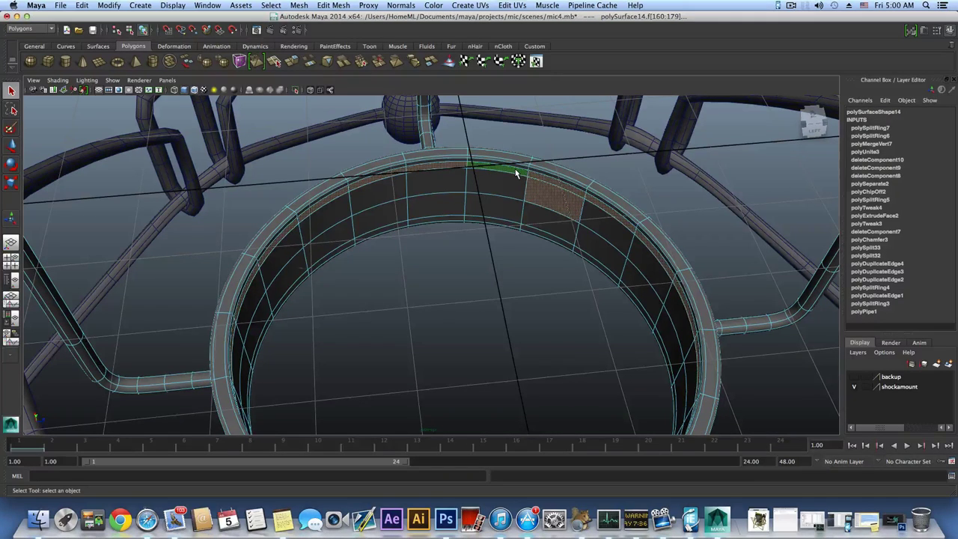
pyautogui.keyDown('shift'); pyautogui.click(513, 196); pyautogui.keyUp('shift')
pyautogui.keyDown('shift'); pyautogui.doubleClick(512, 192); pyautogui.keyUp('shift')
pyautogui.keyDown('shift'); pyautogui.click(512, 171); pyautogui.keyUp('shift')
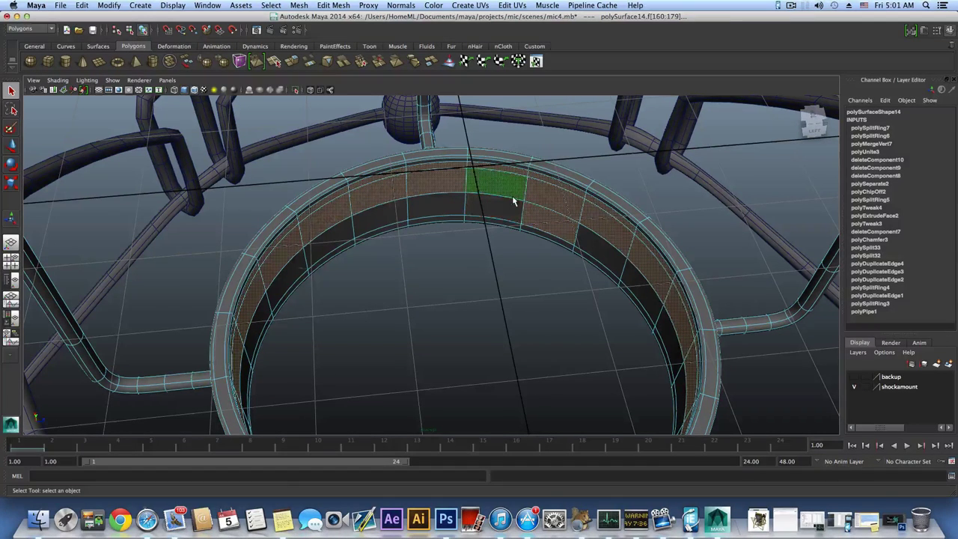
pyautogui.keyDown('shift'); pyautogui.doubleClick(510, 196); pyautogui.keyUp('shift')
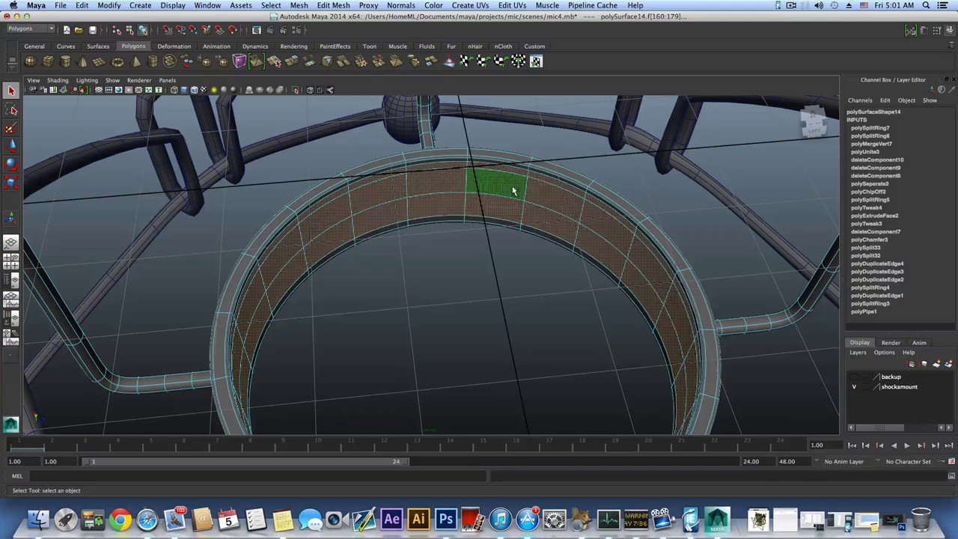
pyautogui.keyDown('shift'); pyautogui.click(519, 168); pyautogui.keyUp('shift')
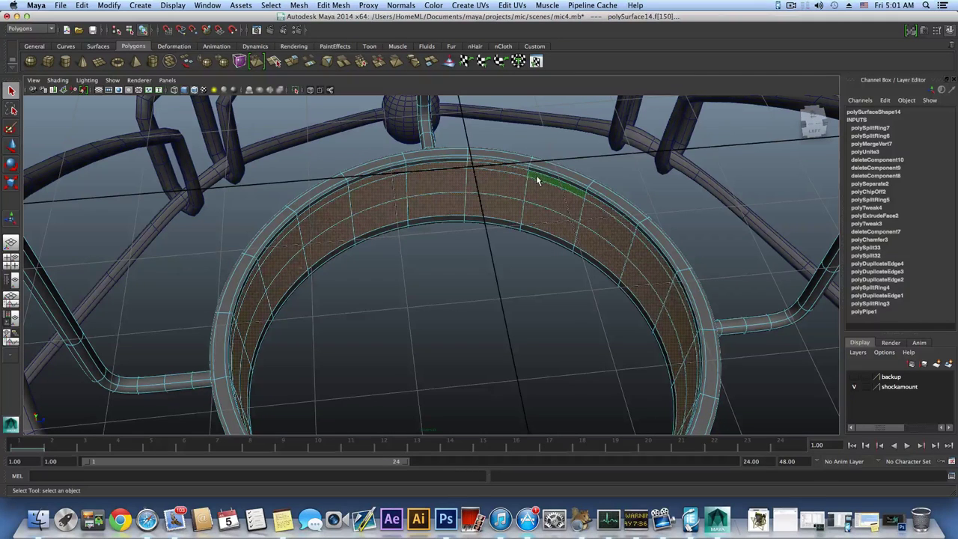
pyautogui.keyDown('shift'); pyautogui.doubleClick(539, 178); pyautogui.keyUp('shift')
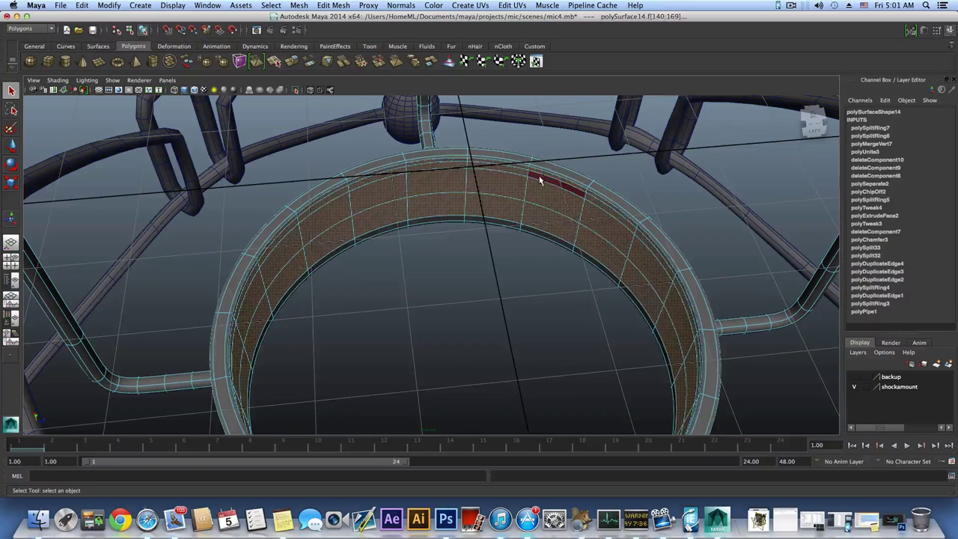
# Step: Add the remaining narrow face loops along the lower edge of the ring's inner wall to the selection
pyautogui.keyDown('shift'); pyautogui.click(533, 229); pyautogui.keyUp('shift')
pyautogui.keyDown('shift'); pyautogui.click(509, 219); pyautogui.keyUp('shift')
pyautogui.keyDown('shift'); pyautogui.click(510, 223); pyautogui.keyUp('shift')
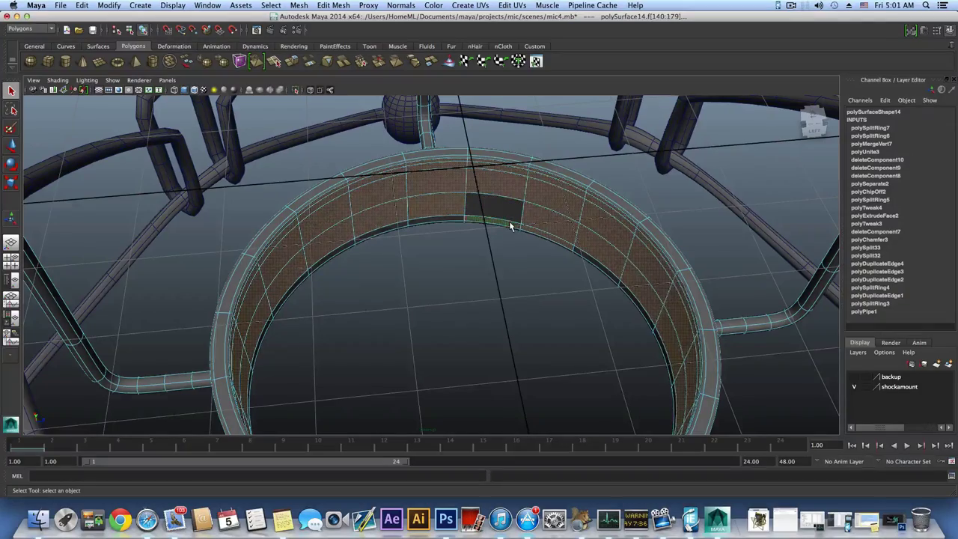
pyautogui.keyDown('shift'); pyautogui.doubleClick(509, 221); pyautogui.keyUp('shift')
pyautogui.keyDown('alt'); pyautogui.moveTo(554, 248); pyautogui.dragTo(558, 196); pyautogui.keyUp('alt')
pyautogui.keyDown('alt'); pyautogui.moveTo(558, 196); pyautogui.dragTo(590, 309, button='right'); pyautogui.keyUp('alt')
pyautogui.keyDown('alt'); pyautogui.moveTo(589, 308); pyautogui.dragTo(540, 274); pyautogui.keyUp('alt')
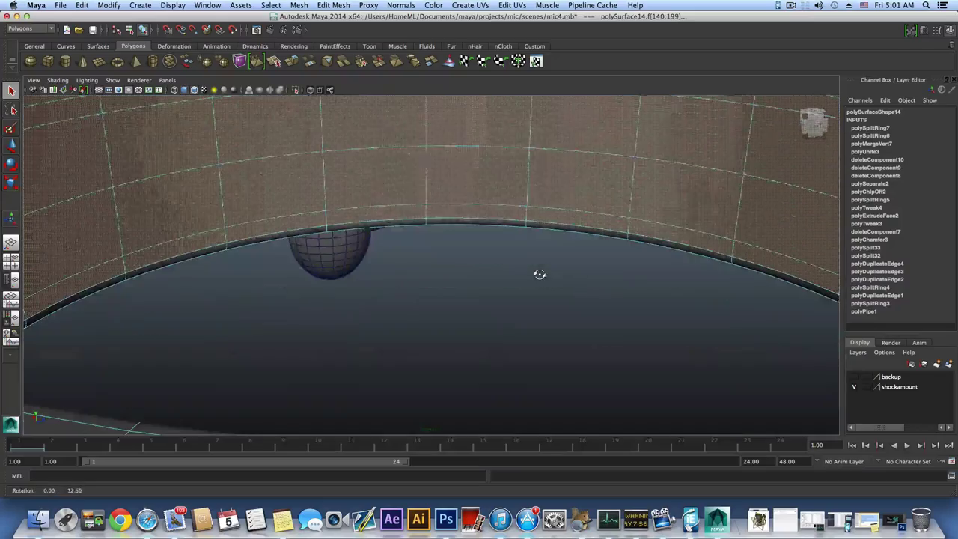
pyautogui.keyDown('shift'); pyautogui.click(551, 225); pyautogui.keyUp('shift')
pyautogui.keyDown('shift'); pyautogui.click(506, 215); pyautogui.keyUp('shift')
pyautogui.keyDown('shift'); pyautogui.doubleClick(511, 221); pyautogui.keyUp('shift')
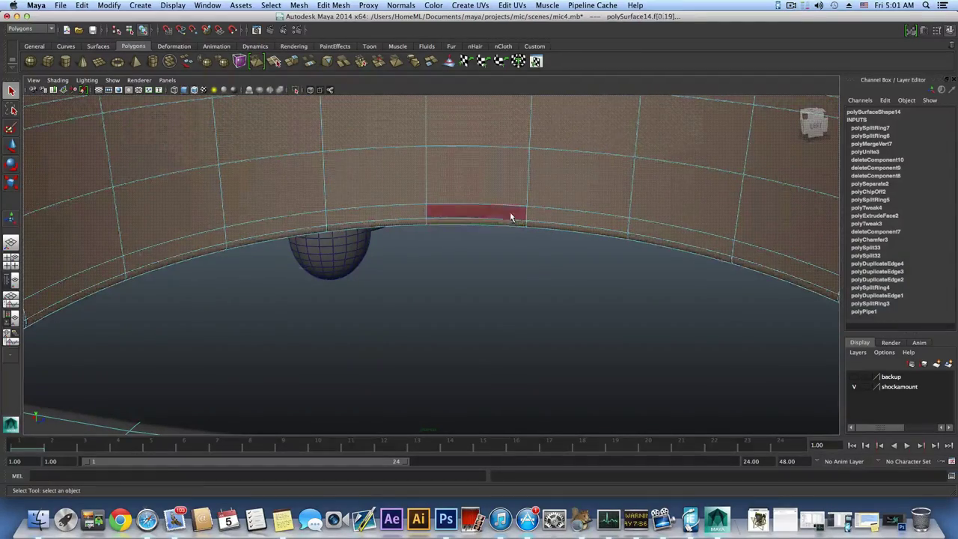
pyautogui.keyDown('shift'); pyautogui.click(510, 211); pyautogui.keyUp('shift')
# Step: Duplicate the selected inner wall faces of the lower ring as a separate mesh
pyautogui.keyDown('alt'); pyautogui.moveTo(526, 227); pyautogui.dragTo(526, 256, button='right'); pyautogui.keyUp('alt')
pyautogui.keyDown('alt'); pyautogui.moveTo(526, 256); pyautogui.dragTo(487, 272); pyautogui.keyUp('alt')
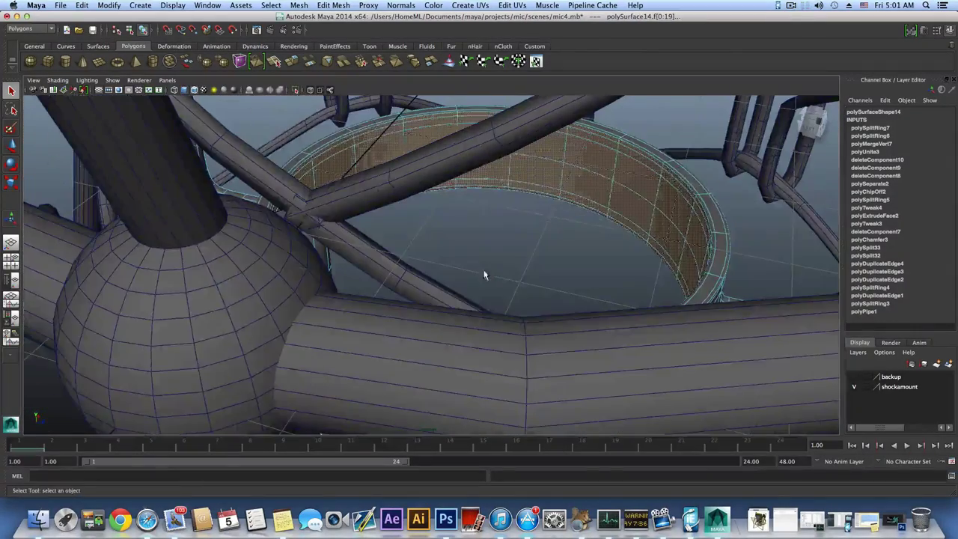
pyautogui.click(333, 6)
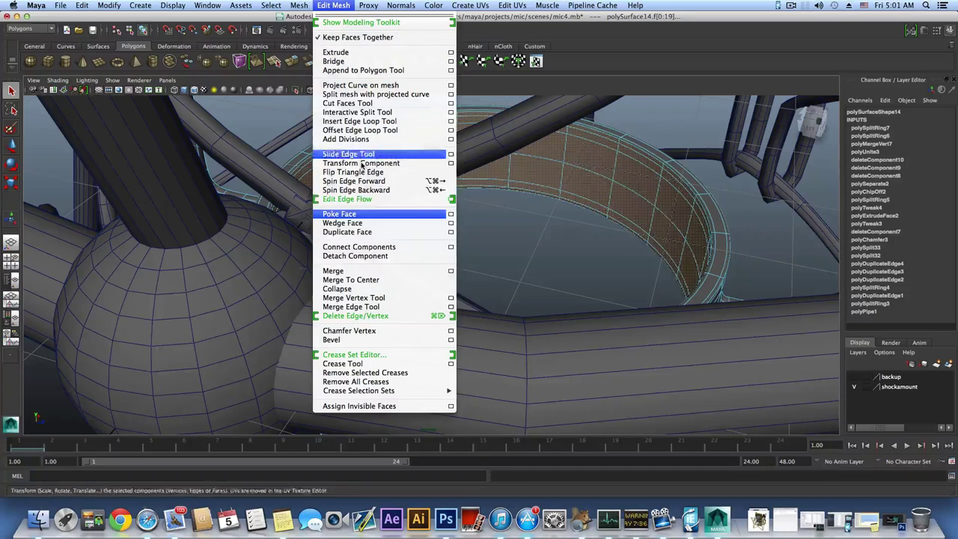
pyautogui.click(347, 232)
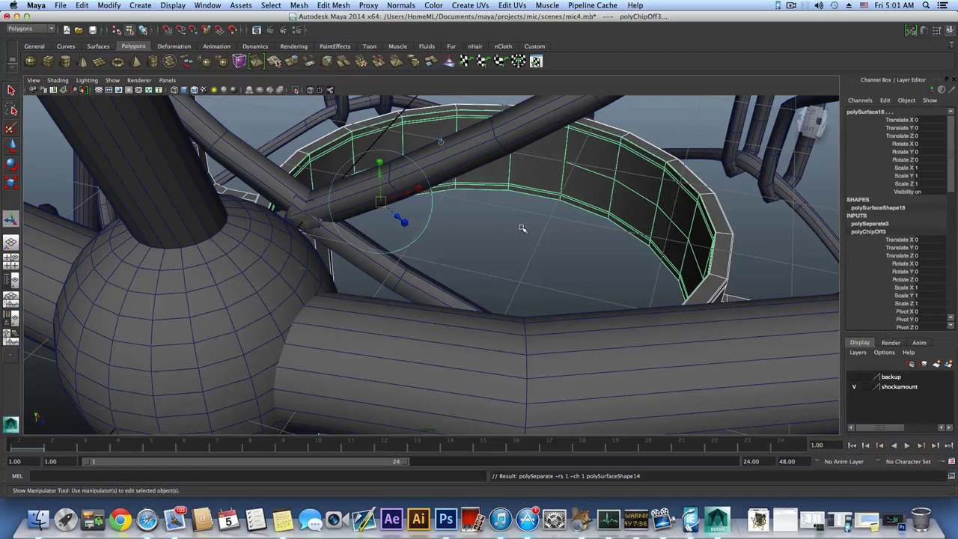
# Step: Return to object selection and keep only the duplicated inner band selected, leaving out the original ring mesh
pyautogui.press('F8')
pyautogui.press('F8')
pyautogui.press('F8')
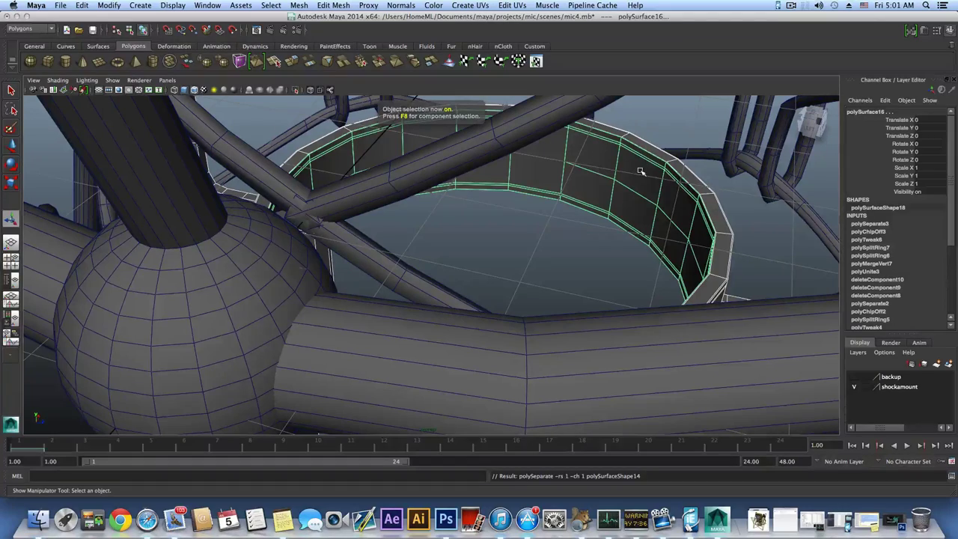
pyautogui.keyDown('alt'); pyautogui.moveTo(631, 177); pyautogui.dragTo(513, 203); pyautogui.keyUp('alt')
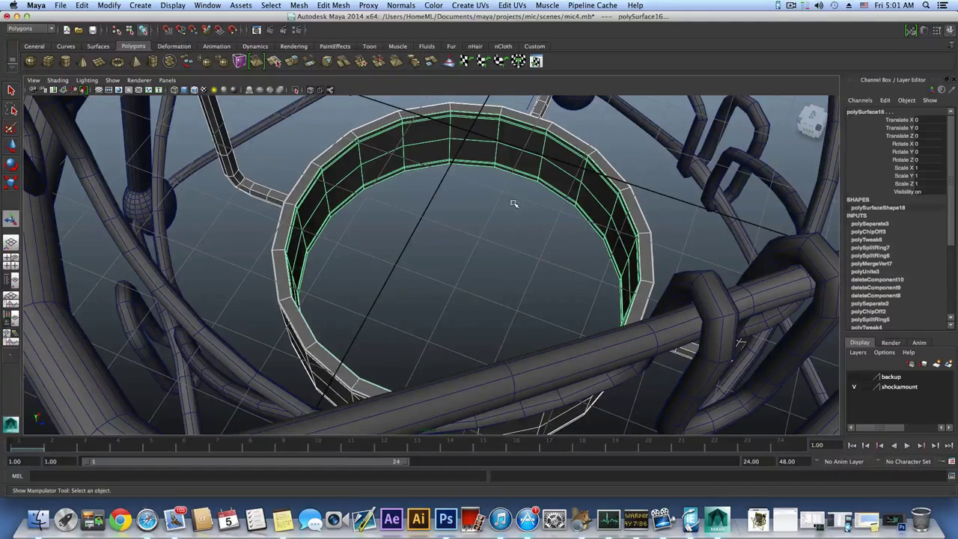
pyautogui.keyDown('shift'); pyautogui.click(582, 146); pyautogui.keyUp('shift')
pyautogui.keyDown('alt'); pyautogui.moveTo(581, 160); pyautogui.dragTo(453, 198); pyautogui.keyUp('alt')
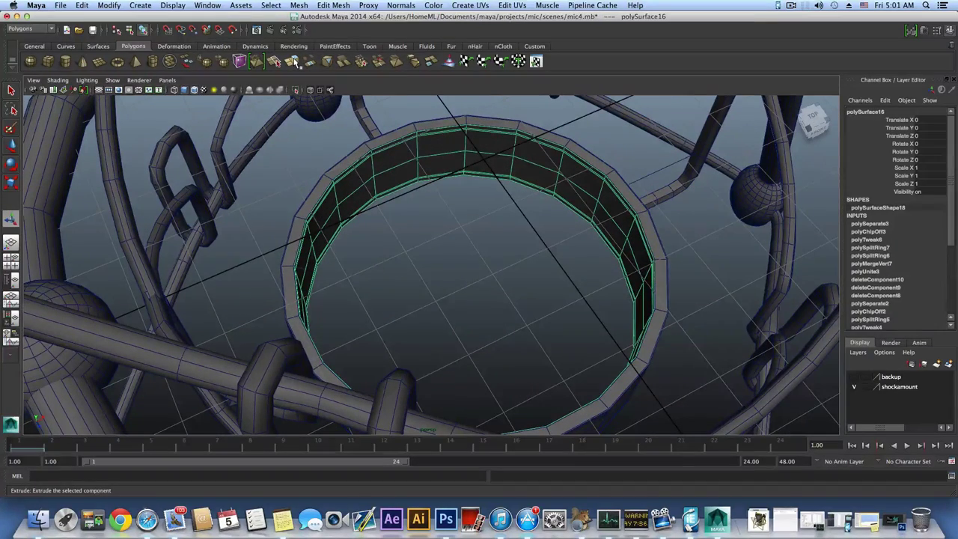
pyautogui.click(293, 61)
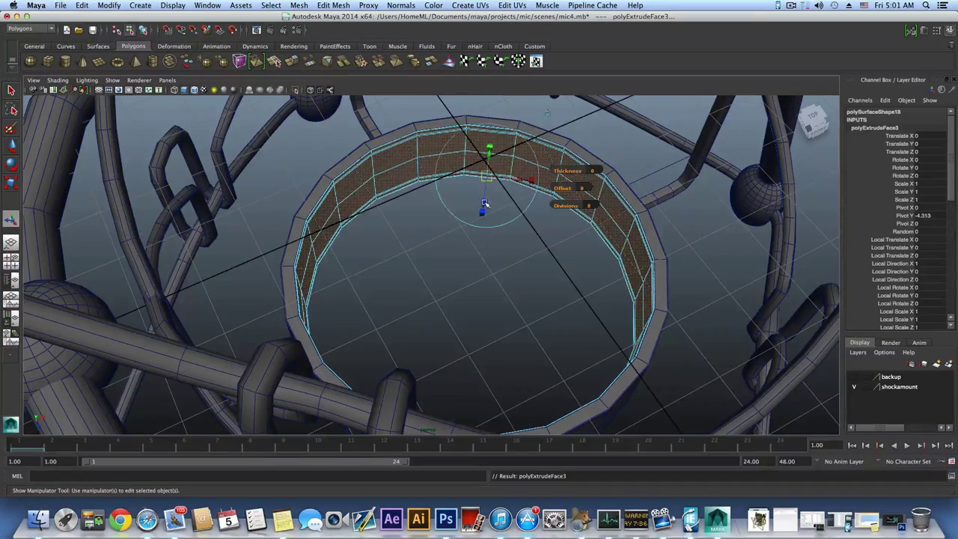
pyautogui.moveTo(485, 202); pyautogui.dragTo(482, 207)
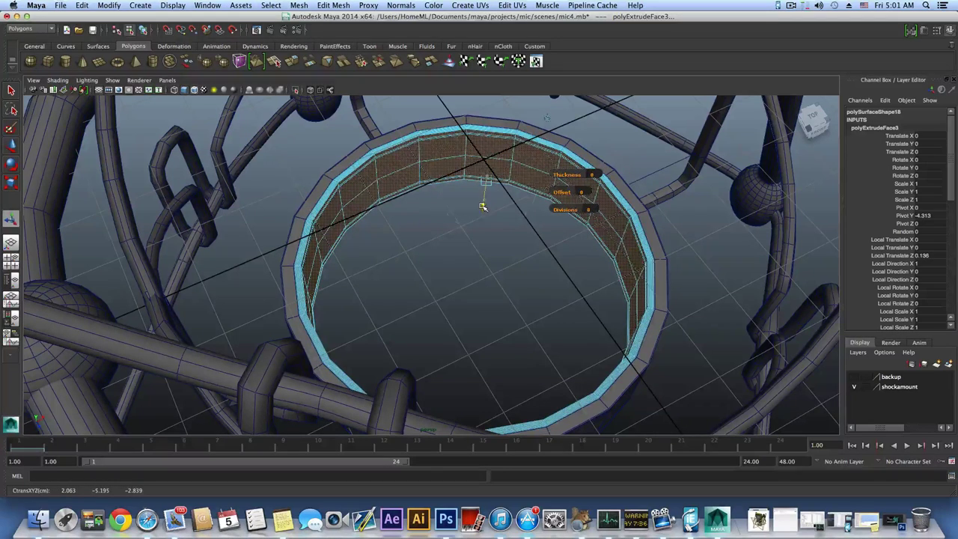
pyautogui.press('z')
# Step: Reset the Extrude Face options to their defaults and extrude the duplicated band inward with a local Z translation of 0.3
pyautogui.click(331, 6)
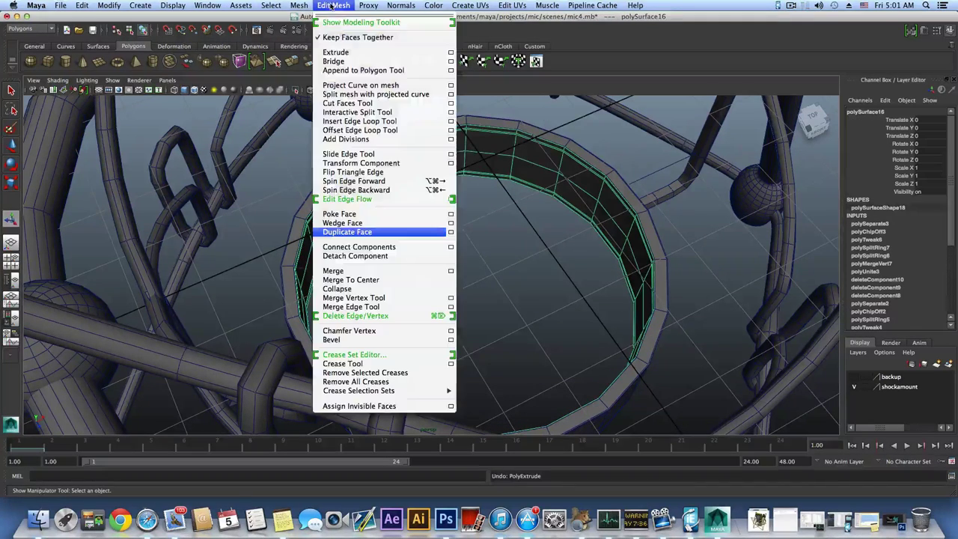
pyautogui.click(449, 52)
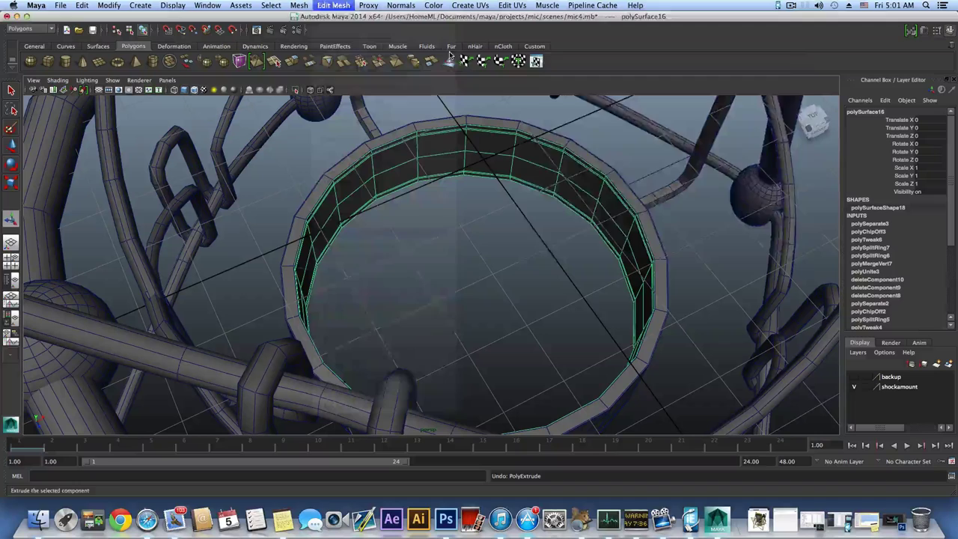
pyautogui.click(541, 72)
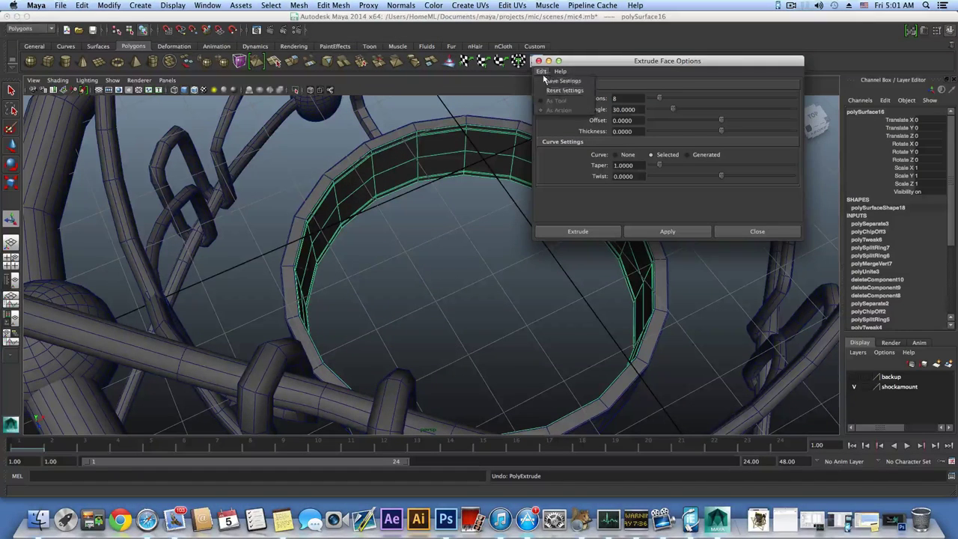
pyautogui.click(551, 88)
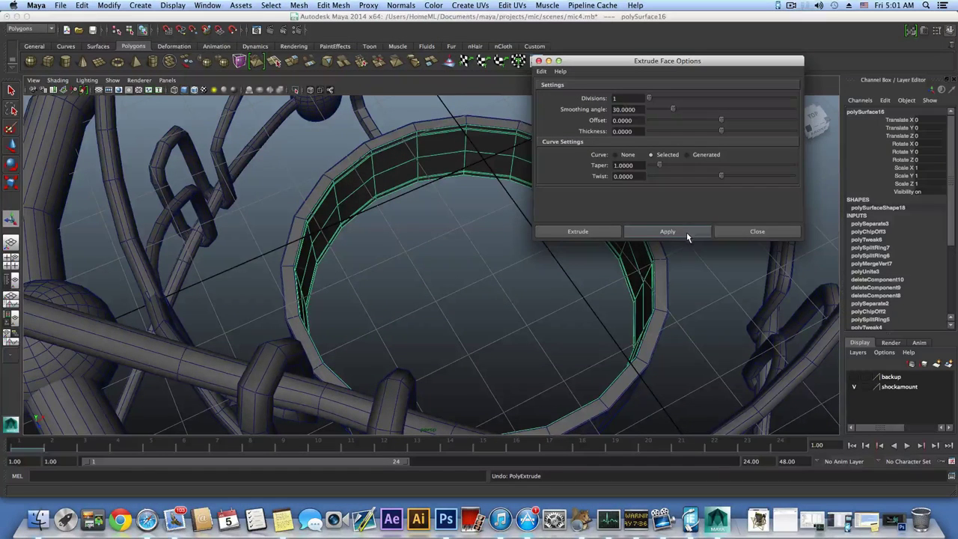
pyautogui.click(686, 232)
pyautogui.moveTo(485, 203); pyautogui.dragTo(488, 202)
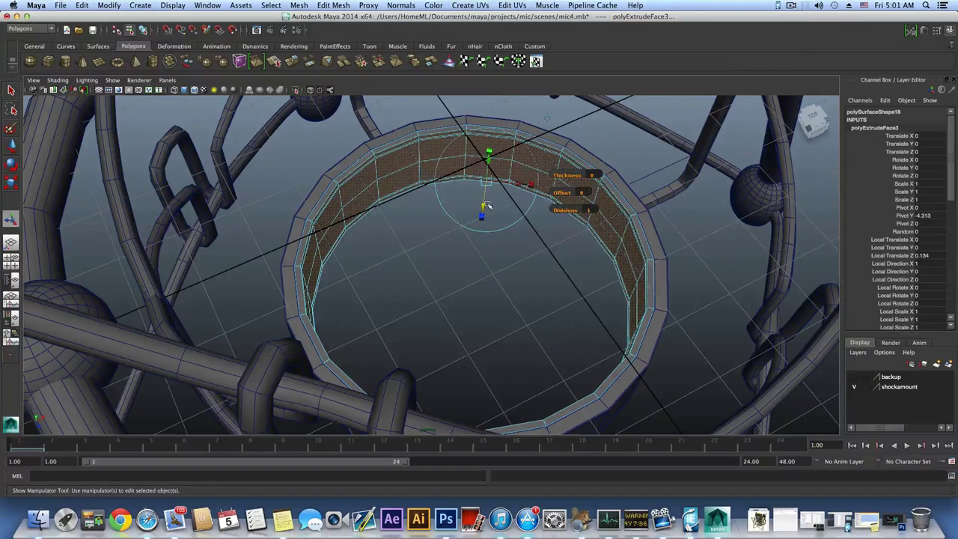
pyautogui.moveTo(486, 205); pyautogui.dragTo(522, 239)
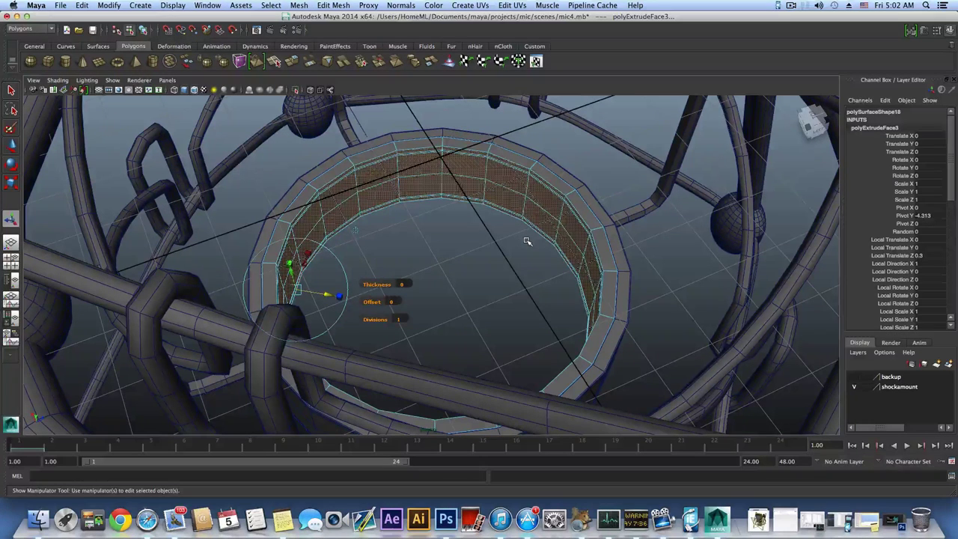
pyautogui.press('F8')
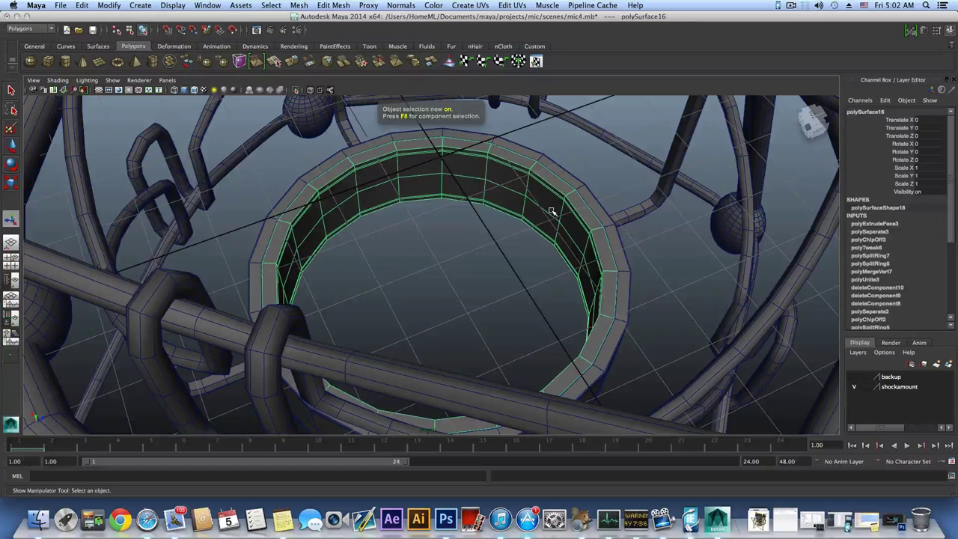
# Step: Insert supporting edge loops close to the borders of the extruded inner band and turn on its smooth mesh preview
pyautogui.keyDown('shift'); pyautogui.rightClick(551, 211); pyautogui.keyUp('shift')
pyautogui.keyDown('shift'); pyautogui.moveTo(522, 231); pyautogui.dragTo(516, 225, button='right'); pyautogui.keyUp('shift')
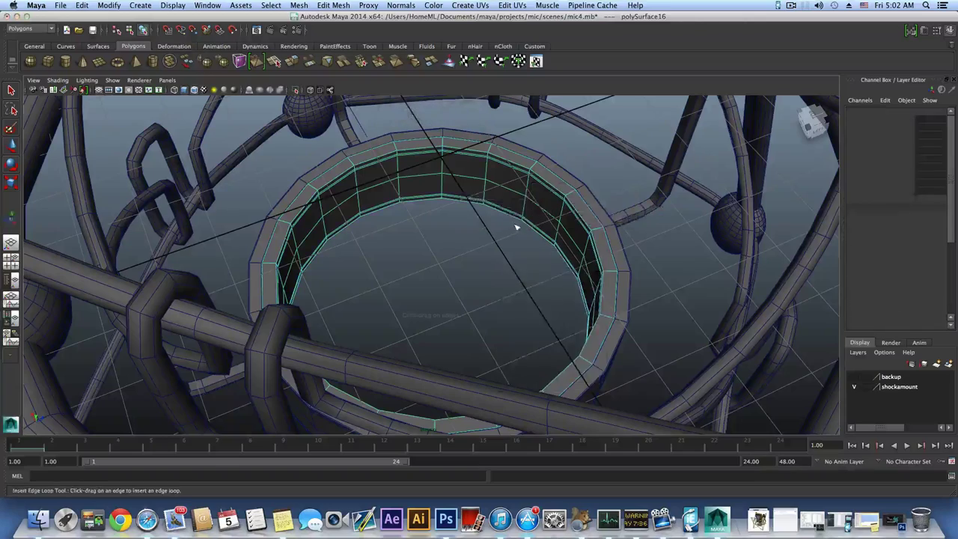
pyautogui.keyDown('alt'); pyautogui.moveTo(516, 224); pyautogui.dragTo(592, 192); pyautogui.keyUp('alt')
pyautogui.keyDown('alt'); pyautogui.moveTo(591, 193); pyautogui.dragTo(637, 201, button='right'); pyautogui.keyUp('alt')
pyautogui.keyDown('alt'); pyautogui.moveTo(637, 200); pyautogui.dragTo(553, 212); pyautogui.keyUp('alt')
pyautogui.moveTo(552, 213)
pyautogui.keyDown('alt'); pyautogui.mouseDown()
pyautogui.moveTo(565, 217)
pyautogui.moveTo(560, 226)
pyautogui.mouseUp(); pyautogui.keyUp('alt')
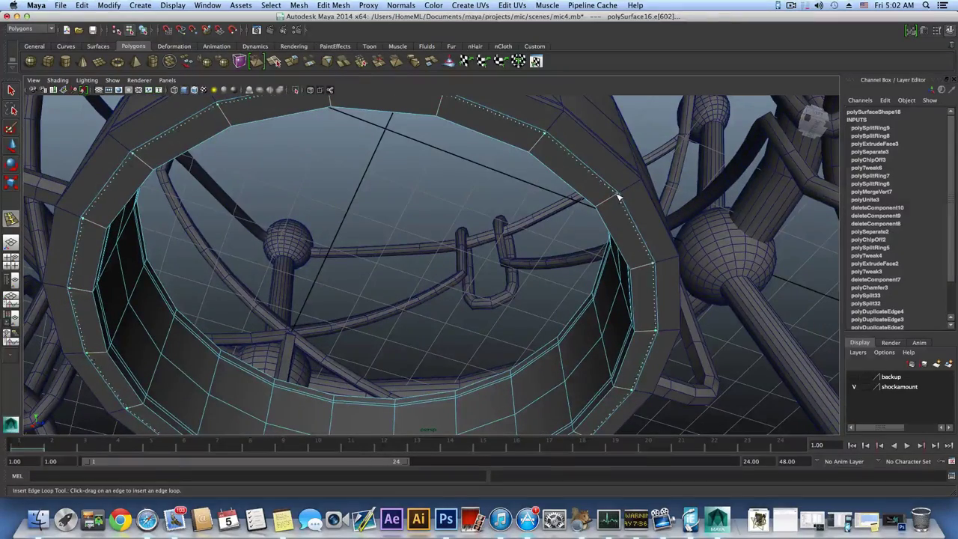
pyautogui.moveTo(618, 197); pyautogui.dragTo(624, 285)
pyautogui.click(598, 208)
pyautogui.press('3')
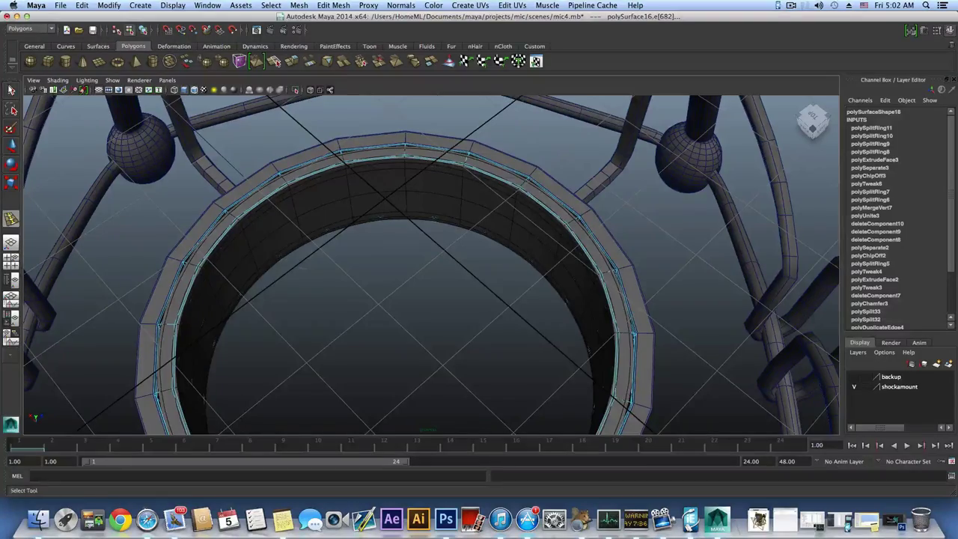
pyautogui.press('q')
pyautogui.click(486, 150)
# Step: Create a polygon cylinder at the centre of the shock mount
pyautogui.moveTo(486, 150)
pyautogui.keyDown('alt'); pyautogui.mouseDown()
pyautogui.moveTo(476, 209)
pyautogui.moveTo(474, 137)
pyautogui.mouseUp(); pyautogui.keyUp('alt')
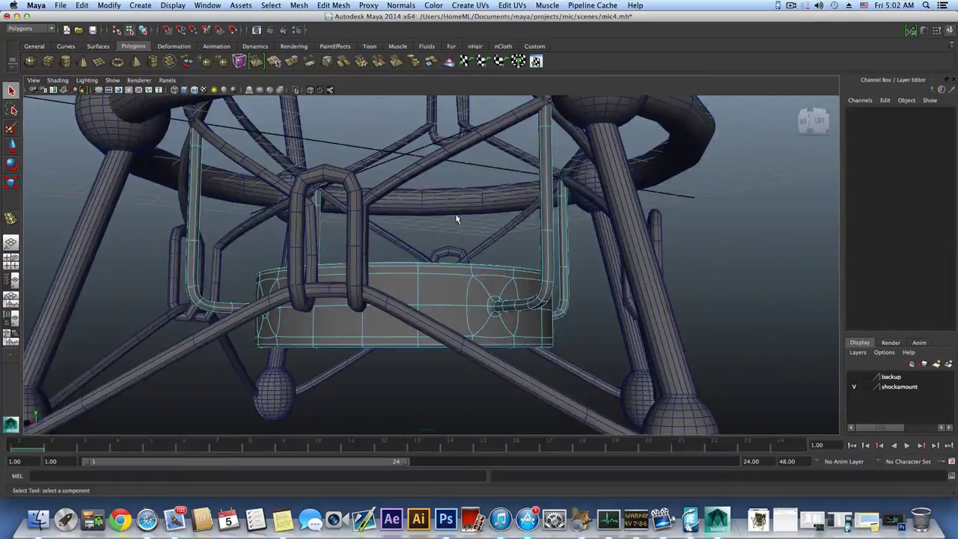
pyautogui.keyDown('alt'); pyautogui.moveTo(456, 218); pyautogui.dragTo(274, 115); pyautogui.keyUp('alt')
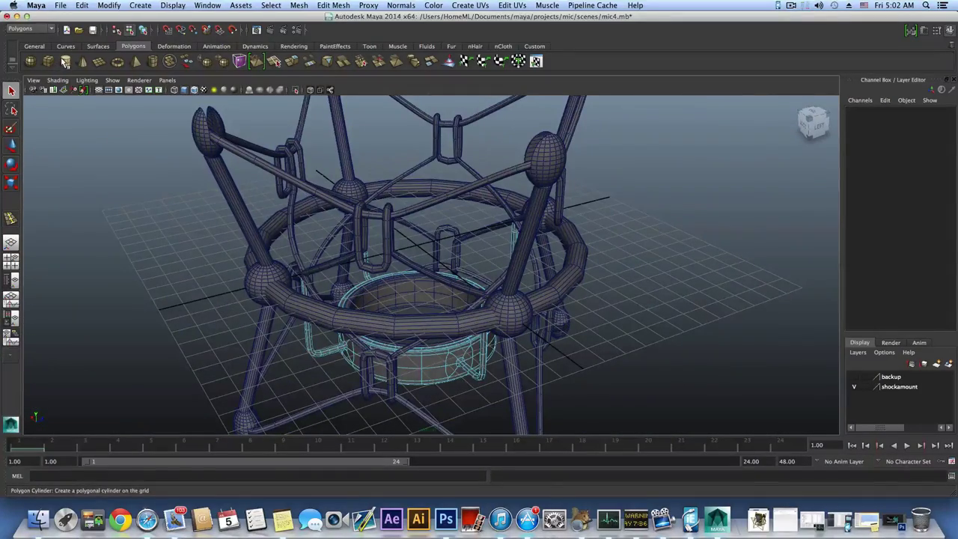
pyautogui.click(66, 62)
pyautogui.keyDown('alt'); pyautogui.moveTo(113, 128); pyautogui.dragTo(108, 199); pyautogui.keyUp('alt')
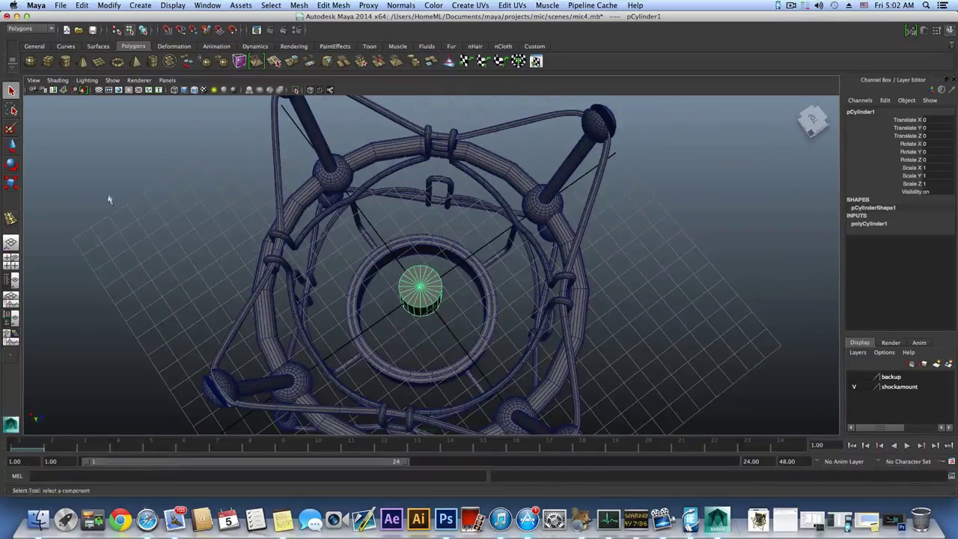
# Step: Scale the new cylinder uniformly to 3.335 and lower it to Translate Y -4.357 so it fills the lower ring
pyautogui.click(11, 184)
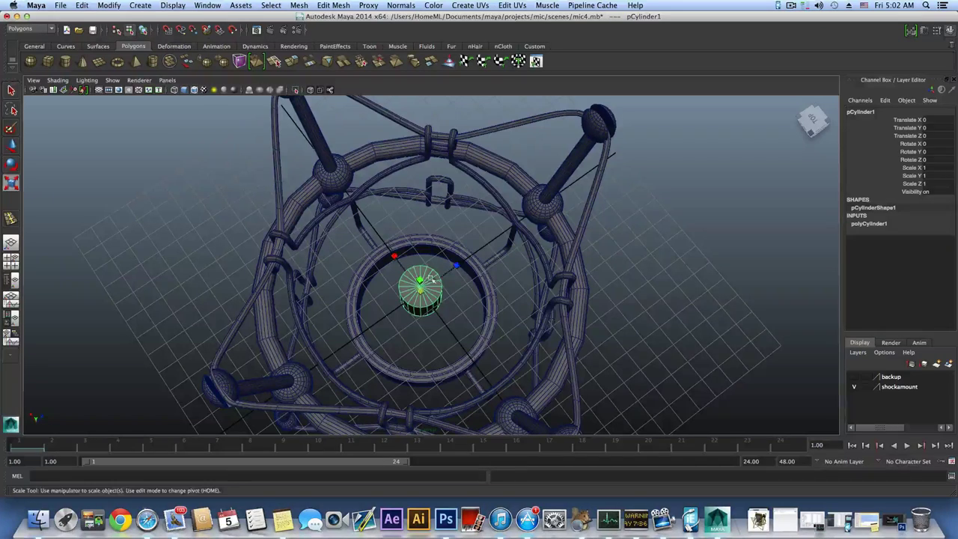
pyautogui.moveTo(420, 293); pyautogui.dragTo(505, 234)
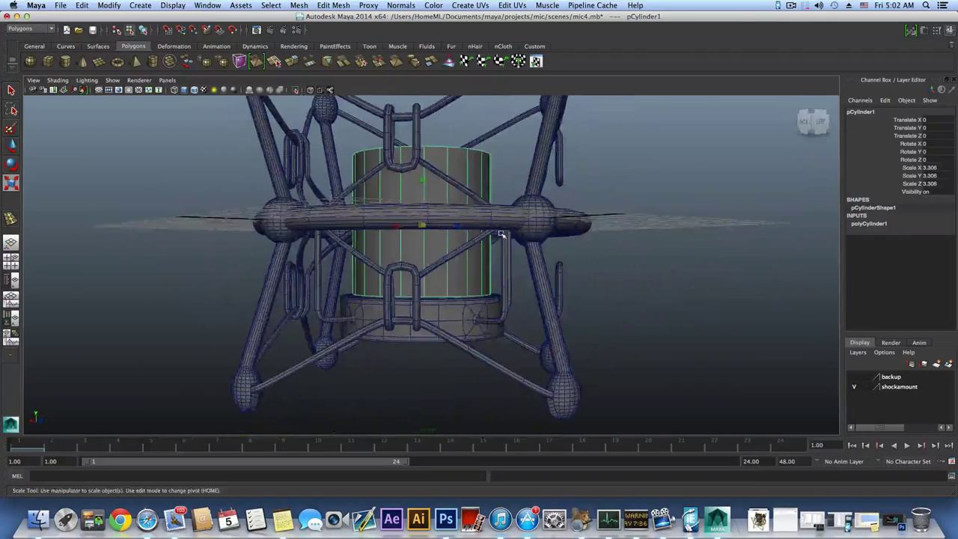
pyautogui.press('w')
pyautogui.moveTo(422, 187); pyautogui.dragTo(409, 321)
pyautogui.press('e')
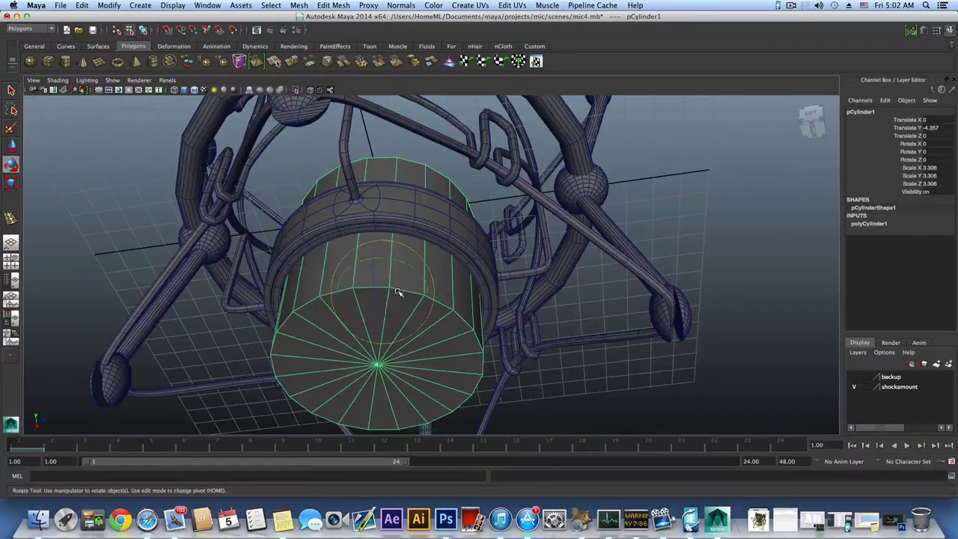
pyautogui.press('r')
pyautogui.moveTo(384, 291)
pyautogui.mouseDown()
pyautogui.moveTo(385, 276)
pyautogui.moveTo(378, 285)
pyautogui.mouseUp()
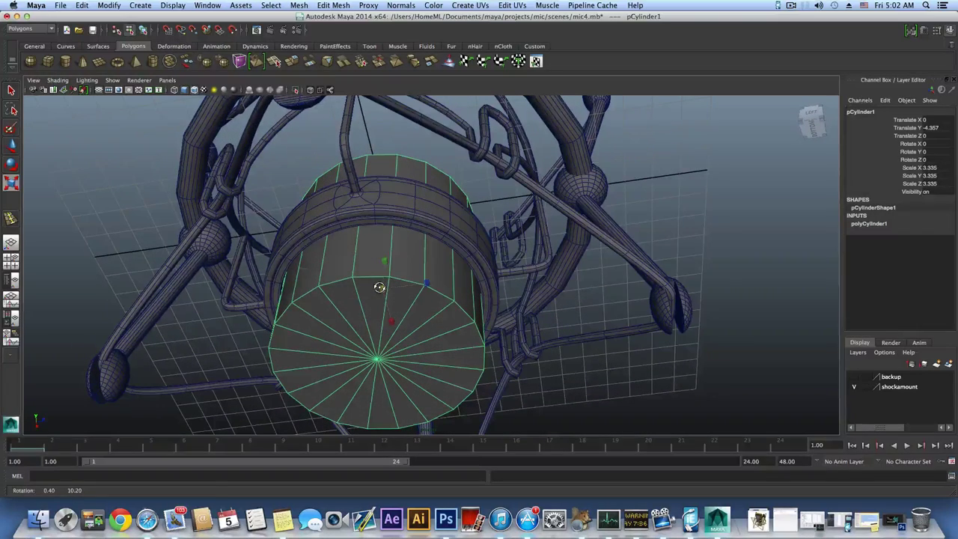
# Step: Set the cylinder's Subdivisions Axis to 50 in its polyCylinder1 attributes
pyautogui.click(924, 30)
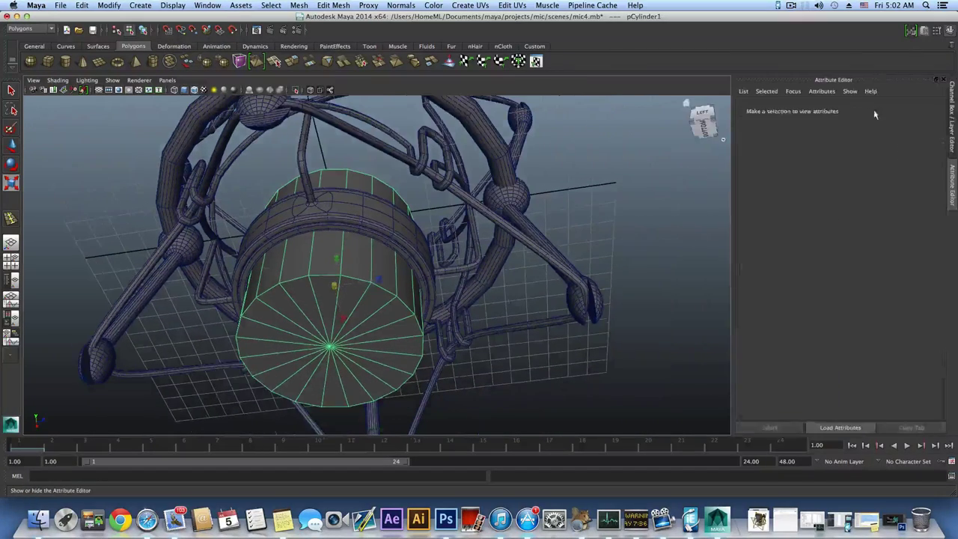
pyautogui.click(849, 110)
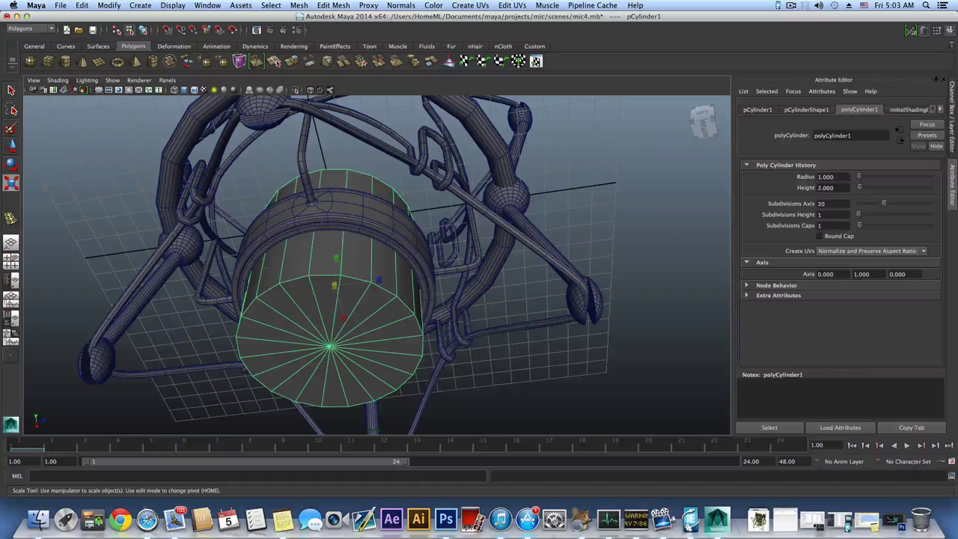
pyautogui.moveTo(880, 204); pyautogui.dragTo(928, 209)
pyautogui.keyDown('alt'); pyautogui.moveTo(452, 230); pyautogui.dragTo(517, 247); pyautogui.keyUp('alt')
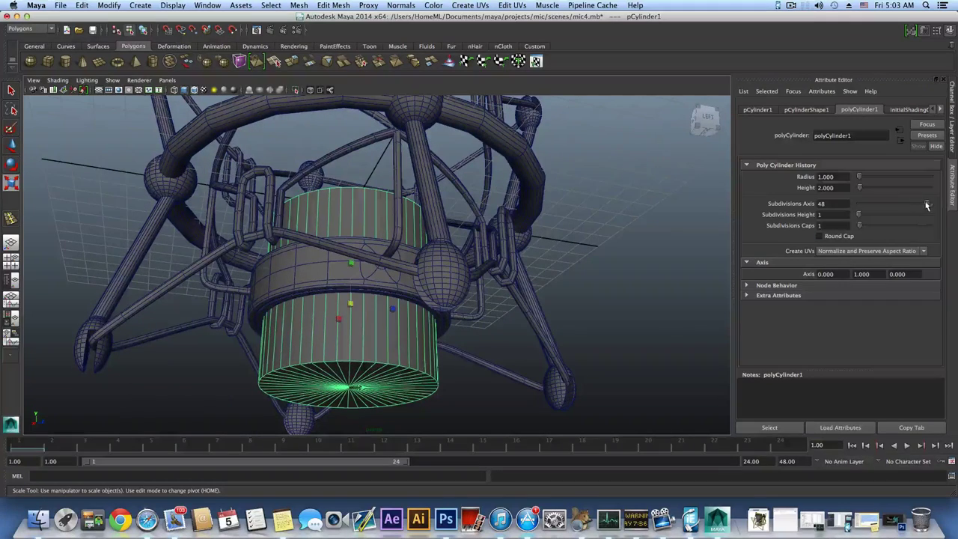
pyautogui.moveTo(926, 205); pyautogui.dragTo(930, 205)
pyautogui.keyDown('alt'); pyautogui.moveTo(401, 270); pyautogui.dragTo(402, 299); pyautogui.keyUp('alt')
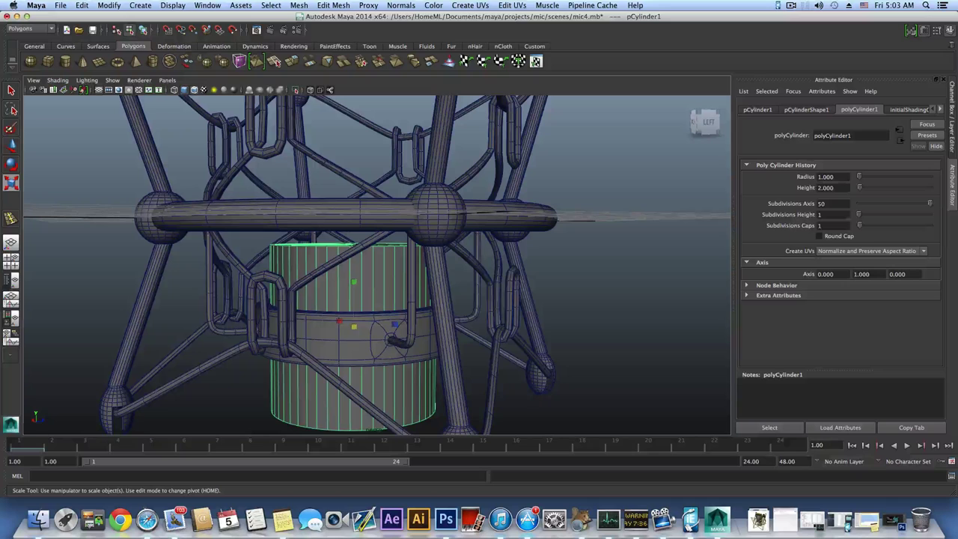
# Step: Set the cylinder's Subdivisions Height to 18 and its Subdivisions Caps to 0
pyautogui.moveTo(859, 216); pyautogui.dragTo(882, 217)
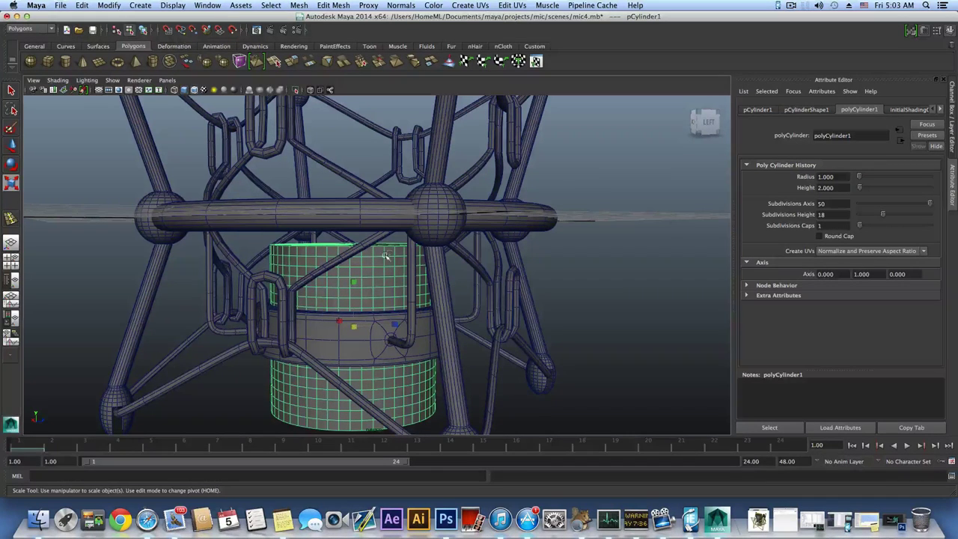
pyautogui.keyDown('alt'); pyautogui.moveTo(357, 291); pyautogui.dragTo(423, 274); pyautogui.keyUp('alt')
pyautogui.keyDown('alt'); pyautogui.moveTo(421, 228); pyautogui.dragTo(473, 238); pyautogui.keyUp('alt')
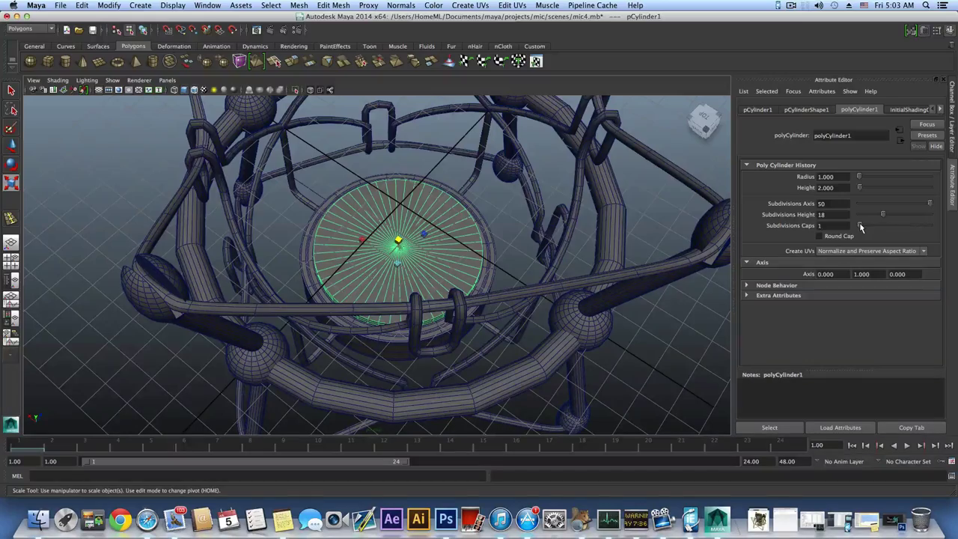
pyautogui.moveTo(859, 224); pyautogui.dragTo(853, 224)
pyautogui.keyDown('alt'); pyautogui.moveTo(499, 247); pyautogui.dragTo(644, 215); pyautogui.keyUp('alt')
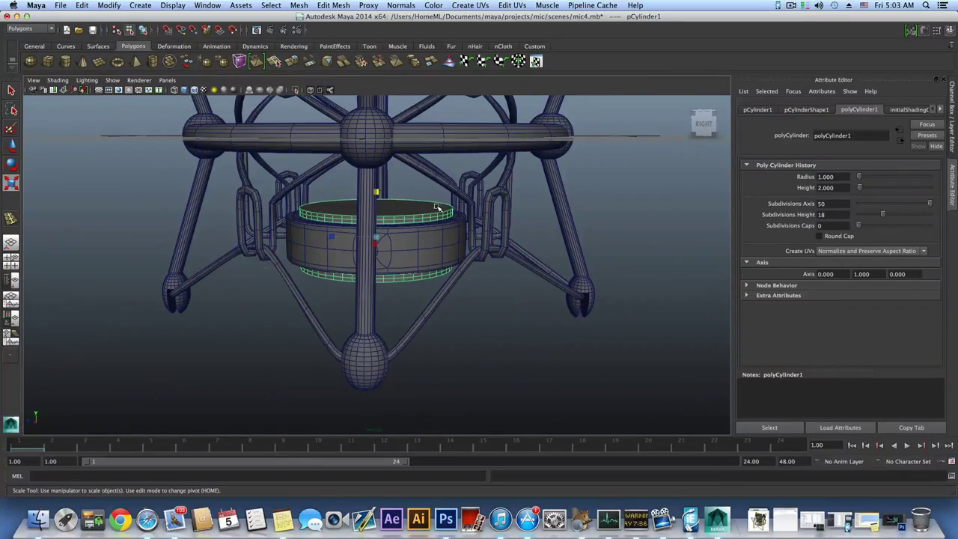
# Step: Hide the shockamount layer so that only the cylinder is displayed
pyautogui.scroll(-5, 470, 222)
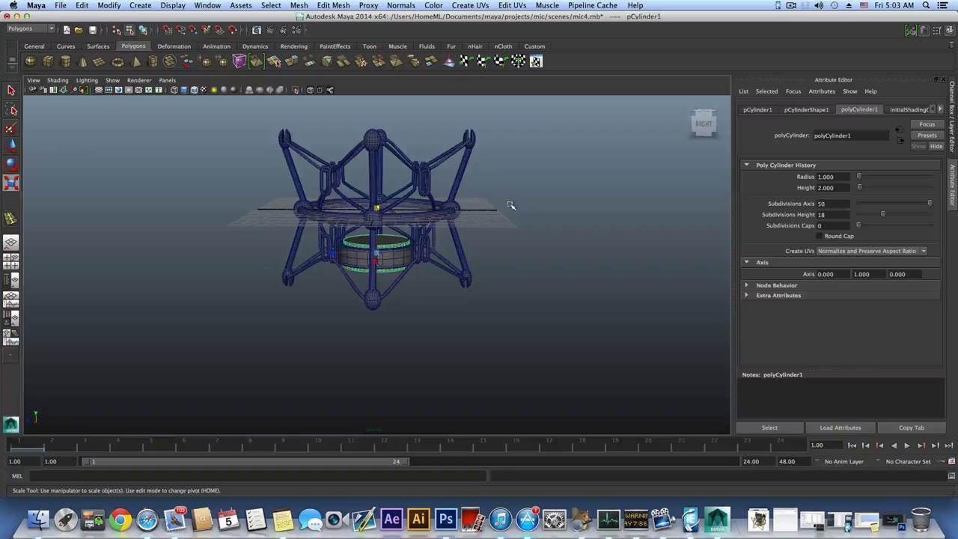
pyautogui.click(949, 31)
pyautogui.click(949, 30)
pyautogui.click(844, 386)
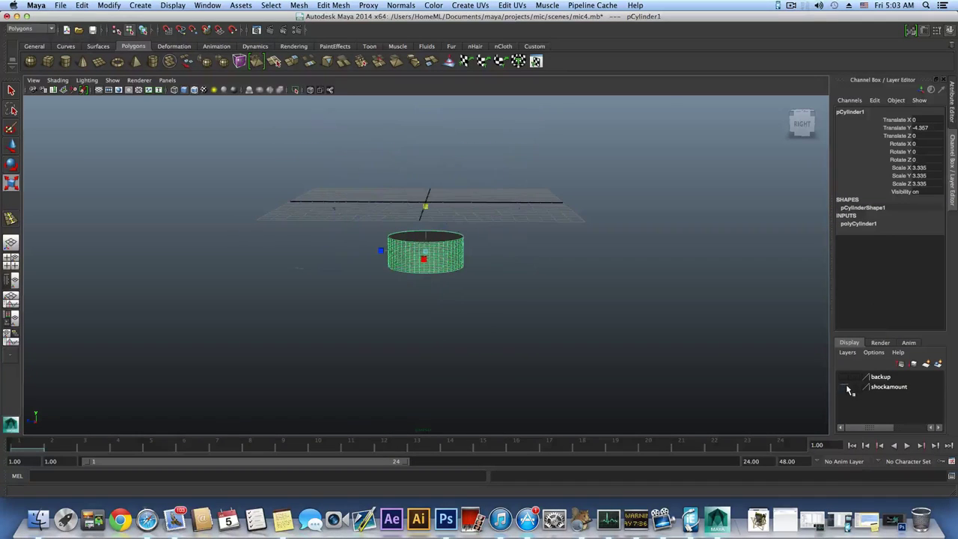
pyautogui.scroll(4, 454, 279)
pyautogui.scroll(2, 454, 278)
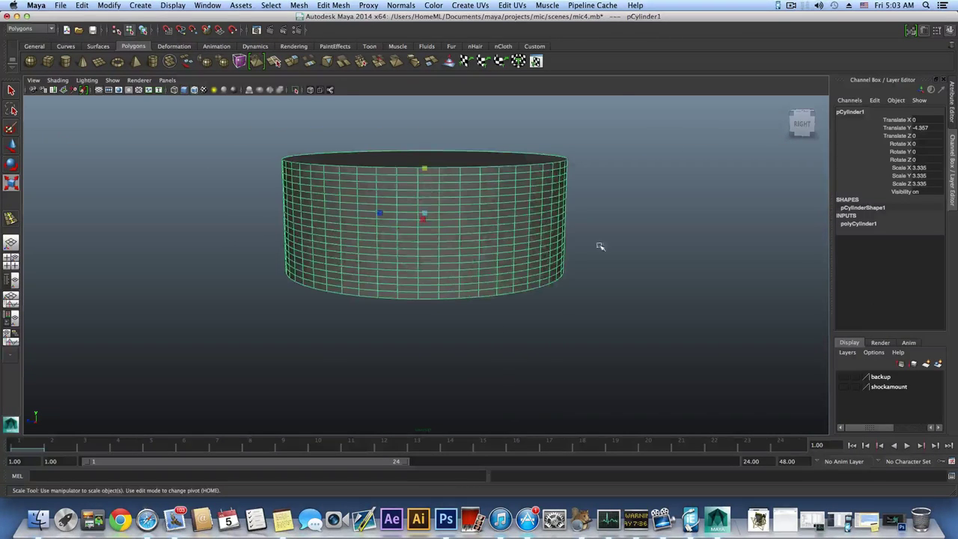
pyautogui.click(914, 32)
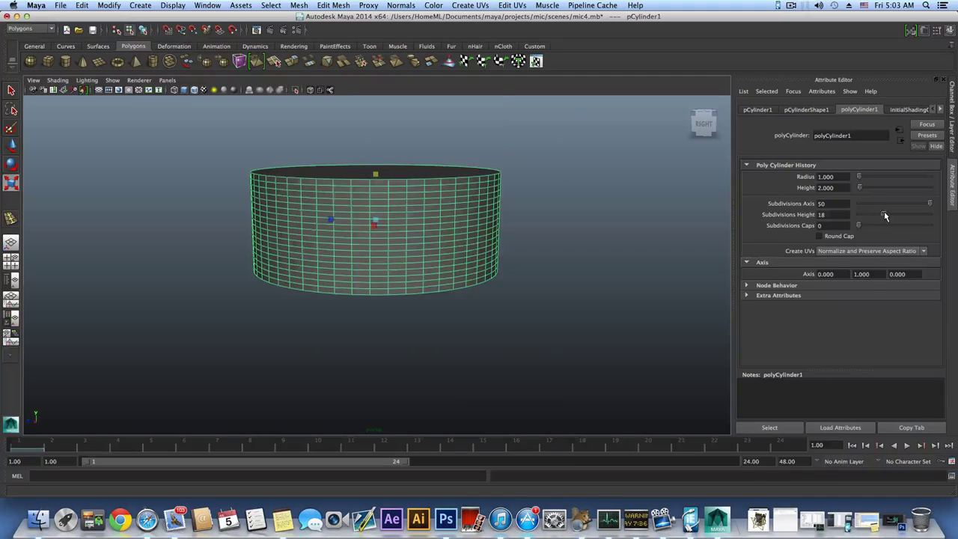
pyautogui.moveTo(884, 213); pyautogui.dragTo(887, 213)
pyautogui.press('super+z')
pyautogui.moveTo(859, 227); pyautogui.dragTo(887, 216)
pyautogui.press('z')
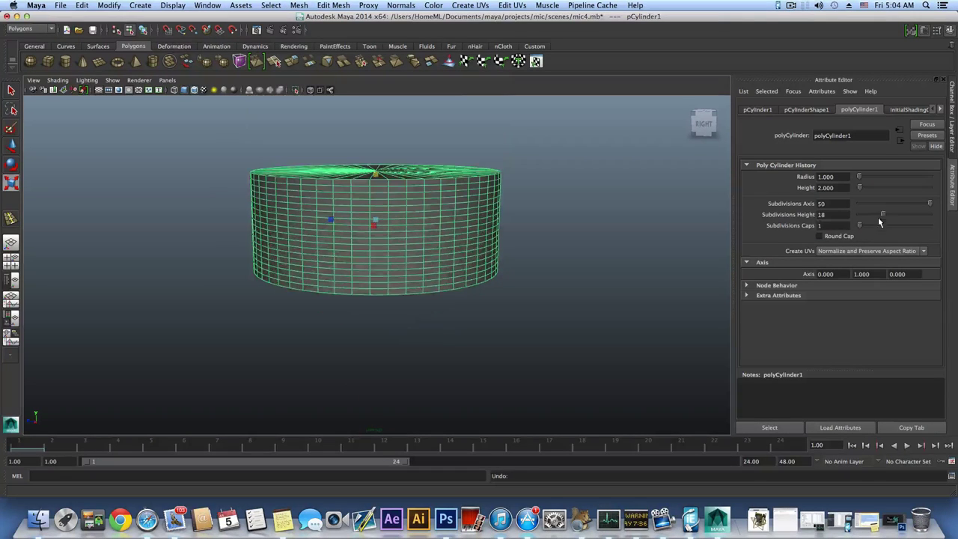
pyautogui.press('z')
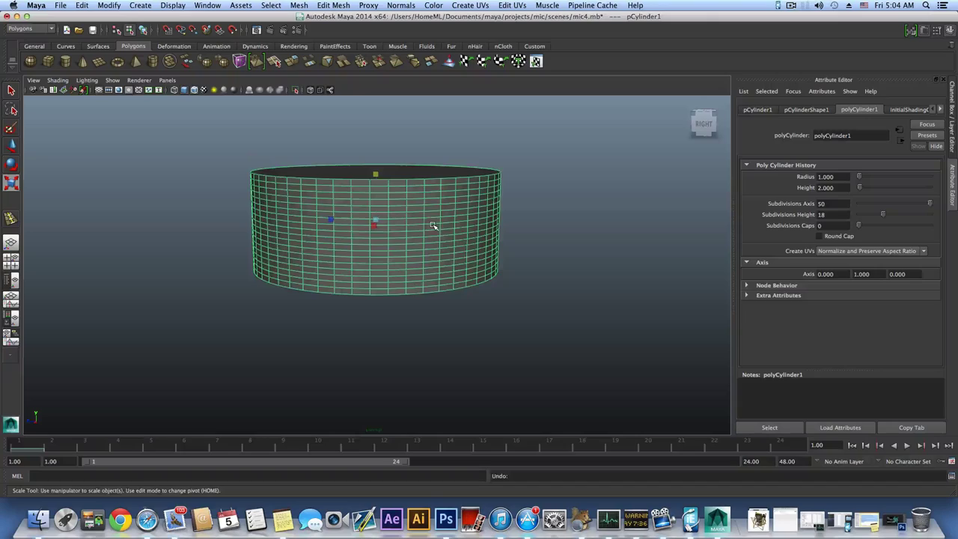
# Step: Delete the cylinder's upper and lower cap faces to leave an open tube
pyautogui.keyDown('alt'); pyautogui.moveTo(434, 222); pyautogui.dragTo(414, 207); pyautogui.keyUp('alt')
pyautogui.moveTo(414, 201); pyautogui.dragTo(406, 212, button='right')
pyautogui.click(406, 212)
pyautogui.keyDown('alt'); pyautogui.moveTo(406, 211); pyautogui.dragTo(411, 235); pyautogui.keyUp('alt')
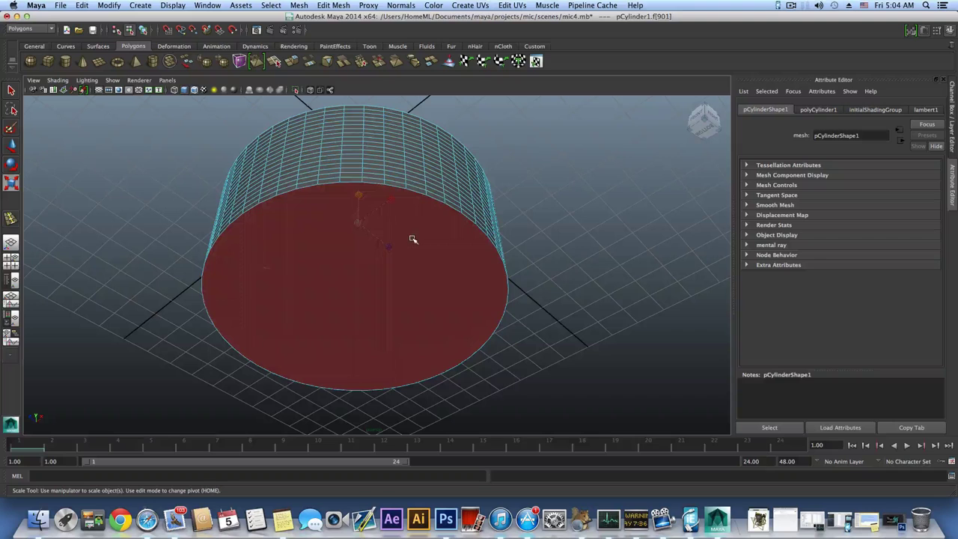
pyautogui.keyDown('shift'); pyautogui.click(412, 238); pyautogui.keyUp('shift')
pyautogui.press('Delete')
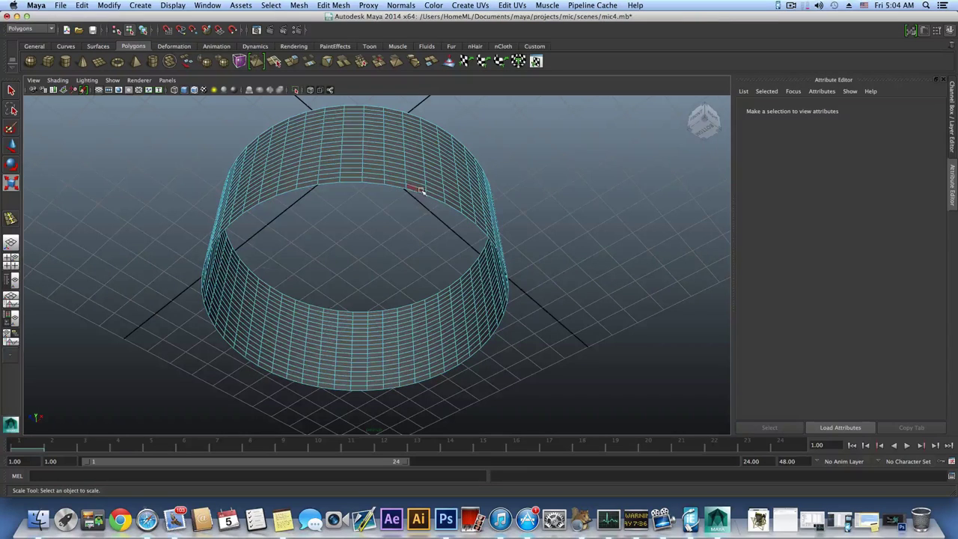
pyautogui.keyDown('alt'); pyautogui.moveTo(420, 190); pyautogui.dragTo(412, 233); pyautogui.keyUp('alt')
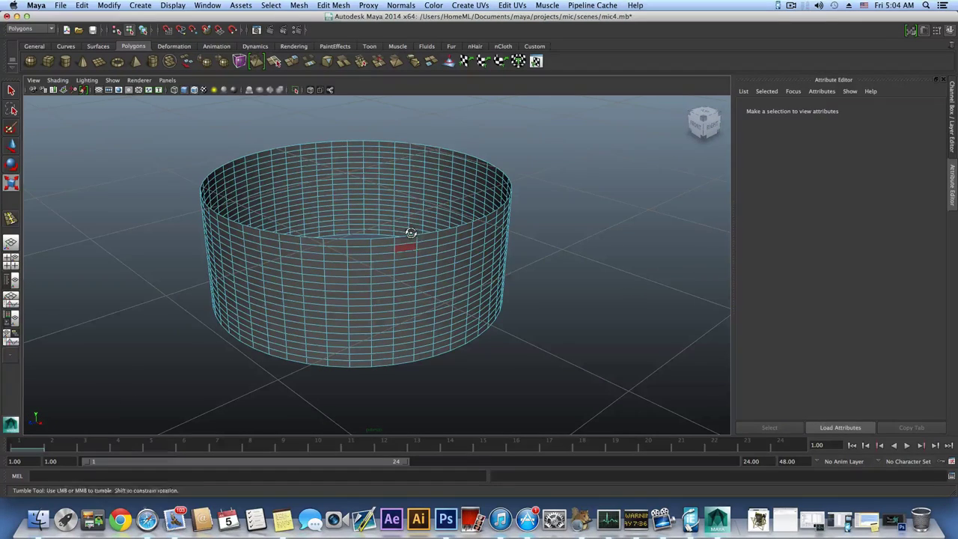
# Step: Select all remaining side faces of the open cylinder and apply Poke Face to them
pyautogui.moveTo(367, 225); pyautogui.dragTo(371, 254, button='right')
pyautogui.keyDown('alt'); pyautogui.moveTo(375, 277); pyautogui.dragTo(374, 248); pyautogui.keyUp('alt')
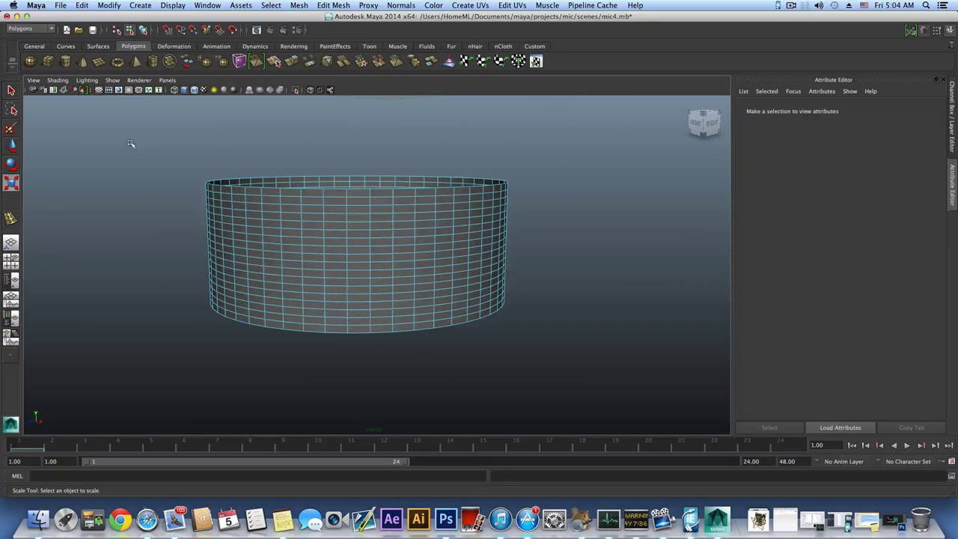
pyautogui.moveTo(133, 144); pyautogui.dragTo(574, 366)
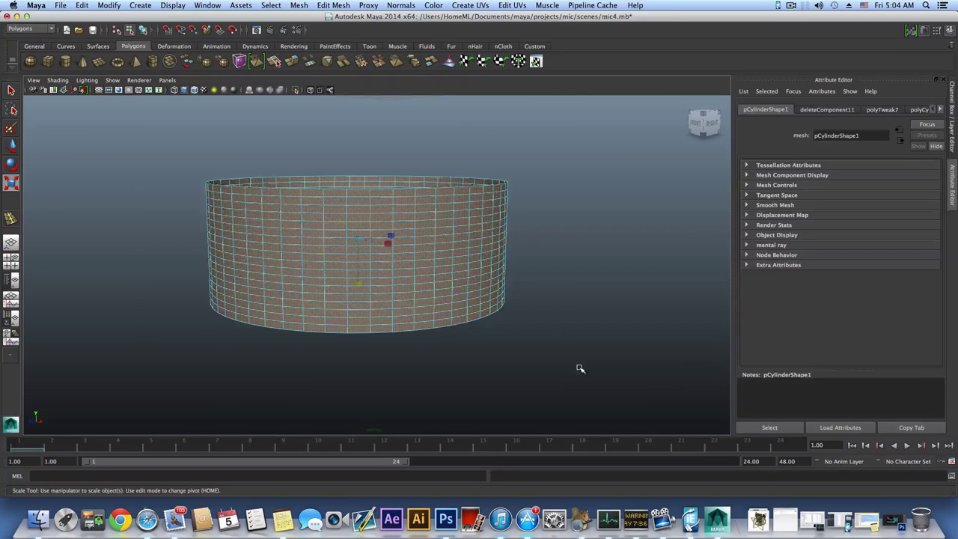
pyautogui.click(301, 5)
pyautogui.moveTo(333, 5)
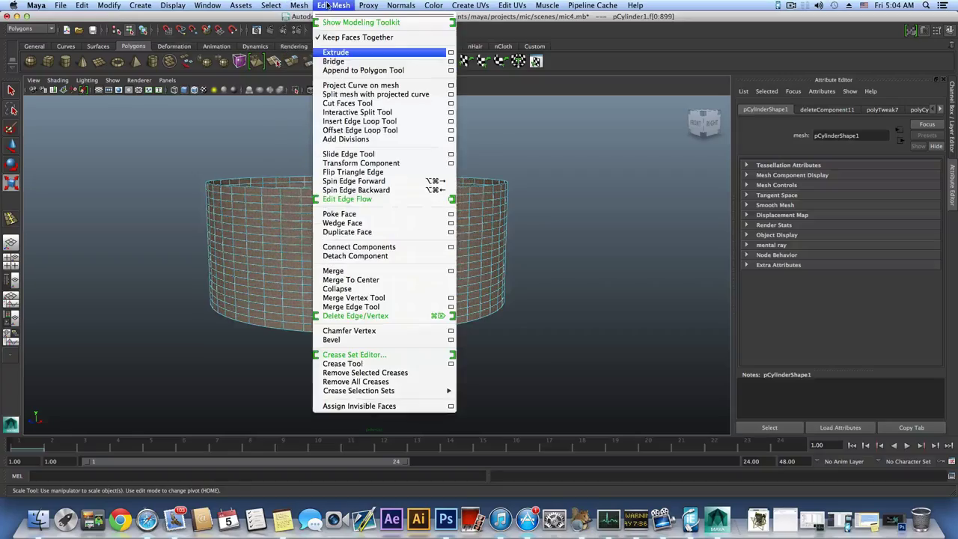
pyautogui.click(362, 217)
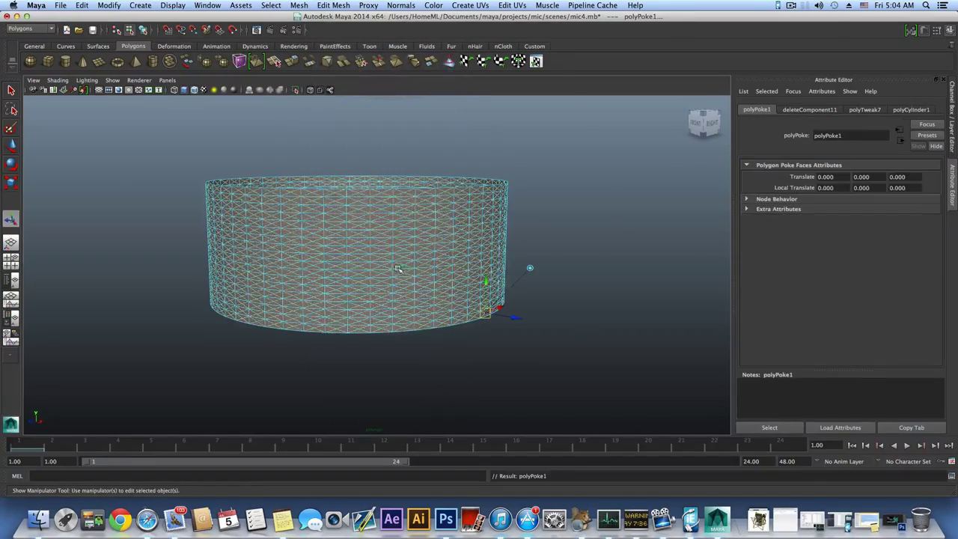
pyautogui.keyDown('alt'); pyautogui.moveTo(408, 267); pyautogui.dragTo(482, 277, button='right'); pyautogui.keyUp('alt')
pyautogui.keyDown('alt'); pyautogui.moveTo(481, 278); pyautogui.dragTo(400, 303); pyautogui.keyUp('alt')
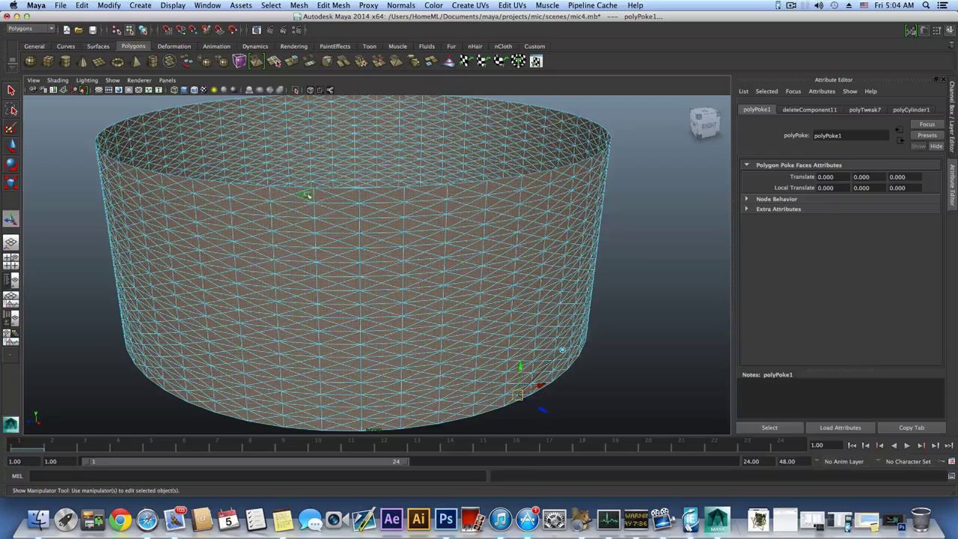
pyautogui.keyDown('alt'); pyautogui.moveTo(293, 227); pyautogui.dragTo(338, 247, button='middle'); pyautogui.keyUp('alt')
pyautogui.scroll(-3, 338, 248)
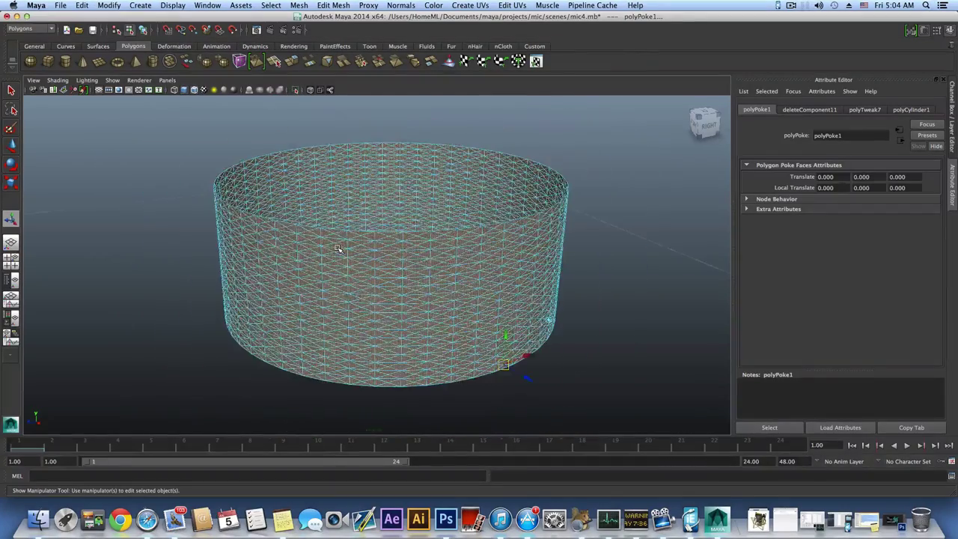
pyautogui.moveTo(335, 248)
pyautogui.keyDown('alt'); pyautogui.mouseDown()
pyautogui.moveTo(360, 253)
pyautogui.moveTo(347, 260)
pyautogui.moveTo(324, 252)
pyautogui.moveTo(318, 277)
pyautogui.moveTo(344, 267)
pyautogui.moveTo(324, 252)
pyautogui.moveTo(324, 264)
pyautogui.mouseUp(); pyautogui.keyUp('alt')
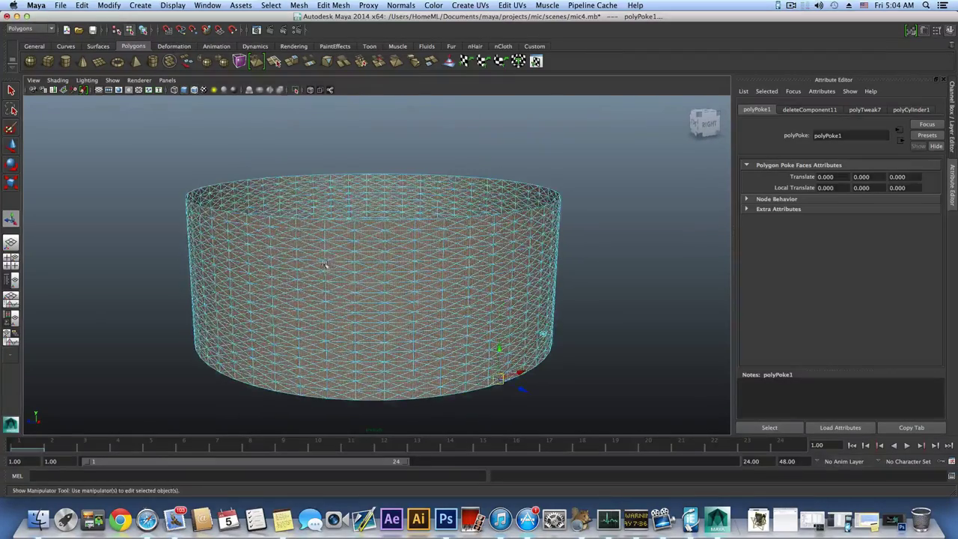
# Step: Display the poked cylinder in a maximized right side view and return to object selection
pyautogui.click(12, 261)
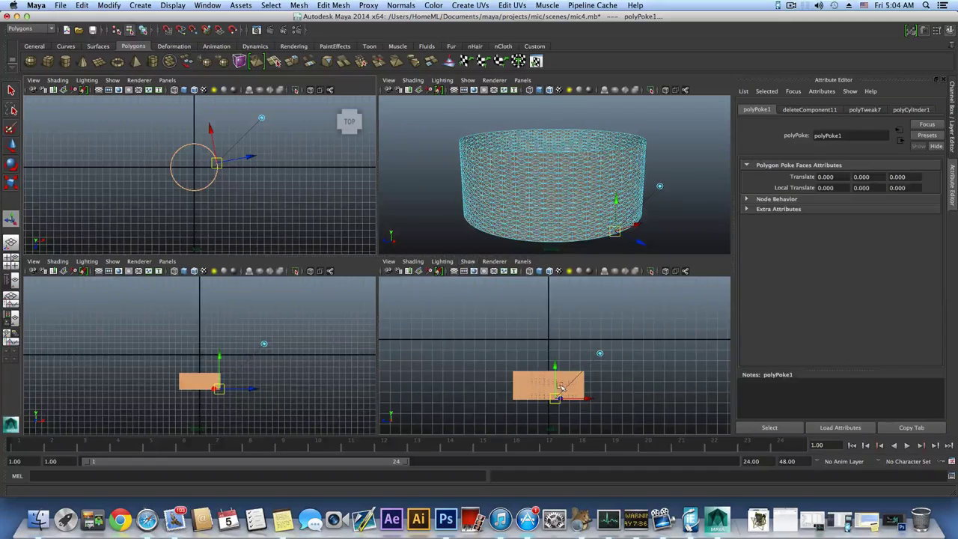
pyautogui.press('space')
pyautogui.keyDown('alt'); pyautogui.moveTo(498, 349); pyautogui.dragTo(536, 289, button='middle'); pyautogui.keyUp('alt')
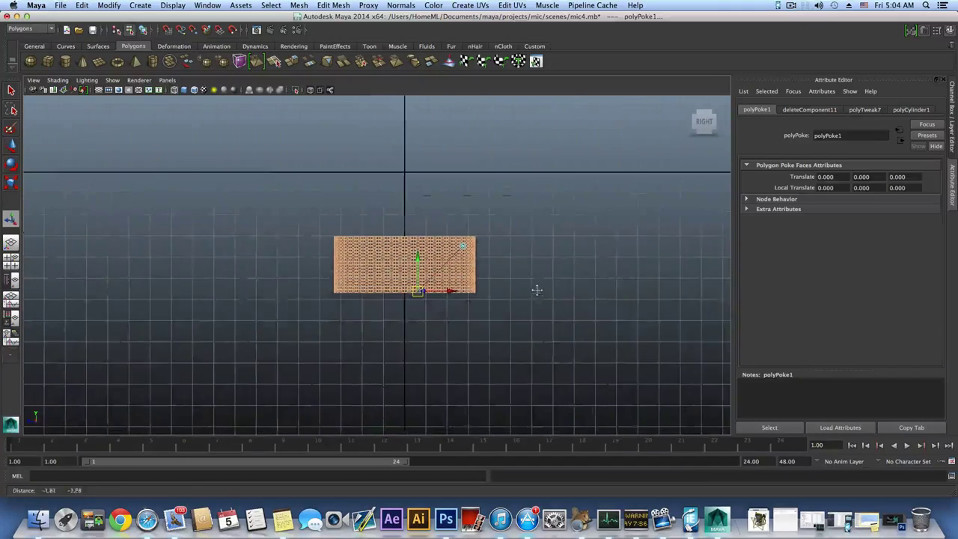
pyautogui.scroll(4, 481, 315)
pyautogui.press('F8')
pyautogui.press('F8')
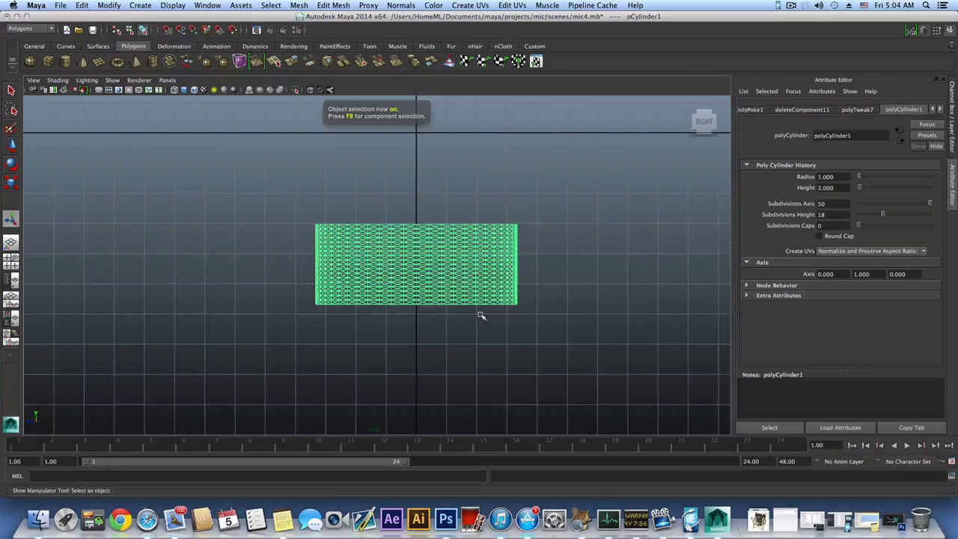
# Step: Switch the poked cylinder to vertex component editing in the right side view
pyautogui.scroll(3, 482, 316)
pyautogui.keyDown('alt'); pyautogui.moveTo(481, 317); pyautogui.dragTo(452, 328, button='middle'); pyautogui.keyUp('alt')
pyautogui.scroll(4, 451, 328)
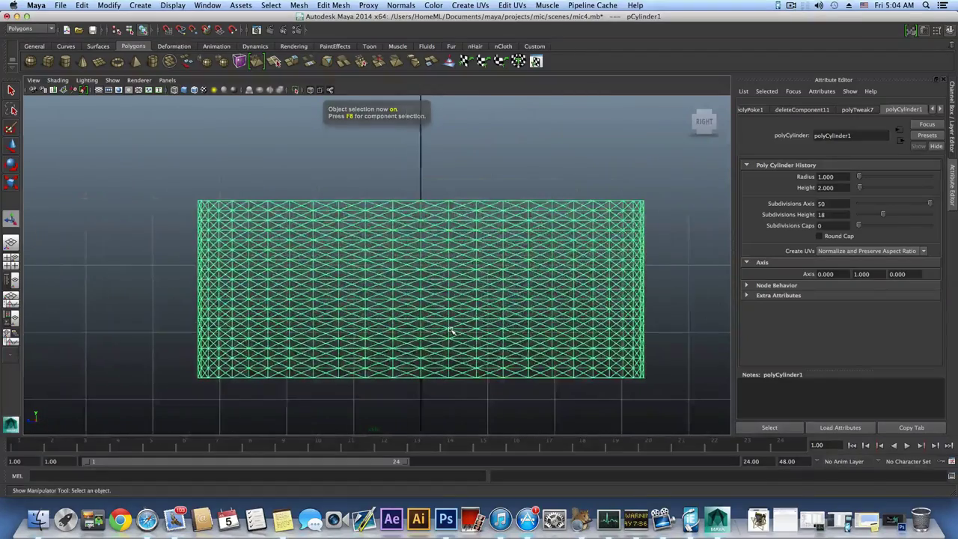
pyautogui.scroll(3, 452, 267)
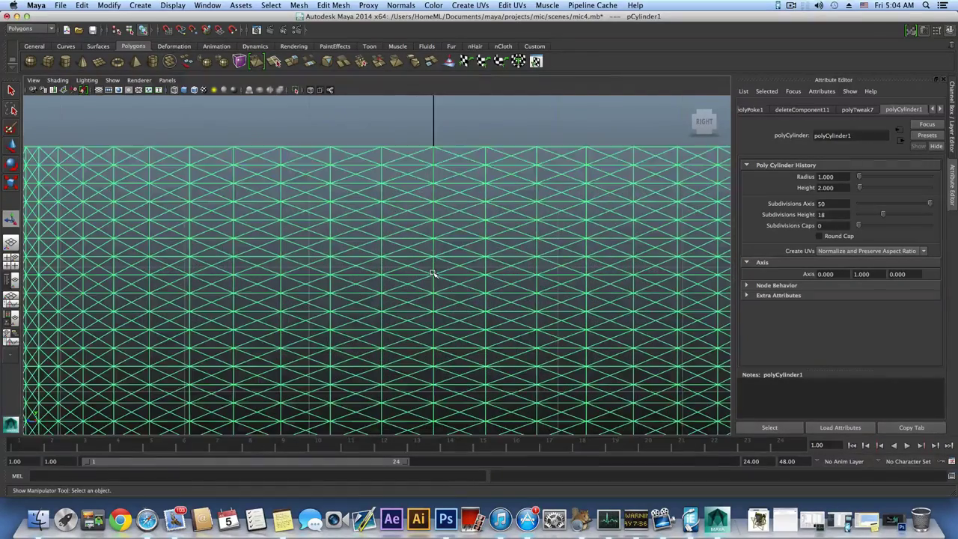
pyautogui.scroll(-1, 458, 224)
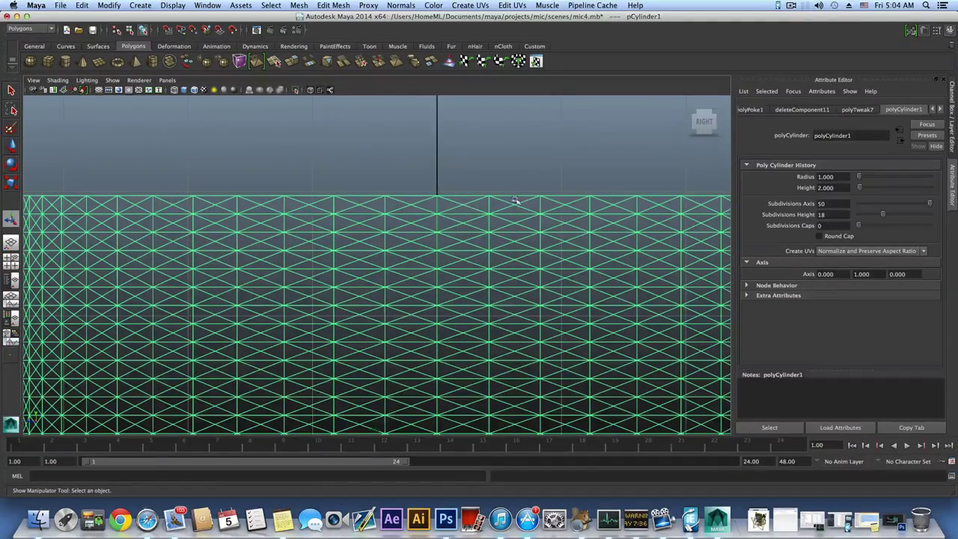
pyautogui.scroll(-6, 352, 232)
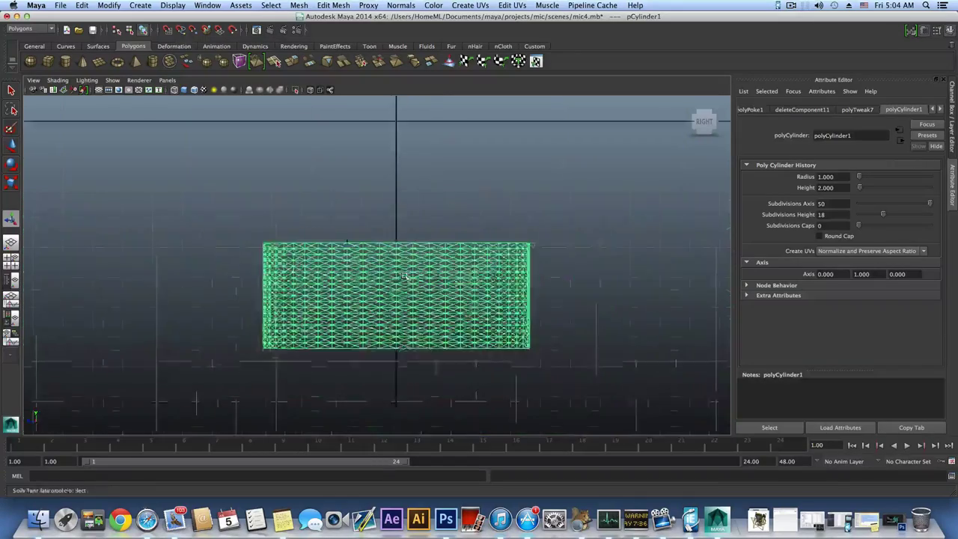
pyautogui.scroll(1, 406, 273)
pyautogui.moveTo(410, 260); pyautogui.dragTo(382, 260, button='right')
pyautogui.scroll(5, 417, 273)
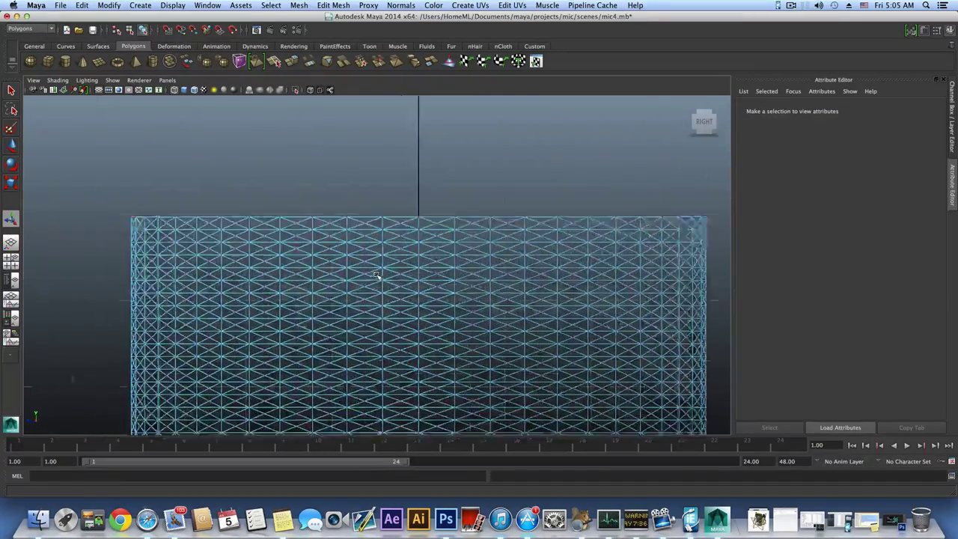
pyautogui.scroll(-3, 472, 264)
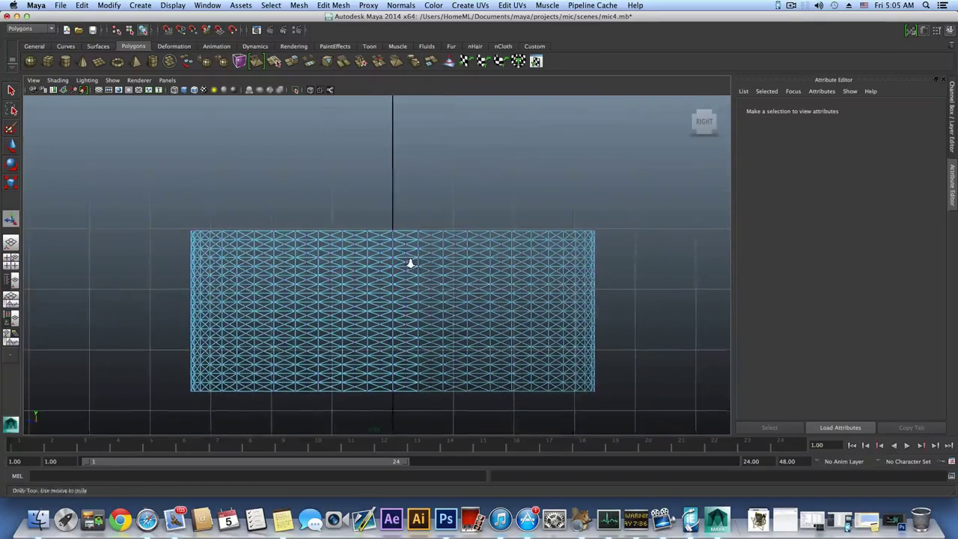
pyautogui.scroll(2, 456, 268)
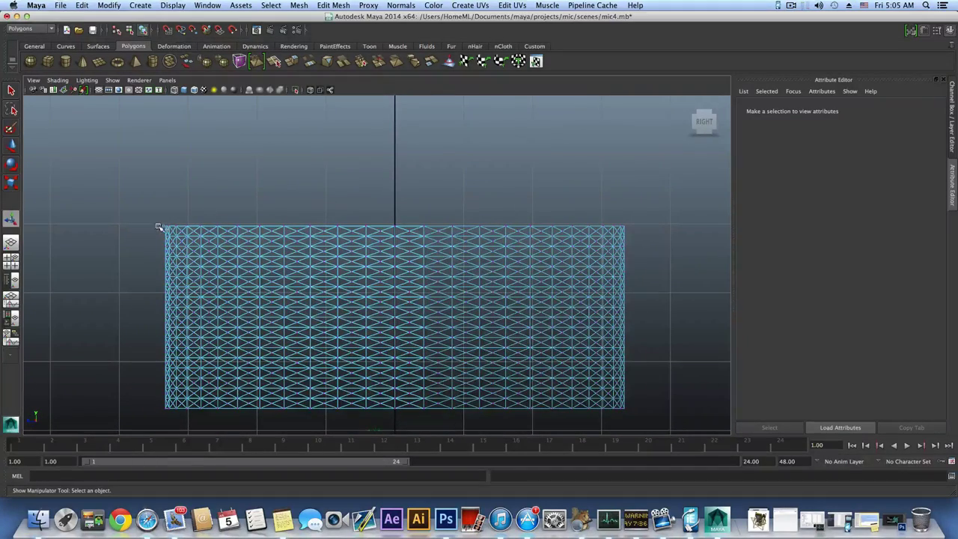
# Step: Select the upper four rows of poked centre vertices around the cylinder
pyautogui.press('q')
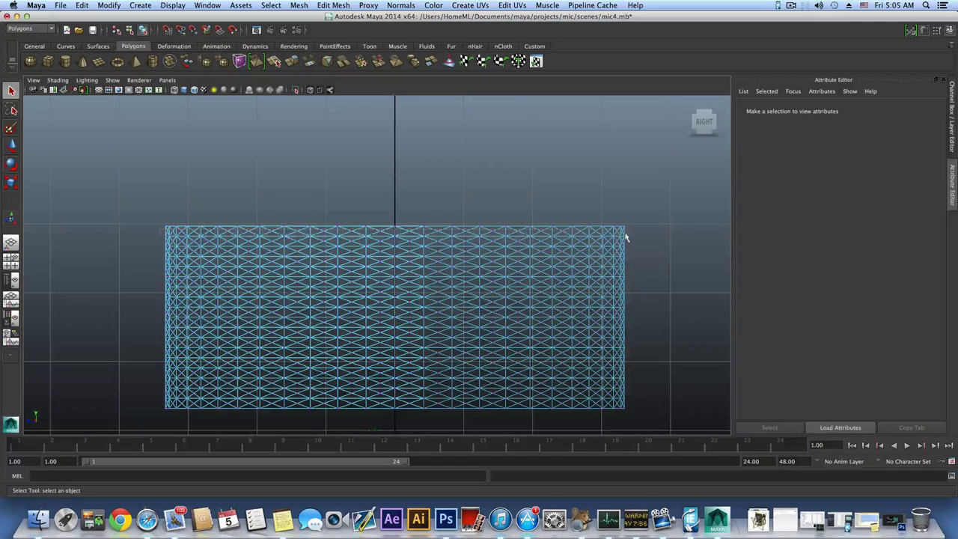
pyautogui.moveTo(632, 232); pyautogui.dragTo(633, 233)
pyautogui.scroll(1, 403, 234)
pyautogui.scroll(2, 403, 235)
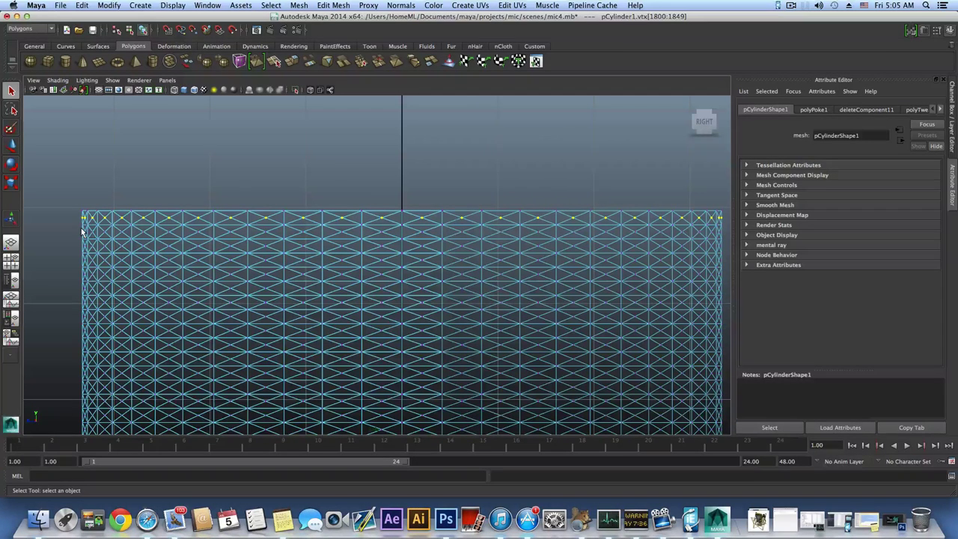
pyautogui.keyDown('shift'); pyautogui.moveTo(136, 238); pyautogui.dragTo(645, 244); pyautogui.keyUp('shift')
pyautogui.moveTo(723, 235); pyautogui.dragTo(727, 237)
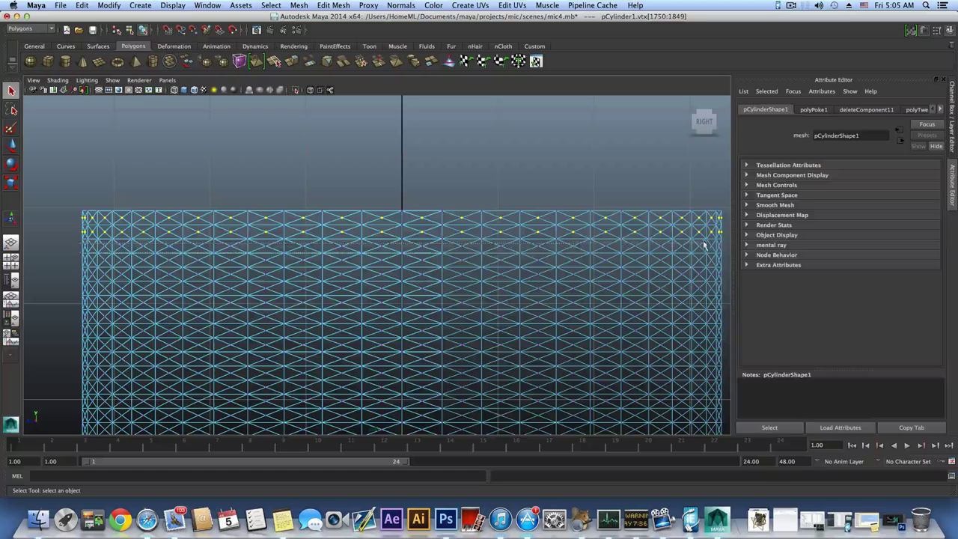
pyautogui.keyDown('shift'); pyautogui.moveTo(728, 244); pyautogui.dragTo(376, 248); pyautogui.keyUp('shift')
pyautogui.moveTo(589, 272); pyautogui.dragTo(726, 266)
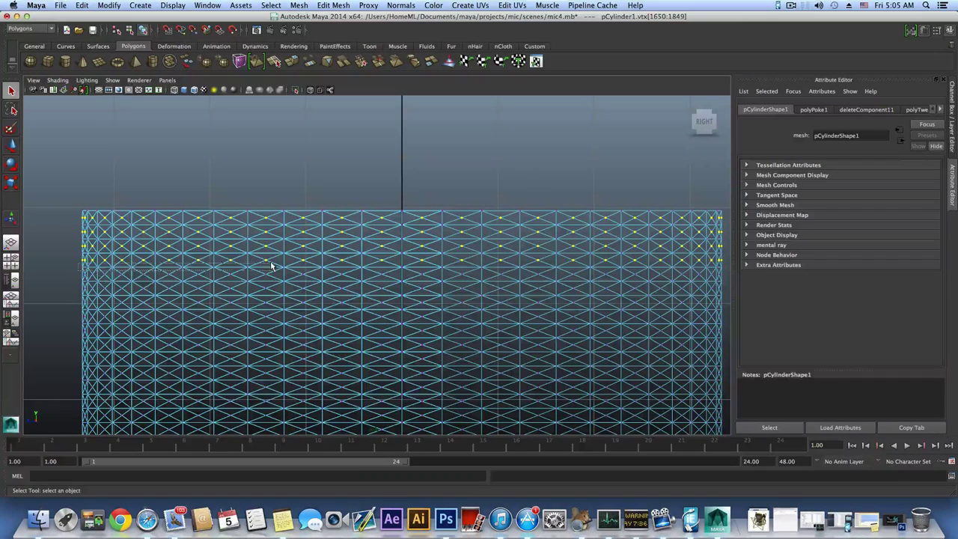
# Step: Add the next five rows of poked centre vertices below to the selection
pyautogui.moveTo(272, 265); pyautogui.dragTo(462, 279)
pyautogui.moveTo(588, 258); pyautogui.dragTo(722, 279)
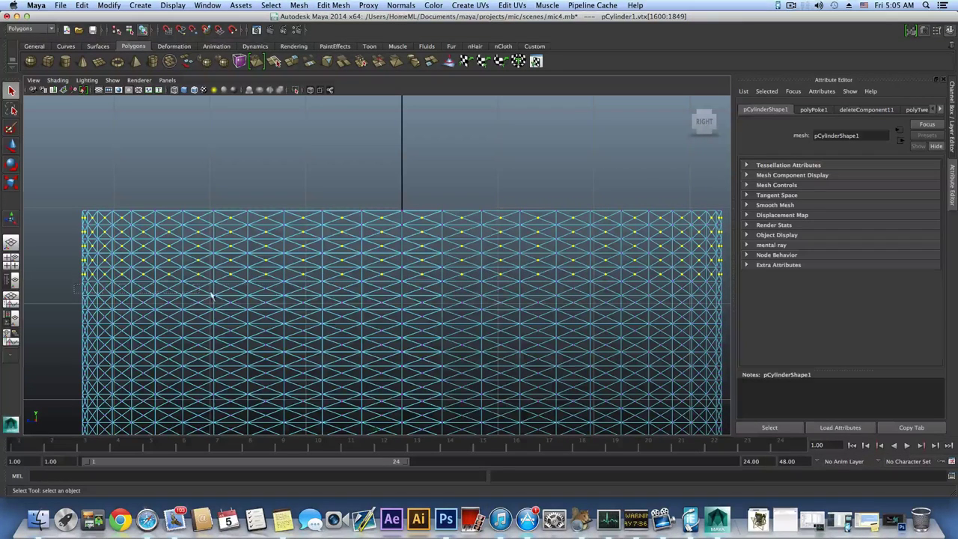
pyautogui.moveTo(212, 297); pyautogui.dragTo(726, 289)
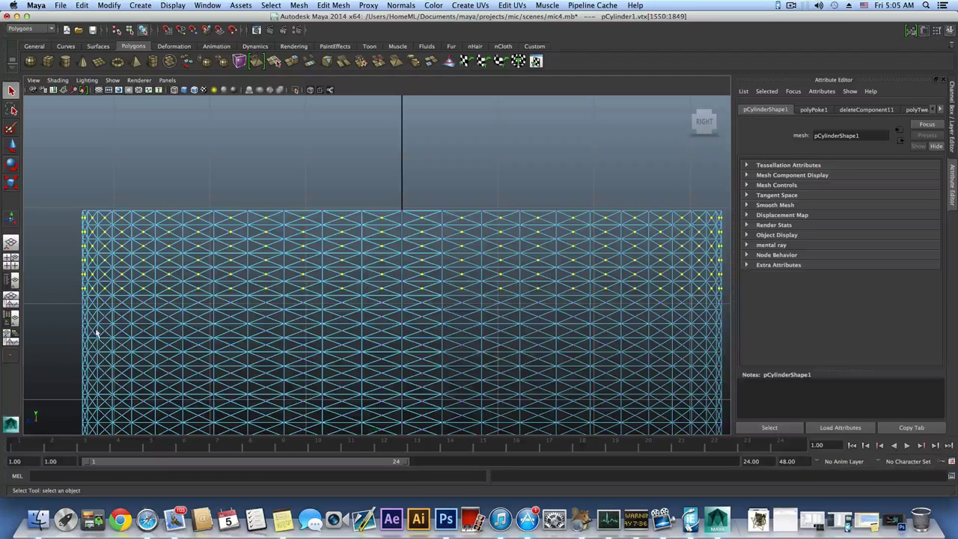
pyautogui.moveTo(85, 303); pyautogui.dragTo(724, 303)
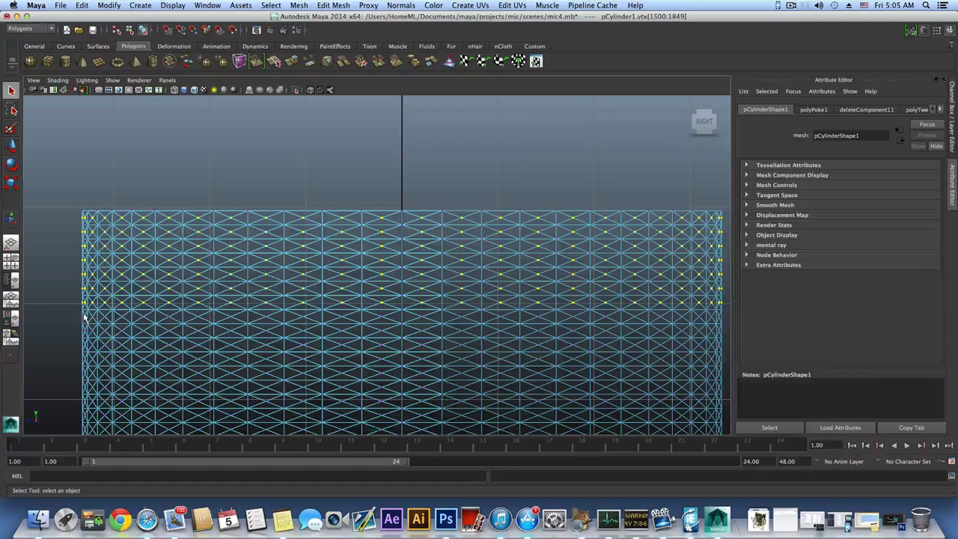
pyautogui.moveTo(84, 318); pyautogui.dragTo(723, 316)
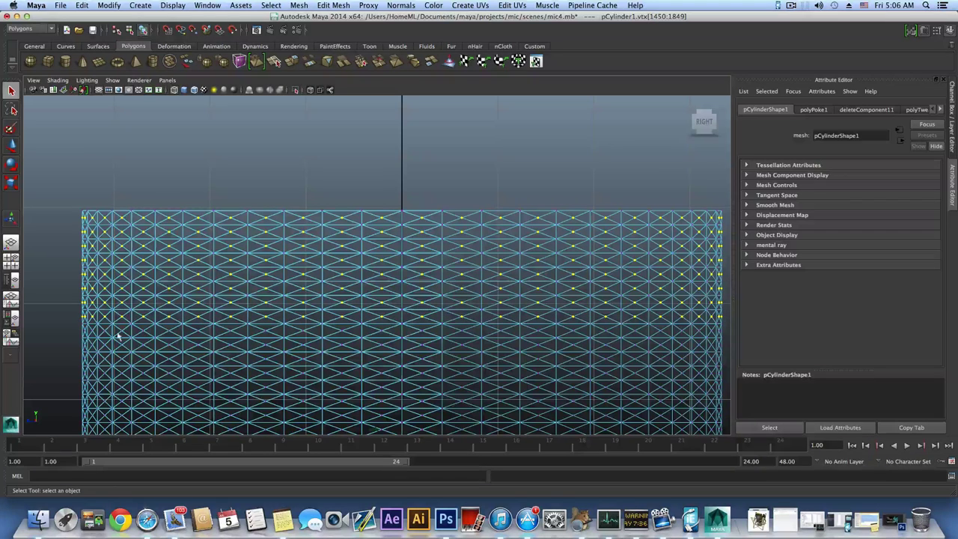
pyautogui.moveTo(75, 329); pyautogui.dragTo(724, 337)
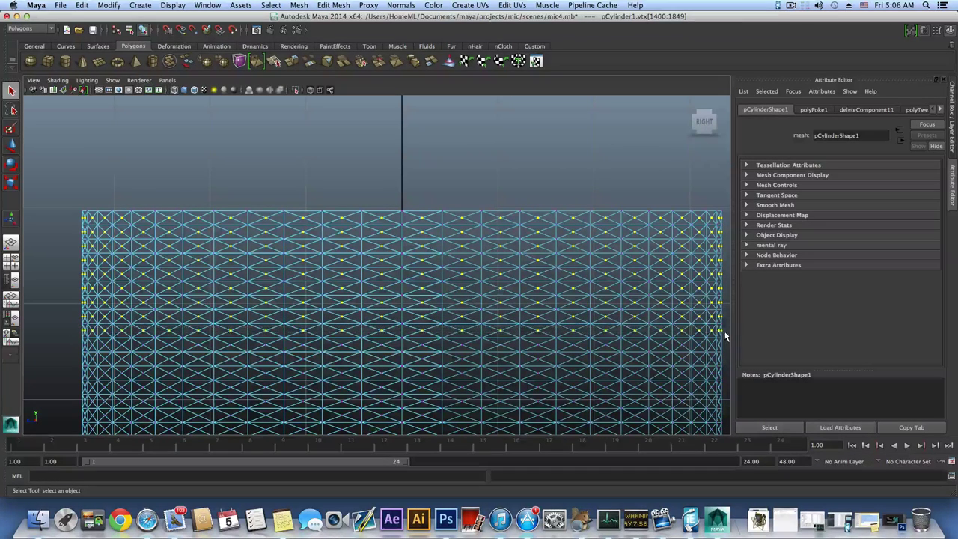
# Step: Extend the selection with the remaining nine rows of centre vertices down to the cylinder's lower edge
pyautogui.keyDown('alt'); pyautogui.moveTo(464, 331); pyautogui.dragTo(447, 275, button='middle'); pyautogui.keyUp('alt')
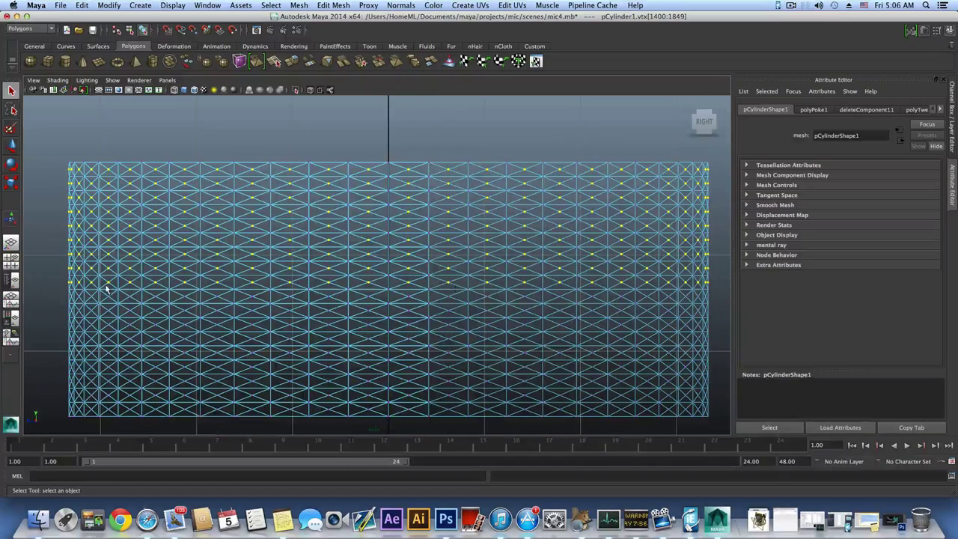
pyautogui.keyDown('shift'); pyautogui.moveTo(190, 296); pyautogui.dragTo(712, 296); pyautogui.keyUp('shift')
pyautogui.keyDown('shift'); pyautogui.moveTo(54, 307); pyautogui.dragTo(740, 316); pyautogui.keyUp('shift')
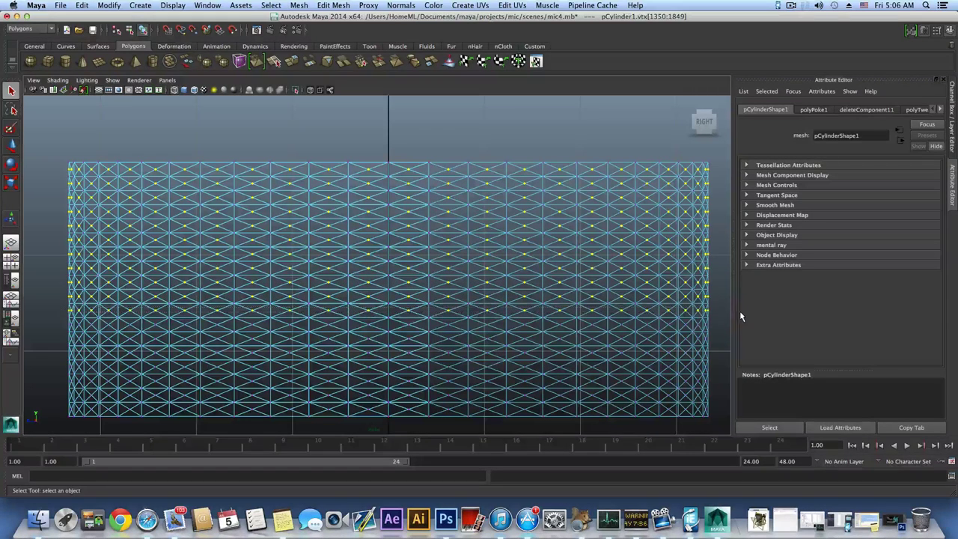
pyautogui.keyDown('shift'); pyautogui.moveTo(60, 323); pyautogui.dragTo(732, 387); pyautogui.keyUp('shift')
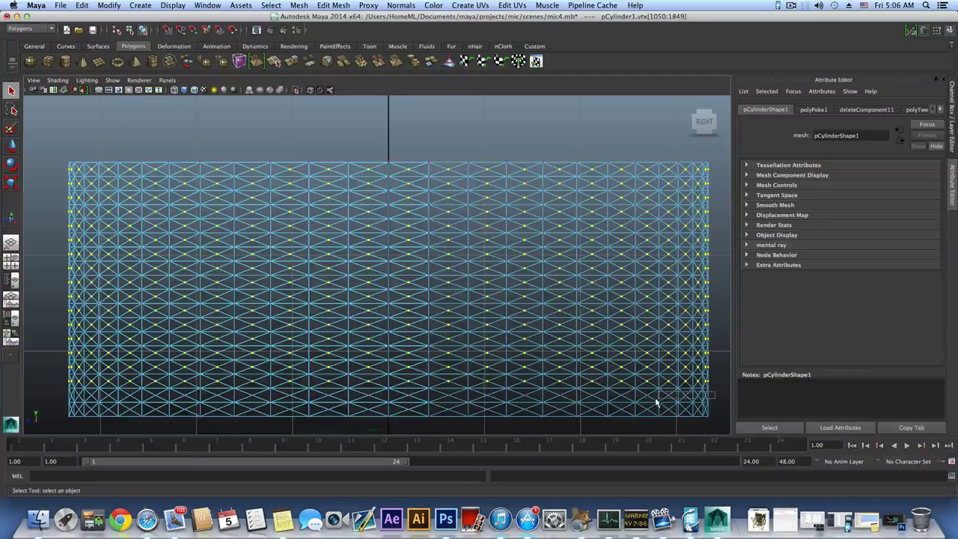
pyautogui.keyDown('shift'); pyautogui.moveTo(656, 403); pyautogui.dragTo(710, 416); pyautogui.keyUp('shift')
# Step: Scale the selected centre vertices slightly outward in the maximized perspective view so that they protrude from the cylinder wall
pyautogui.keyDown('alt'); pyautogui.moveTo(556, 241); pyautogui.dragTo(516, 269, button='middle'); pyautogui.keyUp('alt')
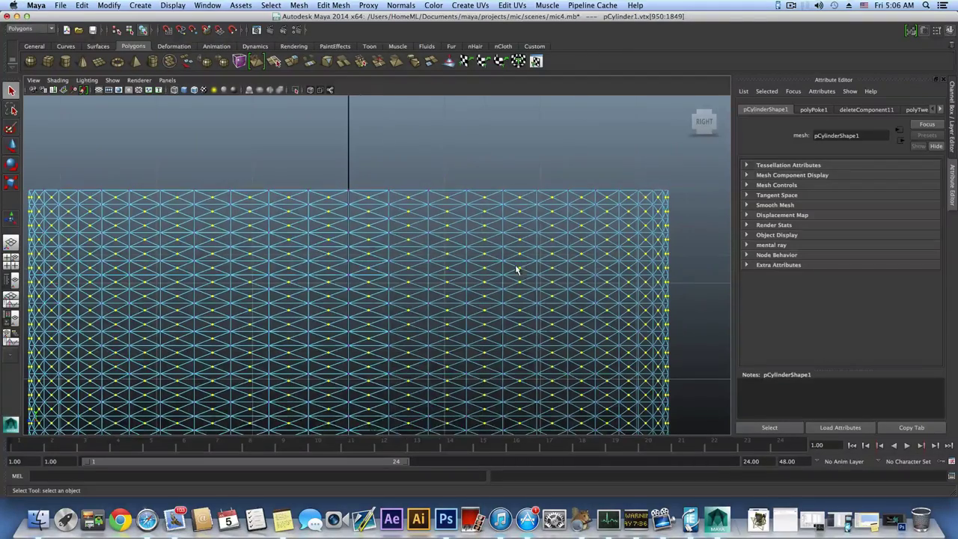
pyautogui.keyDown('alt'); pyautogui.moveTo(533, 194); pyautogui.dragTo(564, 236, button='middle'); pyautogui.keyUp('alt')
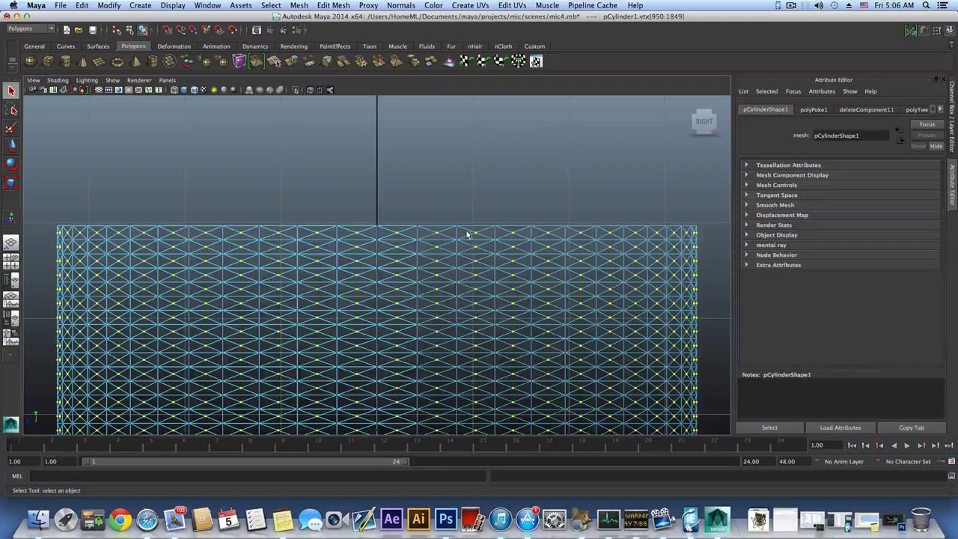
pyautogui.press('space')
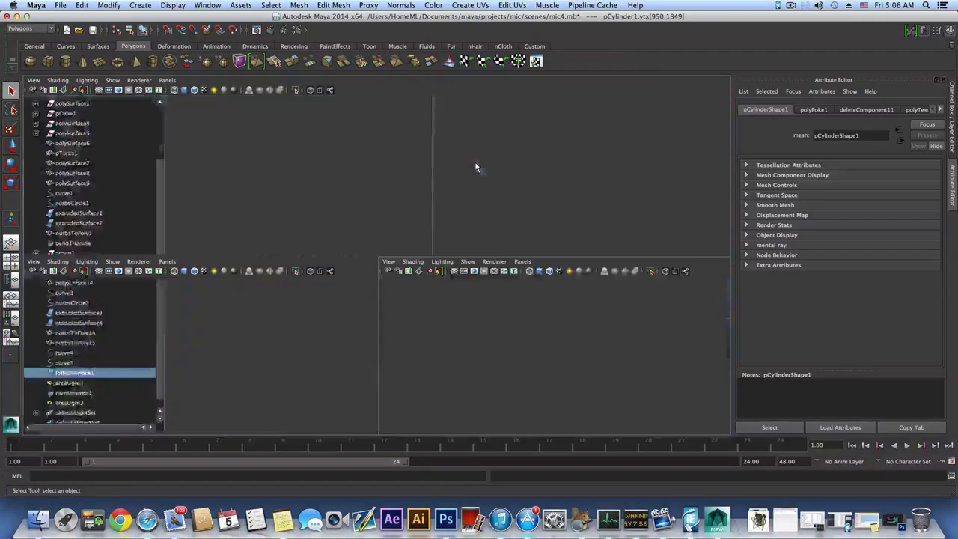
pyautogui.press('space')
pyautogui.scroll(5, 540, 237)
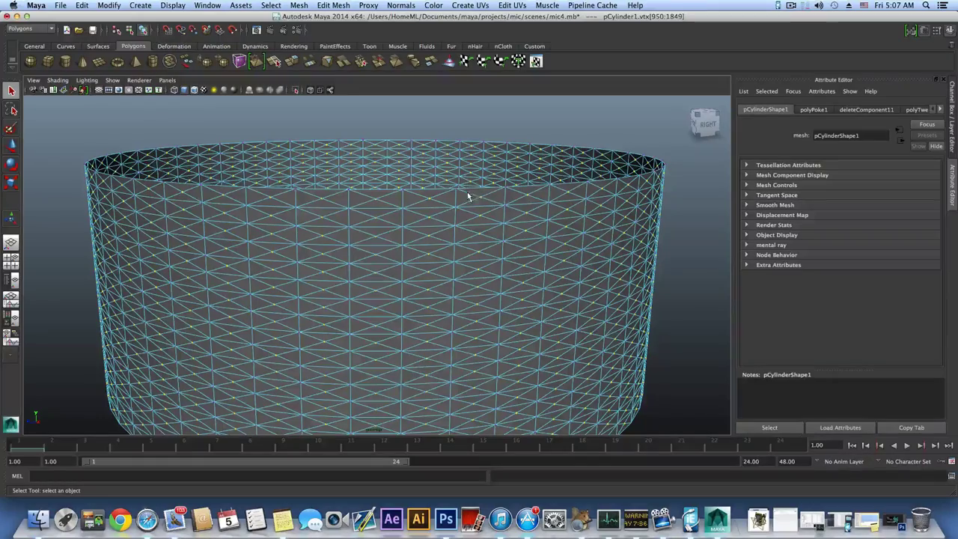
pyautogui.scroll(-5, 425, 248)
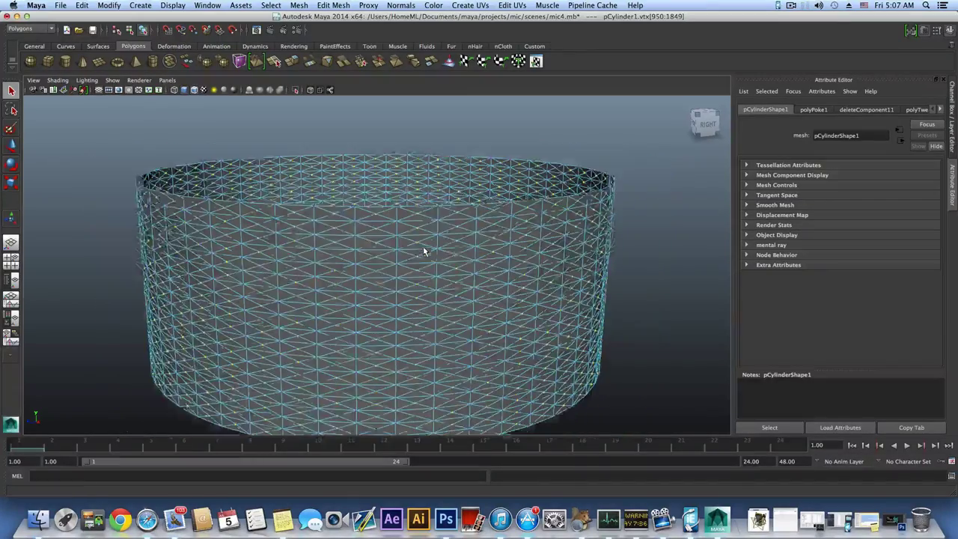
pyautogui.keyDown('alt'); pyautogui.moveTo(421, 249); pyautogui.dragTo(328, 217); pyautogui.keyUp('alt')
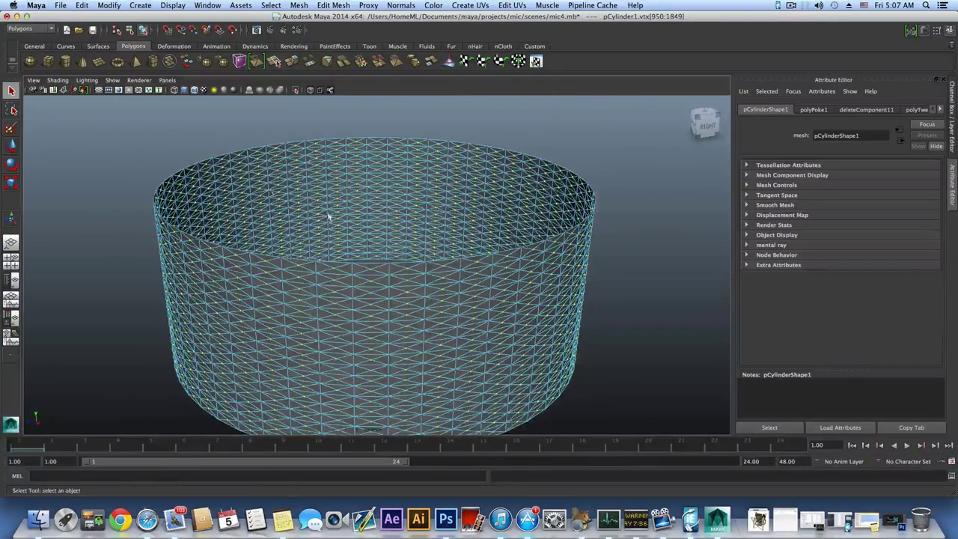
pyautogui.click(12, 184)
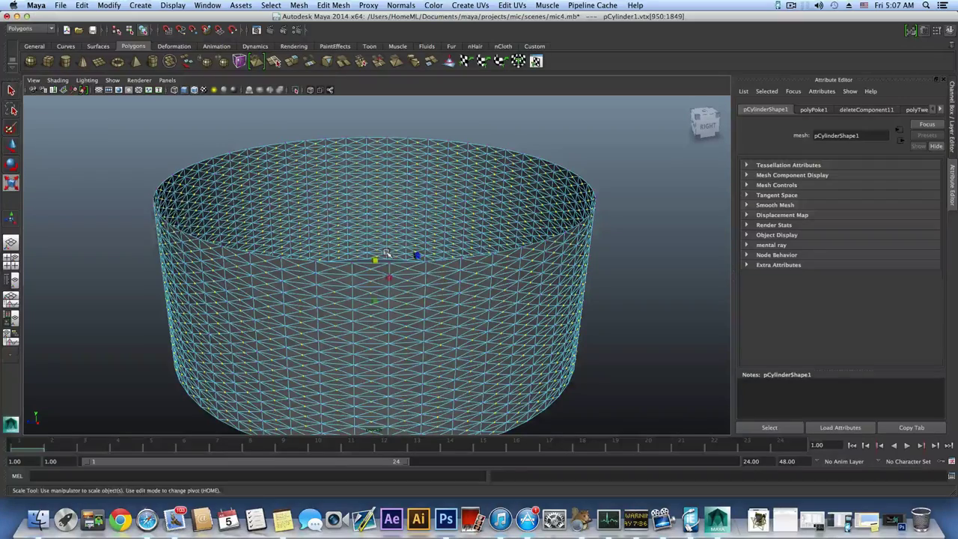
pyautogui.keyDown('alt'); pyautogui.moveTo(375, 241); pyautogui.dragTo(387, 214); pyautogui.keyUp('alt')
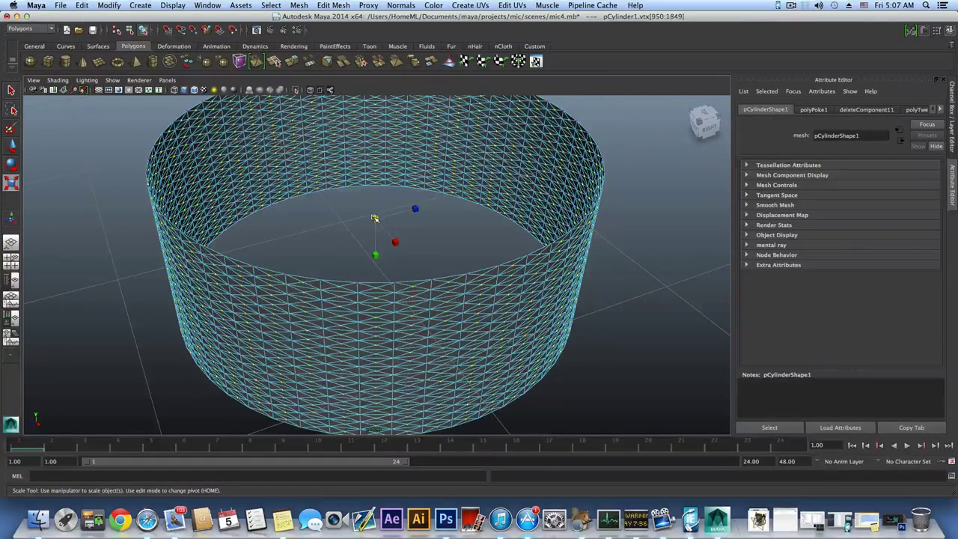
pyautogui.moveTo(375, 219)
pyautogui.mouseDown()
pyautogui.moveTo(371, 192)
pyautogui.moveTo(368, 221)
pyautogui.moveTo(380, 214)
pyautogui.mouseUp()
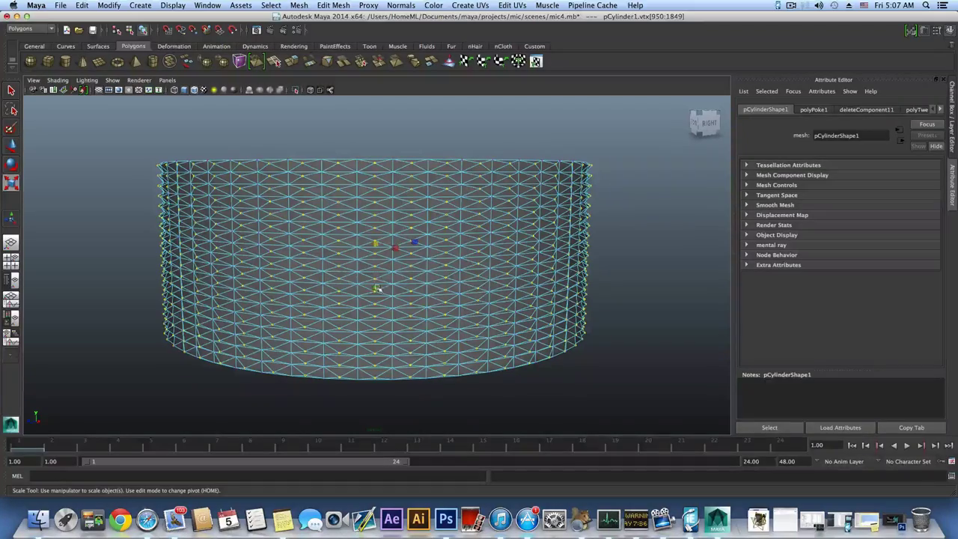
# Step: Adjust the vertical scale of the selected centre vertices very slightly while checking the cylinder's silhouette in perspective
pyautogui.keyDown('alt'); pyautogui.moveTo(374, 291); pyautogui.dragTo(323, 296); pyautogui.keyUp('alt')
pyautogui.moveTo(401, 239); pyautogui.dragTo(401, 238)
pyautogui.keyDown('alt'); pyautogui.moveTo(393, 273); pyautogui.dragTo(374, 251); pyautogui.keyUp('alt')
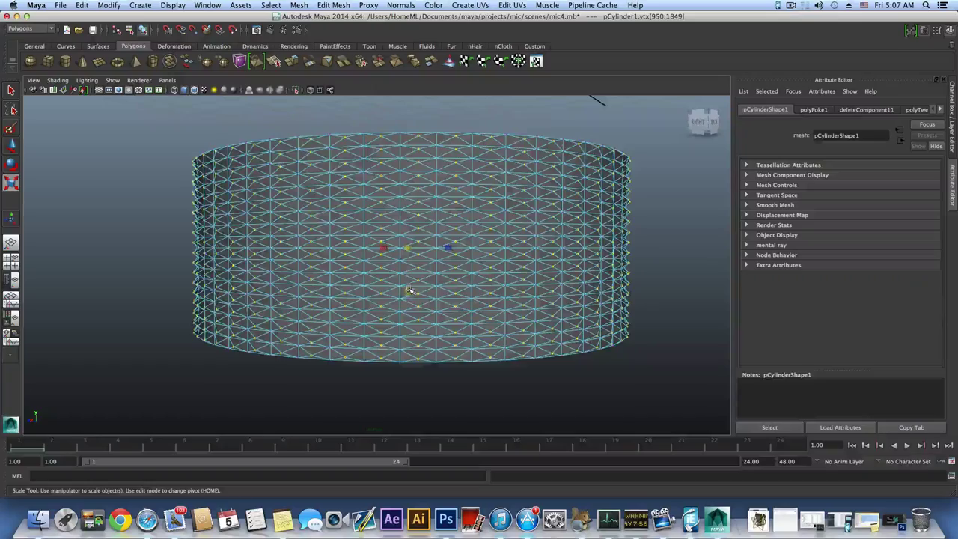
pyautogui.keyDown('alt'); pyautogui.moveTo(408, 290); pyautogui.dragTo(414, 253); pyautogui.keyUp('alt')
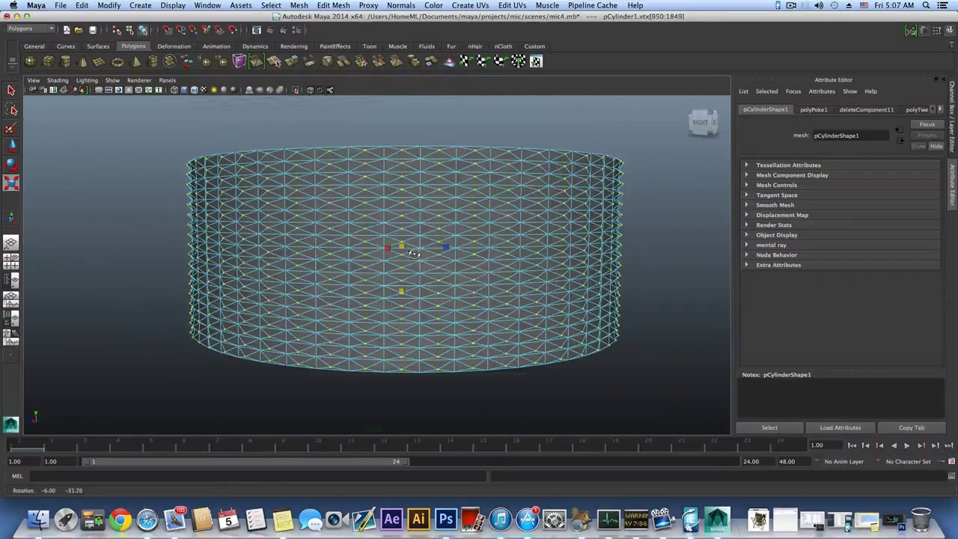
pyautogui.moveTo(402, 290); pyautogui.dragTo(402, 290)
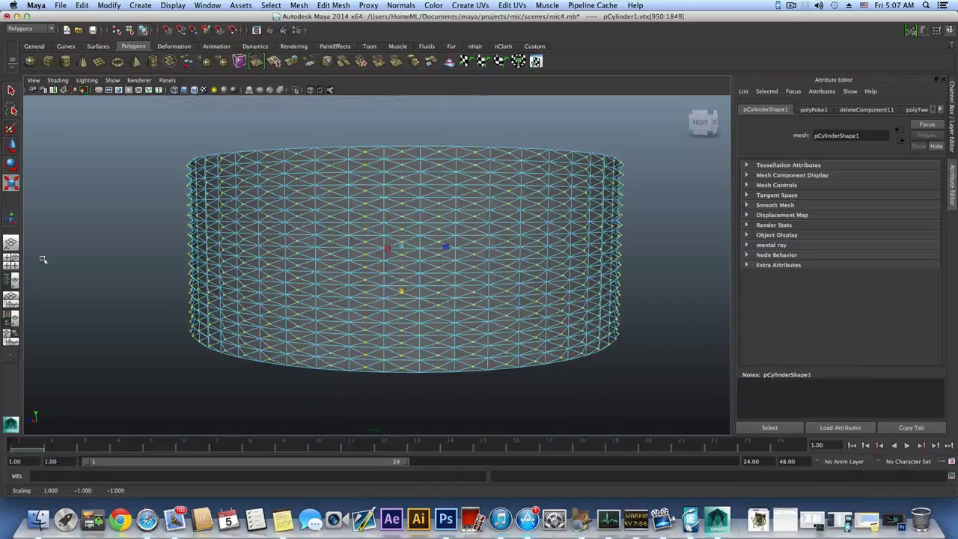
# Step: Fine-tune the centre vertices' vertical scale in the maximized right view, and return to object selection in the perspective view
pyautogui.click(10, 260)
pyautogui.press('space')
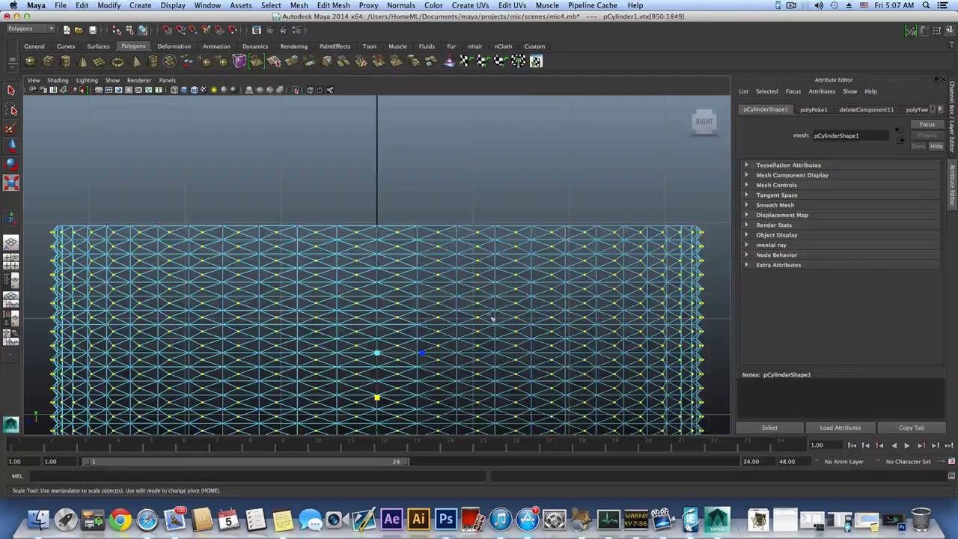
pyautogui.keyDown('alt'); pyautogui.moveTo(460, 307); pyautogui.dragTo(490, 198, button='middle'); pyautogui.keyUp('alt')
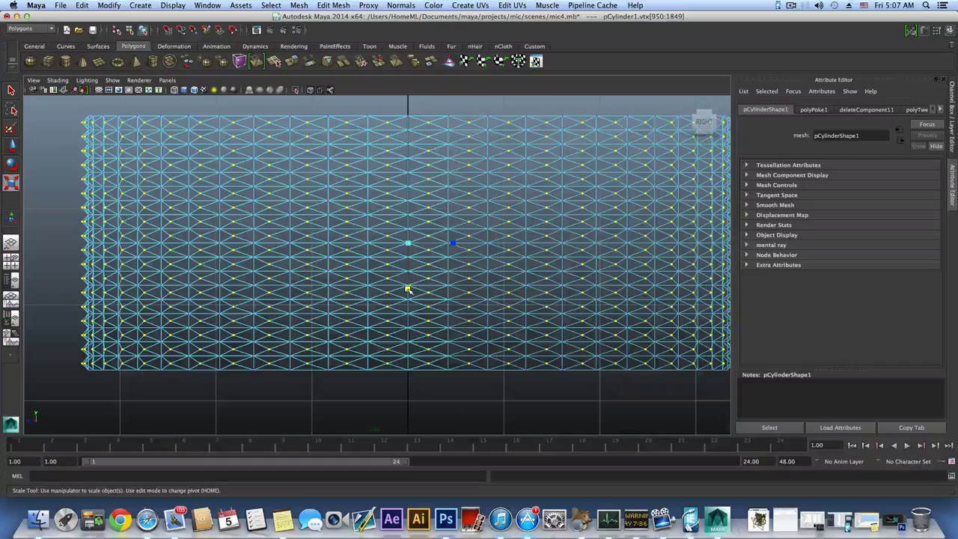
pyautogui.moveTo(408, 289); pyautogui.dragTo(408, 288)
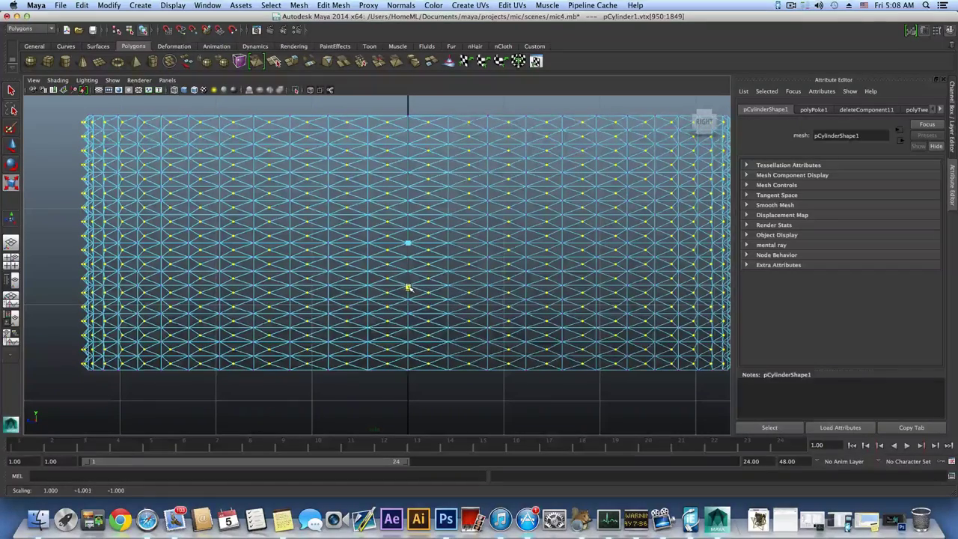
pyautogui.press('z')
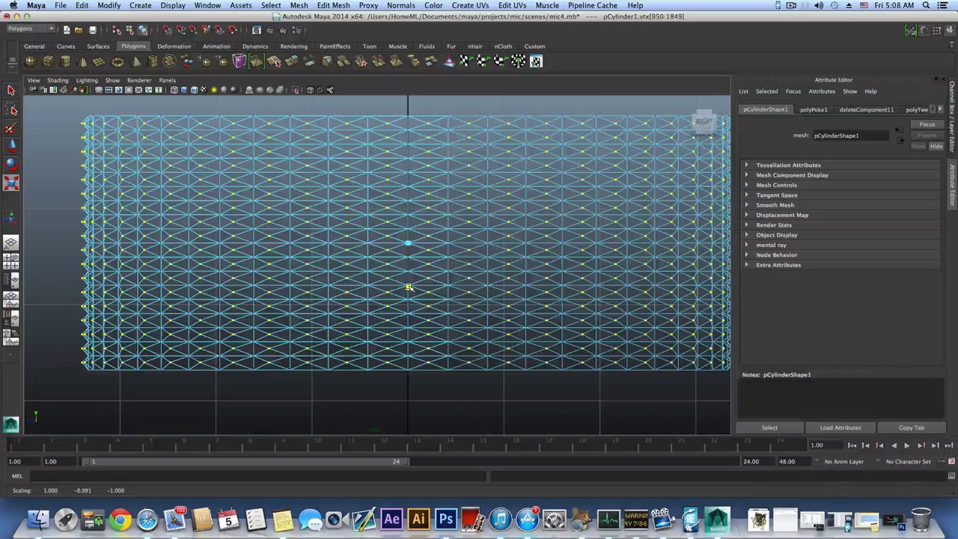
pyautogui.hotkey('shift', 'z')
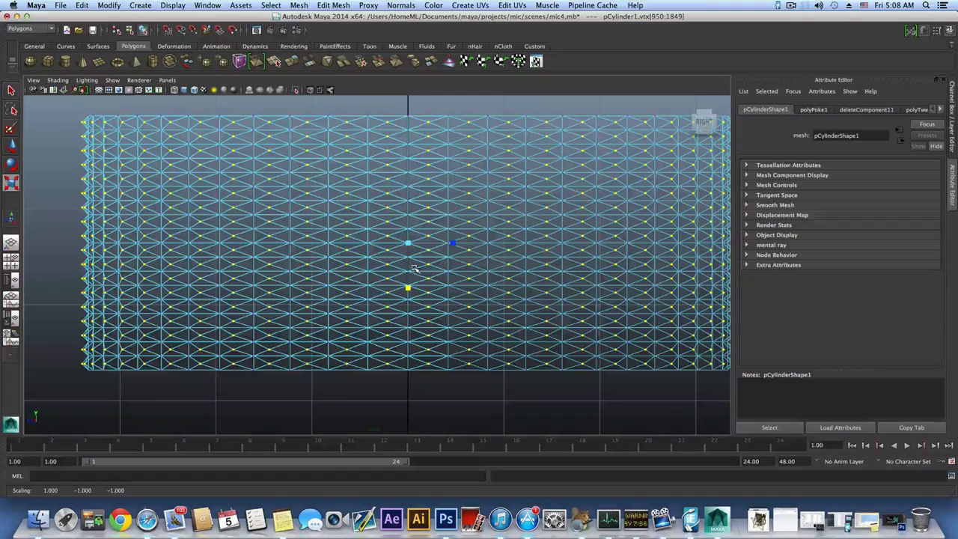
pyautogui.press('F8')
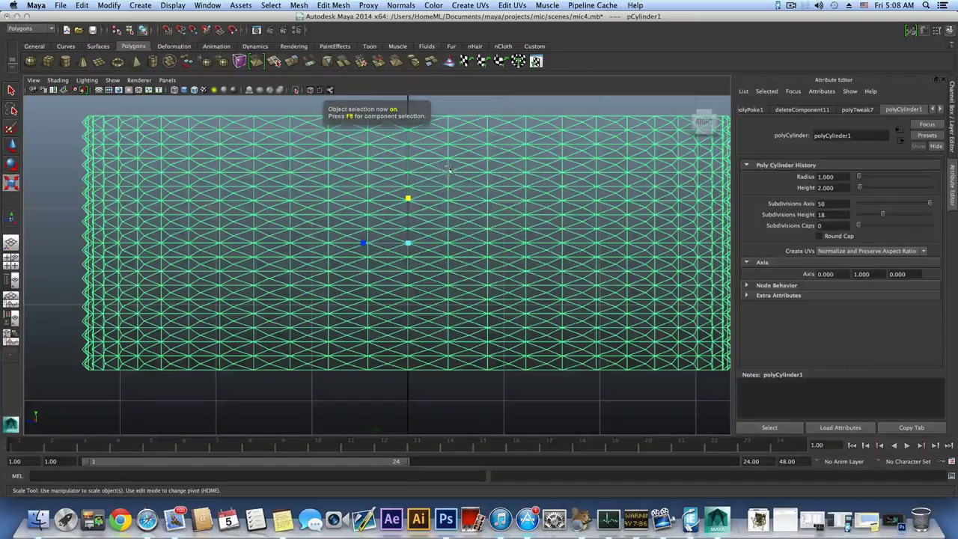
pyautogui.press('space')
pyautogui.press('space')
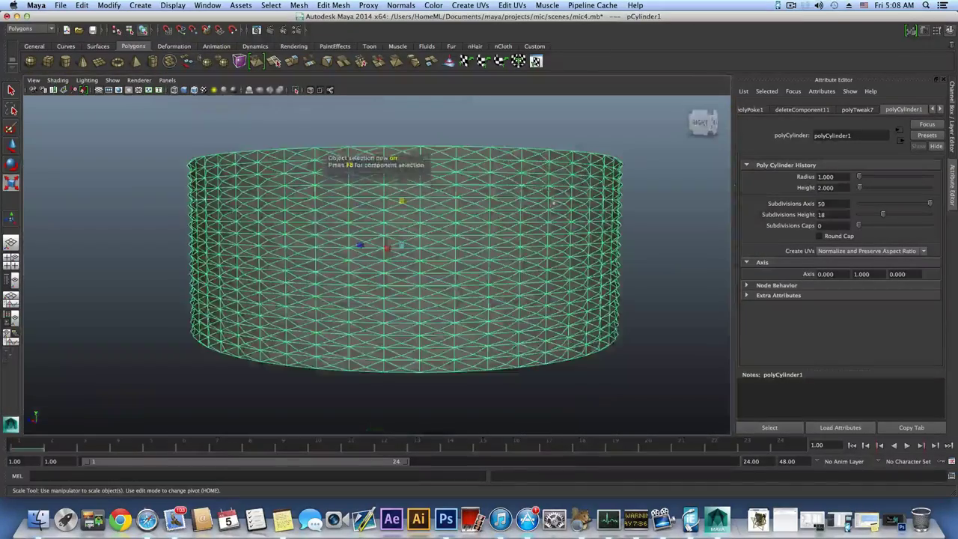
# Step: Select the complete border edge loops at the cylinder's upper and lower openings
pyautogui.keyDown('alt'); pyautogui.moveTo(451, 203); pyautogui.dragTo(457, 160); pyautogui.keyUp('alt')
pyautogui.scroll(-3, 451, 203)
pyautogui.keyDown('alt'); pyautogui.moveTo(467, 180); pyautogui.dragTo(525, 195, button='right'); pyautogui.keyUp('alt')
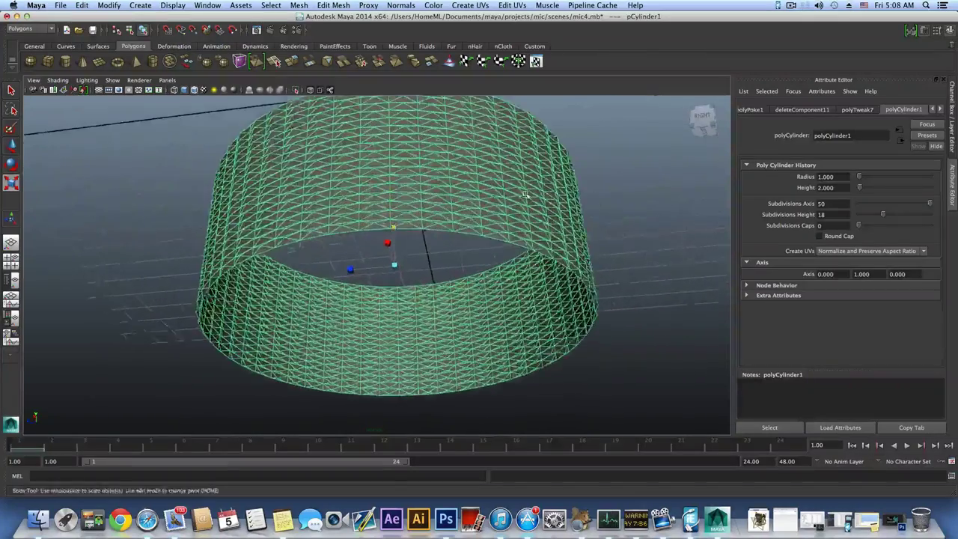
pyautogui.keyDown('alt'); pyautogui.moveTo(526, 194); pyautogui.dragTo(492, 219); pyautogui.keyUp('alt')
pyautogui.keyDown('alt'); pyautogui.moveTo(491, 219); pyautogui.dragTo(461, 239, button='middle'); pyautogui.keyUp('alt')
pyautogui.moveTo(461, 240); pyautogui.dragTo(461, 217, button='right')
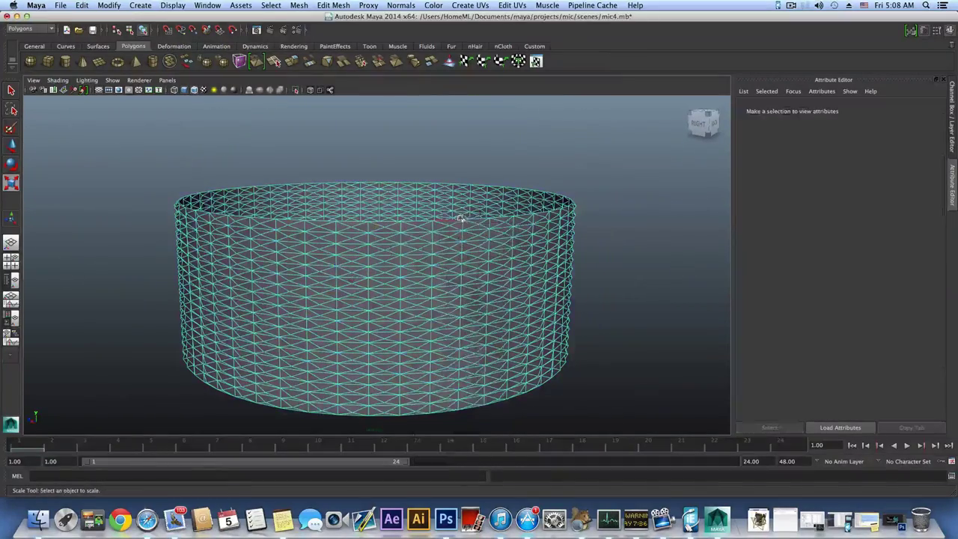
pyautogui.doubleClick(460, 219)
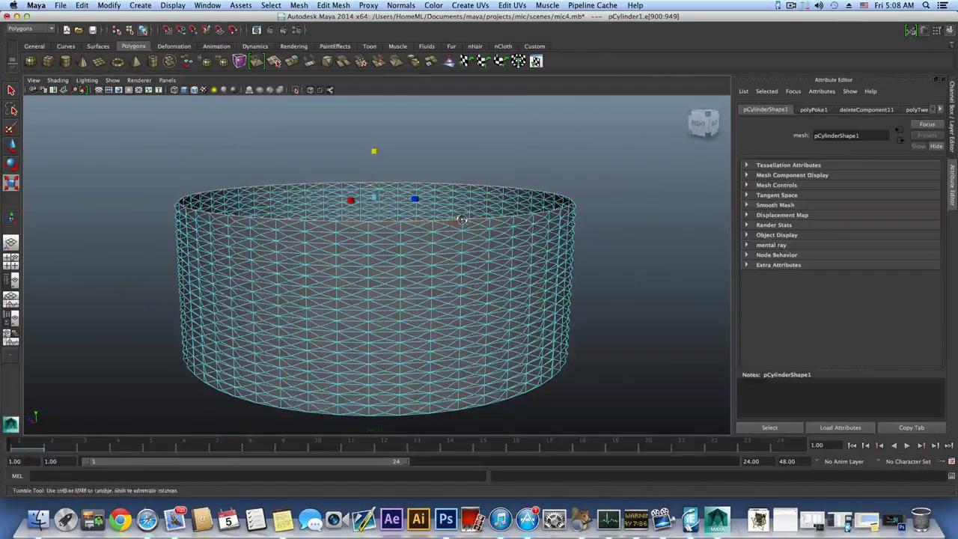
pyautogui.keyDown('alt'); pyautogui.moveTo(461, 219); pyautogui.dragTo(460, 187); pyautogui.keyUp('alt')
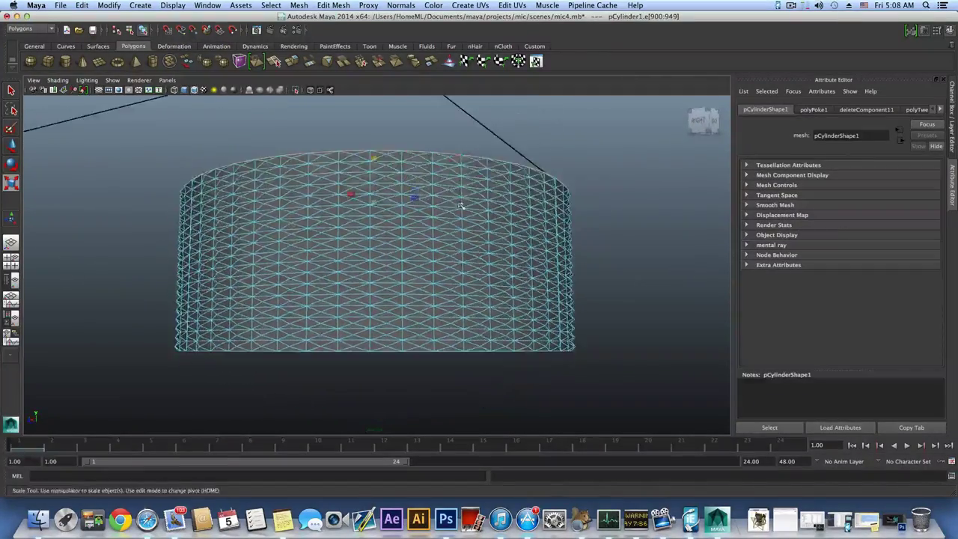
pyautogui.keyDown('shift'); pyautogui.doubleClick(418, 350); pyautogui.keyUp('shift')
pyautogui.keyDown('alt'); pyautogui.moveTo(419, 349); pyautogui.dragTo(424, 317); pyautogui.keyUp('alt')
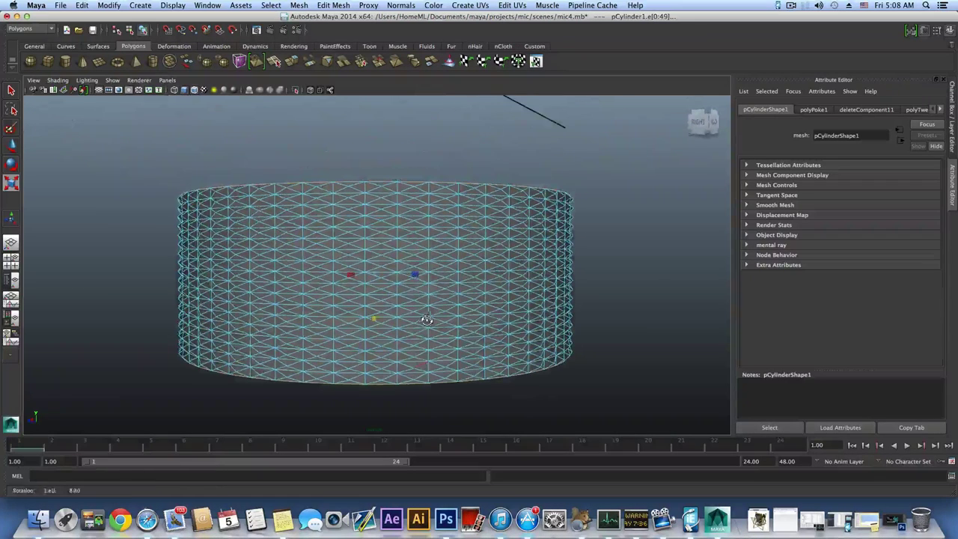
# Step: Extrude both border edge loops and scale them vertically apart by a very small amount
pyautogui.click(292, 61)
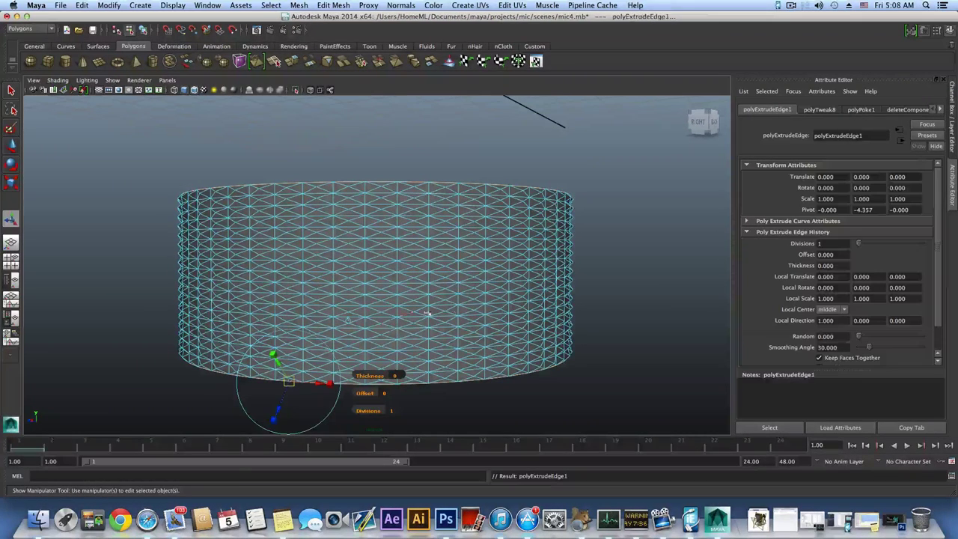
pyautogui.press('e')
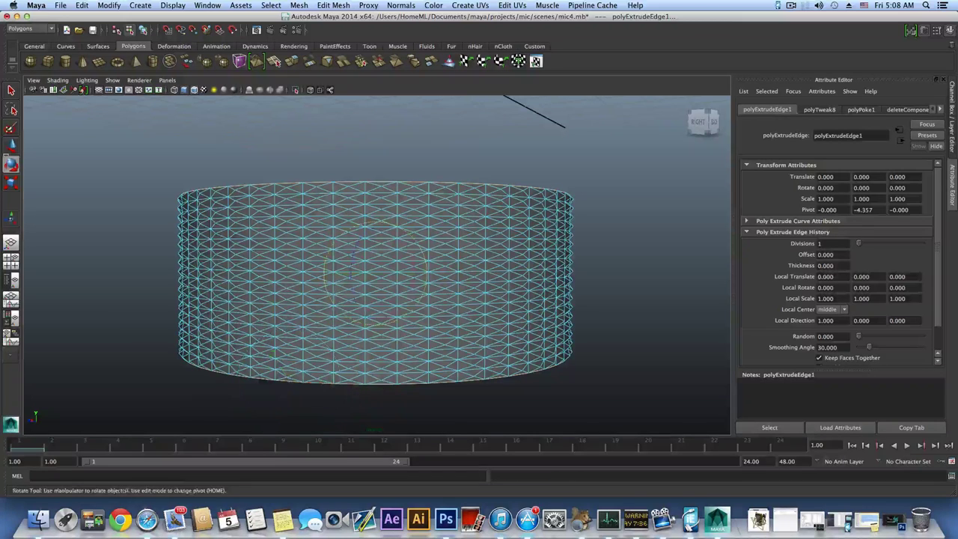
pyautogui.click(10, 184)
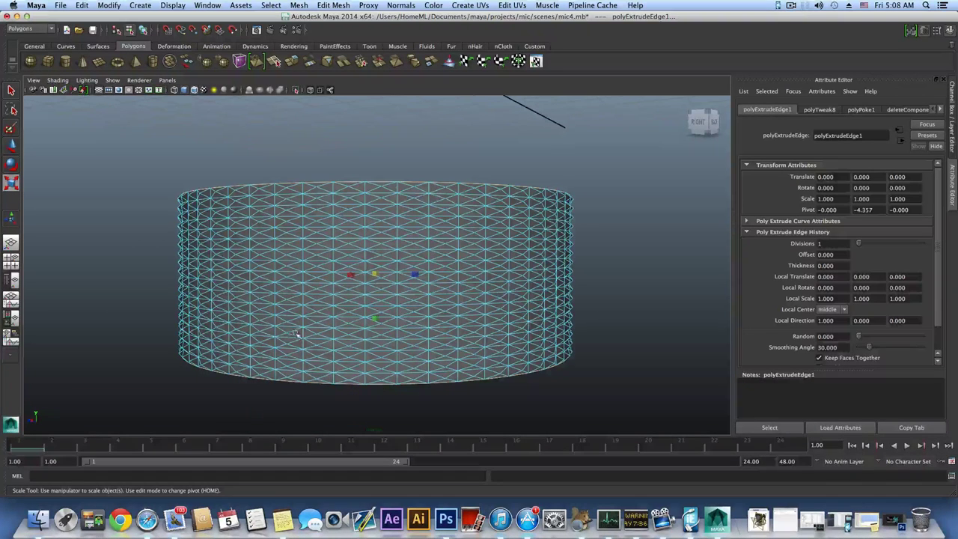
pyautogui.keyDown('alt'); pyautogui.moveTo(362, 327); pyautogui.dragTo(360, 291, button='middle'); pyautogui.keyUp('alt')
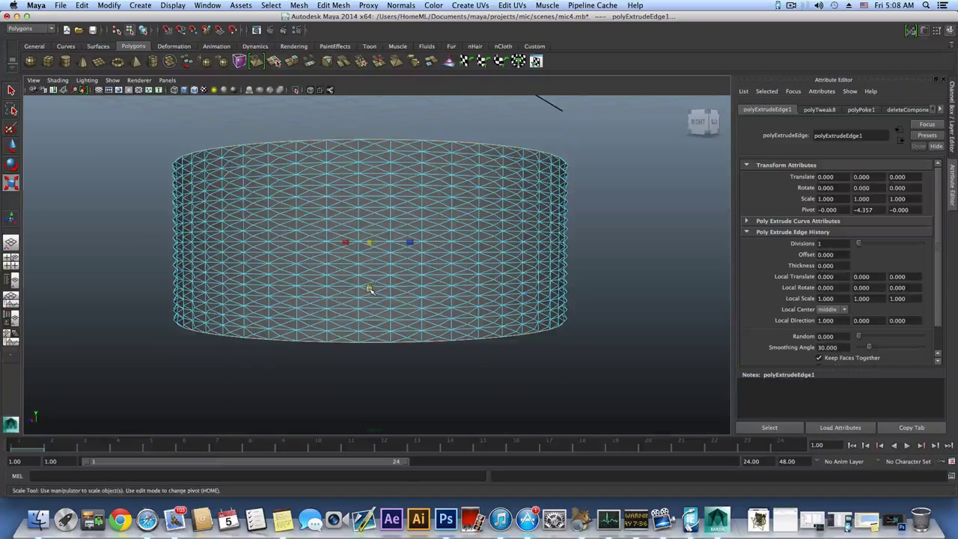
pyautogui.moveTo(369, 288); pyautogui.dragTo(369, 287)
pyautogui.moveTo(369, 289); pyautogui.dragTo(369, 289, button='middle')
# Step: Select a border edge at the cylinder's lower opening and close that opening with Fill Hole
pyautogui.keyDown('alt'); pyautogui.moveTo(369, 289); pyautogui.dragTo(318, 259); pyautogui.keyUp('alt')
pyautogui.click(378, 204)
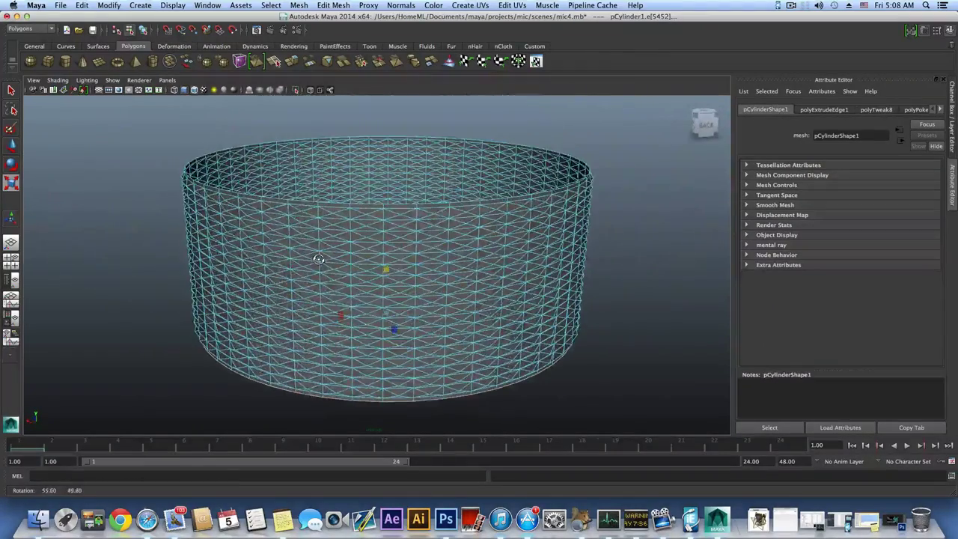
pyautogui.keyDown('alt'); pyautogui.moveTo(310, 227); pyautogui.dragTo(349, 179); pyautogui.keyUp('alt')
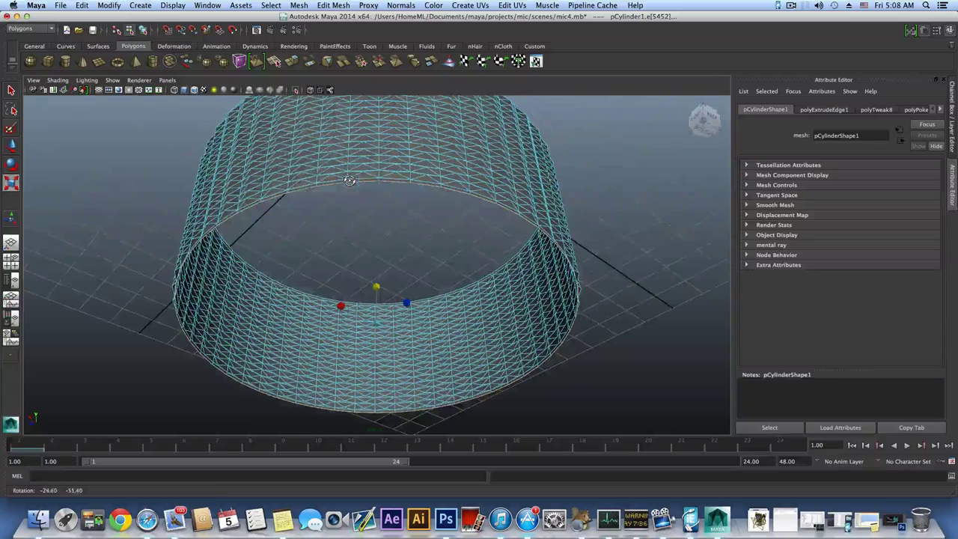
pyautogui.click(299, 5)
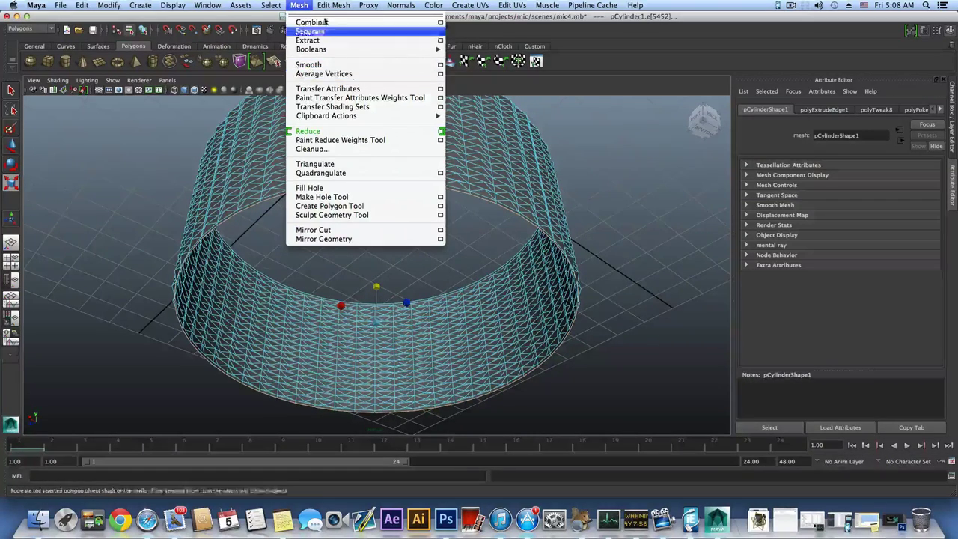
pyautogui.moveTo(333, 5)
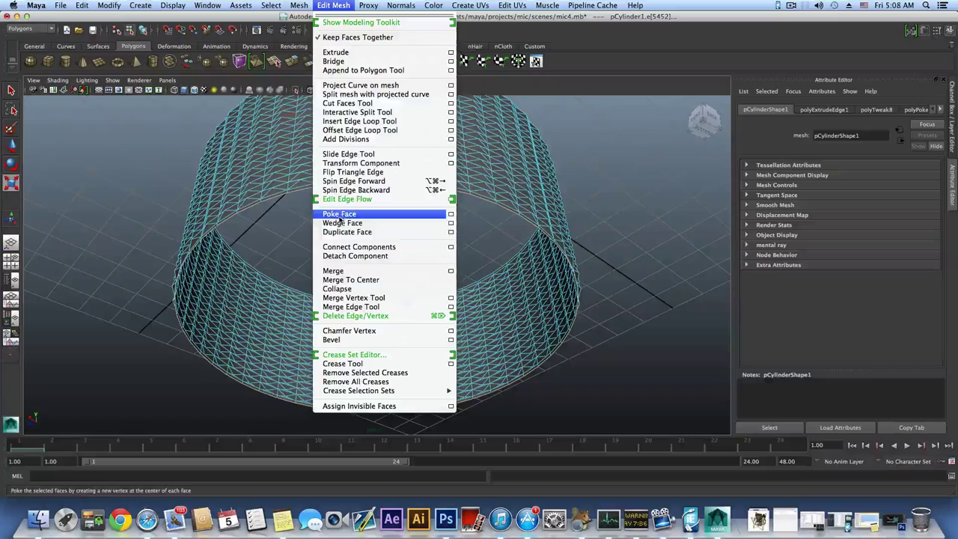
pyautogui.moveTo(299, 5)
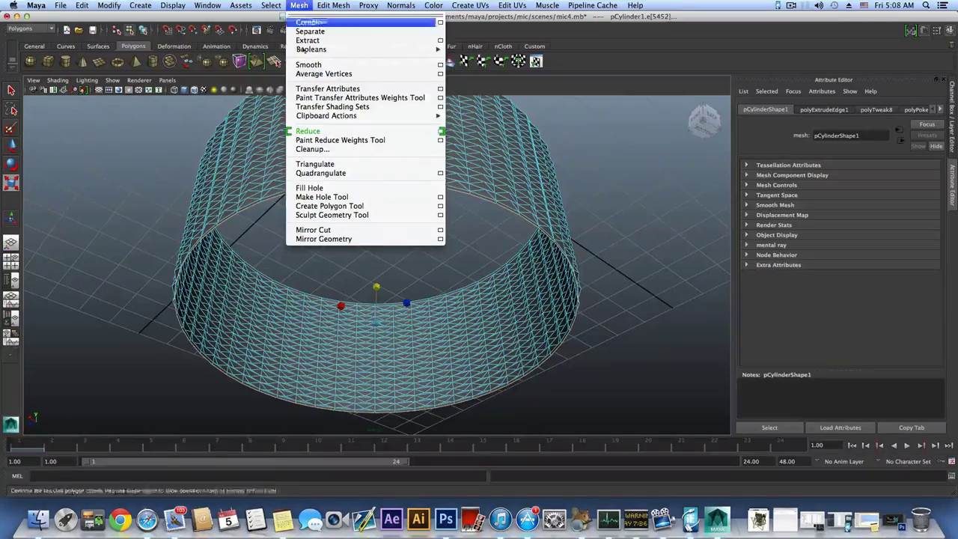
pyautogui.click(309, 188)
pyautogui.moveTo(352, 269)
pyautogui.keyDown('alt'); pyautogui.mouseDown()
pyautogui.moveTo(385, 284)
pyautogui.moveTo(375, 201)
pyautogui.moveTo(342, 274)
pyautogui.mouseUp(); pyautogui.keyUp('alt')
# Step: Select the new bottom cap face and apply Poke Face to divide it into triangles around a centre vertex
pyautogui.moveTo(419, 235)
pyautogui.mouseDown(button='right')
pyautogui.moveTo(420, 261)
pyautogui.moveTo(427, 250)
pyautogui.mouseUp(button='right')
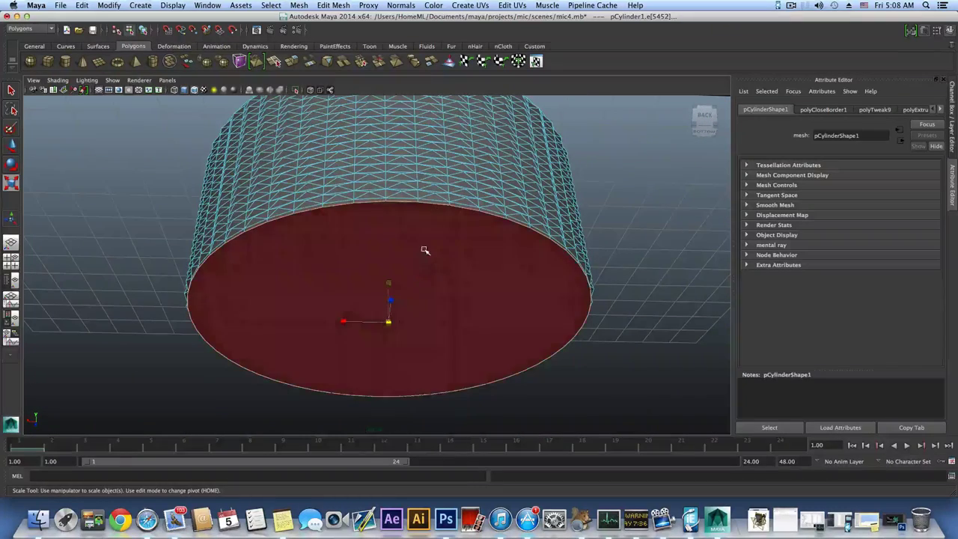
pyautogui.click(427, 250)
pyautogui.keyDown('alt'); pyautogui.moveTo(428, 250); pyautogui.dragTo(432, 250); pyautogui.keyUp('alt')
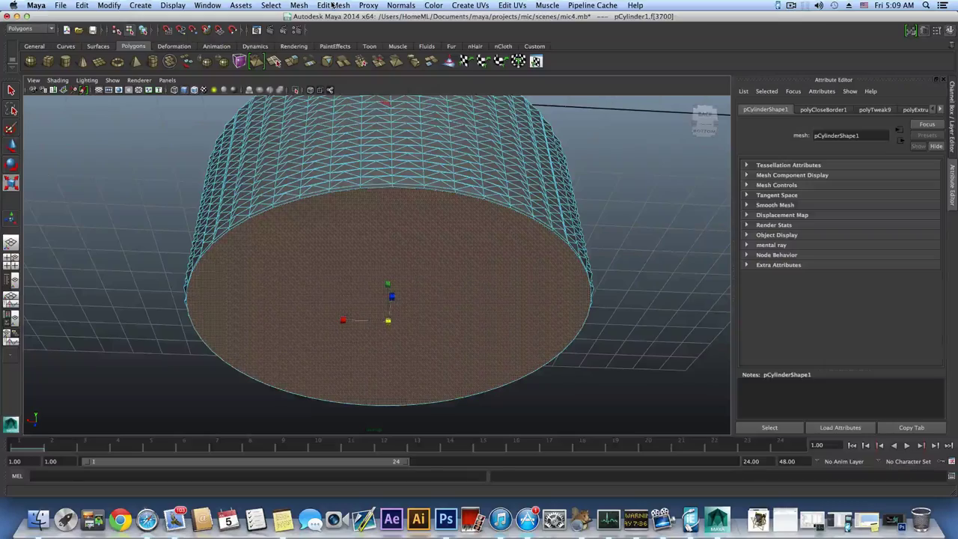
pyautogui.click(332, 5)
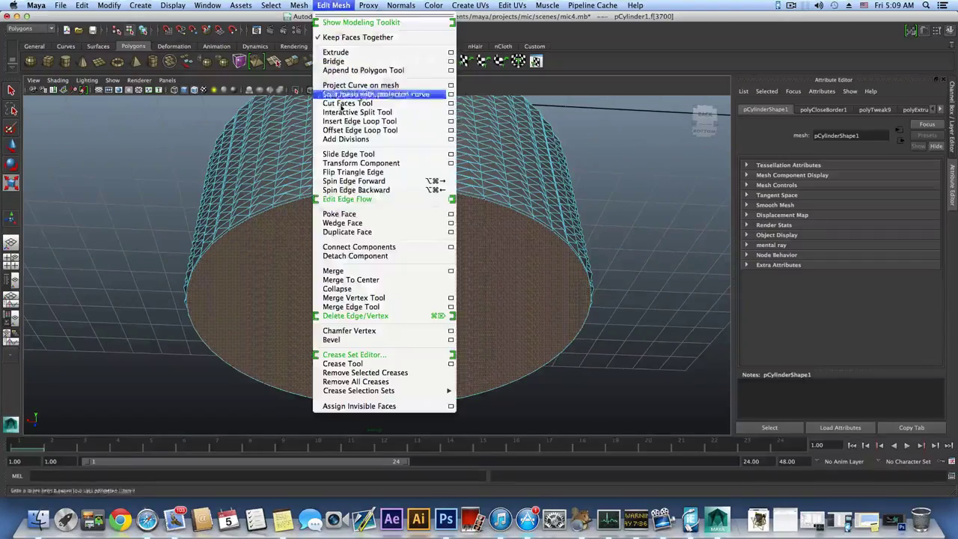
pyautogui.click(359, 214)
pyautogui.keyDown('alt'); pyautogui.moveTo(428, 274); pyautogui.dragTo(425, 217); pyautogui.keyUp('alt')
# Step: Chamfer the centre vertex of the bottom cap into a small round inner face
pyautogui.moveTo(413, 232); pyautogui.dragTo(367, 235, button='right')
pyautogui.scroll(5, 395, 255)
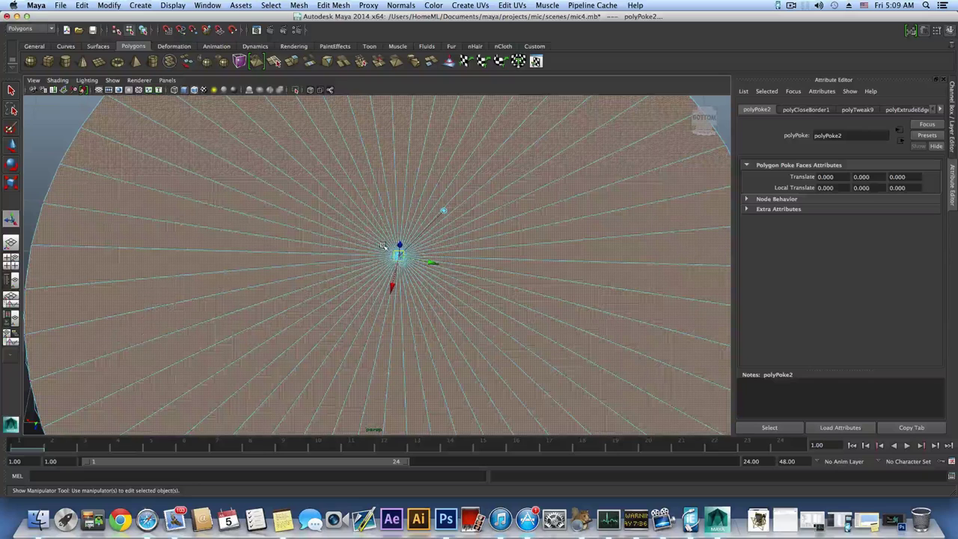
pyautogui.click(409, 275)
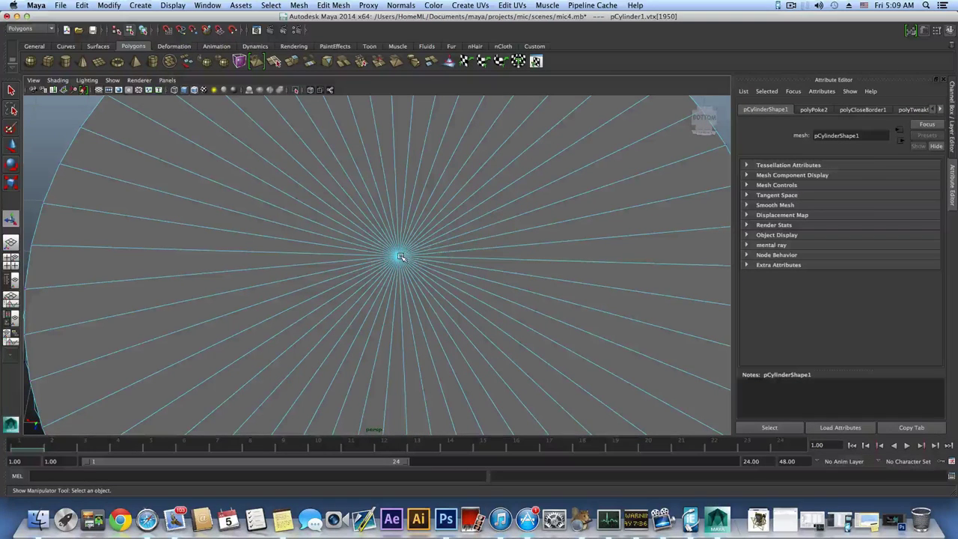
pyautogui.keyDown('shift'); pyautogui.rightClick(401, 256); pyautogui.keyUp('shift')
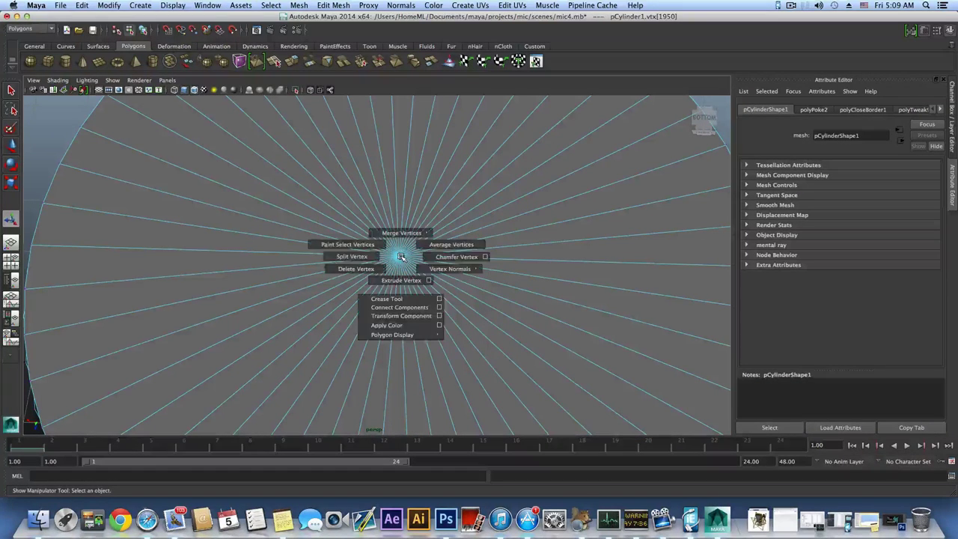
pyautogui.click(438, 256)
pyautogui.scroll(-5, 434, 259)
pyautogui.scroll(3, 431, 263)
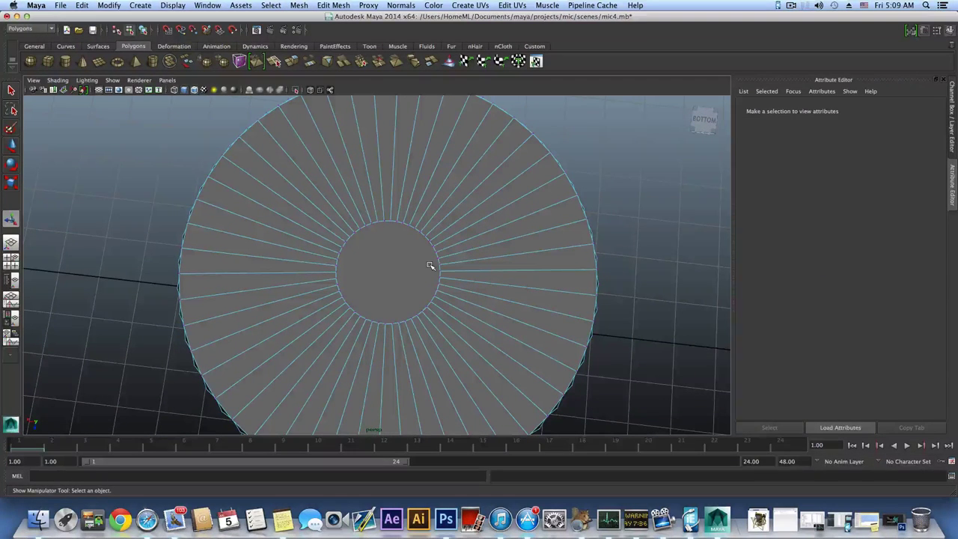
# Step: Select the round inner face of the bottom cap and scale it outward almost to the cylinder's rim
pyautogui.press('F8')
pyautogui.rightClick(431, 265)
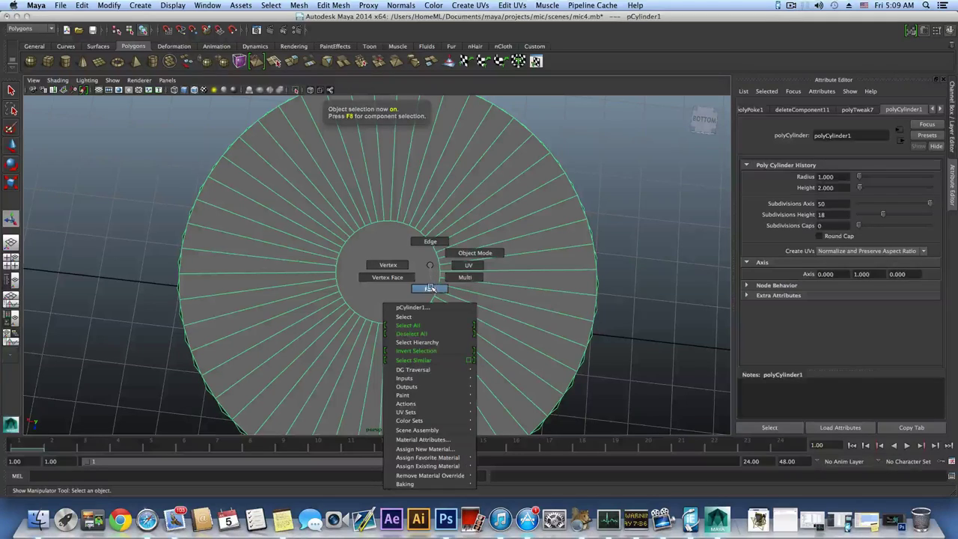
pyautogui.click(429, 288)
pyautogui.click(402, 274)
pyautogui.click(11, 184)
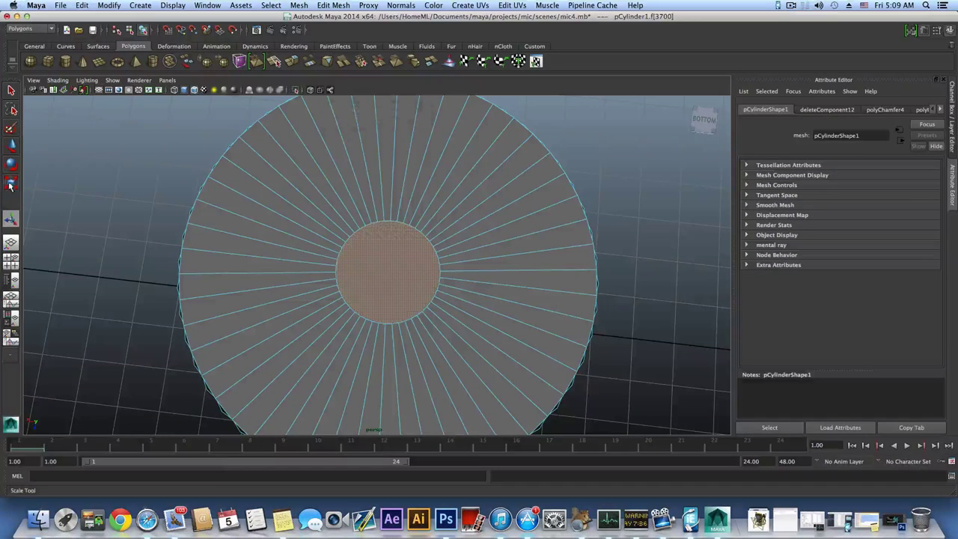
pyautogui.click(10, 184)
pyautogui.keyDown('alt'); pyautogui.moveTo(392, 284); pyautogui.dragTo(438, 213); pyautogui.keyUp('alt')
# Step: Move the bottom cap face slightly outward from the rim and extrude it with a 0.950 scale and about 0.119 outward offset
pyautogui.press('w')
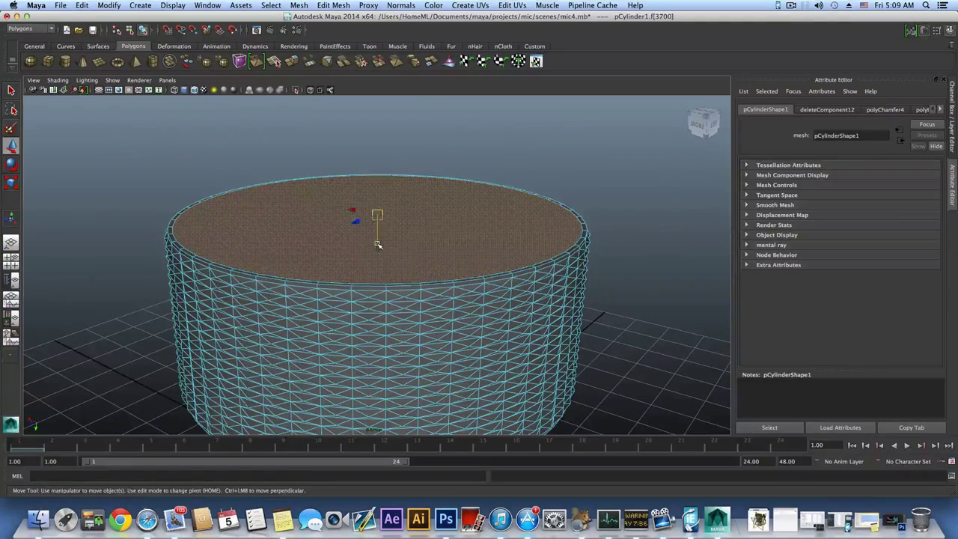
pyautogui.moveTo(378, 244)
pyautogui.mouseDown()
pyautogui.moveTo(375, 223)
pyautogui.moveTo(371, 249)
pyautogui.moveTo(367, 231)
pyautogui.mouseUp()
pyautogui.hotkey('ctrl', 'e')
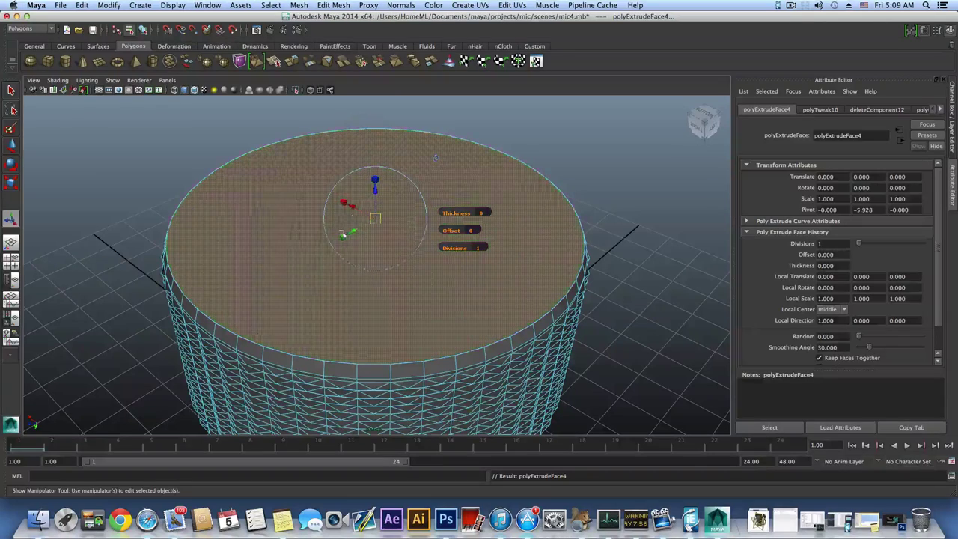
pyautogui.click(376, 178)
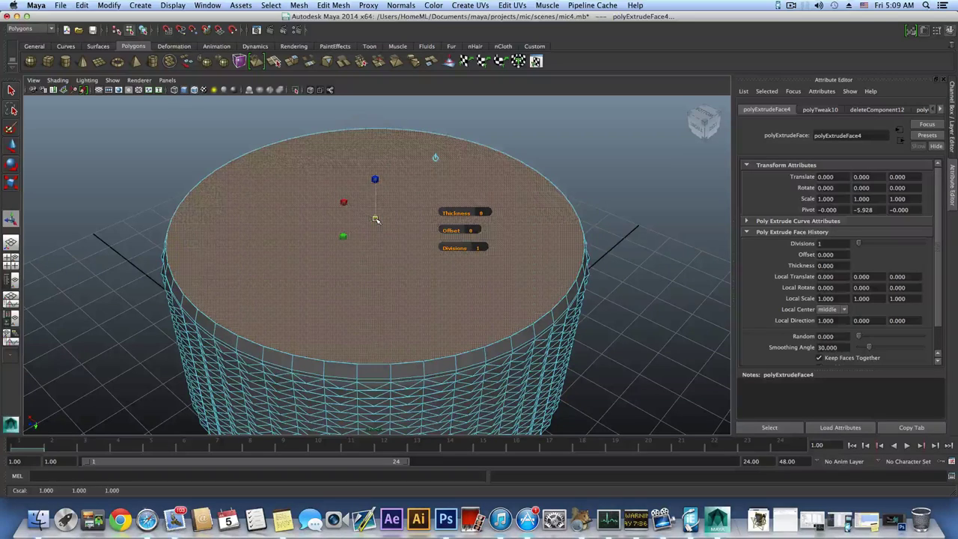
pyautogui.moveTo(376, 220); pyautogui.dragTo(367, 165)
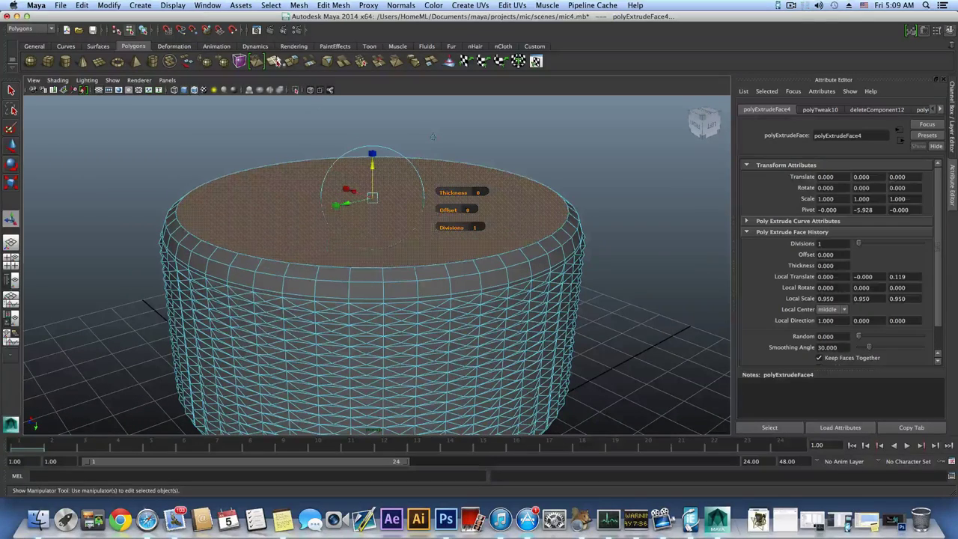
# Step: Inset the bottom cap face with three successive extrusions scaled to 0.917, 0.850 and 0.800
pyautogui.hotkey('ctrl', 'e')
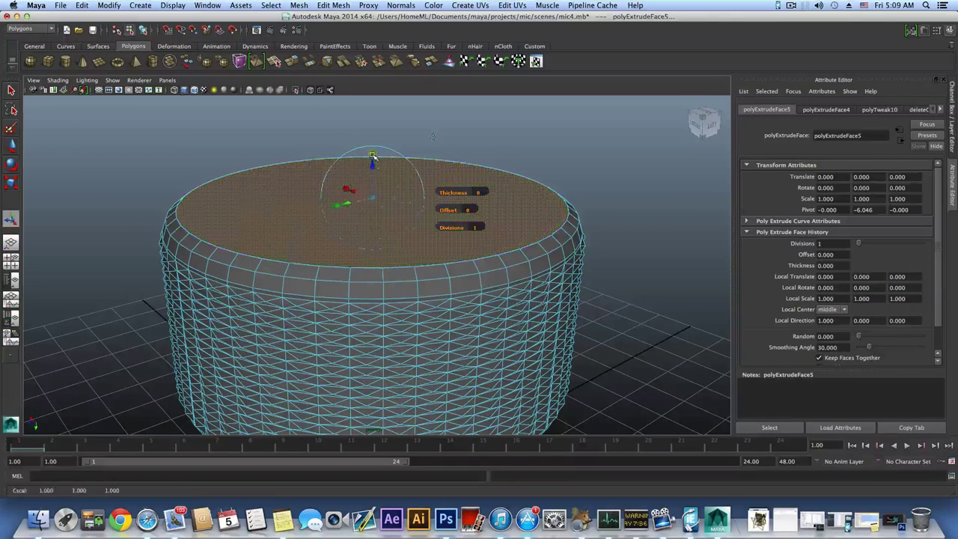
pyautogui.moveTo(374, 196); pyautogui.dragTo(371, 196)
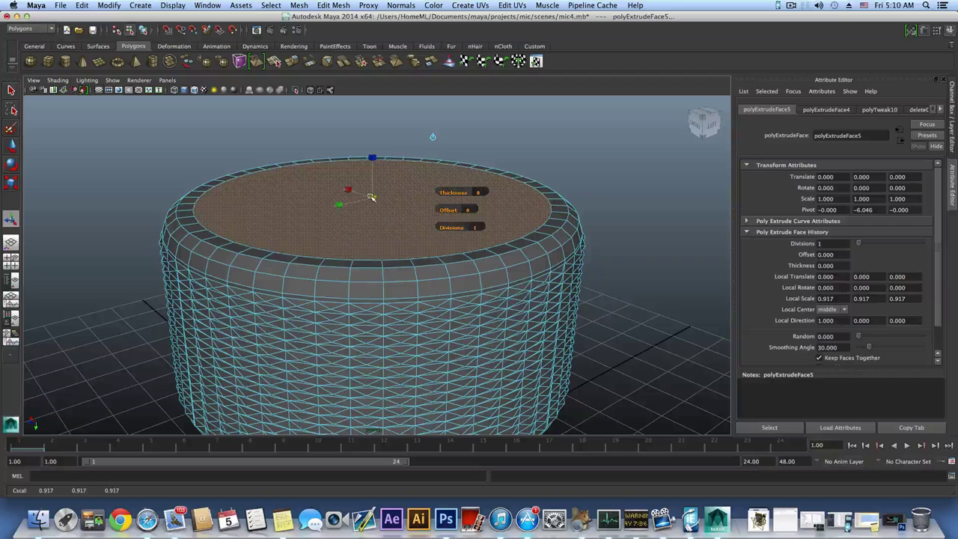
pyautogui.click(297, 64)
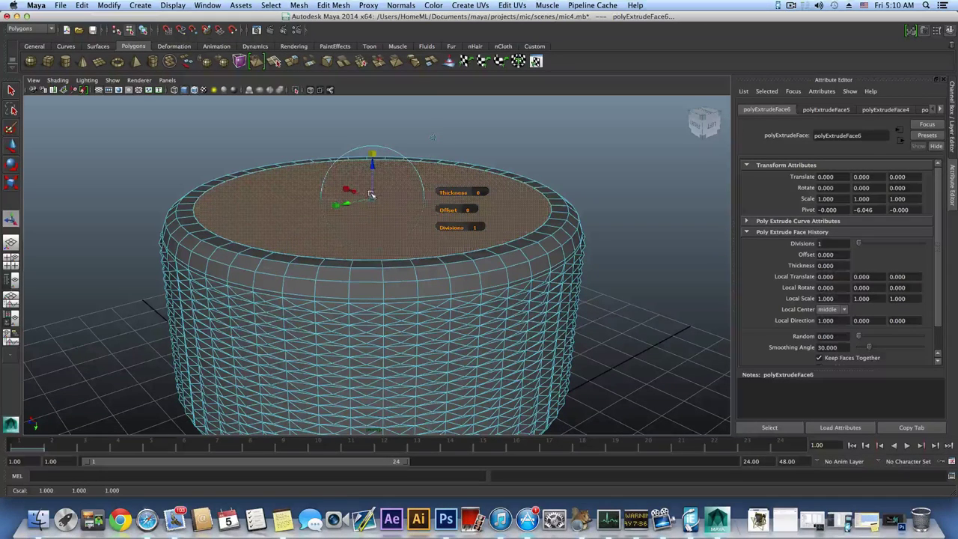
pyautogui.moveTo(371, 195); pyautogui.dragTo(369, 199)
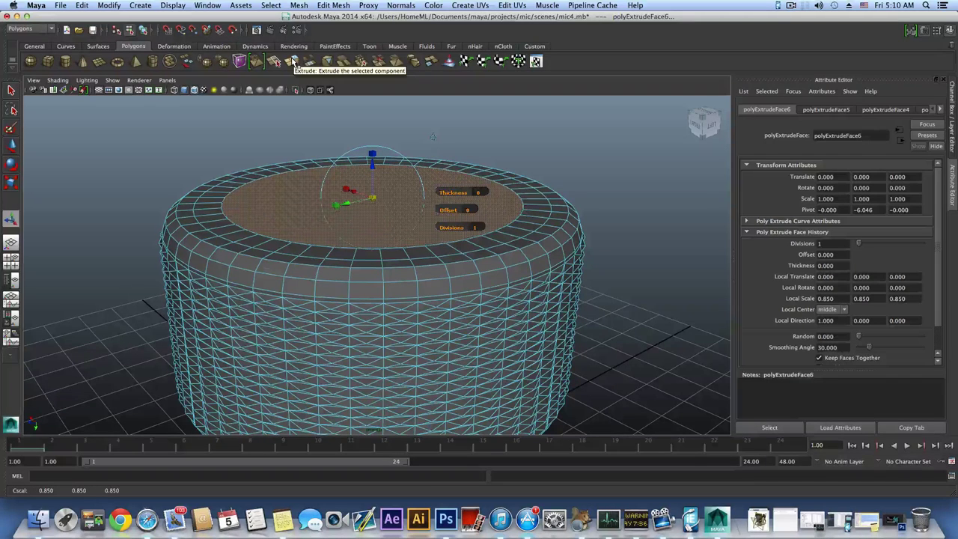
pyautogui.click(294, 62)
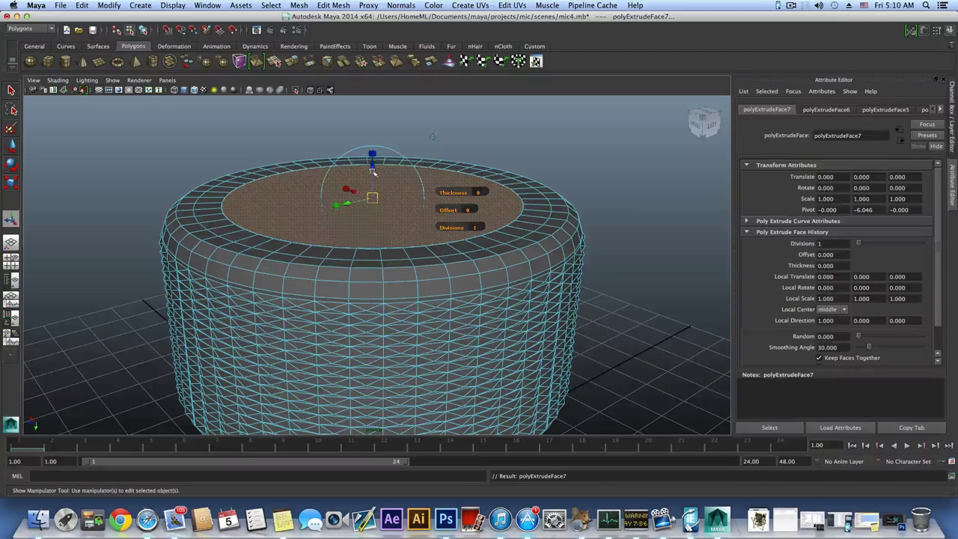
pyautogui.keyDown('alt'); pyautogui.moveTo(378, 180); pyautogui.dragTo(369, 215); pyautogui.keyUp('alt')
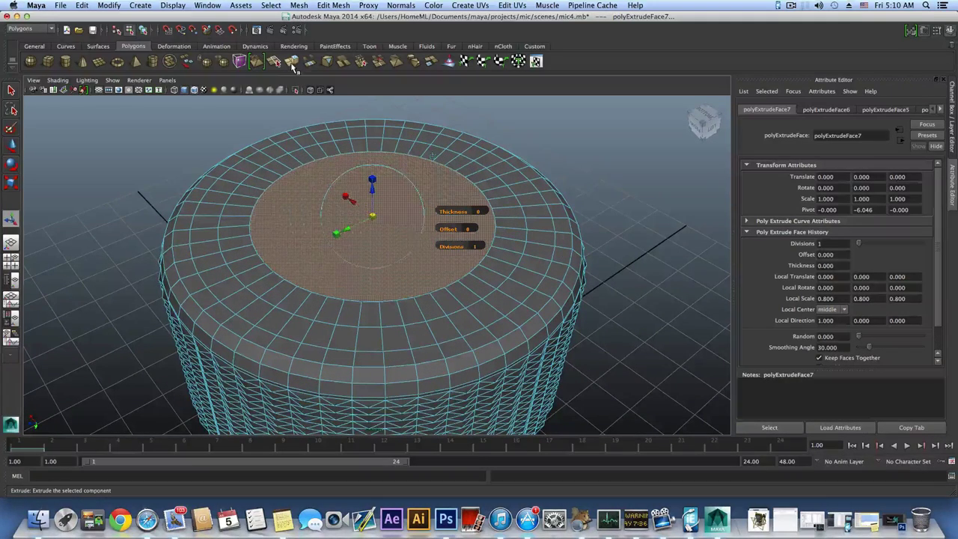
# Step: Recess the inner cap face into the cylinder with successive extrusions: a very shallow one, one of about 0.325 and one of about 0.049
pyautogui.click(292, 64)
pyautogui.moveTo(371, 189); pyautogui.dragTo(375, 209)
pyautogui.click(290, 62)
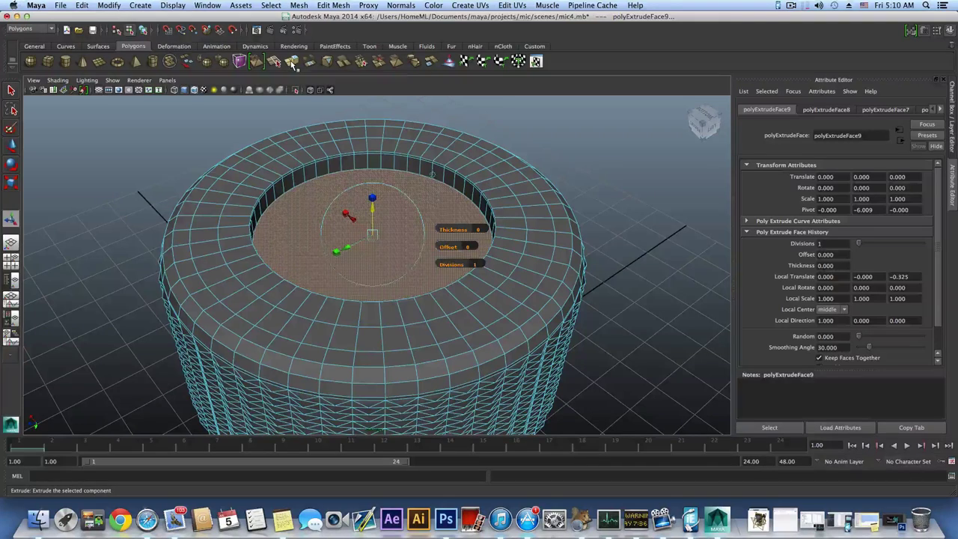
pyautogui.click(292, 62)
pyautogui.moveTo(371, 208); pyautogui.dragTo(371, 212)
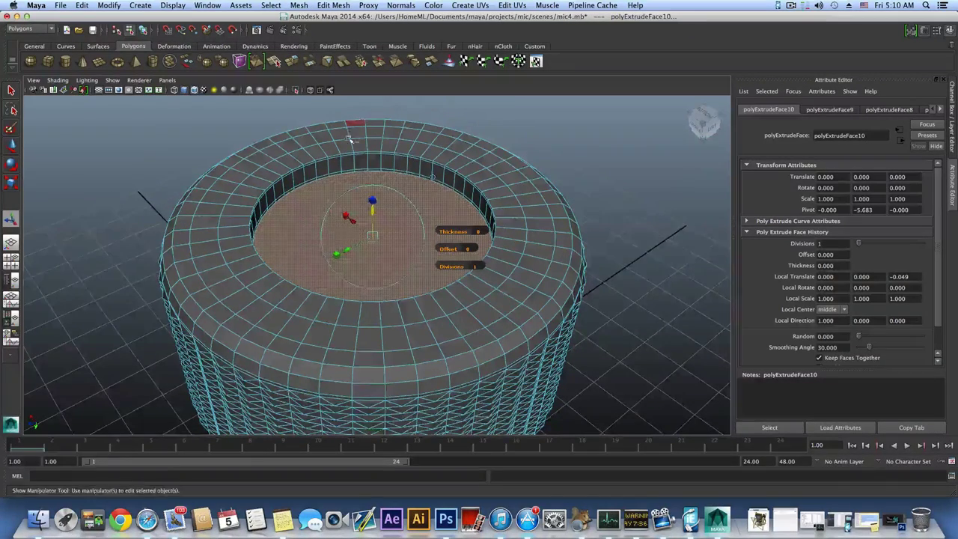
# Step: Inset the recessed face with three extrusions, scaling two of them to 0.900 and the last down to a small centre disc
pyautogui.keyDown('alt'); pyautogui.moveTo(351, 138); pyautogui.dragTo(347, 174); pyautogui.keyUp('alt')
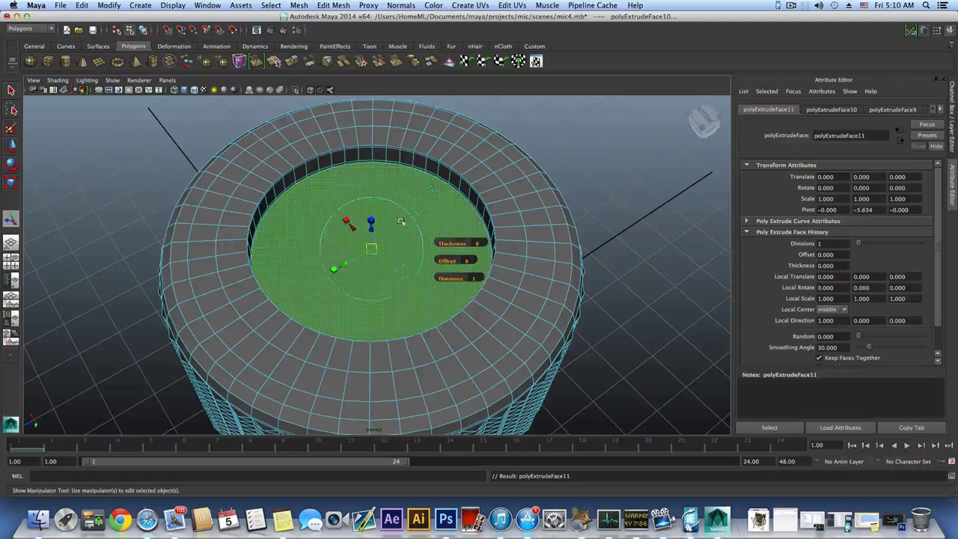
pyautogui.click(372, 248)
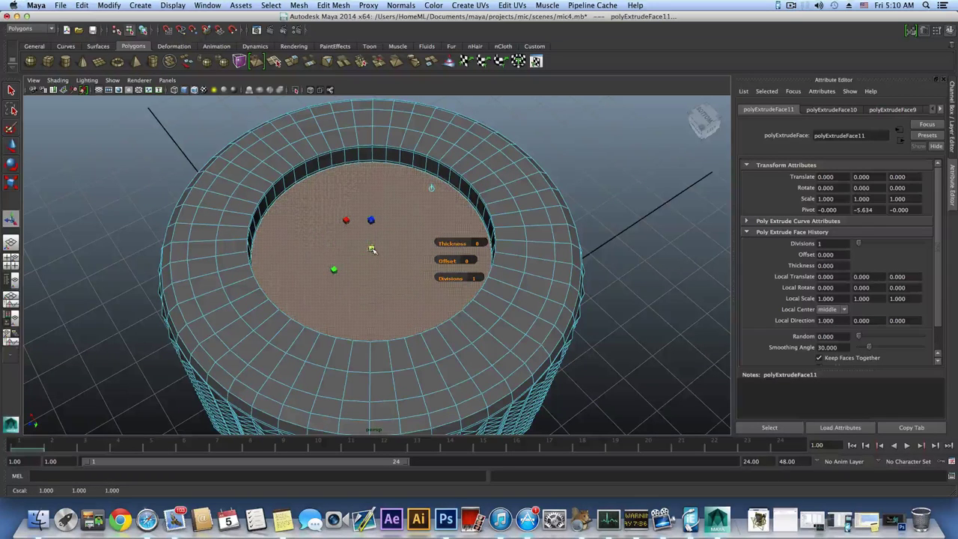
pyautogui.moveTo(372, 249)
pyautogui.mouseDown()
pyautogui.moveTo(357, 249)
pyautogui.moveTo(370, 247)
pyautogui.mouseUp()
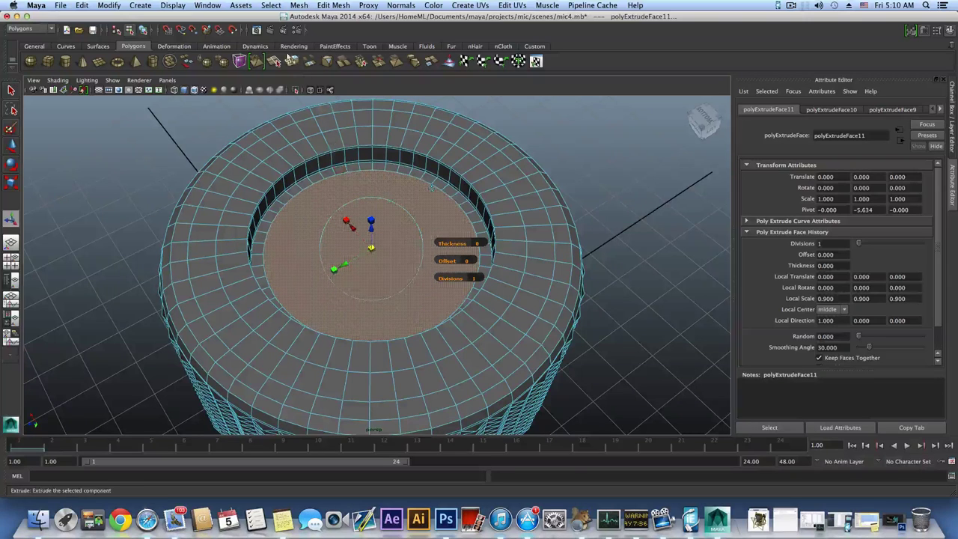
pyautogui.click(291, 62)
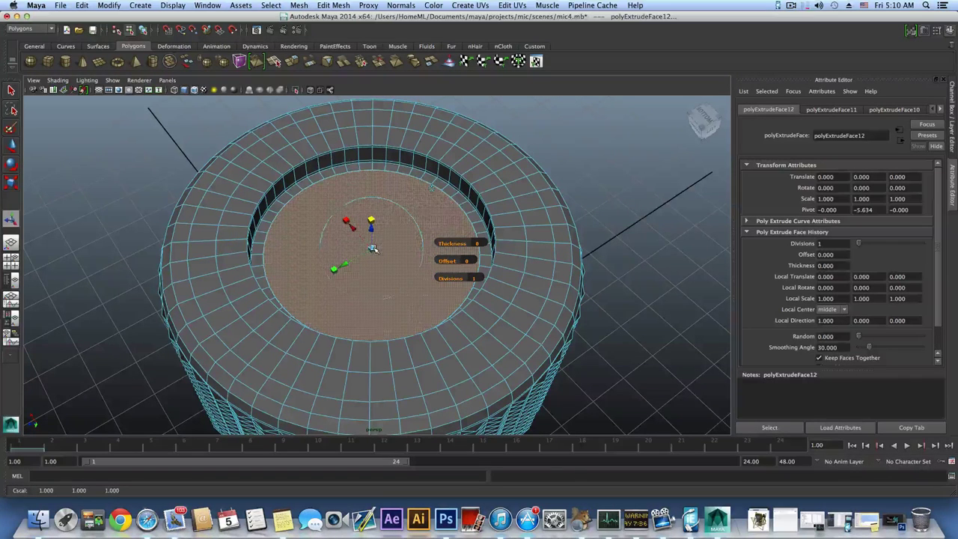
pyautogui.moveTo(371, 249); pyautogui.dragTo(370, 250)
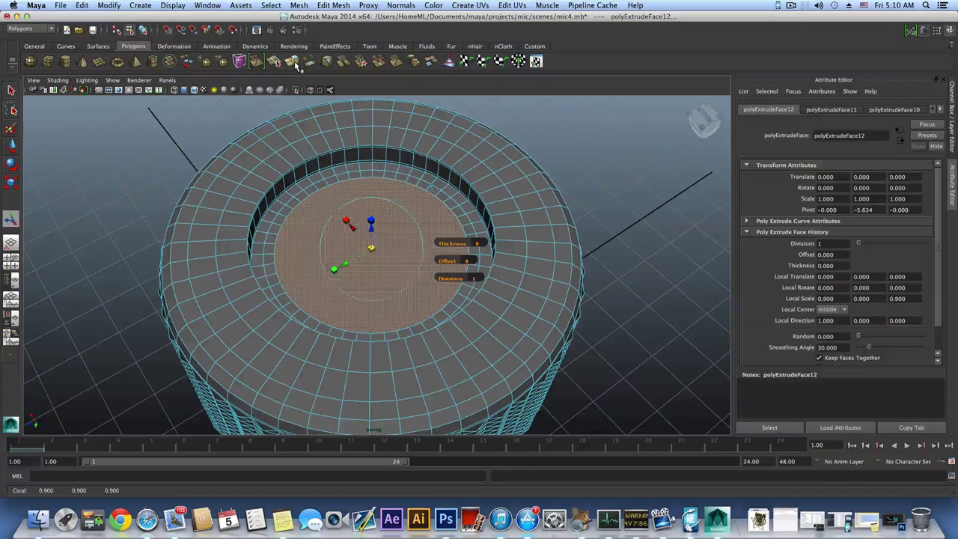
pyautogui.click(296, 66)
pyautogui.click(370, 222)
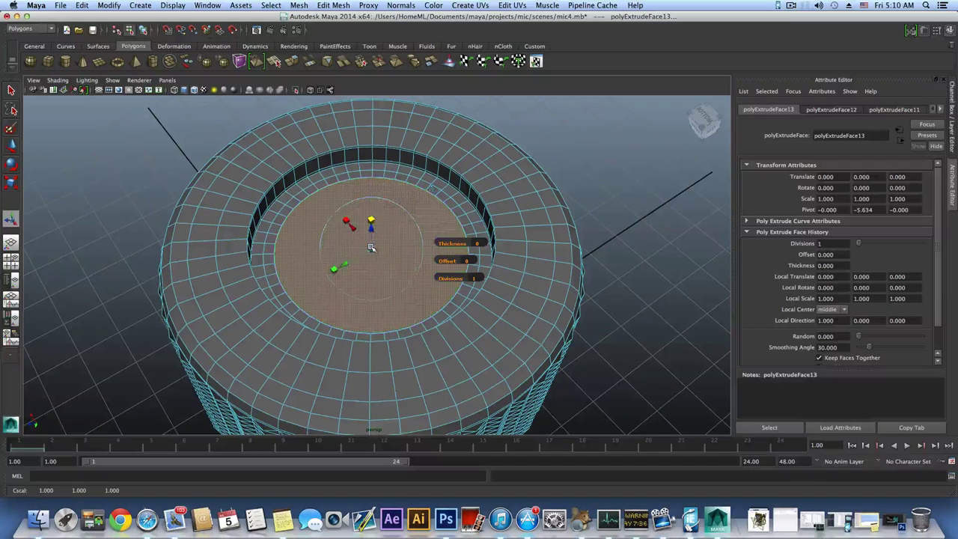
pyautogui.moveTo(369, 246); pyautogui.dragTo(356, 247)
# Step: Select the second narrow face ring in from the recess wall, extrude it outward by about 0.357 and return to object mode
pyautogui.moveTo(387, 177); pyautogui.dragTo(388, 201, button='right')
pyautogui.click(389, 174)
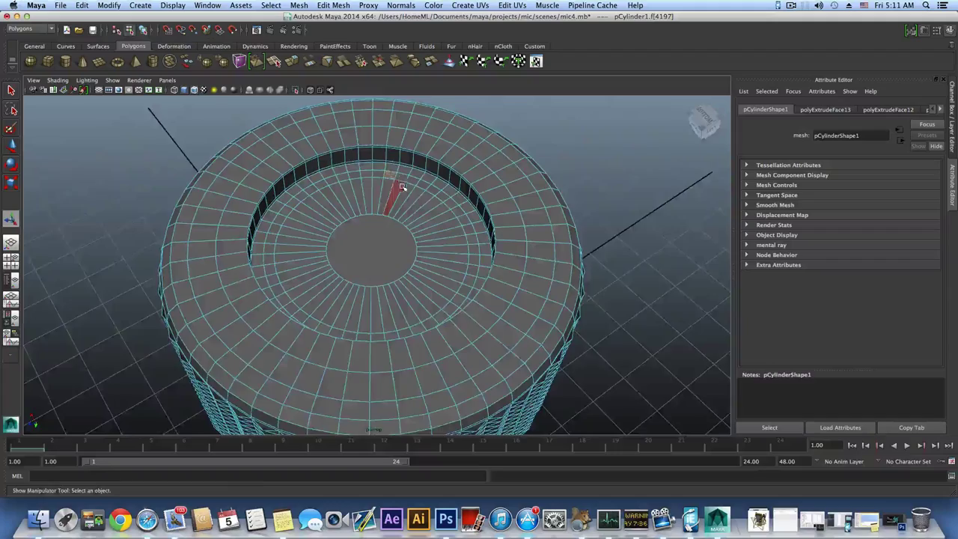
pyautogui.keyDown('alt'); pyautogui.moveTo(392, 187); pyautogui.dragTo(380, 191); pyautogui.keyUp('alt')
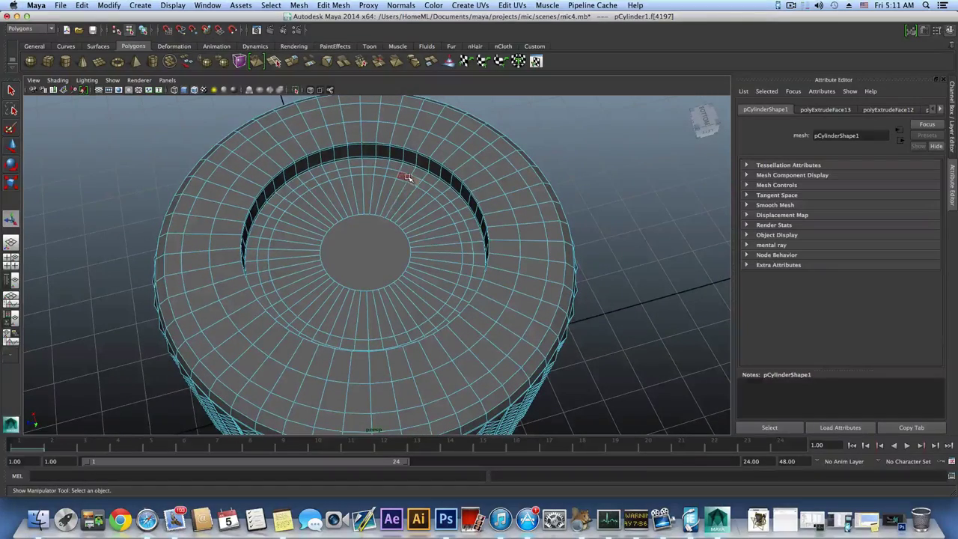
pyautogui.doubleClick(402, 176)
pyautogui.keyDown('alt'); pyautogui.moveTo(407, 203); pyautogui.dragTo(367, 192); pyautogui.keyUp('alt')
pyautogui.click(298, 64)
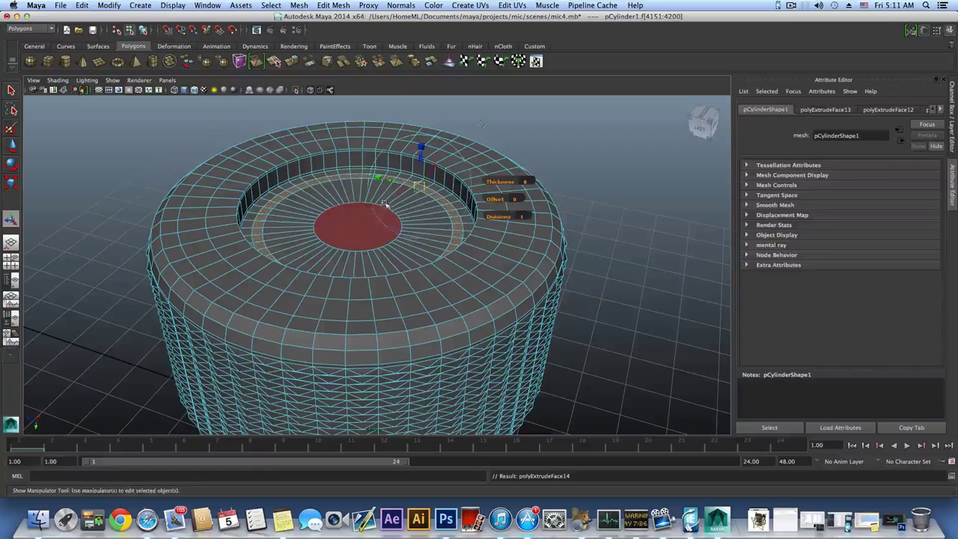
pyautogui.moveTo(480, 120); pyautogui.dragTo(480, 112, button='middle')
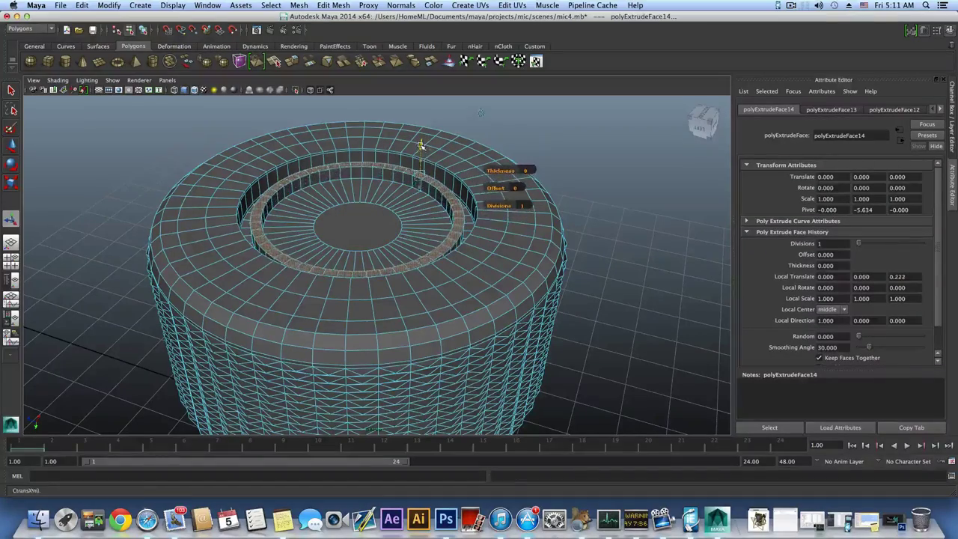
pyautogui.keyDown('alt'); pyautogui.moveTo(446, 198); pyautogui.dragTo(462, 218); pyautogui.keyUp('alt')
pyautogui.moveTo(417, 144); pyautogui.dragTo(417, 137)
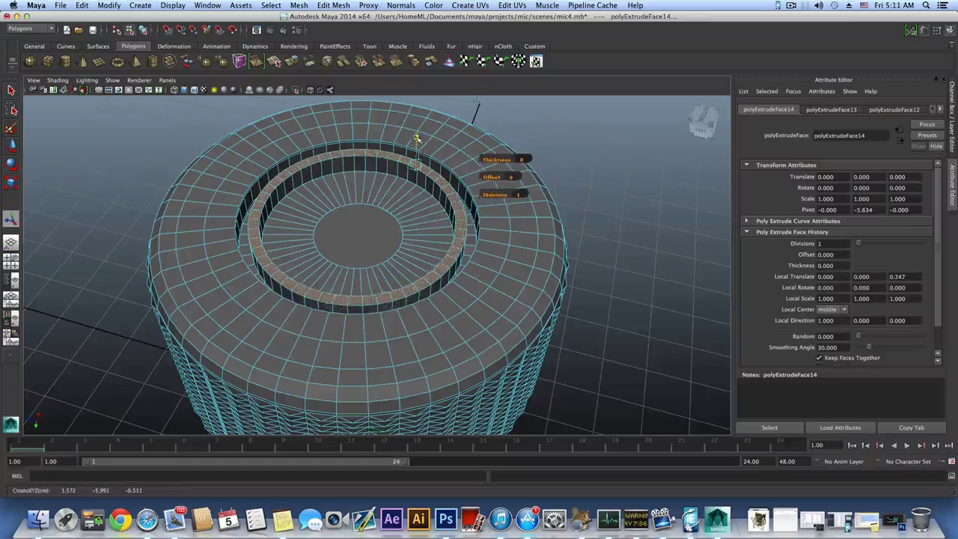
pyautogui.keyDown('alt'); pyautogui.moveTo(430, 223); pyautogui.dragTo(428, 143); pyautogui.keyUp('alt')
pyautogui.press('F8')
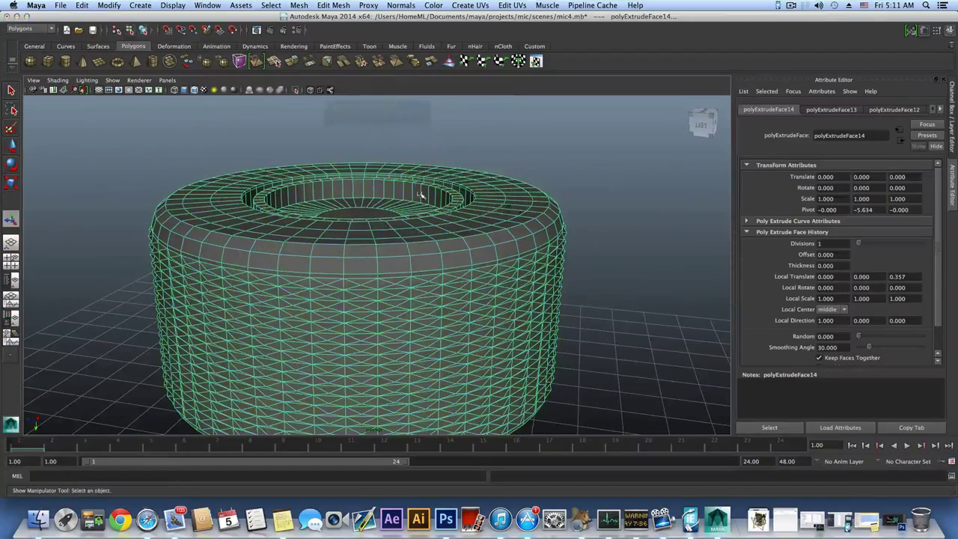
# Step: Select the border edge loop at the cylinder's open upper end and extrude it a short distance straight up
pyautogui.scroll(-8, 418, 263)
pyautogui.keyDown('alt'); pyautogui.moveTo(417, 263); pyautogui.dragTo(393, 322); pyautogui.keyUp('alt')
pyautogui.keyDown('alt'); pyautogui.moveTo(388, 244); pyautogui.dragTo(565, 319, button='right'); pyautogui.keyUp('alt')
pyautogui.moveTo(468, 287); pyautogui.dragTo(468, 264, button='right')
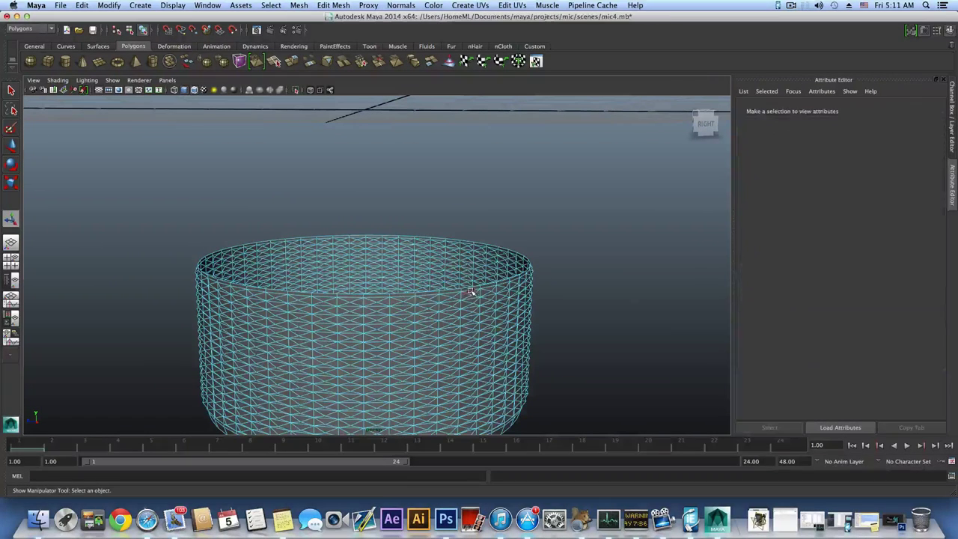
pyautogui.click(470, 288)
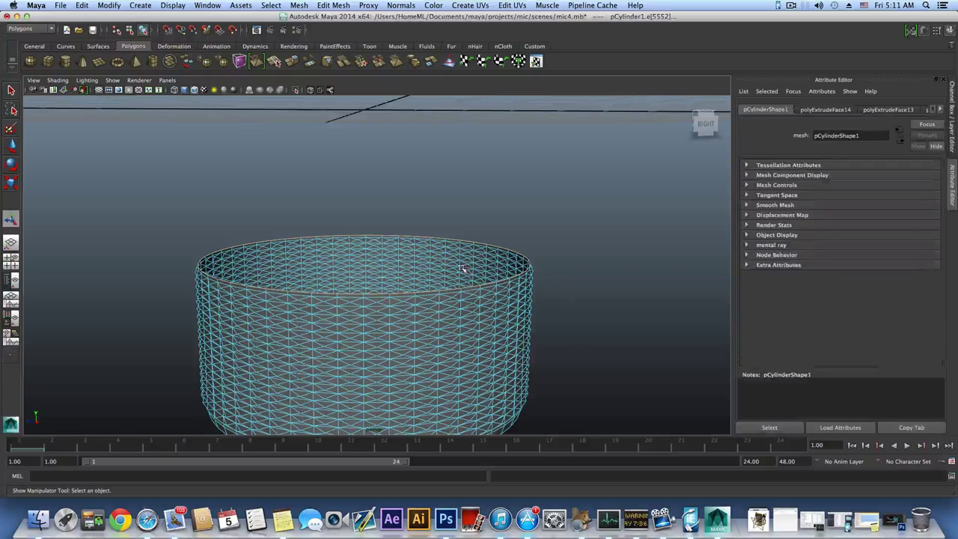
pyautogui.hotkey('ctrl', 'e')
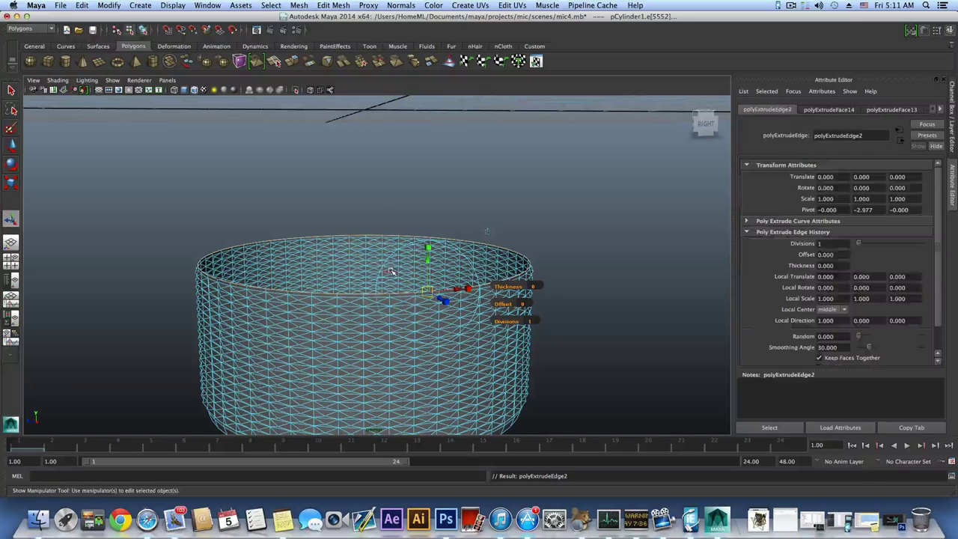
pyautogui.moveTo(365, 226)
pyautogui.mouseDown()
pyautogui.moveTo(365, 176)
pyautogui.moveTo(374, 262)
pyautogui.moveTo(366, 212)
pyautogui.mouseUp()
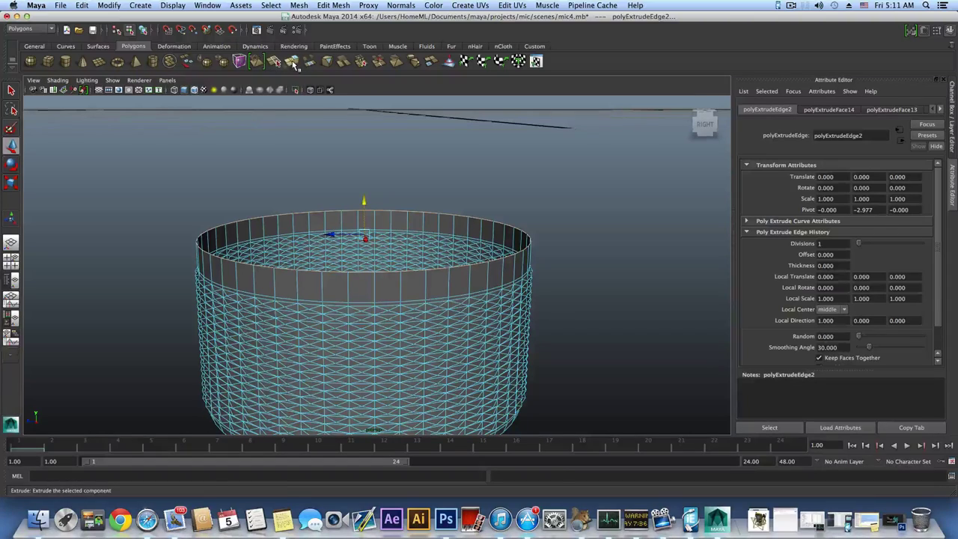
# Step: Extrude the raised border edges again and scale them outward into a flat flange around the opening
pyautogui.click(294, 63)
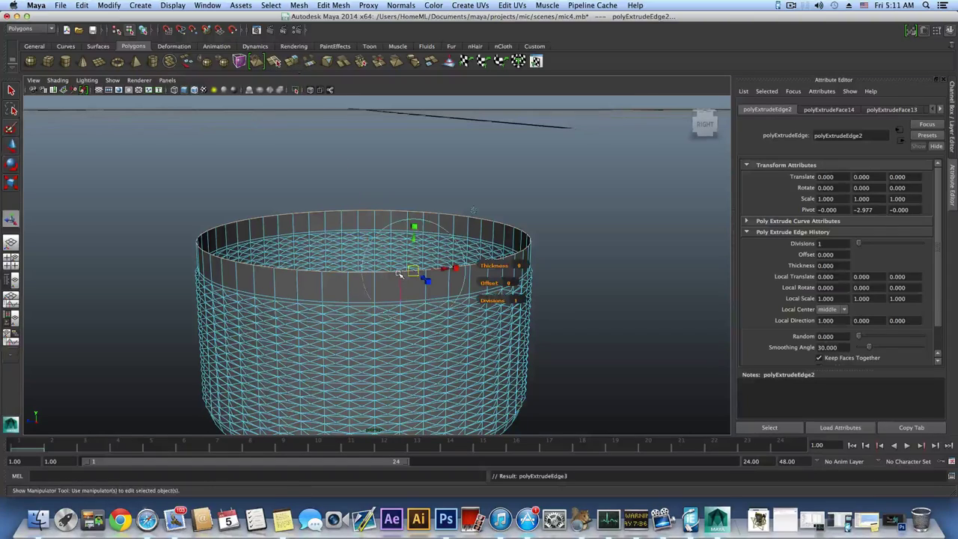
pyautogui.click(12, 184)
pyautogui.keyDown('alt'); pyautogui.moveTo(363, 241); pyautogui.dragTo(378, 229); pyautogui.keyUp('alt')
pyautogui.moveTo(368, 235); pyautogui.dragTo(375, 236)
pyautogui.keyDown('alt'); pyautogui.moveTo(304, 98); pyautogui.dragTo(310, 164); pyautogui.keyUp('alt')
# Step: Extrude the flange's outer border edges and move them upward to form a taller outer wall
pyautogui.click(292, 62)
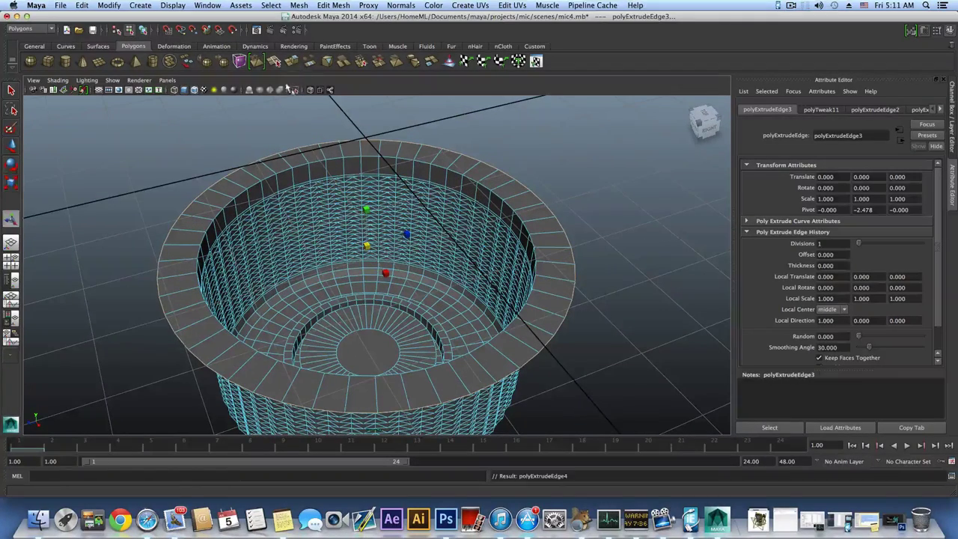
pyautogui.keyDown('alt'); pyautogui.moveTo(349, 257); pyautogui.dragTo(369, 230); pyautogui.keyUp('alt')
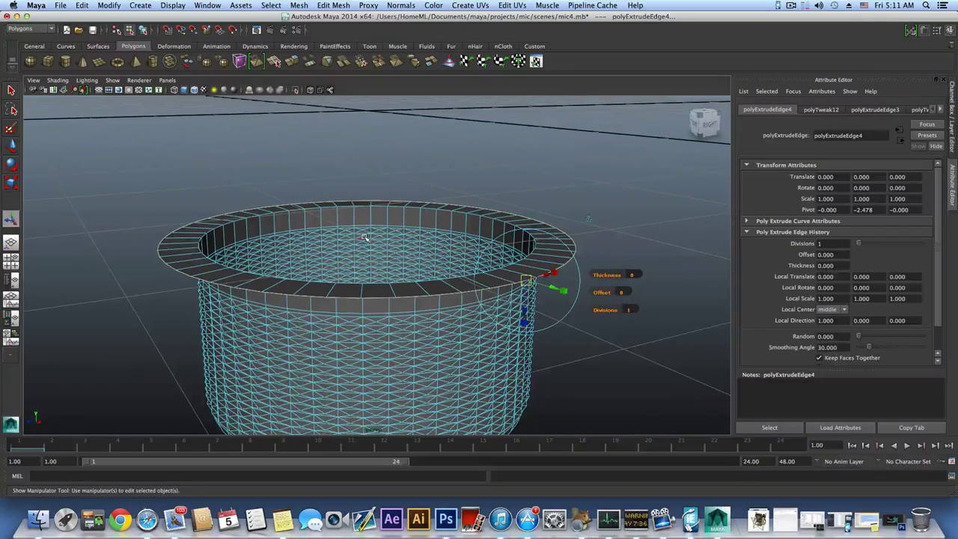
pyautogui.press('w')
pyautogui.moveTo(367, 203); pyautogui.dragTo(385, 195)
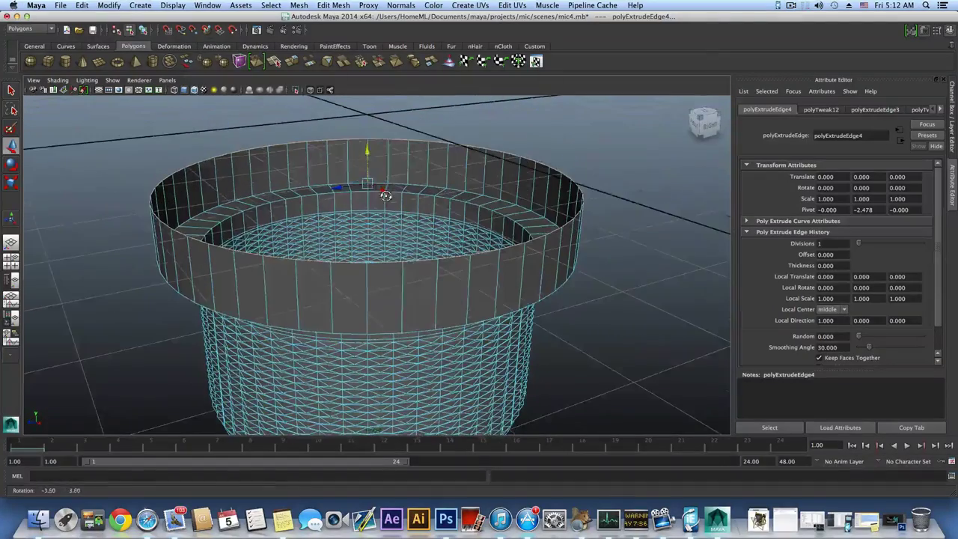
pyautogui.moveTo(368, 153); pyautogui.dragTo(372, 153)
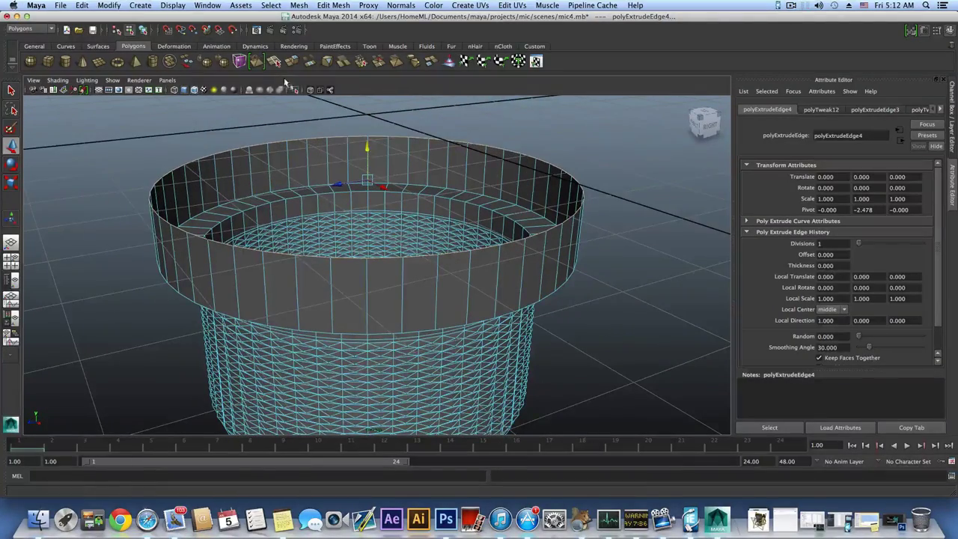
# Step: Extrude the outer wall's upper border edges and scale them inward into a flat rim, roughly in line with the mesh cylinder's wall
pyautogui.hotkey('ctrl', 'e')
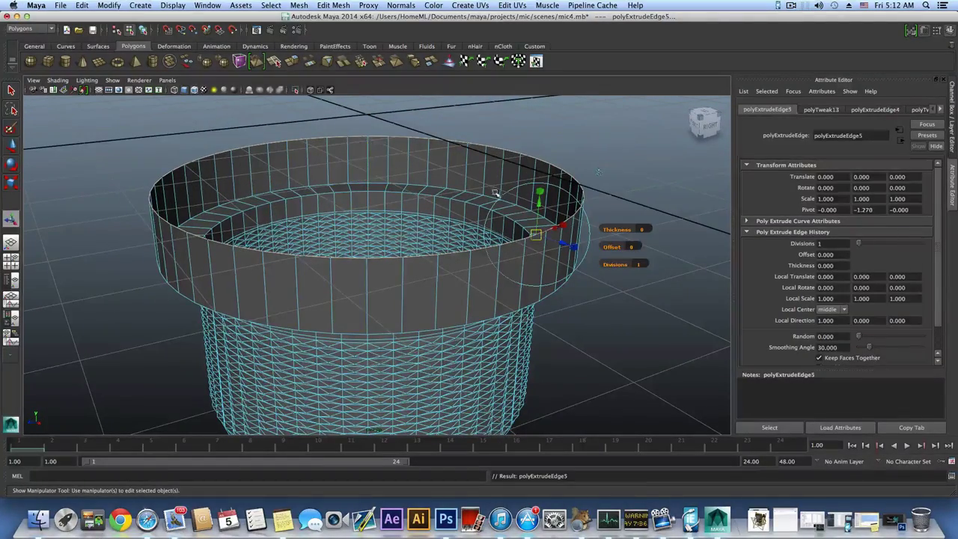
pyautogui.press('r')
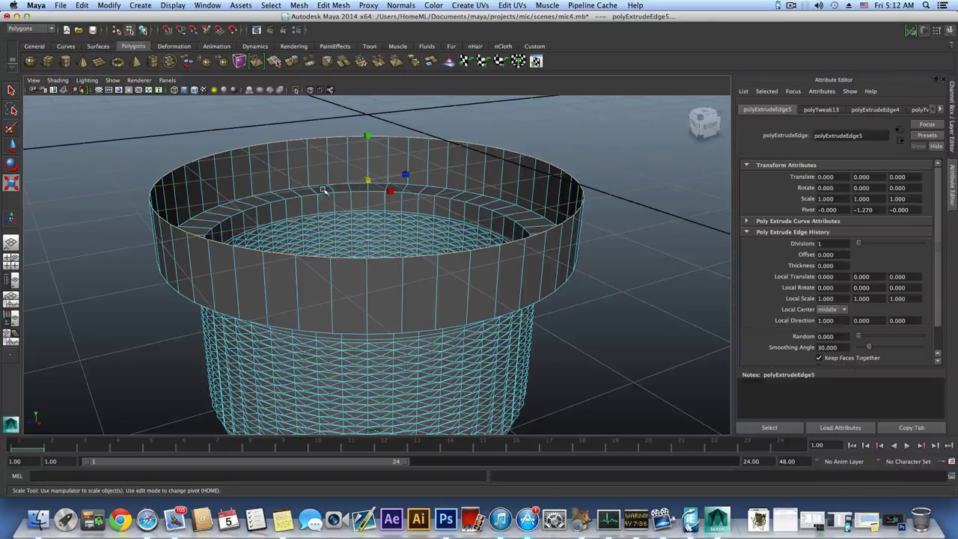
pyautogui.moveTo(367, 180); pyautogui.dragTo(407, 157)
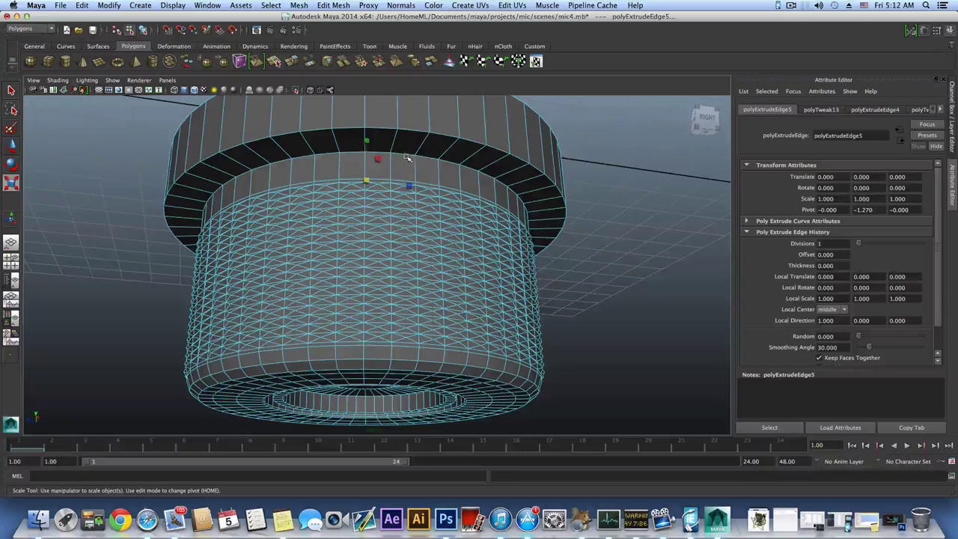
pyautogui.click(12, 259)
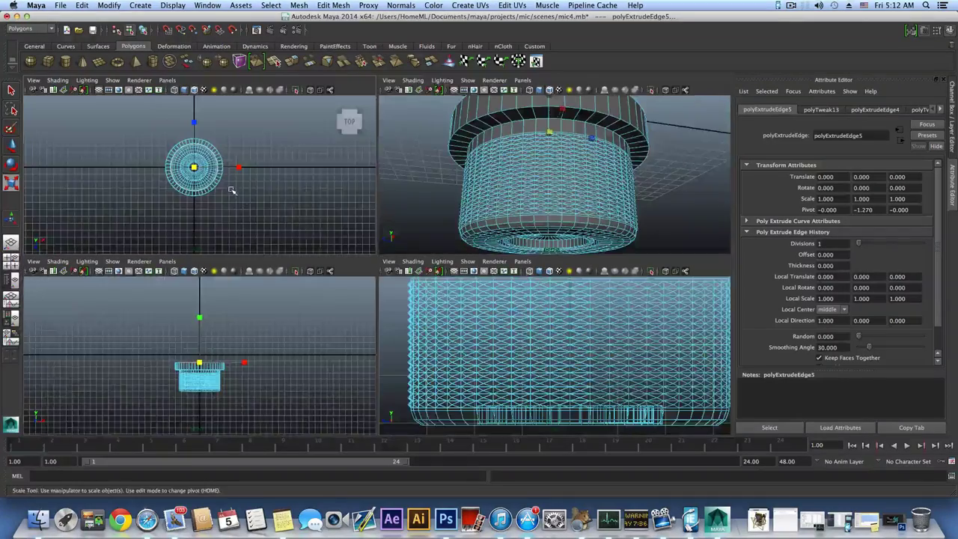
pyautogui.press('space')
pyautogui.scroll(6, 397, 314)
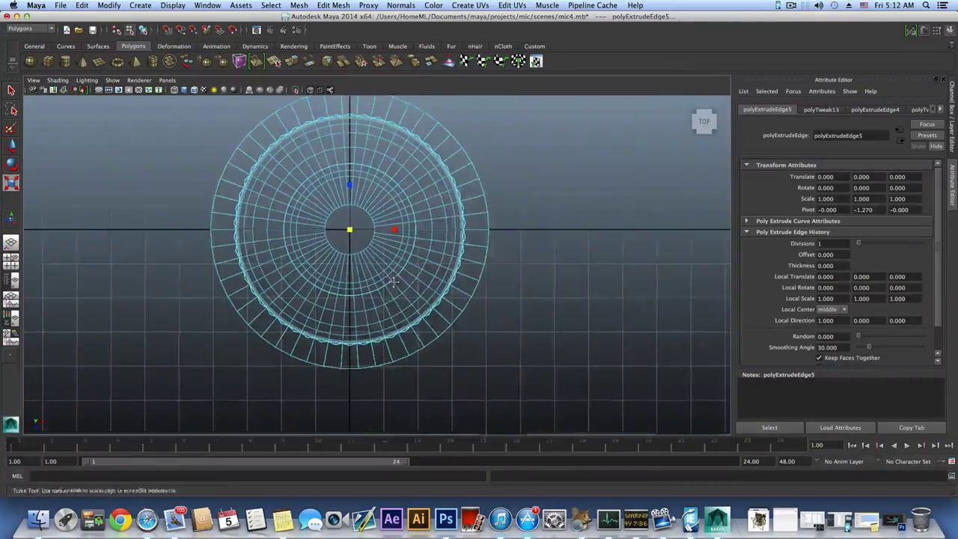
pyautogui.scroll(3, 397, 320)
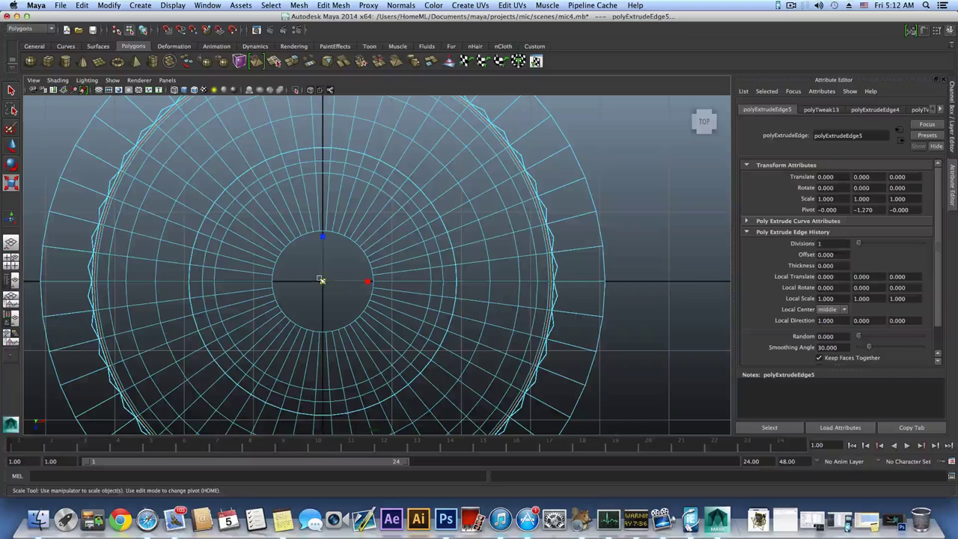
pyautogui.moveTo(322, 280)
pyautogui.mouseDown()
pyautogui.moveTo(350, 284)
pyautogui.moveTo(324, 286)
pyautogui.mouseUp()
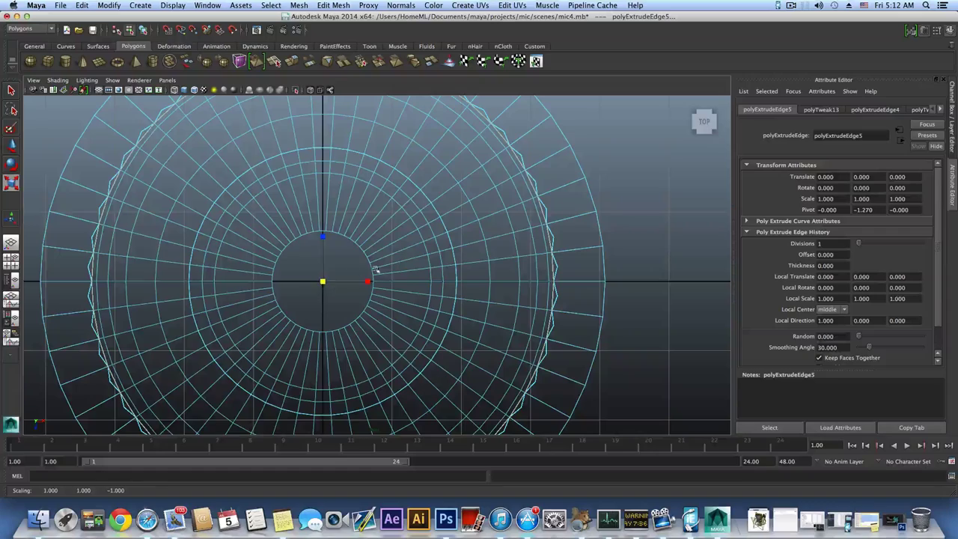
# Step: Try scaling the rim's inner border edges slightly outward against the mesh wall in the top view, and undo the scaling
pyautogui.keyDown('alt'); pyautogui.moveTo(375, 269); pyautogui.dragTo(474, 267, button='right'); pyautogui.keyUp('alt')
pyautogui.keyDown('alt'); pyautogui.moveTo(475, 267); pyautogui.dragTo(347, 284, button='middle'); pyautogui.keyUp('alt')
pyautogui.keyDown('alt'); pyautogui.moveTo(554, 270); pyautogui.dragTo(448, 268, button='right'); pyautogui.keyUp('alt')
pyautogui.keyDown('alt'); pyautogui.moveTo(337, 250); pyautogui.dragTo(427, 237, button='right'); pyautogui.keyUp('alt')
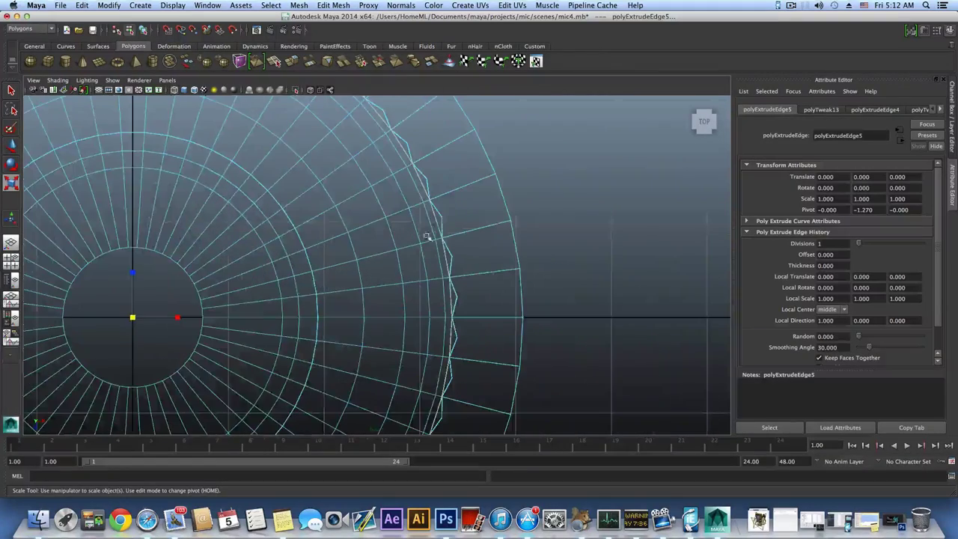
pyautogui.moveTo(132, 318); pyautogui.dragTo(148, 318)
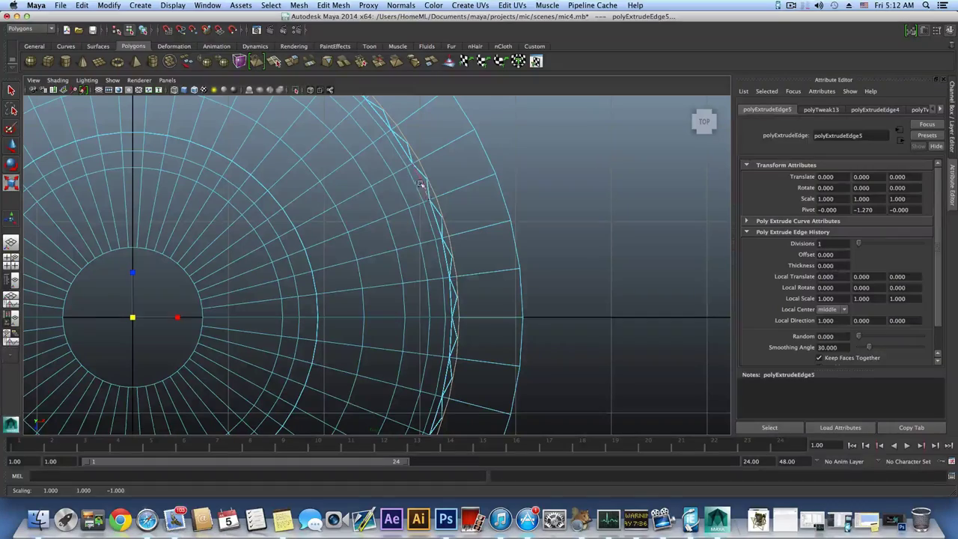
pyautogui.hotkey('ctrl', 'z')
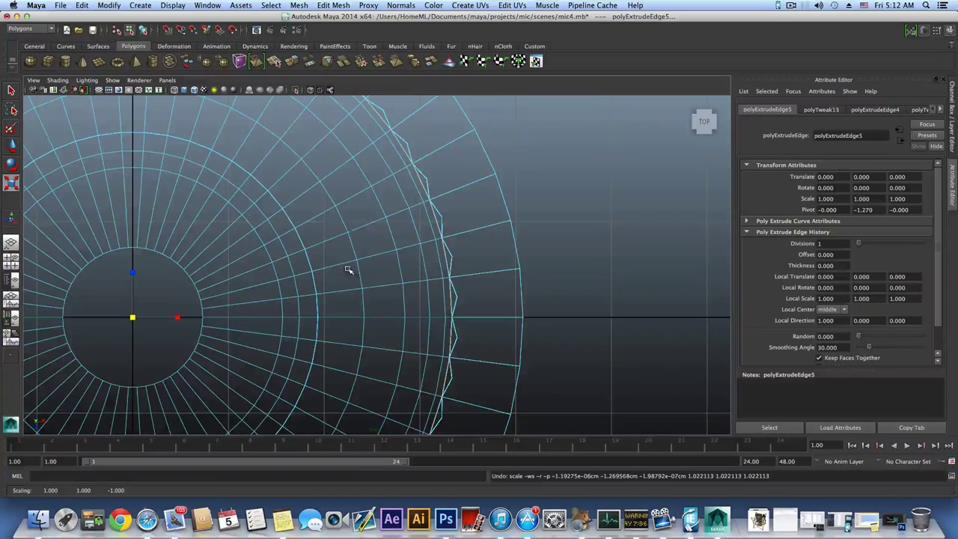
# Step: Fill the hole inside the rim's inner border edges with a single face in the perspective view
pyautogui.press('f')
pyautogui.press('space')
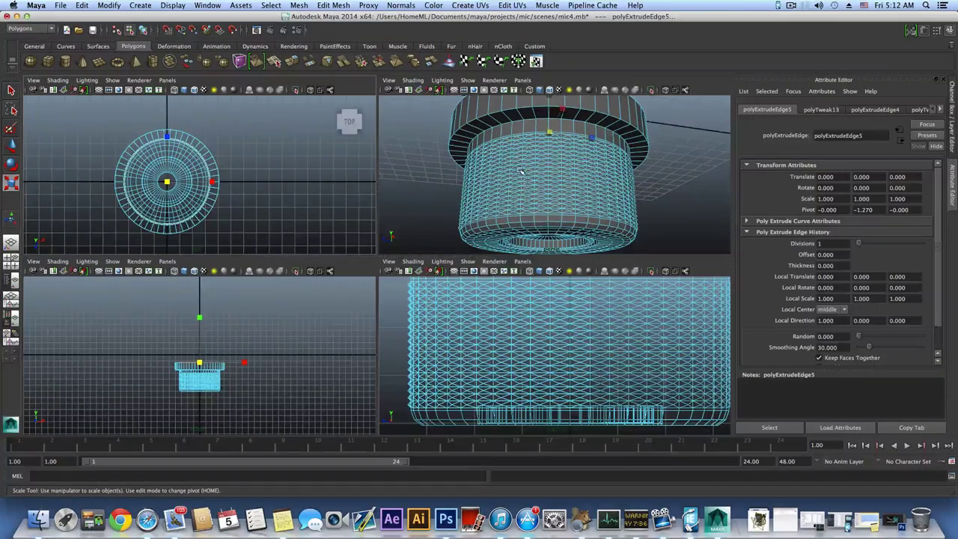
pyautogui.press('space')
pyautogui.keyDown('alt'); pyautogui.moveTo(486, 206); pyautogui.dragTo(448, 286); pyautogui.keyUp('alt')
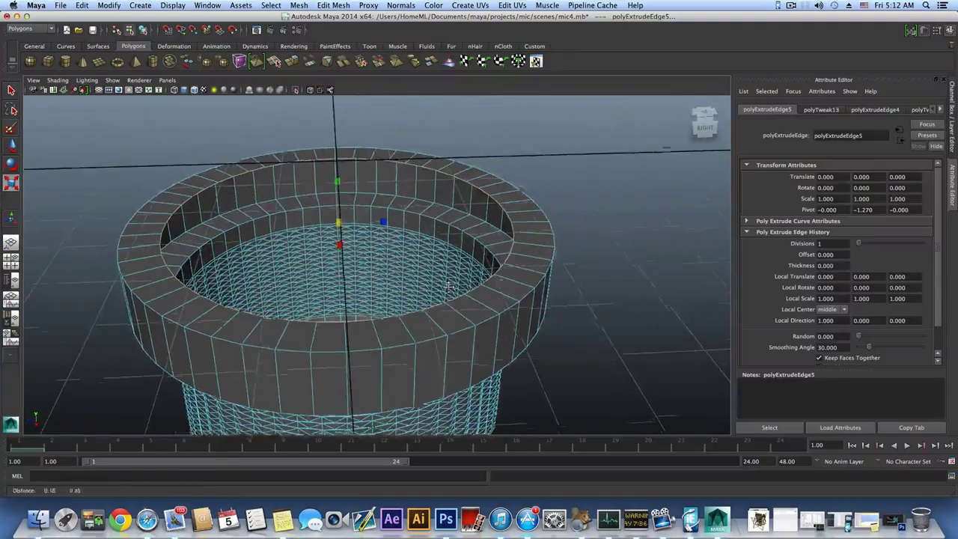
pyautogui.keyDown('alt'); pyautogui.moveTo(449, 287); pyautogui.dragTo(449, 290, button='middle'); pyautogui.keyUp('alt')
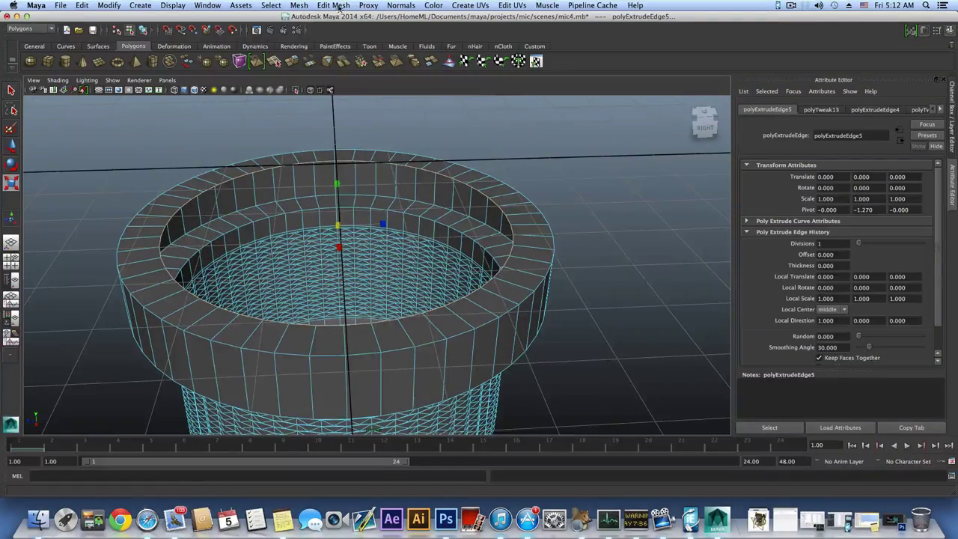
pyautogui.click(339, 6)
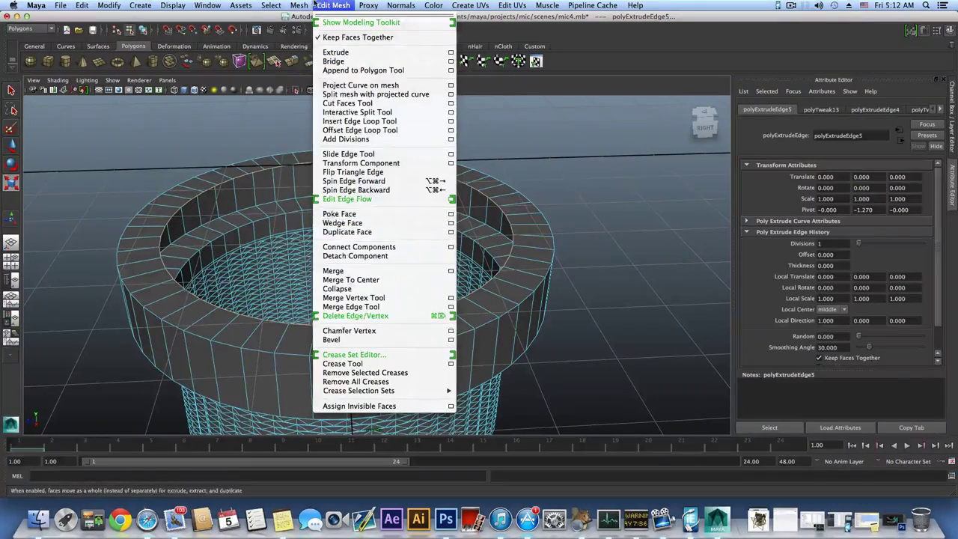
pyautogui.moveTo(301, 5)
pyautogui.click(314, 187)
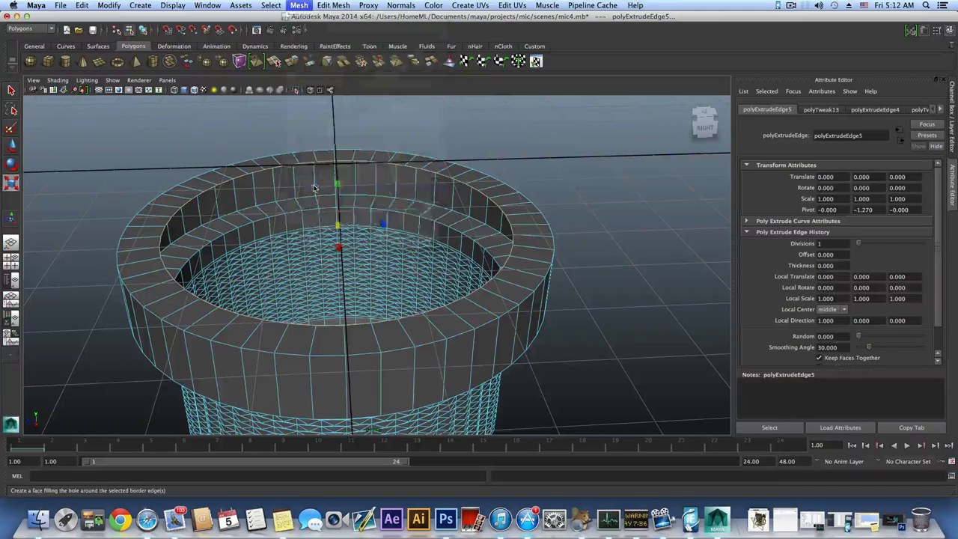
# Step: Select the new cap face and poke it into triangles meeting at its centre
pyautogui.moveTo(316, 244); pyautogui.dragTo(318, 266, button='right')
pyautogui.click(321, 261)
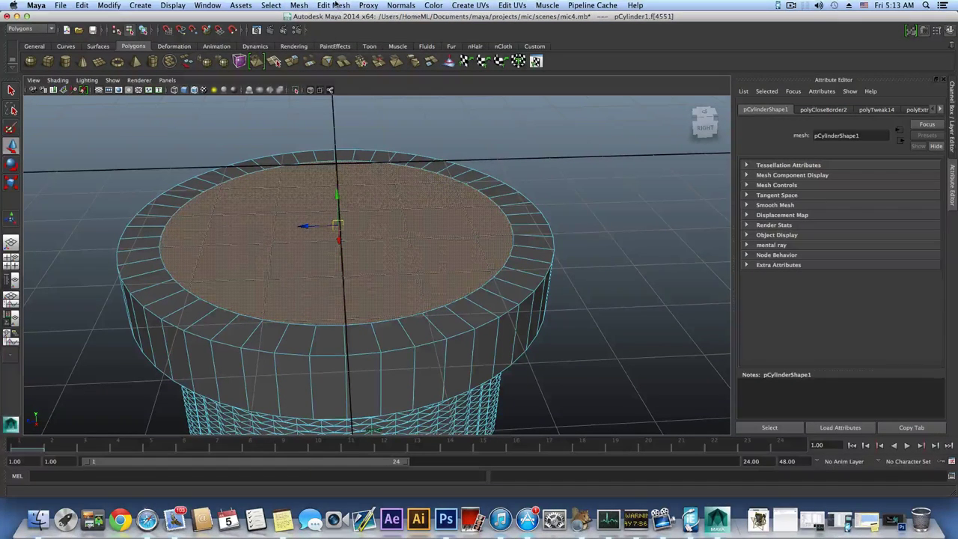
pyautogui.click(334, 5)
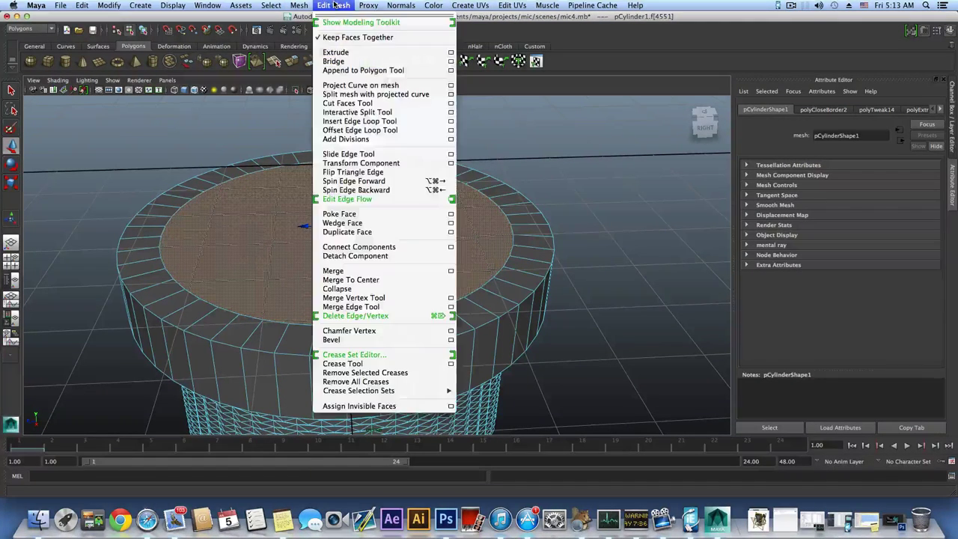
pyautogui.click(344, 214)
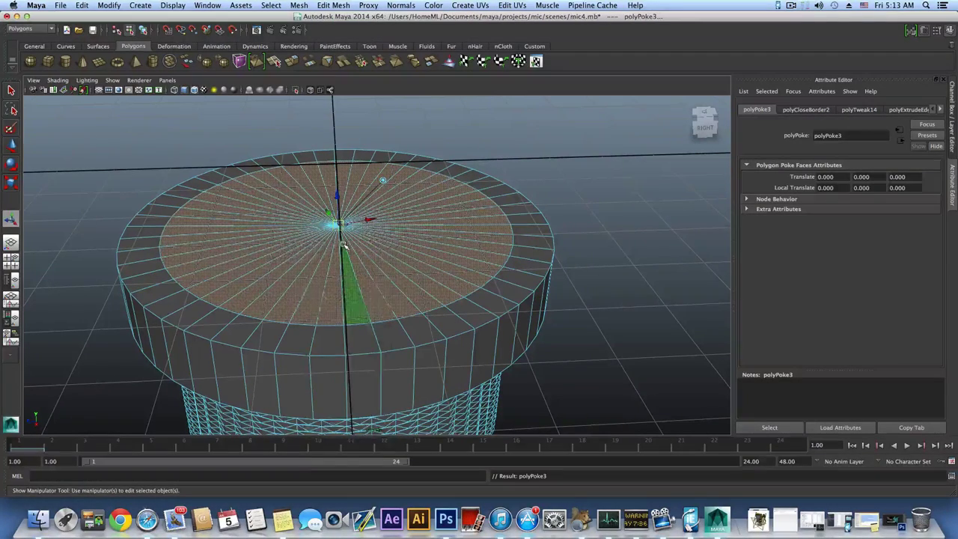
# Step: Select the centre vertex of the poked cap and chamfer it into a small circular face
pyautogui.moveTo(344, 245); pyautogui.dragTo(320, 245, button='right')
pyautogui.keyDown('alt'); pyautogui.moveTo(331, 245); pyautogui.dragTo(328, 275); pyautogui.keyUp('alt')
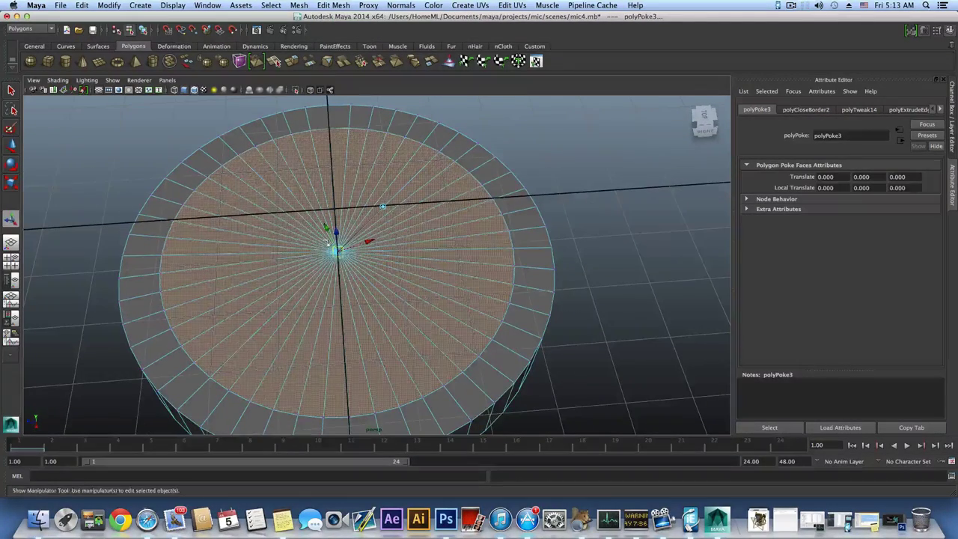
pyautogui.click(56, 125)
pyautogui.click(333, 279)
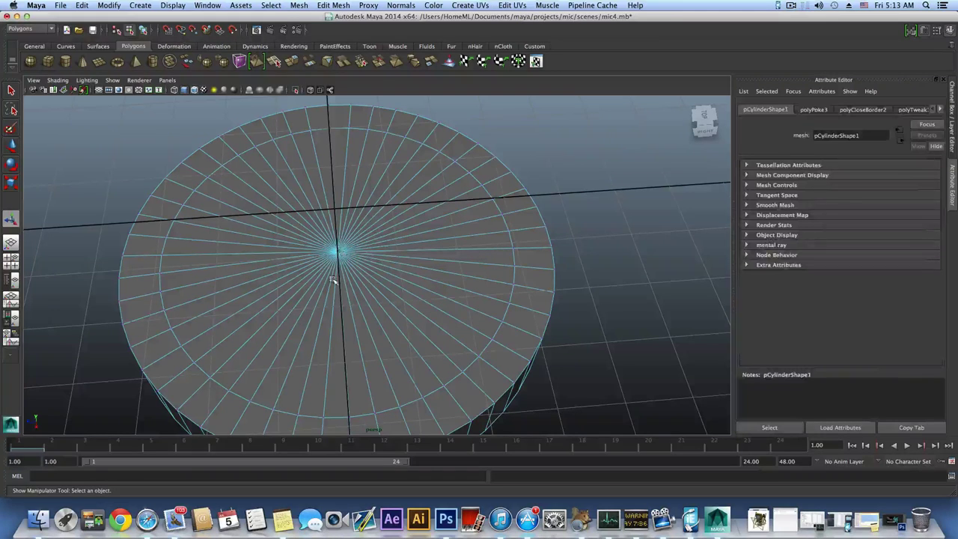
pyautogui.click(335, 258)
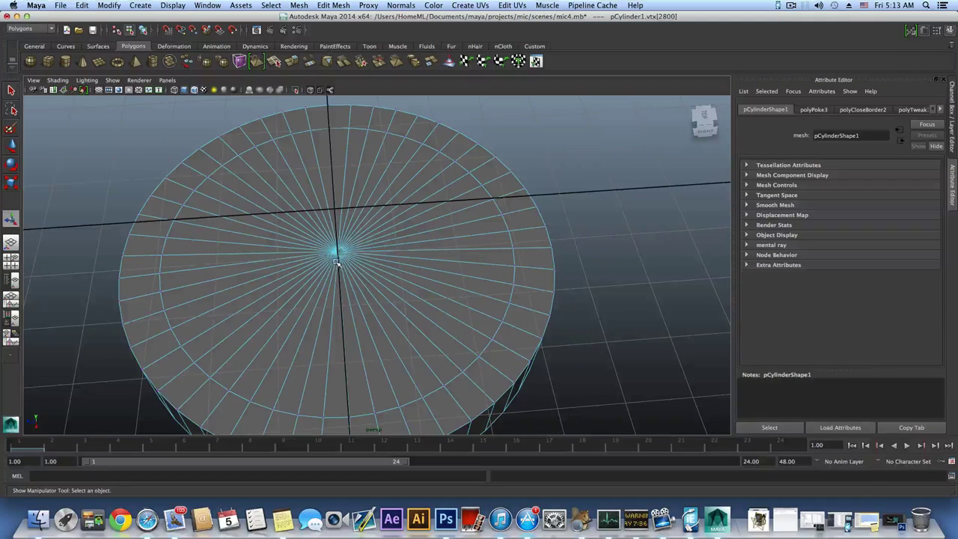
pyautogui.keyDown('shift'); pyautogui.rightClick(336, 250); pyautogui.keyUp('shift')
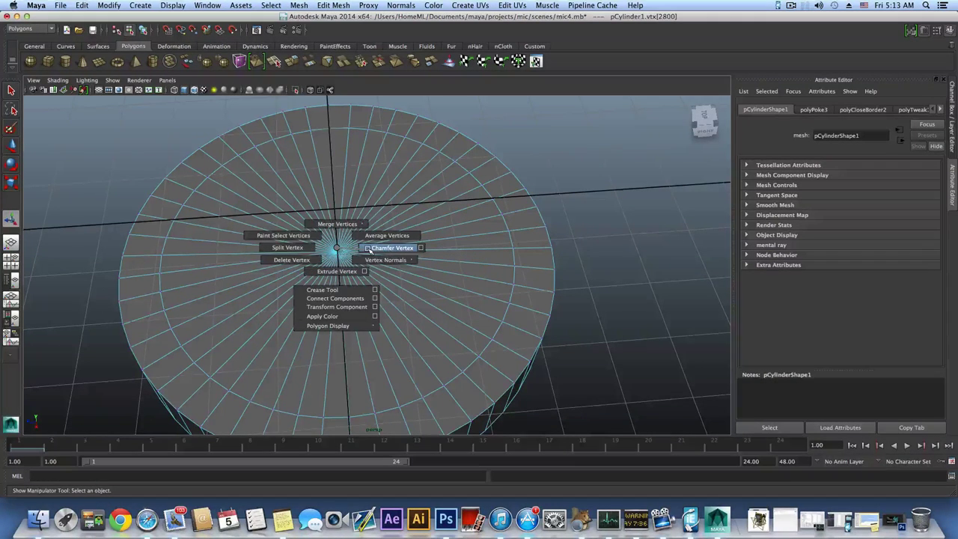
pyautogui.keyDown('shift'); pyautogui.moveTo(368, 249); pyautogui.dragTo(366, 250, button='right'); pyautogui.keyUp('shift')
pyautogui.keyDown('alt'); pyautogui.moveTo(366, 250); pyautogui.dragTo(346, 239); pyautogui.keyUp('alt')
# Step: Select the cap's inner ring of wedge faces plus the centre face, extrude them down by 0.076, and undo the extrusion
pyautogui.rightClick(344, 238)
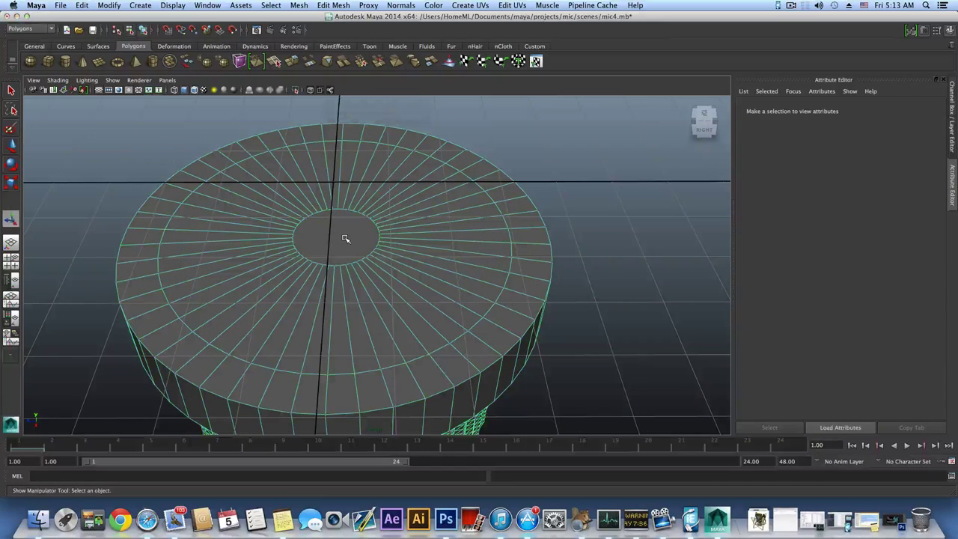
pyautogui.press('F8')
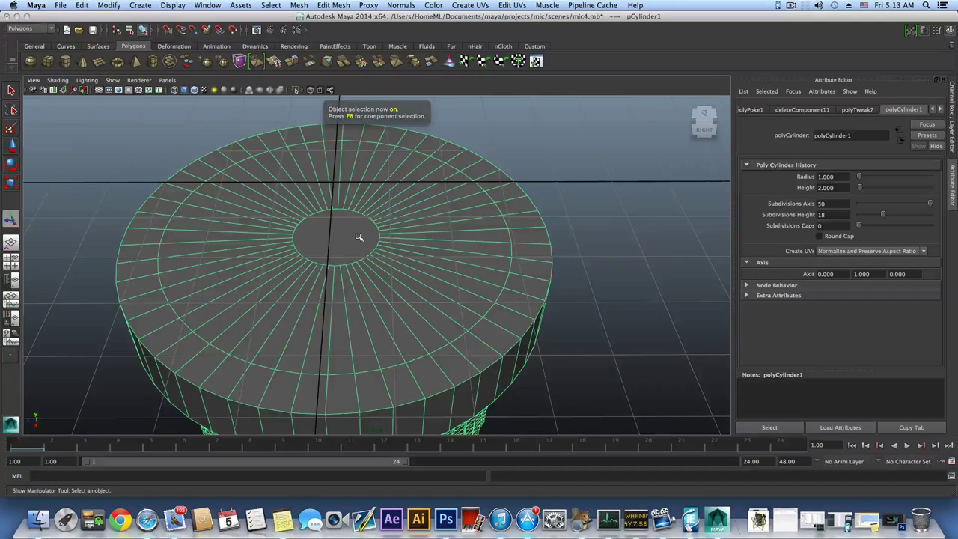
pyautogui.moveTo(356, 256); pyautogui.dragTo(373, 283, button='right')
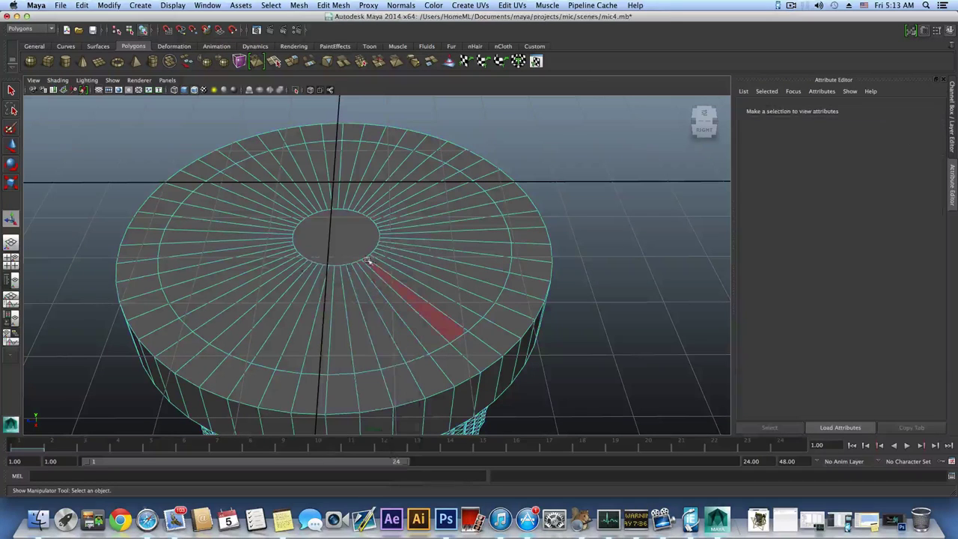
pyautogui.click(471, 288)
pyautogui.keyDown('shift'); pyautogui.click(491, 261); pyautogui.keyUp('shift')
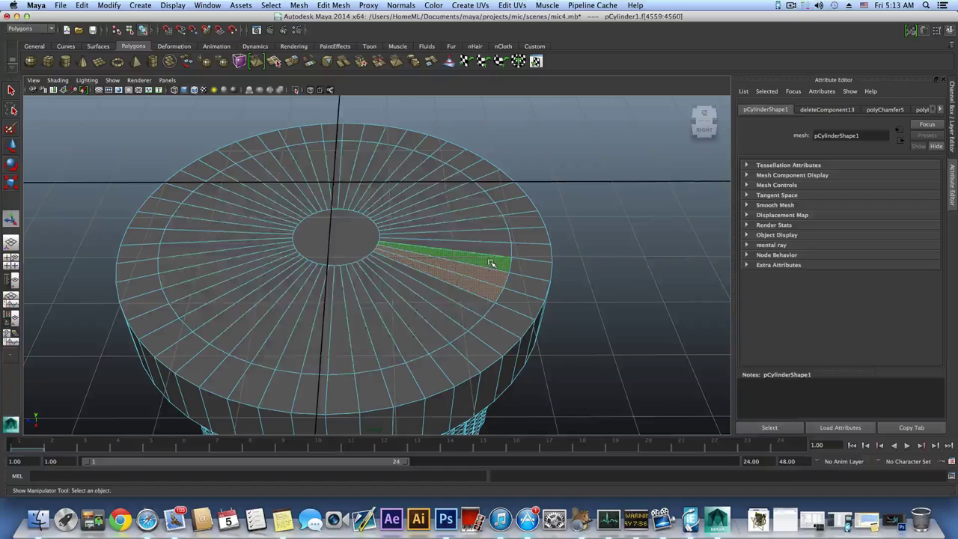
pyautogui.keyDown('shift'); pyautogui.doubleClick(491, 262); pyautogui.keyUp('shift')
pyautogui.keyDown('shift'); pyautogui.click(369, 241); pyautogui.keyUp('shift')
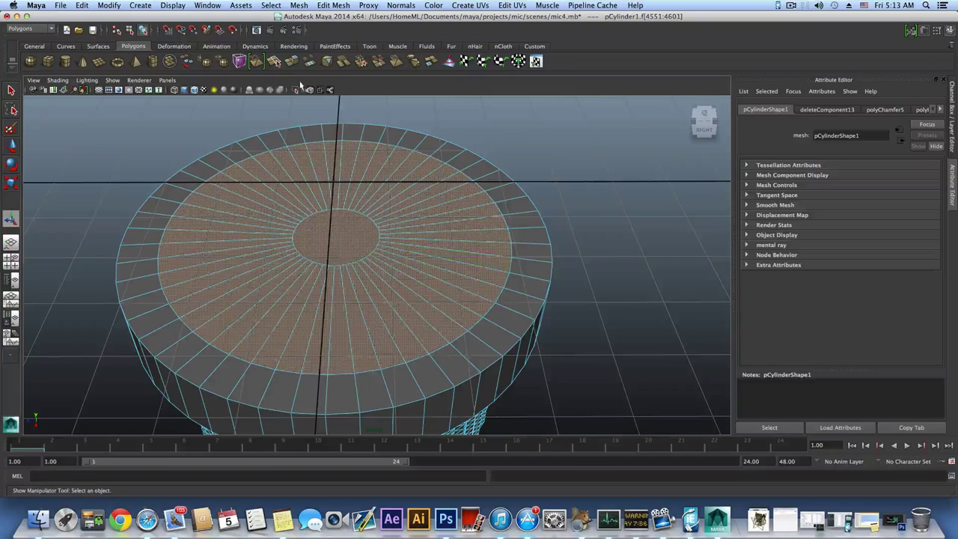
pyautogui.keyDown('alt'); pyautogui.moveTo(383, 308); pyautogui.dragTo(373, 284); pyautogui.keyUp('alt')
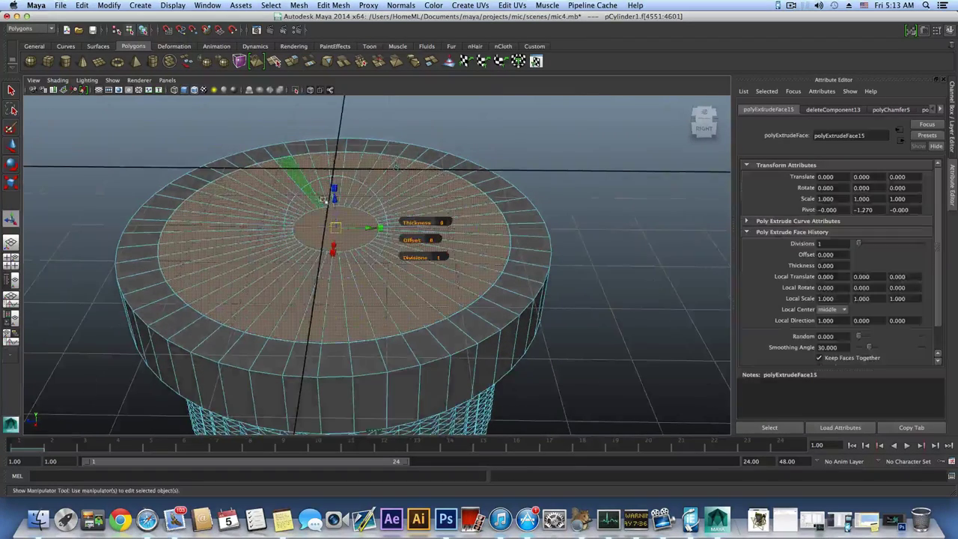
pyautogui.moveTo(333, 192); pyautogui.dragTo(332, 247)
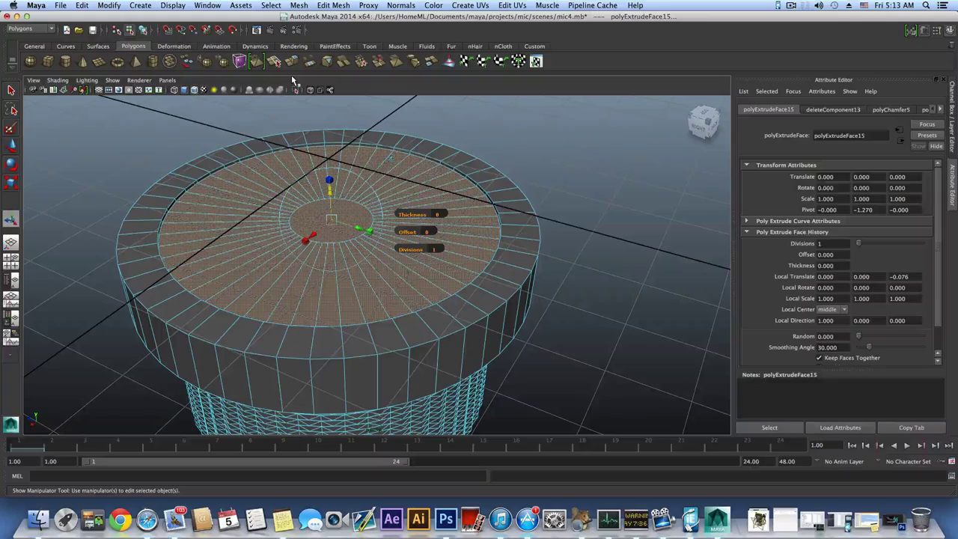
pyautogui.keyDown('alt'); pyautogui.moveTo(299, 154); pyautogui.dragTo(265, 164); pyautogui.keyUp('alt')
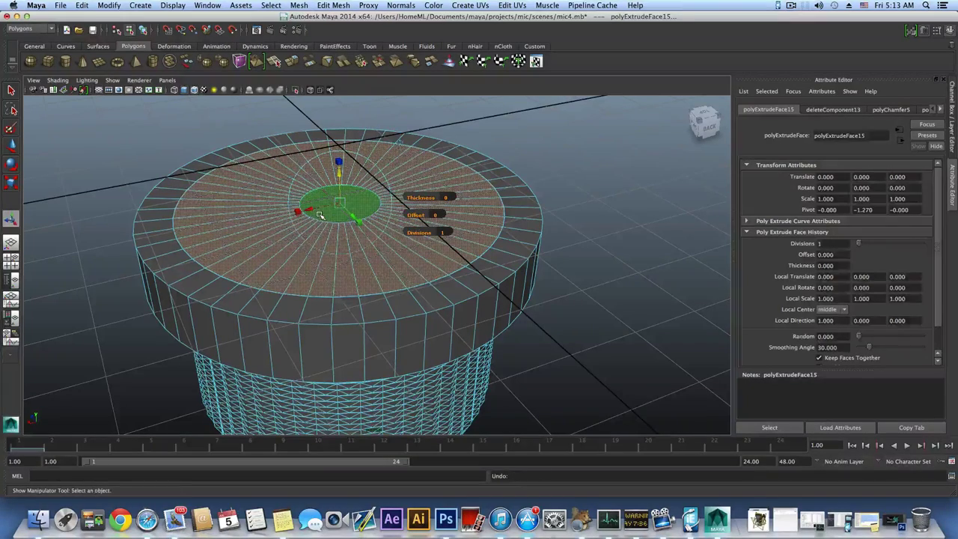
pyautogui.hotkey('ctrl', 'z')
# Step: Select all the collar's vertices and try raising the collar slightly above the mesh cylinder
pyautogui.keyDown('alt'); pyautogui.moveTo(324, 200); pyautogui.dragTo(314, 187); pyautogui.keyUp('alt')
pyautogui.moveTo(353, 220); pyautogui.dragTo(280, 218, button='right')
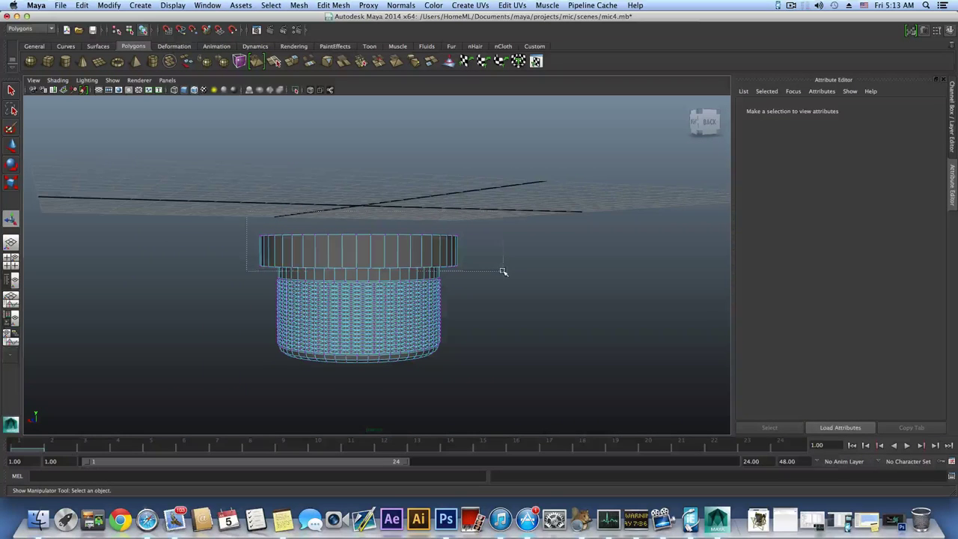
pyautogui.moveTo(503, 271); pyautogui.dragTo(505, 273)
pyautogui.press('w')
pyautogui.moveTo(359, 217); pyautogui.dragTo(358, 215)
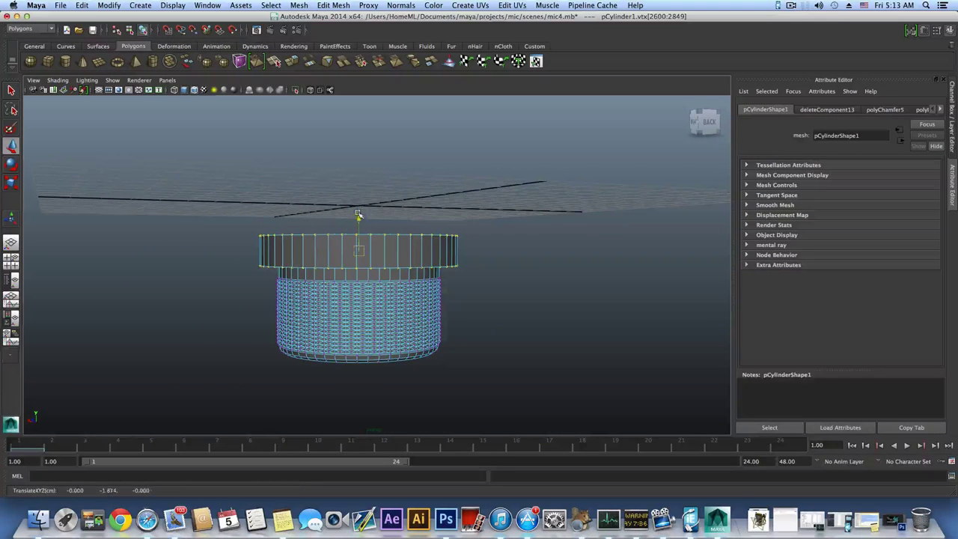
pyautogui.moveTo(360, 171); pyautogui.dragTo(357, 189)
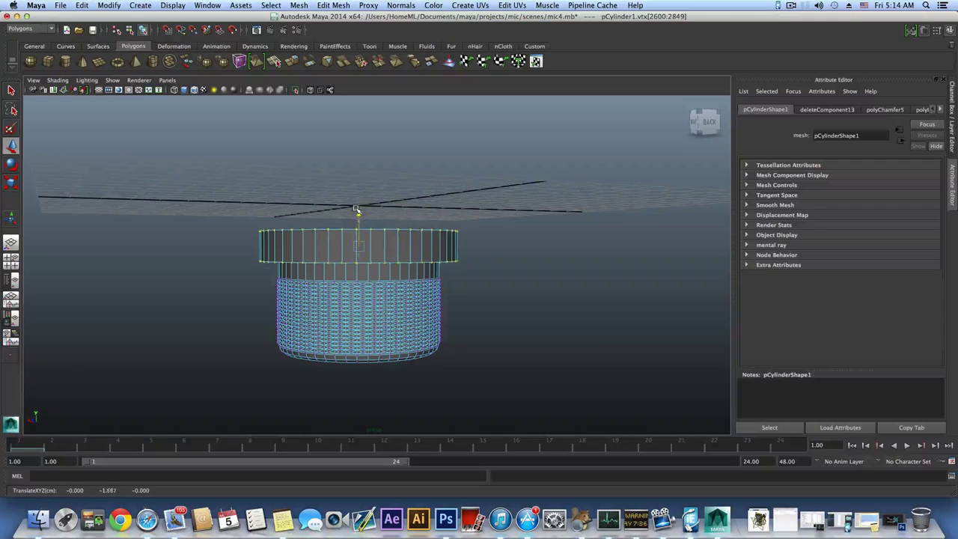
# Step: Select the top cap's ring of wedge faces plus the centre face and extrude them upward by 3.037
pyautogui.keyDown('alt'); pyautogui.moveTo(357, 215); pyautogui.dragTo(425, 256); pyautogui.keyUp('alt')
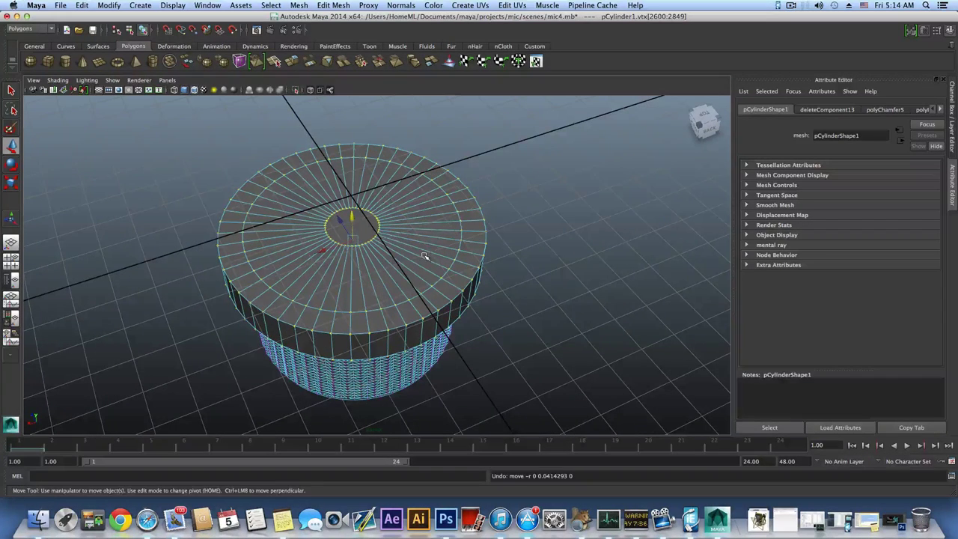
pyautogui.moveTo(416, 248); pyautogui.dragTo(448, 252, button='right')
pyautogui.click(414, 263)
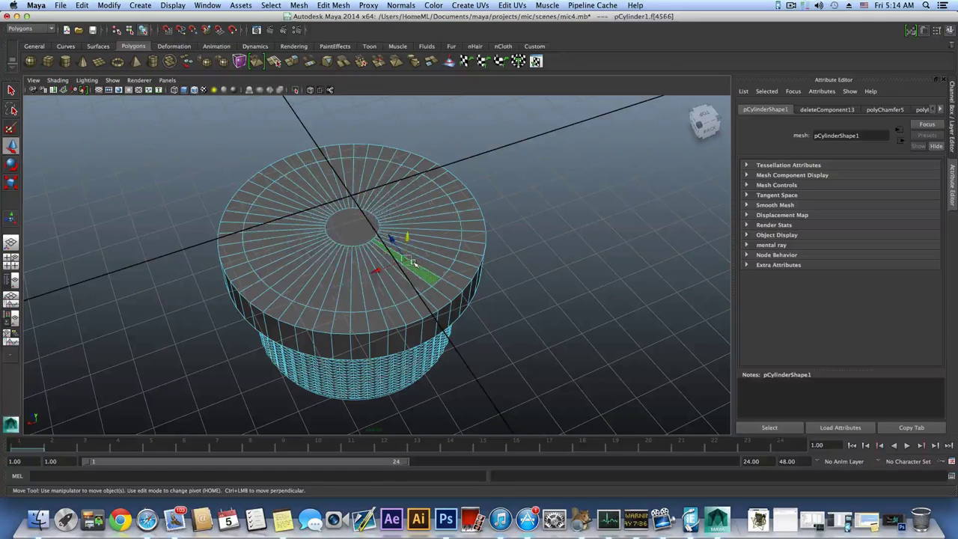
pyautogui.doubleClick(399, 254)
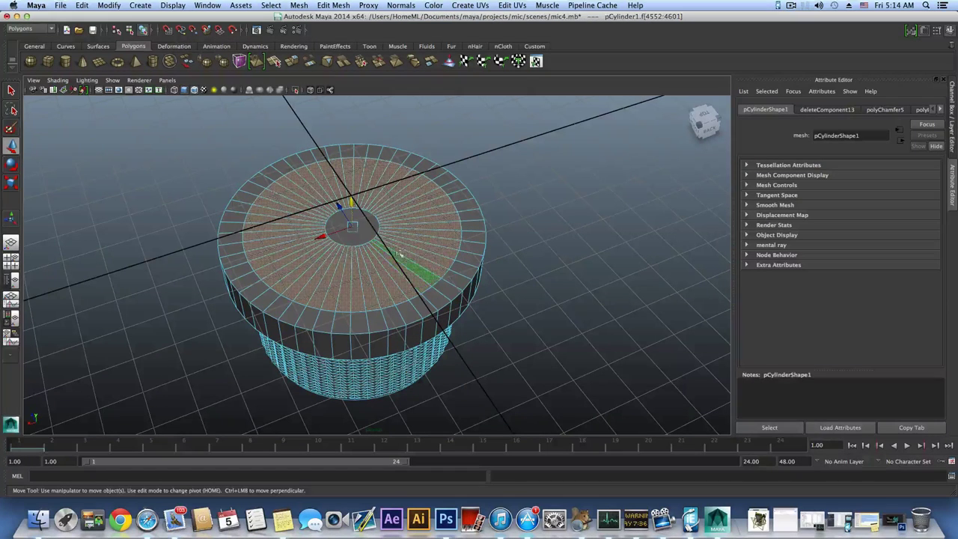
pyautogui.keyDown('shift'); pyautogui.click(364, 225); pyautogui.keyUp('shift')
pyautogui.moveTo(350, 202); pyautogui.dragTo(349, 124)
pyautogui.click(292, 66)
pyautogui.keyDown('alt'); pyautogui.moveTo(351, 133); pyautogui.dragTo(352, 217, button='middle'); pyautogui.keyUp('alt')
pyautogui.moveTo(348, 211); pyautogui.dragTo(349, 203)
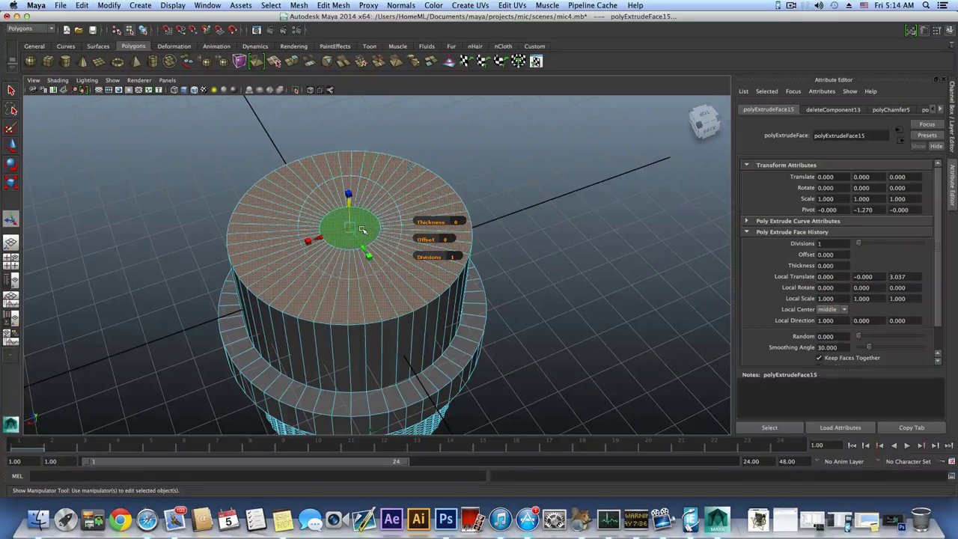
# Step: Select the small circular centre face on top and scale it outward until only a thin rim remains
pyautogui.click(365, 229)
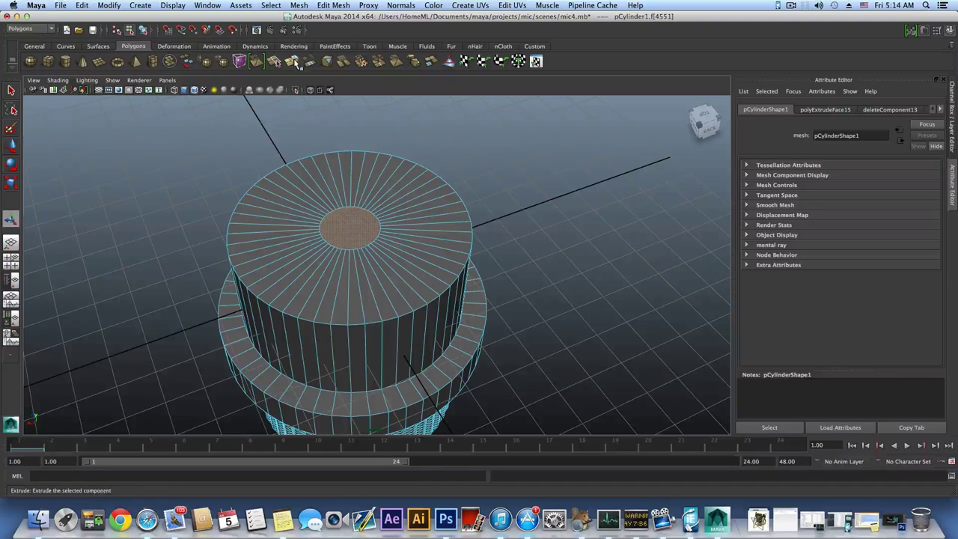
pyautogui.press('r')
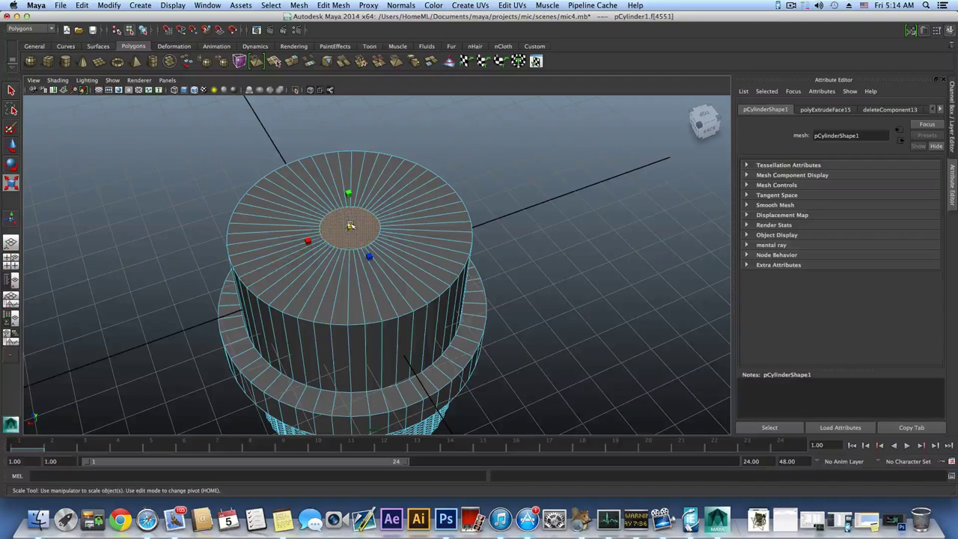
pyautogui.moveTo(350, 226); pyautogui.dragTo(419, 215)
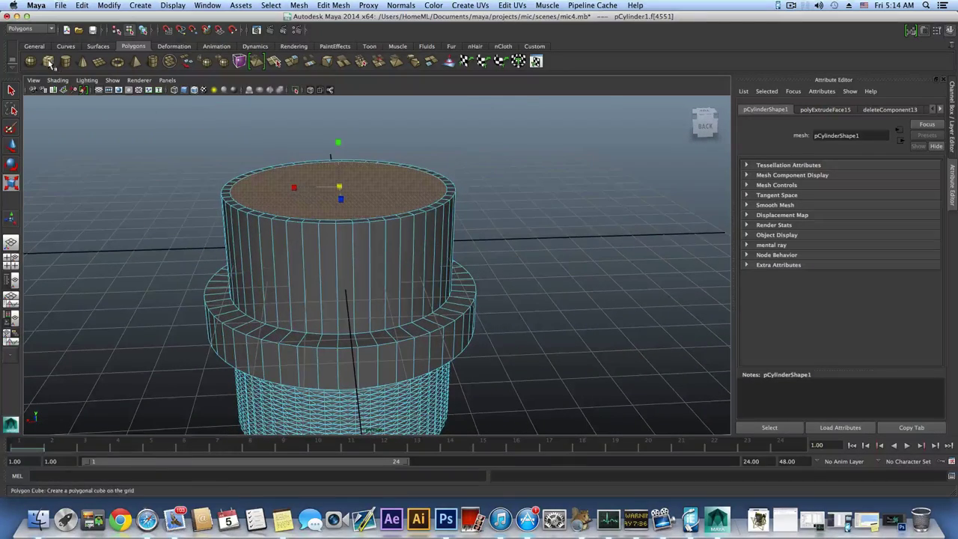
# Step: Create a polygon cube and raise it to the top face of the extruded cylinder
pyautogui.click(49, 64)
pyautogui.press('w')
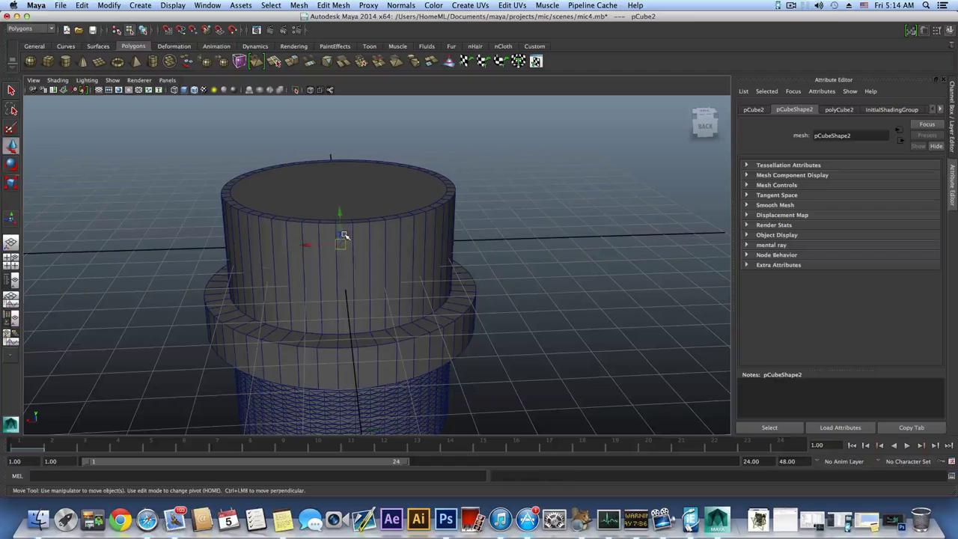
pyautogui.moveTo(345, 217)
pyautogui.mouseDown()
pyautogui.moveTo(342, 108)
pyautogui.moveTo(352, 209)
pyautogui.mouseUp()
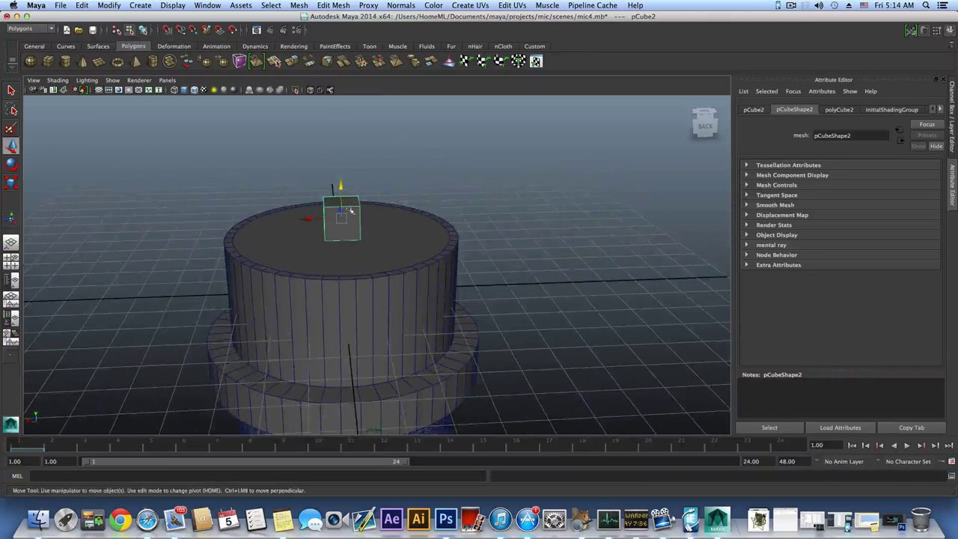
# Step: Scale the cube up uniformly to fit within the cylinder's rim and raise it so it stands on the top face
pyautogui.click(11, 182)
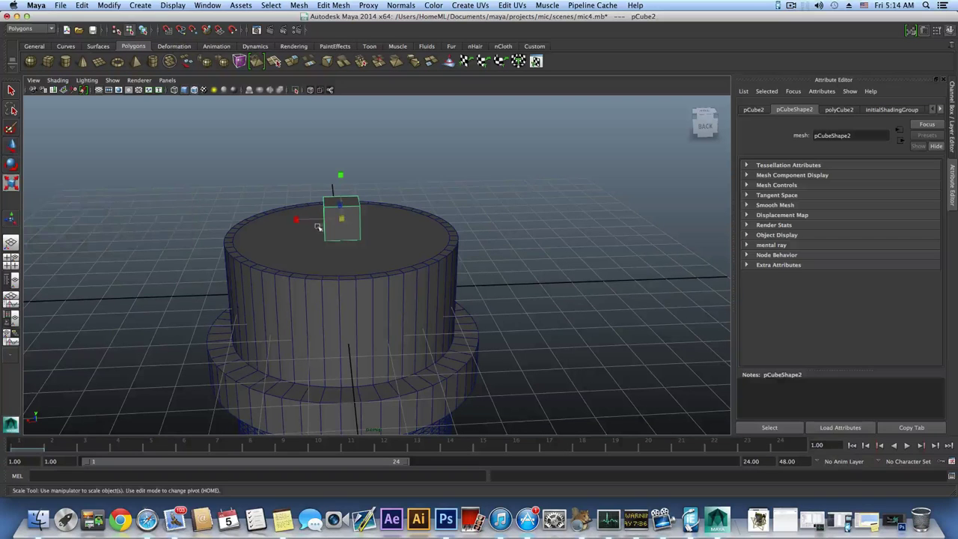
pyautogui.moveTo(340, 220); pyautogui.dragTo(429, 225)
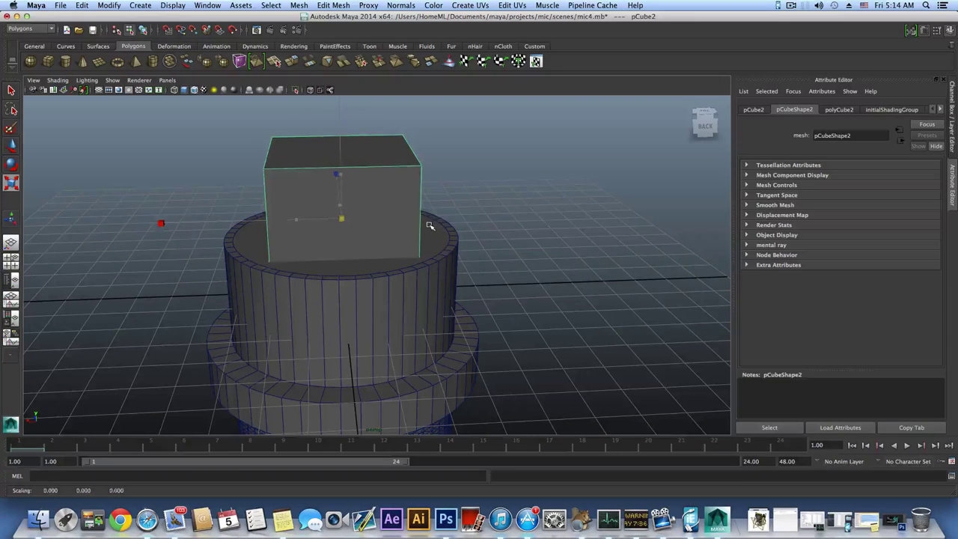
pyautogui.moveTo(320, 245)
pyautogui.keyDown('alt'); pyautogui.mouseDown()
pyautogui.moveTo(400, 239)
pyautogui.moveTo(320, 245)
pyautogui.mouseUp(); pyautogui.keyUp('alt')
pyautogui.press('w')
pyautogui.moveTo(346, 187); pyautogui.dragTo(338, 131)
pyautogui.keyDown('alt'); pyautogui.moveTo(361, 159); pyautogui.dragTo(309, 238, button='middle'); pyautogui.keyUp('alt')
pyautogui.keyDown('alt'); pyautogui.moveTo(309, 237); pyautogui.dragTo(314, 171); pyautogui.keyUp('alt')
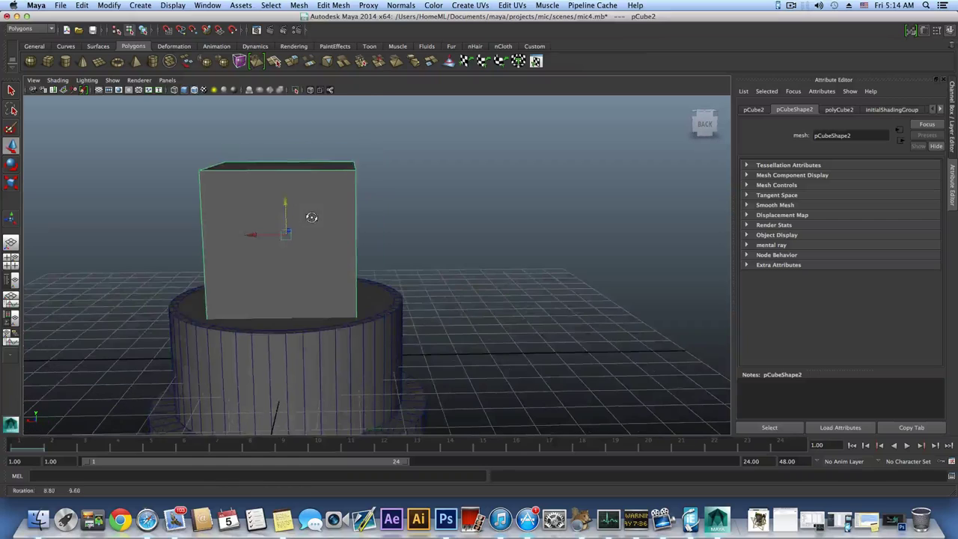
# Step: Select the box's four top vertices and raise them to make the box noticeably taller than it is wide
pyautogui.rightClick(314, 170)
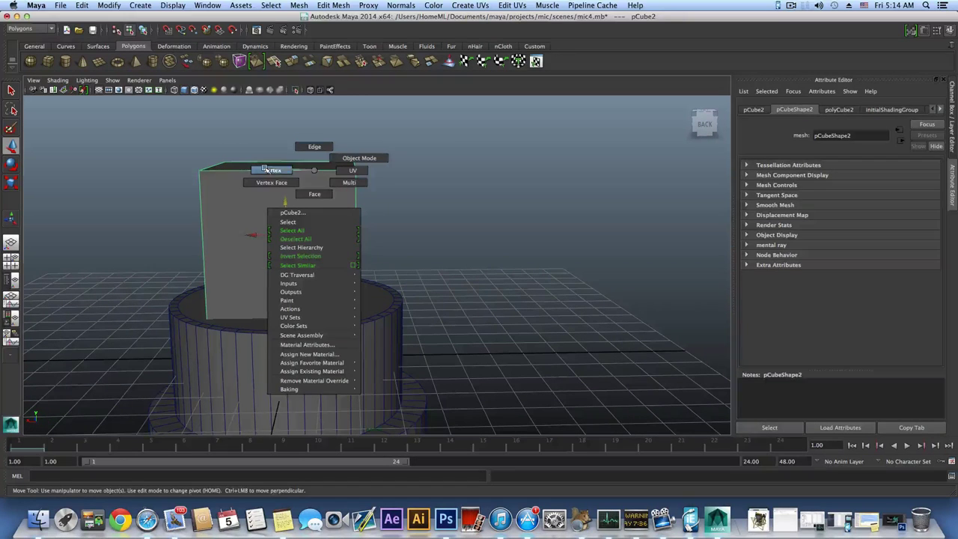
pyautogui.click(174, 138)
pyautogui.moveTo(389, 197); pyautogui.dragTo(400, 188)
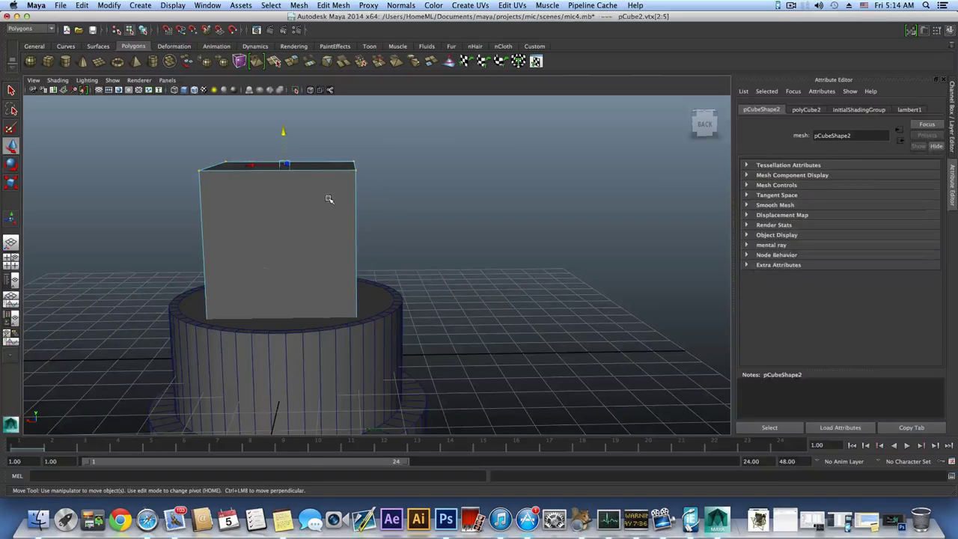
pyautogui.keyDown('alt'); pyautogui.moveTo(328, 198); pyautogui.dragTo(333, 187); pyautogui.keyUp('alt')
pyautogui.moveTo(288, 128); pyautogui.dragTo(344, 217)
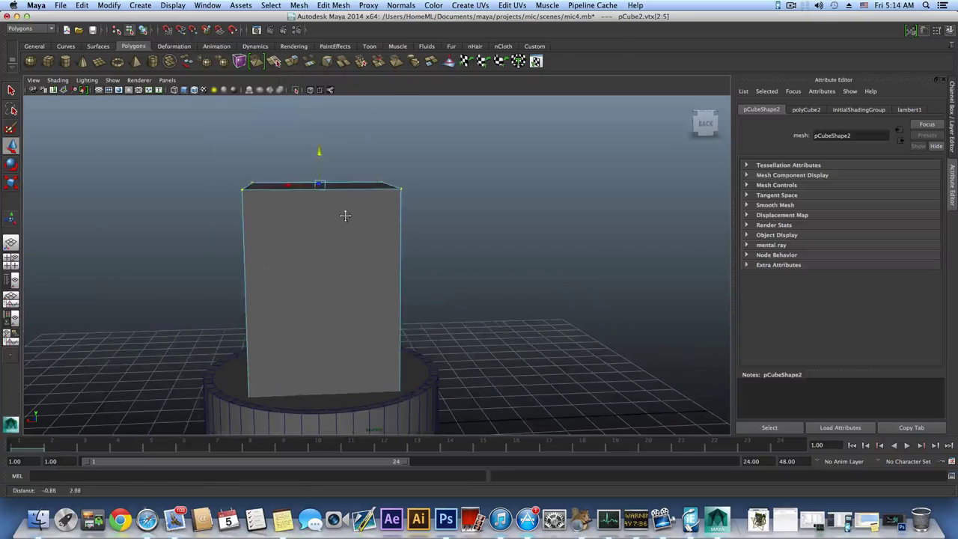
pyautogui.moveTo(318, 150); pyautogui.dragTo(318, 117)
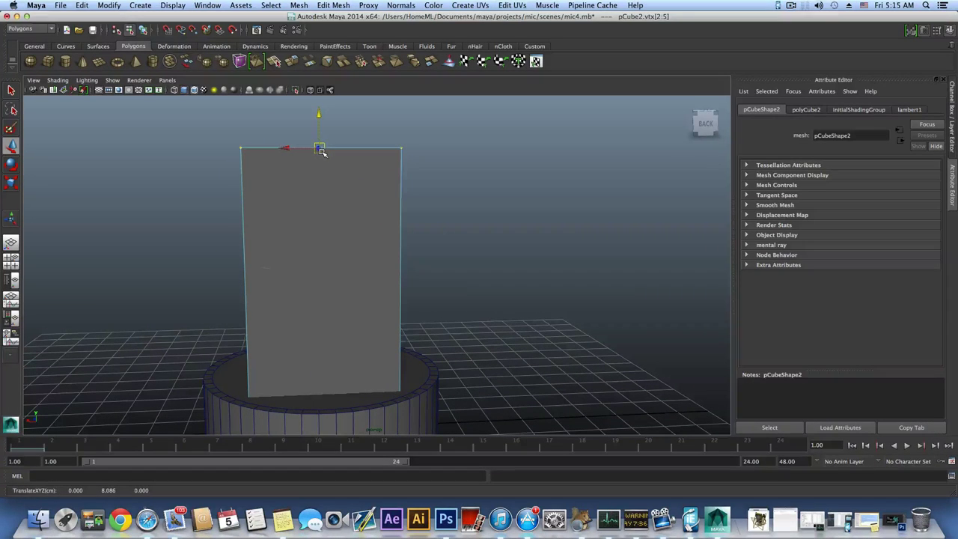
# Step: Try narrowing the box's top vertices along its width, check the taper, and undo the scaling
pyautogui.press('e')
pyautogui.press('r')
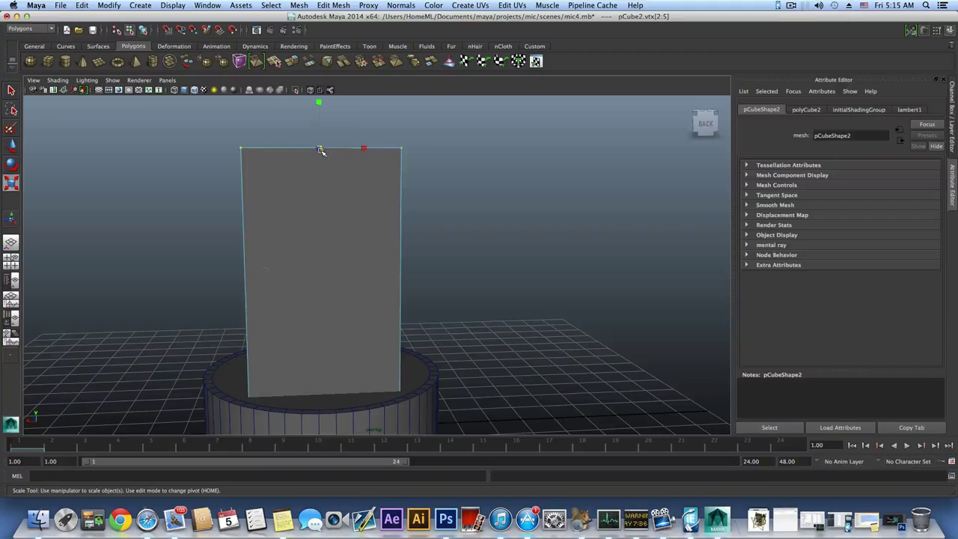
pyautogui.moveTo(363, 149); pyautogui.dragTo(355, 150)
pyautogui.keyDown('alt'); pyautogui.moveTo(356, 149); pyautogui.dragTo(368, 195); pyautogui.keyUp('alt')
pyautogui.press('F8')
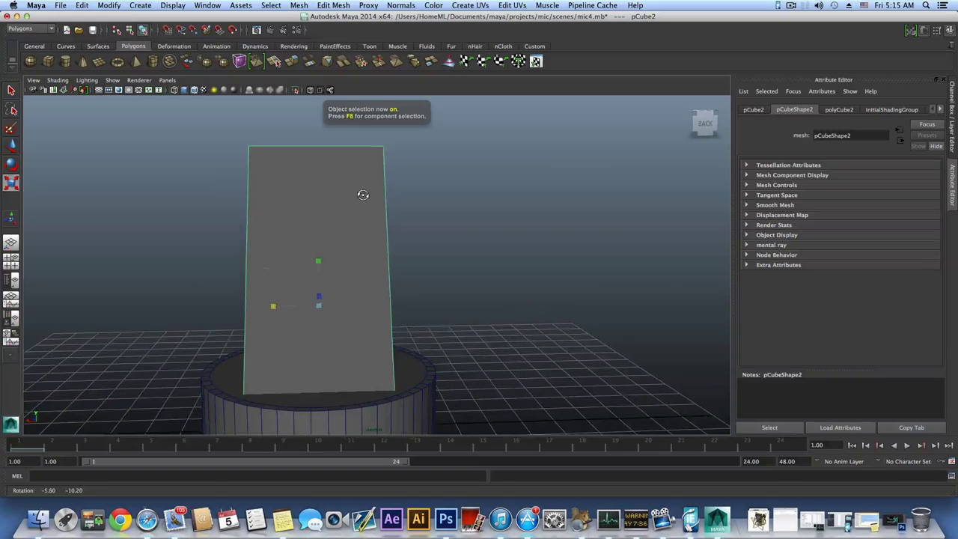
pyautogui.keyDown('alt'); pyautogui.moveTo(364, 195); pyautogui.dragTo(345, 215); pyautogui.keyUp('alt')
pyautogui.press('z')
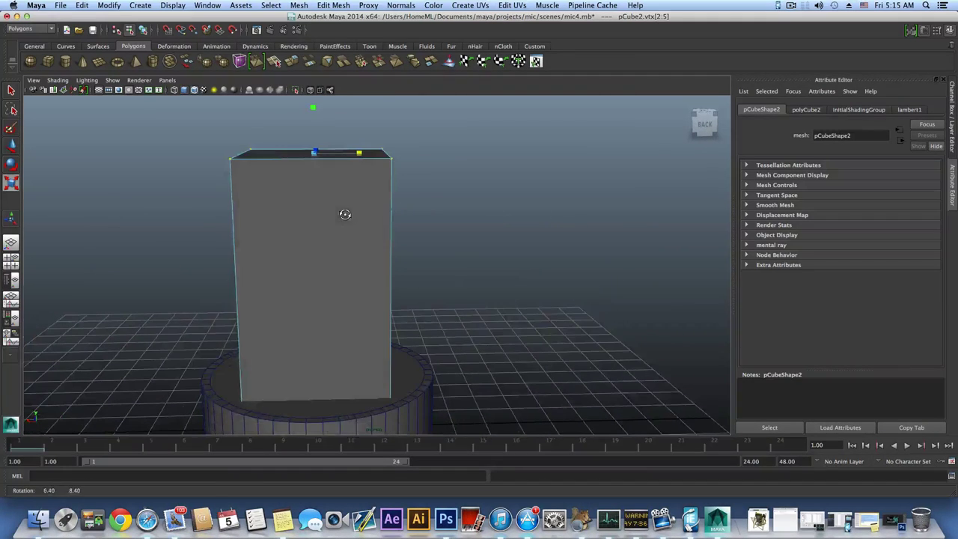
# Step: Scale the box's four top vertices slightly inward along its width to give it a subtle taper
pyautogui.moveTo(360, 152); pyautogui.dragTo(394, 209)
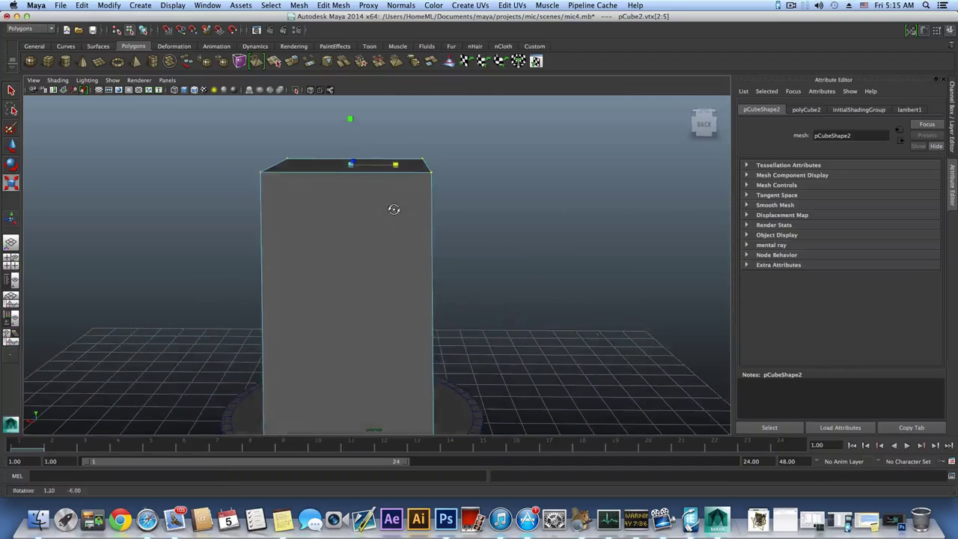
pyautogui.moveTo(395, 164); pyautogui.dragTo(392, 164)
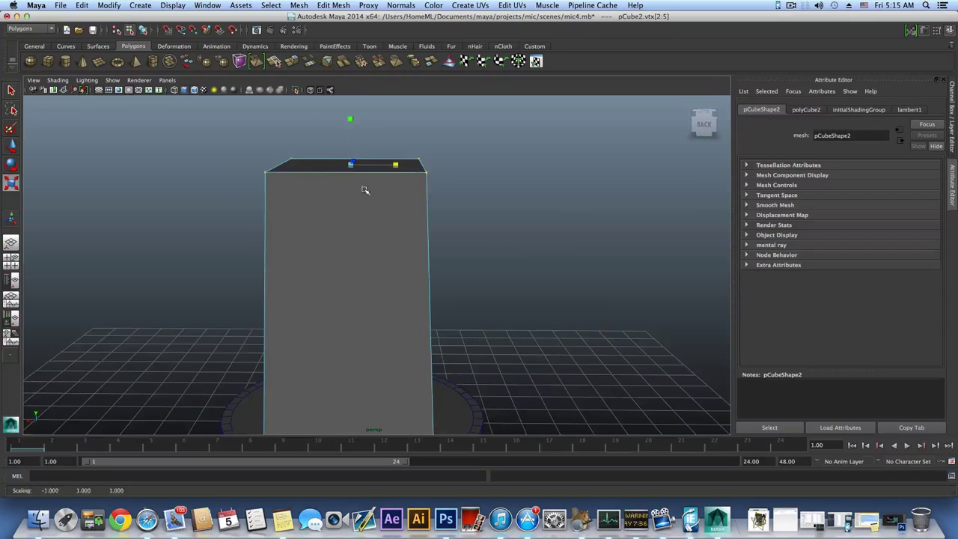
pyautogui.keyDown('alt'); pyautogui.moveTo(365, 206); pyautogui.dragTo(357, 182, button='middle'); pyautogui.keyUp('alt')
pyautogui.keyDown('alt'); pyautogui.moveTo(357, 182); pyautogui.dragTo(424, 178); pyautogui.keyUp('alt')
pyautogui.keyDown('alt'); pyautogui.moveTo(412, 181); pyautogui.dragTo(336, 231, button='middle'); pyautogui.keyUp('alt')
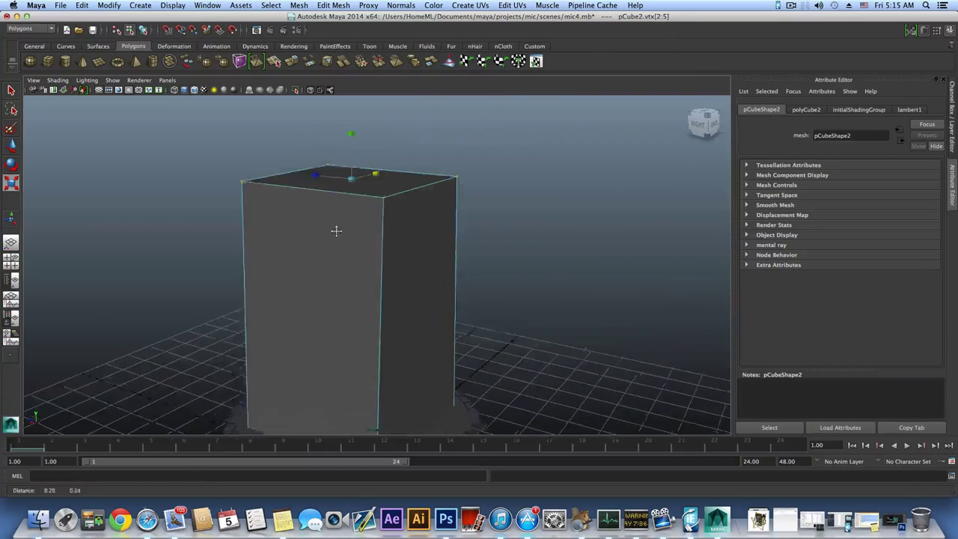
pyautogui.moveTo(336, 230)
pyautogui.keyDown('alt'); pyautogui.mouseDown()
pyautogui.moveTo(374, 229)
pyautogui.moveTo(349, 227)
pyautogui.mouseUp(); pyautogui.keyUp('alt')
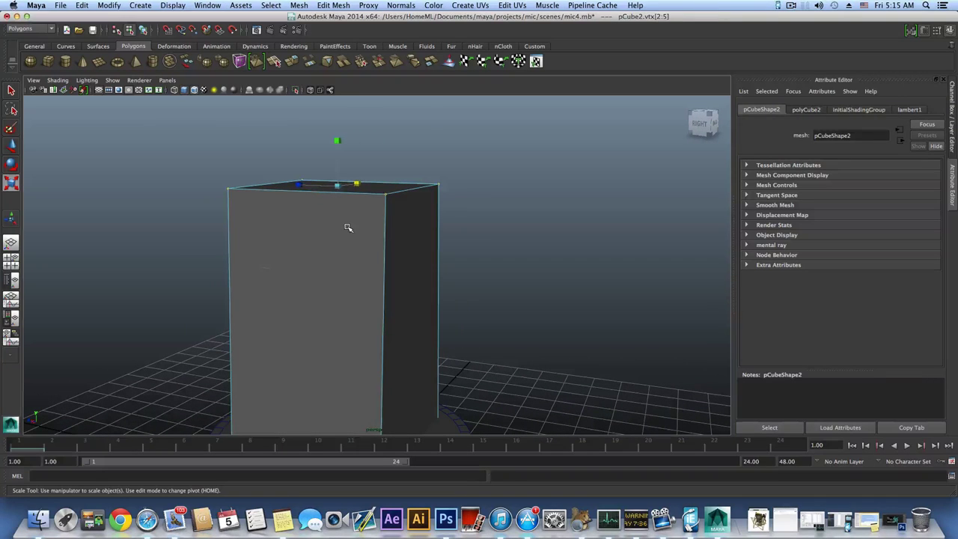
# Step: Select a top edge on the box's side and split its edge ring to add a centre loop
pyautogui.press('F8')
pyautogui.moveTo(349, 221); pyautogui.dragTo(350, 197, button='right')
pyautogui.click(341, 193)
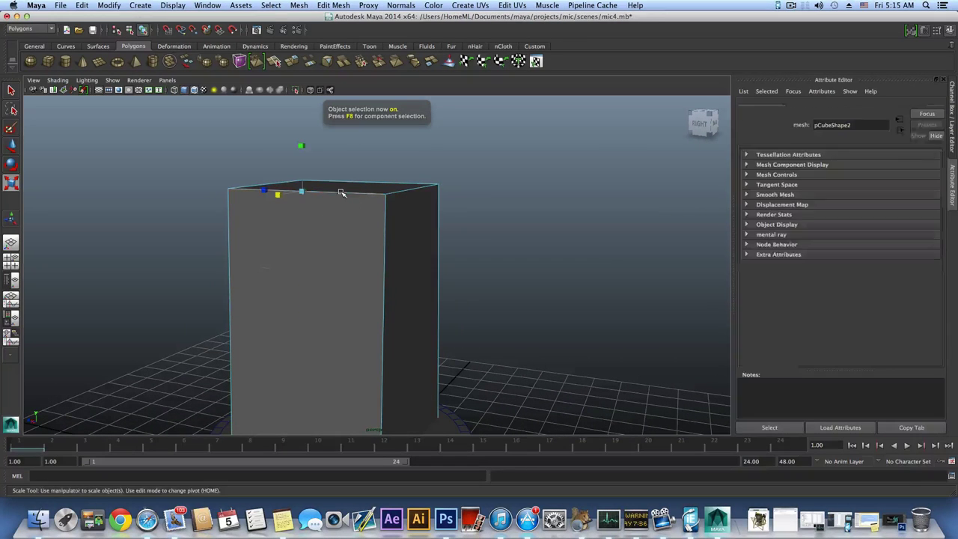
pyautogui.keyDown('alt'); pyautogui.moveTo(333, 211); pyautogui.dragTo(382, 201); pyautogui.keyUp('alt')
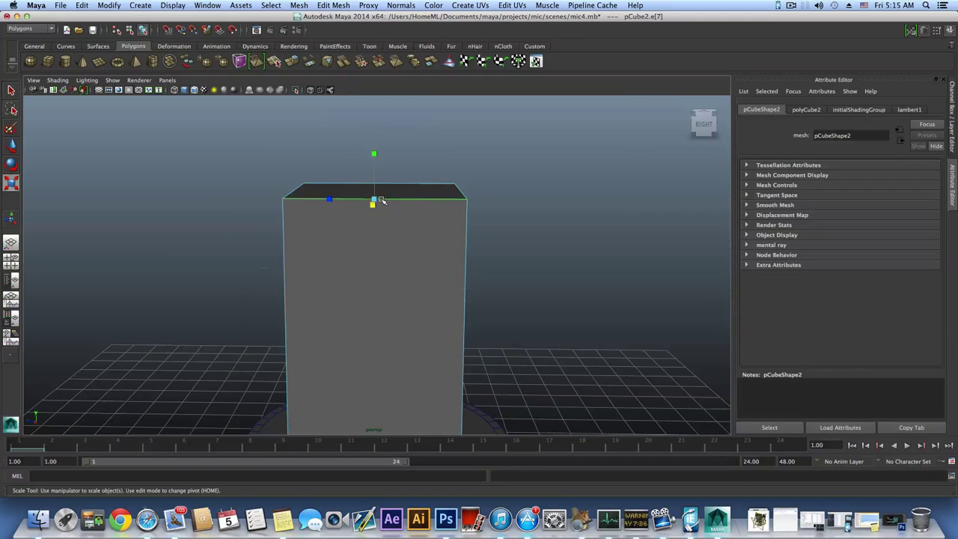
pyautogui.keyDown('ctrl'); pyautogui.rightClick(381, 200); pyautogui.keyUp('ctrl')
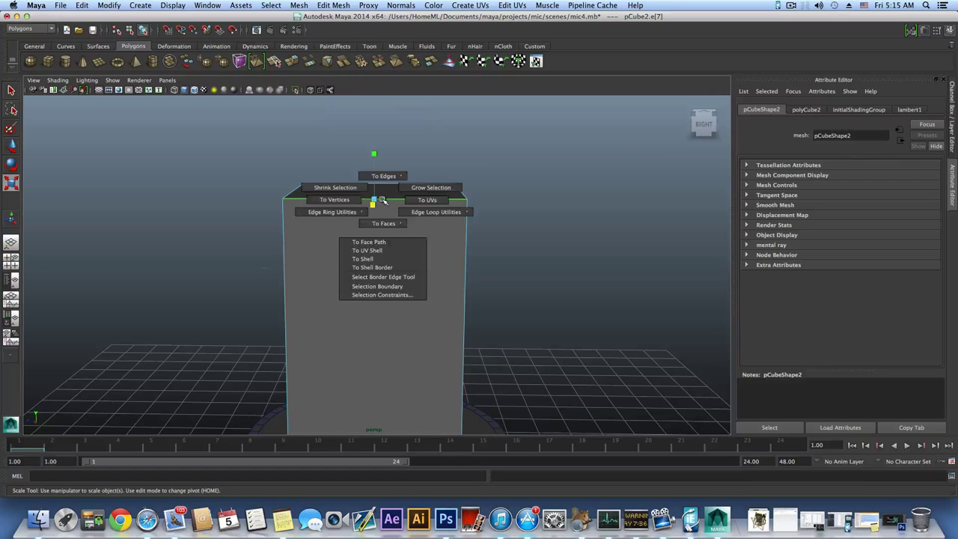
pyautogui.moveTo(331, 212)
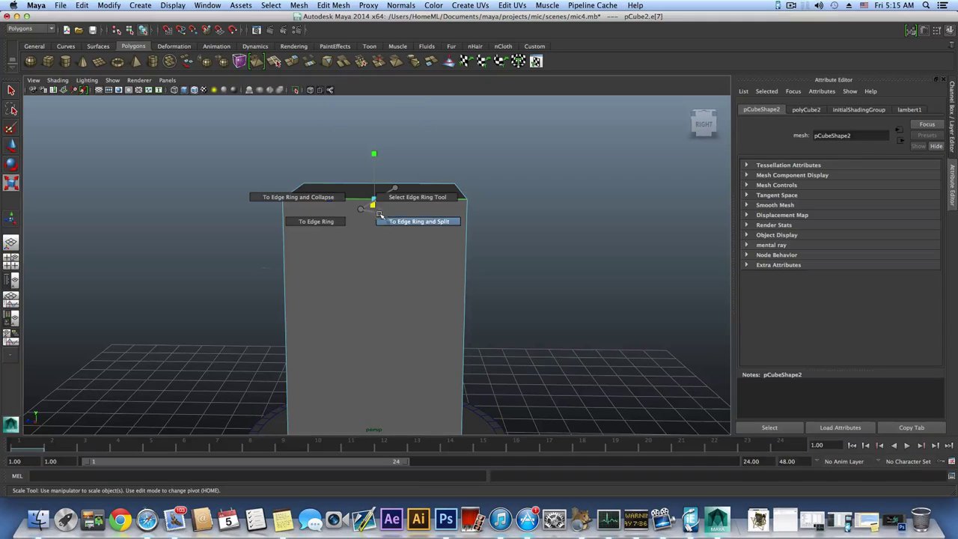
pyautogui.keyDown('ctrl'); pyautogui.moveTo(390, 219); pyautogui.dragTo(392, 219, button='right'); pyautogui.keyUp('ctrl')
pyautogui.keyDown('alt'); pyautogui.moveTo(392, 219); pyautogui.dragTo(381, 226); pyautogui.keyUp('alt')
# Step: Select the perpendicular top edge and split its edge ring to add a second centre loop crossing the first
pyautogui.keyDown('alt'); pyautogui.moveTo(300, 162); pyautogui.dragTo(316, 199); pyautogui.keyUp('alt')
pyautogui.click(270, 207)
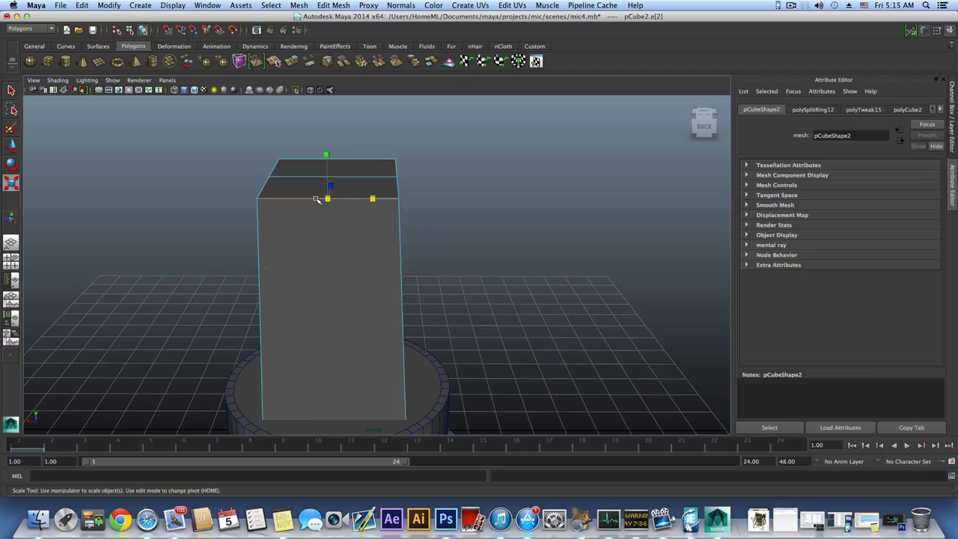
pyautogui.keyDown('ctrl'); pyautogui.moveTo(315, 199); pyautogui.dragTo(316, 223, button='right'); pyautogui.keyUp('ctrl')
pyautogui.keyDown('alt'); pyautogui.moveTo(321, 218); pyautogui.dragTo(359, 196); pyautogui.keyUp('alt')
# Step: Add offset edge loops on both sides of a centre loop, close to the box's corners, and preview the smoothed shape
pyautogui.click(333, 5)
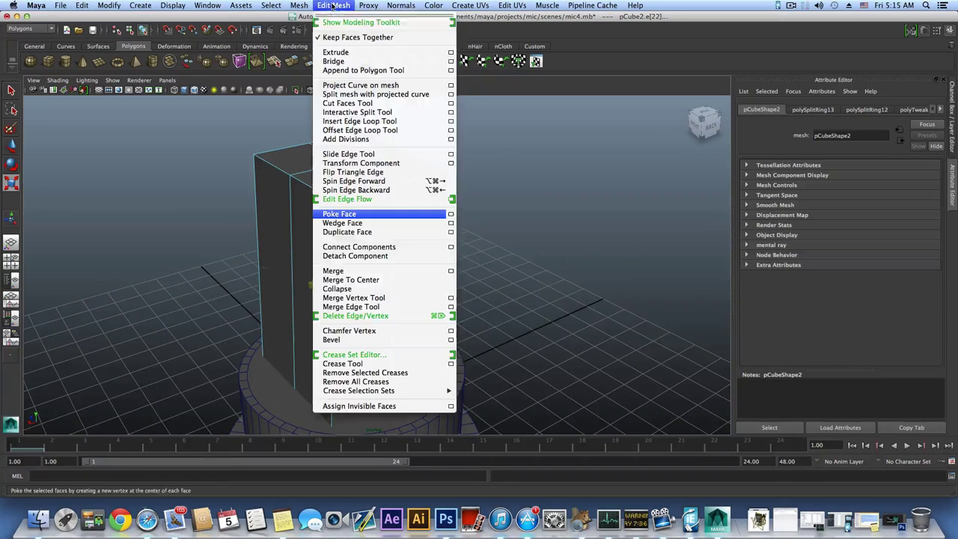
pyautogui.click(359, 120)
pyautogui.moveTo(378, 176)
pyautogui.keyDown('alt'); pyautogui.mouseDown()
pyautogui.moveTo(423, 152)
pyautogui.moveTo(379, 190)
pyautogui.mouseUp(); pyautogui.keyUp('alt')
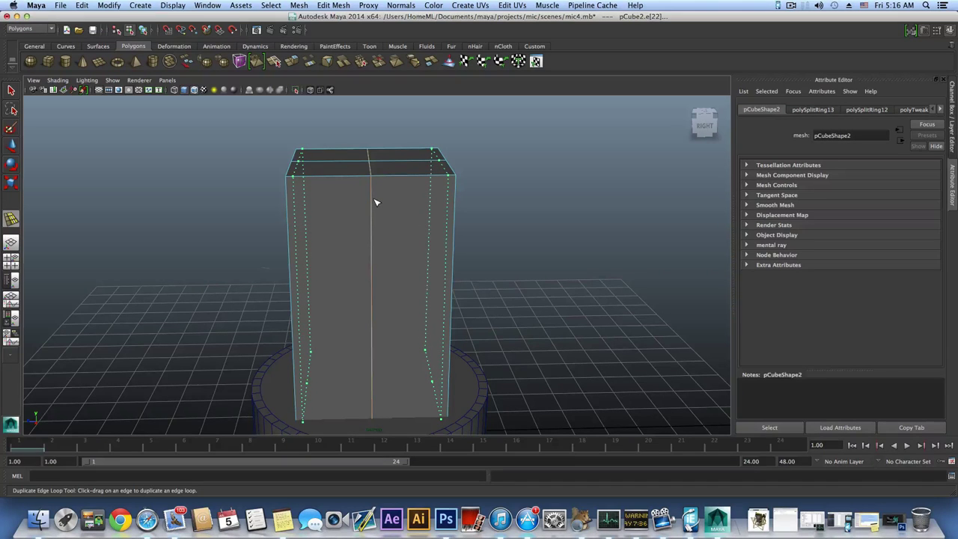
pyautogui.moveTo(376, 202); pyautogui.dragTo(294, 180)
pyautogui.press('3')
pyautogui.press('1')
pyautogui.press('3')
pyautogui.press('1')
pyautogui.press('F8')
pyautogui.press('F8')
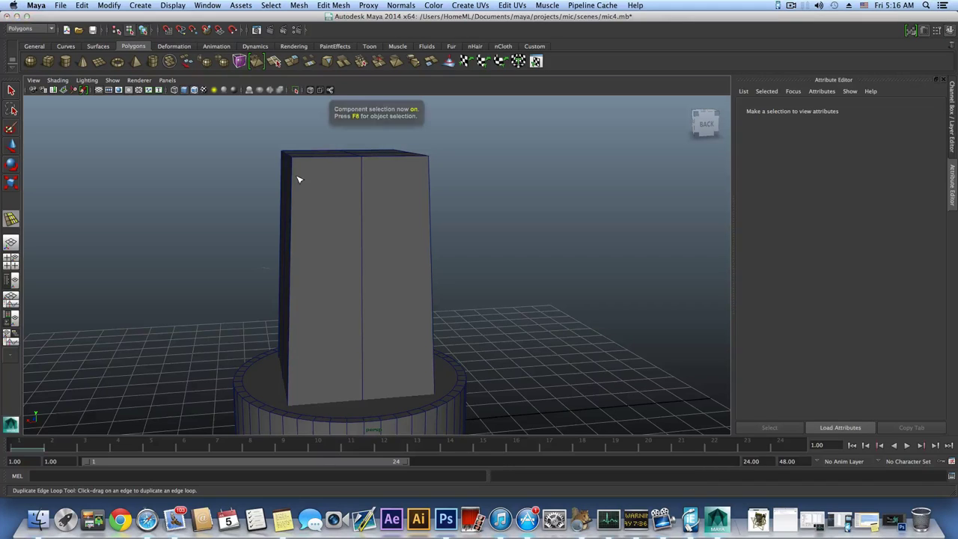
# Step: Select the tapered box and start the Insert Edge Loop tool with its settings displayed
pyautogui.click(297, 180)
pyautogui.keyDown('shift'); pyautogui.rightClick(318, 180); pyautogui.keyUp('shift')
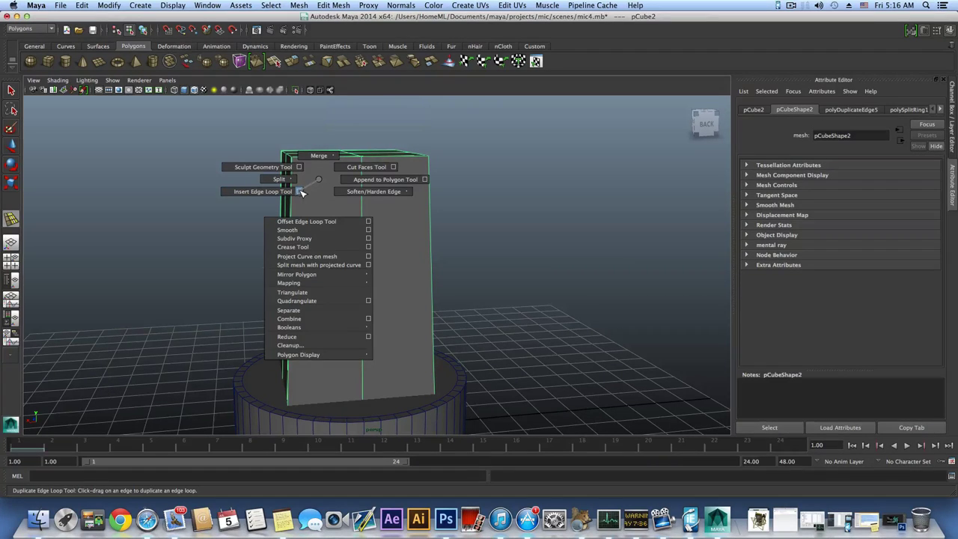
pyautogui.click(299, 193)
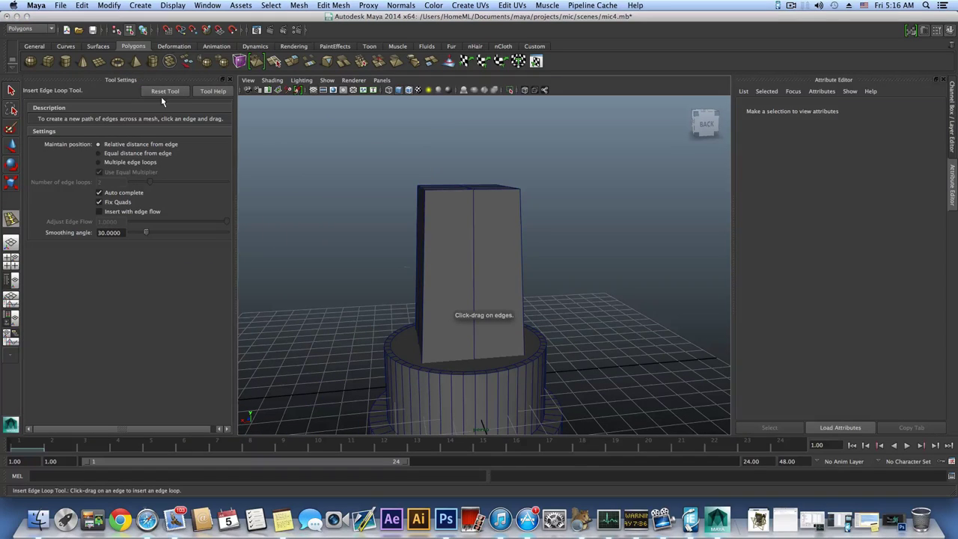
# Step: Try inserting an edge loop on the box's front, preview it smoothed, and undo the insertion
pyautogui.moveTo(427, 218)
pyautogui.mouseDown()
pyautogui.moveTo(427, 207)
pyautogui.moveTo(470, 210)
pyautogui.moveTo(487, 242)
pyautogui.moveTo(441, 237)
pyautogui.moveTo(444, 219)
pyautogui.mouseUp()
pyautogui.press('3')
pyautogui.press('1')
pyautogui.press('z')
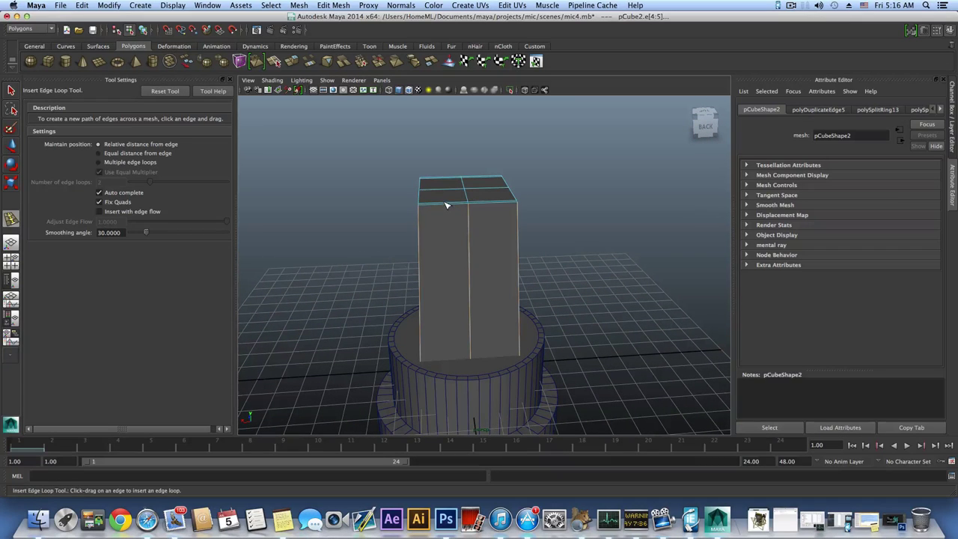
# Step: Insert two vertical edge loops on the box, one midway between the centre loop and each side
pyautogui.click(446, 205)
pyautogui.click(493, 205)
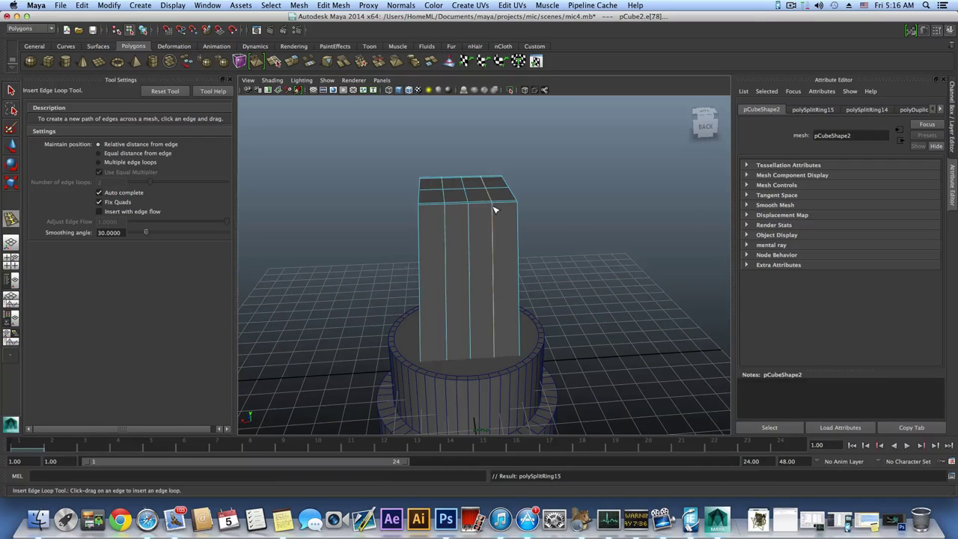
# Step: Show the box's smooth preview and insert a horizontal edge loop close to its base
pyautogui.press('3')
pyautogui.keyDown('alt'); pyautogui.moveTo(481, 225); pyautogui.dragTo(458, 217); pyautogui.keyUp('alt')
pyautogui.moveTo(492, 335); pyautogui.dragTo(494, 360)
pyautogui.keyDown('alt'); pyautogui.moveTo(479, 325); pyautogui.dragTo(558, 316); pyautogui.keyUp('alt')
pyautogui.click(791, 6)
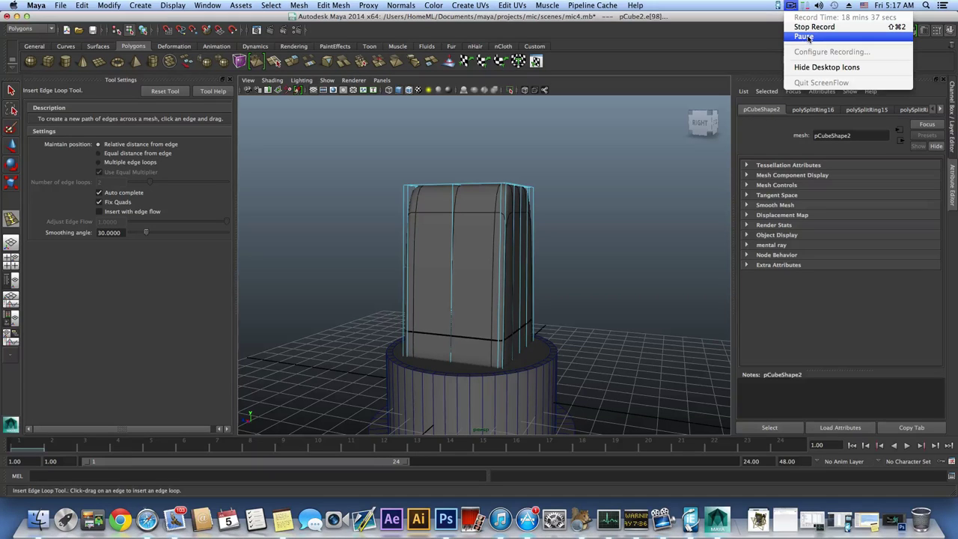
pyautogui.click(804, 37)
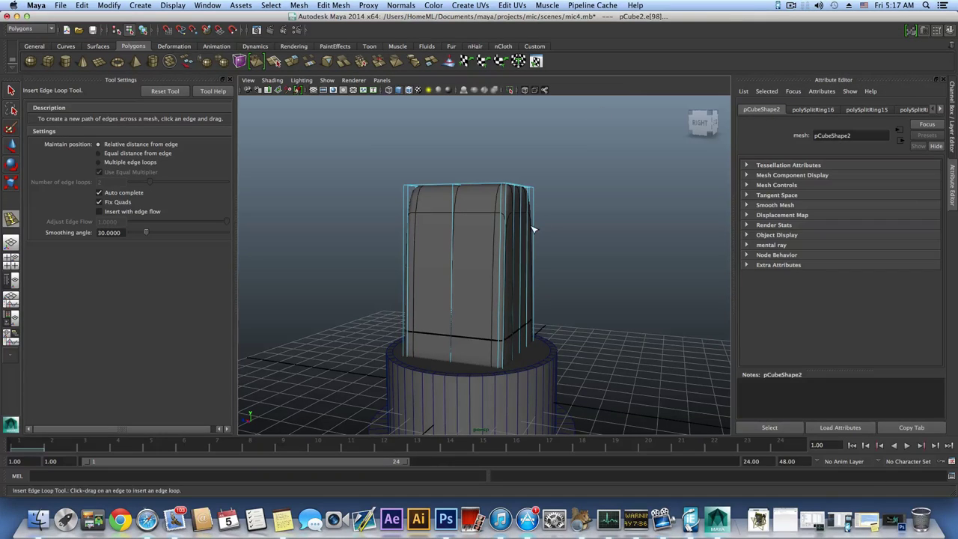
# Step: Return to object mode, select the box and raise it clear of the cylinder to about Y 5.3 cm
pyautogui.keyDown('alt'); pyautogui.moveTo(533, 229); pyautogui.dragTo(466, 230); pyautogui.keyUp('alt')
pyautogui.press('F8')
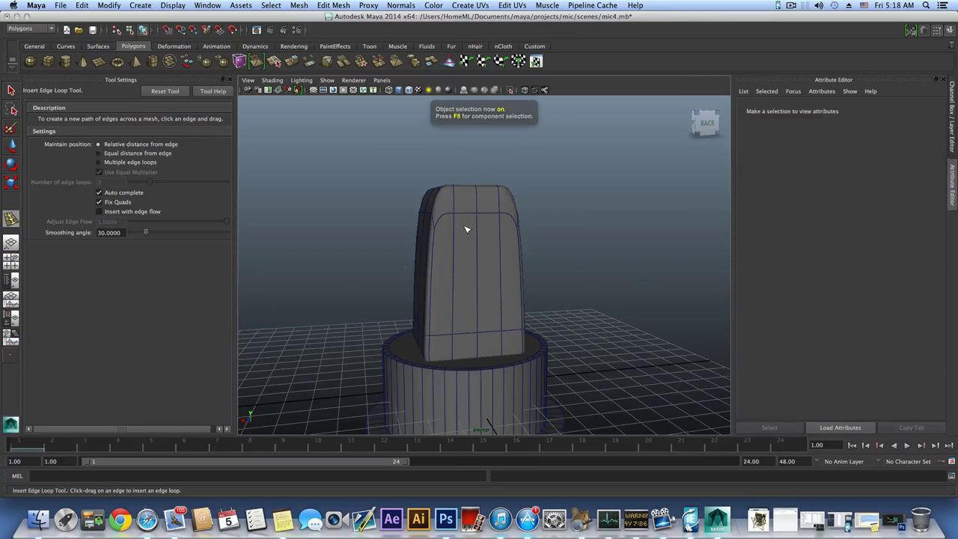
pyautogui.press('q')
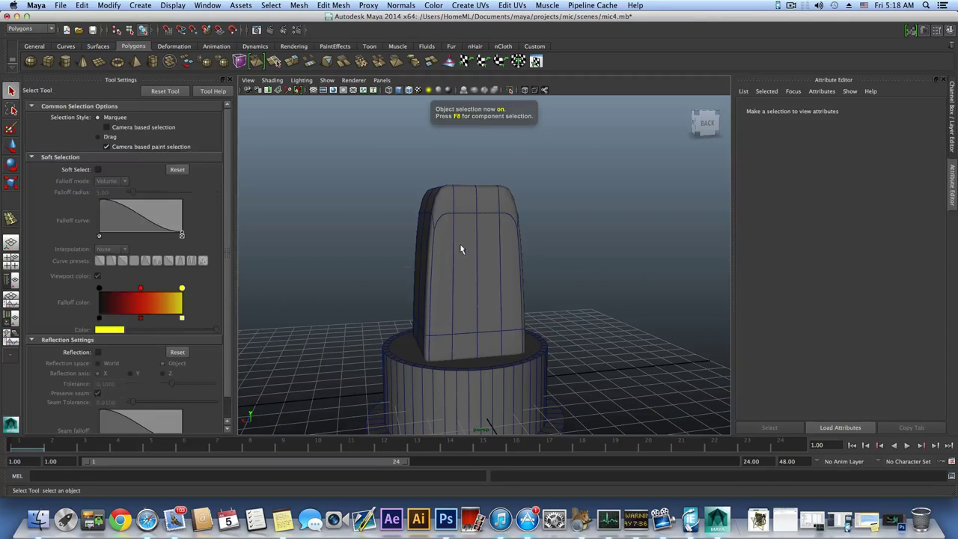
pyautogui.click(443, 241)
pyautogui.press('w')
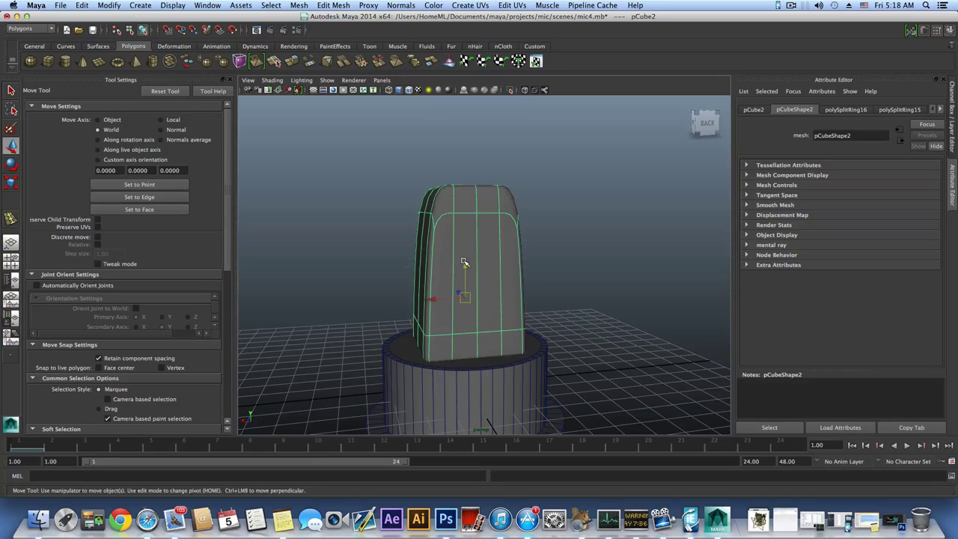
pyautogui.moveTo(464, 262); pyautogui.dragTo(451, 216)
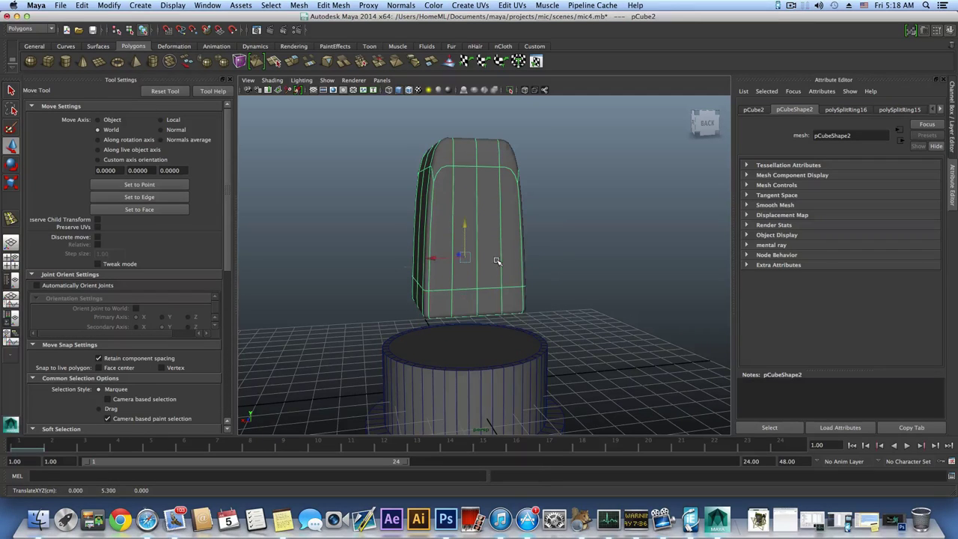
# Step: Select the box's bottom vertices and lower them to about Y 2.46 cm to lengthen the box
pyautogui.moveTo(497, 262); pyautogui.dragTo(459, 271, button='right')
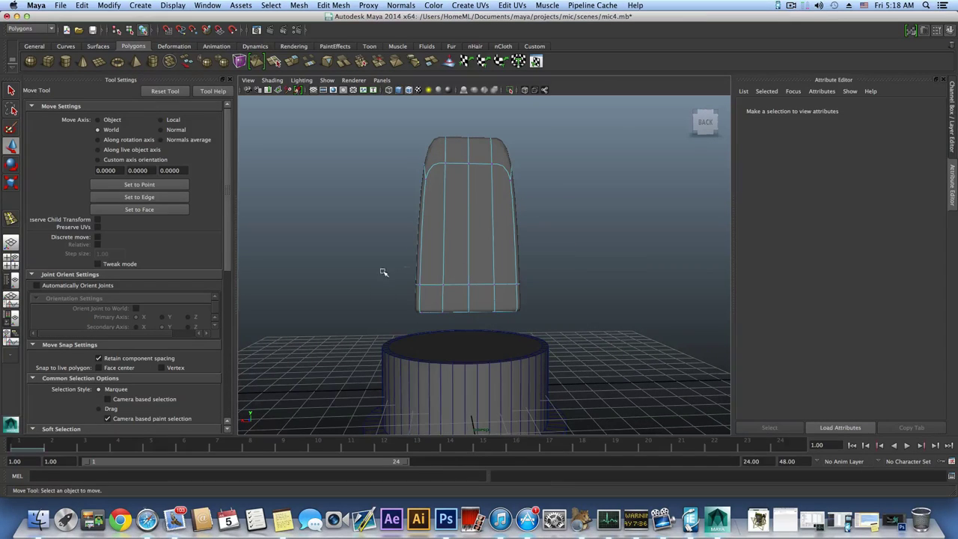
pyautogui.moveTo(562, 325); pyautogui.dragTo(562, 325)
pyautogui.moveTo(467, 270); pyautogui.dragTo(470, 294)
pyautogui.press('F8')
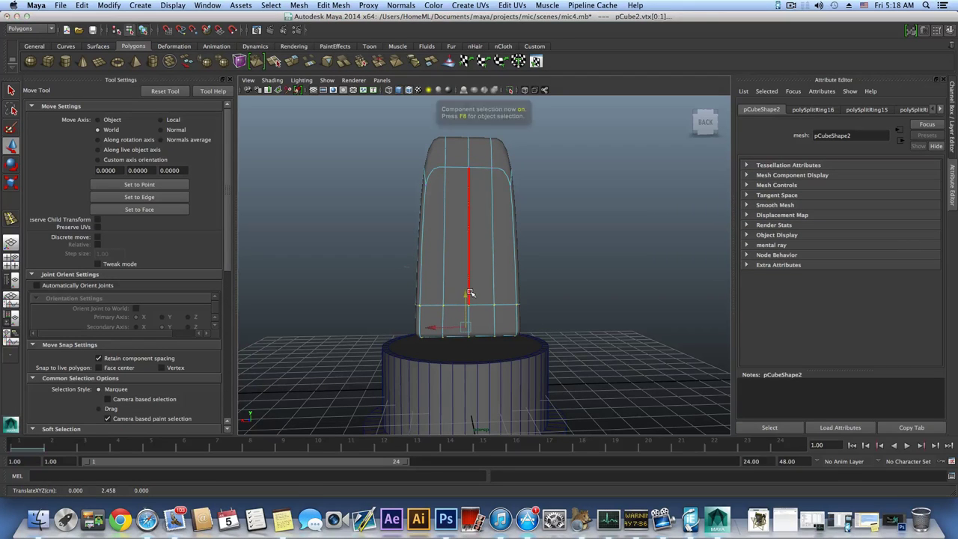
# Step: Insert a horizontal edge loop around the upper part of the unsmoothed box and check it in smooth preview
pyautogui.keyDown('alt'); pyautogui.moveTo(465, 256); pyautogui.dragTo(442, 226); pyautogui.keyUp('alt')
pyautogui.press('1')
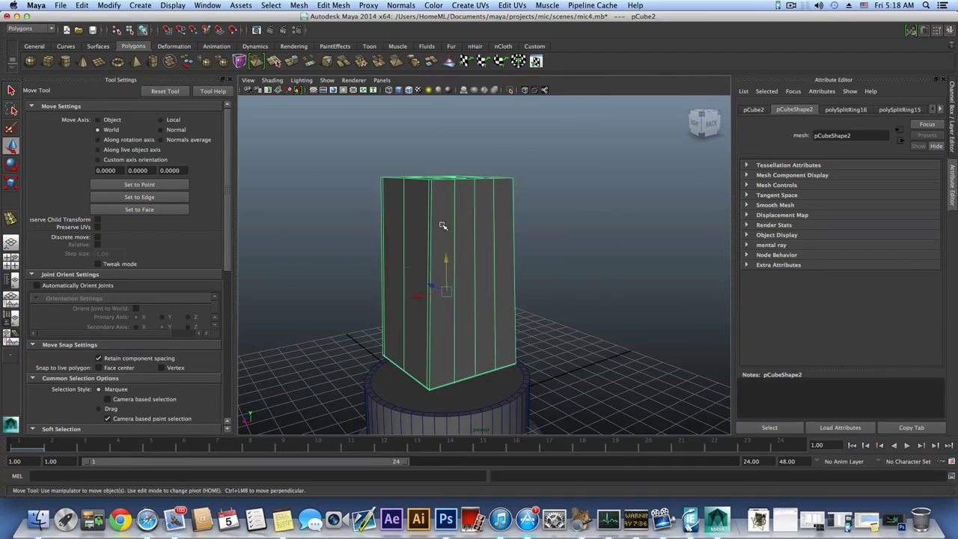
pyautogui.keyDown('shift'); pyautogui.moveTo(441, 216); pyautogui.dragTo(419, 217, button='right'); pyautogui.keyUp('shift')
pyautogui.moveTo(434, 214)
pyautogui.mouseDown()
pyautogui.moveTo(442, 224)
pyautogui.moveTo(433, 218)
pyautogui.moveTo(449, 217)
pyautogui.moveTo(448, 238)
pyautogui.moveTo(449, 214)
pyautogui.moveTo(429, 216)
pyautogui.mouseUp()
pyautogui.press('3')
pyautogui.press('1')
pyautogui.press('w')
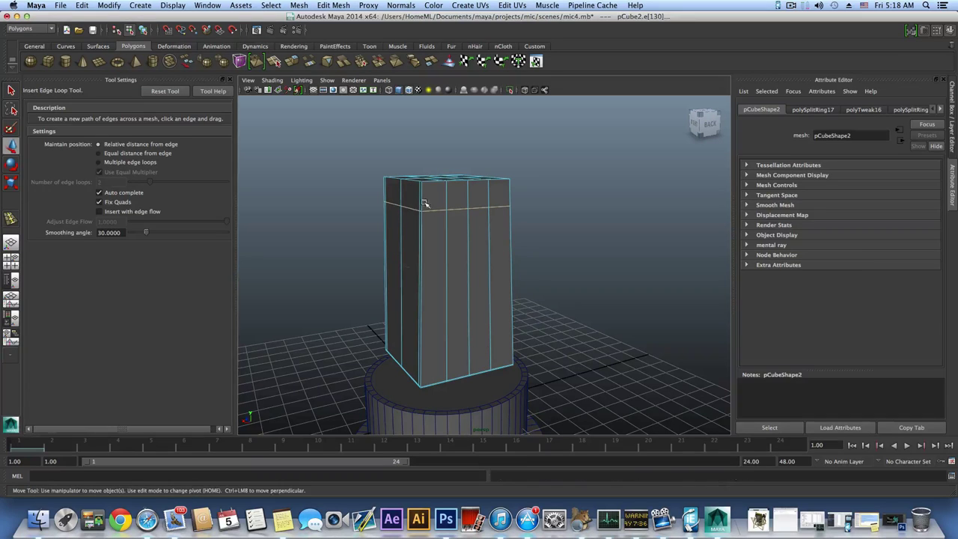
pyautogui.moveTo(443, 170); pyautogui.dragTo(410, 204)
pyautogui.press('z')
# Step: Slide the horizontal edge loop down to the box's mid-height using smooth preview, and restore the unsmoothed display in object mode
pyautogui.keyDown('shift'); pyautogui.rightClick(426, 207); pyautogui.keyUp('shift')
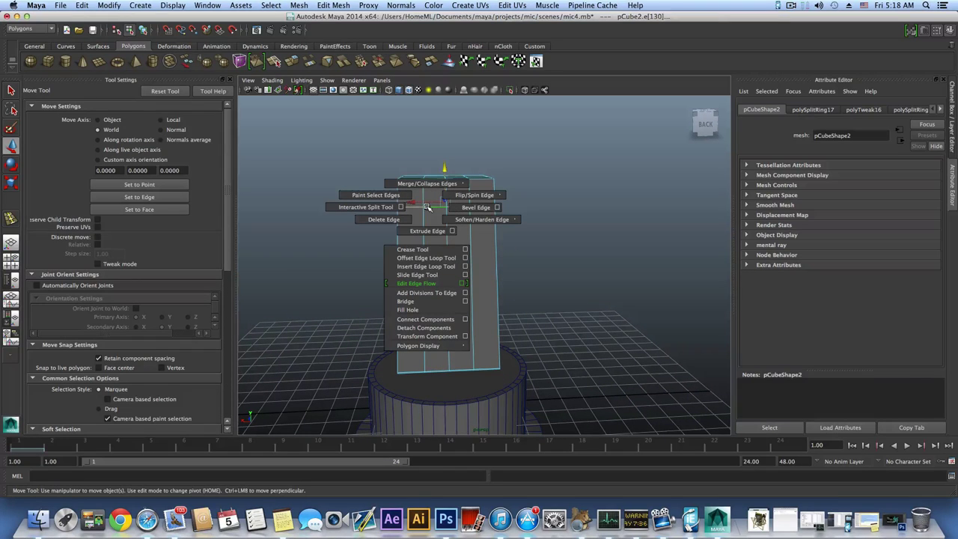
pyautogui.click(418, 275)
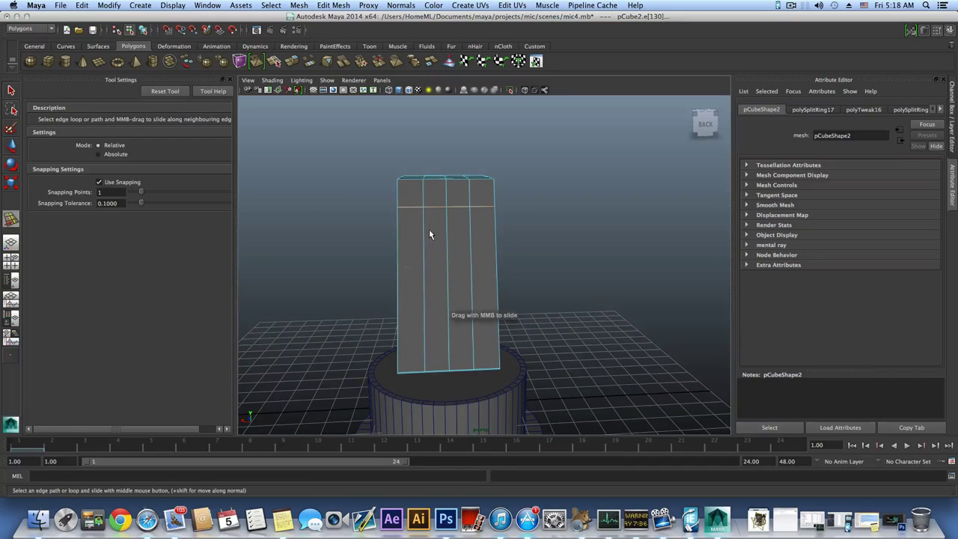
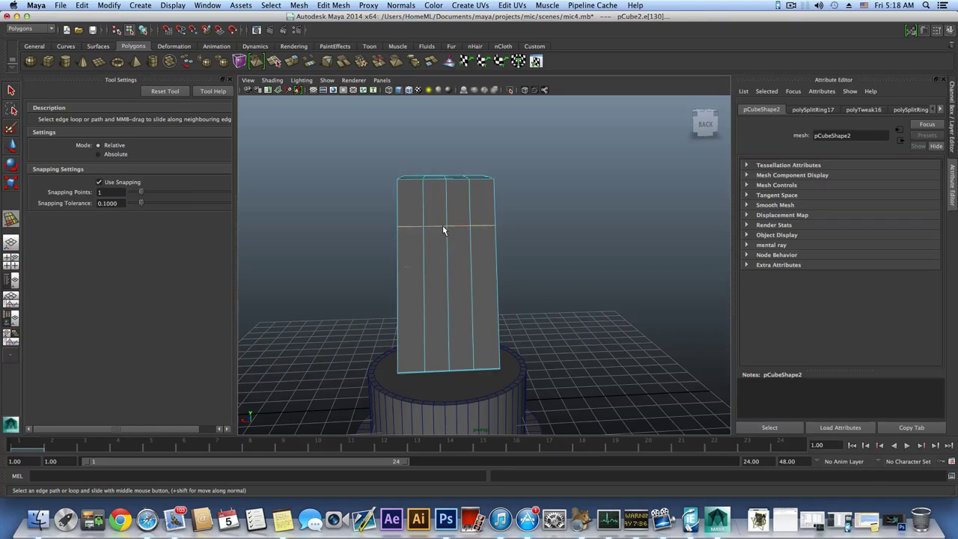
pyautogui.moveTo(444, 230)
pyautogui.keyDown('alt'); pyautogui.mouseDown()
pyautogui.moveTo(442, 223)
pyautogui.moveTo(478, 222)
pyautogui.moveTo(471, 218)
pyautogui.moveTo(509, 221)
pyautogui.moveTo(497, 225)
pyautogui.moveTo(509, 209)
pyautogui.moveTo(419, 220)
pyautogui.moveTo(440, 219)
pyautogui.moveTo(434, 214)
pyautogui.moveTo(430, 229)
pyautogui.moveTo(447, 230)
pyautogui.mouseUp(); pyautogui.keyUp('alt')
pyautogui.press('3')
pyautogui.moveTo(447, 230); pyautogui.dragTo(466, 243, button='middle')
pyautogui.moveTo(466, 243)
pyautogui.keyDown('alt'); pyautogui.mouseDown()
pyautogui.moveTo(576, 253)
pyautogui.moveTo(590, 244)
pyautogui.moveTo(462, 240)
pyautogui.moveTo(470, 239)
pyautogui.mouseUp(); pyautogui.keyUp('alt')
pyautogui.press('F8')
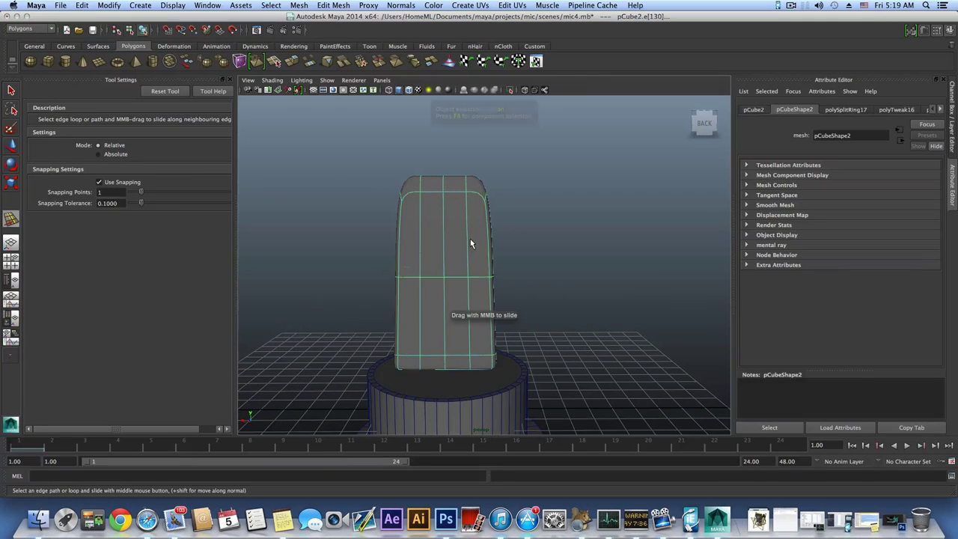
pyautogui.press('1')
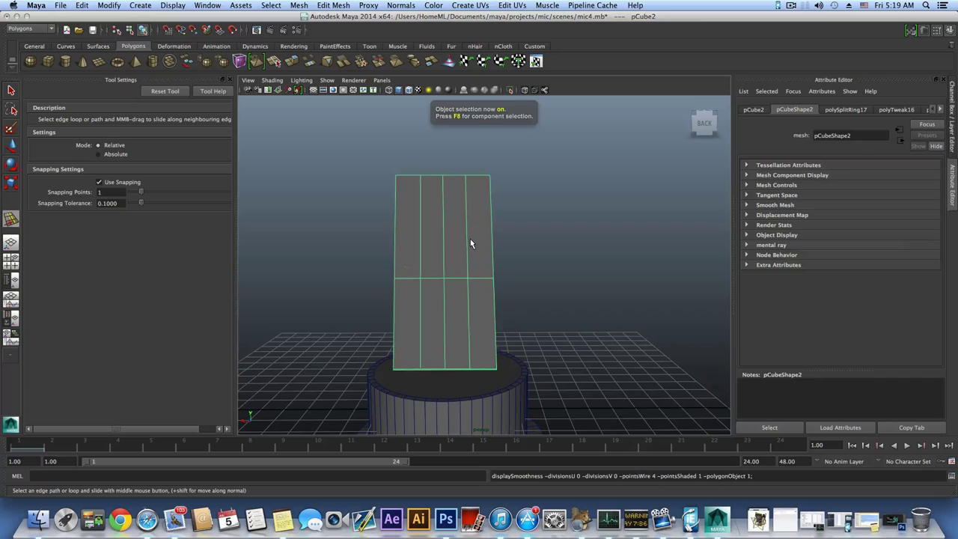
pyautogui.moveTo(458, 208)
pyautogui.keyDown('alt'); pyautogui.mouseDown()
pyautogui.moveTo(464, 231)
pyautogui.moveTo(454, 214)
pyautogui.moveTo(462, 207)
pyautogui.mouseUp(); pyautogui.keyUp('alt')
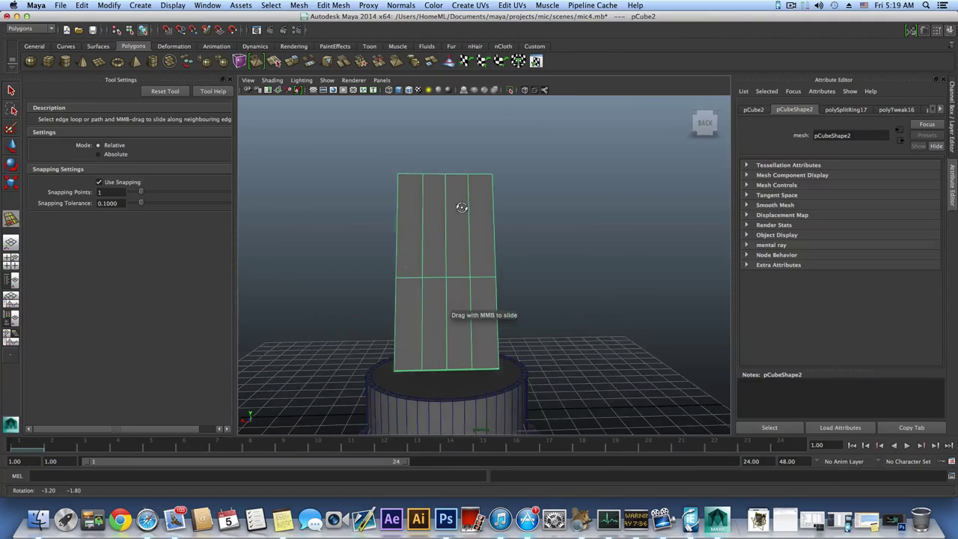
pyautogui.click(710, 127)
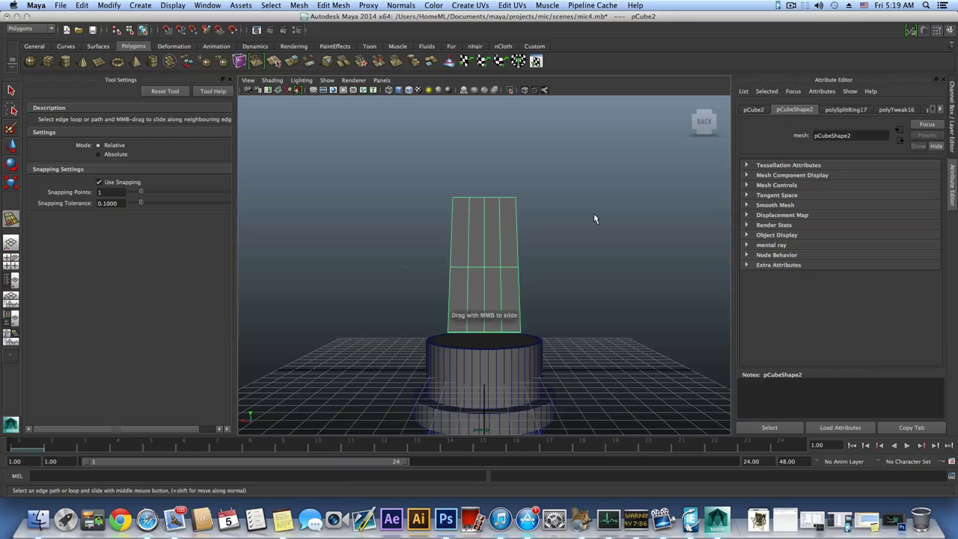
pyautogui.keyDown('alt'); pyautogui.moveTo(593, 215); pyautogui.dragTo(534, 251); pyautogui.keyUp('alt')
pyautogui.keyDown('alt'); pyautogui.moveTo(539, 244); pyautogui.dragTo(572, 258); pyautogui.keyUp('alt')
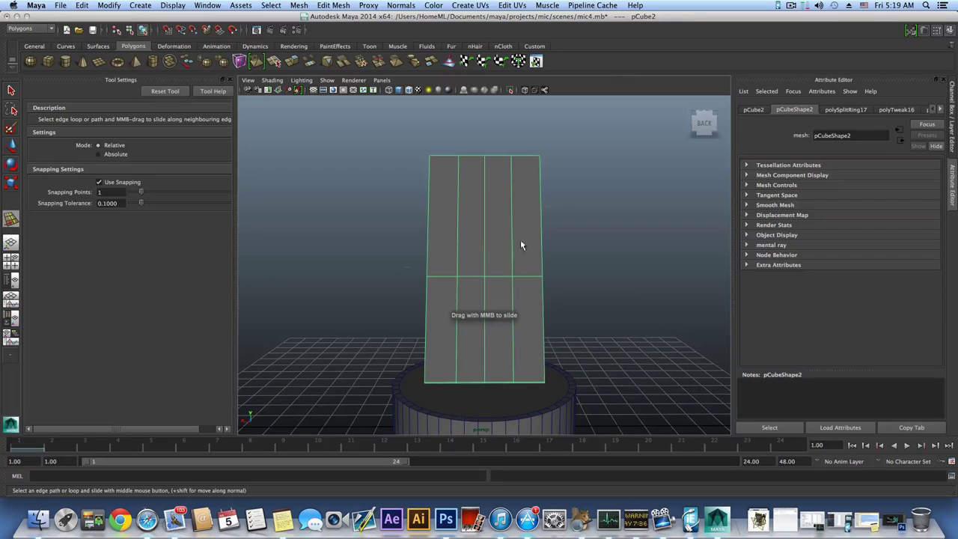
pyautogui.moveTo(506, 229); pyautogui.dragTo(502, 204, button='right')
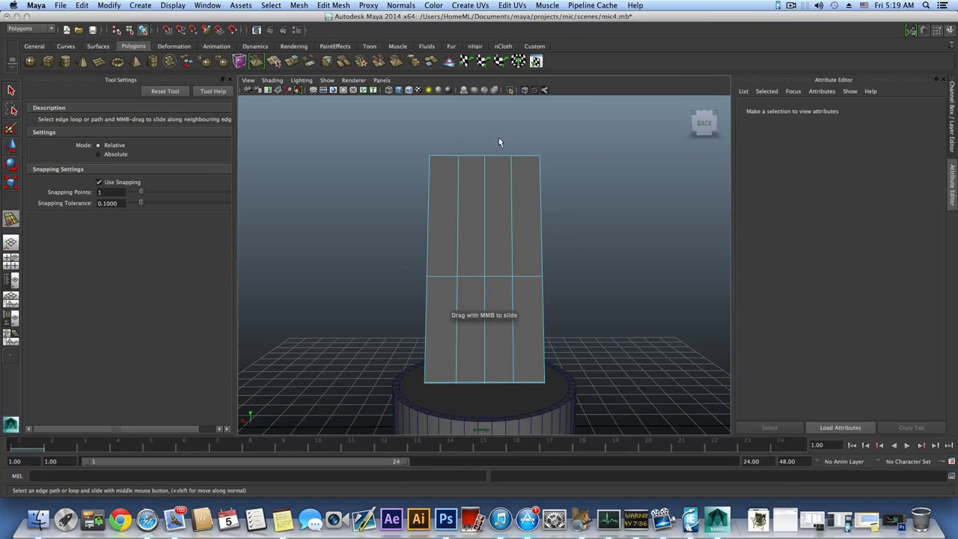
pyautogui.moveTo(498, 141); pyautogui.dragTo(554, 395)
pyautogui.click(504, 310)
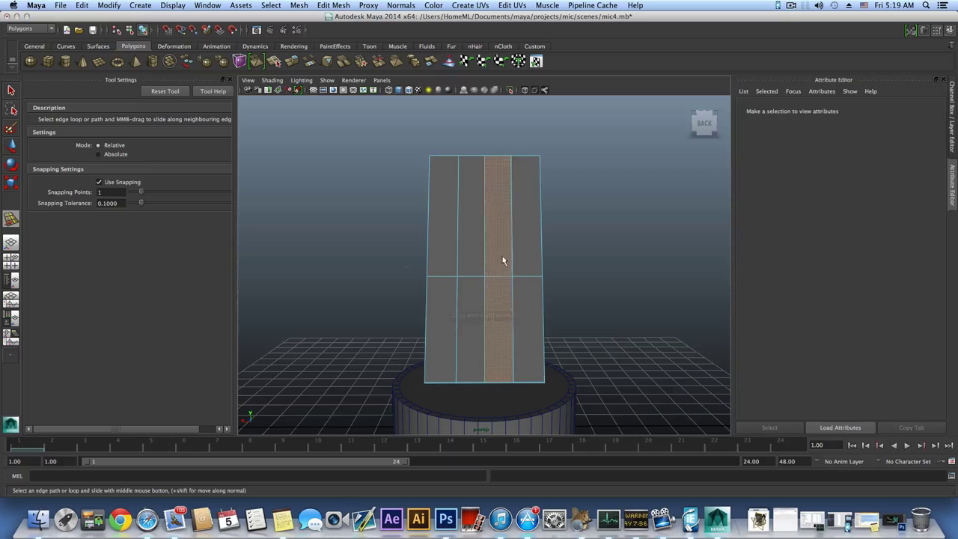
pyautogui.click(490, 214)
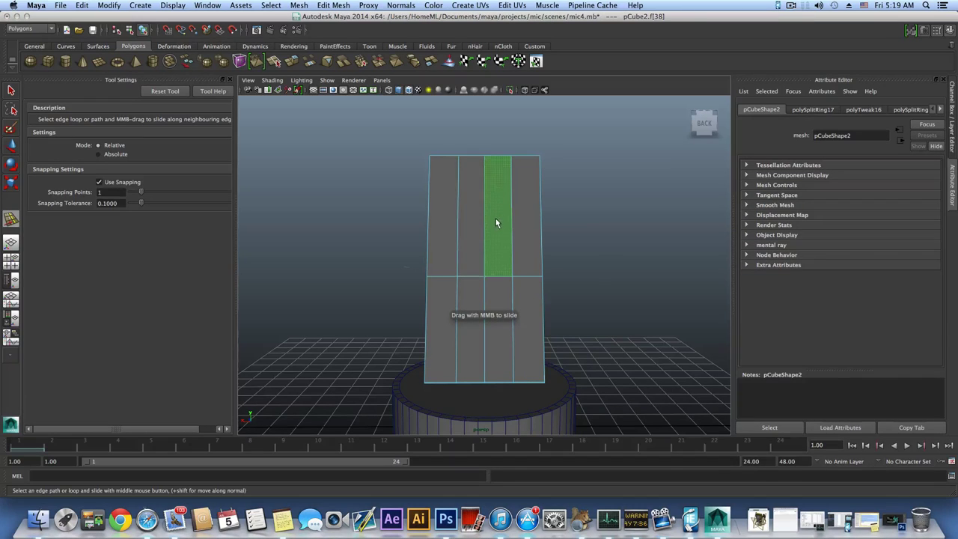
pyautogui.press('F8')
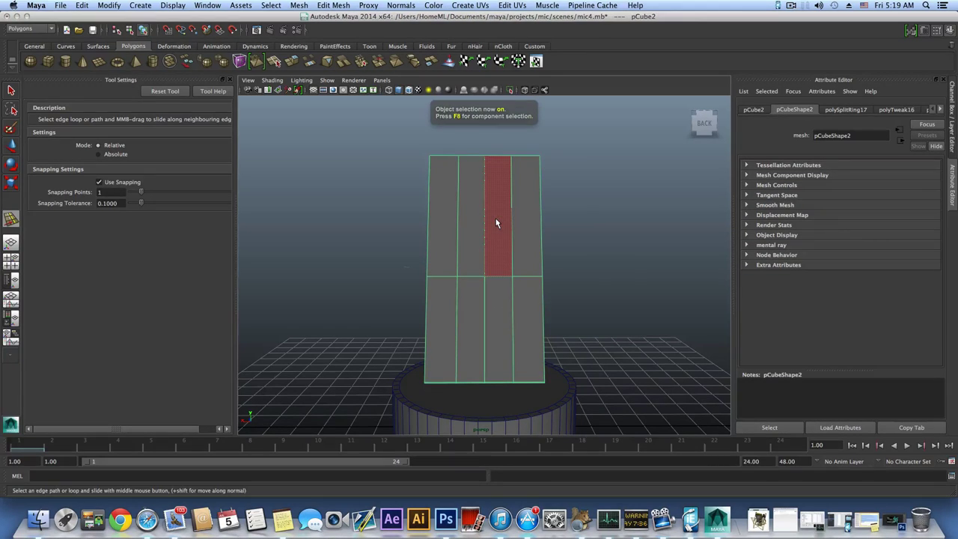
# Step: Add offset edge loops on both sides of the box's vertical centre loop with the Offset Edge Loop tool
pyautogui.keyDown('alt'); pyautogui.moveTo(496, 222); pyautogui.dragTo(496, 242); pyautogui.keyUp('alt')
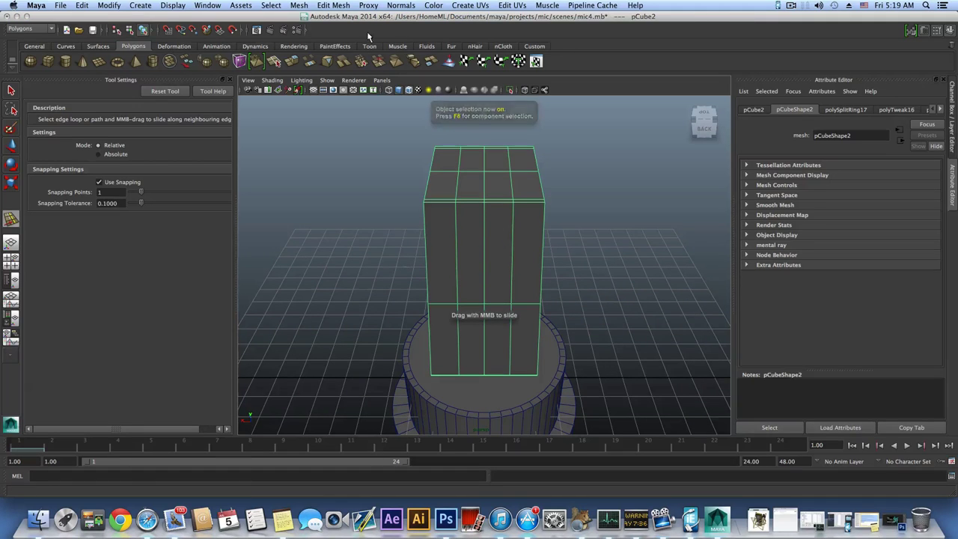
pyautogui.click(333, 5)
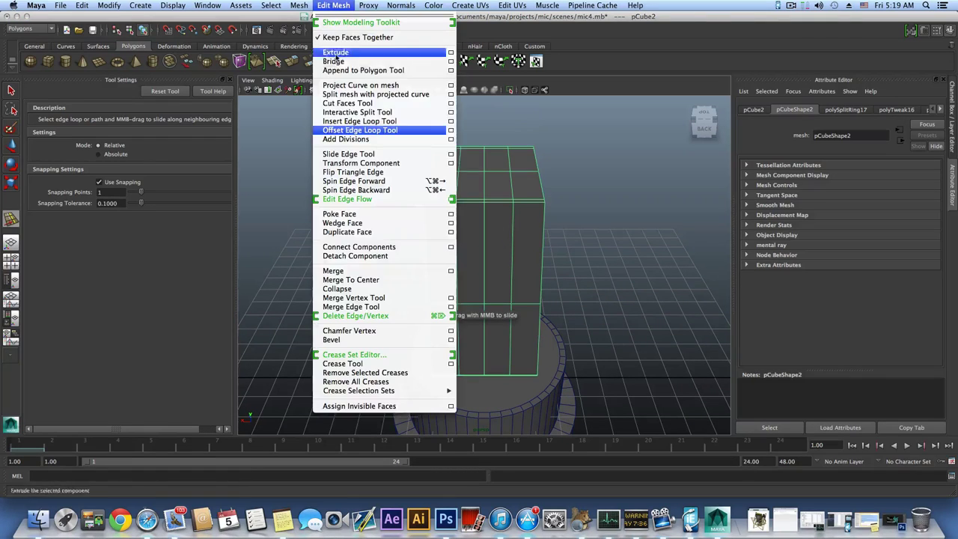
pyautogui.click(348, 130)
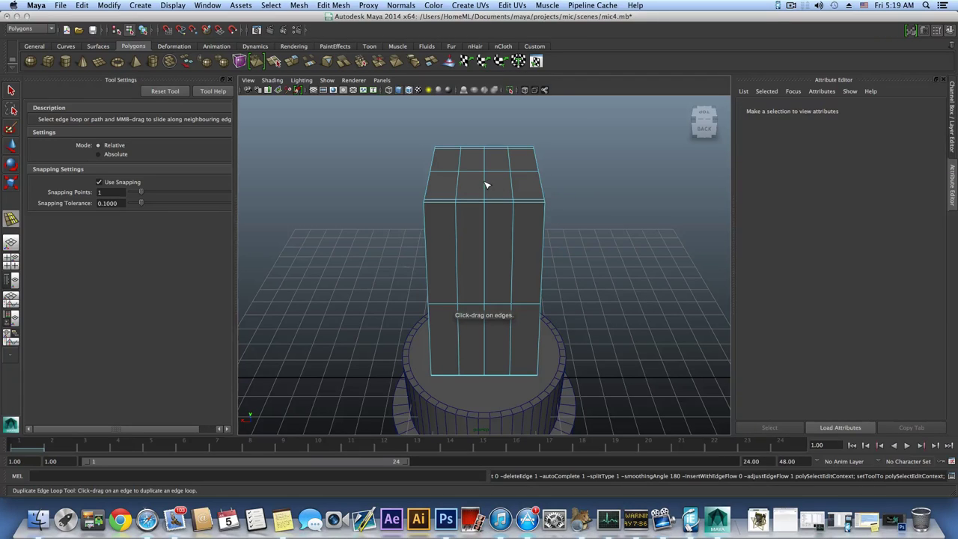
pyautogui.moveTo(485, 185); pyautogui.dragTo(487, 204)
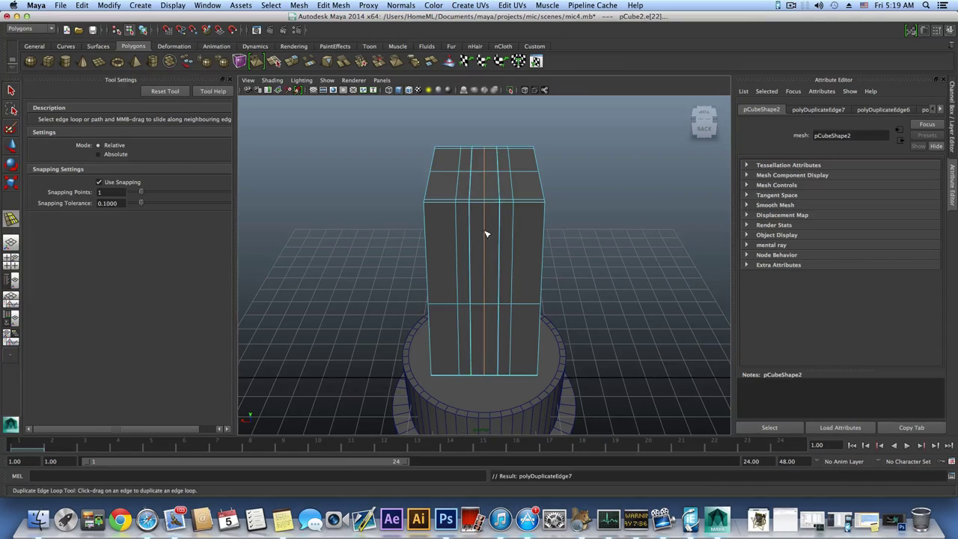
# Step: Select the central strip of faces running up the box's back, across its top and down its front
pyautogui.rightClick(487, 231)
pyautogui.press('q')
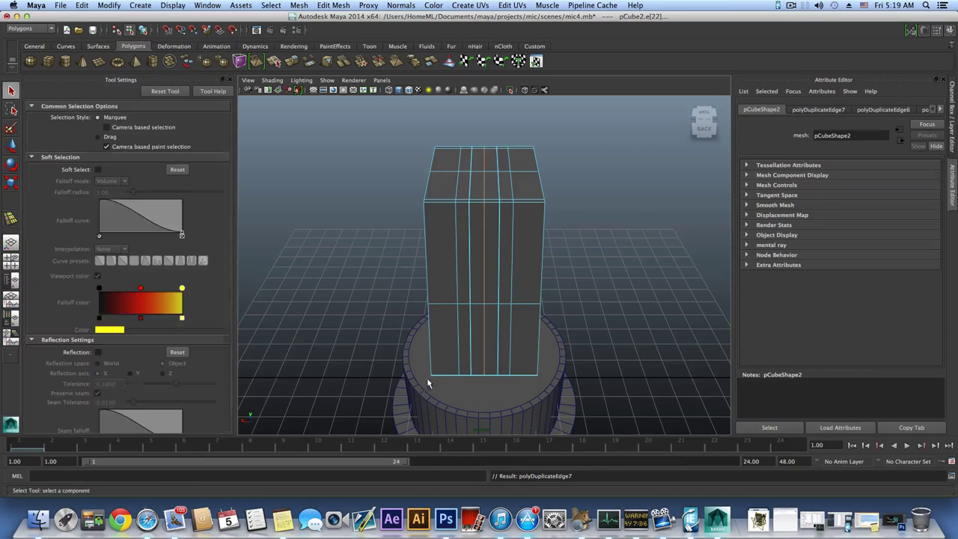
pyautogui.click(491, 363)
pyautogui.click(479, 363)
pyautogui.keyDown('shift'); pyautogui.click(476, 267); pyautogui.keyUp('shift')
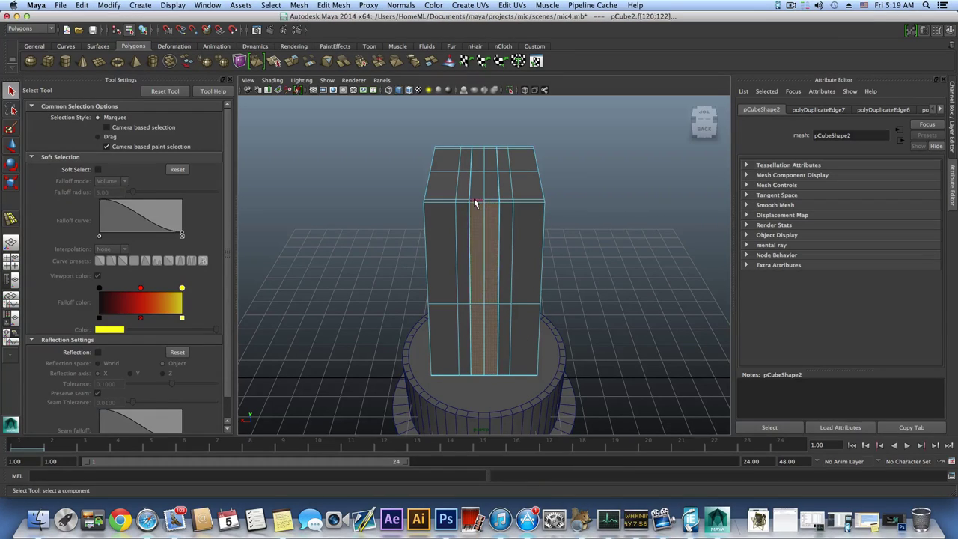
pyautogui.keyDown('shift'); pyautogui.click(474, 188); pyautogui.keyUp('shift')
pyautogui.keyDown('alt'); pyautogui.moveTo(475, 188); pyautogui.dragTo(493, 210); pyautogui.keyUp('alt')
pyautogui.keyDown('shift'); pyautogui.click(506, 234); pyautogui.keyUp('shift')
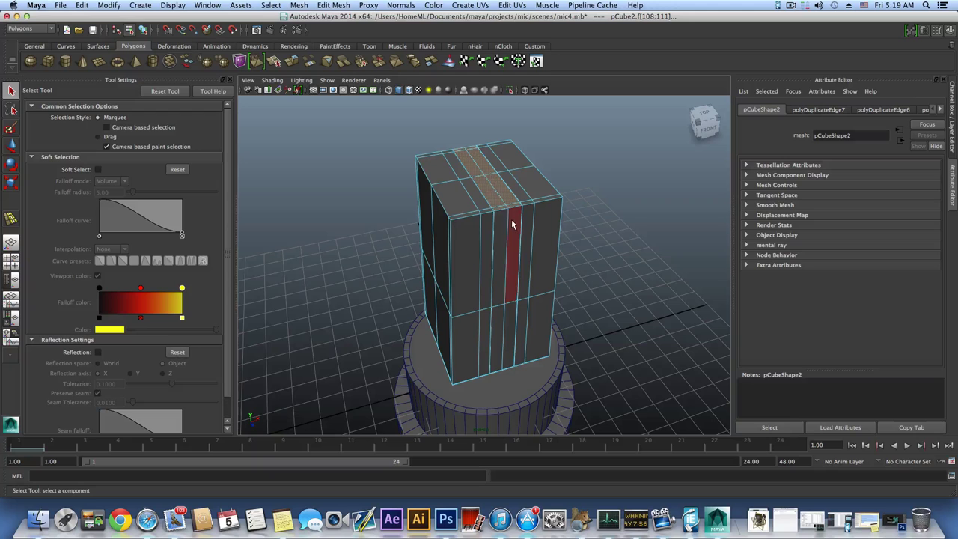
pyautogui.keyDown('shift'); pyautogui.click(511, 221); pyautogui.keyUp('shift')
pyautogui.keyDown('shift'); pyautogui.click(507, 326); pyautogui.keyUp('shift')
pyautogui.keyDown('shift'); pyautogui.click(507, 324); pyautogui.keyUp('shift')
# Step: Add the narrow faces at the strip's lower edge to the face selection
pyautogui.keyDown('alt'); pyautogui.moveTo(508, 324); pyautogui.dragTo(478, 295); pyautogui.keyUp('alt')
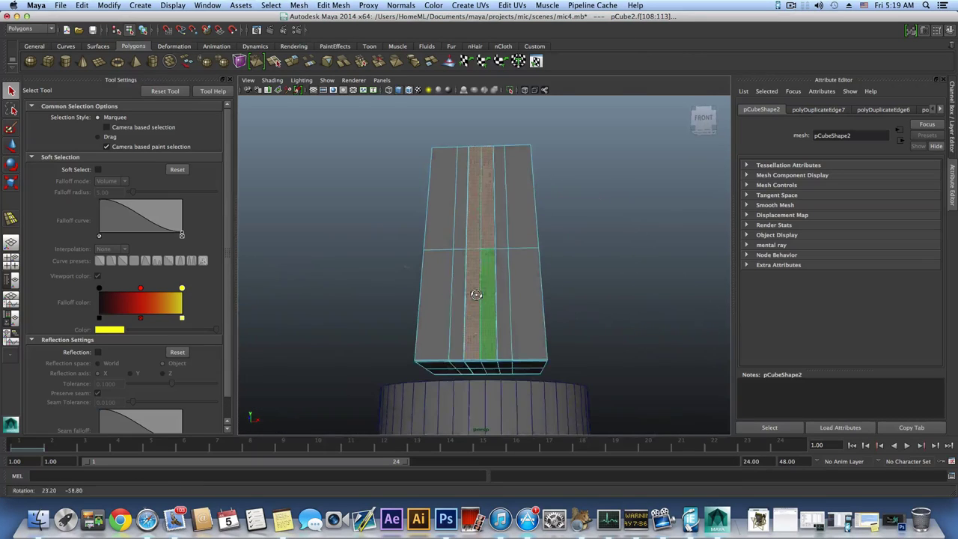
pyautogui.keyDown('alt'); pyautogui.moveTo(478, 294); pyautogui.dragTo(592, 357, button='right'); pyautogui.keyUp('alt')
pyautogui.keyDown('alt'); pyautogui.moveTo(592, 356); pyautogui.dragTo(539, 262, button='middle'); pyautogui.keyUp('alt')
pyautogui.keyDown('alt'); pyautogui.moveTo(539, 262); pyautogui.dragTo(503, 346, button='right'); pyautogui.keyUp('alt')
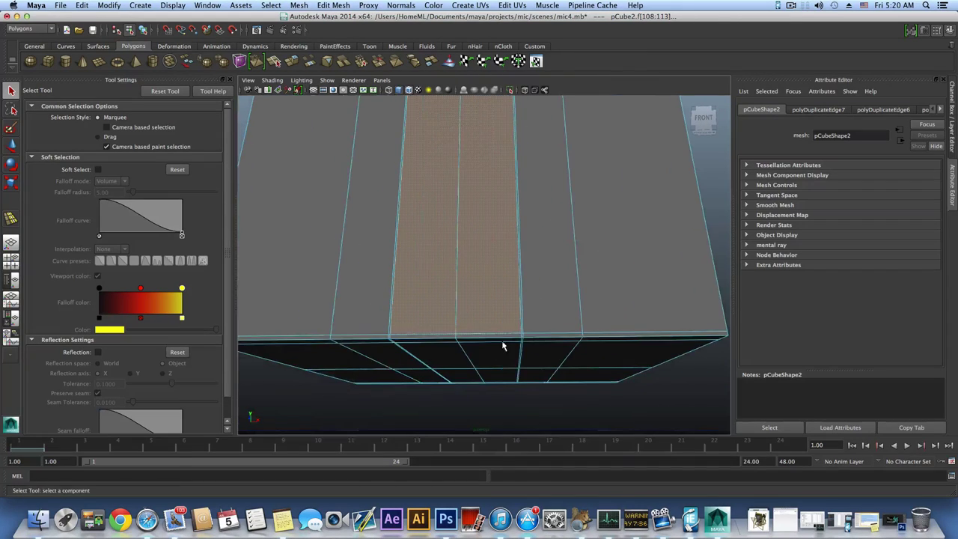
pyautogui.keyDown('shift'); pyautogui.click(442, 342); pyautogui.keyUp('shift')
pyautogui.keyDown('alt'); pyautogui.moveTo(442, 338); pyautogui.dragTo(338, 330); pyautogui.keyUp('alt')
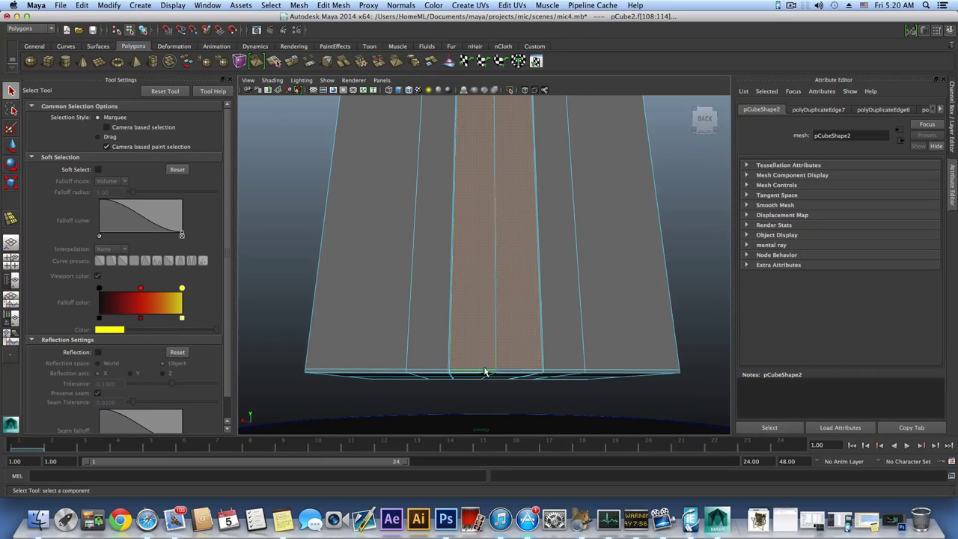
pyautogui.keyDown('alt'); pyautogui.moveTo(496, 335); pyautogui.dragTo(472, 427, button='middle'); pyautogui.keyUp('alt')
pyautogui.keyDown('alt'); pyautogui.moveTo(493, 325); pyautogui.dragTo(393, 288, button='right'); pyautogui.keyUp('alt')
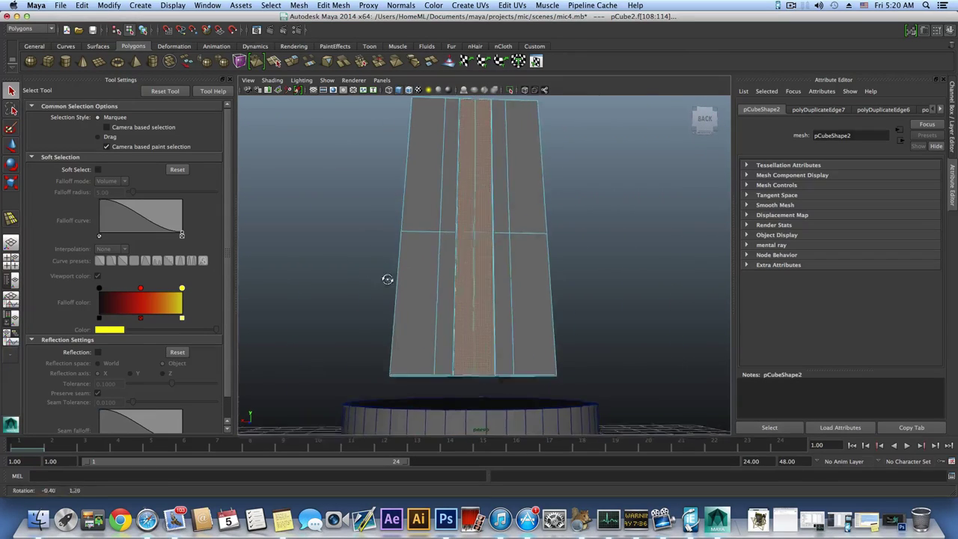
# Step: Extrude the selected central strip of faces outward with a local Z translate of 0.108
pyautogui.keyDown('alt'); pyautogui.moveTo(387, 278); pyautogui.dragTo(372, 341); pyautogui.keyUp('alt')
pyautogui.keyDown('alt'); pyautogui.moveTo(360, 307); pyautogui.dragTo(346, 404, button='middle'); pyautogui.keyUp('alt')
pyautogui.click(293, 62)
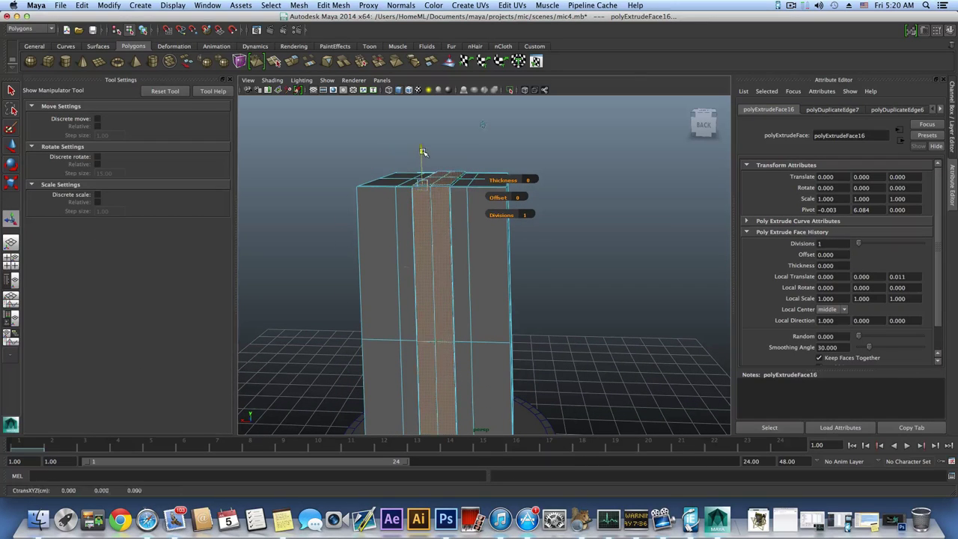
pyautogui.moveTo(422, 146); pyautogui.dragTo(423, 151)
pyautogui.keyDown('alt'); pyautogui.moveTo(485, 251); pyautogui.dragTo(387, 216); pyautogui.keyUp('alt')
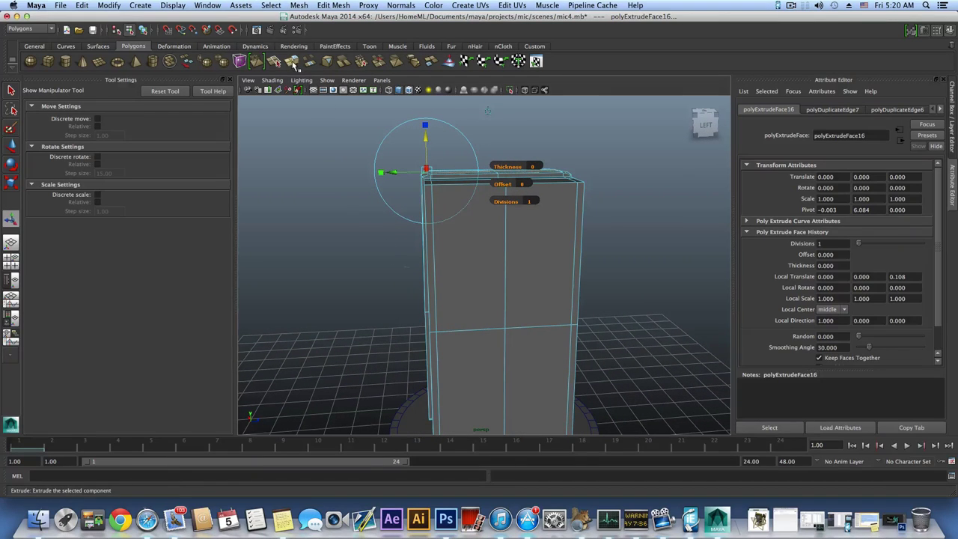
# Step: Insert supporting edge loops along both sides of the box's raised central strip, close to its base and outer edges, with the Insert Edge Loop Tool
pyautogui.moveTo(424, 136); pyautogui.dragTo(381, 187)
pyautogui.press('F8')
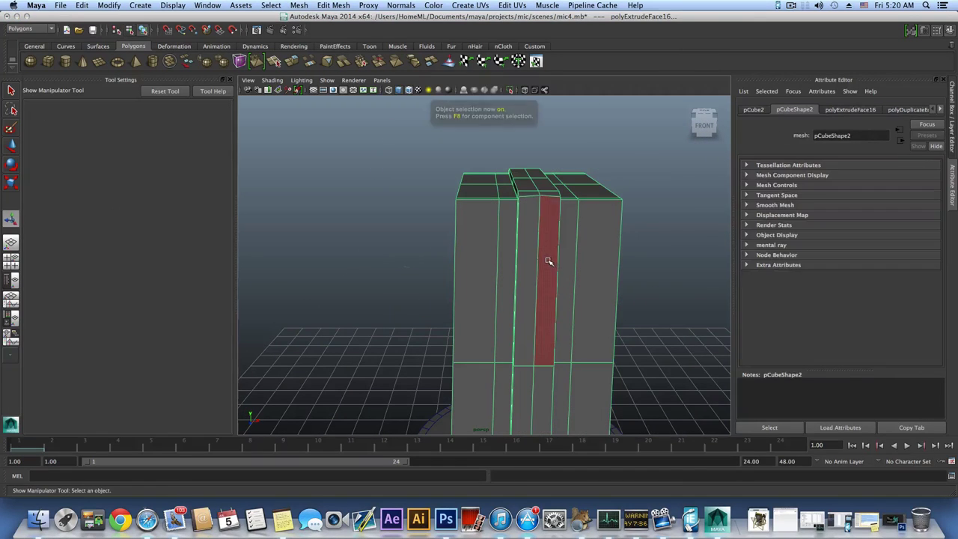
pyautogui.keyDown('alt'); pyautogui.moveTo(549, 261); pyautogui.dragTo(481, 232, button='middle'); pyautogui.keyUp('alt')
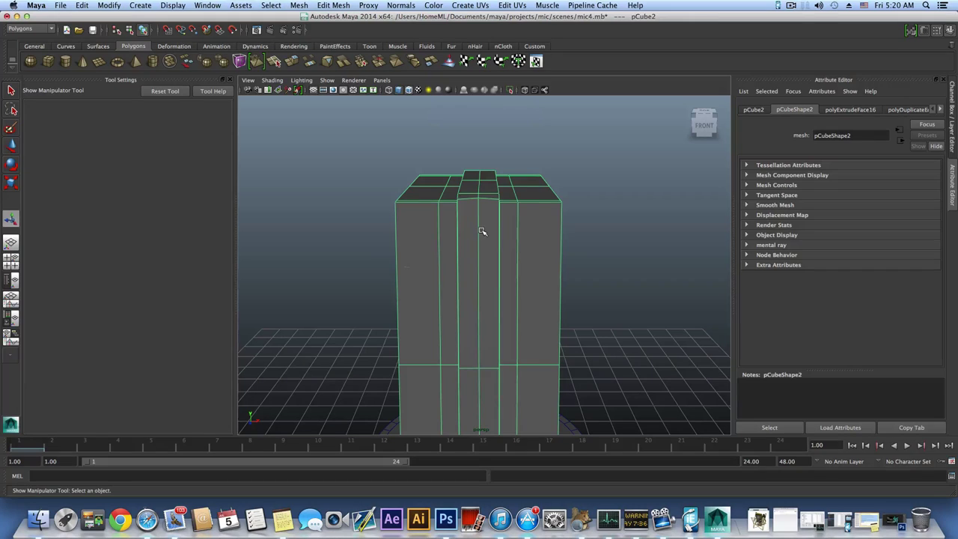
pyautogui.keyDown('shift'); pyautogui.moveTo(481, 231); pyautogui.dragTo(419, 242, button='right'); pyautogui.keyUp('shift')
pyautogui.keyDown('alt'); pyautogui.moveTo(469, 255); pyautogui.dragTo(431, 263); pyautogui.keyUp('alt')
pyautogui.keyDown('alt'); pyautogui.moveTo(431, 263); pyautogui.dragTo(529, 255, button='right'); pyautogui.keyUp('alt')
pyautogui.keyDown('alt'); pyautogui.moveTo(378, 247); pyautogui.dragTo(408, 267, button='middle'); pyautogui.keyUp('alt')
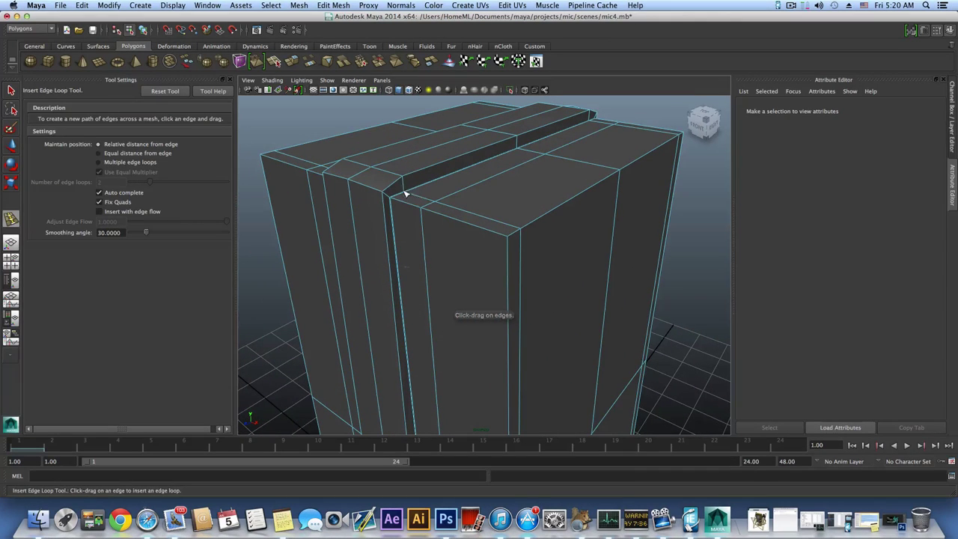
pyautogui.moveTo(404, 194)
pyautogui.keyDown('alt'); pyautogui.mouseDown(button='right')
pyautogui.moveTo(466, 205)
pyautogui.moveTo(417, 182)
pyautogui.mouseUp(button='right'); pyautogui.keyUp('alt')
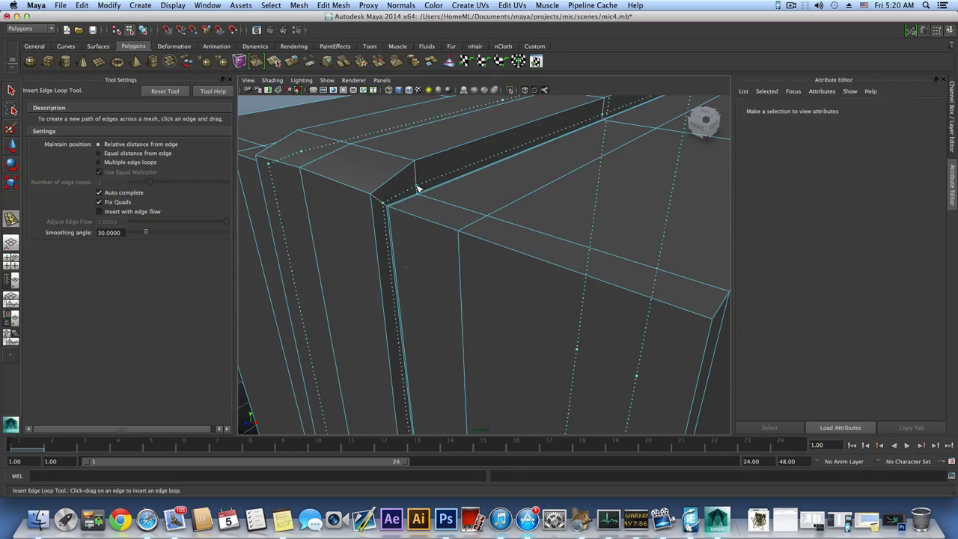
pyautogui.moveTo(417, 188); pyautogui.dragTo(560, 172)
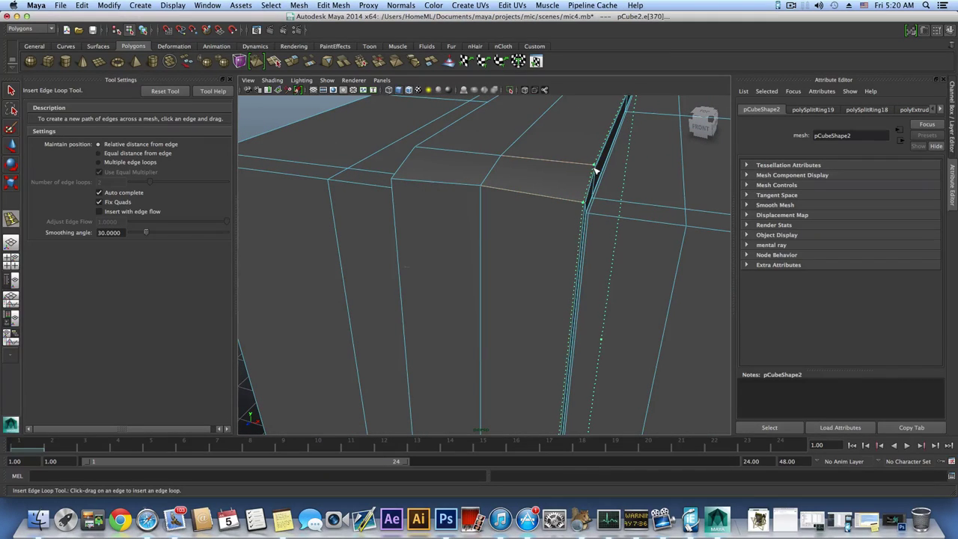
pyautogui.moveTo(595, 170); pyautogui.dragTo(595, 172)
pyautogui.moveTo(429, 155); pyautogui.dragTo(419, 150)
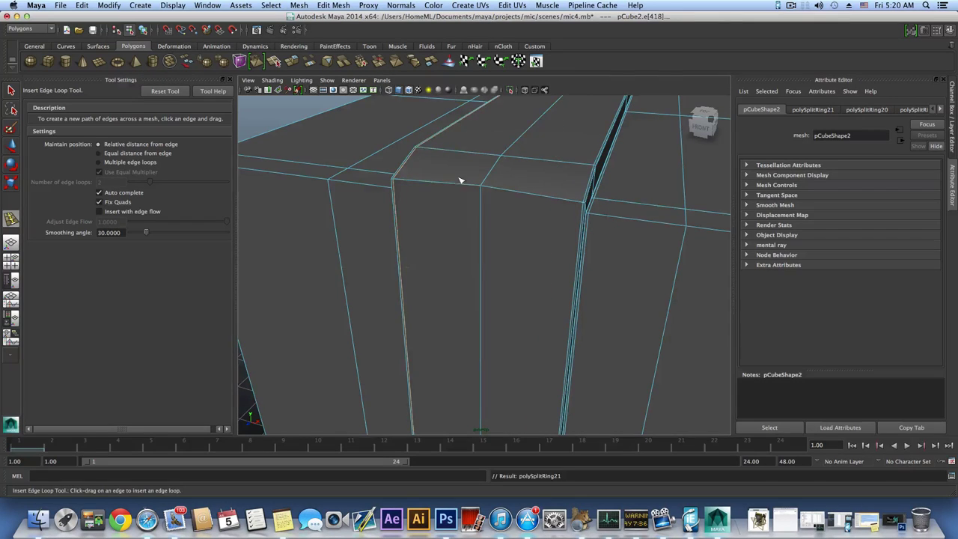
# Step: Display the box in smooth mesh preview, clear the selection in object mode and inspect the shape above the cylinder
pyautogui.keyDown('alt'); pyautogui.moveTo(459, 178); pyautogui.dragTo(498, 186); pyautogui.keyUp('alt')
pyautogui.press('3')
pyautogui.press('f')
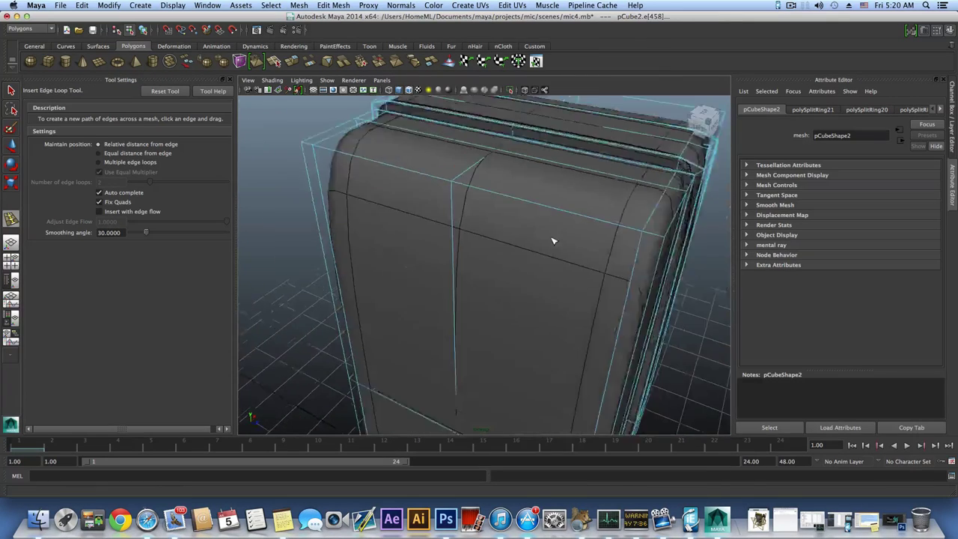
pyautogui.click(11, 89)
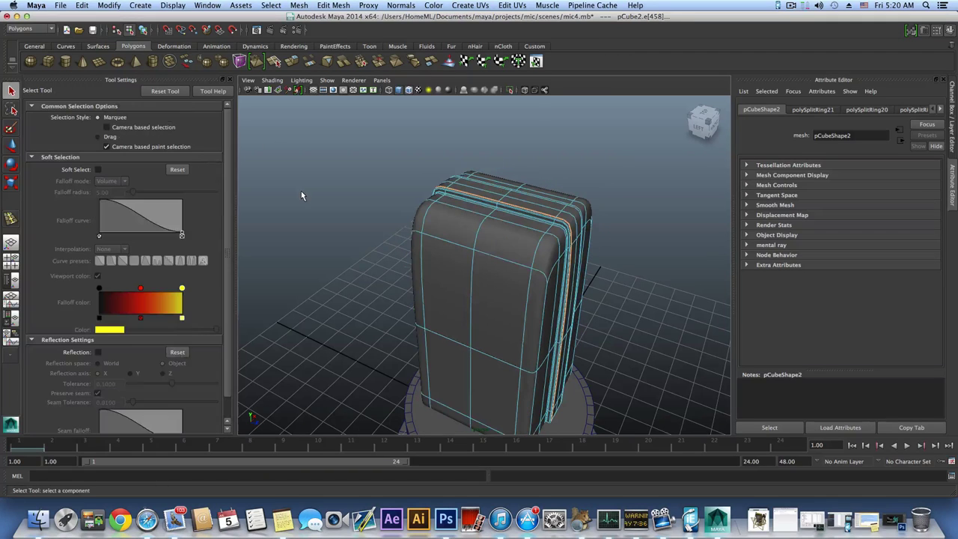
pyautogui.press('F8')
pyautogui.click(371, 170)
pyautogui.keyDown('alt'); pyautogui.moveTo(371, 170); pyautogui.dragTo(479, 205); pyautogui.keyUp('alt')
pyautogui.keyDown('alt'); pyautogui.moveTo(479, 205); pyautogui.dragTo(520, 296, button='right'); pyautogui.keyUp('alt')
pyautogui.keyDown('alt'); pyautogui.moveTo(519, 297); pyautogui.dragTo(421, 295); pyautogui.keyUp('alt')
pyautogui.keyDown('alt'); pyautogui.moveTo(421, 295); pyautogui.dragTo(465, 298, button='right'); pyautogui.keyUp('alt')
pyautogui.keyDown('alt'); pyautogui.moveTo(465, 298); pyautogui.dragTo(484, 301, button='middle'); pyautogui.keyUp('alt')
pyautogui.keyDown('alt'); pyautogui.moveTo(484, 301); pyautogui.dragTo(516, 256); pyautogui.keyUp('alt')
pyautogui.keyDown('alt'); pyautogui.moveTo(516, 256); pyautogui.dragTo(361, 245, button='right'); pyautogui.keyUp('alt')
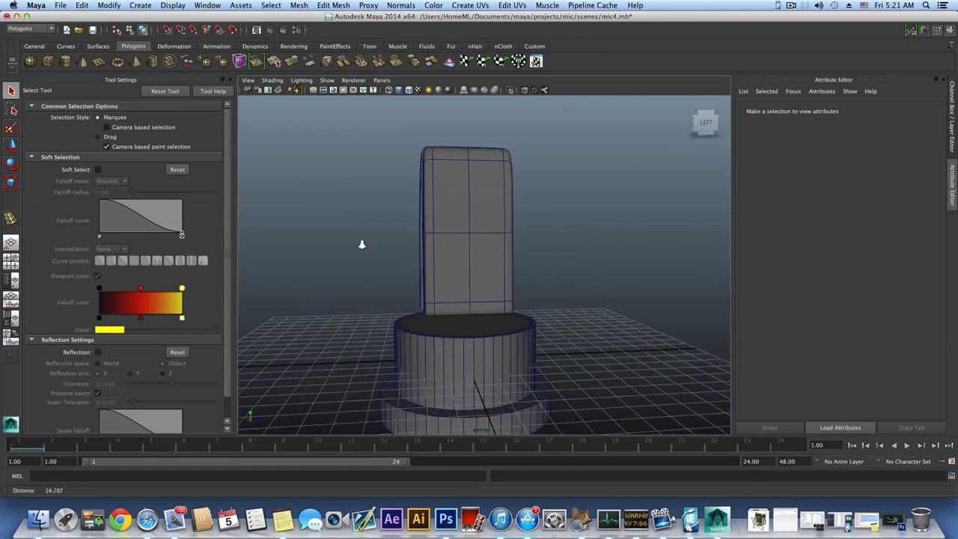
# Step: Move the smoothed box vertically so that its base meets the cylinder's top
pyautogui.press('w')
pyautogui.click(446, 197)
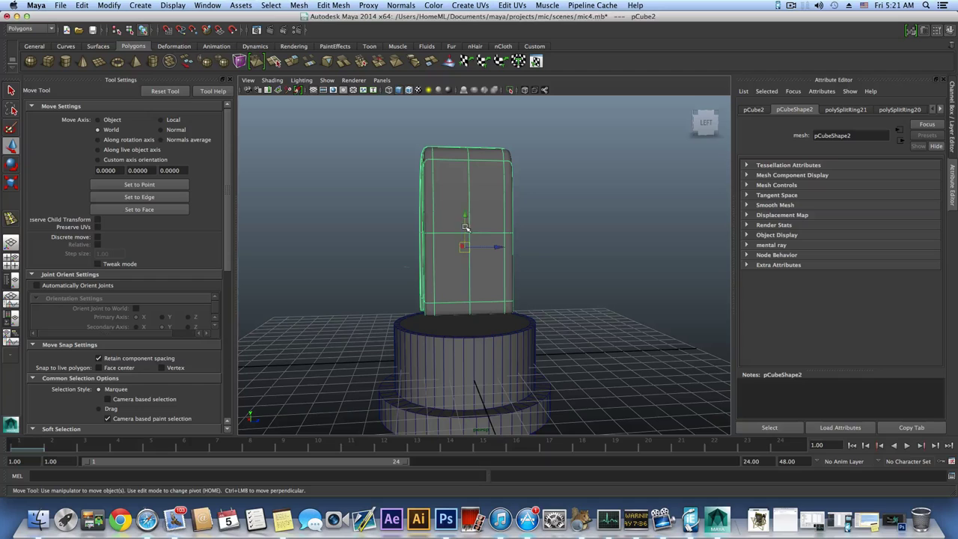
pyautogui.moveTo(464, 214); pyautogui.dragTo(507, 222)
# Step: Select all the box's faces to the right of the raised central strip, using face selection in the front wireframe view
pyautogui.moveTo(511, 194); pyautogui.dragTo(512, 222, button='right')
pyautogui.keyDown('alt'); pyautogui.moveTo(512, 229); pyautogui.dragTo(496, 241); pyautogui.keyUp('alt')
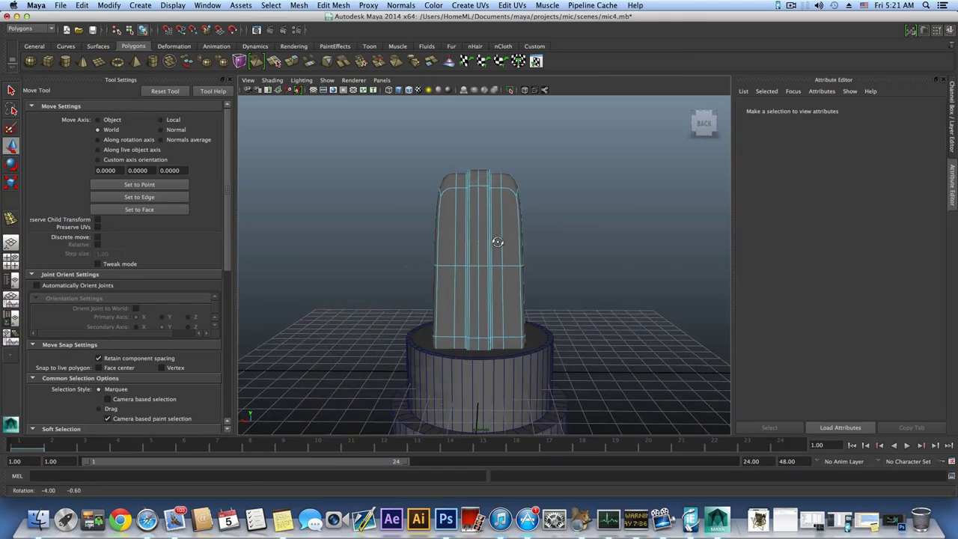
pyautogui.click(11, 260)
pyautogui.press('space')
pyautogui.scroll(5, 505, 312)
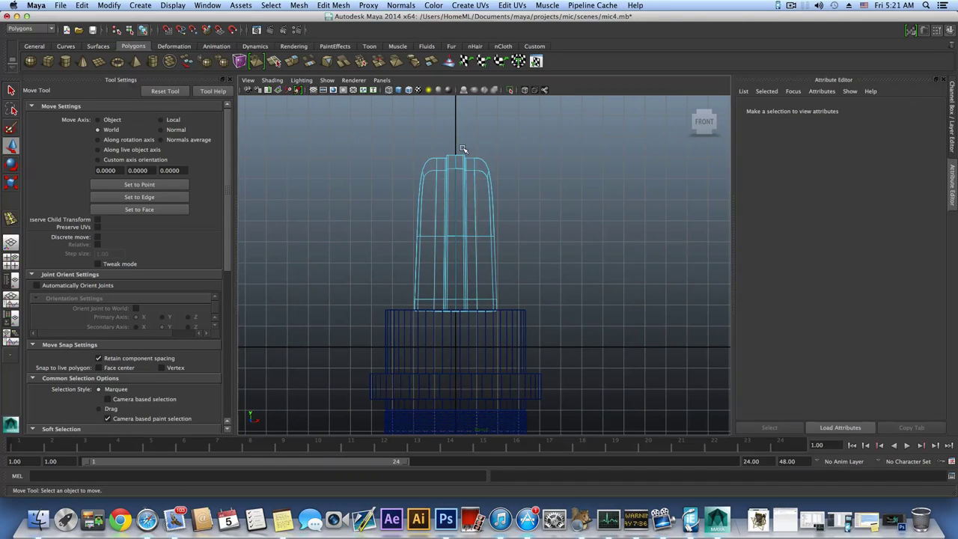
pyautogui.scroll(5, 481, 225)
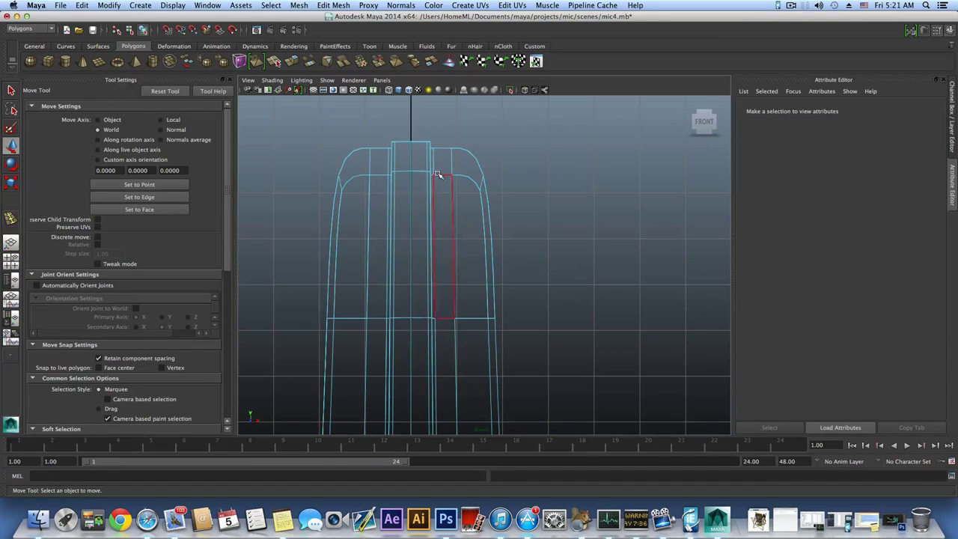
pyautogui.click(429, 152)
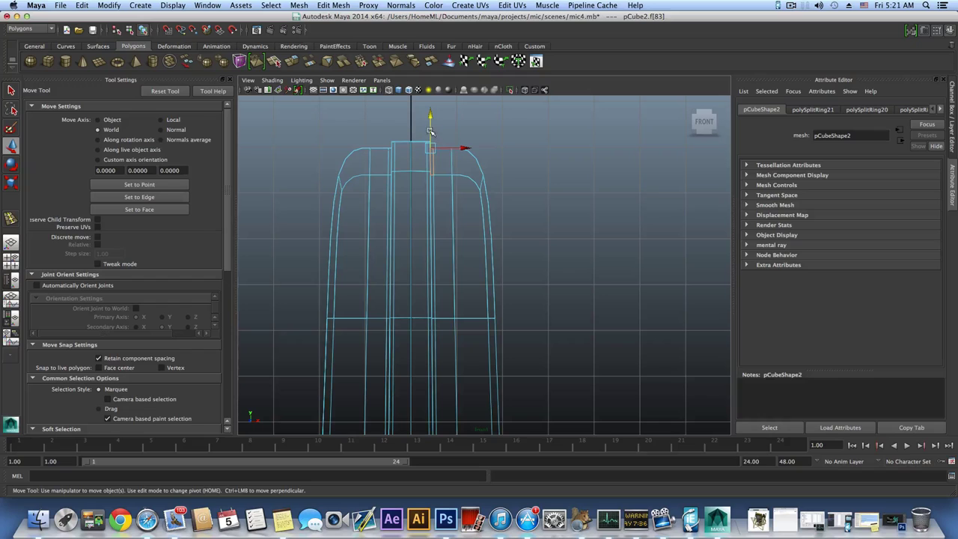
pyautogui.click(9, 88)
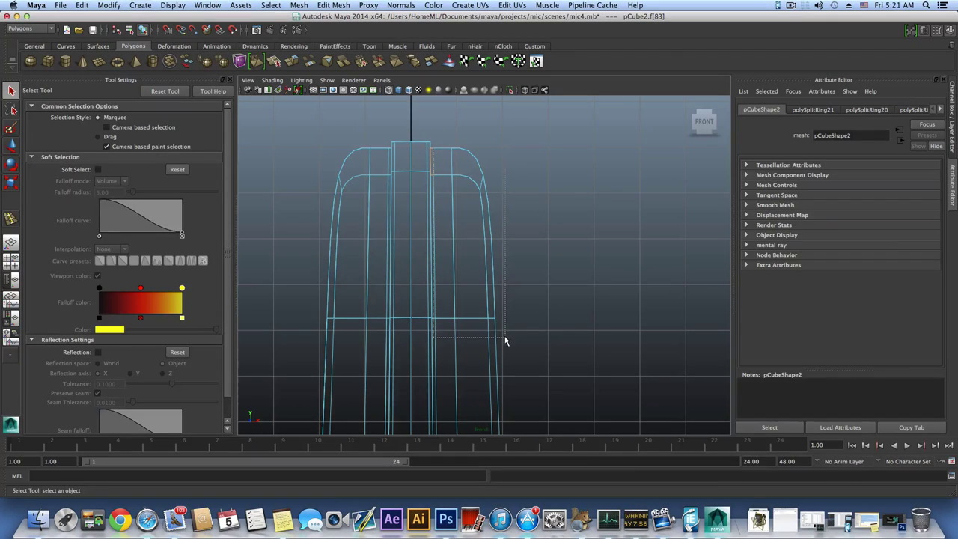
pyautogui.moveTo(505, 341); pyautogui.dragTo(526, 515)
pyautogui.scroll(-4, 496, 341)
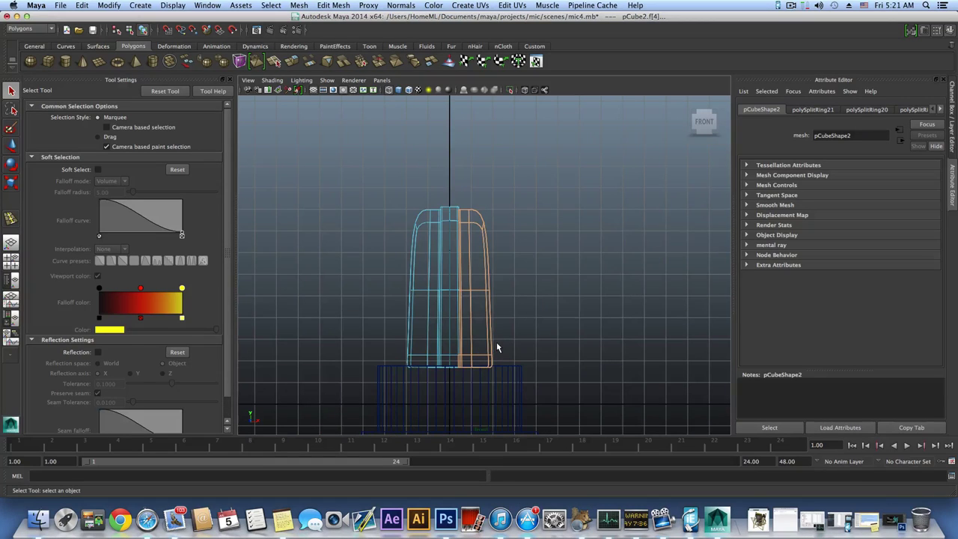
pyautogui.keyDown('alt'); pyautogui.moveTo(481, 320); pyautogui.dragTo(489, 280, button='middle'); pyautogui.keyUp('alt')
pyautogui.keyDown('alt'); pyautogui.moveTo(485, 283); pyautogui.dragTo(555, 308, button='right'); pyautogui.keyUp('alt')
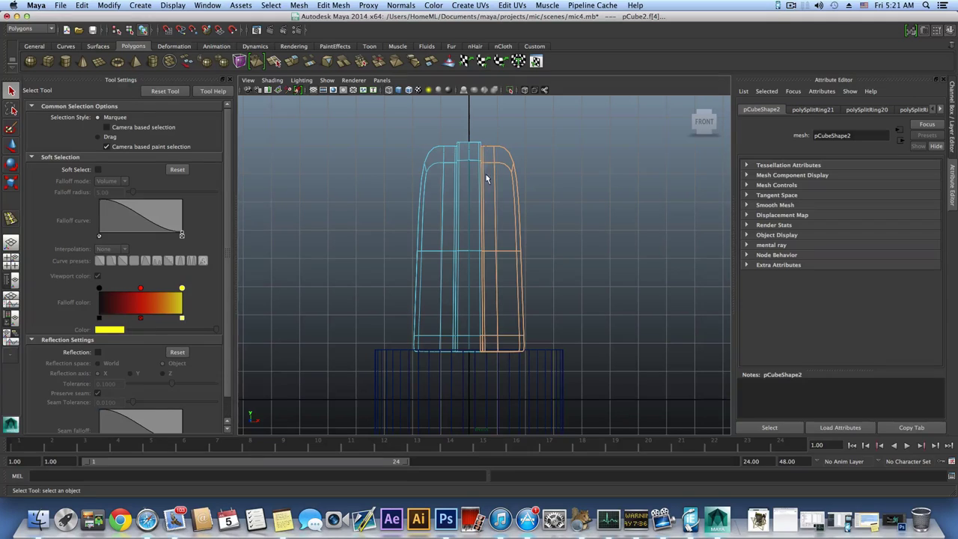
pyautogui.moveTo(551, 366); pyautogui.dragTo(551, 366)
# Step: Add the faces to the left of the raised central strip to the face selection
pyautogui.scroll(5, 490, 274)
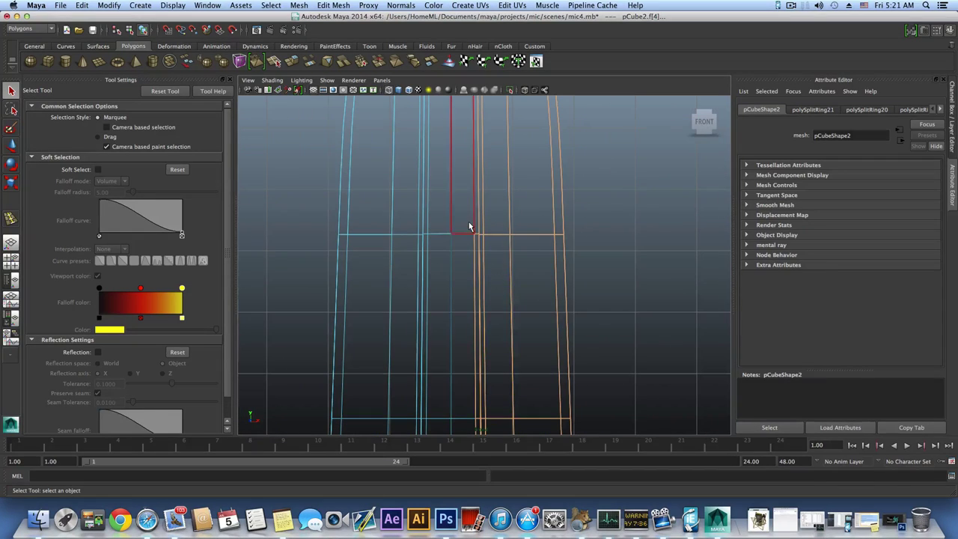
pyautogui.keyDown('alt'); pyautogui.moveTo(477, 273); pyautogui.dragTo(478, 176, button='middle'); pyautogui.keyUp('alt')
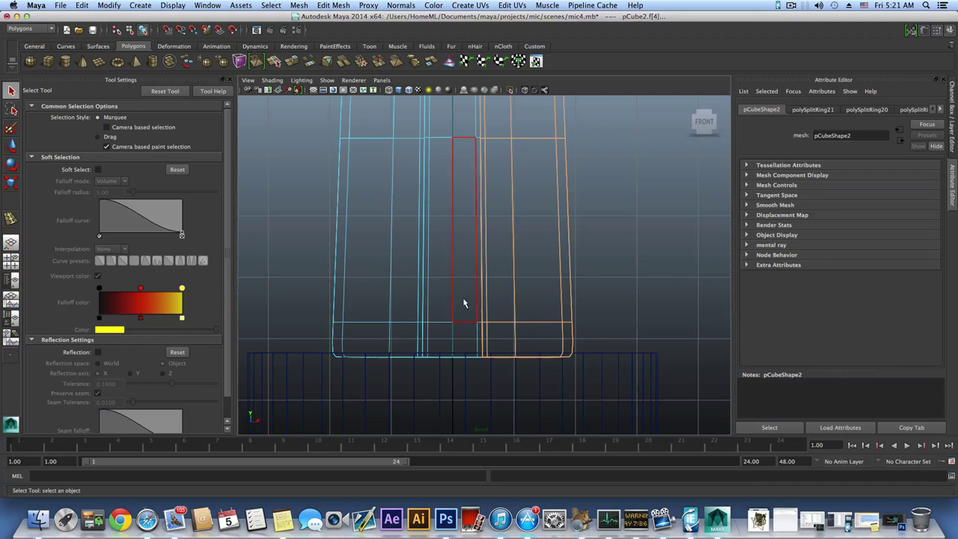
pyautogui.keyDown('alt'); pyautogui.moveTo(458, 272); pyautogui.dragTo(502, 374, button='middle'); pyautogui.keyUp('alt')
pyautogui.keyDown('alt'); pyautogui.moveTo(506, 271); pyautogui.dragTo(439, 151, button='right'); pyautogui.keyUp('alt')
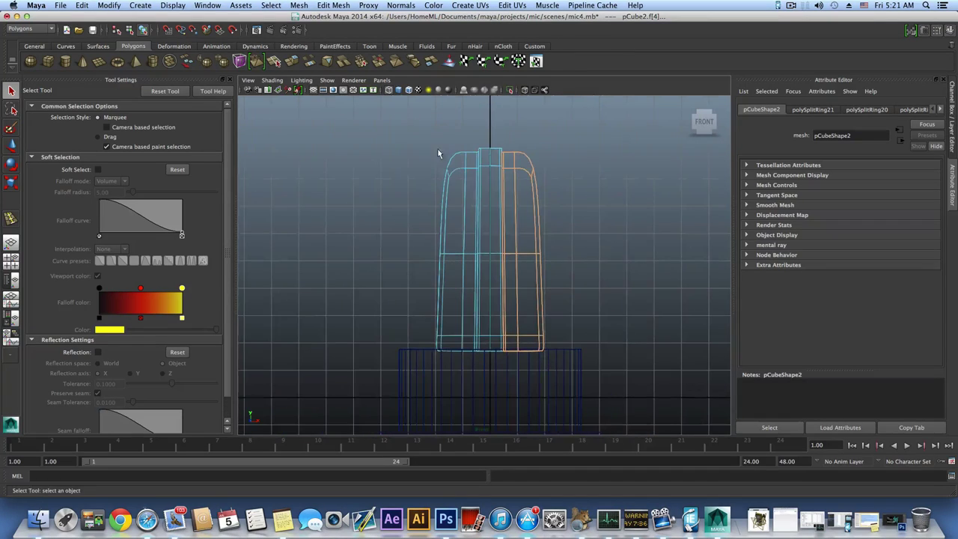
pyautogui.moveTo(413, 134); pyautogui.dragTo(473, 350)
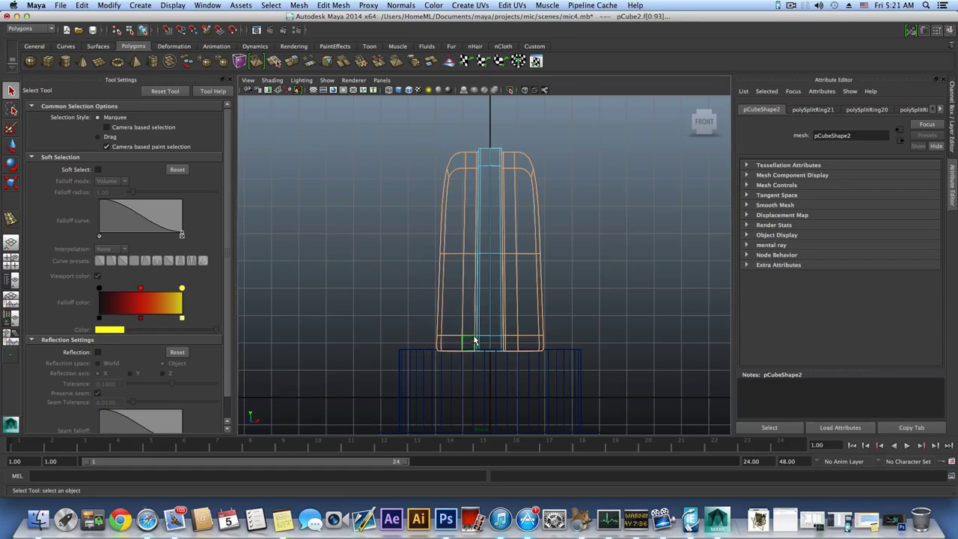
# Step: Try to add the narrow faces along the strip's left edge to the selection, and undo these selection changes
pyautogui.scroll(4, 474, 349)
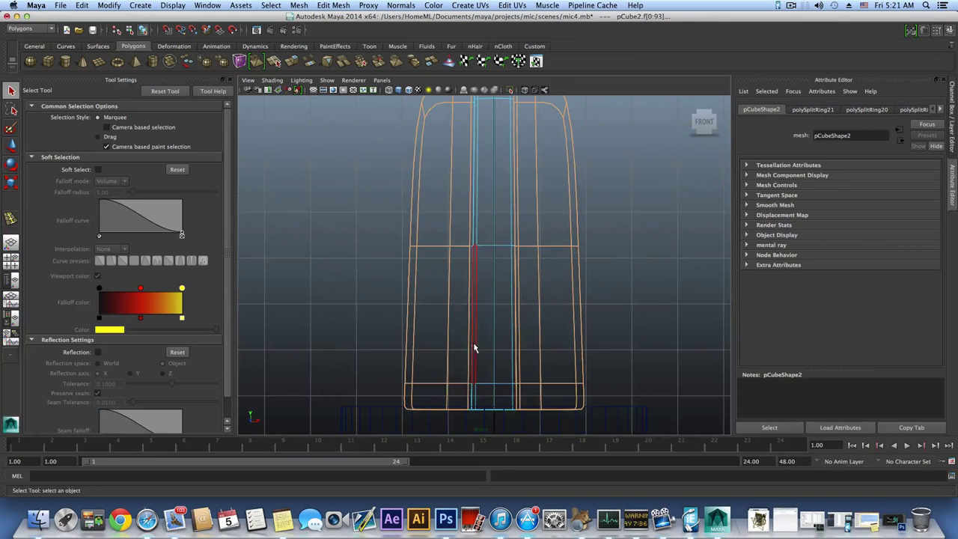
pyautogui.click(470, 385)
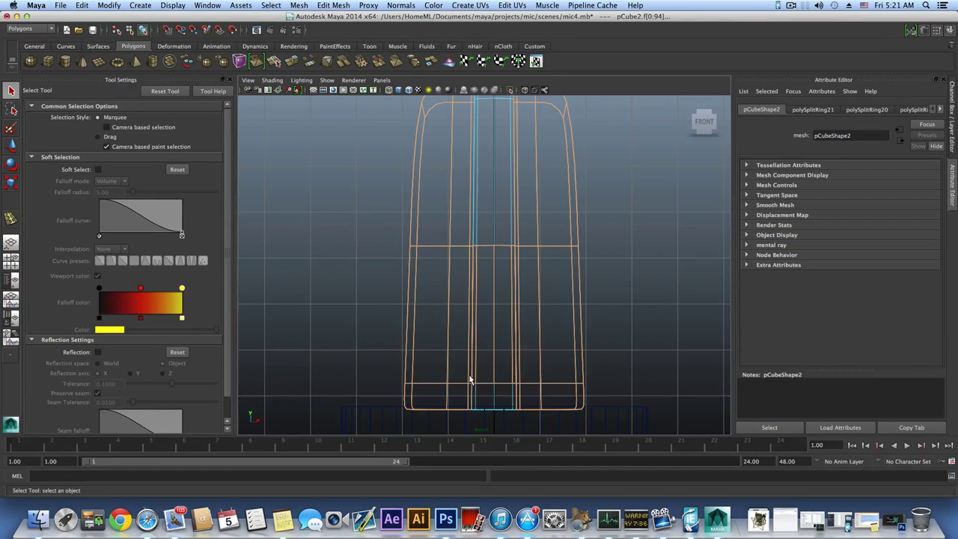
pyautogui.press('super+z')
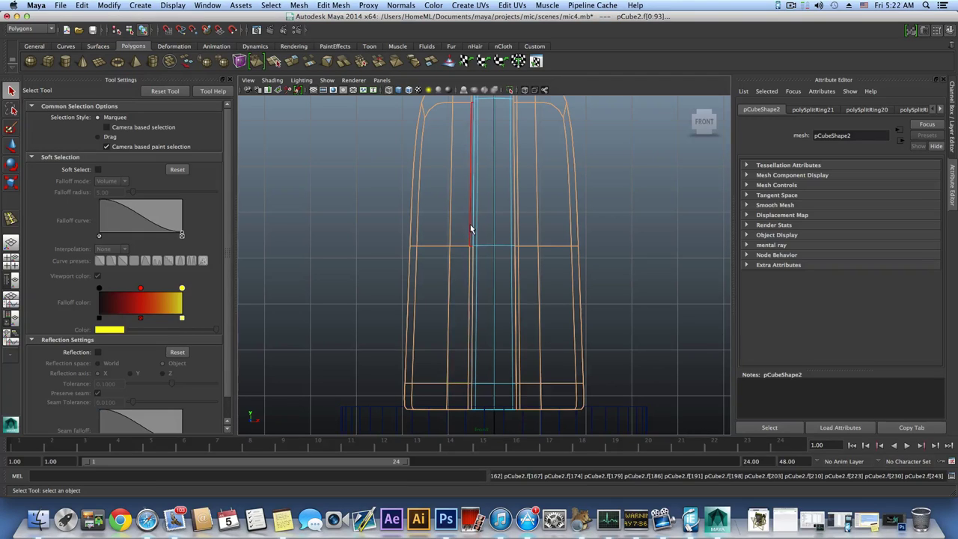
pyautogui.keyDown('shift'); pyautogui.click(471, 227); pyautogui.keyUp('shift')
pyautogui.hotkey('ctrl', 'z')
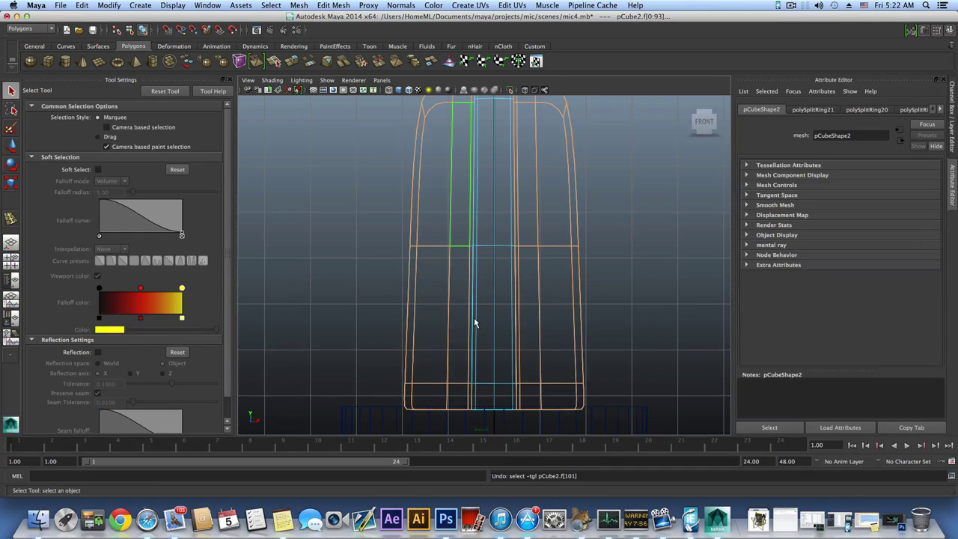
pyautogui.hotkey('ctrl', 'z')
pyautogui.scroll(-5, 468, 253)
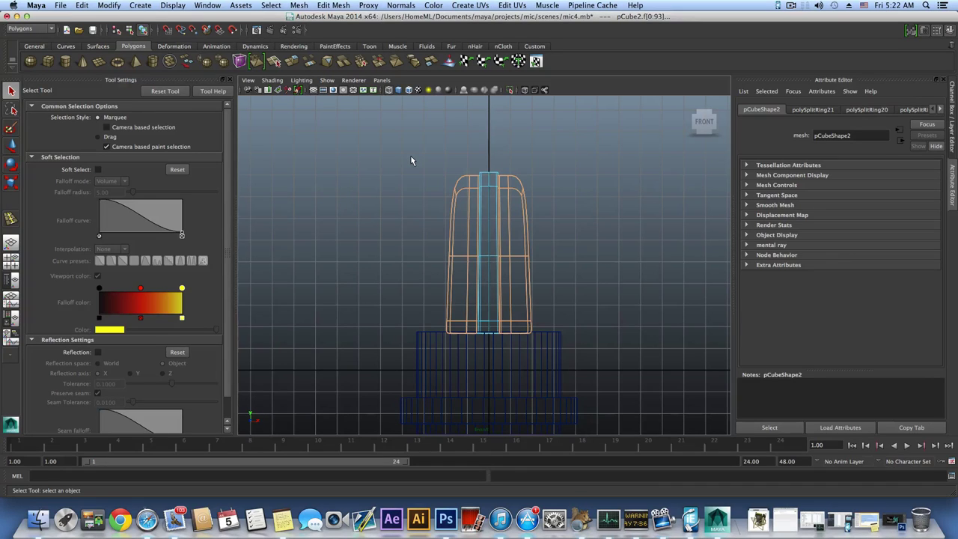
pyautogui.hotkey('ctrl', 'z')
# Step: Add the faces on the strip's left side, up to its edge, to the selection and return to the perspective view
pyautogui.moveTo(417, 166); pyautogui.dragTo(478, 344)
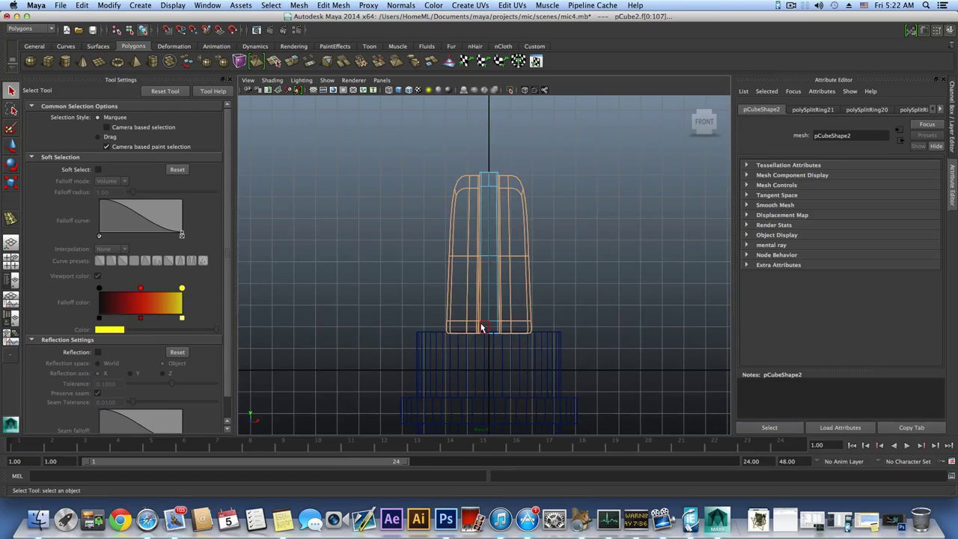
pyautogui.press('space')
pyautogui.press('space')
# Step: Examine the face selection along both edges of the raised strip, on the box's back, top, sides and front
pyautogui.keyDown('alt'); pyautogui.moveTo(554, 233); pyautogui.dragTo(494, 263); pyautogui.keyUp('alt')
pyautogui.keyDown('alt'); pyautogui.moveTo(524, 277); pyautogui.dragTo(636, 308, button='right'); pyautogui.keyUp('alt')
pyautogui.keyDown('alt'); pyautogui.moveTo(546, 329); pyautogui.dragTo(536, 235, button='middle'); pyautogui.keyUp('alt')
pyautogui.keyDown('alt'); pyautogui.moveTo(536, 236); pyautogui.dragTo(563, 289, button='right'); pyautogui.keyUp('alt')
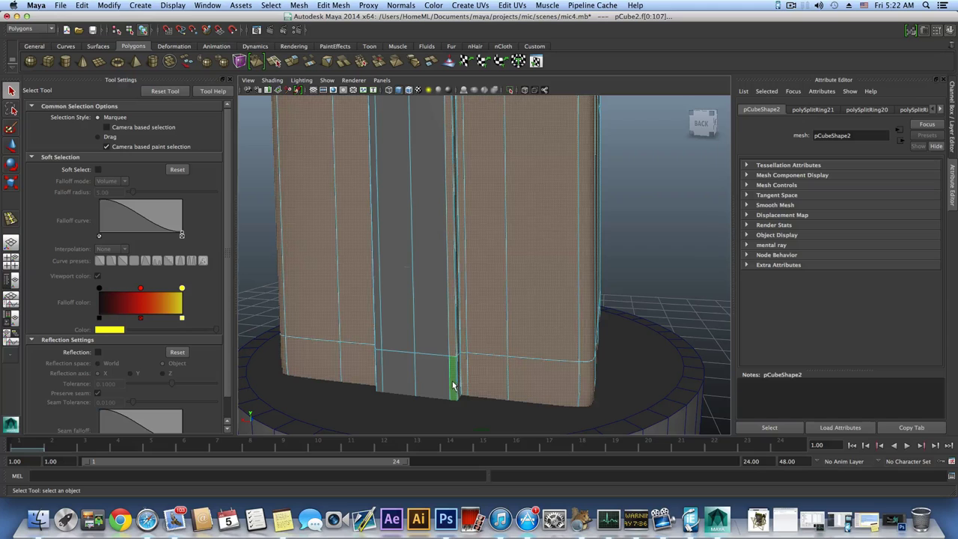
pyautogui.keyDown('alt'); pyautogui.moveTo(452, 348); pyautogui.dragTo(410, 365); pyautogui.keyUp('alt')
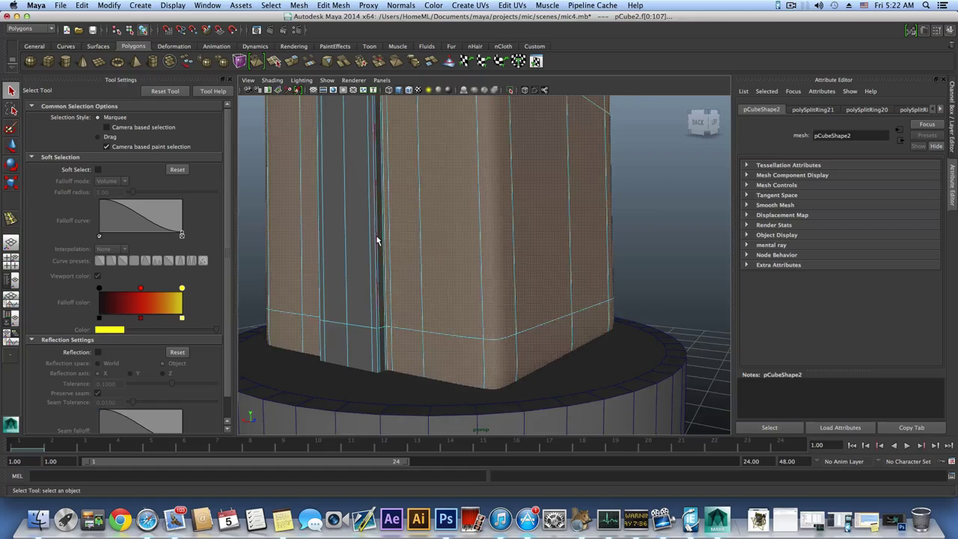
pyautogui.keyDown('alt'); pyautogui.moveTo(378, 240); pyautogui.dragTo(385, 342); pyautogui.keyUp('alt')
pyautogui.keyDown('alt'); pyautogui.moveTo(386, 227); pyautogui.dragTo(376, 319, button='middle'); pyautogui.keyUp('alt')
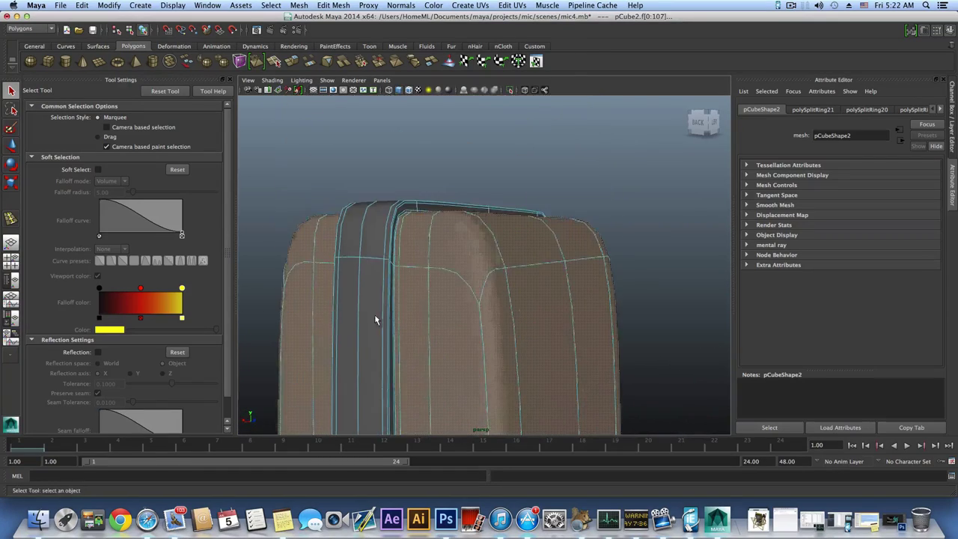
pyautogui.keyDown('alt'); pyautogui.moveTo(376, 318); pyautogui.dragTo(345, 315); pyautogui.keyUp('alt')
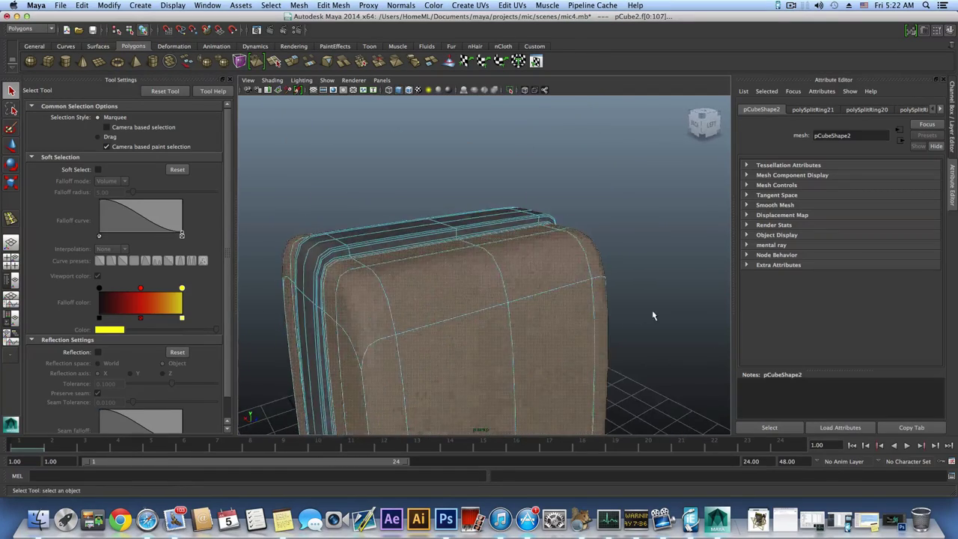
pyautogui.keyDown('alt'); pyautogui.moveTo(652, 315); pyautogui.dragTo(511, 288); pyautogui.keyUp('alt')
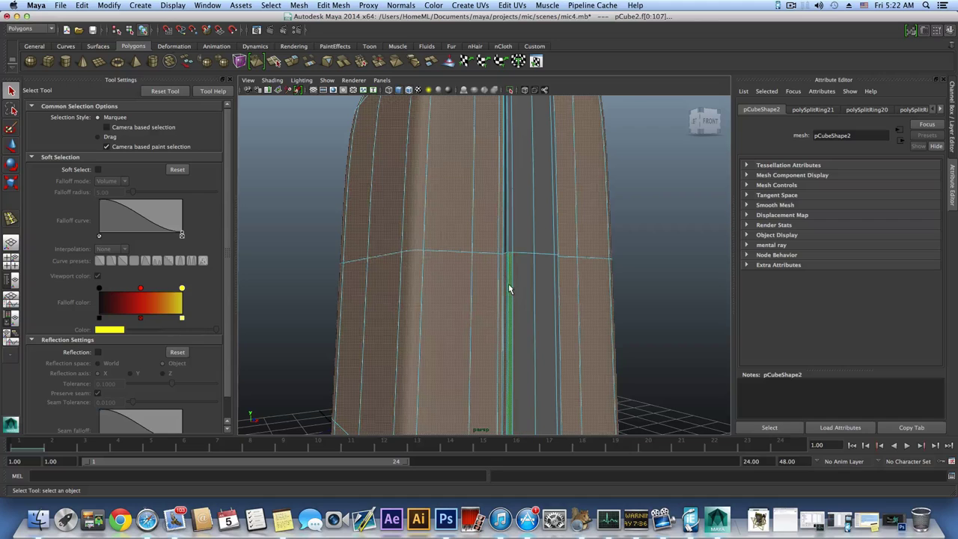
pyautogui.keyDown('alt'); pyautogui.moveTo(516, 345); pyautogui.dragTo(508, 280); pyautogui.keyUp('alt')
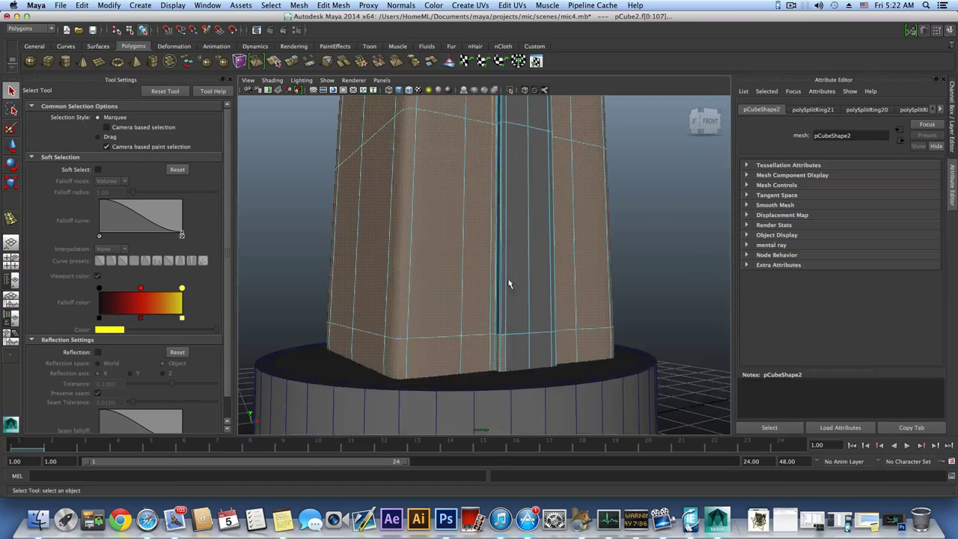
pyautogui.keyDown('alt'); pyautogui.moveTo(508, 280); pyautogui.dragTo(557, 392, button='right'); pyautogui.keyUp('alt')
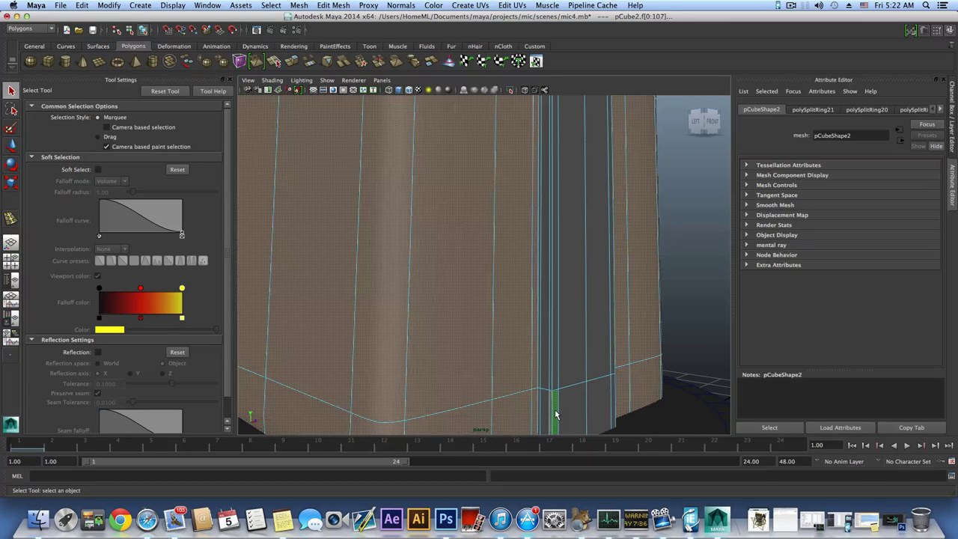
pyautogui.keyDown('alt'); pyautogui.moveTo(588, 332); pyautogui.dragTo(407, 382); pyautogui.keyUp('alt')
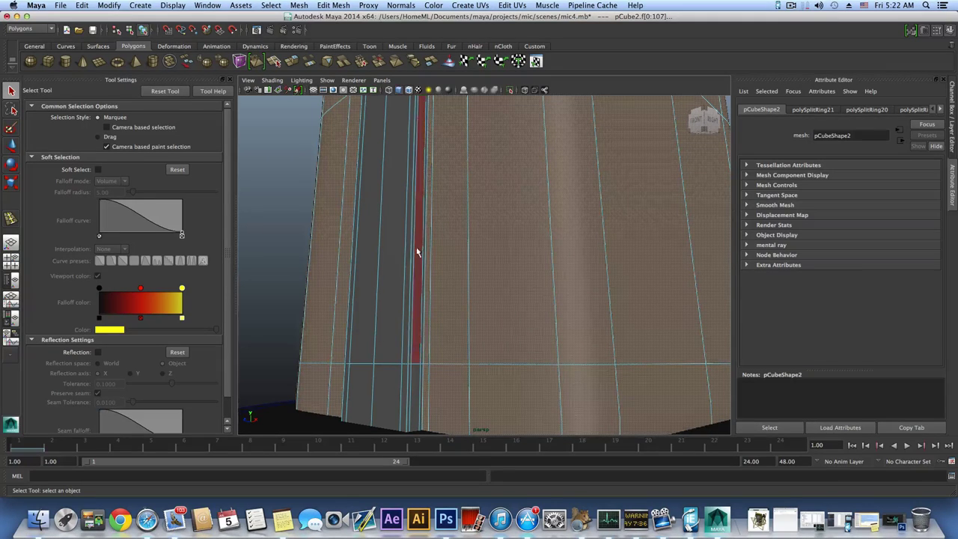
# Step: Turn on X-Ray shading to inspect the face selection around the raised strip from below
pyautogui.keyDown('alt'); pyautogui.moveTo(430, 243); pyautogui.dragTo(484, 298); pyautogui.keyUp('alt')
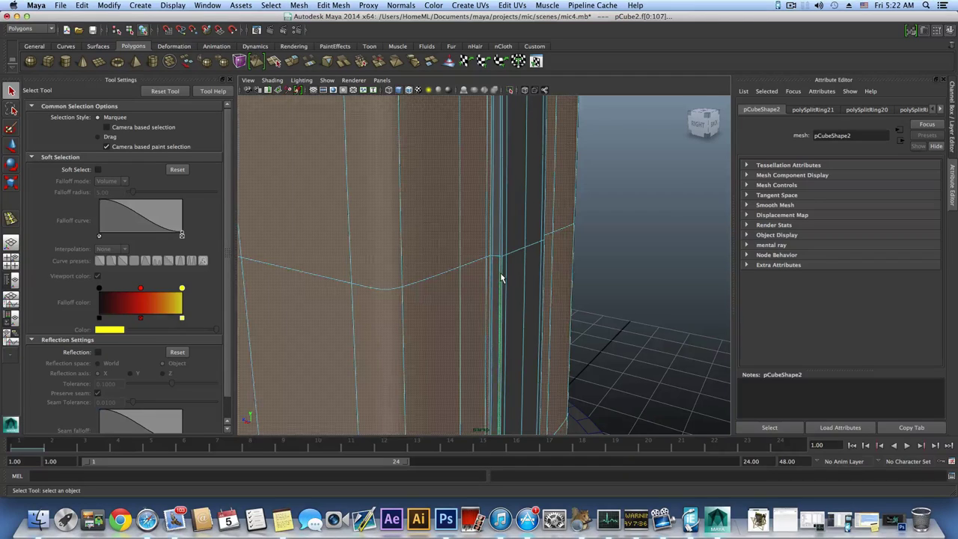
pyautogui.keyDown('alt'); pyautogui.moveTo(484, 338); pyautogui.dragTo(478, 312, button='right'); pyautogui.keyUp('alt')
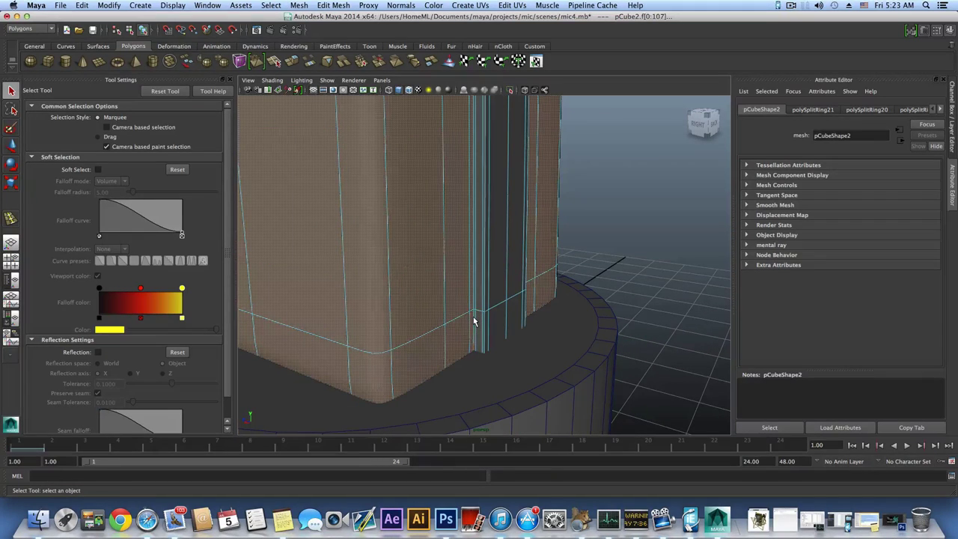
pyautogui.keyDown('alt'); pyautogui.moveTo(471, 347); pyautogui.dragTo(471, 321); pyautogui.keyUp('alt')
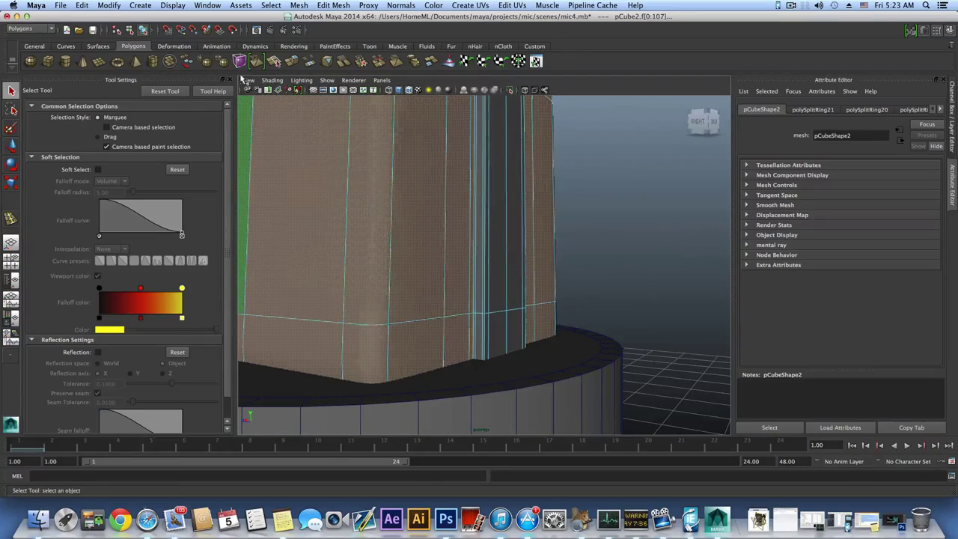
pyautogui.click(272, 80)
pyautogui.click(273, 183)
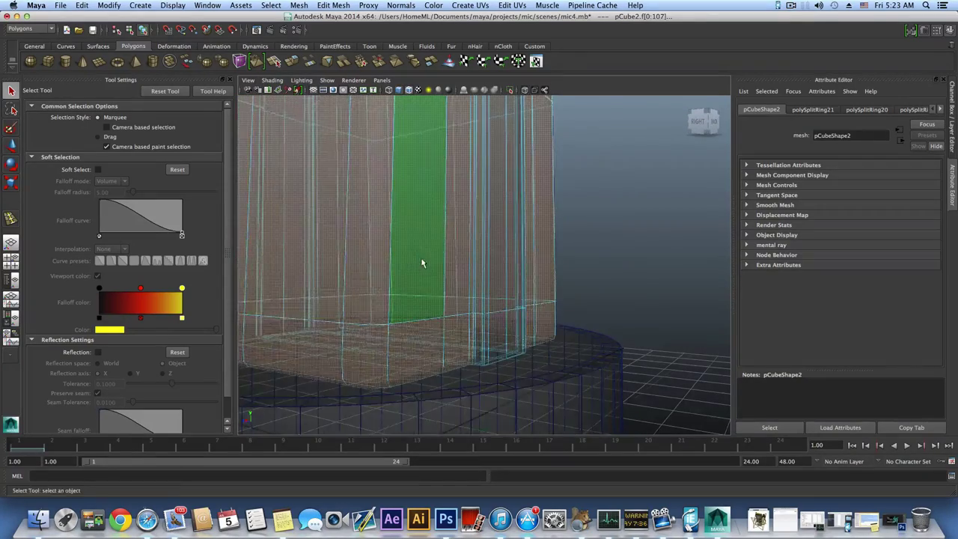
pyautogui.moveTo(404, 254)
pyautogui.keyDown('alt'); pyautogui.mouseDown()
pyautogui.moveTo(406, 220)
pyautogui.moveTo(400, 263)
pyautogui.moveTo(382, 267)
pyautogui.moveTo(388, 193)
pyautogui.moveTo(370, 203)
pyautogui.moveTo(419, 254)
pyautogui.moveTo(367, 235)
pyautogui.moveTo(438, 268)
pyautogui.mouseUp(); pyautogui.keyUp('alt')
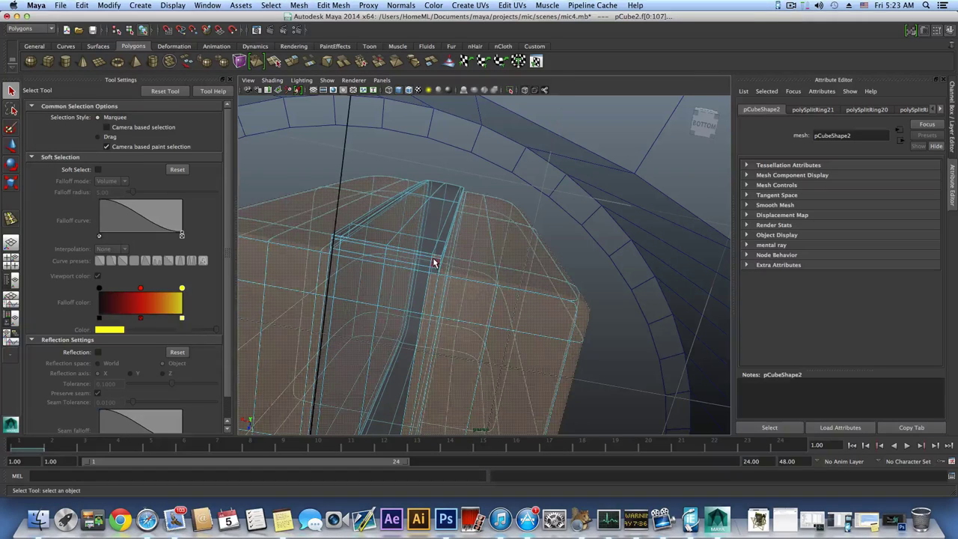
# Step: Deselect stray faces along the raised strip's inner edge, seen from the box's underside
pyautogui.keyDown('ctrl'); pyautogui.click(422, 327); pyautogui.keyUp('ctrl')
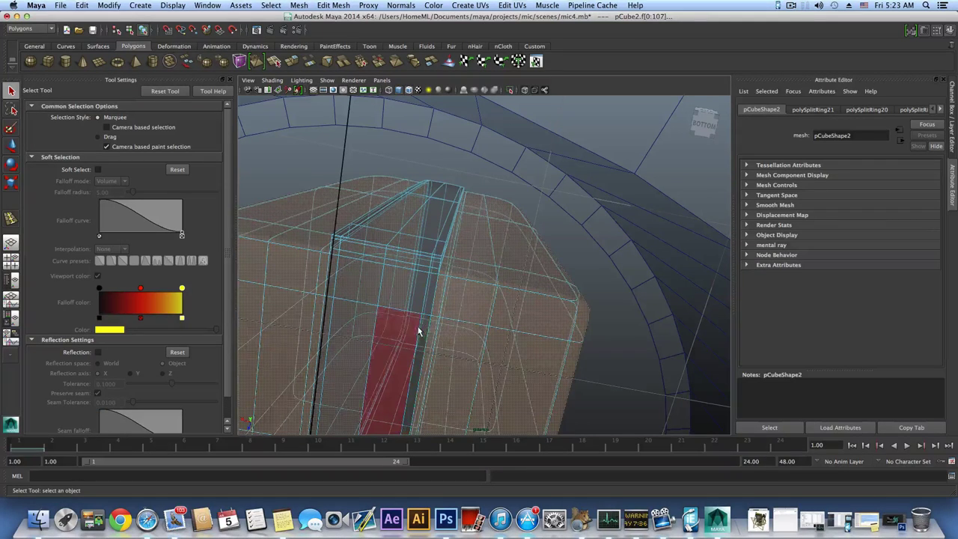
pyautogui.keyDown('alt'); pyautogui.moveTo(419, 331); pyautogui.dragTo(454, 181, button='middle'); pyautogui.keyUp('alt')
pyautogui.keyDown('ctrl'); pyautogui.click(432, 331); pyautogui.keyUp('ctrl')
pyautogui.keyDown('alt'); pyautogui.moveTo(432, 331); pyautogui.dragTo(460, 293); pyautogui.keyUp('alt')
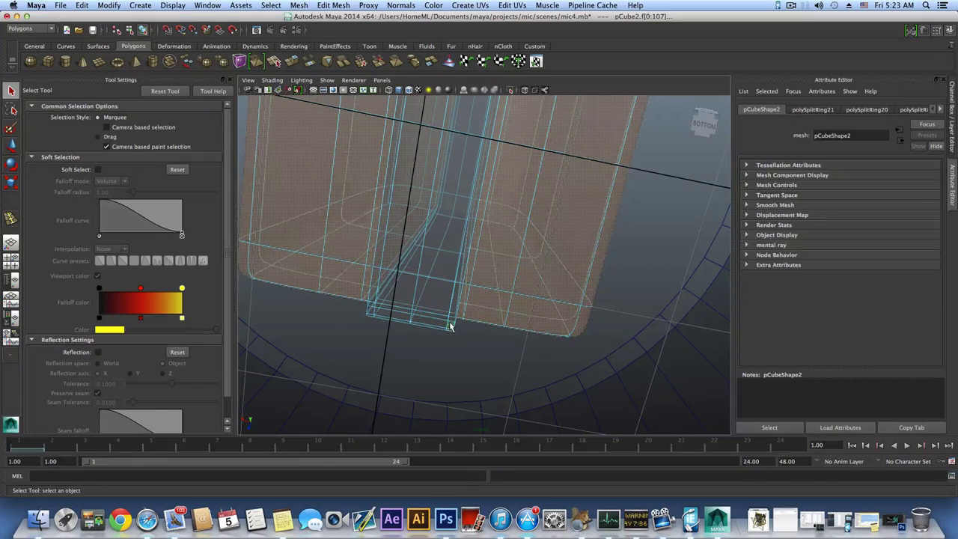
pyautogui.keyDown('alt'); pyautogui.moveTo(389, 277); pyautogui.dragTo(378, 192); pyautogui.keyUp('alt')
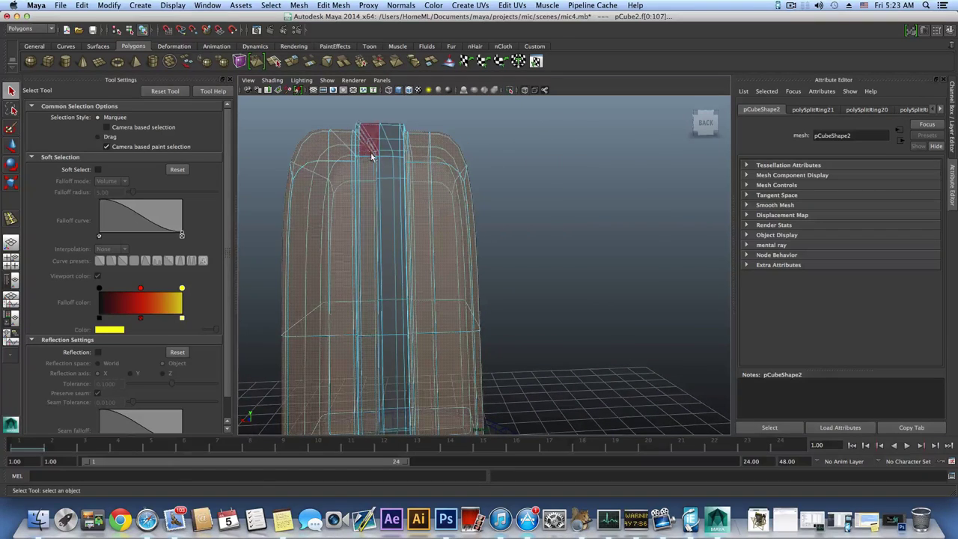
# Step: Turn off X-Ray shading
pyautogui.keyDown('alt'); pyautogui.moveTo(363, 127); pyautogui.dragTo(376, 154); pyautogui.keyUp('alt')
pyautogui.click(272, 79)
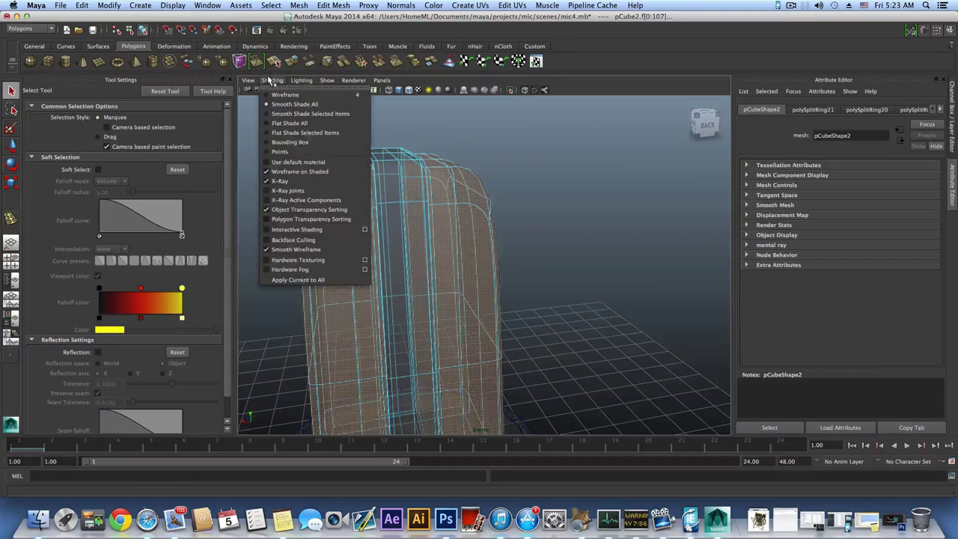
pyautogui.click(278, 181)
# Step: Extract the selected side faces so they separate from the raised central strip
pyautogui.moveTo(397, 214)
pyautogui.keyDown('alt'); pyautogui.mouseDown()
pyautogui.moveTo(423, 209)
pyautogui.moveTo(462, 231)
pyautogui.mouseUp(); pyautogui.keyUp('alt')
pyautogui.keyDown('alt'); pyautogui.moveTo(462, 231); pyautogui.dragTo(508, 295, button='right'); pyautogui.keyUp('alt')
pyautogui.keyDown('alt'); pyautogui.moveTo(509, 295); pyautogui.dragTo(496, 337, button='middle'); pyautogui.keyUp('alt')
pyautogui.keyDown('alt'); pyautogui.moveTo(486, 228); pyautogui.dragTo(379, 286); pyautogui.keyUp('alt')
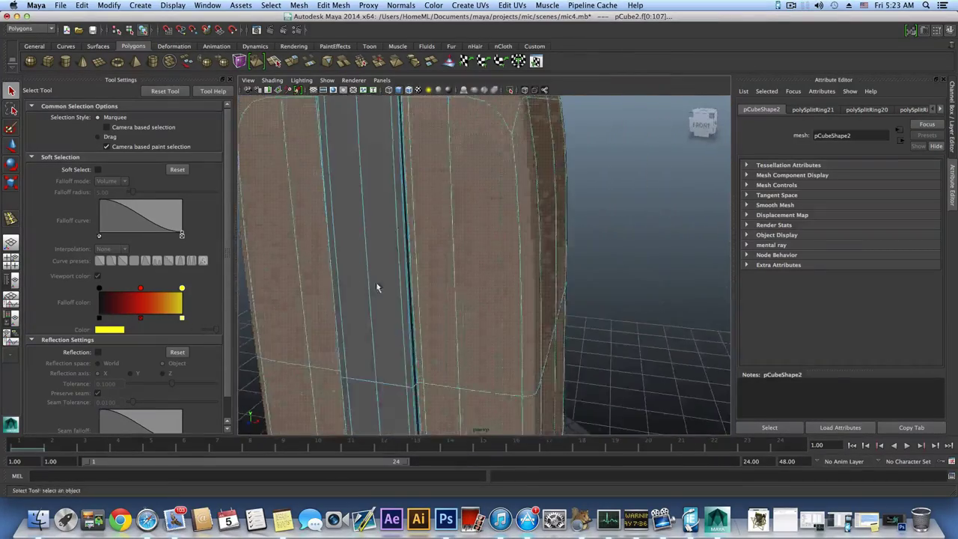
pyautogui.scroll(-8, 379, 286)
pyautogui.click(298, 5)
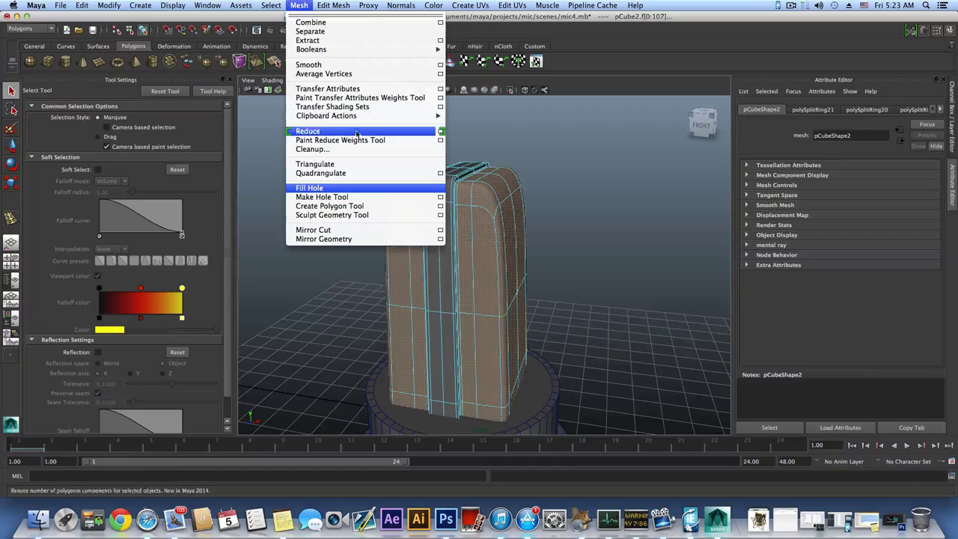
pyautogui.click(320, 41)
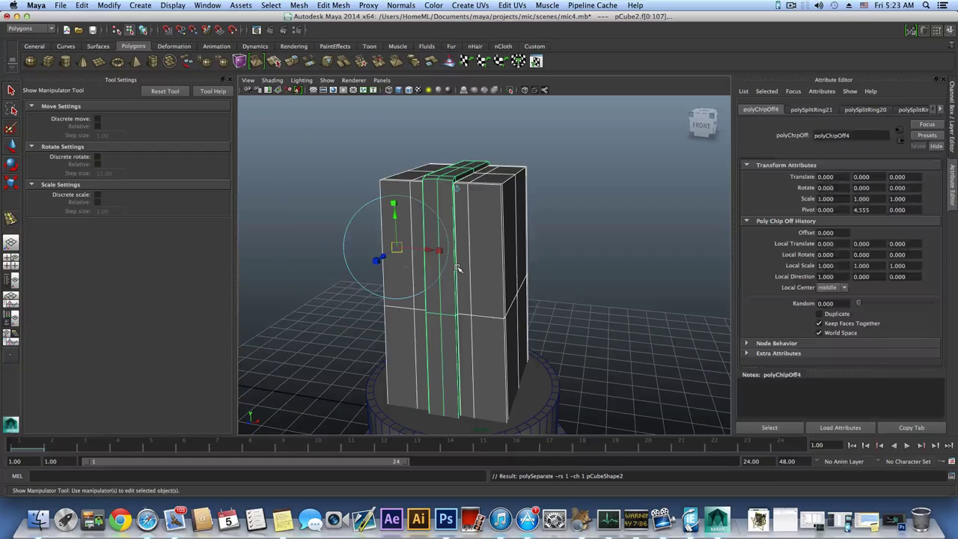
# Step: Return to object selection and select the two separated side pieces on both sides of the central strip
pyautogui.press('F8')
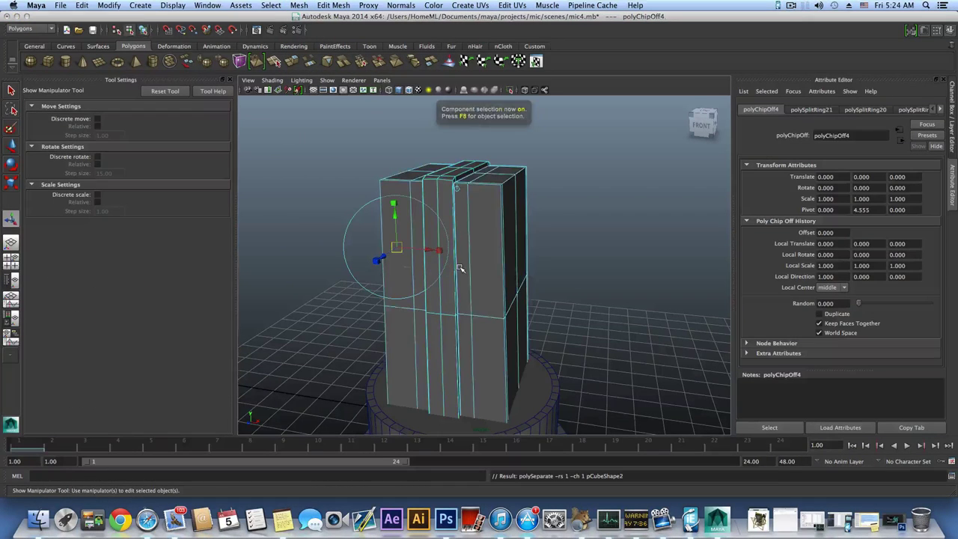
pyautogui.press('F8')
pyautogui.click(476, 248)
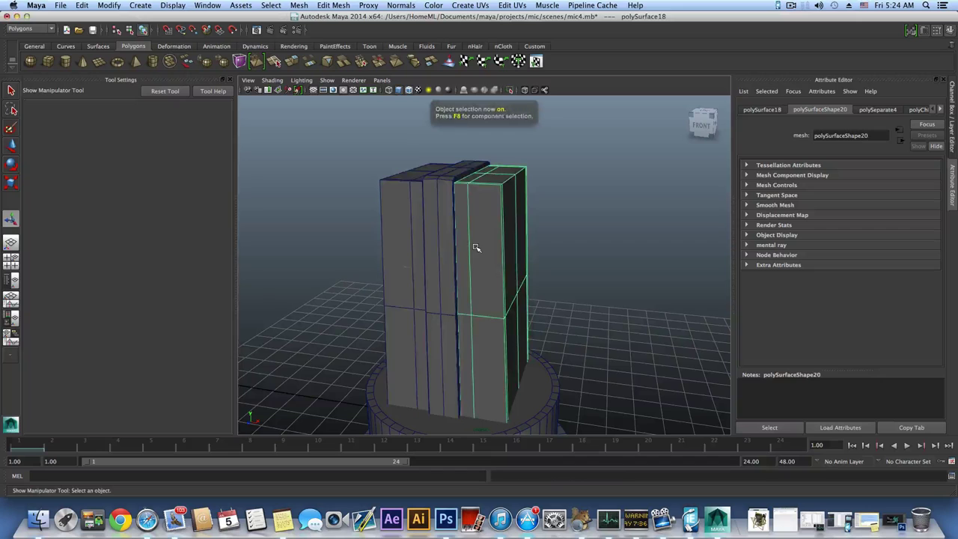
pyautogui.keyDown('shift'); pyautogui.click(401, 240); pyautogui.keyUp('shift')
pyautogui.keyDown('alt'); pyautogui.moveTo(444, 277); pyautogui.dragTo(461, 263); pyautogui.keyUp('alt')
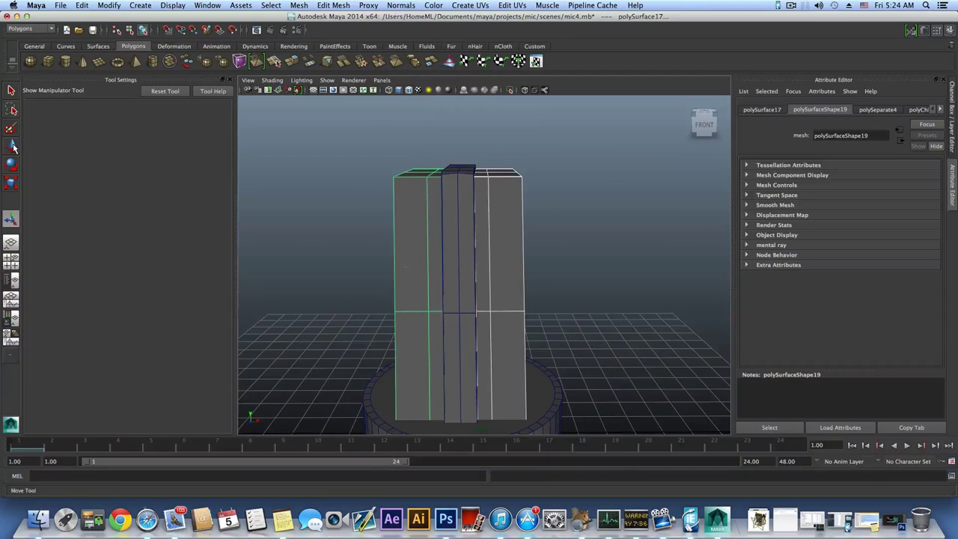
# Step: Show the two side pieces with smooth mesh preview
pyautogui.keyDown('alt'); pyautogui.moveTo(490, 166); pyautogui.dragTo(398, 188); pyautogui.keyUp('alt')
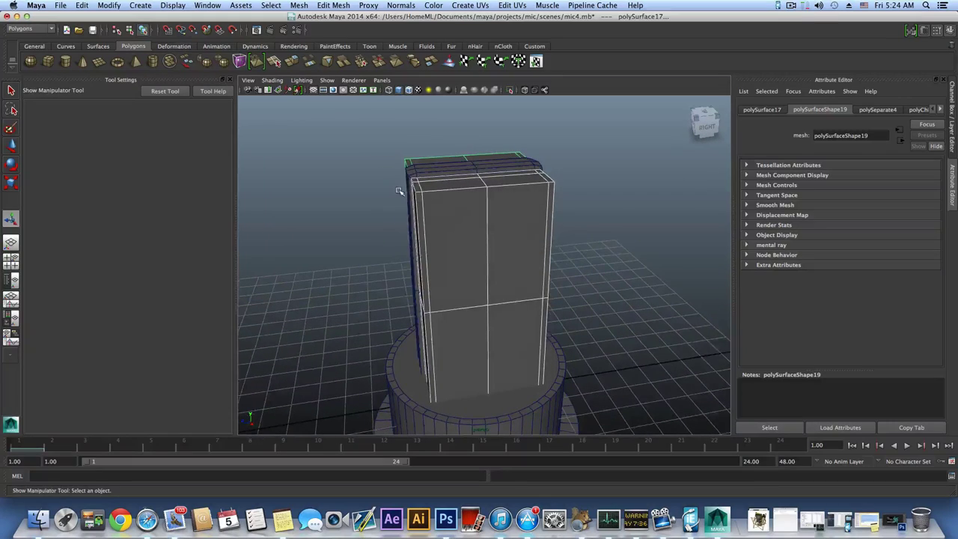
pyautogui.press('3')
pyautogui.keyDown('alt'); pyautogui.moveTo(458, 208); pyautogui.dragTo(519, 203); pyautogui.keyUp('alt')
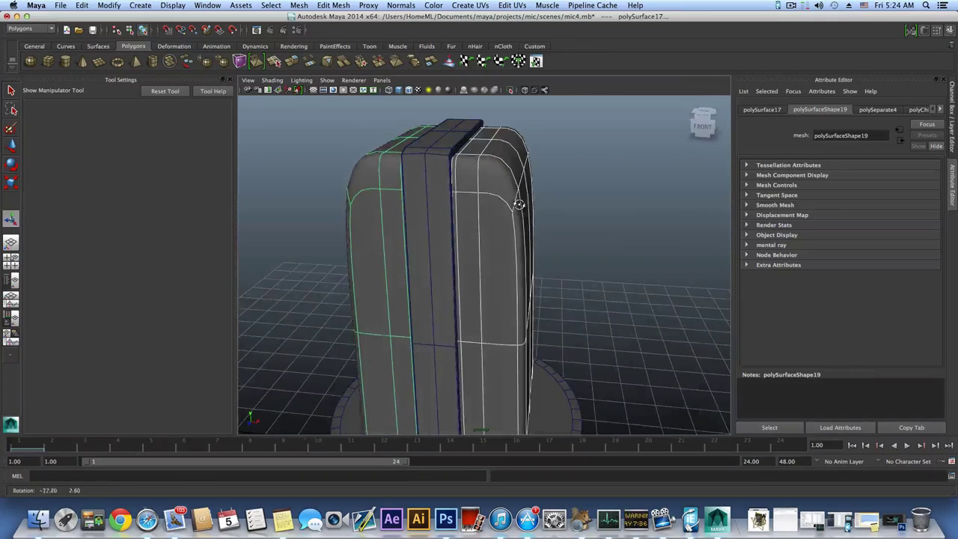
# Step: Examine the central strip and the separated side piece, checking the seam between them on the top, back and sides
pyautogui.click(428, 185)
pyautogui.keyDown('alt'); pyautogui.moveTo(427, 182); pyautogui.dragTo(485, 195); pyautogui.keyUp('alt')
pyautogui.keyDown('alt'); pyautogui.moveTo(486, 195); pyautogui.dragTo(562, 186, button='right'); pyautogui.keyUp('alt')
pyautogui.keyDown('alt'); pyautogui.moveTo(562, 186); pyautogui.dragTo(532, 194); pyautogui.keyUp('alt')
pyautogui.keyDown('alt'); pyautogui.moveTo(532, 195); pyautogui.dragTo(512, 215, button='middle'); pyautogui.keyUp('alt')
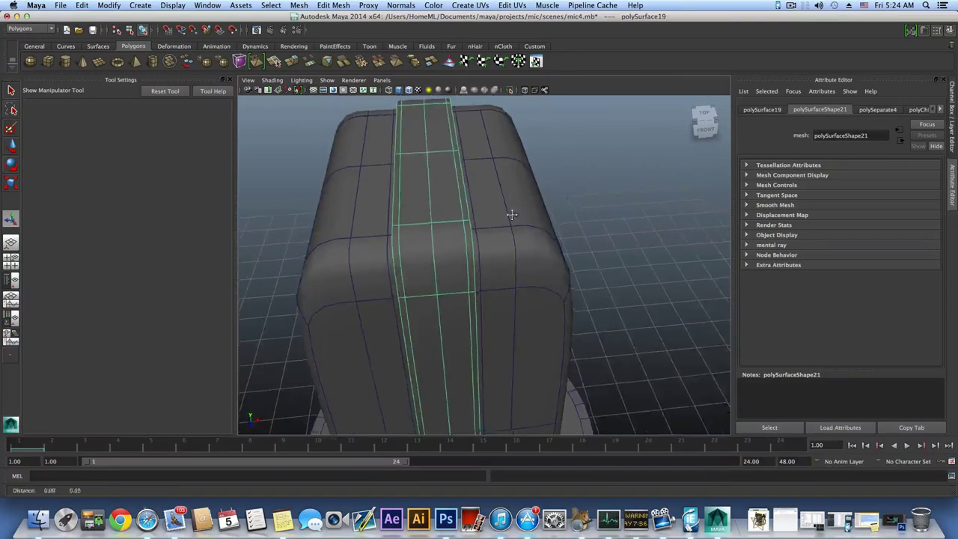
pyautogui.keyDown('alt'); pyautogui.moveTo(512, 215); pyautogui.dragTo(464, 178); pyautogui.keyUp('alt')
pyautogui.click(389, 198)
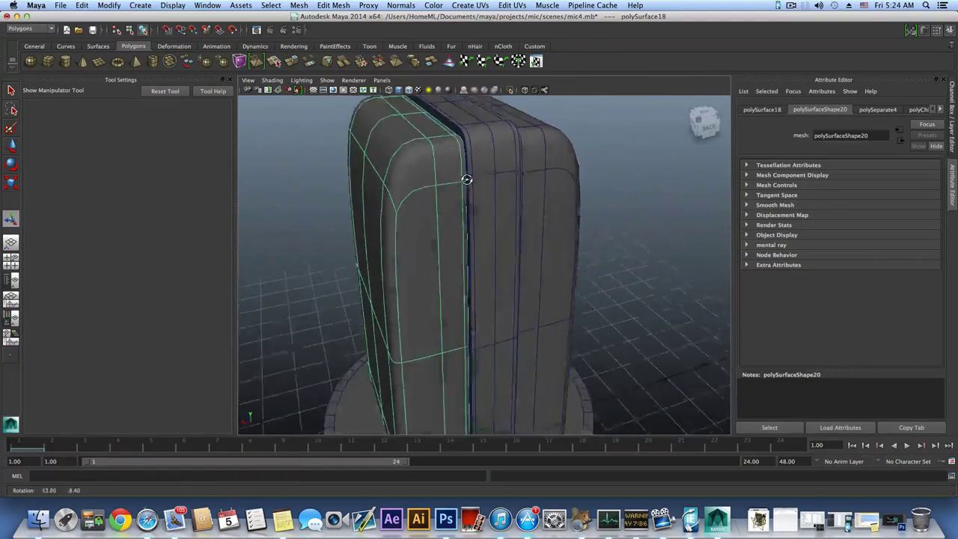
pyautogui.keyDown('alt'); pyautogui.moveTo(464, 177); pyautogui.dragTo(474, 133, button='middle'); pyautogui.keyUp('alt')
pyautogui.keyDown('alt'); pyautogui.moveTo(474, 133); pyautogui.dragTo(484, 229); pyautogui.keyUp('alt')
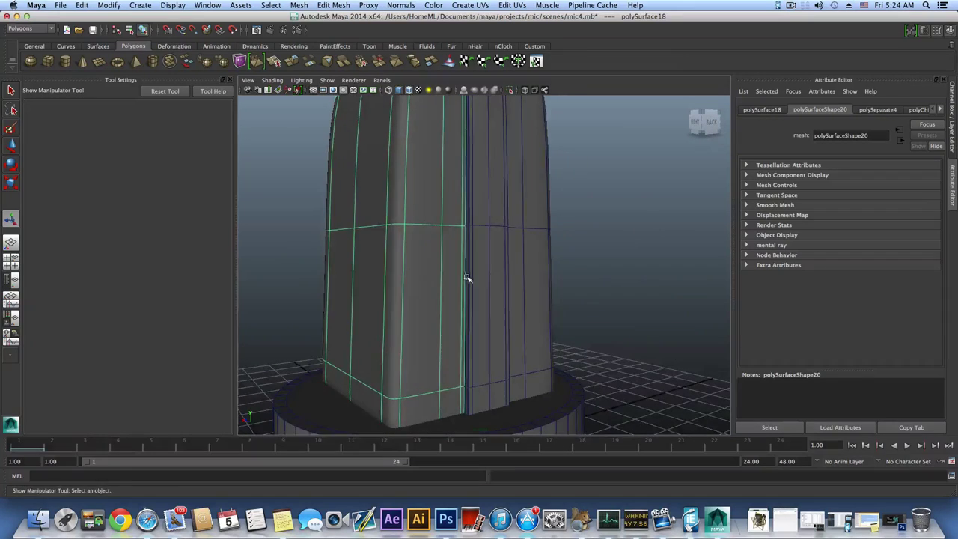
pyautogui.keyDown('alt'); pyautogui.moveTo(462, 201); pyautogui.dragTo(458, 289, button='middle'); pyautogui.keyUp('alt')
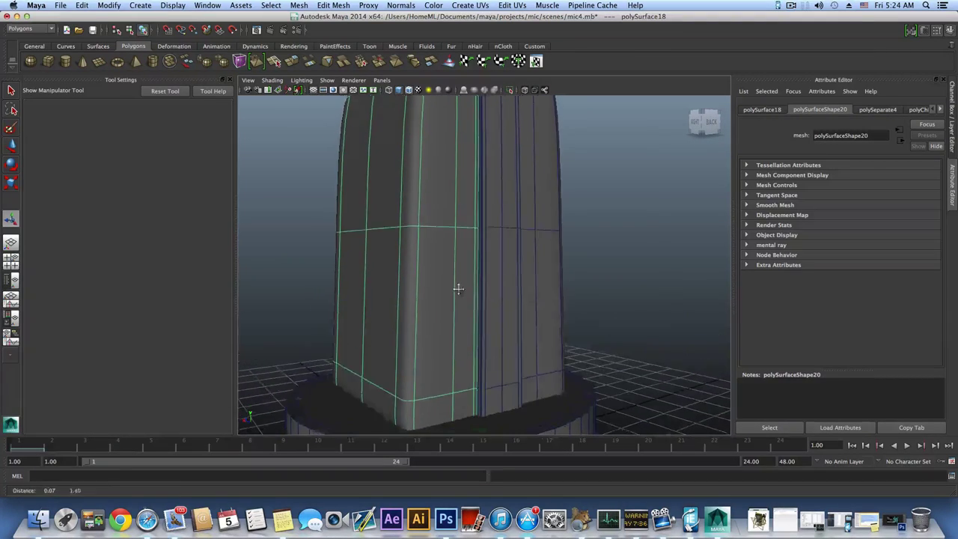
pyautogui.keyDown('alt'); pyautogui.moveTo(437, 274); pyautogui.dragTo(546, 287); pyautogui.keyUp('alt')
pyautogui.keyDown('alt'); pyautogui.moveTo(546, 287); pyautogui.dragTo(421, 269, button='right'); pyautogui.keyUp('alt')
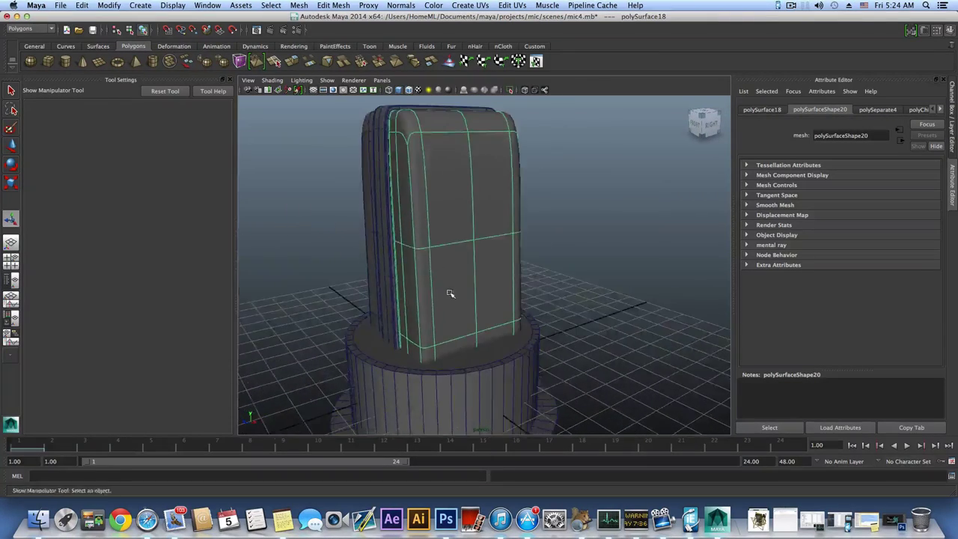
# Step: Select the cylinder base below the box and frame it in the view
pyautogui.keyDown('alt'); pyautogui.moveTo(450, 293); pyautogui.dragTo(445, 163, button='middle'); pyautogui.keyUp('alt')
pyautogui.scroll(-3, 463, 241)
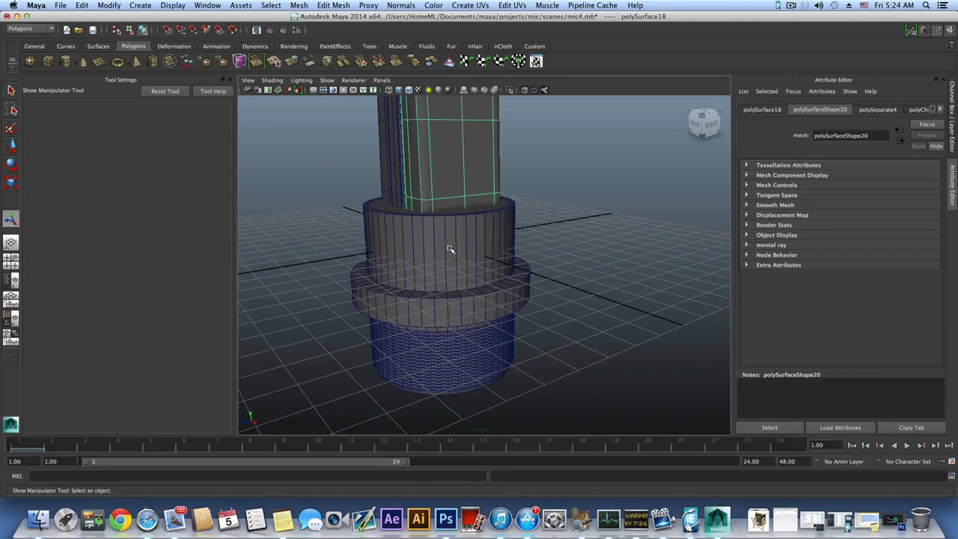
pyautogui.keyDown('alt'); pyautogui.moveTo(449, 249); pyautogui.dragTo(381, 245); pyautogui.keyUp('alt')
pyautogui.keyDown('alt'); pyautogui.moveTo(502, 275); pyautogui.dragTo(494, 231, button='middle'); pyautogui.keyUp('alt')
pyautogui.scroll(5, 448, 220)
pyautogui.click(487, 241)
pyautogui.keyDown('alt'); pyautogui.moveTo(488, 241); pyautogui.dragTo(518, 275); pyautogui.keyUp('alt')
pyautogui.keyDown('alt'); pyautogui.moveTo(518, 274); pyautogui.dragTo(531, 267, button='middle'); pyautogui.keyUp('alt')
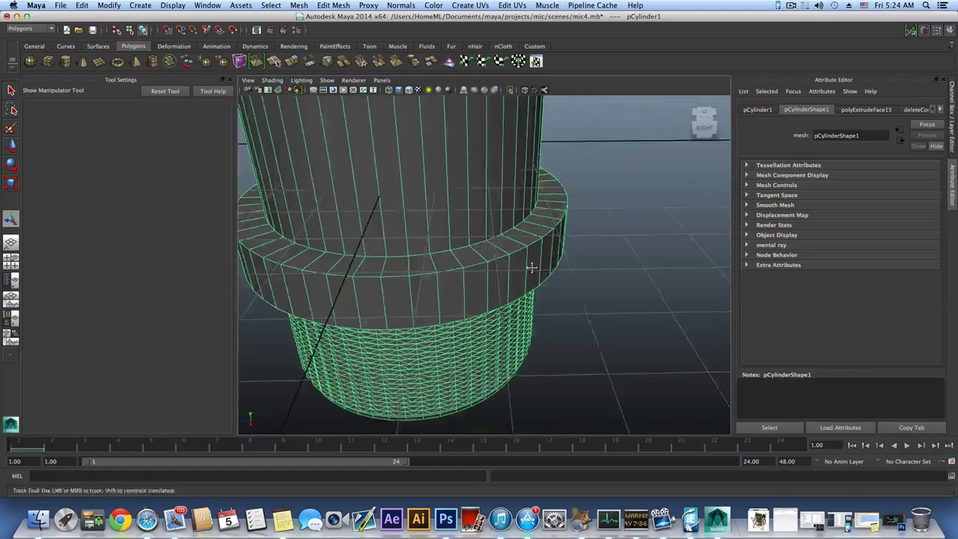
pyautogui.press('f')
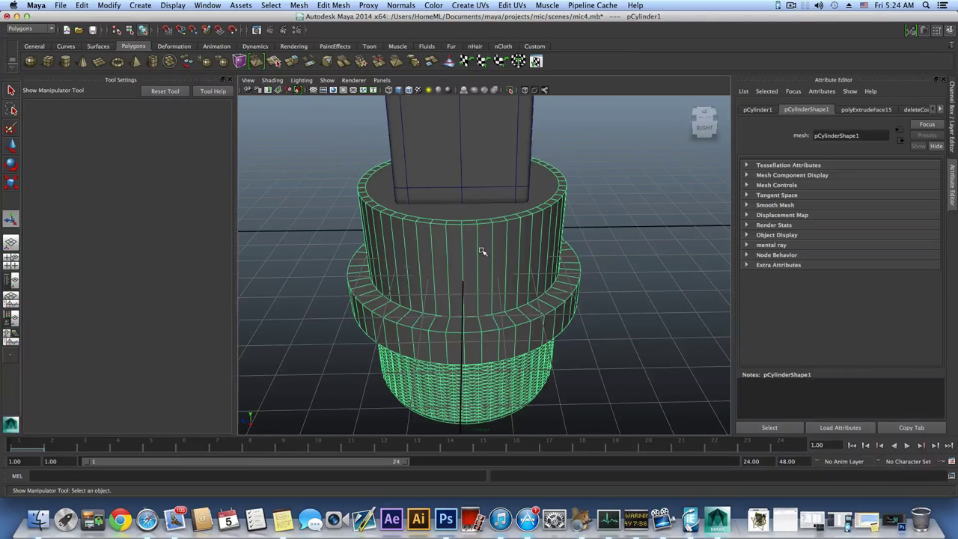
# Step: Insert edge loops on the cylinder's top rim near its outer edge and on the outer wall just below the rim
pyautogui.keyDown('shift'); pyautogui.rightClick(487, 245); pyautogui.keyUp('shift')
pyautogui.click(451, 257)
pyautogui.keyDown('alt'); pyautogui.moveTo(453, 260); pyautogui.dragTo(496, 231, button='right'); pyautogui.keyUp('alt')
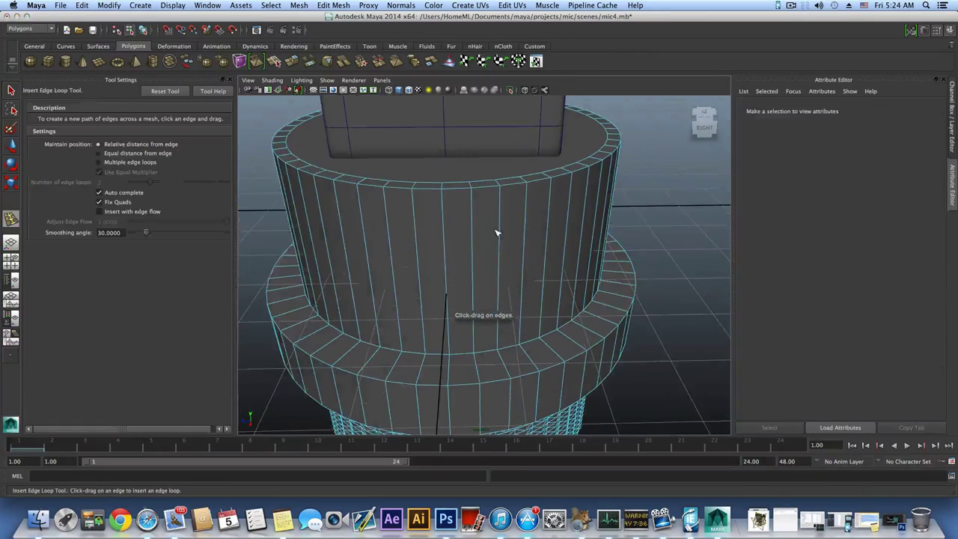
pyautogui.keyDown('alt'); pyautogui.moveTo(494, 213); pyautogui.dragTo(494, 253); pyautogui.keyUp('alt')
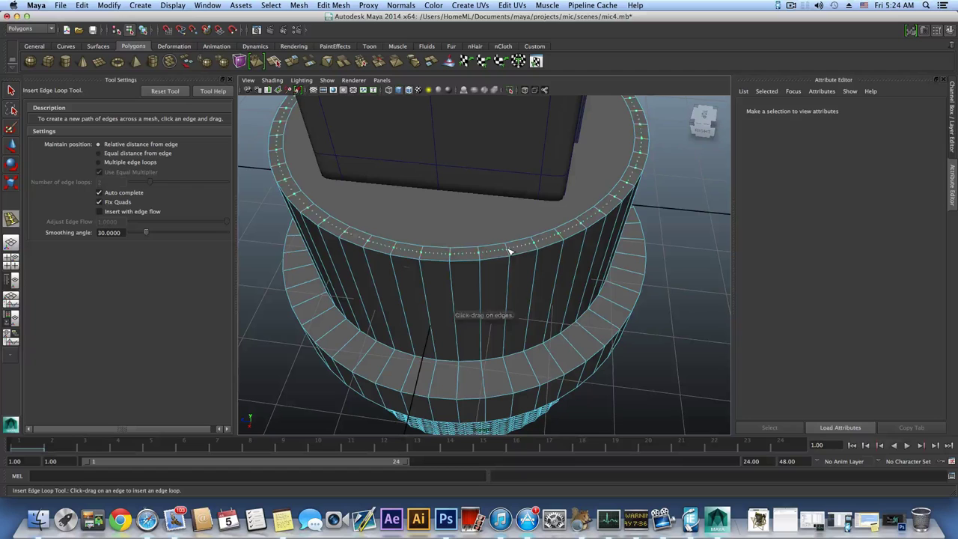
pyautogui.click(511, 256)
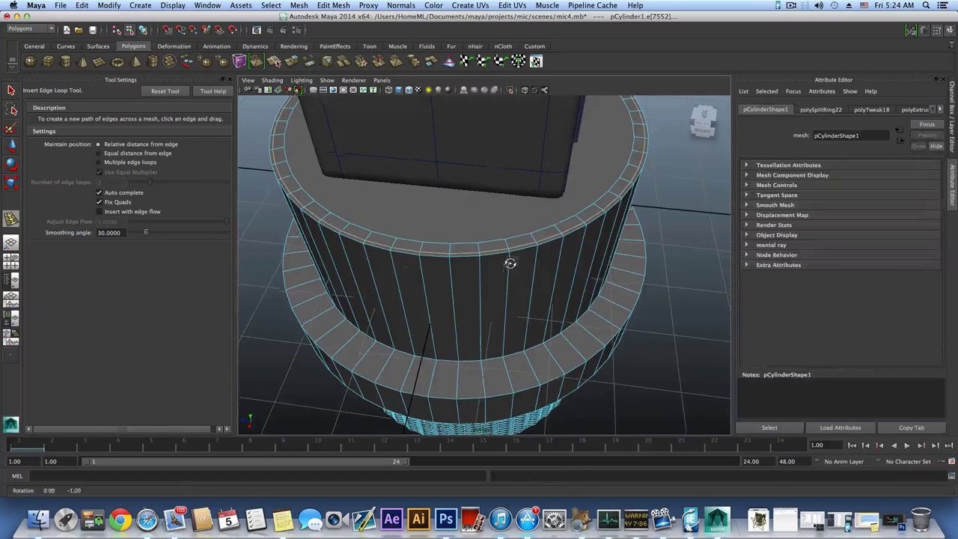
pyautogui.keyDown('alt'); pyautogui.moveTo(509, 262); pyautogui.dragTo(494, 171); pyautogui.keyUp('alt')
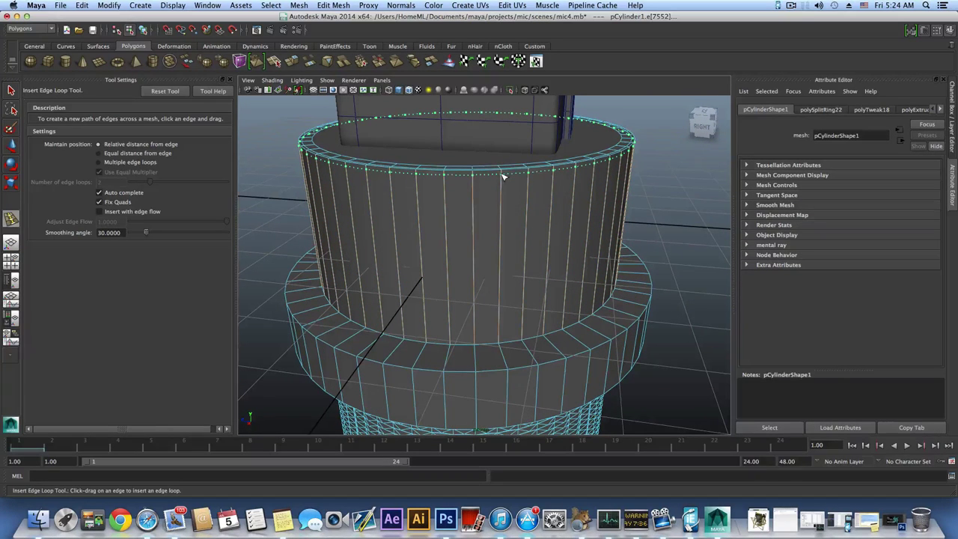
pyautogui.click(503, 176)
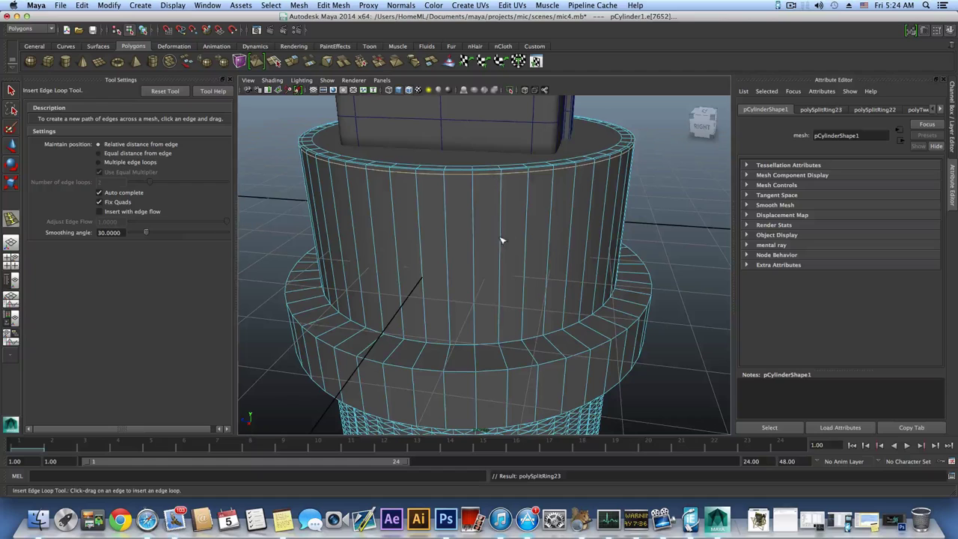
# Step: Insert edge loops close to the edges of the cylinder's collar, the neck beneath it and the bottom edge of the knurled section
pyautogui.keyDown('alt'); pyautogui.moveTo(503, 242); pyautogui.dragTo(487, 199, button='middle'); pyautogui.keyUp('alt')
pyautogui.moveTo(485, 224)
pyautogui.mouseDown()
pyautogui.moveTo(516, 265)
pyautogui.moveTo(499, 261)
pyautogui.moveTo(488, 228)
pyautogui.mouseUp()
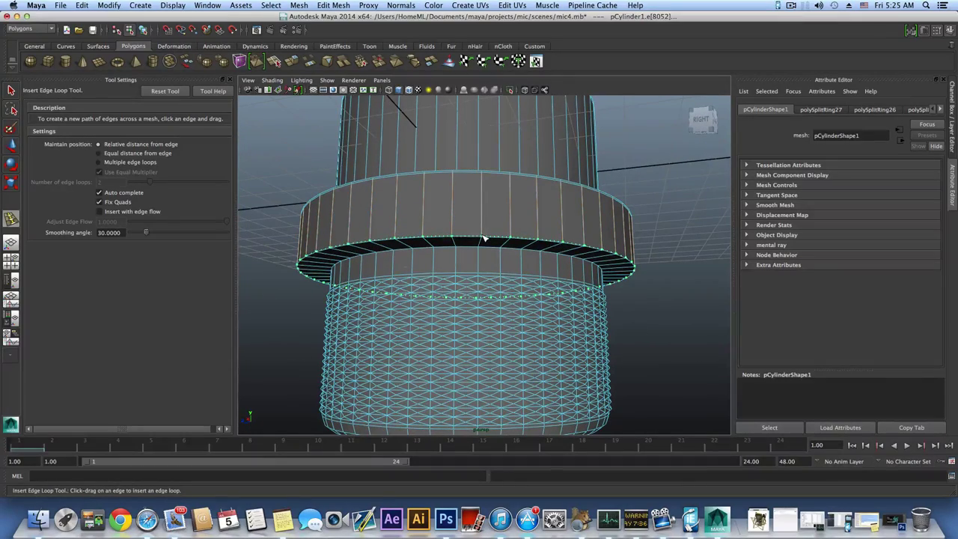
pyautogui.keyDown('alt'); pyautogui.moveTo(484, 244); pyautogui.dragTo(481, 225); pyautogui.keyUp('alt')
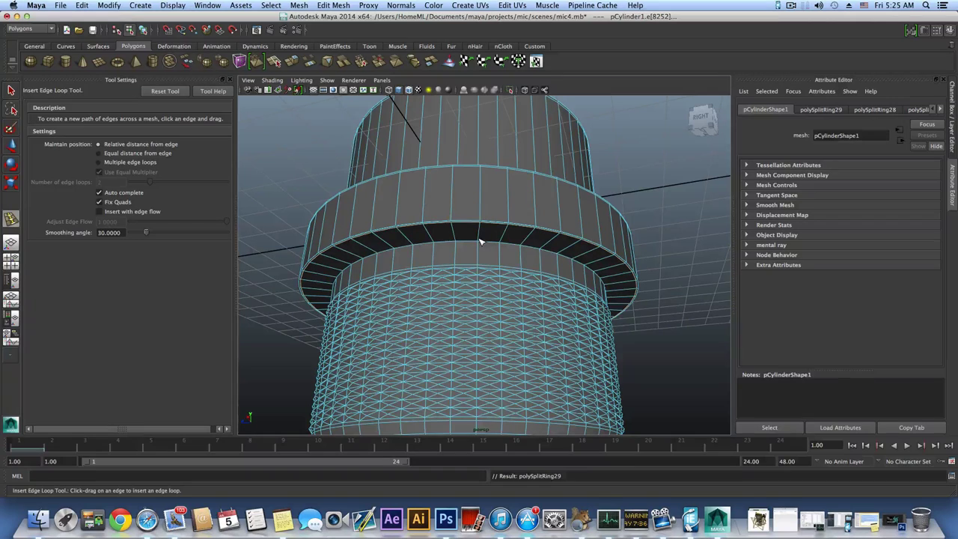
pyautogui.click(479, 241)
pyautogui.moveTo(481, 242); pyautogui.dragTo(481, 349)
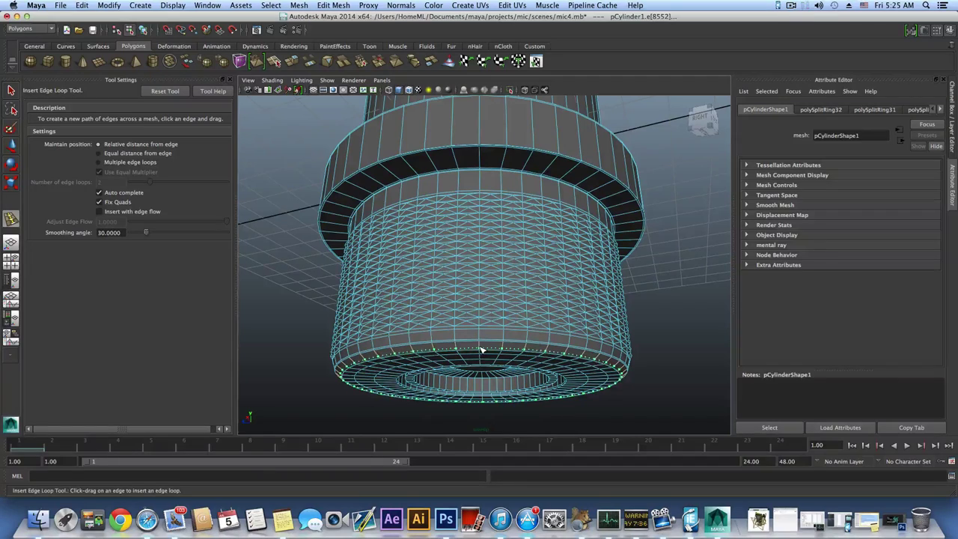
# Step: Insert supporting edge loops around the bottom rim of the knurled cylinder, then preview it smoothed in object mode
pyautogui.moveTo(481, 349); pyautogui.dragTo(526, 319)
pyautogui.keyDown('alt'); pyautogui.moveTo(526, 319); pyautogui.dragTo(591, 320, button='right'); pyautogui.keyUp('alt')
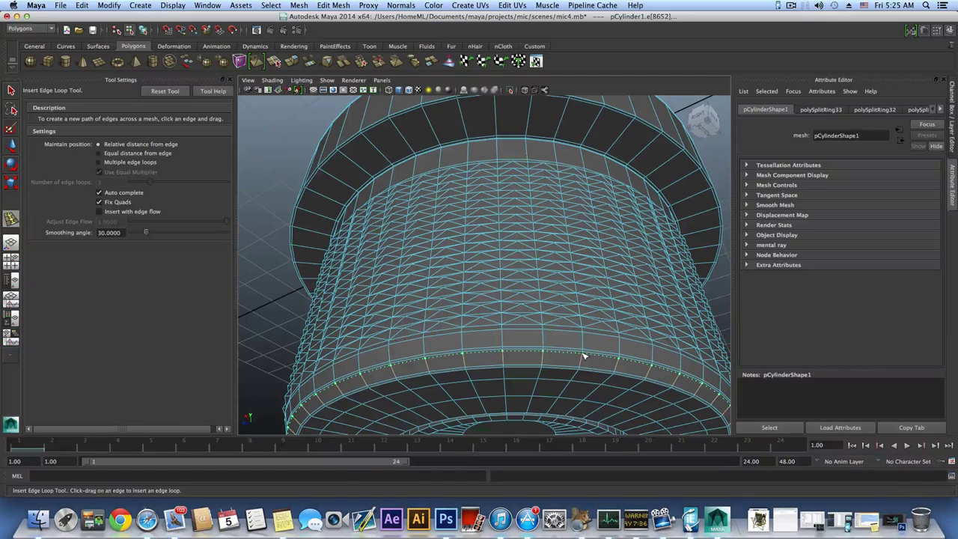
pyautogui.keyDown('alt'); pyautogui.moveTo(582, 341); pyautogui.dragTo(510, 289, button='right'); pyautogui.keyUp('alt')
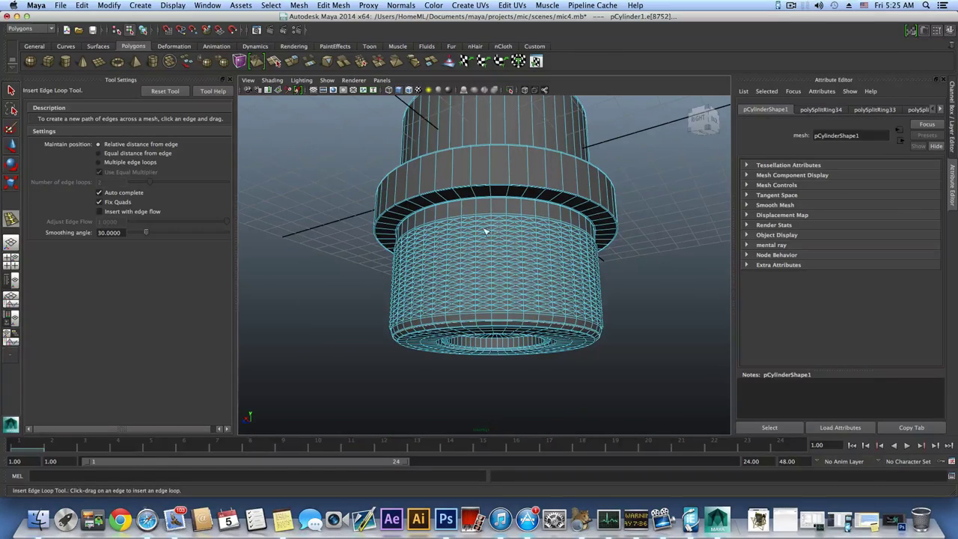
pyautogui.keyDown('alt'); pyautogui.moveTo(485, 232); pyautogui.dragTo(460, 285); pyautogui.keyUp('alt')
pyautogui.press('3')
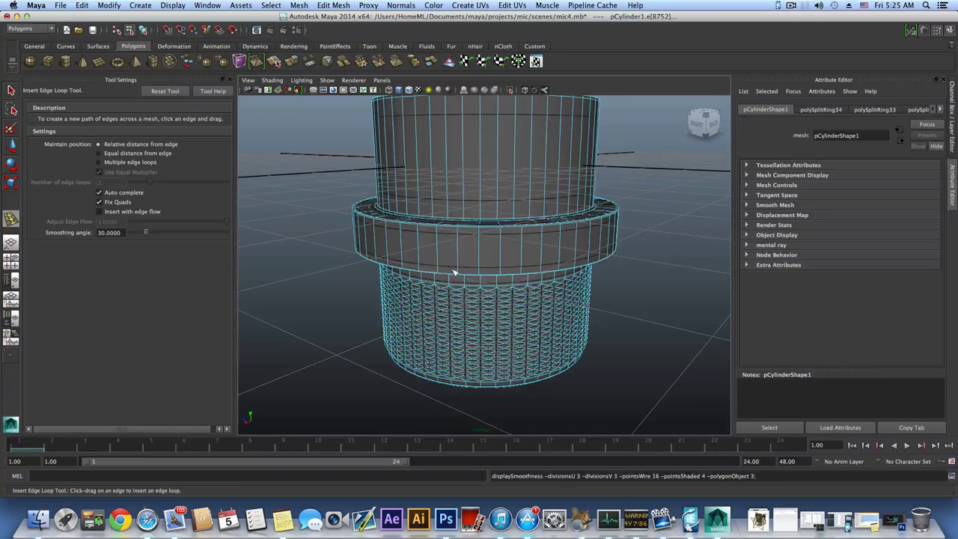
pyautogui.click(12, 90)
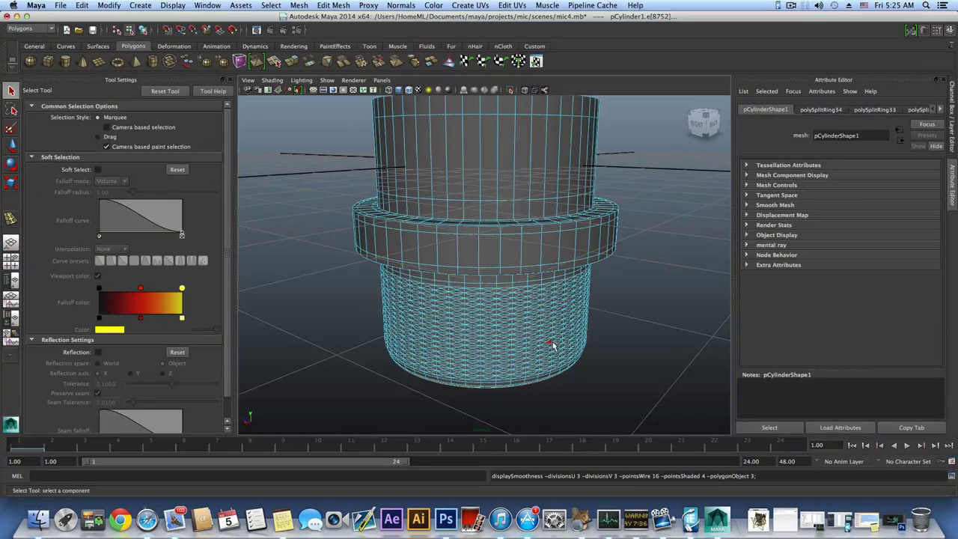
pyautogui.press('F8')
pyautogui.keyDown('alt'); pyautogui.moveTo(552, 348); pyautogui.dragTo(451, 365); pyautogui.keyUp('alt')
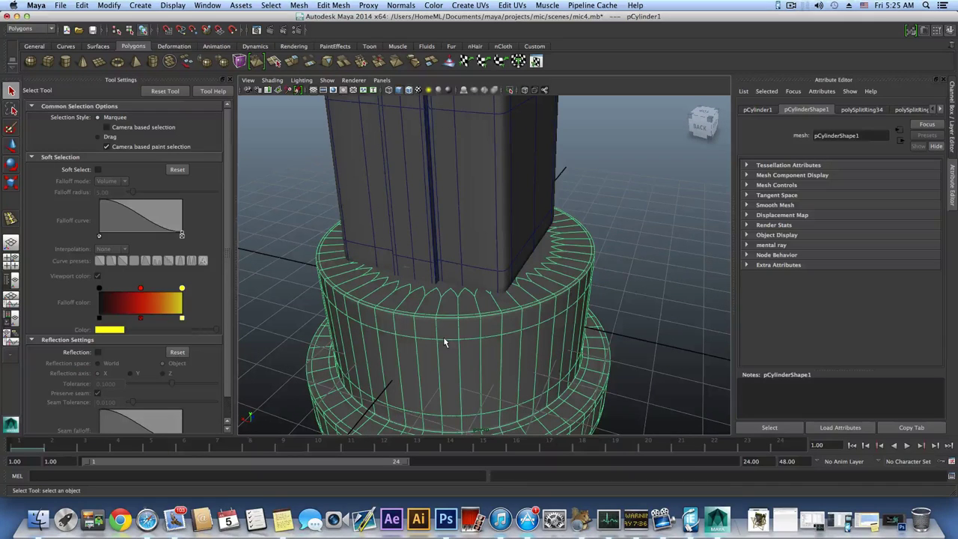
# Step: Turn off the cylinder's smooth preview and poke its top cap face with Poke Face
pyautogui.press('1')
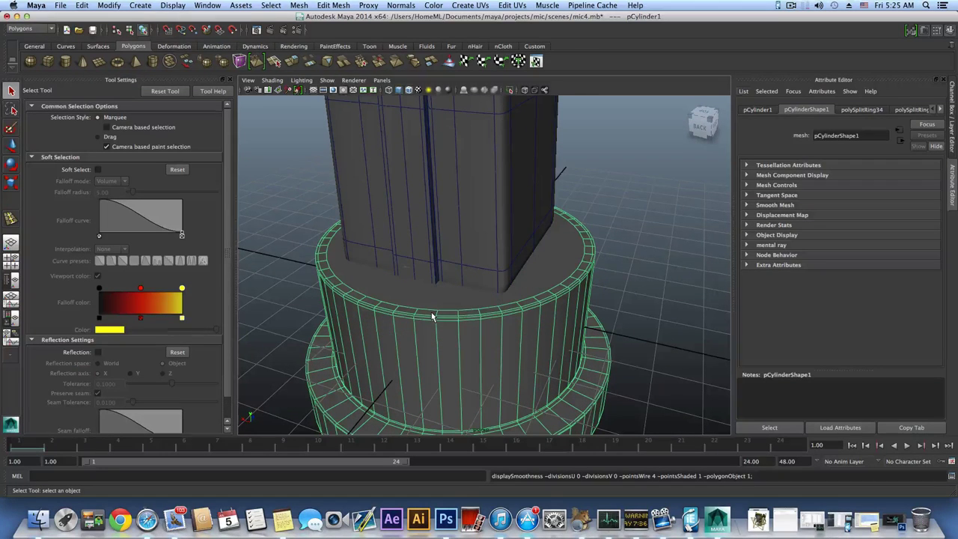
pyautogui.moveTo(480, 292); pyautogui.dragTo(479, 298, button='right')
pyautogui.click(479, 298)
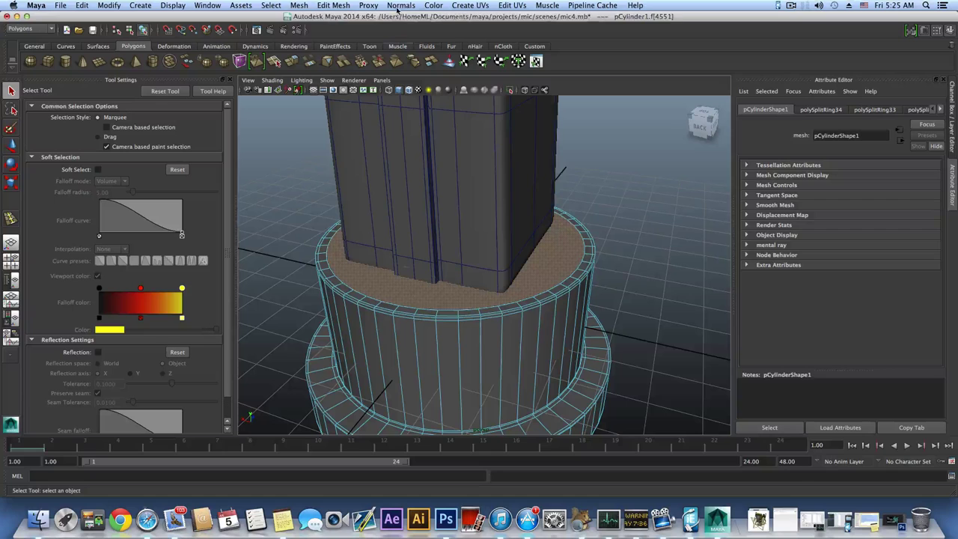
pyautogui.click(331, 5)
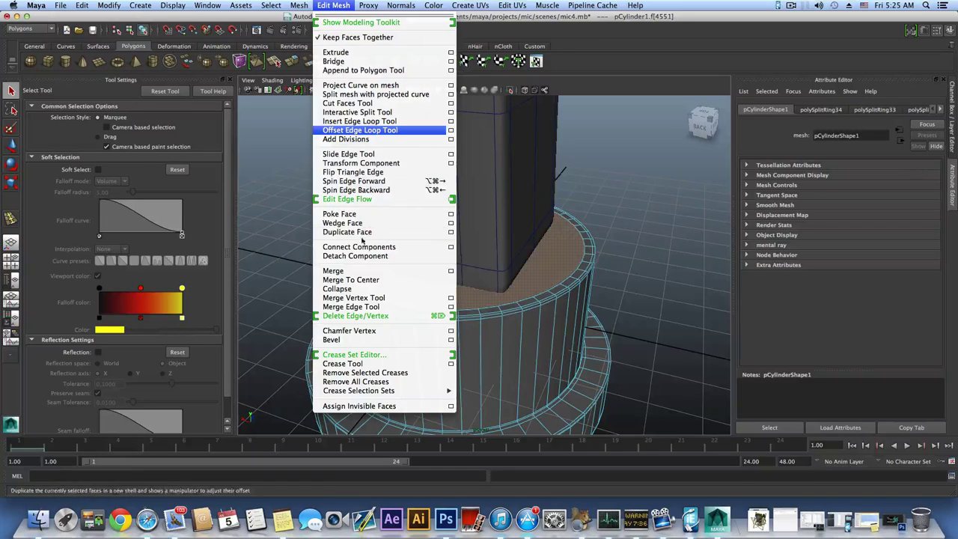
pyautogui.click(442, 216)
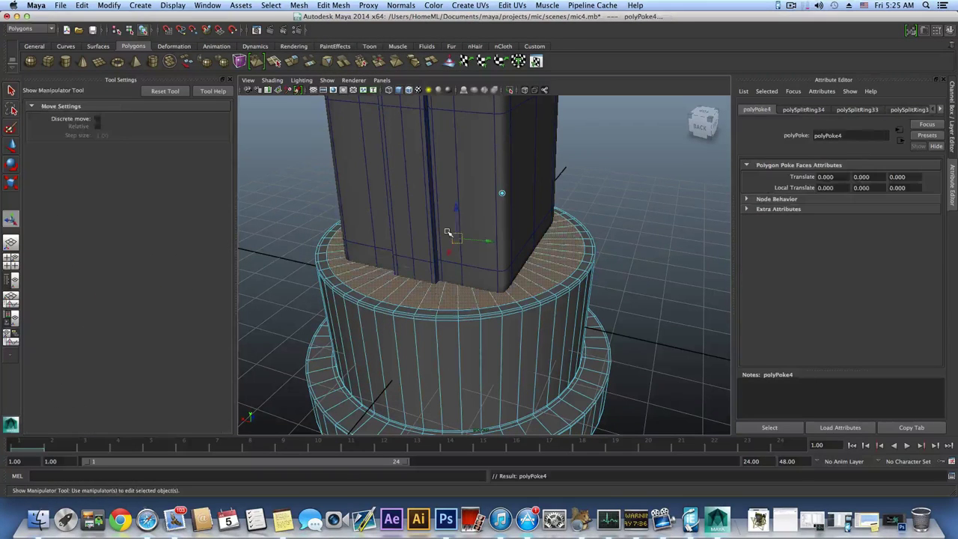
pyautogui.press('F8')
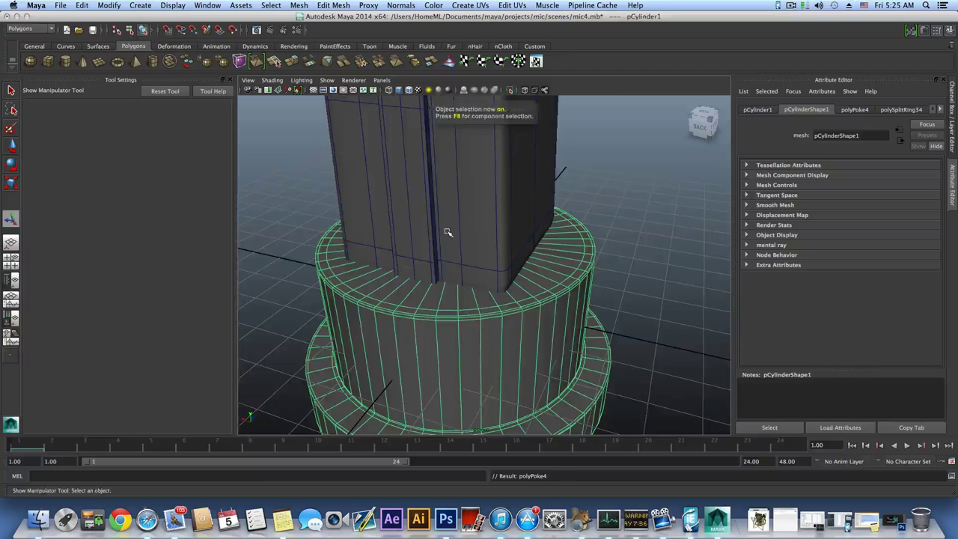
# Step: Show the channel attributes and make the shockamount layer visible around the microphone
pyautogui.scroll(-5, 451, 232)
pyautogui.keyDown('alt'); pyautogui.moveTo(452, 232); pyautogui.dragTo(508, 222); pyautogui.keyUp('alt')
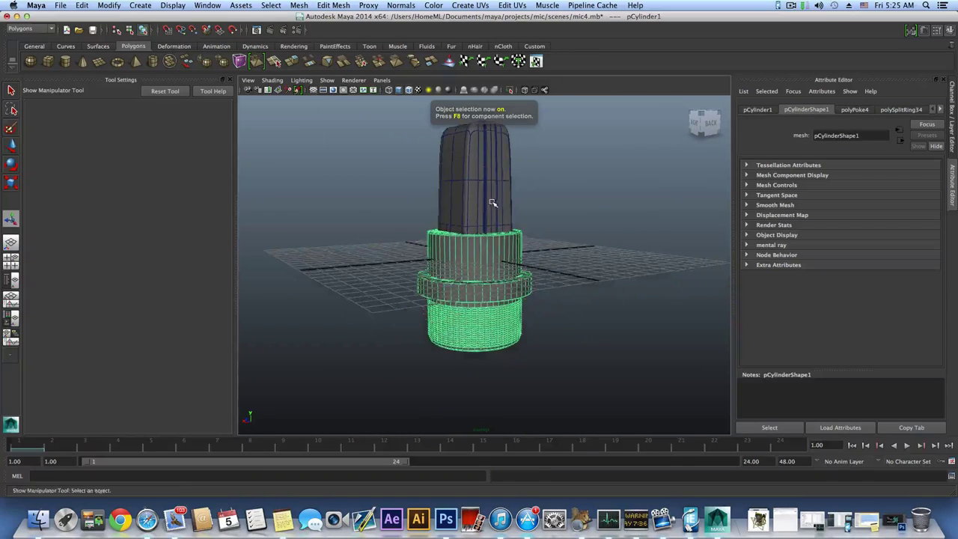
pyautogui.keyDown('alt'); pyautogui.moveTo(508, 221); pyautogui.dragTo(551, 224); pyautogui.keyUp('alt')
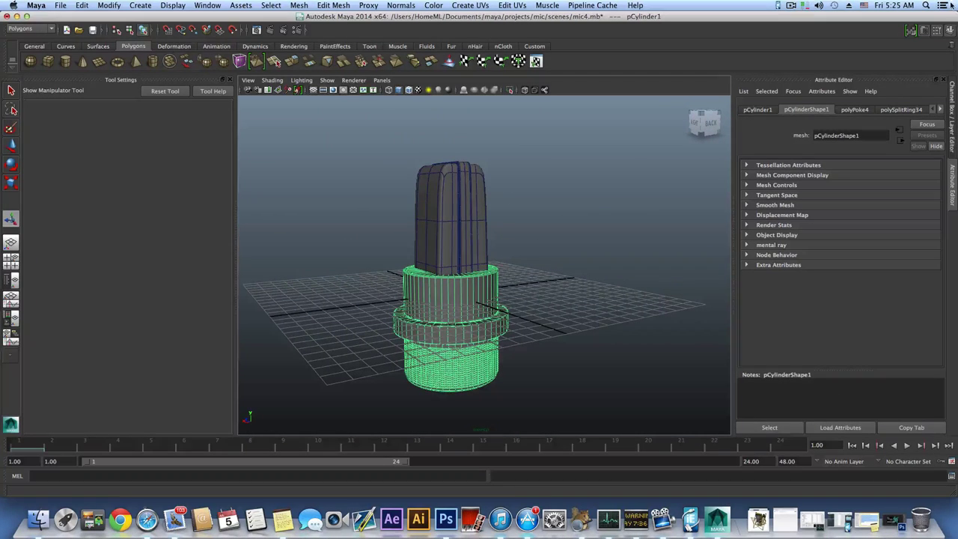
pyautogui.click(949, 30)
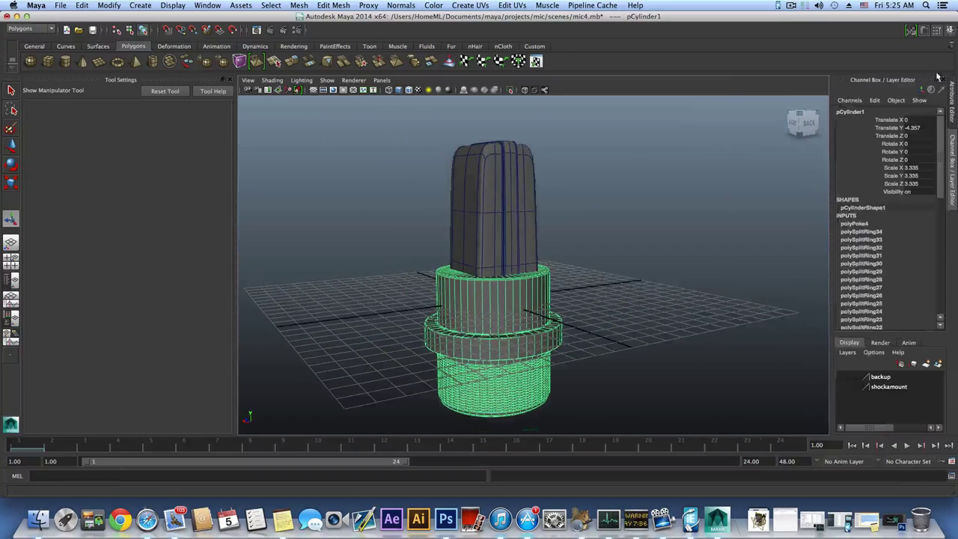
pyautogui.click(843, 386)
pyautogui.keyDown('alt'); pyautogui.moveTo(625, 404); pyautogui.dragTo(615, 383); pyautogui.keyUp('alt')
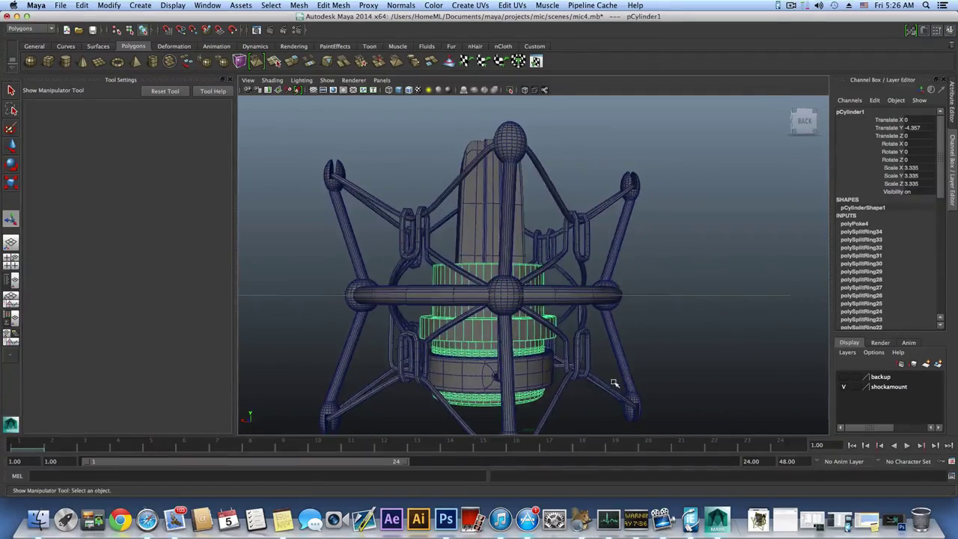
pyautogui.keyDown('alt'); pyautogui.moveTo(615, 383); pyautogui.dragTo(600, 384, button='middle'); pyautogui.keyUp('alt')
pyautogui.keyDown('alt'); pyautogui.moveTo(600, 384); pyautogui.dragTo(586, 376); pyautogui.keyUp('alt')
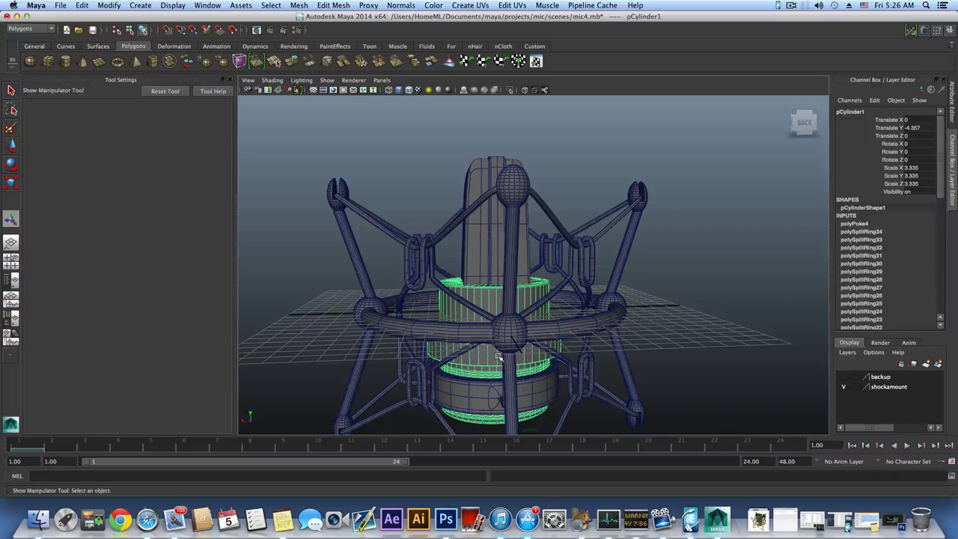
pyautogui.scroll(-5, 498, 357)
pyautogui.moveTo(497, 357)
pyautogui.keyDown('alt'); pyautogui.mouseDown()
pyautogui.moveTo(565, 391)
pyautogui.moveTo(576, 373)
pyautogui.moveTo(474, 369)
pyautogui.moveTo(478, 358)
pyautogui.mouseUp(); pyautogui.keyUp('alt')
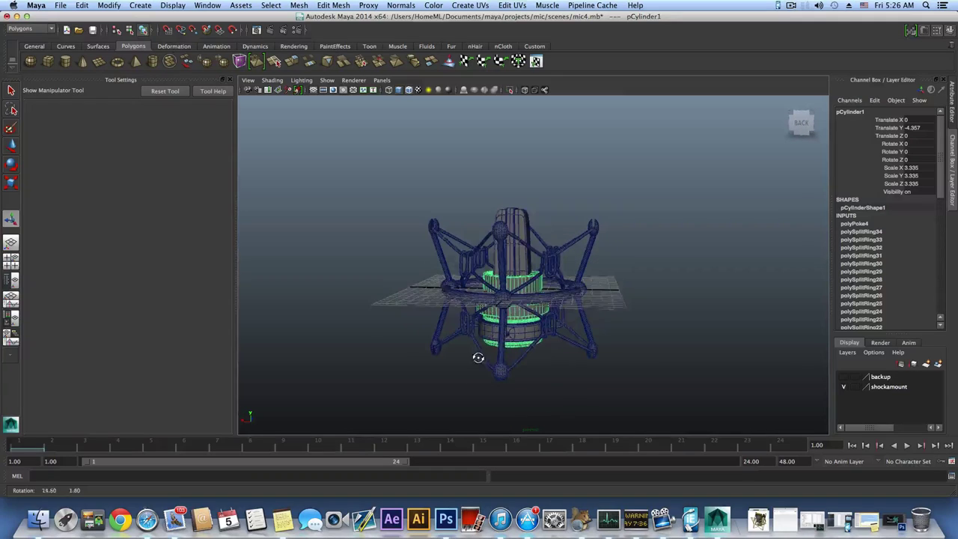
# Step: Move the microphone head pieces straight up above the shock mount, to about Translate Y 1.704
pyautogui.click(11, 91)
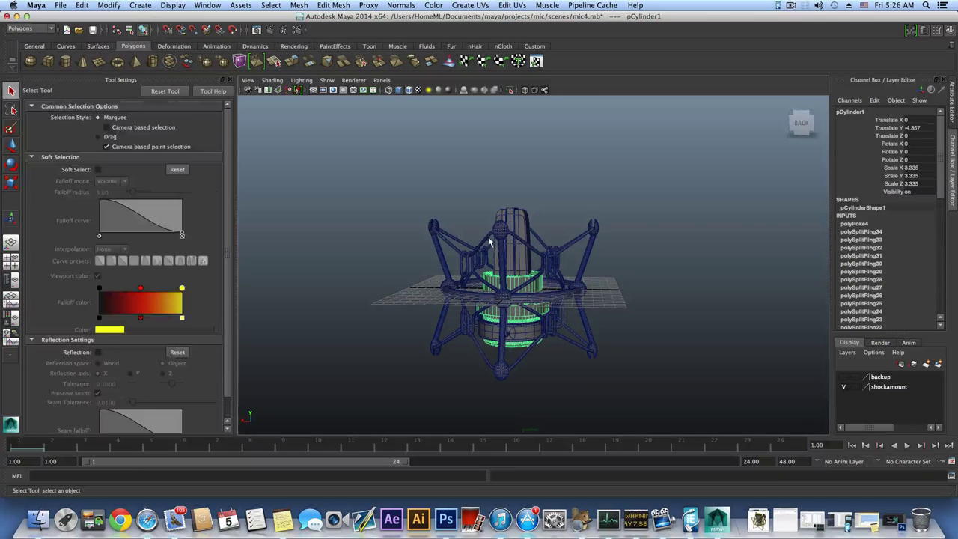
pyautogui.click(511, 203)
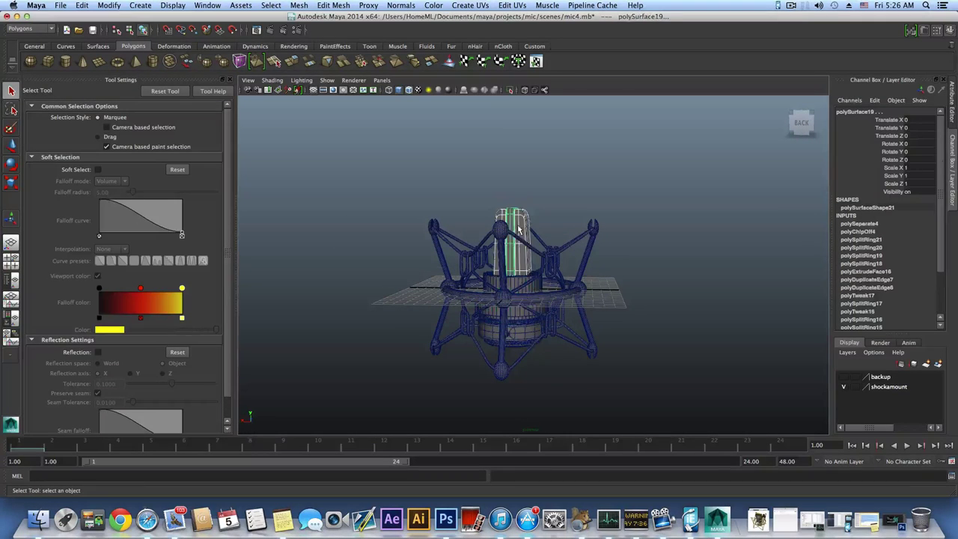
pyautogui.press('w')
pyautogui.moveTo(513, 212); pyautogui.dragTo(517, 154)
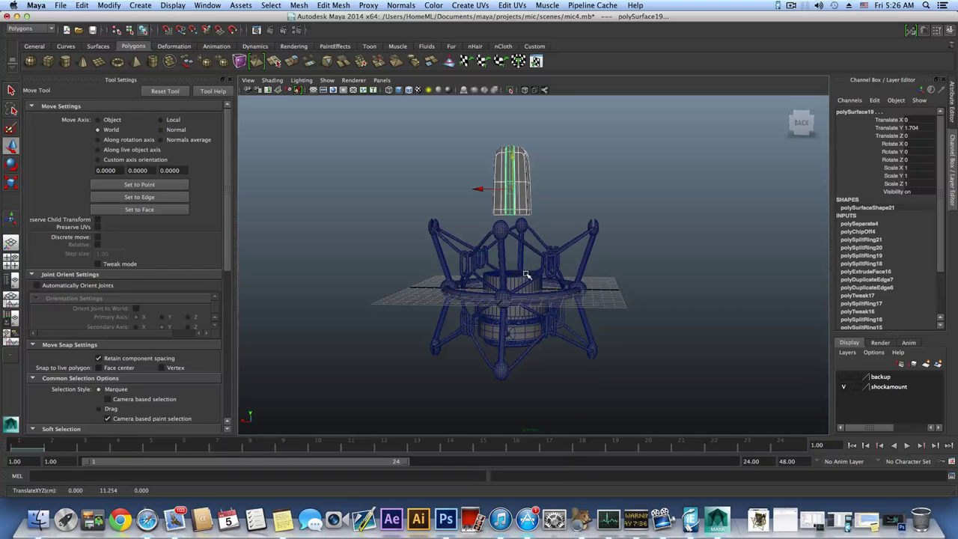
# Step: Raise the vertices at the top end of the microphone's cylinder body to lengthen it
pyautogui.rightClick(522, 275)
pyautogui.click(515, 281)
pyautogui.keyDown('alt'); pyautogui.moveTo(472, 260); pyautogui.dragTo(480, 263); pyautogui.keyUp('alt')
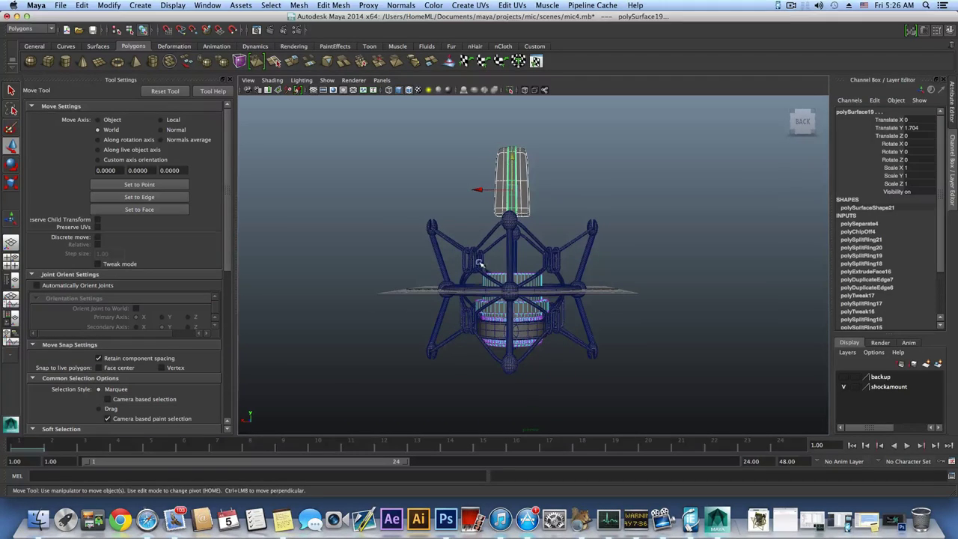
pyautogui.moveTo(548, 282); pyautogui.dragTo(569, 282)
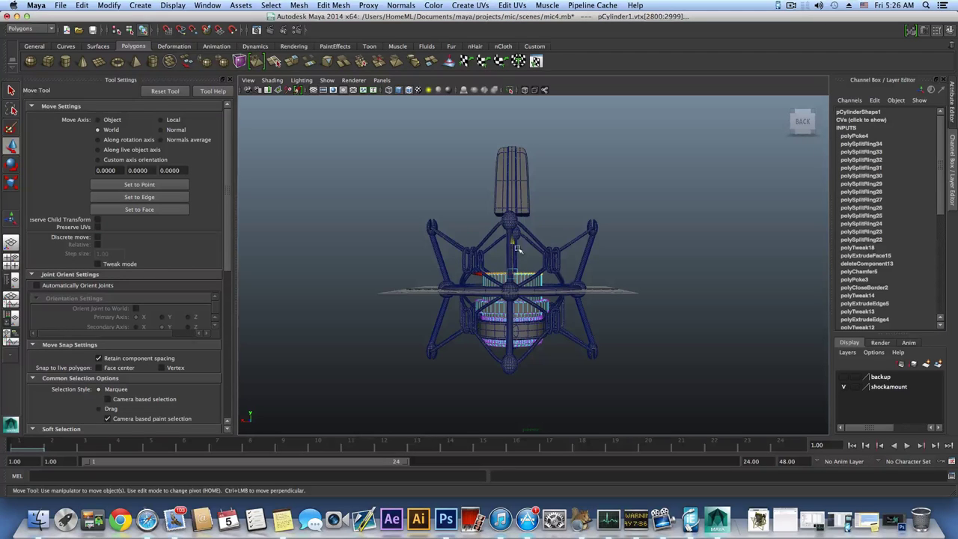
pyautogui.moveTo(512, 243); pyautogui.dragTo(551, 225)
pyautogui.press('F8')
# Step: Lower the microphone head pieces onto the lengthened cylinder, to about Translate Y 0.791
pyautogui.click(519, 173)
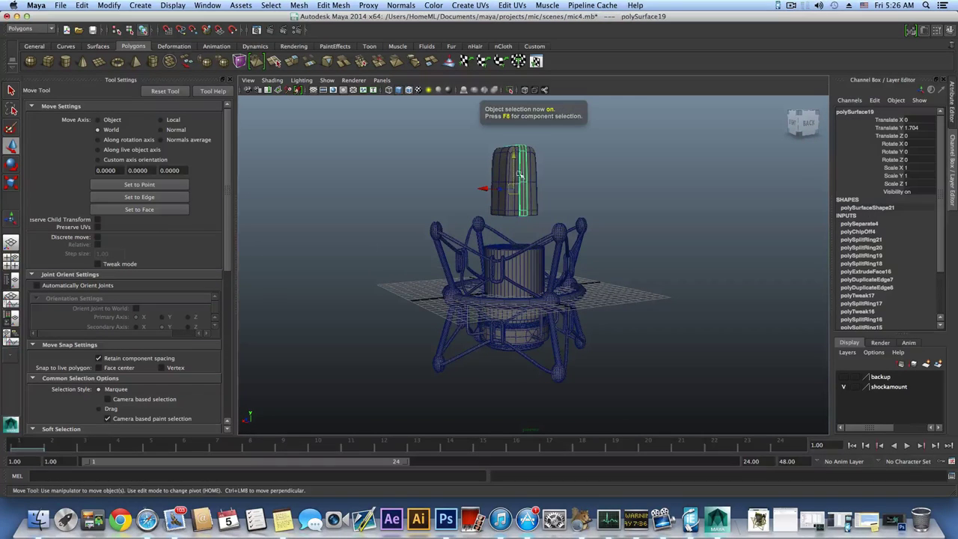
pyautogui.keyDown('shift'); pyautogui.click(526, 161); pyautogui.keyUp('shift')
pyautogui.moveTo(514, 153); pyautogui.dragTo(522, 189)
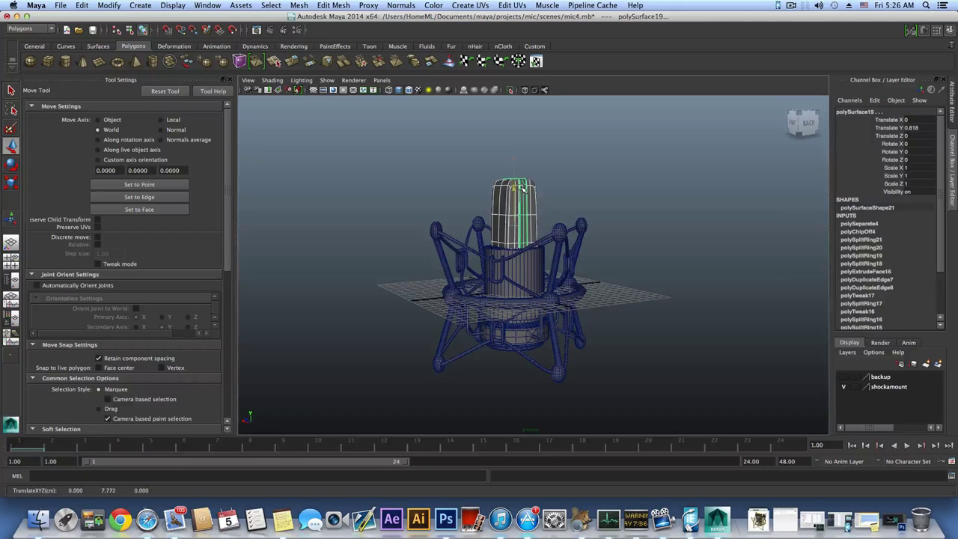
pyautogui.keyDown('alt'); pyautogui.moveTo(521, 194); pyautogui.dragTo(557, 271); pyautogui.keyUp('alt')
pyautogui.keyDown('alt'); pyautogui.moveTo(532, 337); pyautogui.dragTo(516, 308); pyautogui.keyUp('alt')
# Step: Move the vertices of the cylinder's wide collar down toward the shock mount's clamp ring
pyautogui.rightClick(516, 308)
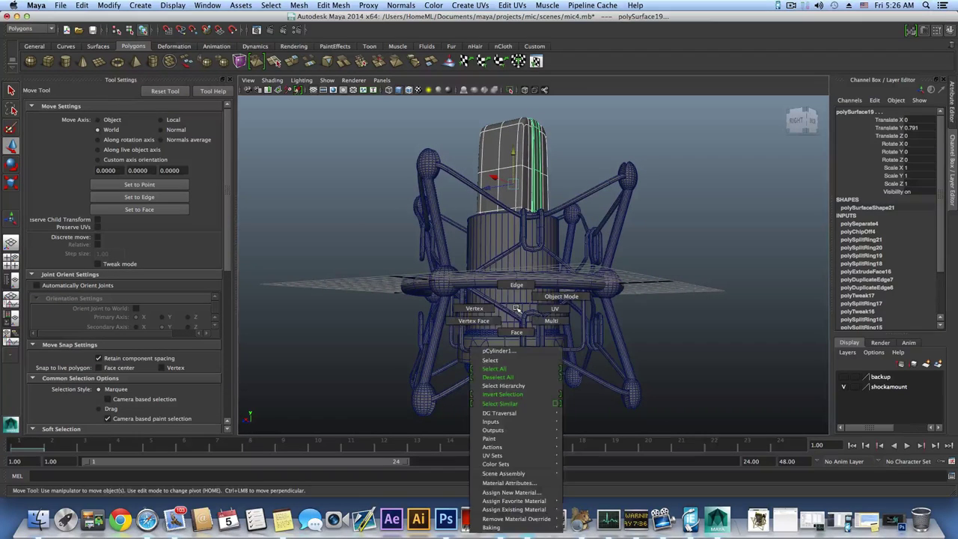
pyautogui.click(479, 307)
pyautogui.keyDown('alt'); pyautogui.moveTo(483, 317); pyautogui.dragTo(569, 370, button='right'); pyautogui.keyUp('alt')
pyautogui.keyDown('alt'); pyautogui.moveTo(568, 370); pyautogui.dragTo(575, 349); pyautogui.keyUp('alt')
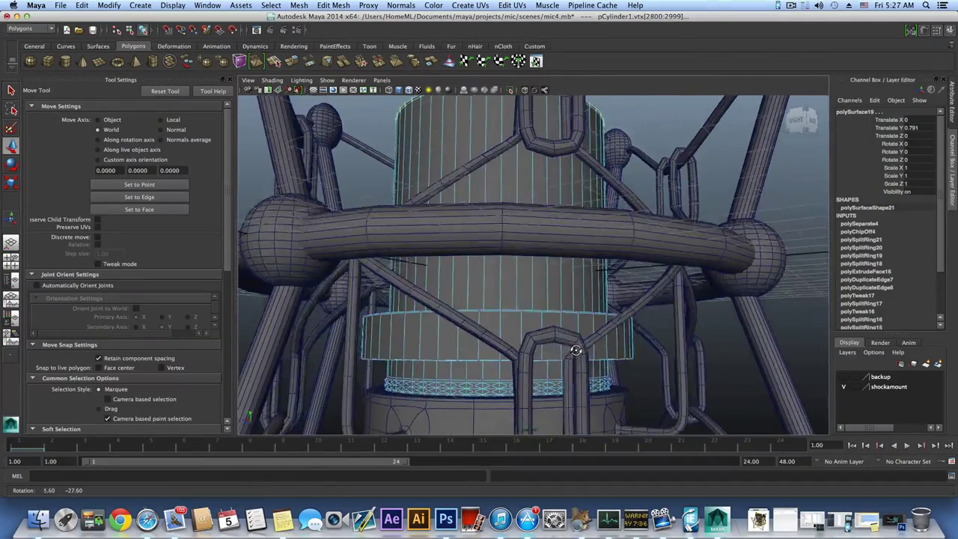
pyautogui.keyDown('alt'); pyautogui.moveTo(575, 349); pyautogui.dragTo(421, 319, button='right'); pyautogui.keyUp('alt')
pyautogui.keyDown('alt'); pyautogui.moveTo(421, 319); pyautogui.dragTo(442, 322); pyautogui.keyUp('alt')
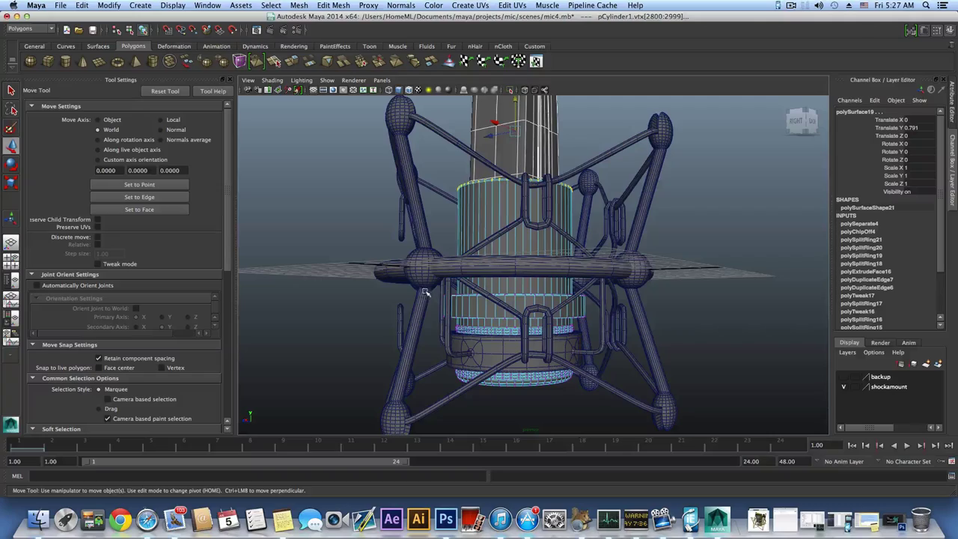
pyautogui.moveTo(610, 320); pyautogui.dragTo(673, 316)
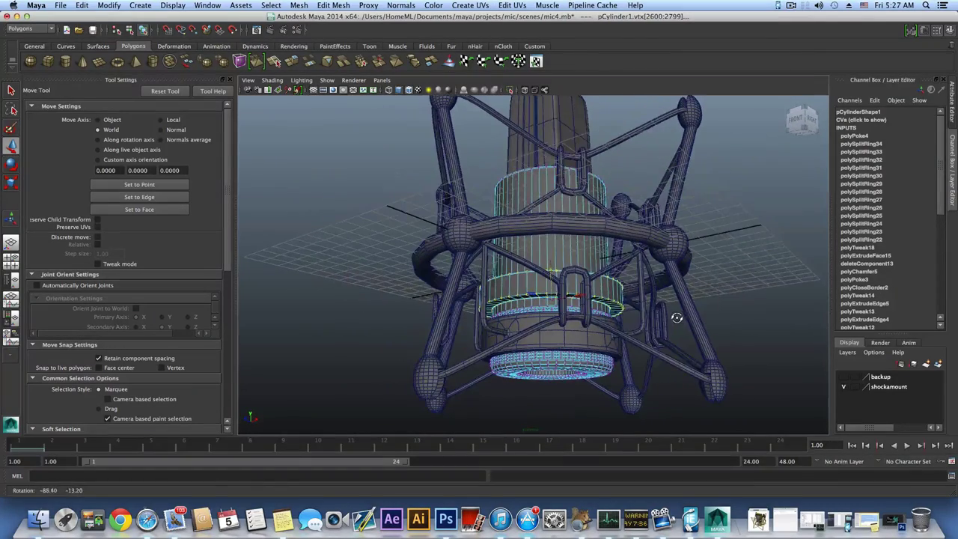
pyautogui.moveTo(552, 269); pyautogui.dragTo(550, 288)
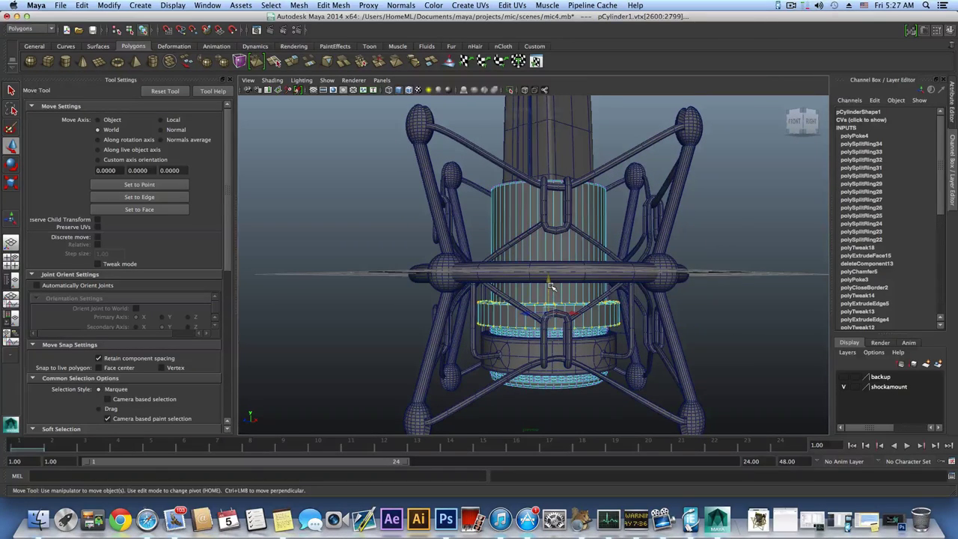
# Step: Lower the whole cylinder body to about Translate Y -4.733 and the head pieces to about Translate Y 0.699
pyautogui.press('F8')
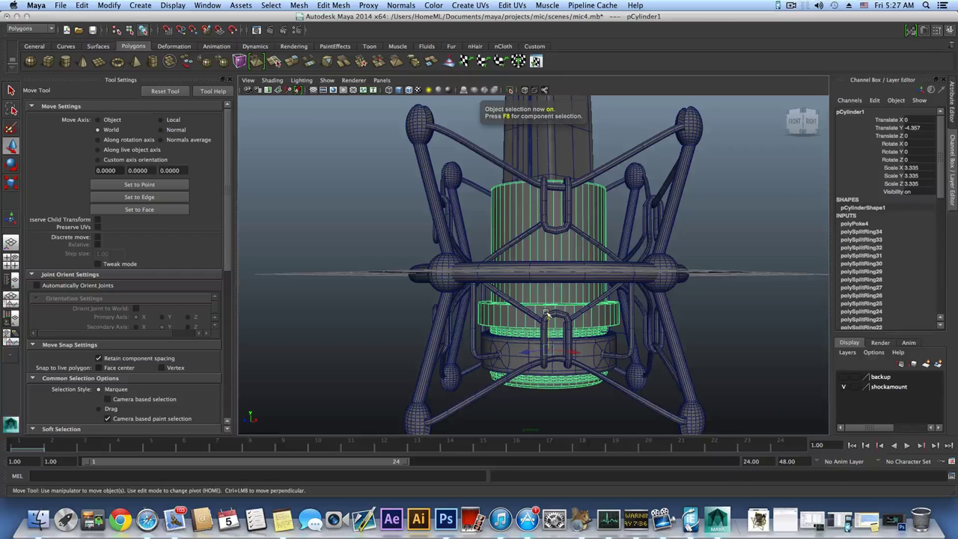
pyautogui.moveTo(546, 316); pyautogui.dragTo(547, 317)
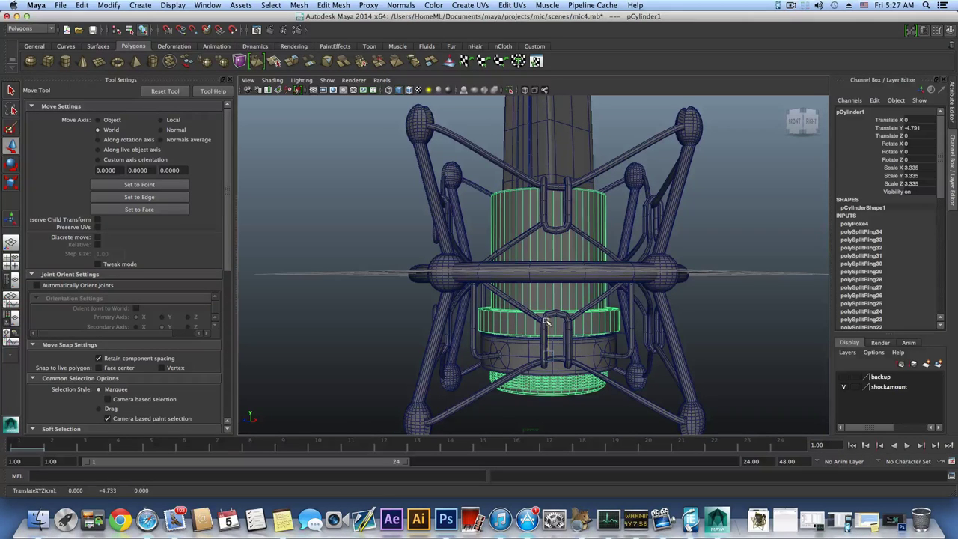
pyautogui.keyDown('alt'); pyautogui.moveTo(547, 320); pyautogui.dragTo(570, 177); pyautogui.keyUp('alt')
pyautogui.keyDown('alt'); pyautogui.moveTo(570, 178); pyautogui.dragTo(548, 168, button='right'); pyautogui.keyUp('alt')
pyautogui.moveTo(521, 131); pyautogui.dragTo(665, 231)
pyautogui.scroll(3, 606, 302)
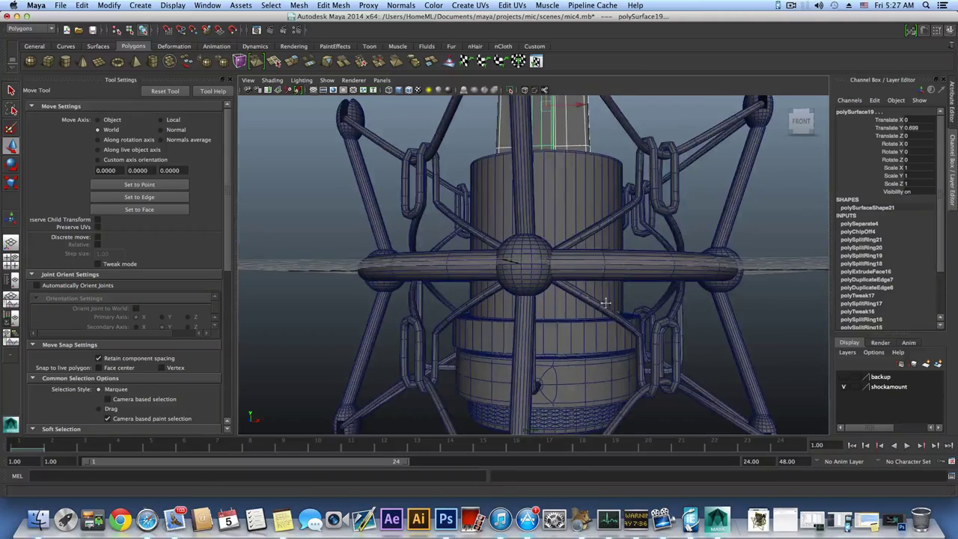
# Step: Put the microphone's cylinder body in a new display layer named microphone
pyautogui.keyDown('alt'); pyautogui.moveTo(605, 302); pyautogui.dragTo(541, 261, button='middle'); pyautogui.keyUp('alt')
pyautogui.keyDown('alt'); pyautogui.moveTo(674, 217); pyautogui.dragTo(621, 250); pyautogui.keyUp('alt')
pyautogui.keyDown('alt'); pyautogui.moveTo(620, 250); pyautogui.dragTo(406, 289, button='right'); pyautogui.keyUp('alt')
pyautogui.keyDown('alt'); pyautogui.moveTo(465, 286); pyautogui.dragTo(478, 287); pyautogui.keyUp('alt')
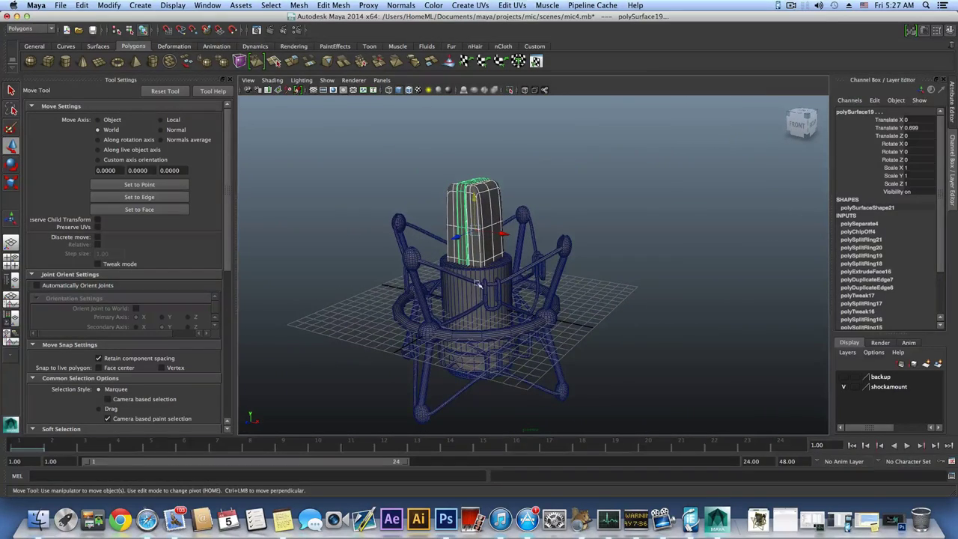
pyautogui.click(464, 292)
pyautogui.keyDown('alt'); pyautogui.moveTo(464, 292); pyautogui.dragTo(461, 309); pyautogui.keyUp('alt')
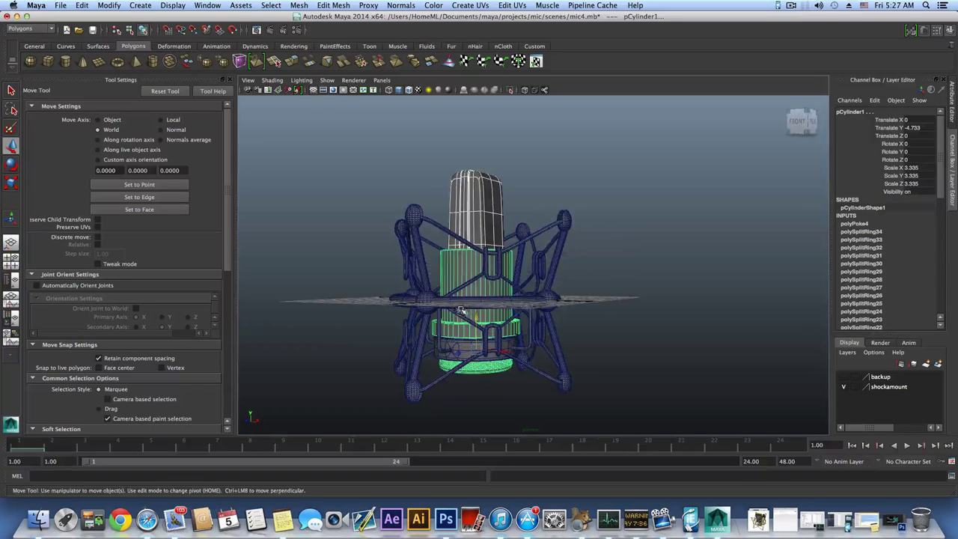
pyautogui.click(938, 363)
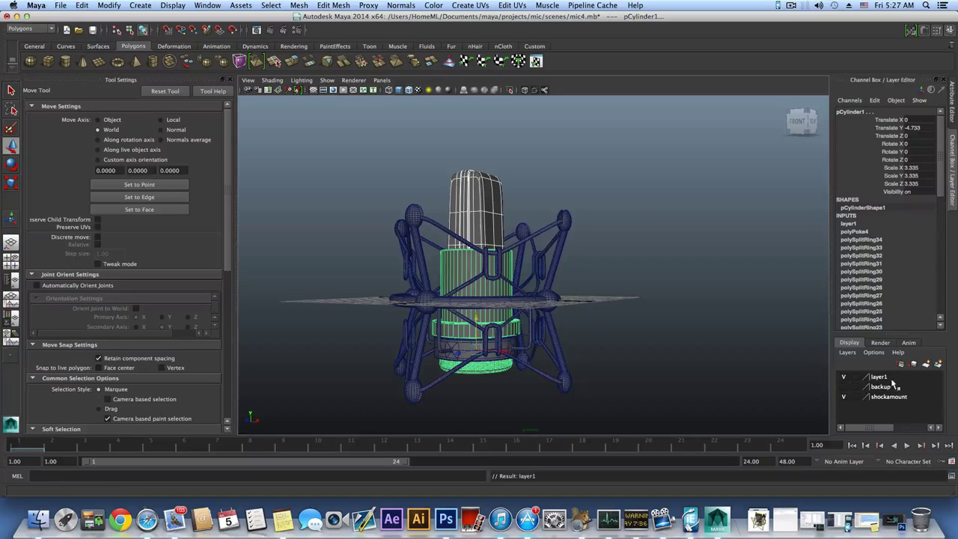
pyautogui.click(880, 377)
pyautogui.doubleClick(880, 377)
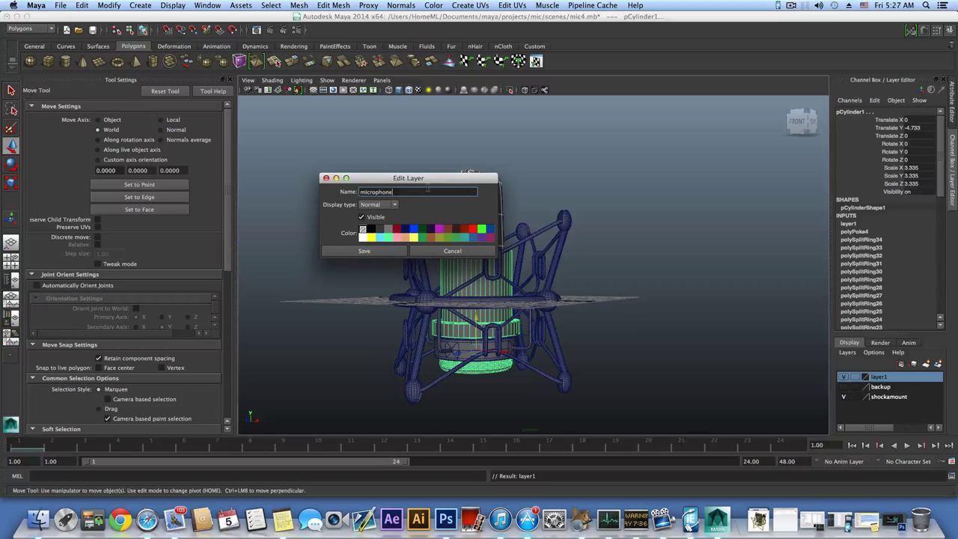
pyautogui.click(357, 252)
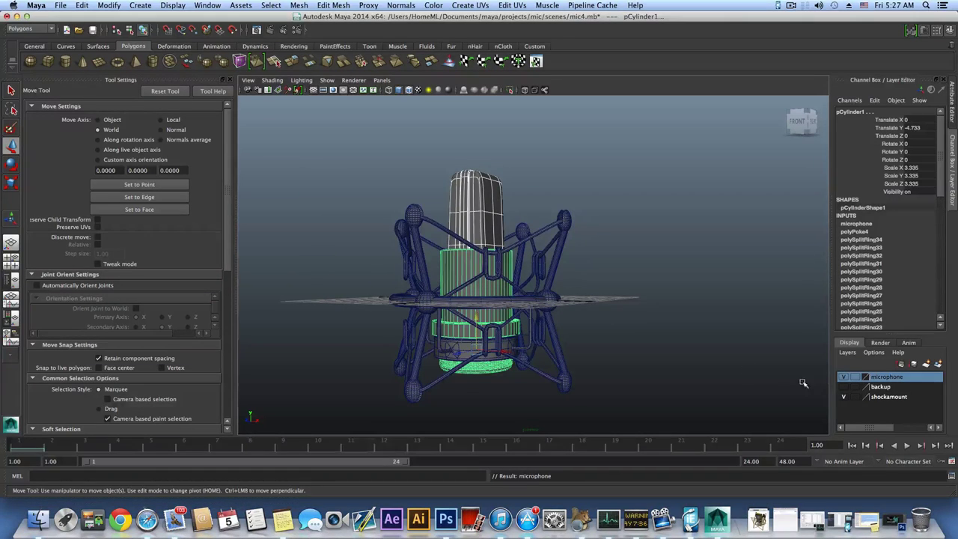
# Step: Hide the shockamount layer to expose the wide collar of the microphone body
pyautogui.click(843, 396)
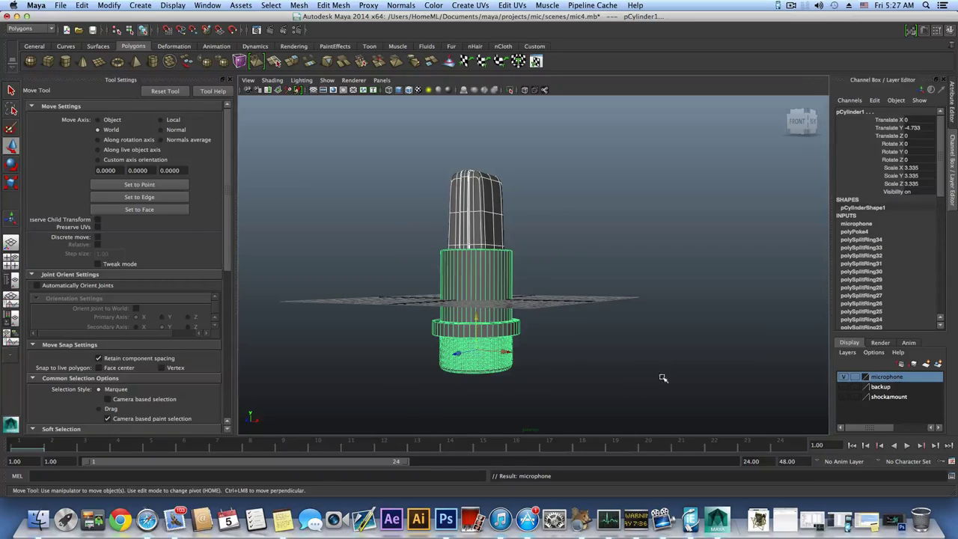
pyautogui.keyDown('alt'); pyautogui.moveTo(514, 352); pyautogui.dragTo(513, 319, button='middle'); pyautogui.keyUp('alt')
pyautogui.scroll(5, 495, 333)
pyautogui.keyDown('alt'); pyautogui.moveTo(585, 345); pyautogui.dragTo(537, 377); pyautogui.keyUp('alt')
pyautogui.keyDown('alt'); pyautogui.moveTo(537, 377); pyautogui.dragTo(686, 372, button='middle'); pyautogui.keyUp('alt')
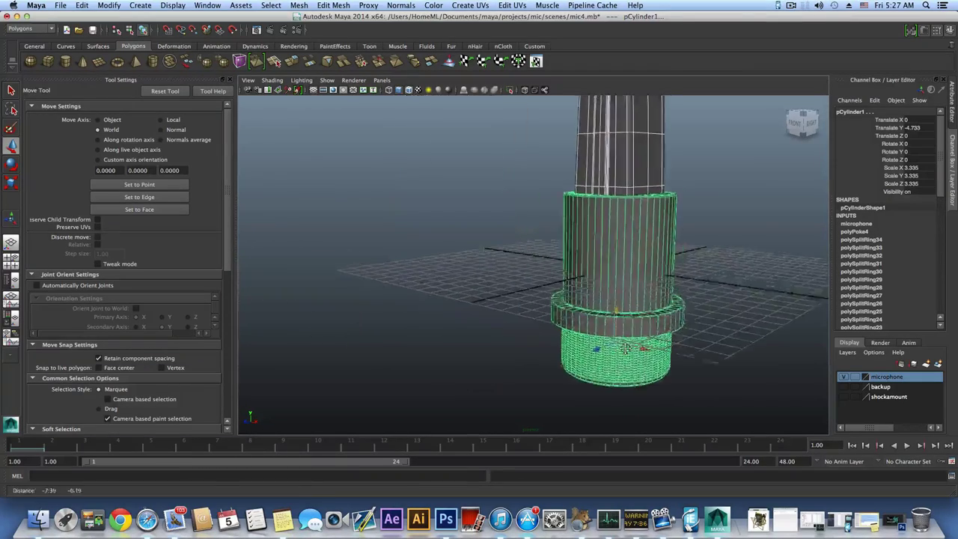
pyautogui.scroll(5, 698, 371)
pyautogui.keyDown('alt'); pyautogui.moveTo(698, 372); pyautogui.dragTo(561, 324); pyautogui.keyUp('alt')
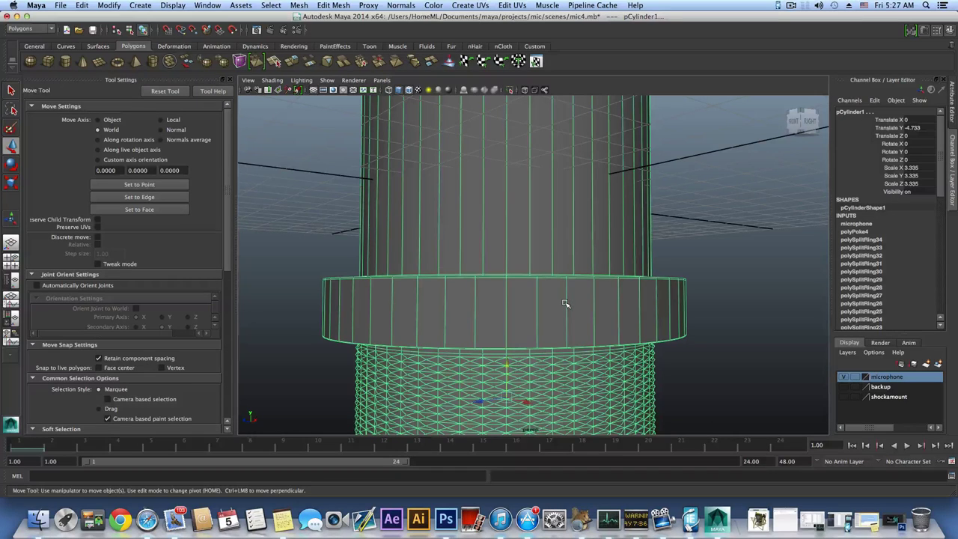
pyautogui.keyDown('shift'); pyautogui.moveTo(565, 303); pyautogui.dragTo(535, 308, button='right'); pyautogui.keyUp('shift')
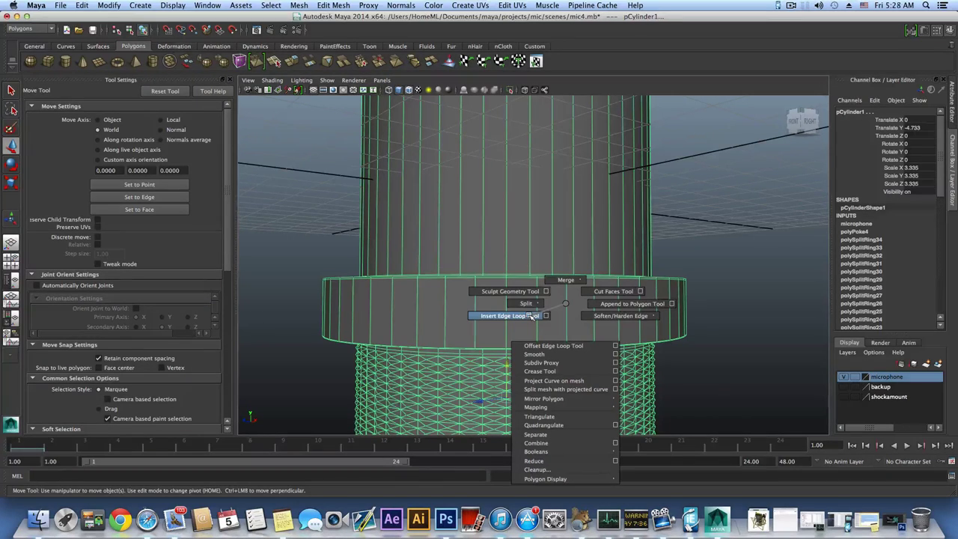
pyautogui.keyDown('shift'); pyautogui.moveTo(531, 316); pyautogui.dragTo(531, 316, button='right'); pyautogui.keyUp('shift')
pyautogui.moveTo(538, 285); pyautogui.dragTo(541, 293)
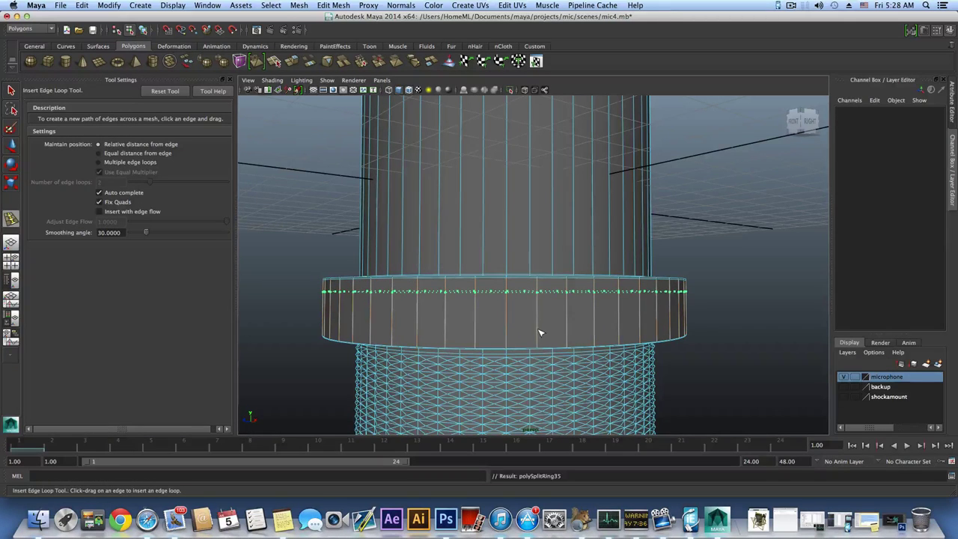
pyautogui.moveTo(541, 330); pyautogui.dragTo(519, 336)
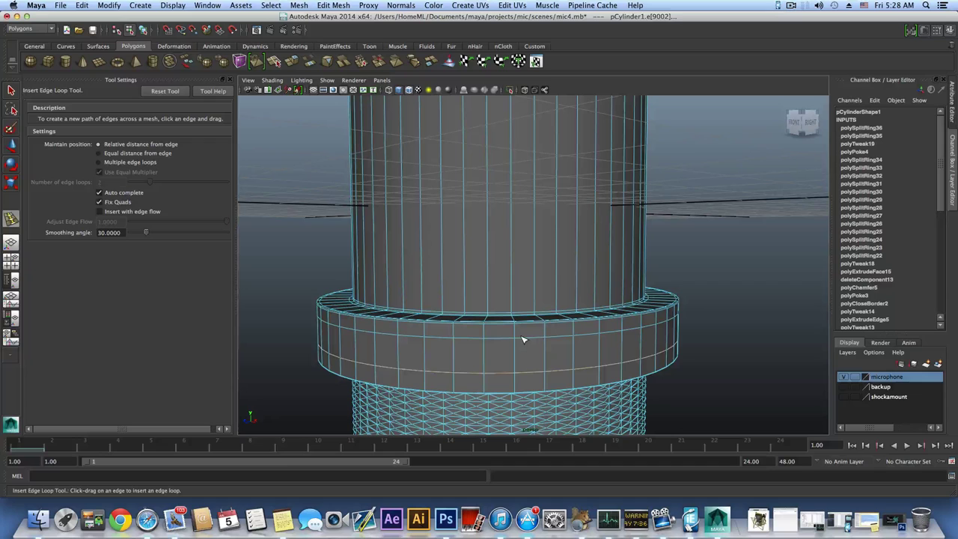
pyautogui.press('z')
pyautogui.press('z')
pyautogui.press('z')
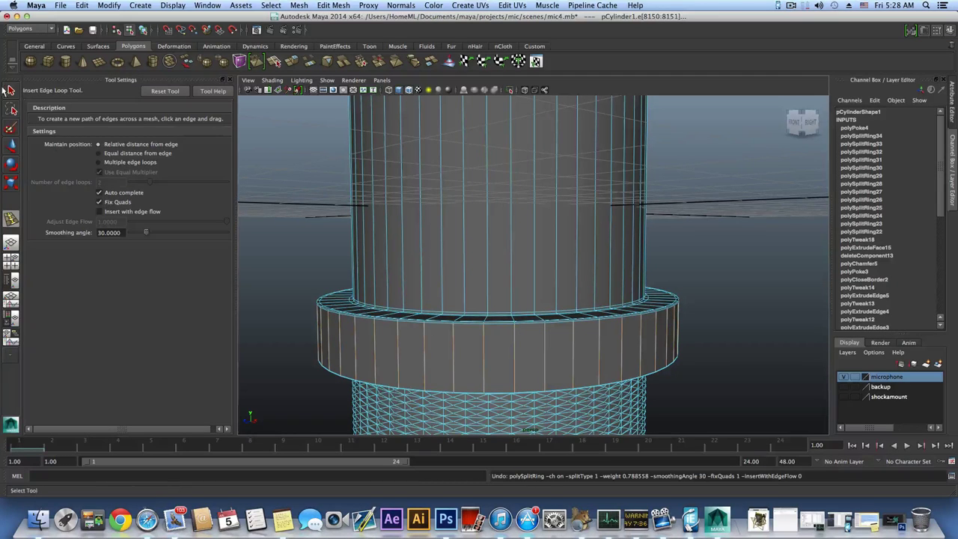
# Step: Insert an edge loop around the middle of the wide collar's outer wall, starting from one of its vertical edges
pyautogui.click(6, 89)
pyautogui.moveTo(426, 312); pyautogui.dragTo(426, 290, button='right')
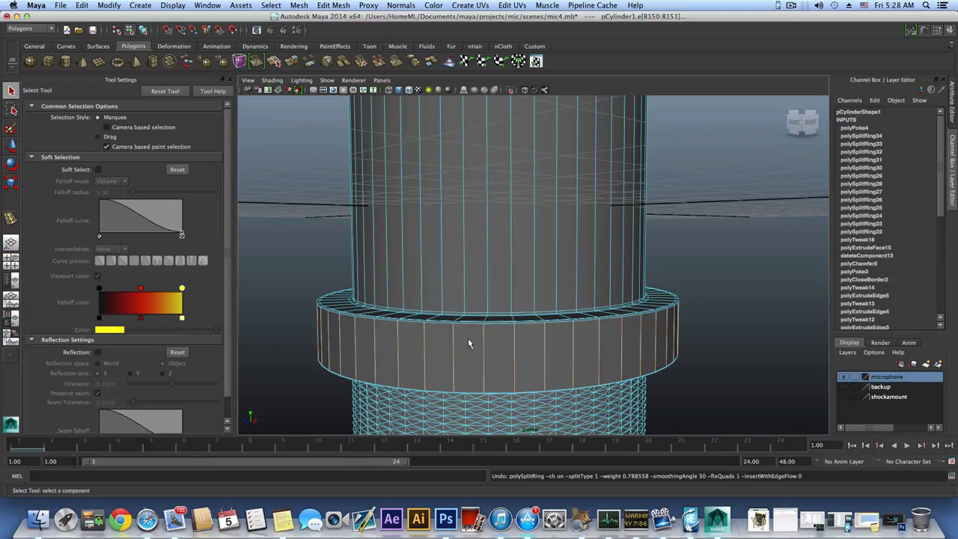
pyautogui.click(482, 353)
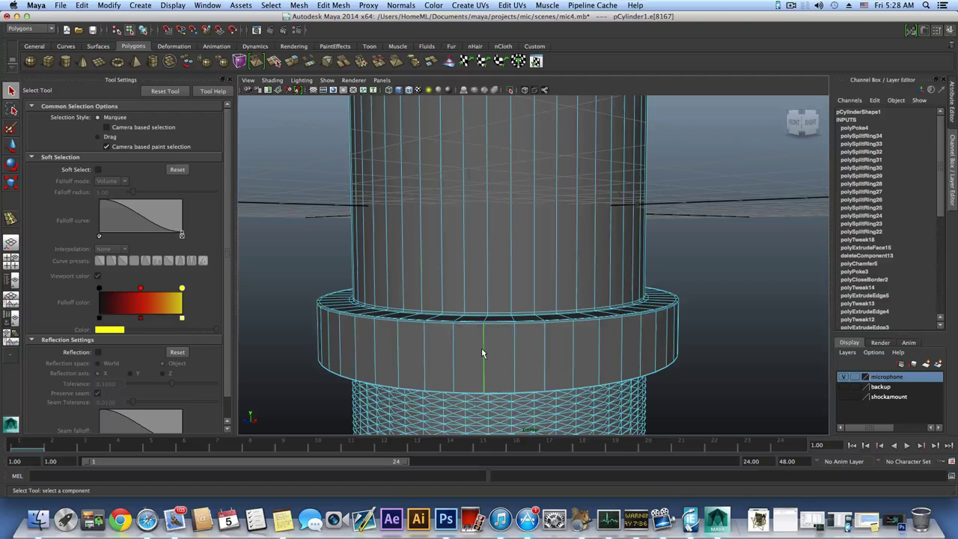
pyautogui.keyDown('shift'); pyautogui.moveTo(483, 353); pyautogui.dragTo(464, 370, button='right'); pyautogui.keyUp('shift')
pyautogui.keyDown('alt'); pyautogui.moveTo(484, 378); pyautogui.dragTo(479, 365); pyautogui.keyUp('alt')
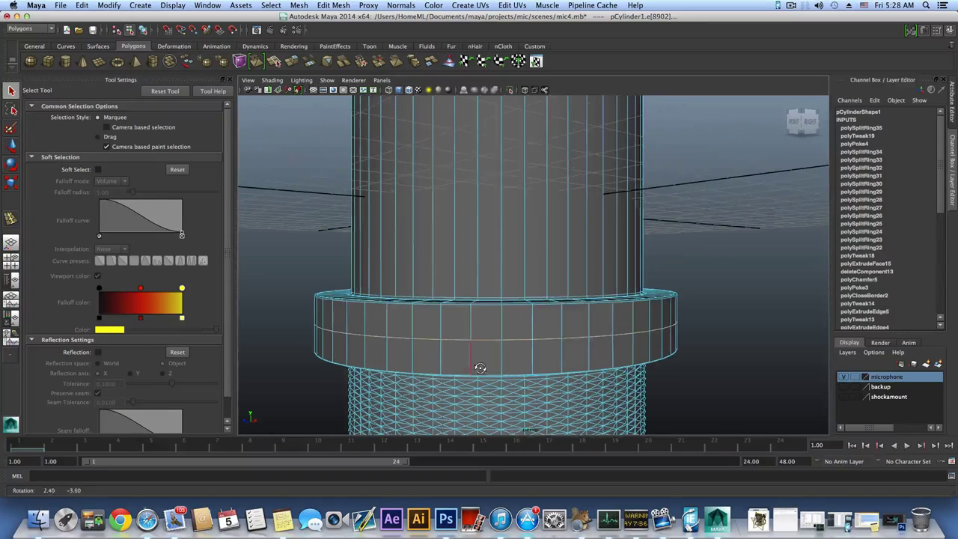
# Step: Add offset edge loops above and below the collar's middle loop with the Offset Edge Loop Tool
pyautogui.click(343, 5)
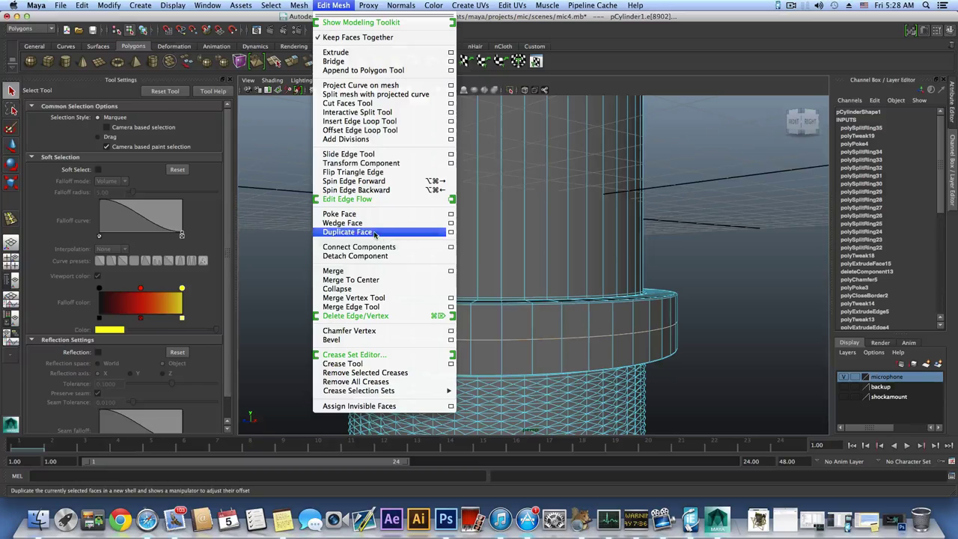
pyautogui.click(367, 130)
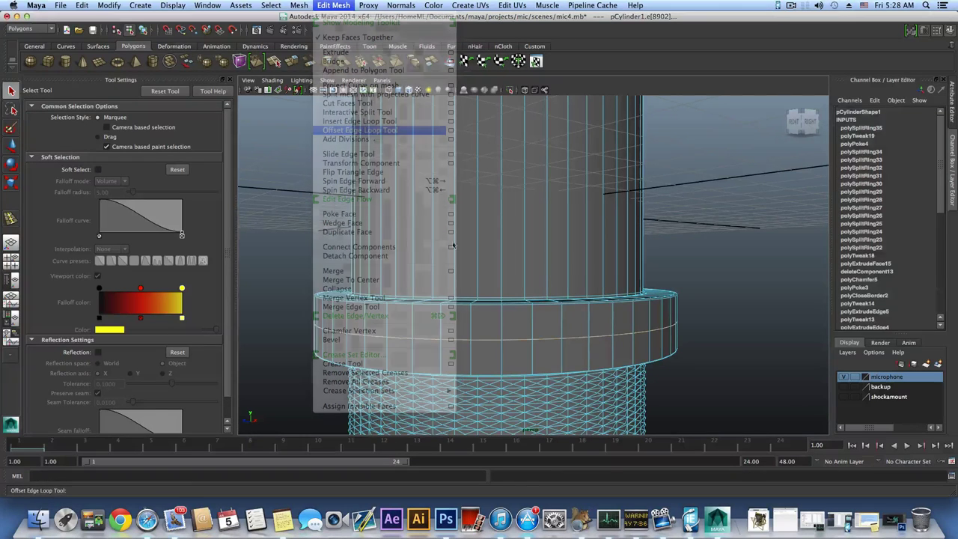
pyautogui.moveTo(491, 343); pyautogui.dragTo(483, 336)
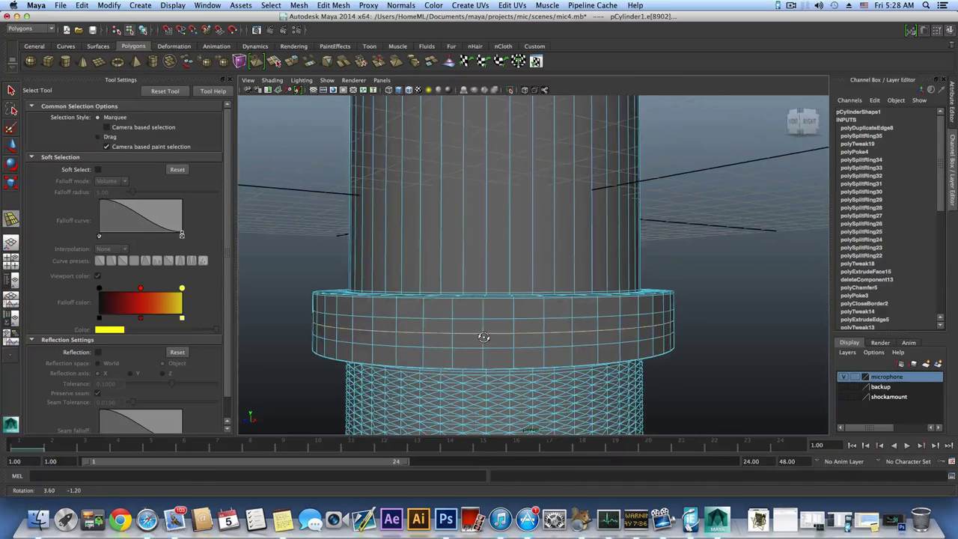
pyautogui.click(11, 90)
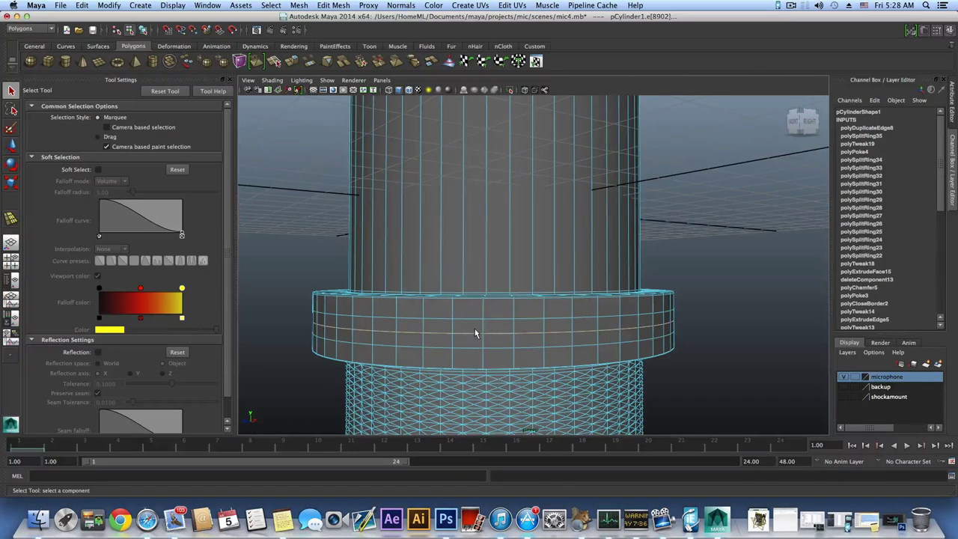
pyautogui.keyDown('alt'); pyautogui.moveTo(474, 333); pyautogui.dragTo(480, 333); pyautogui.keyUp('alt')
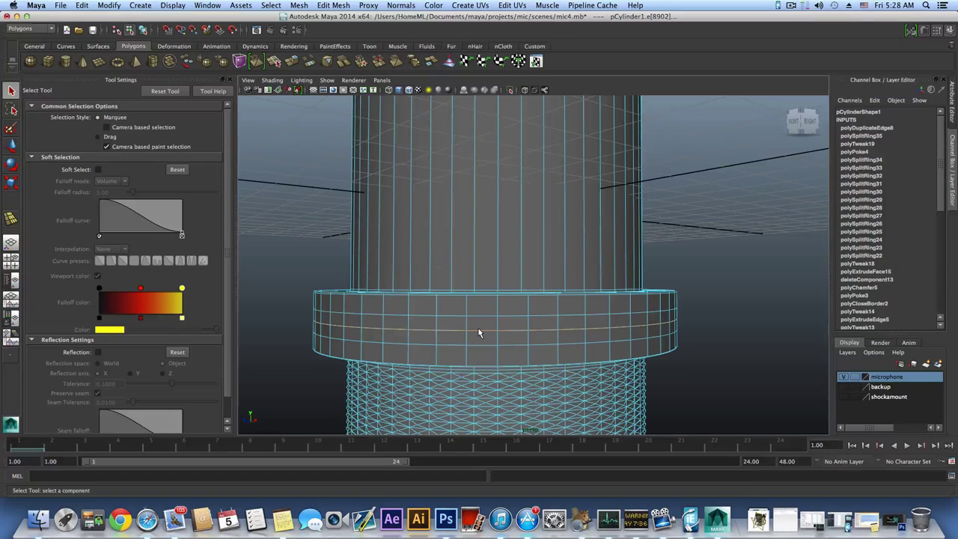
# Step: Delete the middle edge loop of the collar's outer wall, keeping the two offset loops
pyautogui.keyDown('alt'); pyautogui.moveTo(480, 333); pyautogui.dragTo(498, 284, button='right'); pyautogui.keyUp('alt')
pyautogui.click(498, 300)
pyautogui.doubleClick(498, 300)
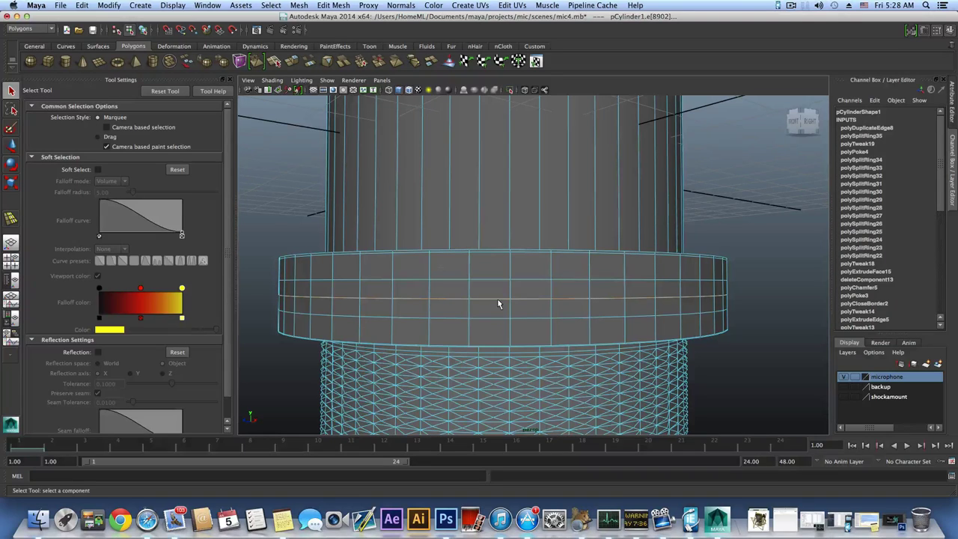
pyautogui.keyDown('shift'); pyautogui.rightClick(499, 304); pyautogui.keyUp('shift')
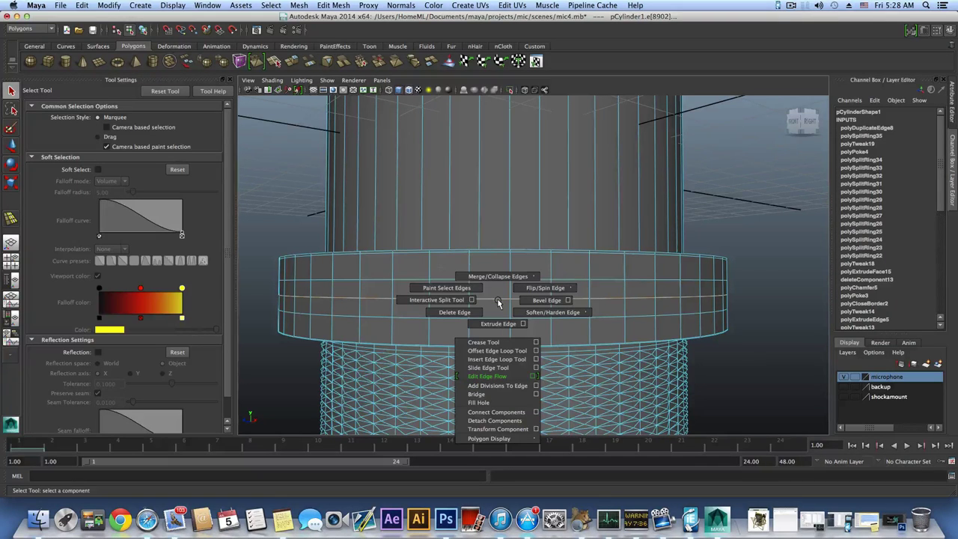
pyautogui.click(452, 313)
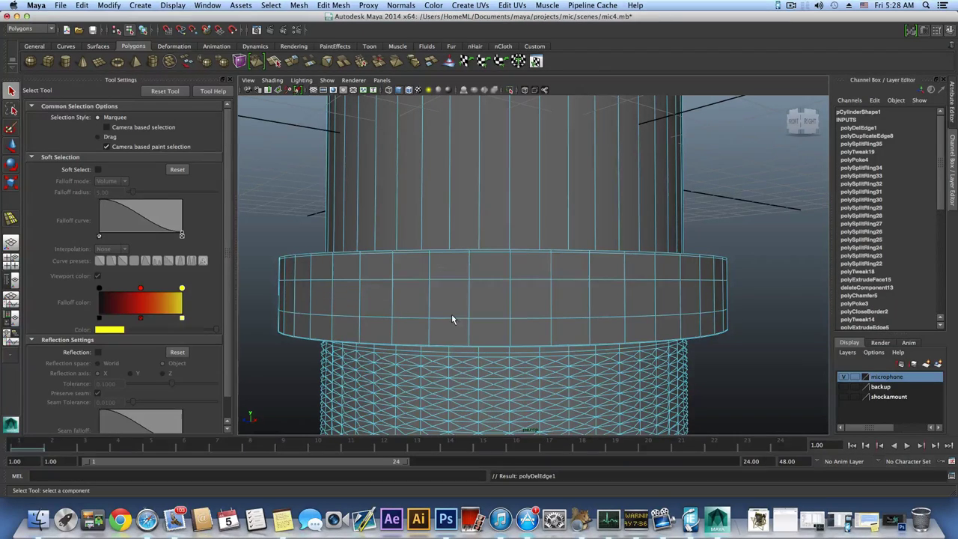
# Step: Poke one face in the middle band of the collar's outer wall
pyautogui.rightClick(500, 306)
pyautogui.click(497, 312)
pyautogui.click(499, 299)
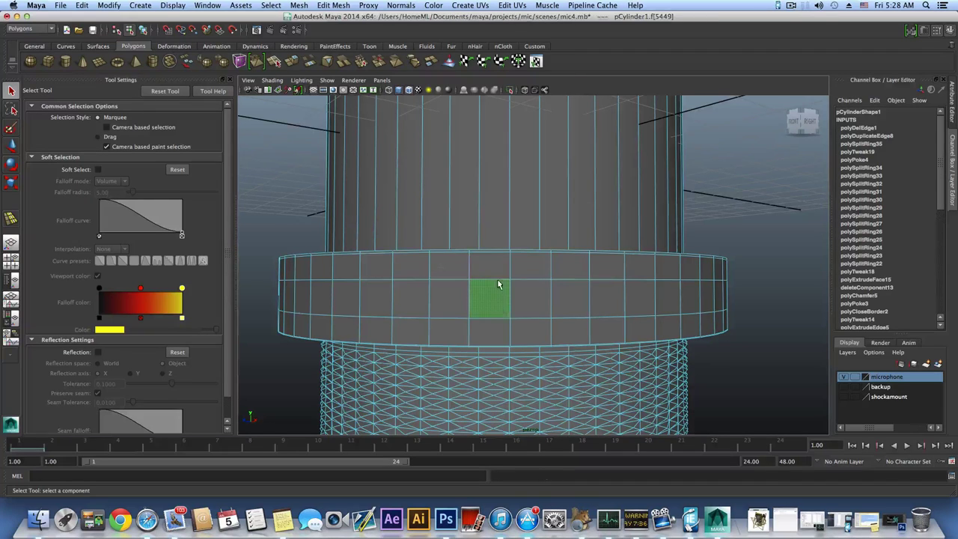
pyautogui.keyDown('alt'); pyautogui.moveTo(508, 315); pyautogui.dragTo(509, 321); pyautogui.keyUp('alt')
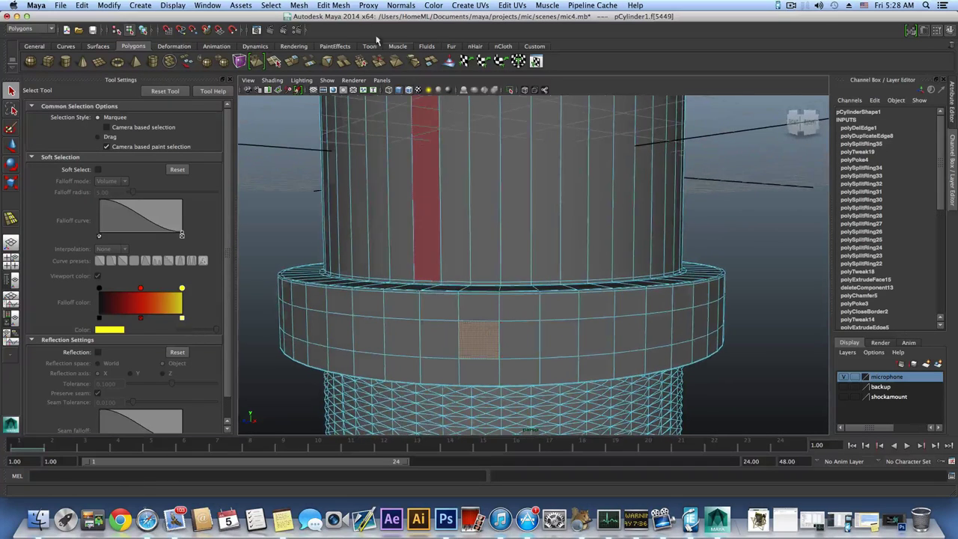
pyautogui.click(336, 5)
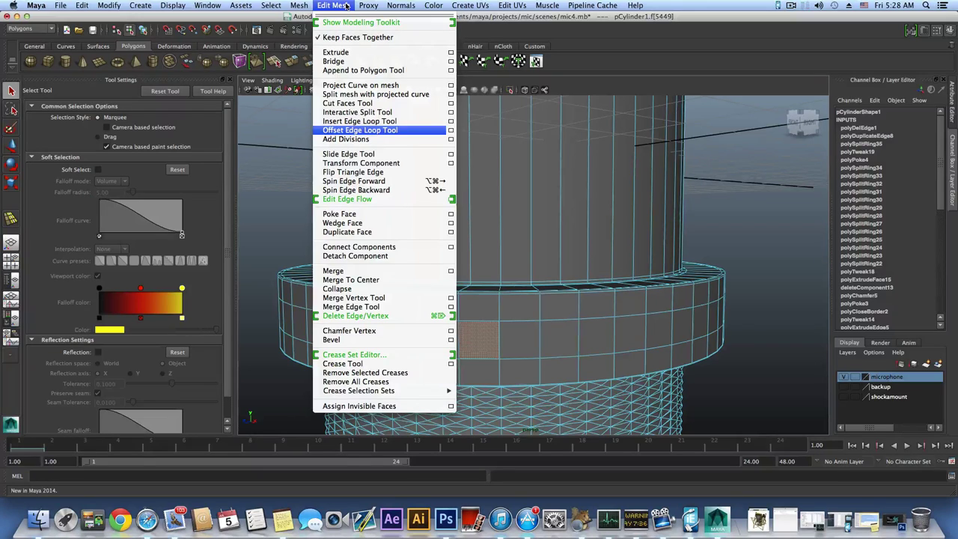
pyautogui.click(342, 214)
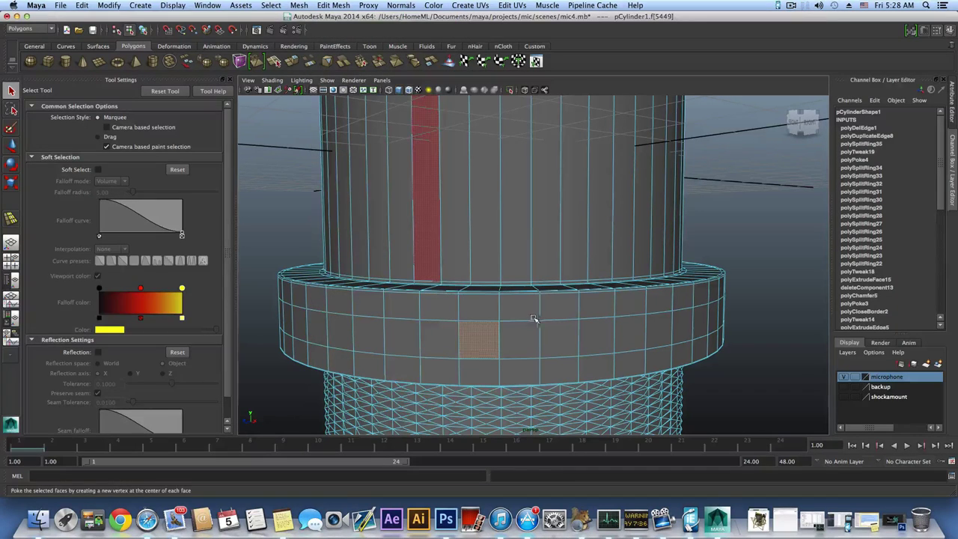
pyautogui.keyDown('alt'); pyautogui.moveTo(516, 324); pyautogui.dragTo(525, 298); pyautogui.keyUp('alt')
pyautogui.keyDown('alt'); pyautogui.moveTo(494, 305); pyautogui.dragTo(553, 303, button='right'); pyautogui.keyUp('alt')
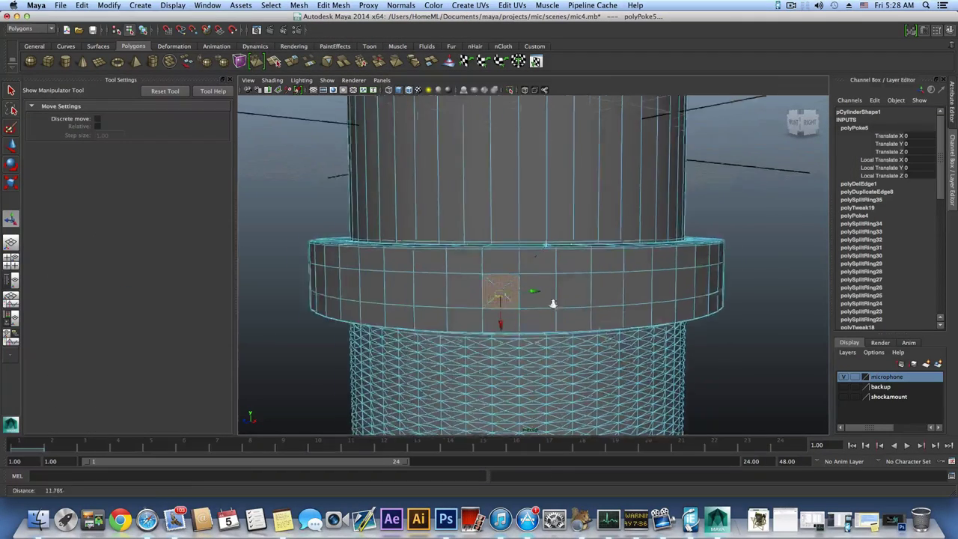
pyautogui.scroll(2, 552, 303)
# Step: Split the poked collar face horizontally through its centre, between the midpoints of its two vertical edges, with the Split Polygon Tool
pyautogui.press('F8')
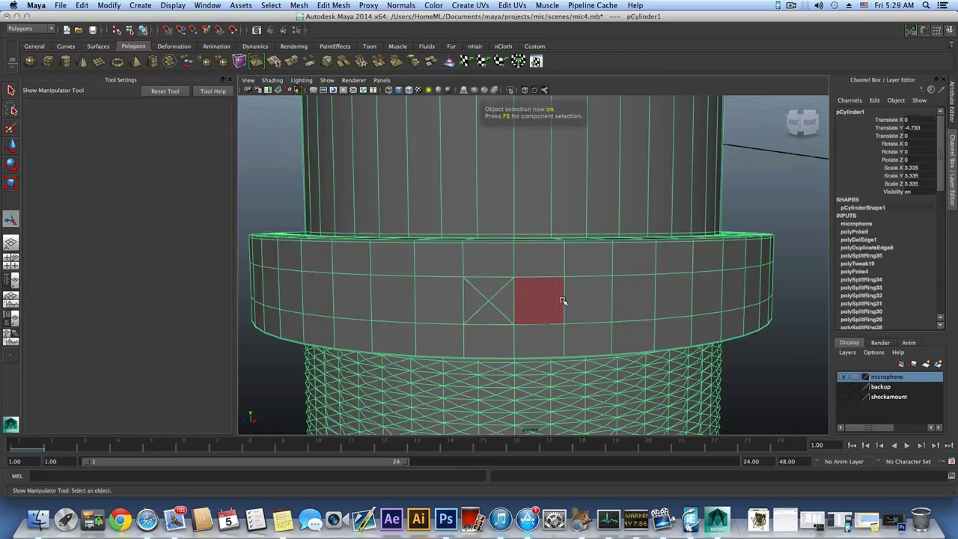
pyautogui.moveTo(563, 298); pyautogui.dragTo(564, 288, button='right')
pyautogui.click(563, 297)
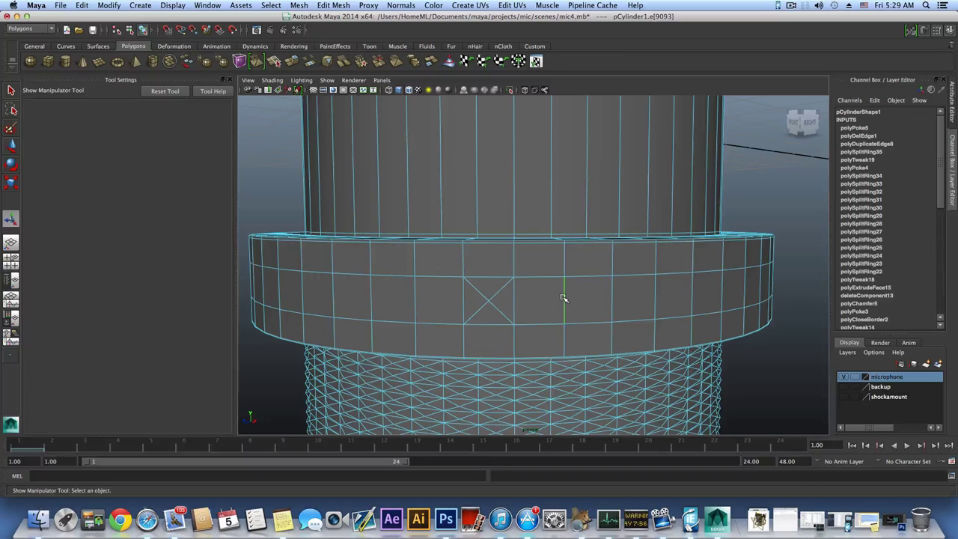
pyautogui.scroll(2, 557, 300)
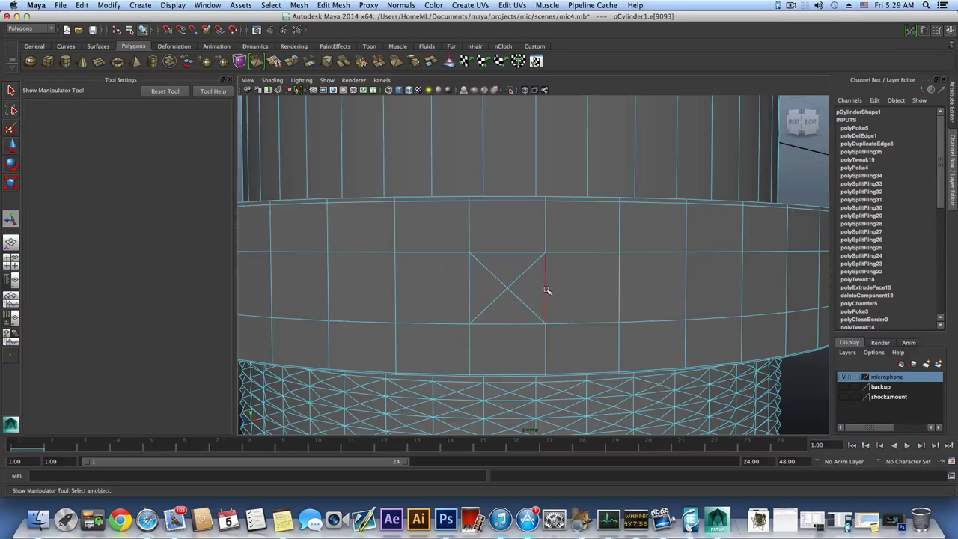
pyautogui.press('F8')
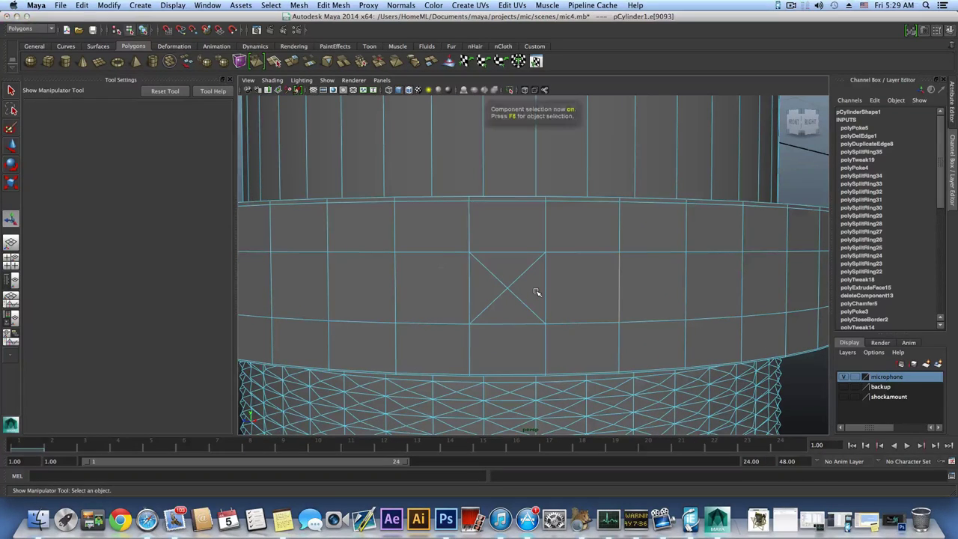
pyautogui.moveTo(536, 292)
pyautogui.keyDown('shift'); pyautogui.mouseDown(button='right')
pyautogui.moveTo(499, 290)
pyautogui.moveTo(545, 297)
pyautogui.mouseUp(button='right'); pyautogui.keyUp('shift')
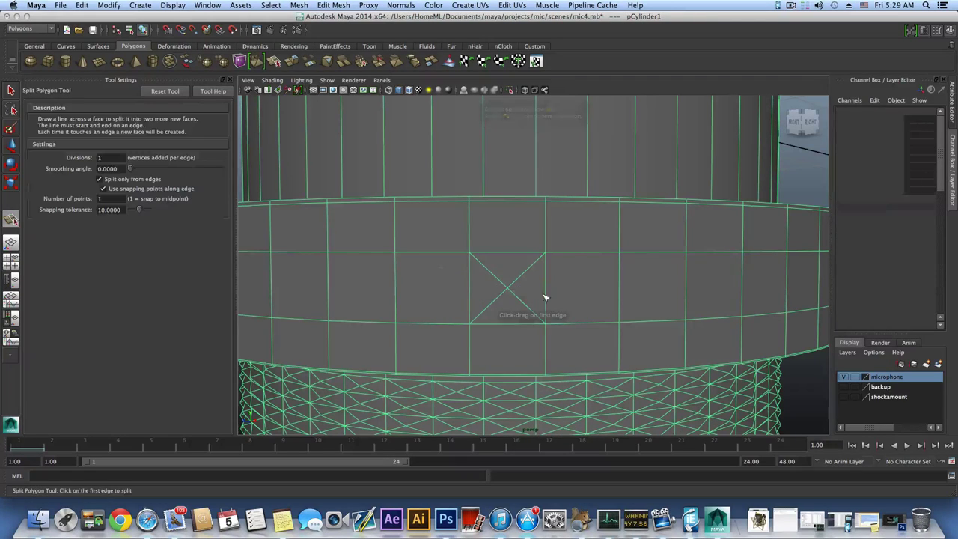
pyautogui.click(471, 292)
pyautogui.click(469, 288)
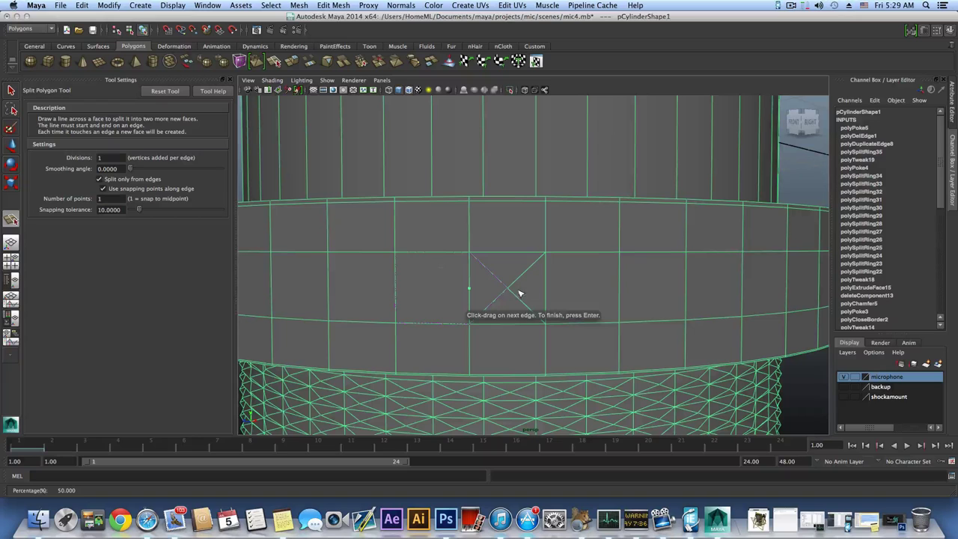
pyautogui.click(546, 289)
pyautogui.press('Return')
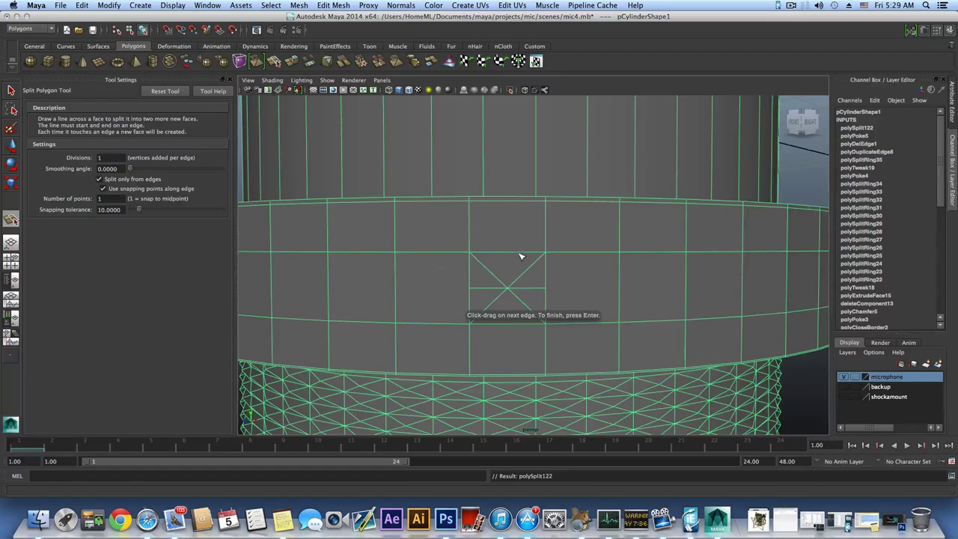
# Step: Split the poked collar face vertically through its centre, between the midpoints of its upper and lower edges, with the Split Polygon Tool
pyautogui.moveTo(508, 259); pyautogui.dragTo(507, 258)
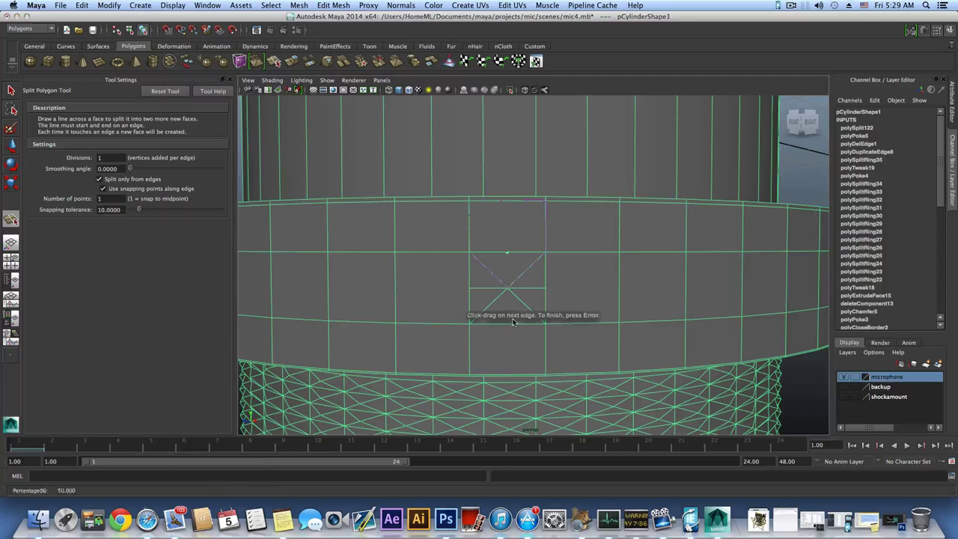
pyautogui.keyDown('alt'); pyautogui.moveTo(515, 291); pyautogui.dragTo(513, 273, button='middle'); pyautogui.keyUp('alt')
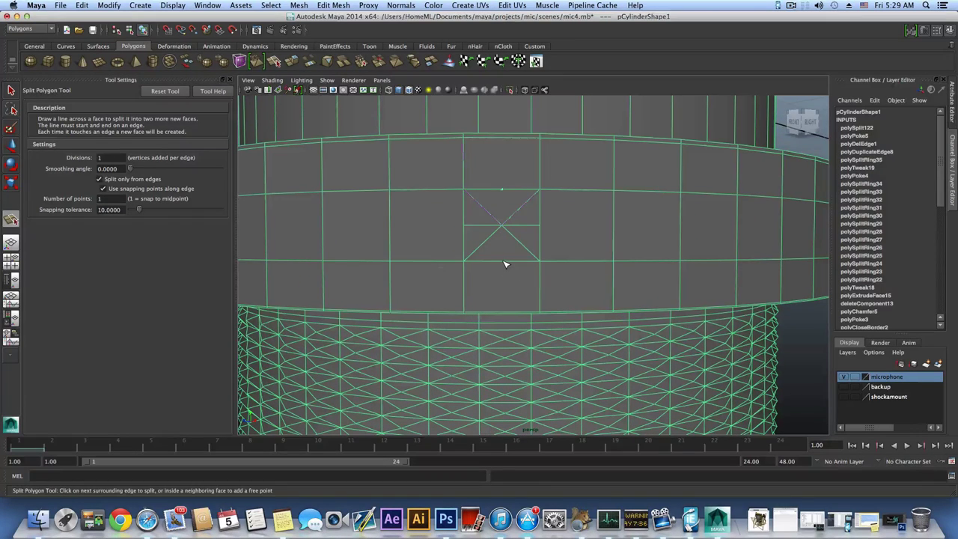
pyautogui.click(505, 264)
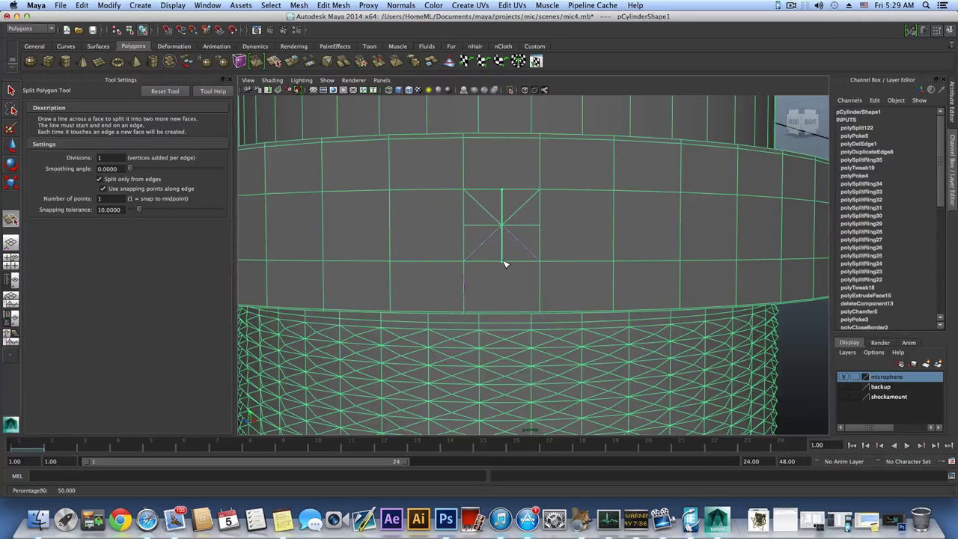
pyautogui.press('Return')
pyautogui.keyDown('alt'); pyautogui.moveTo(509, 261); pyautogui.dragTo(507, 264); pyautogui.keyUp('alt')
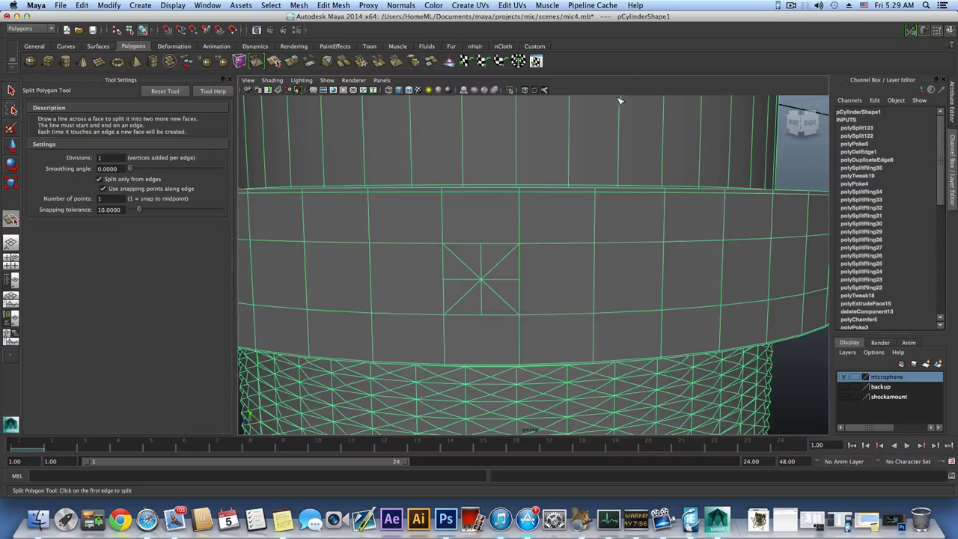
pyautogui.click(790, 5)
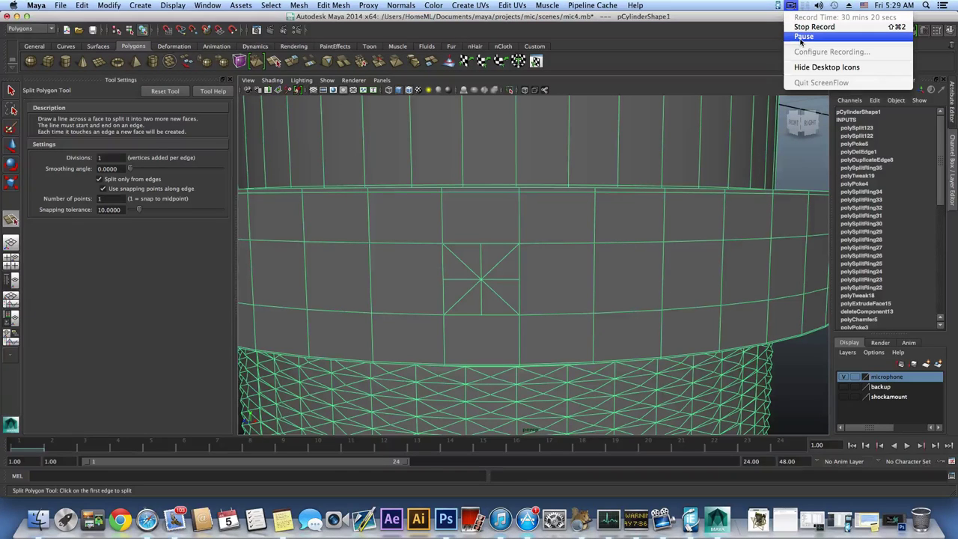
pyautogui.click(801, 37)
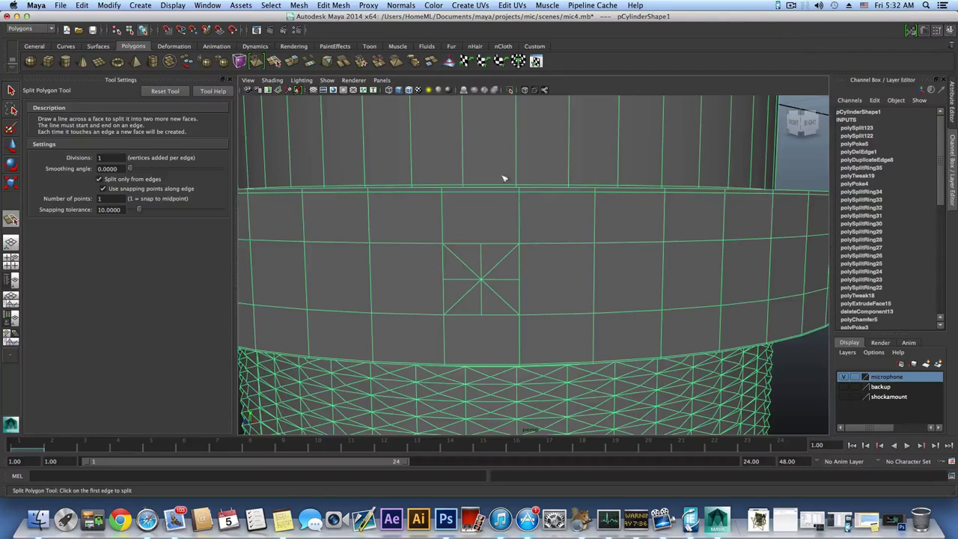
# Step: Chamfer the centre vertex of the subdivided collar face to create a small face in its middle
pyautogui.keyDown('alt'); pyautogui.moveTo(492, 260); pyautogui.dragTo(489, 272); pyautogui.keyUp('alt')
pyautogui.rightClick(501, 289)
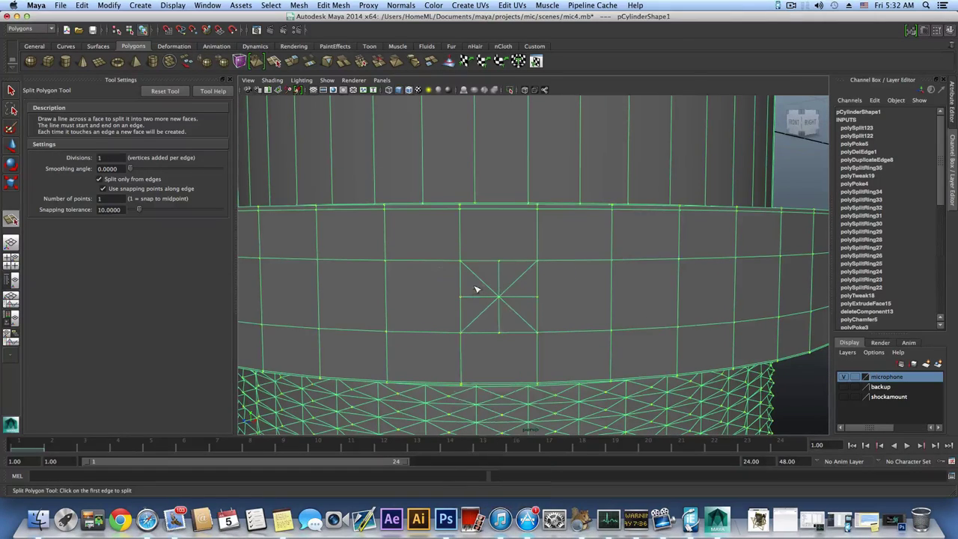
pyautogui.press('q')
pyautogui.click(499, 297)
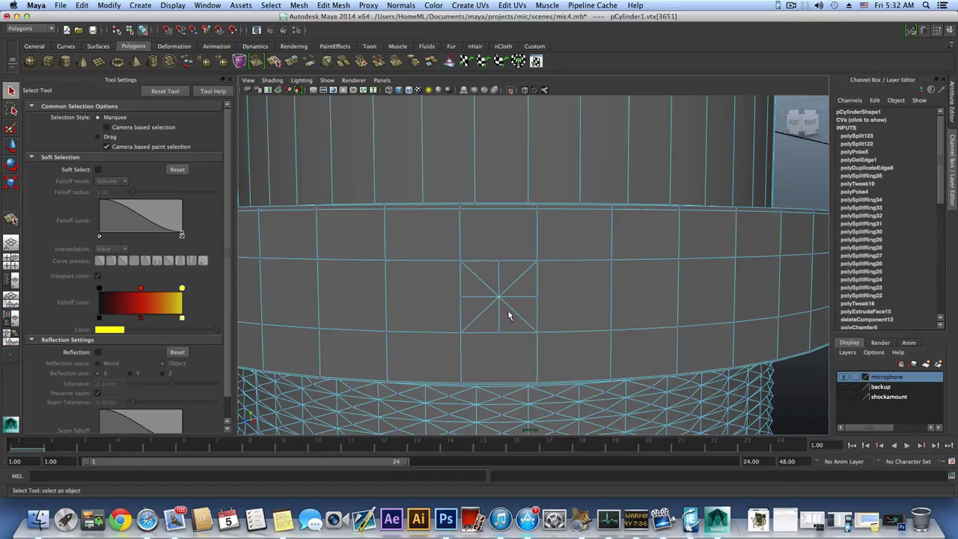
pyautogui.keyDown('alt'); pyautogui.moveTo(506, 302); pyautogui.dragTo(502, 302); pyautogui.keyUp('alt')
pyautogui.keyDown('shift'); pyautogui.moveTo(496, 301); pyautogui.dragTo(516, 302, button='right'); pyautogui.keyUp('shift')
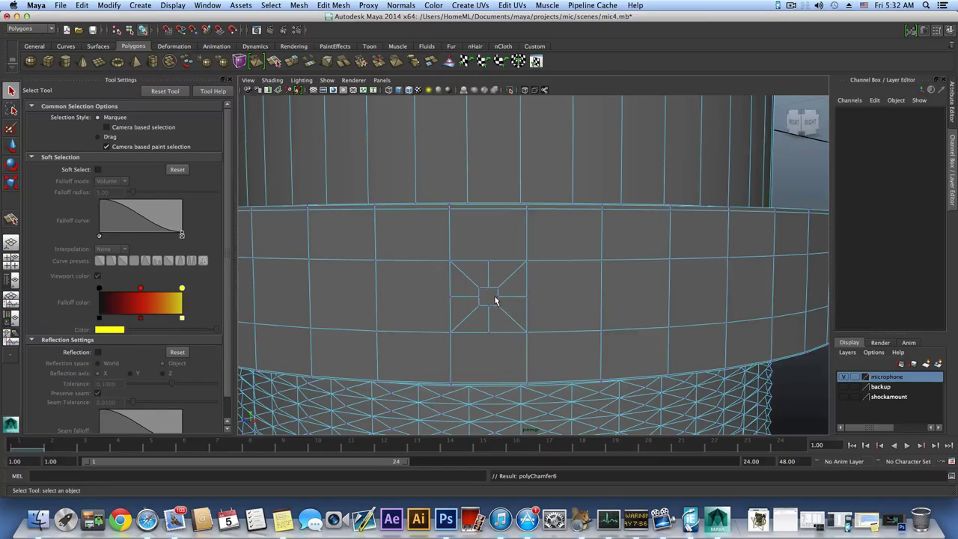
# Step: Scale the four corner vertices of the small centre face inward so that it forms a regular octagon
pyautogui.moveTo(494, 299); pyautogui.dragTo(467, 296, button='right')
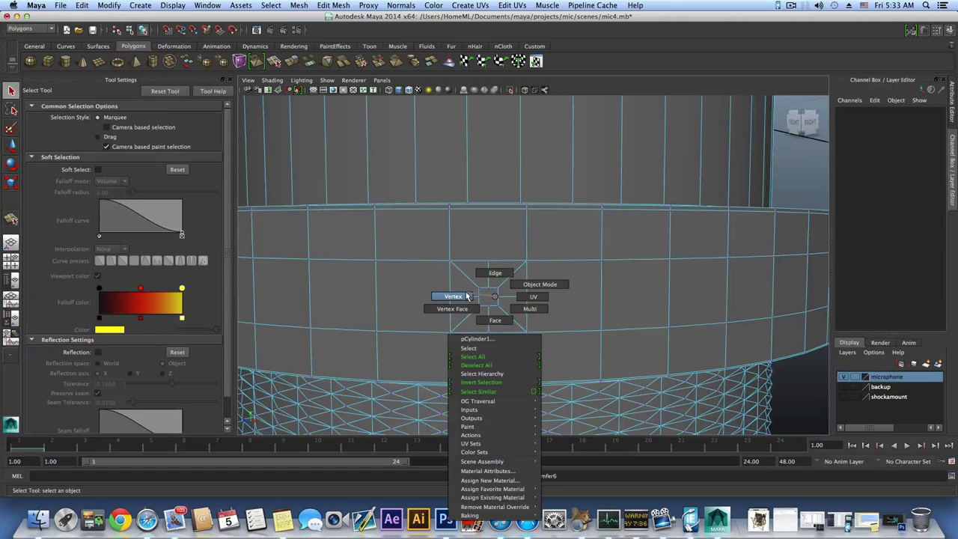
pyautogui.moveTo(467, 296); pyautogui.dragTo(467, 296, button='right')
pyautogui.scroll(6, 496, 291)
pyautogui.scroll(-4, 497, 293)
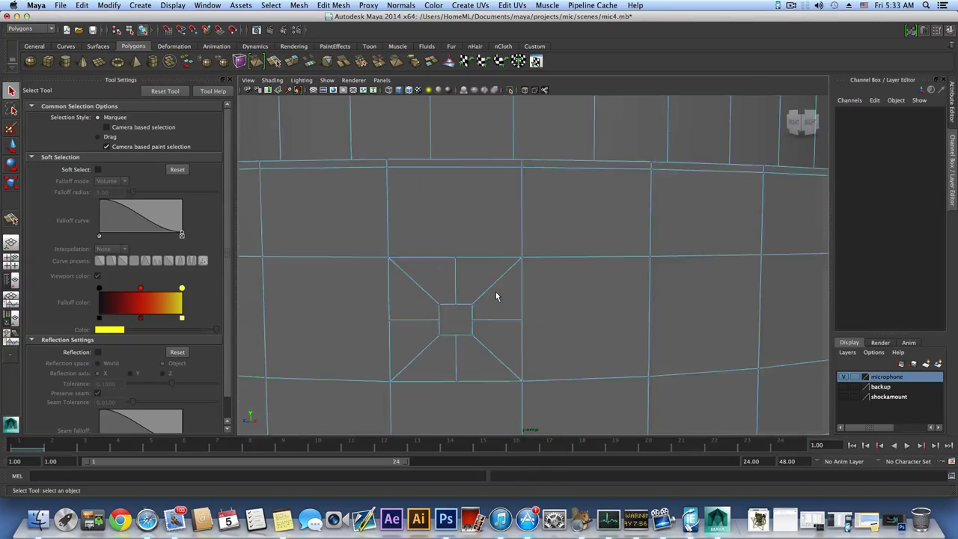
pyautogui.keyDown('alt'); pyautogui.moveTo(496, 288); pyautogui.dragTo(500, 274, button='middle'); pyautogui.keyUp('alt')
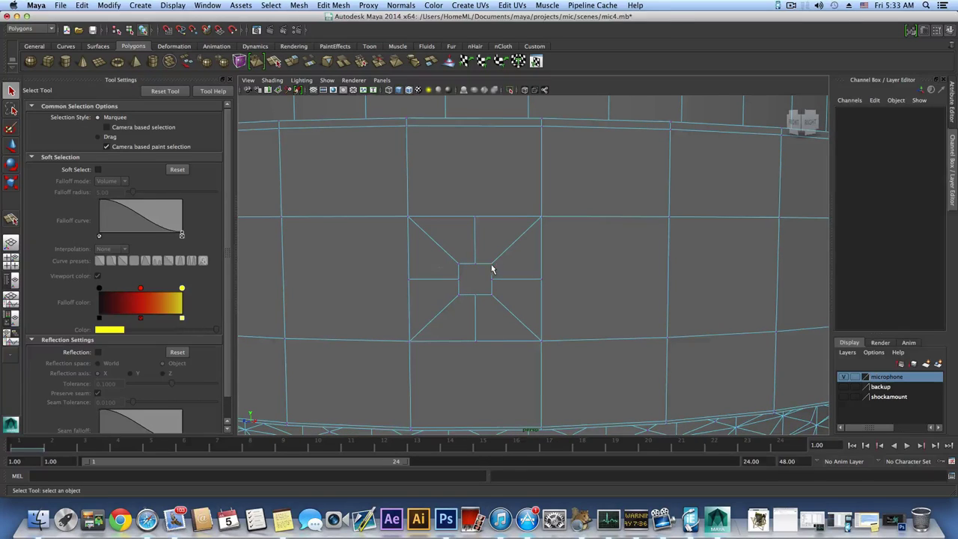
pyautogui.click(459, 265)
pyautogui.keyDown('shift'); pyautogui.click(458, 266); pyautogui.keyUp('shift')
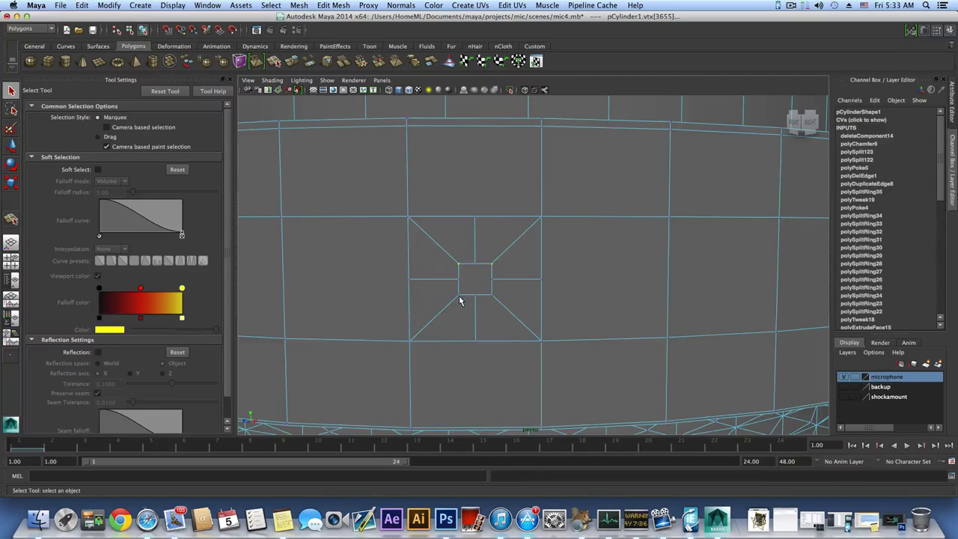
pyautogui.keyDown('shift'); pyautogui.click(491, 295); pyautogui.keyUp('shift')
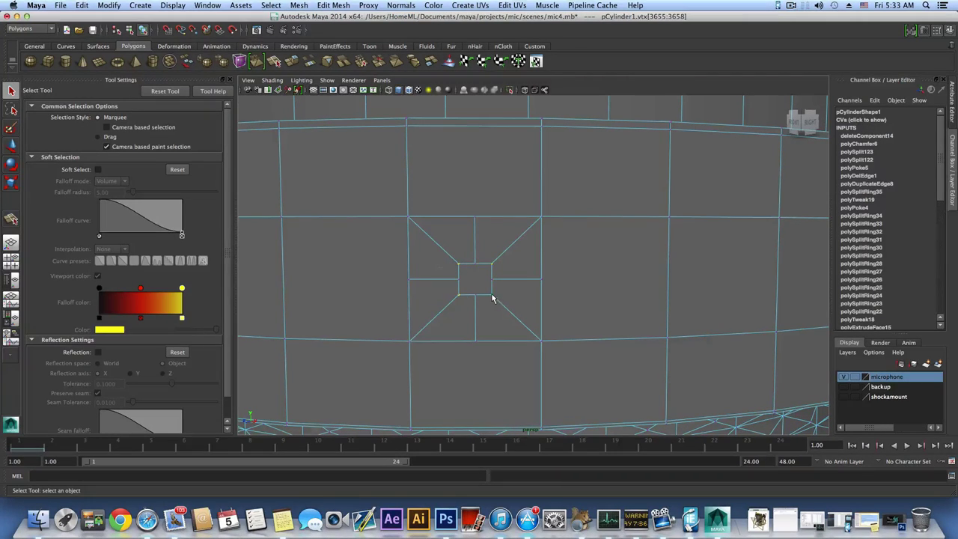
pyautogui.press('e')
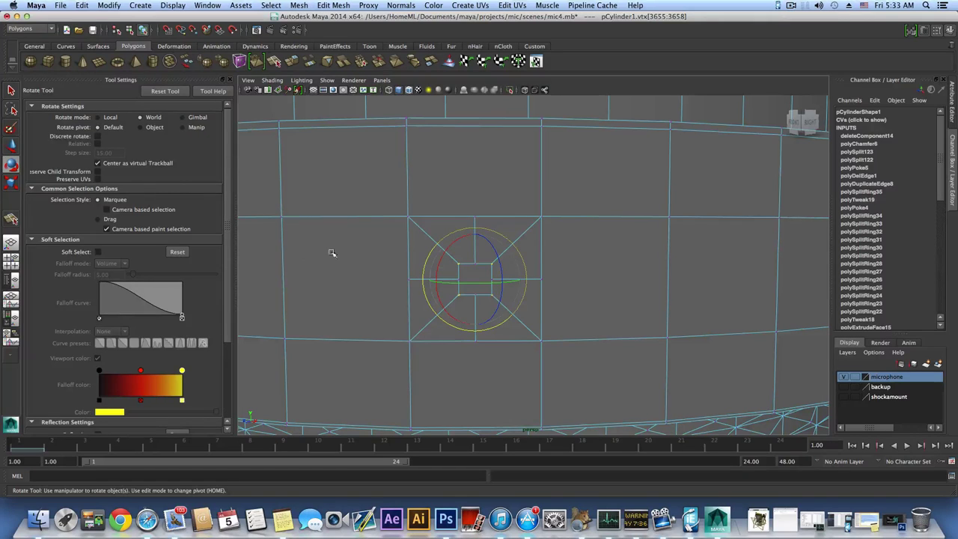
pyautogui.press('r')
pyautogui.moveTo(474, 278); pyautogui.dragTo(404, 295)
pyautogui.keyDown('alt'); pyautogui.moveTo(405, 295); pyautogui.dragTo(522, 284, button='right'); pyautogui.keyUp('alt')
pyautogui.keyDown('alt'); pyautogui.moveTo(521, 284); pyautogui.dragTo(549, 283, button='middle'); pyautogui.keyUp('alt')
pyautogui.keyDown('alt'); pyautogui.moveTo(483, 274); pyautogui.dragTo(508, 280); pyautogui.keyUp('alt')
pyautogui.keyDown('alt'); pyautogui.moveTo(507, 279); pyautogui.dragTo(554, 275, button='right'); pyautogui.keyUp('alt')
pyautogui.keyDown('alt'); pyautogui.moveTo(554, 275); pyautogui.dragTo(610, 267, button='middle'); pyautogui.keyUp('alt')
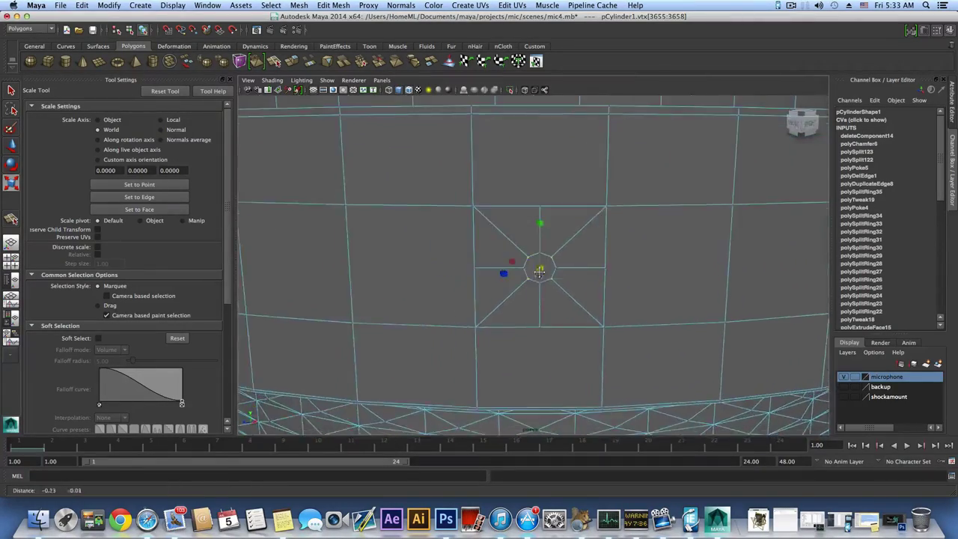
# Step: Delete the octagonal face in the collar's outer wall to leave a round hole
pyautogui.keyDown('alt'); pyautogui.moveTo(532, 277); pyautogui.dragTo(412, 271, button='right'); pyautogui.keyUp('alt')
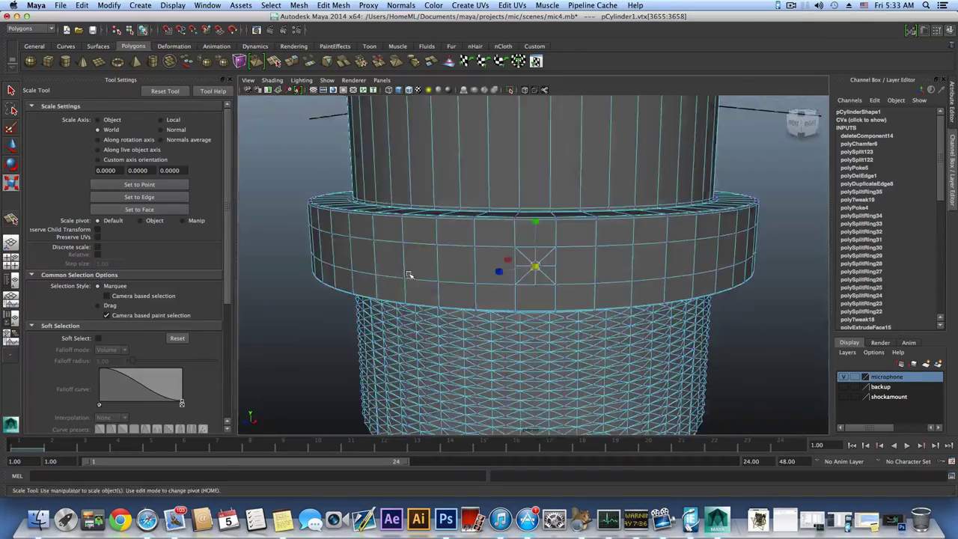
pyautogui.keyDown('alt'); pyautogui.moveTo(413, 272); pyautogui.dragTo(521, 271); pyautogui.keyUp('alt')
pyautogui.moveTo(521, 271)
pyautogui.keyDown('alt'); pyautogui.mouseDown(button='right')
pyautogui.moveTo(547, 267)
pyautogui.moveTo(506, 278)
pyautogui.moveTo(535, 273)
pyautogui.mouseUp(button='right'); pyautogui.keyUp('alt')
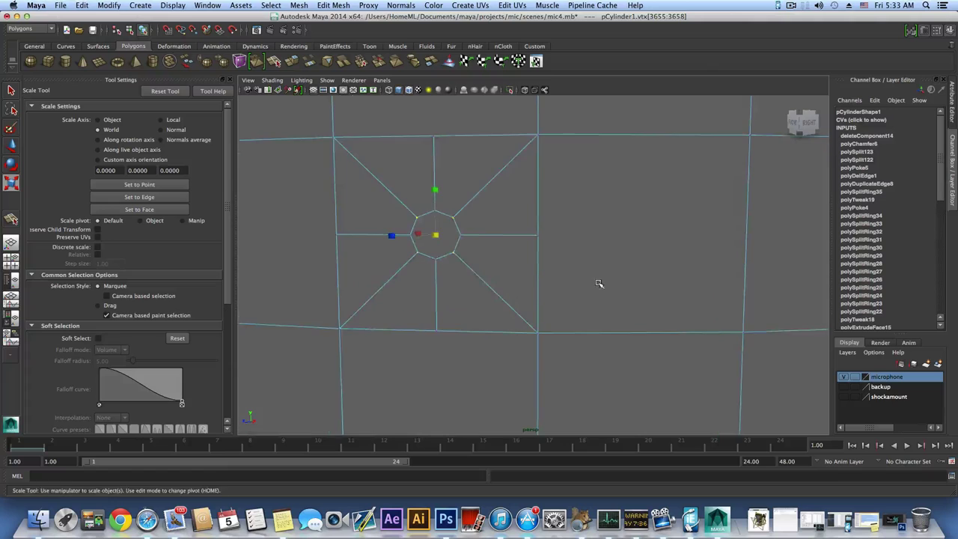
pyautogui.keyDown('alt'); pyautogui.moveTo(535, 273); pyautogui.dragTo(543, 275); pyautogui.keyUp('alt')
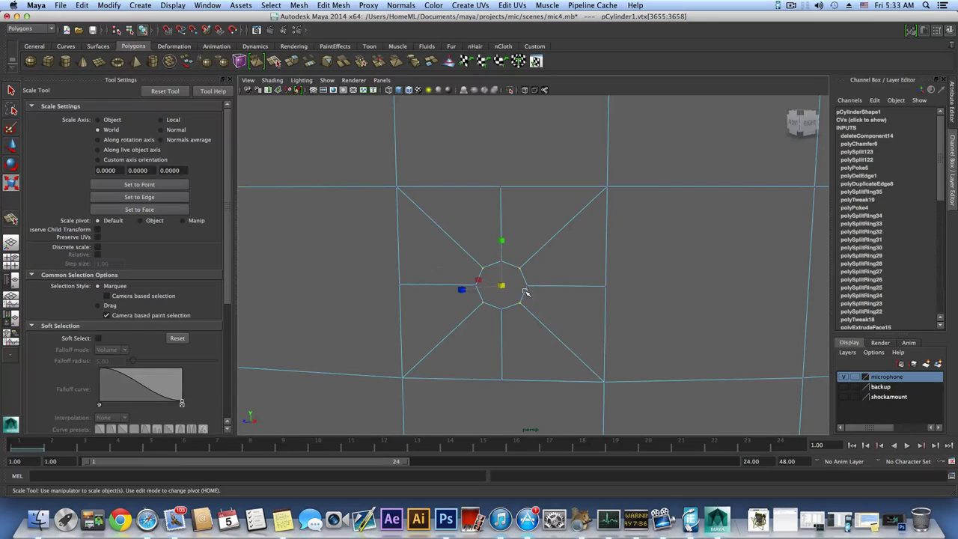
pyautogui.rightClick(518, 285)
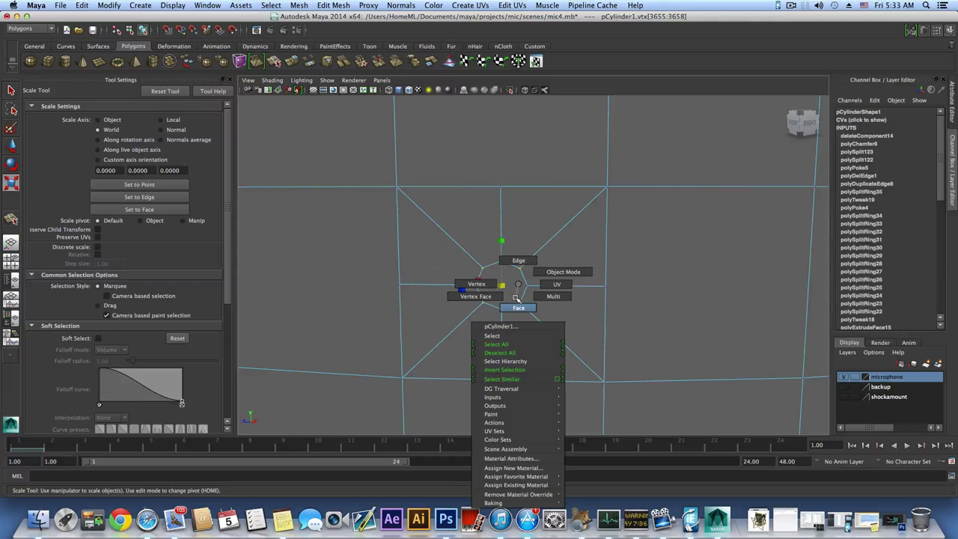
pyautogui.click(516, 304)
pyautogui.click(515, 287)
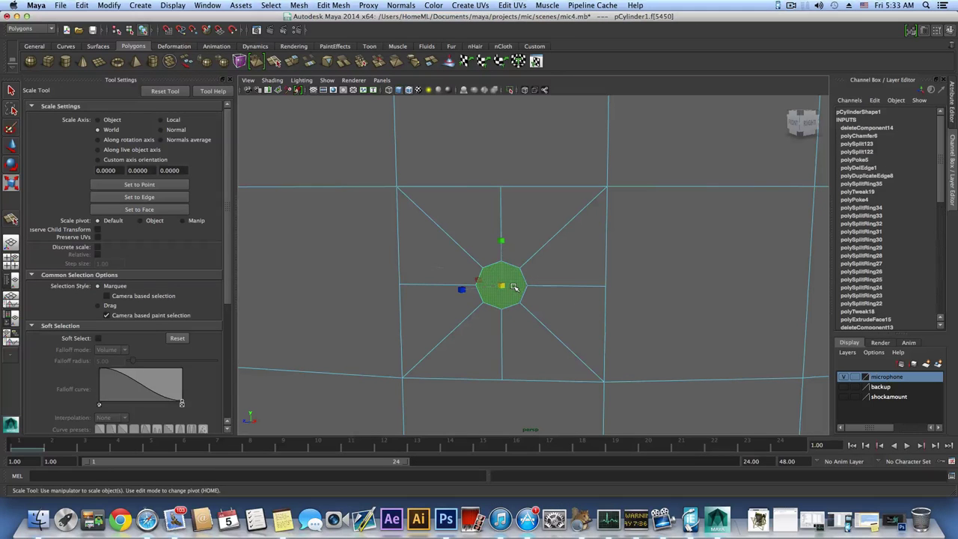
pyautogui.press('Delete')
# Step: Preview the collar hole with mesh smoothing and examine its shape and the surrounding edges
pyautogui.scroll(-10, 514, 287)
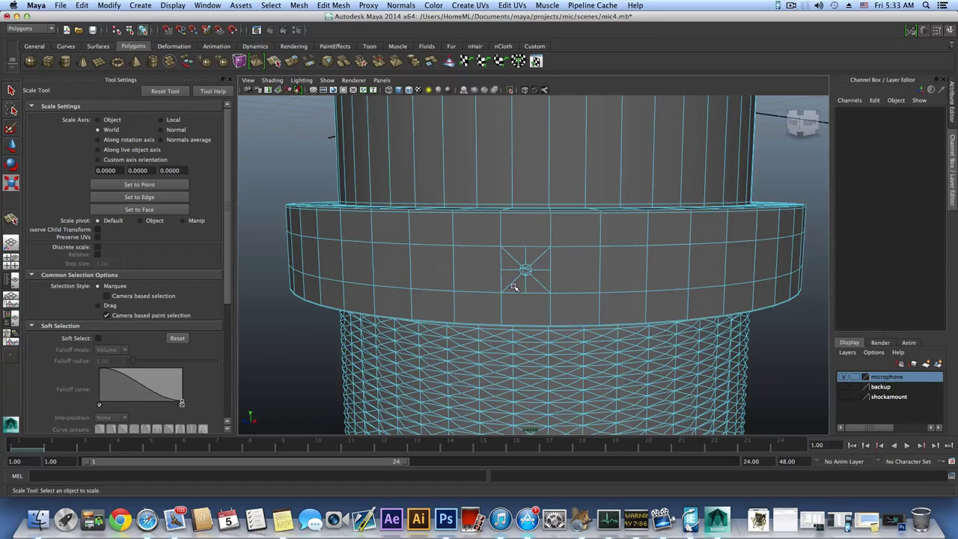
pyautogui.press(']')
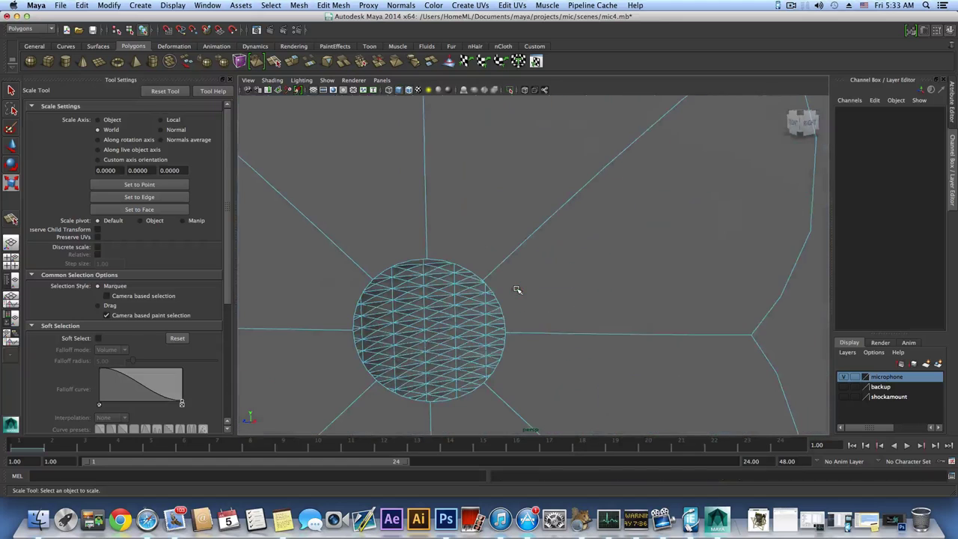
pyautogui.scroll(-10, 452, 280)
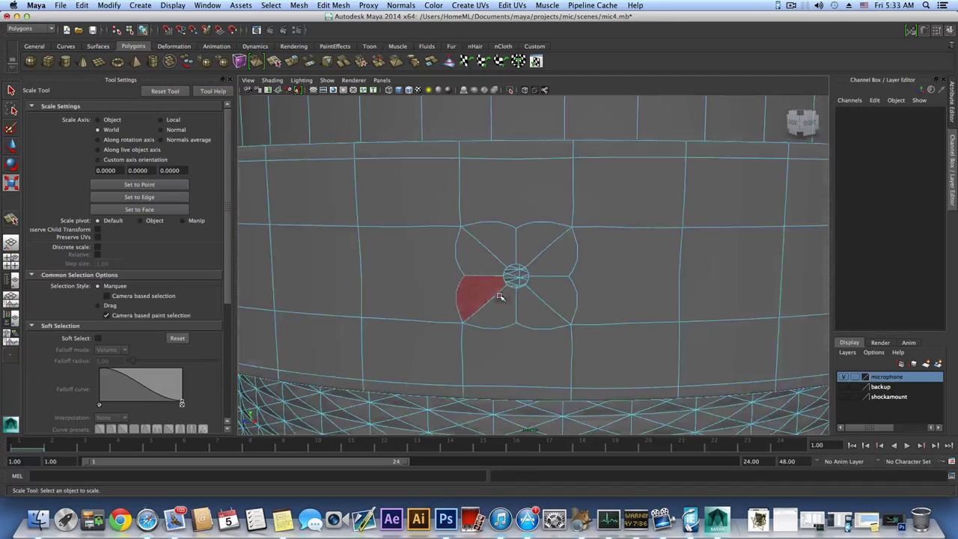
pyautogui.keyDown('alt'); pyautogui.moveTo(502, 297); pyautogui.dragTo(531, 291); pyautogui.keyUp('alt')
pyautogui.scroll(2, 531, 291)
pyautogui.scroll(4, 530, 291)
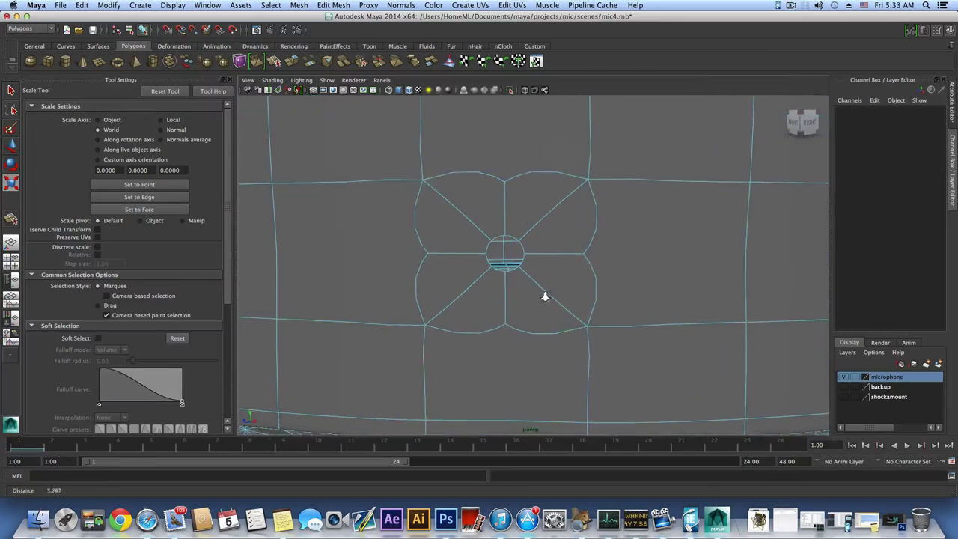
# Step: Try to extrude the border edges of the octagonal hole in the collar wall
pyautogui.moveTo(487, 265); pyautogui.dragTo(494, 247, button='right')
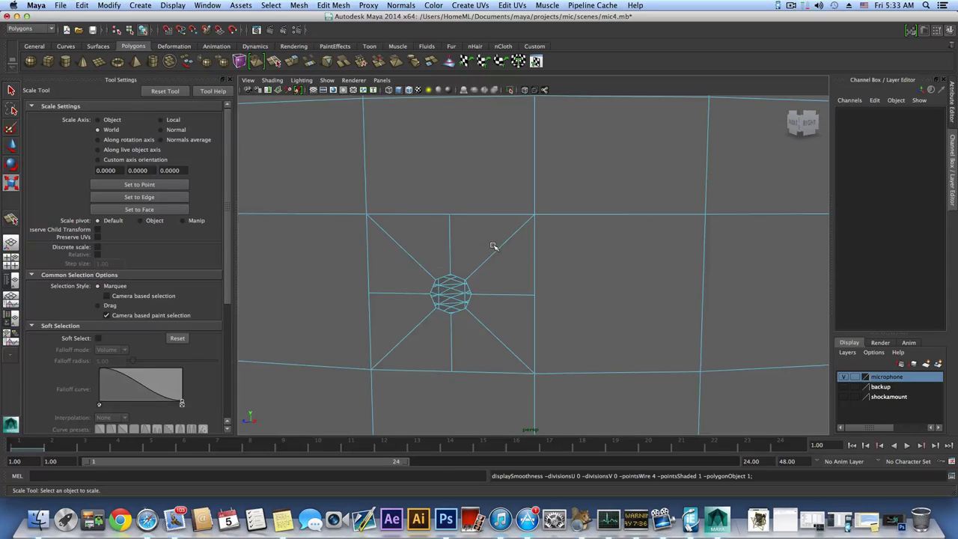
pyautogui.moveTo(474, 288); pyautogui.dragTo(476, 268, button='right')
pyautogui.click(468, 287)
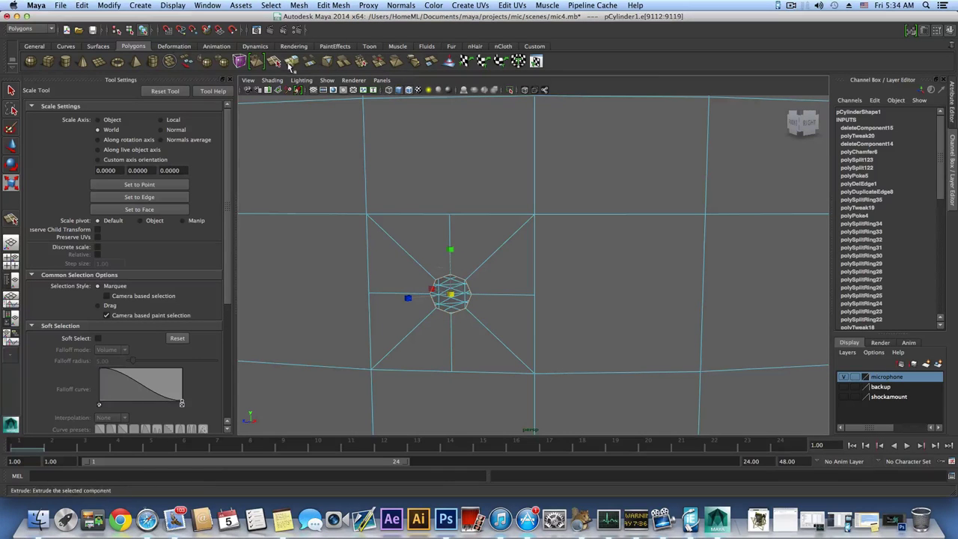
pyautogui.click(292, 63)
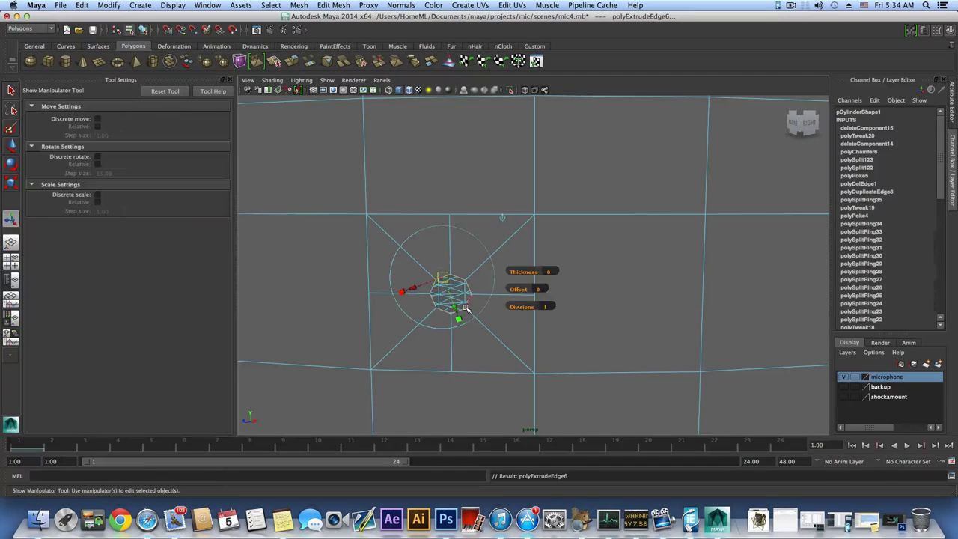
pyautogui.keyDown('alt'); pyautogui.moveTo(462, 306); pyautogui.dragTo(543, 320); pyautogui.keyUp('alt')
pyautogui.keyDown('alt'); pyautogui.moveTo(543, 320); pyautogui.dragTo(487, 312, button='middle'); pyautogui.keyUp('alt')
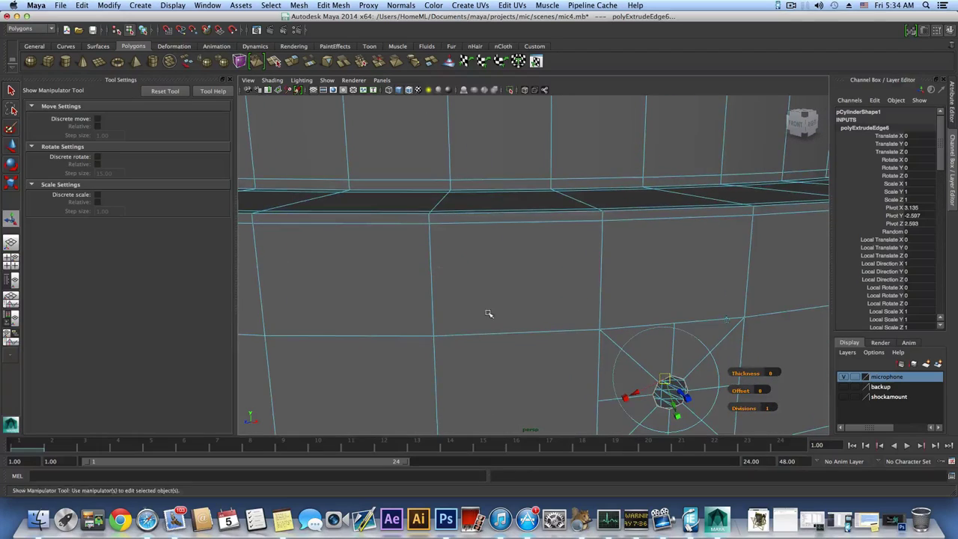
pyautogui.keyDown('alt'); pyautogui.moveTo(598, 373); pyautogui.dragTo(571, 353, button='middle'); pyautogui.keyUp('alt')
pyautogui.keyDown('alt'); pyautogui.moveTo(571, 352); pyautogui.dragTo(573, 348, button='right'); pyautogui.keyUp('alt')
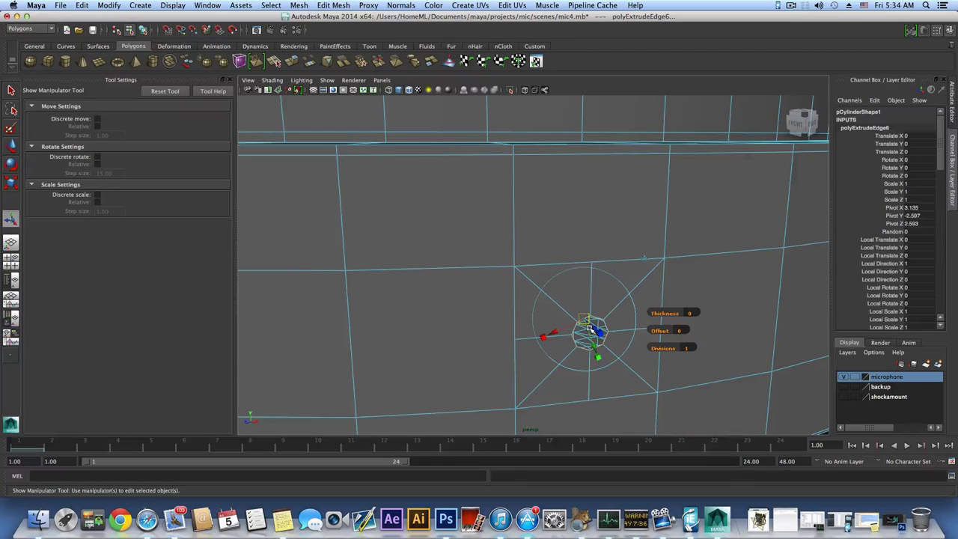
pyautogui.press('w')
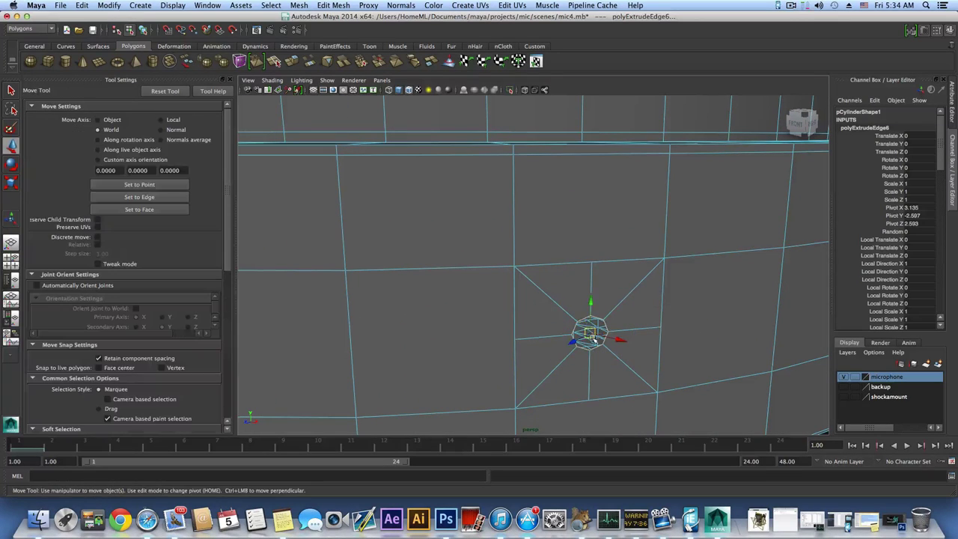
pyautogui.press('z')
pyautogui.press('z')
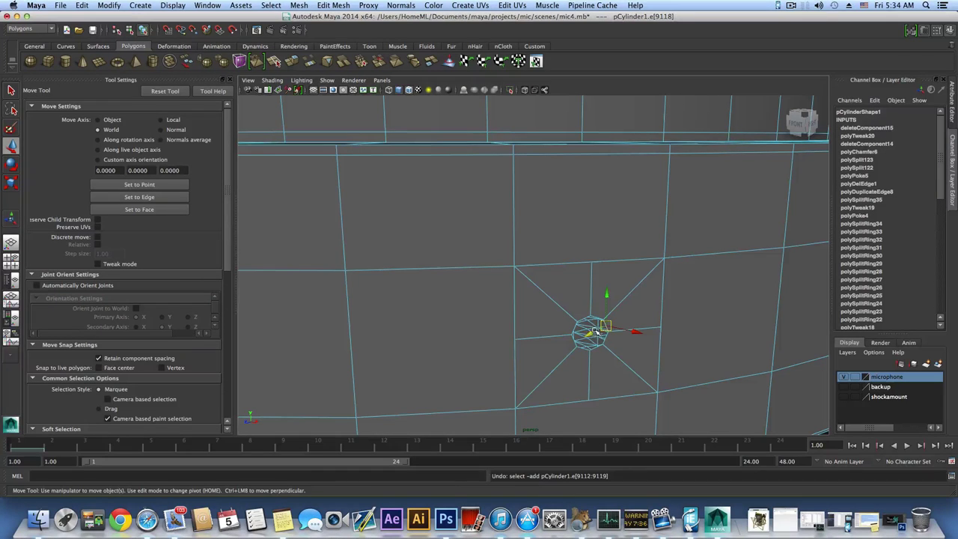
# Step: Select the octagonal hole's full border edge loop and extrude it slightly into the collar, with local translate Z about -0.029
pyautogui.doubleClick(596, 318)
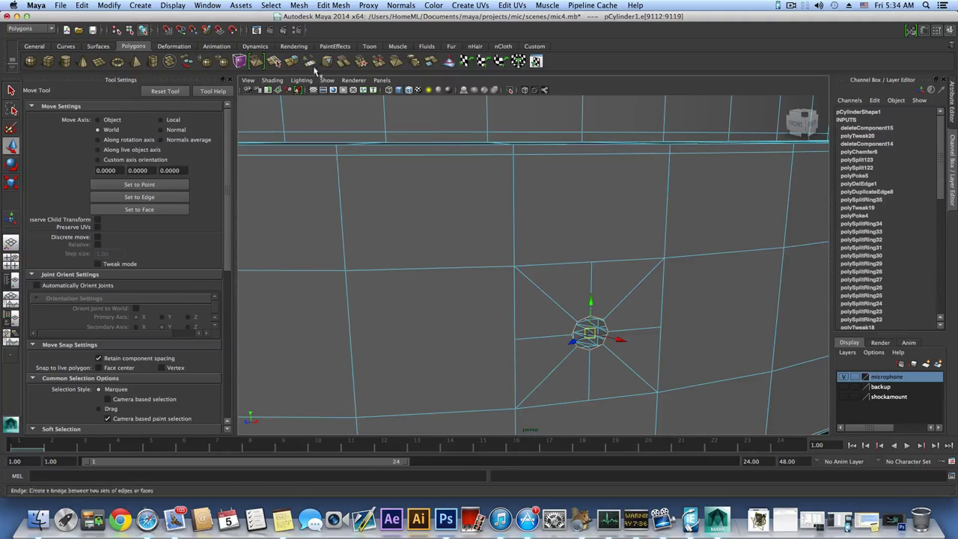
pyautogui.hotkey('ctrl', 'e')
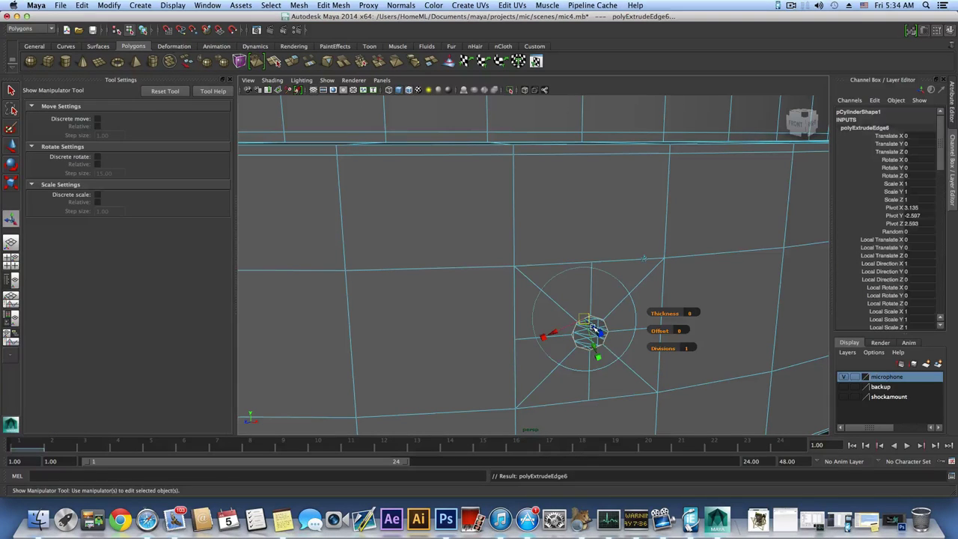
pyautogui.moveTo(591, 326); pyautogui.dragTo(596, 330)
pyautogui.keyDown('alt'); pyautogui.moveTo(596, 329); pyautogui.dragTo(586, 322); pyautogui.keyUp('alt')
pyautogui.keyDown('alt'); pyautogui.moveTo(585, 322); pyautogui.dragTo(606, 350, button='middle'); pyautogui.keyUp('alt')
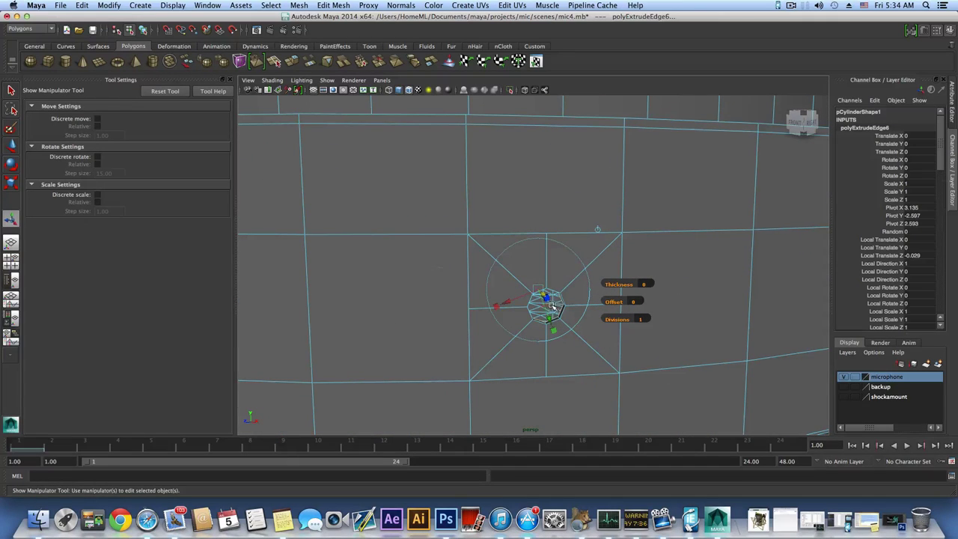
# Step: Close the extruded octagonal opening in the collar wall with a face using Fill Hole
pyautogui.click(333, 5)
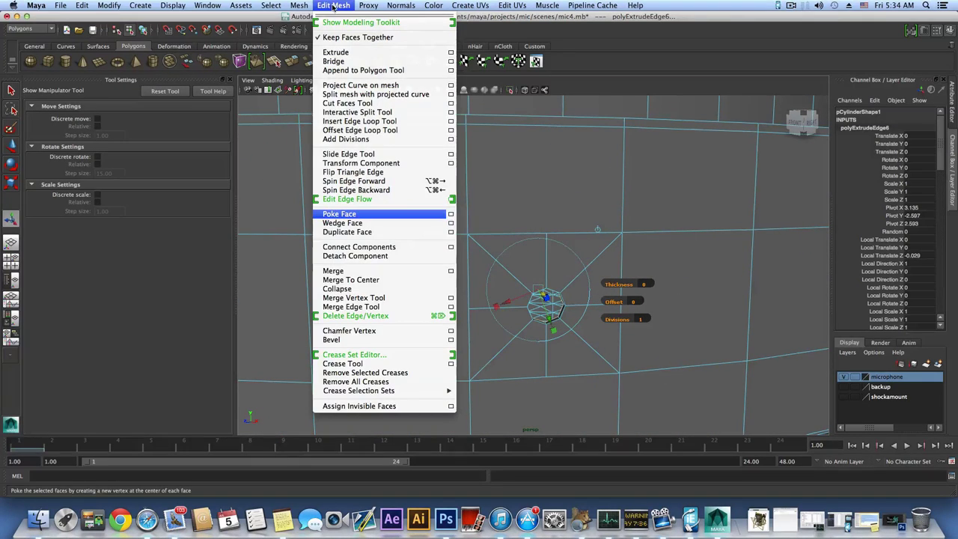
pyautogui.moveTo(304, 6)
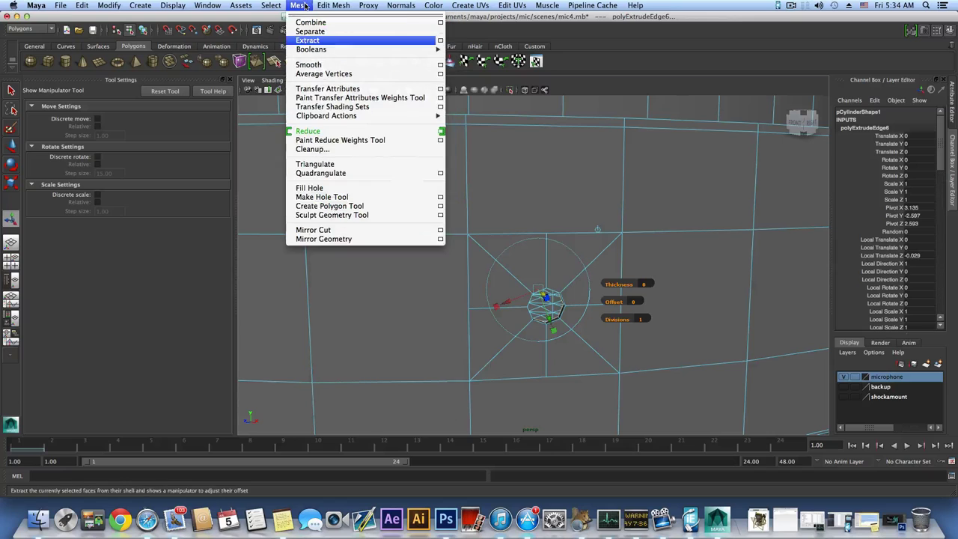
pyautogui.click(313, 188)
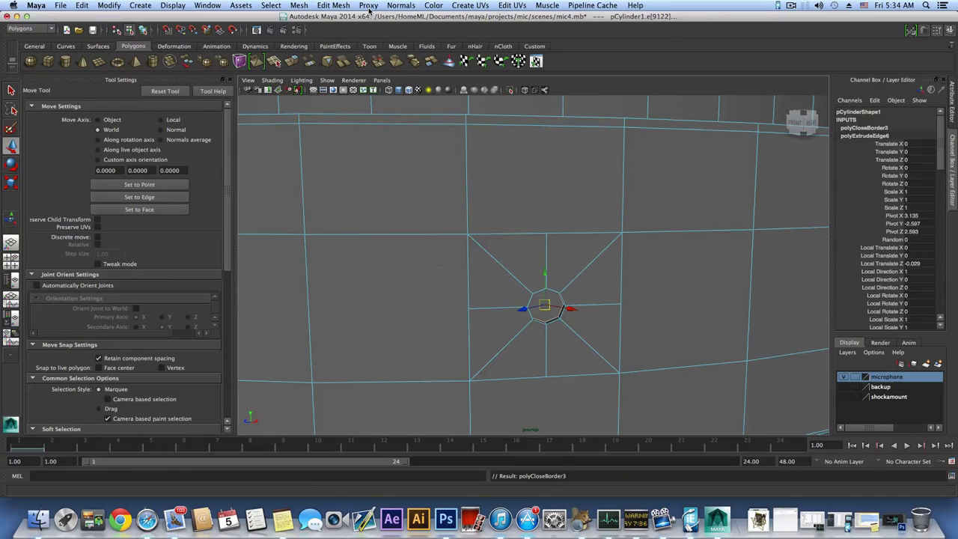
# Step: Insert support edge loops around the octagonal hole's rim and just inside the square patch surrounding it
pyautogui.press('F8')
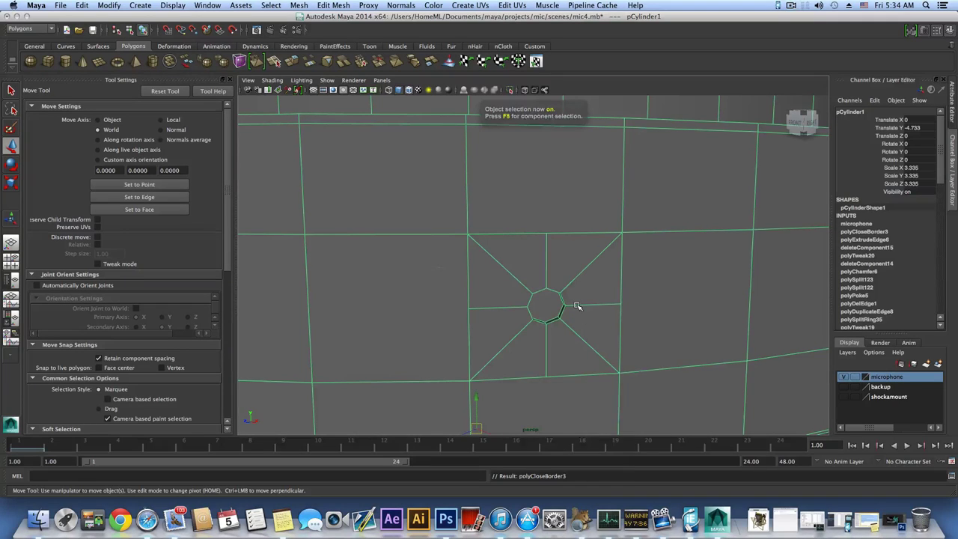
pyautogui.keyDown('shift'); pyautogui.moveTo(576, 306); pyautogui.dragTo(574, 308, button='right'); pyautogui.keyUp('shift')
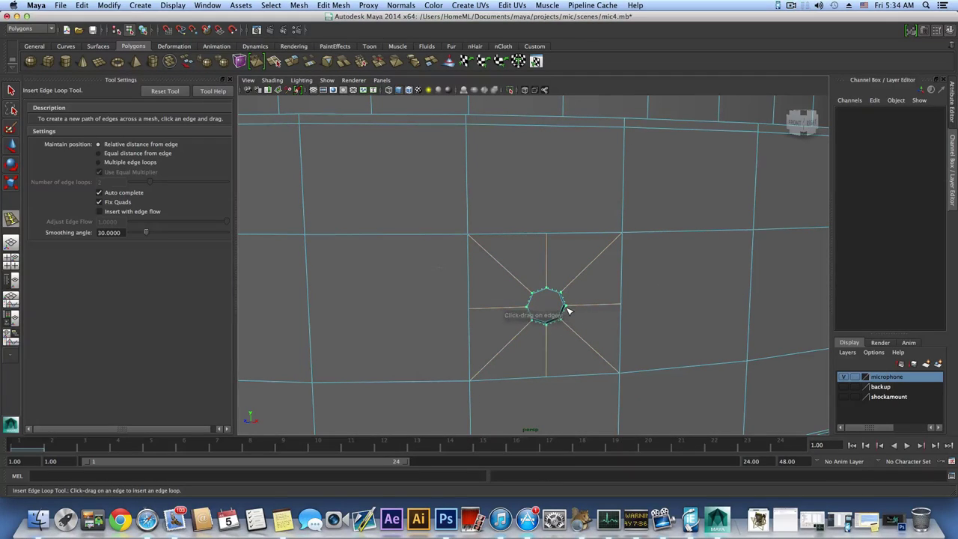
pyautogui.click(566, 310)
pyautogui.moveTo(577, 308); pyautogui.dragTo(618, 320)
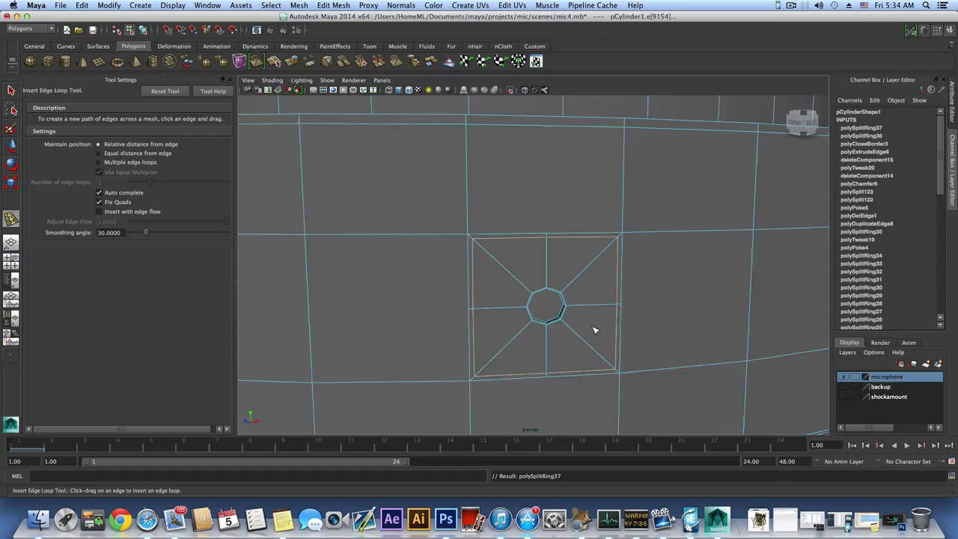
# Step: Insert edge loops along the inner wall of the octagonal recess to hold its shape
pyautogui.scroll(5, 594, 327)
pyautogui.moveTo(587, 341)
pyautogui.keyDown('alt'); pyautogui.mouseDown(button='middle')
pyautogui.moveTo(579, 327)
pyautogui.moveTo(592, 344)
pyautogui.mouseUp(button='middle'); pyautogui.keyUp('alt')
pyautogui.scroll(2, 580, 327)
pyautogui.keyDown('alt'); pyautogui.moveTo(540, 318); pyautogui.dragTo(599, 344); pyautogui.keyUp('alt')
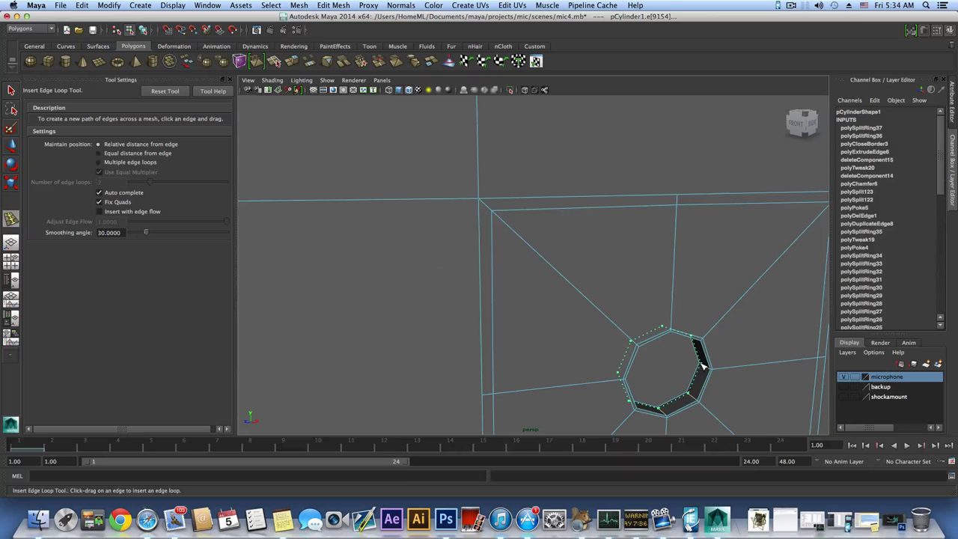
pyautogui.moveTo(705, 366); pyautogui.dragTo(710, 370)
# Step: Poke the octagonal face on the recess floor and select its new centre vertex
pyautogui.moveTo(684, 365); pyautogui.dragTo(686, 343, button='right')
pyautogui.press('q')
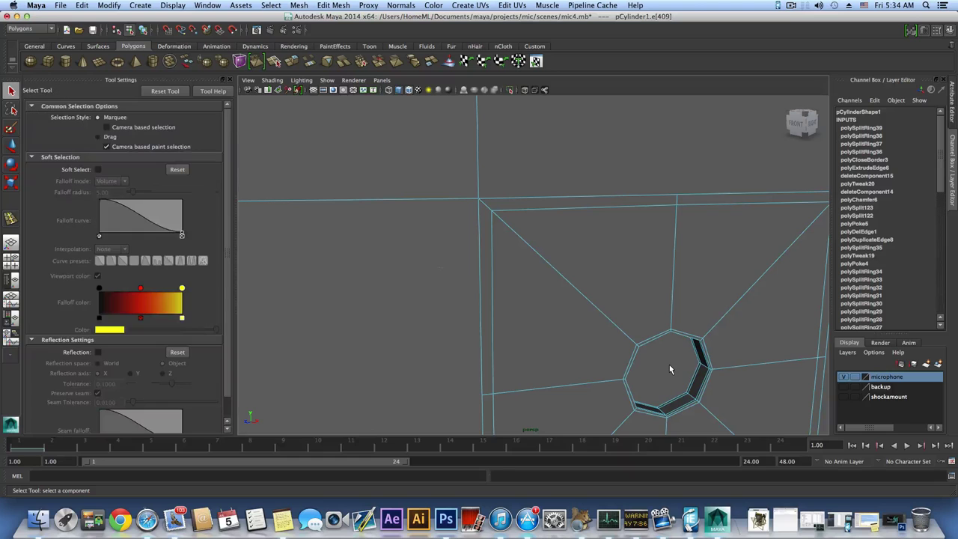
pyautogui.click(669, 365)
pyautogui.click(333, 5)
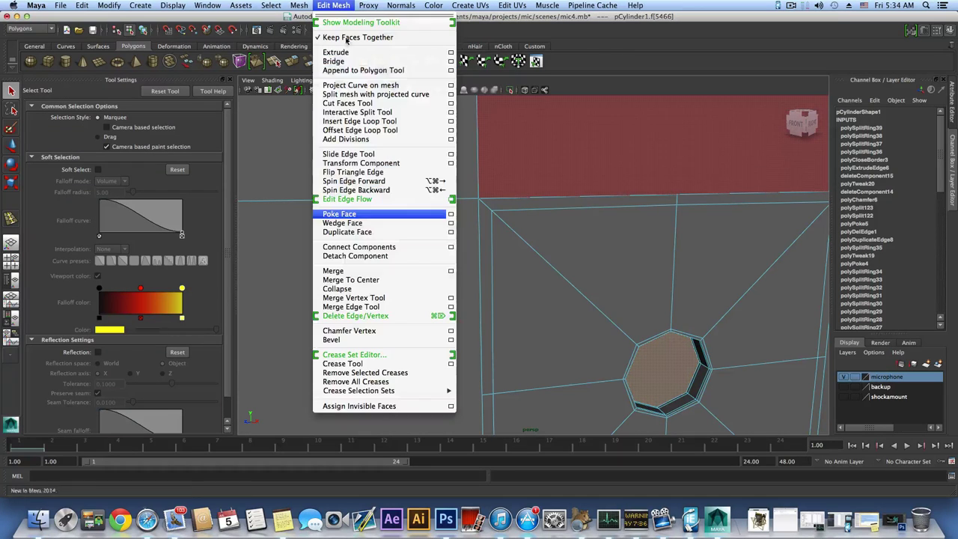
pyautogui.click(357, 214)
pyautogui.keyDown('alt'); pyautogui.moveTo(554, 300); pyautogui.dragTo(549, 295); pyautogui.keyUp('alt')
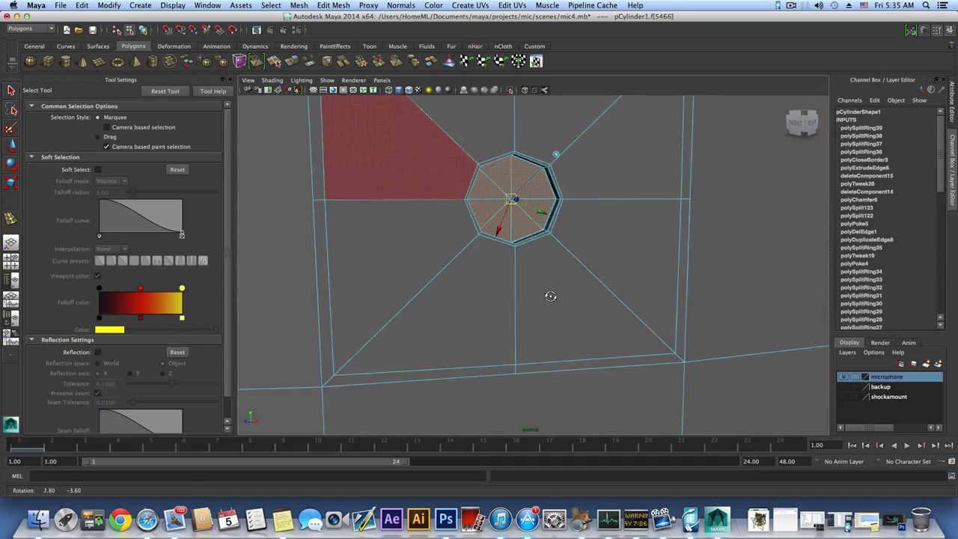
pyautogui.moveTo(525, 228); pyautogui.dragTo(494, 230, button='right')
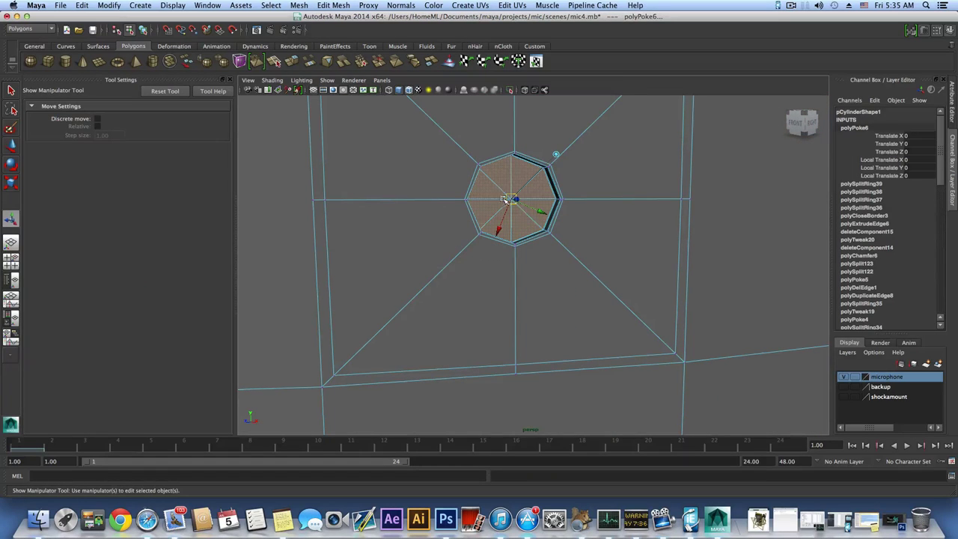
pyautogui.press('q')
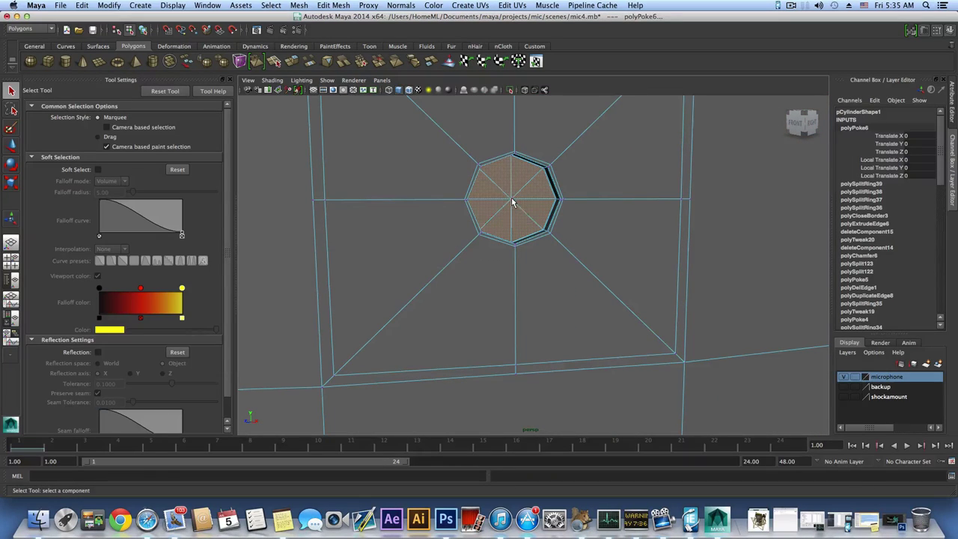
pyautogui.click(512, 202)
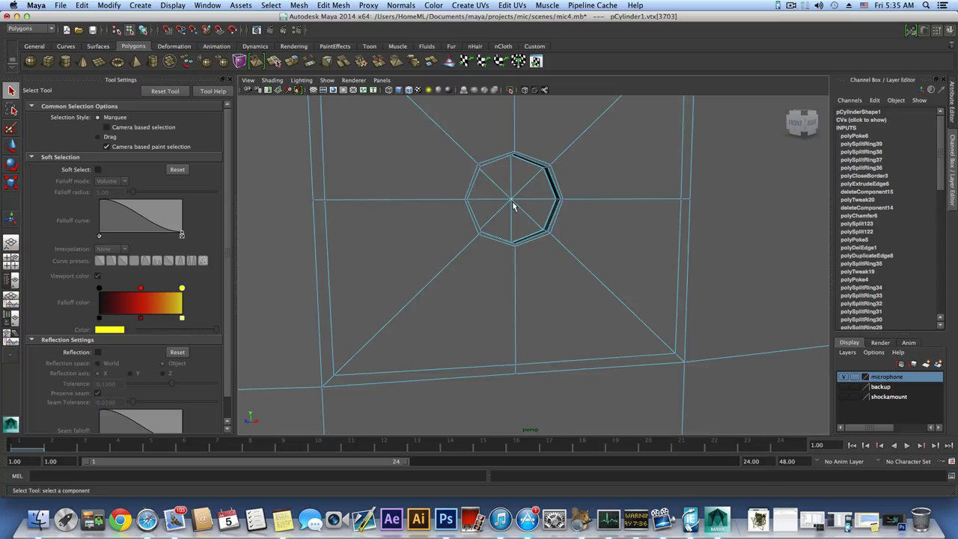
# Step: Preview the recessed hole with mesh smoothing and examine how its rim holds its shape
pyautogui.scroll(-10, 512, 206)
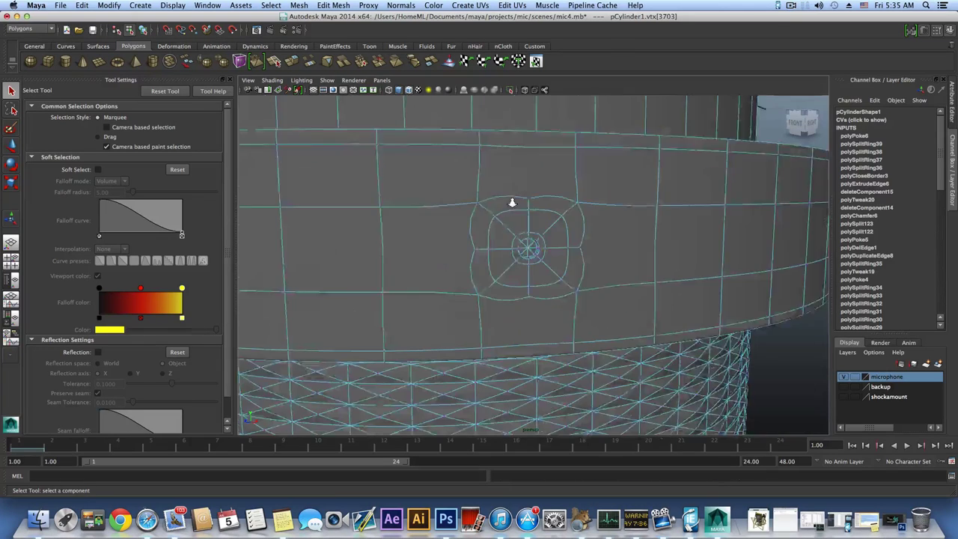
pyautogui.scroll(10, 514, 213)
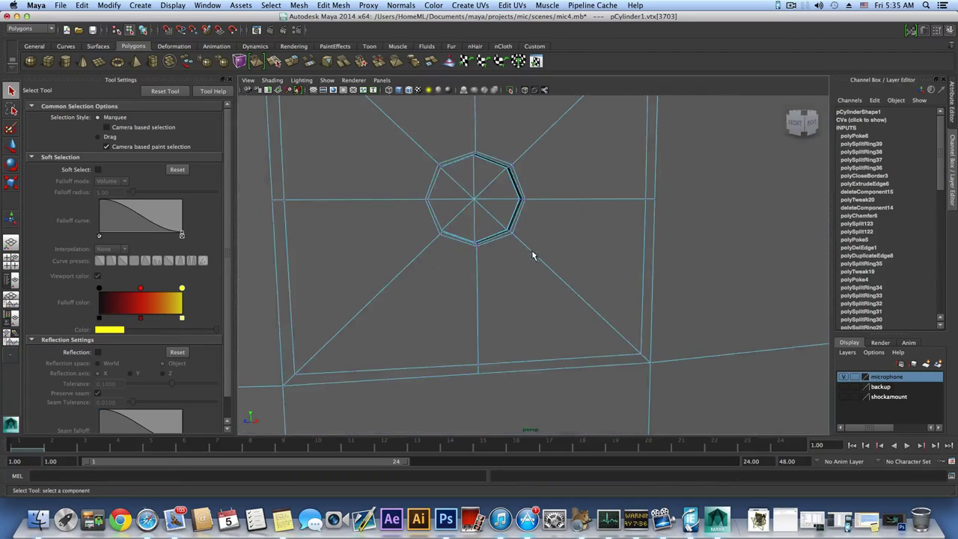
pyautogui.press('3')
pyautogui.keyDown('alt'); pyautogui.moveTo(521, 229); pyautogui.dragTo(539, 236, button='right'); pyautogui.keyUp('alt')
pyautogui.keyDown('alt'); pyautogui.moveTo(540, 236); pyautogui.dragTo(540, 236); pyautogui.keyUp('alt')
pyautogui.press('1')
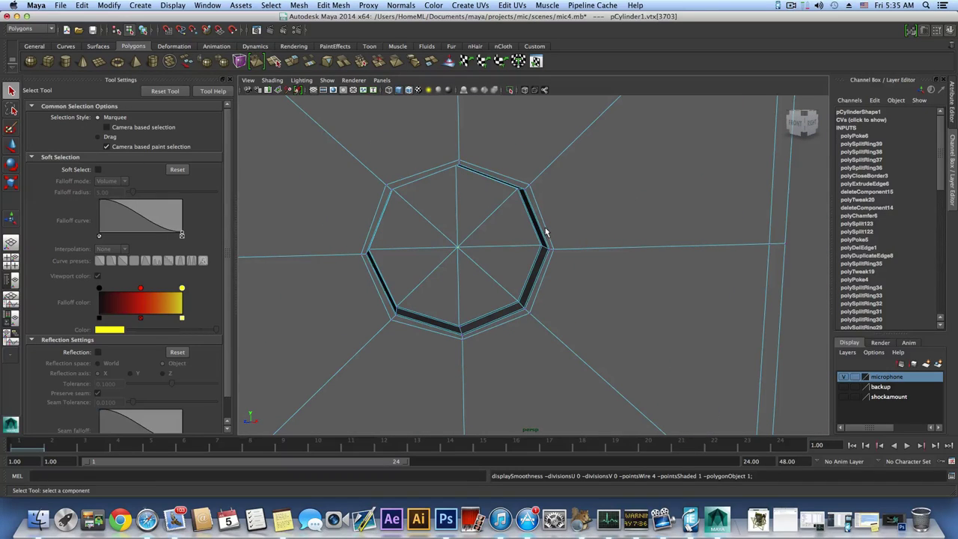
# Step: Insert another support edge loop around the octagonal recess and preview the collar smoothed
pyautogui.keyDown('shift'); pyautogui.moveTo(543, 228); pyautogui.dragTo(525, 236, button='right'); pyautogui.keyUp('shift')
pyautogui.press('F8')
pyautogui.moveTo(528, 190); pyautogui.dragTo(529, 209)
pyautogui.press('3')
pyautogui.scroll(-15, 531, 212)
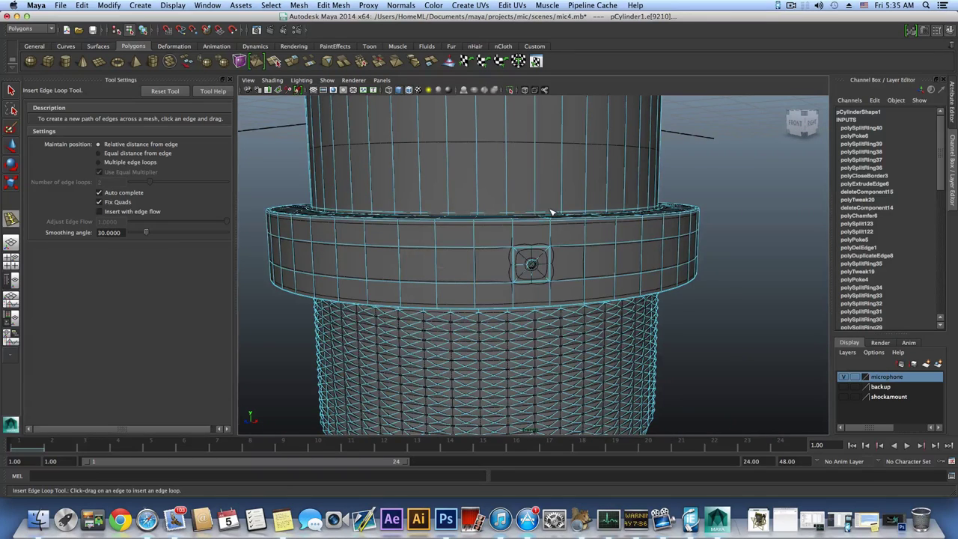
# Step: Deselect the body, turn off Wireframe on Shaded and examine the shading around the smoothed collar hole
pyautogui.press('F8')
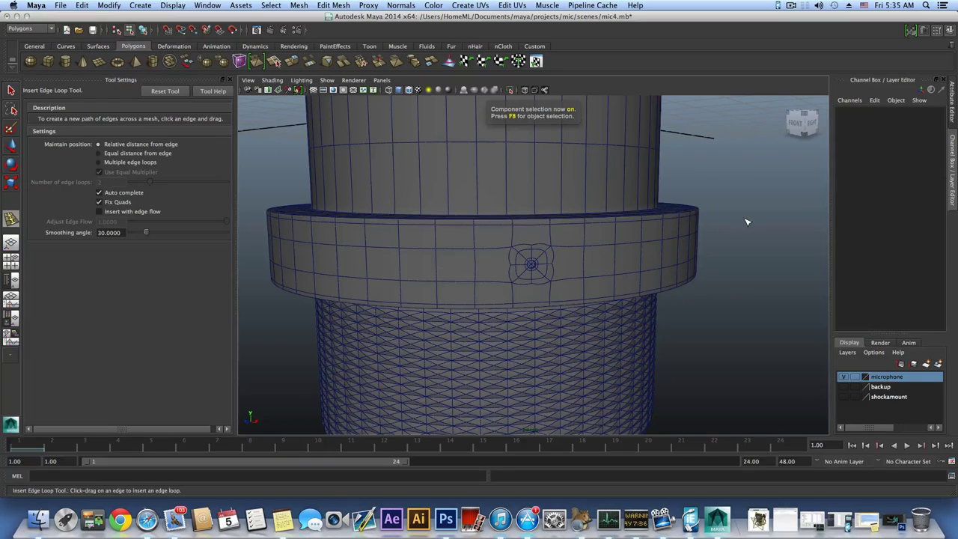
pyautogui.click(746, 221)
pyautogui.click(273, 80)
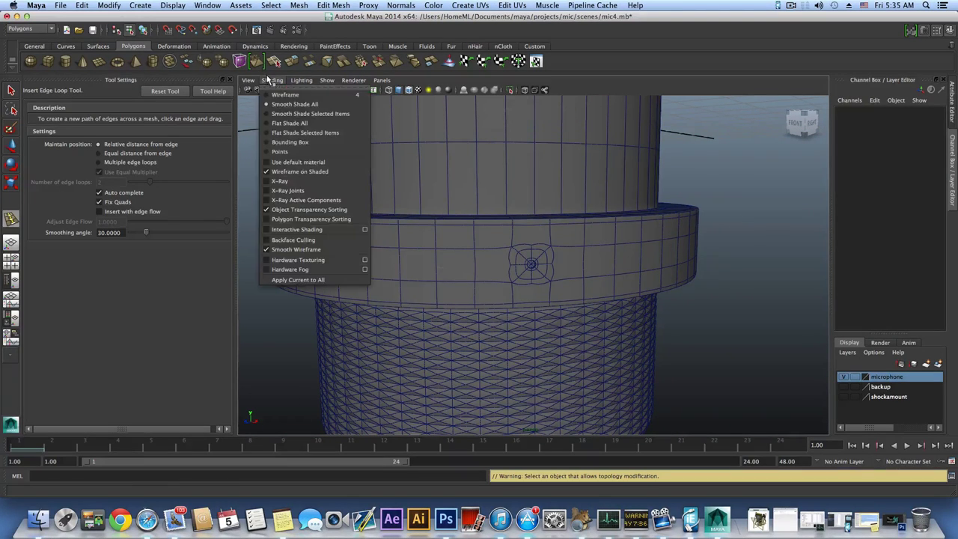
pyautogui.click(300, 171)
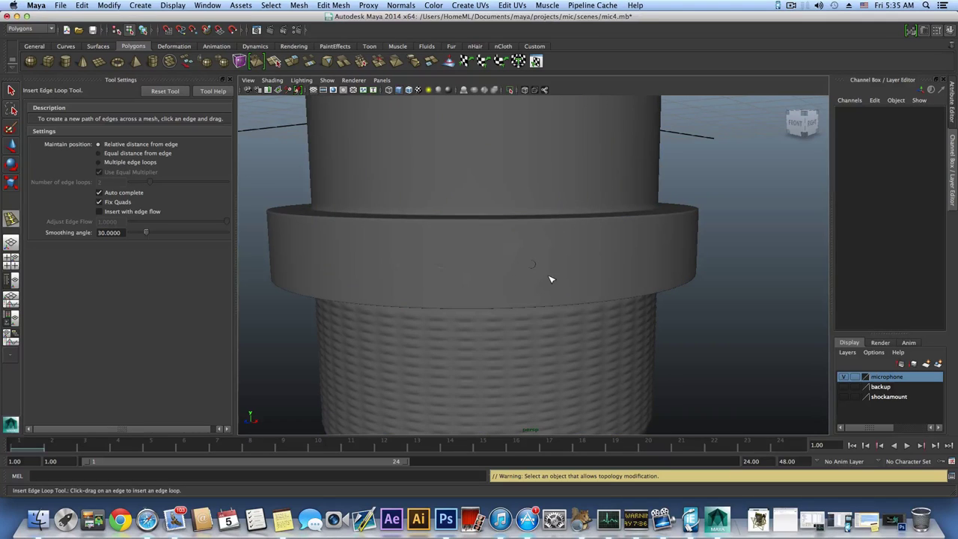
pyautogui.keyDown('alt'); pyautogui.moveTo(552, 280); pyautogui.dragTo(579, 277); pyautogui.keyUp('alt')
pyautogui.keyDown('alt'); pyautogui.moveTo(578, 277); pyautogui.dragTo(660, 282, button='right'); pyautogui.keyUp('alt')
pyautogui.keyDown('alt'); pyautogui.moveTo(660, 283); pyautogui.dragTo(575, 304, button='middle'); pyautogui.keyUp('alt')
pyautogui.keyDown('alt'); pyautogui.moveTo(576, 304); pyautogui.dragTo(646, 295, button='right'); pyautogui.keyUp('alt')
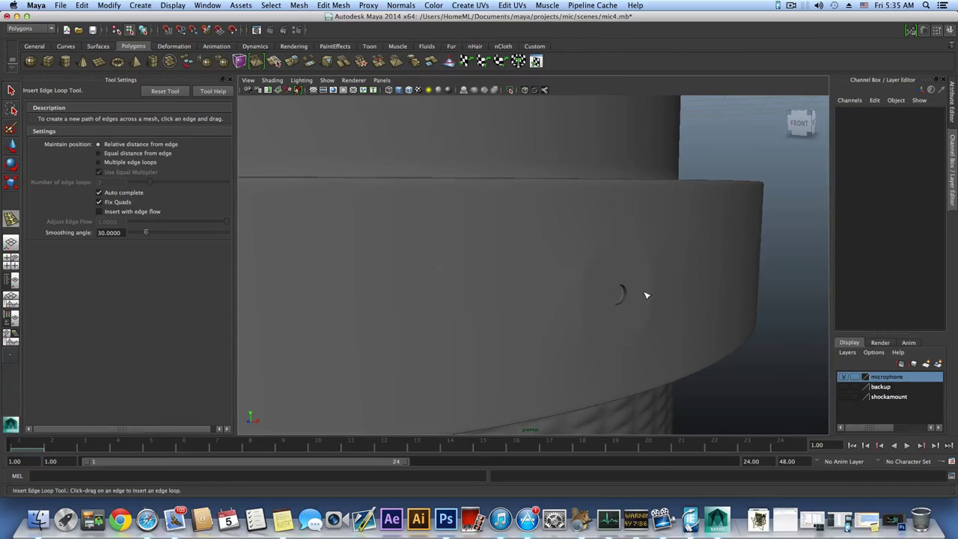
pyautogui.keyDown('alt'); pyautogui.moveTo(647, 295); pyautogui.dragTo(551, 302); pyautogui.keyUp('alt')
# Step: Return the body to the unsmoothed display and delete the square support edge loop surrounding the hole
pyautogui.click(544, 303)
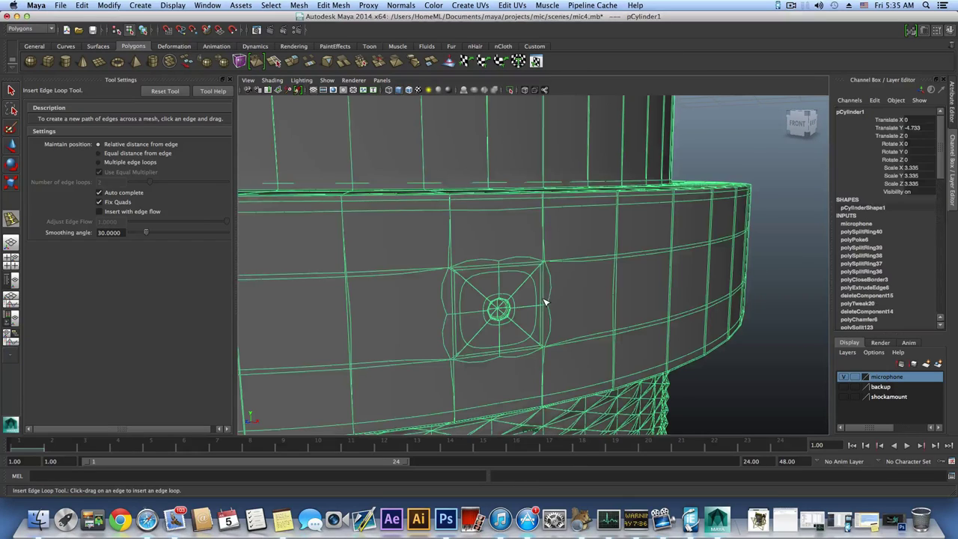
pyautogui.press('1')
pyautogui.press('super+z')
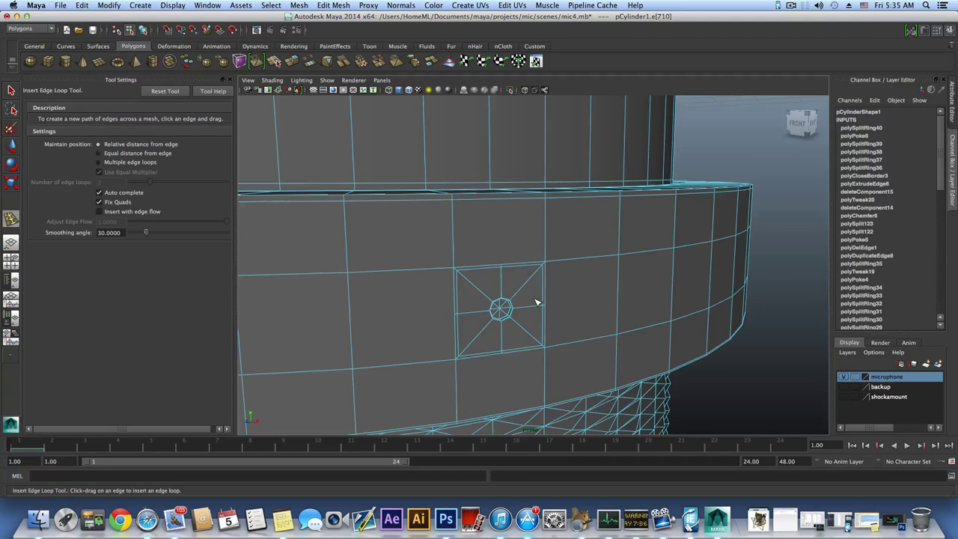
pyautogui.moveTo(532, 291); pyautogui.dragTo(529, 272, button='right')
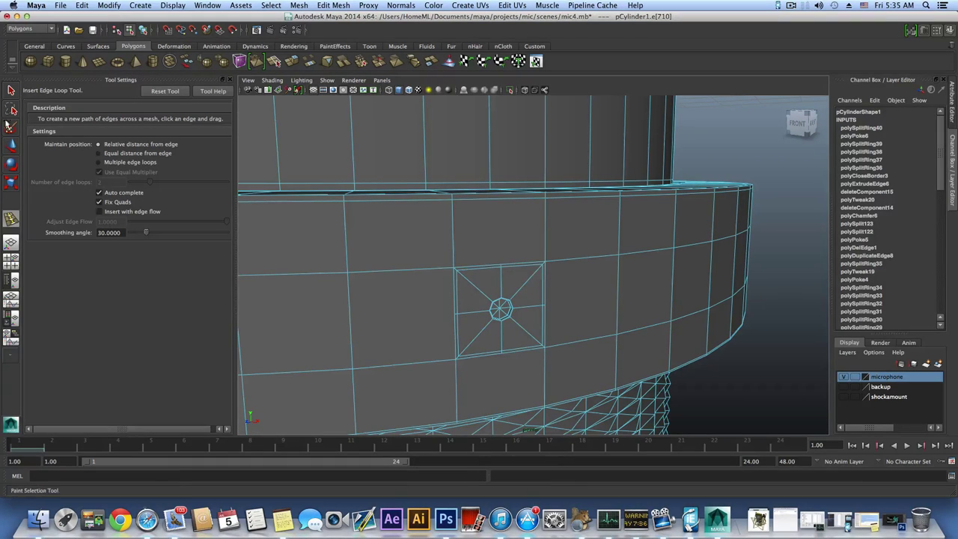
pyautogui.press('q')
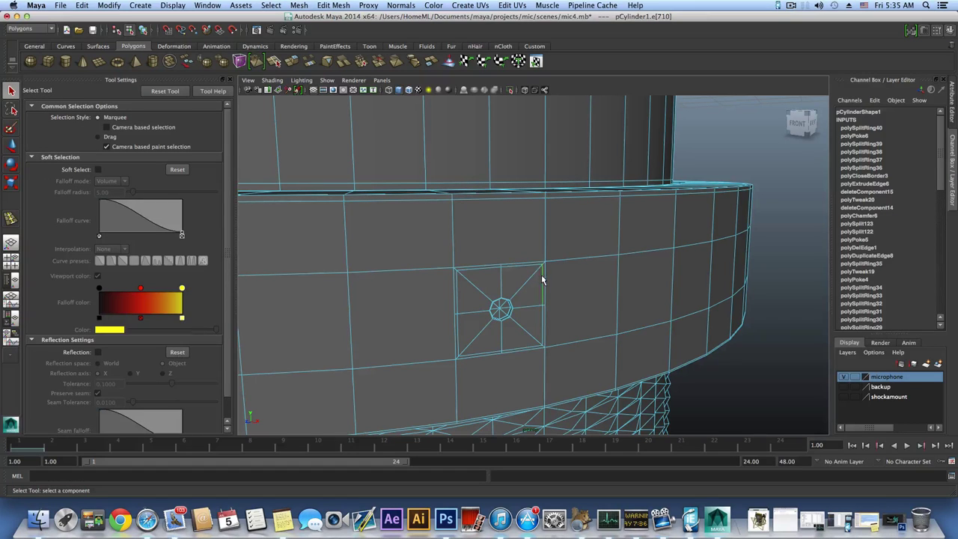
pyautogui.doubleClick(536, 267)
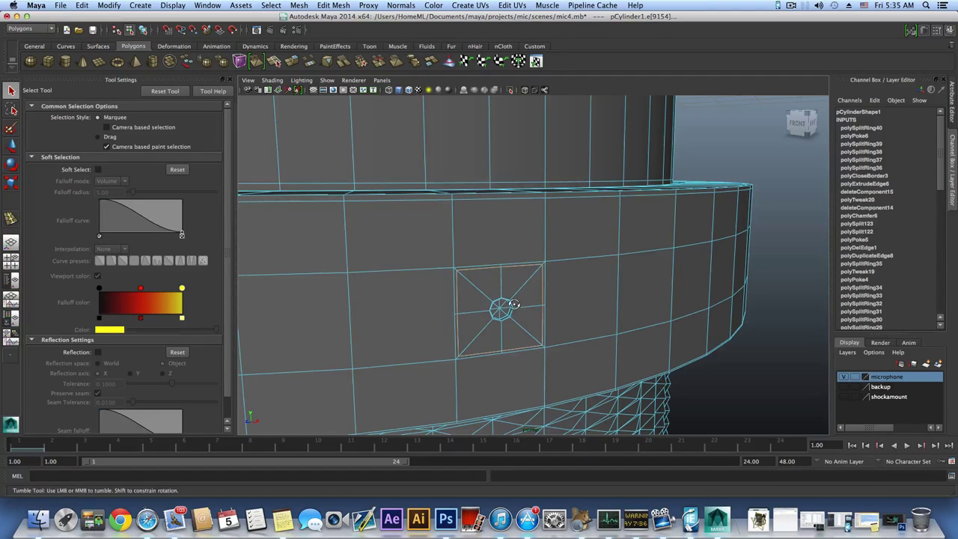
pyautogui.keyDown('alt'); pyautogui.moveTo(514, 304); pyautogui.dragTo(504, 300); pyautogui.keyUp('alt')
pyautogui.keyDown('alt'); pyautogui.moveTo(503, 300); pyautogui.dragTo(548, 313, button='right'); pyautogui.keyUp('alt')
pyautogui.keyDown('shift'); pyautogui.rightClick(546, 303); pyautogui.keyUp('shift')
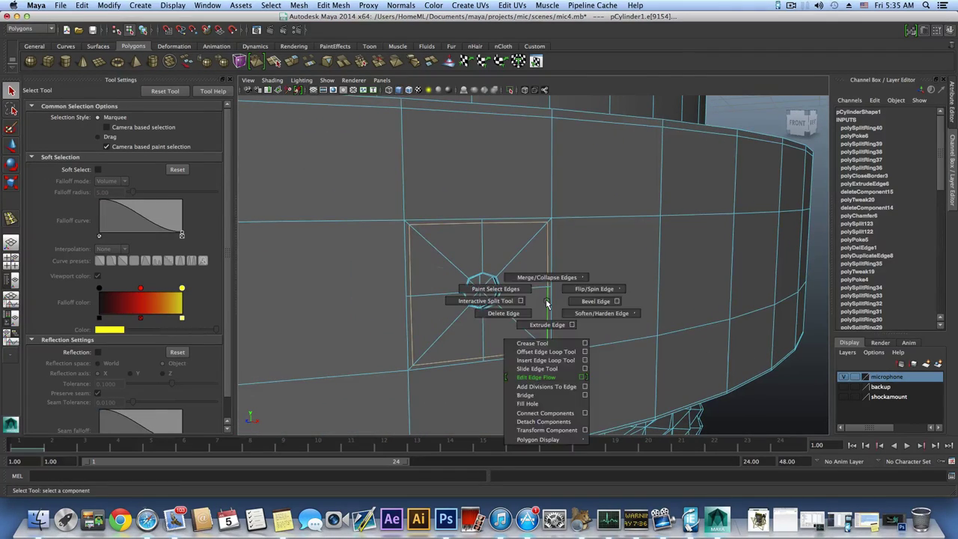
pyautogui.click(503, 313)
# Step: Preview the collar smoothed without the square loop and examine the hole's shape and surrounding surface from several angles
pyautogui.press('3')
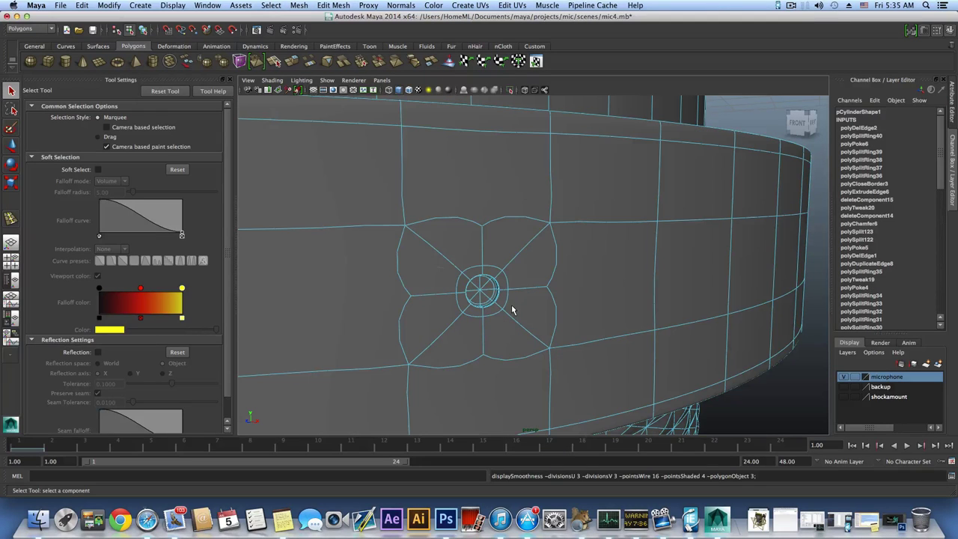
pyautogui.keyDown('alt'); pyautogui.moveTo(513, 309); pyautogui.dragTo(524, 312); pyautogui.keyUp('alt')
pyautogui.press('3')
pyautogui.scroll(-4, 620, 310)
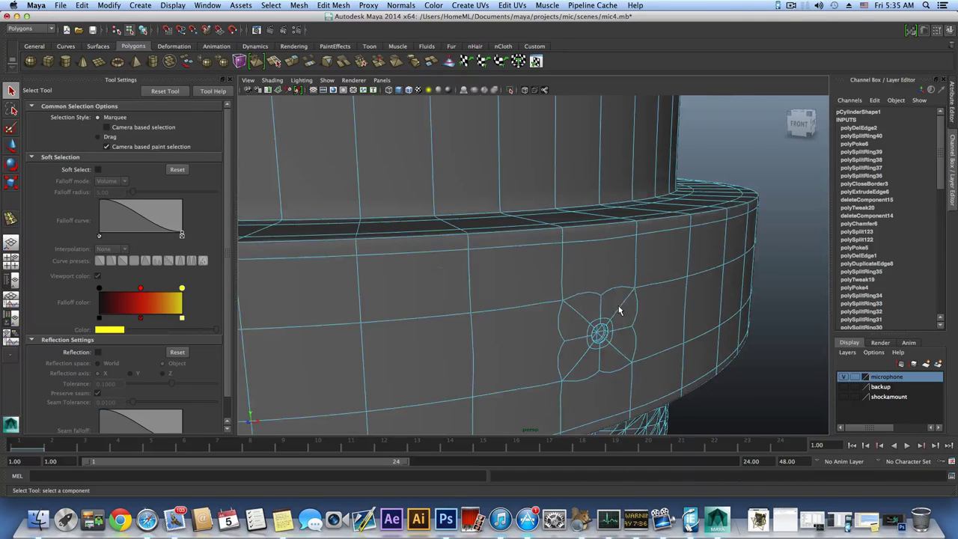
pyautogui.press('F8')
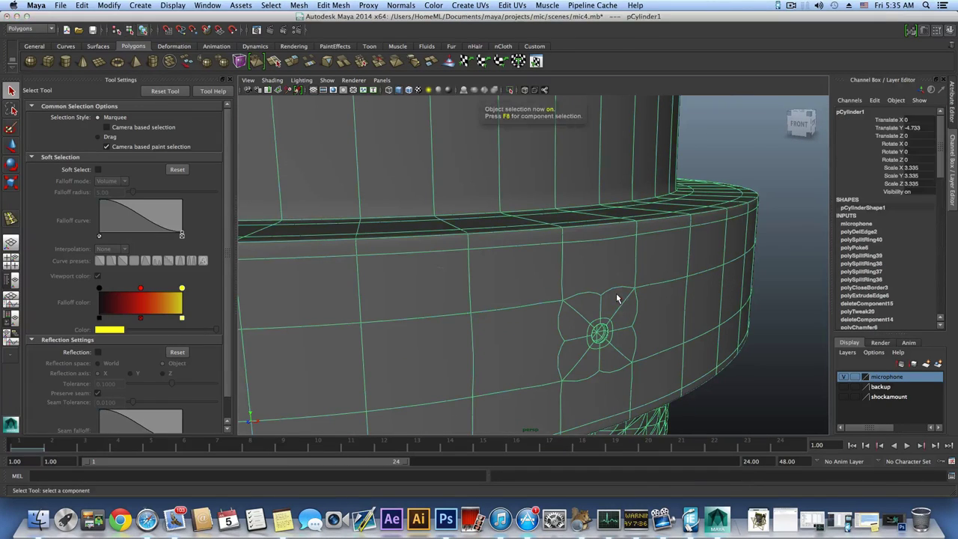
pyautogui.click(708, 142)
pyautogui.moveTo(629, 300)
pyautogui.keyDown('alt'); pyautogui.mouseDown()
pyautogui.moveTo(624, 287)
pyautogui.moveTo(607, 291)
pyautogui.moveTo(637, 304)
pyautogui.mouseUp(); pyautogui.keyUp('alt')
pyautogui.keyDown('alt'); pyautogui.moveTo(625, 300); pyautogui.dragTo(614, 240, button='middle'); pyautogui.keyUp('alt')
pyautogui.keyDown('alt'); pyautogui.moveTo(607, 289); pyautogui.dragTo(541, 282); pyautogui.keyUp('alt')
pyautogui.keyDown('alt'); pyautogui.moveTo(527, 283); pyautogui.dragTo(584, 287, button='middle'); pyautogui.keyUp('alt')
pyautogui.keyDown('alt'); pyautogui.moveTo(456, 277); pyautogui.dragTo(507, 278); pyautogui.keyUp('alt')
pyautogui.click(472, 267)
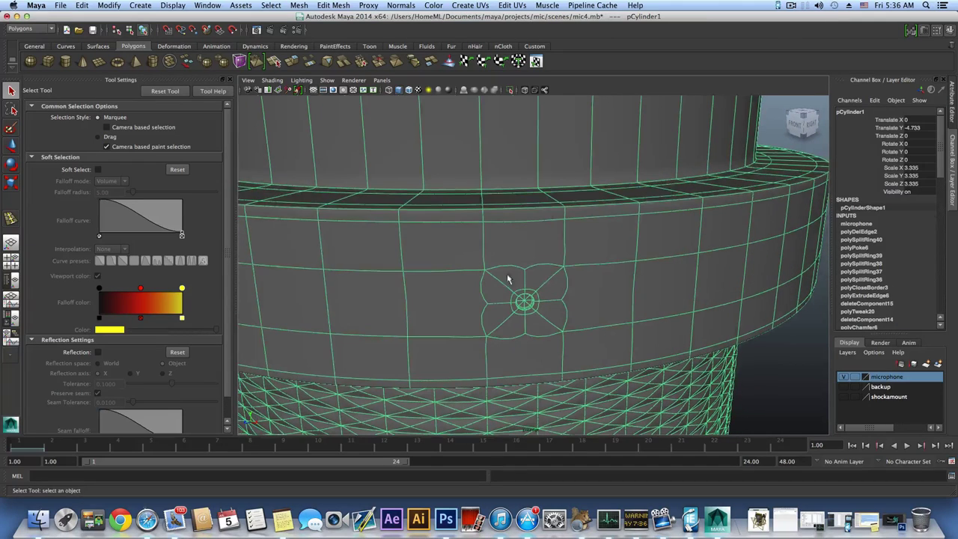
pyautogui.keyDown('alt'); pyautogui.moveTo(510, 283); pyautogui.dragTo(572, 294, button='right'); pyautogui.keyUp('alt')
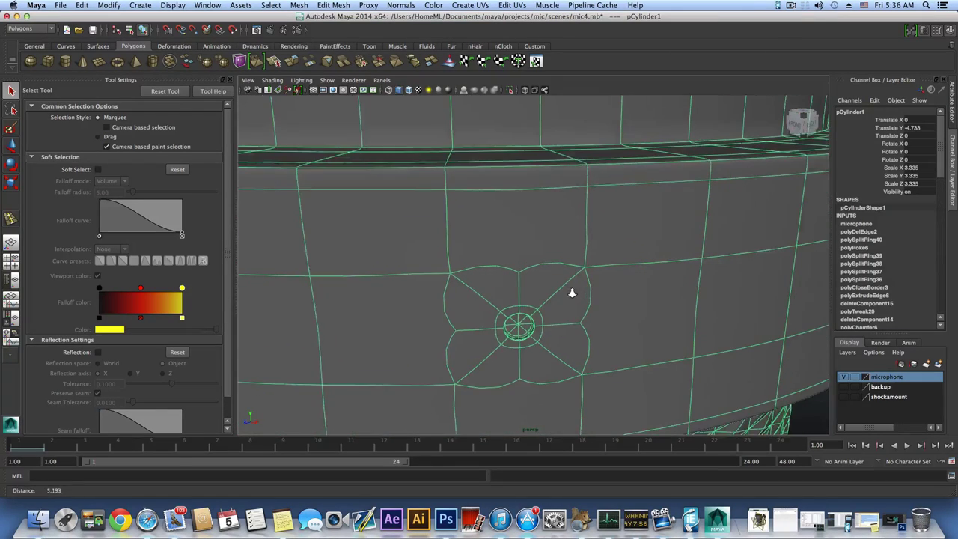
pyautogui.keyDown('alt'); pyautogui.moveTo(572, 294); pyautogui.dragTo(573, 286); pyautogui.keyUp('alt')
pyautogui.keyDown('alt'); pyautogui.moveTo(570, 287); pyautogui.dragTo(564, 301, button='middle'); pyautogui.keyUp('alt')
pyautogui.keyDown('alt'); pyautogui.moveTo(565, 301); pyautogui.dragTo(637, 307, button='right'); pyautogui.keyUp('alt')
pyautogui.scroll(-6, 566, 288)
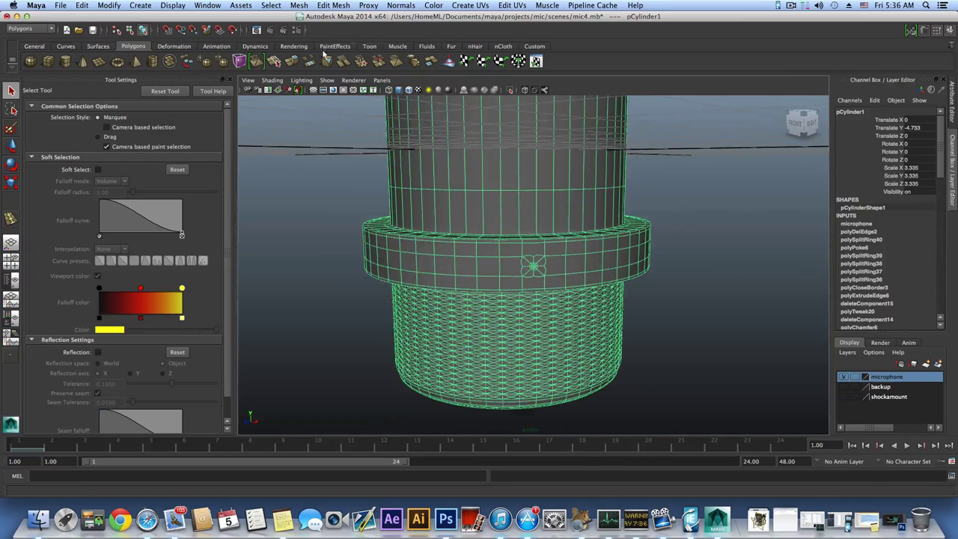
# Step: Create a polygon sphere and move it above the microphone, to about 14.84 in Translate Y
pyautogui.click(564, 337)
pyautogui.scroll(-3, 565, 334)
pyautogui.scroll(-4, 528, 236)
pyautogui.press('w')
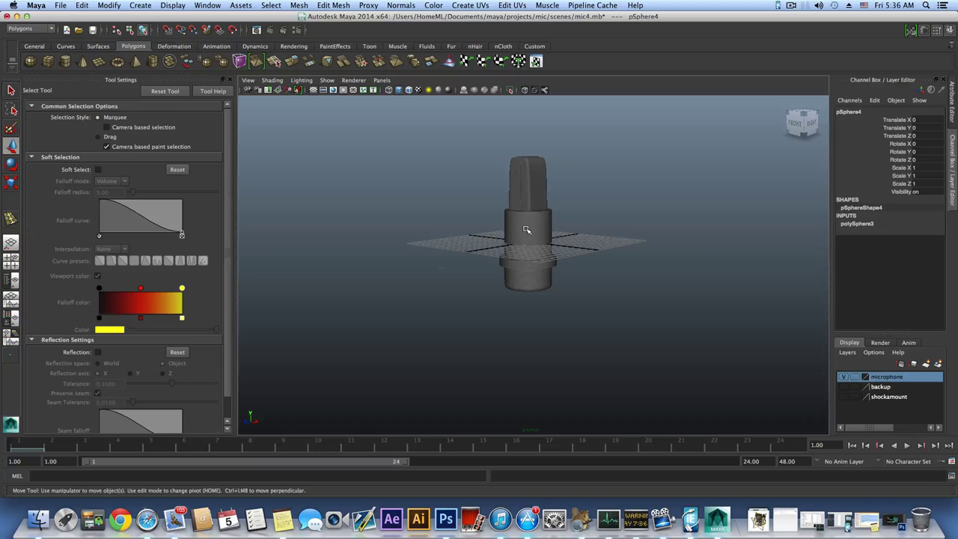
pyautogui.moveTo(526, 217)
pyautogui.mouseDown()
pyautogui.moveTo(528, 167)
pyautogui.moveTo(510, 226)
pyautogui.mouseUp()
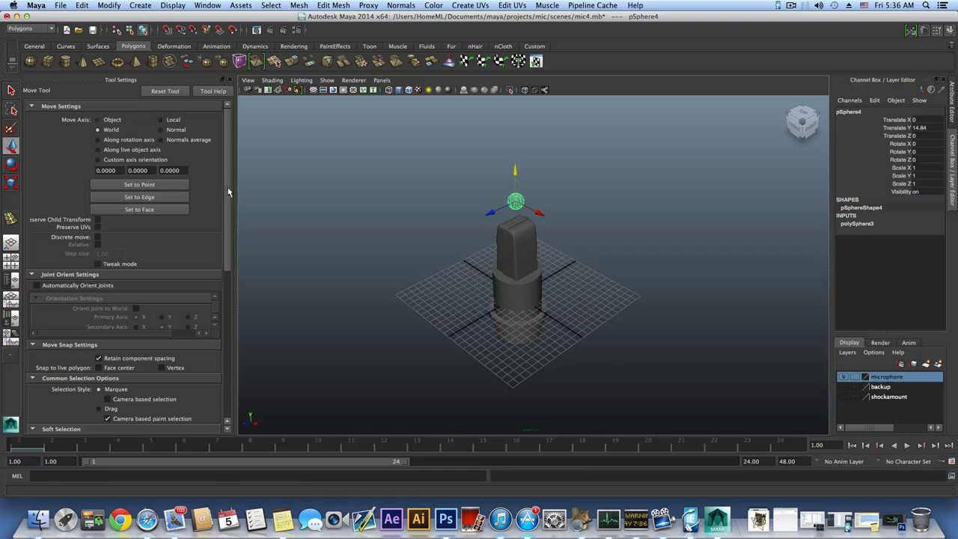
# Step: Create a polygon cube and raise it above the sphere, to about 17.145 in Translate Y
pyautogui.moveTo(518, 270); pyautogui.dragTo(510, 171)
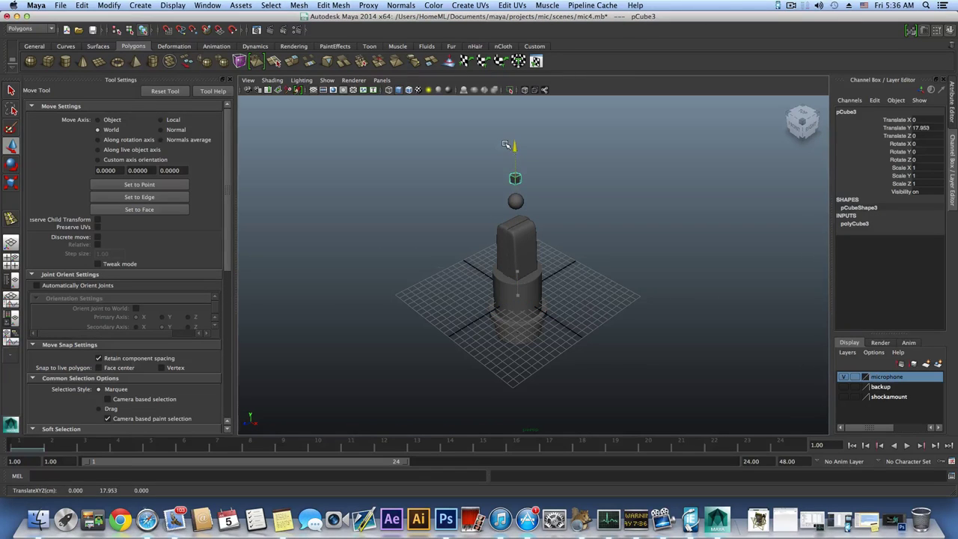
pyautogui.keyDown('alt'); pyautogui.moveTo(507, 153); pyautogui.dragTo(579, 203, button='right'); pyautogui.keyUp('alt')
pyautogui.keyDown('alt'); pyautogui.moveTo(579, 203); pyautogui.dragTo(554, 262, button='middle'); pyautogui.keyUp('alt')
pyautogui.keyDown('alt'); pyautogui.moveTo(449, 243); pyautogui.dragTo(522, 233, button='right'); pyautogui.keyUp('alt')
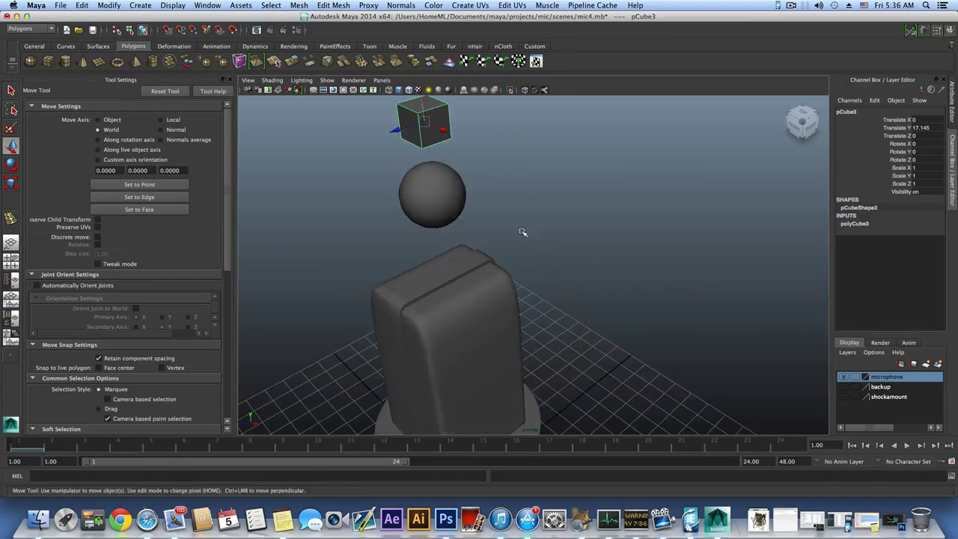
pyautogui.click(439, 198)
pyautogui.keyDown('alt'); pyautogui.moveTo(439, 198); pyautogui.dragTo(469, 255, button='middle'); pyautogui.keyUp('alt')
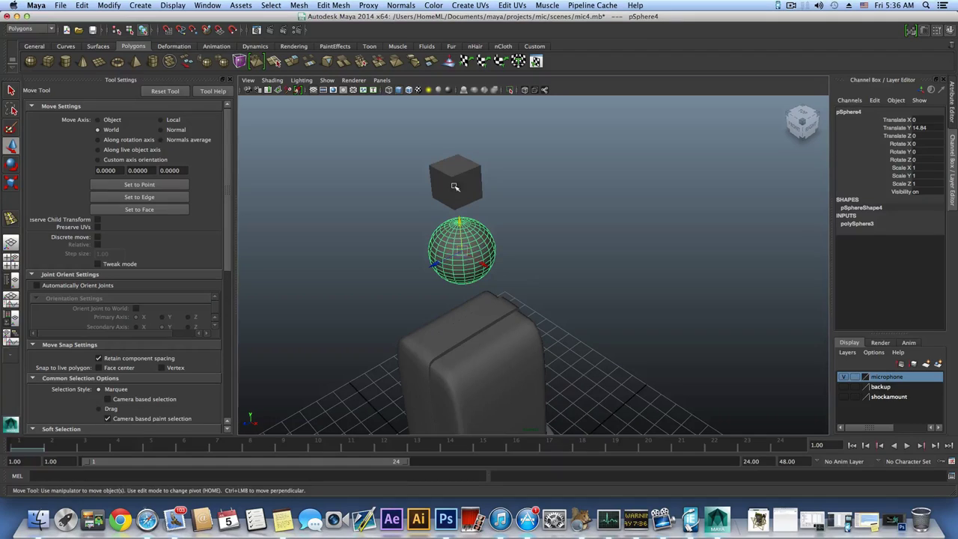
pyautogui.click(460, 202)
pyautogui.keyDown('alt'); pyautogui.moveTo(460, 202); pyautogui.dragTo(495, 232); pyautogui.keyUp('alt')
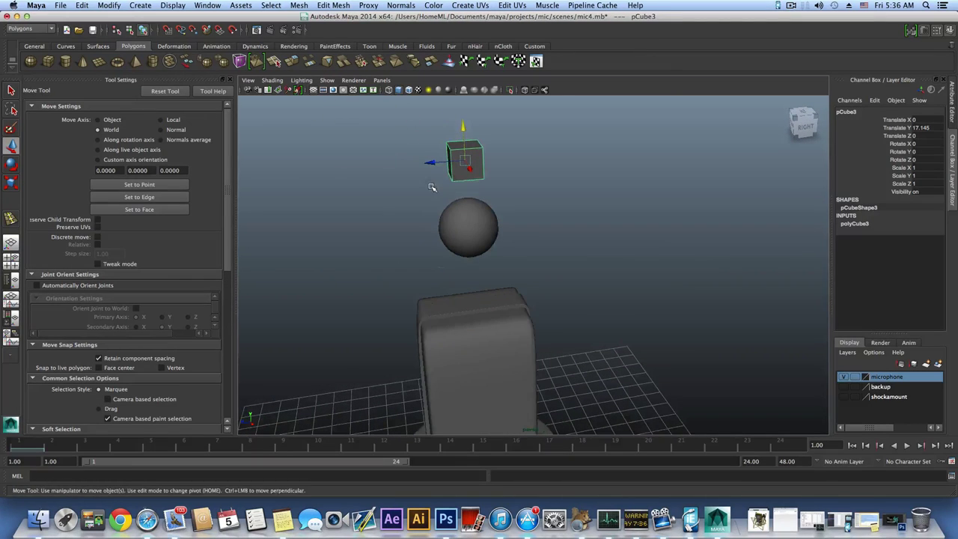
# Step: Extrude the cube's four side faces outward by about 5.77 in Local Translate Z to form a cross, and return to object selection
pyautogui.press('e')
pyautogui.press('r')
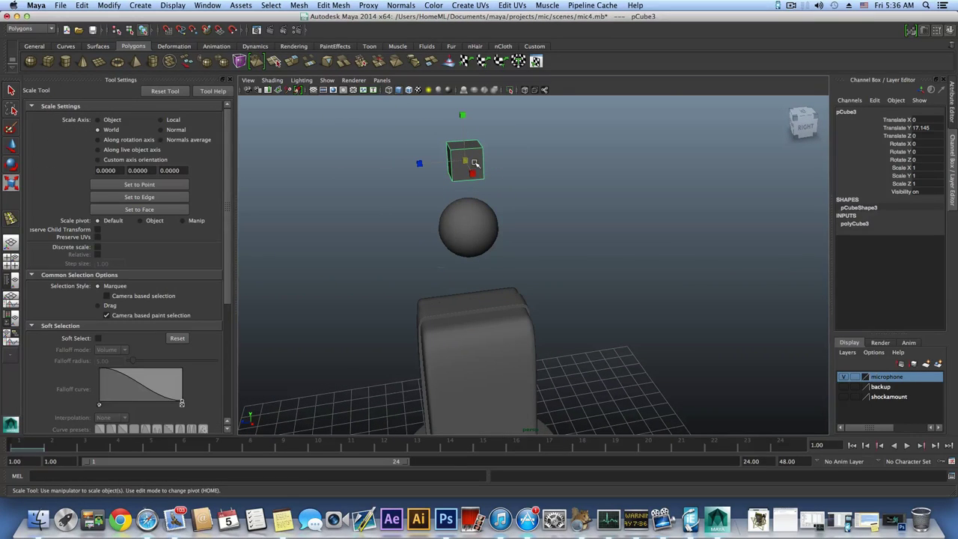
pyautogui.rightClick(475, 162)
pyautogui.click(474, 181)
pyautogui.click(458, 164)
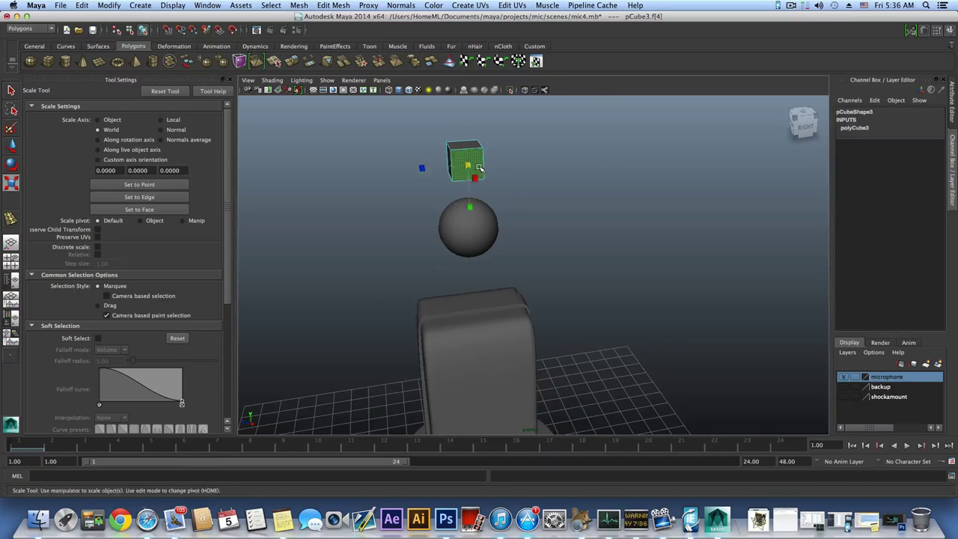
pyautogui.keyDown('alt'); pyautogui.moveTo(458, 163); pyautogui.dragTo(451, 128); pyautogui.keyUp('alt')
pyautogui.click(394, 207)
pyautogui.click(627, 194)
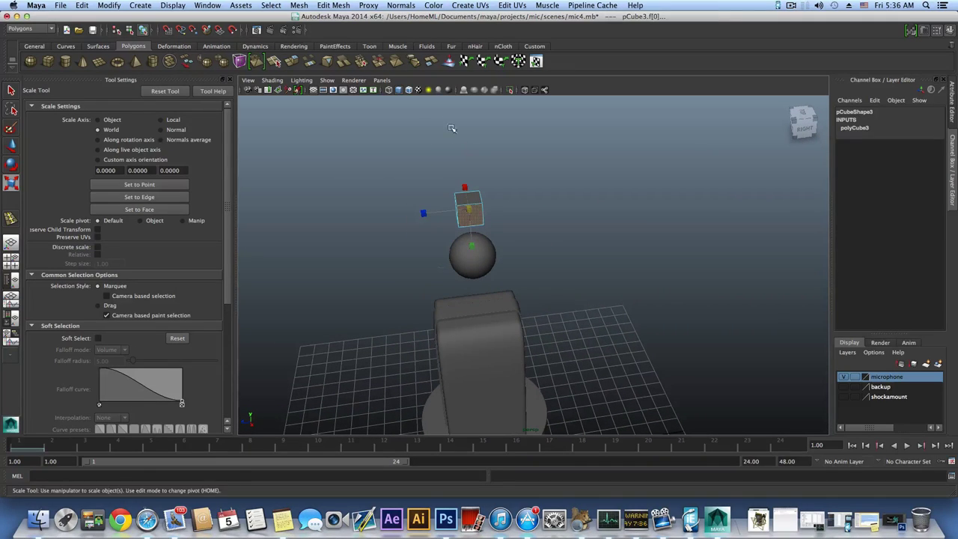
pyautogui.click(338, 5)
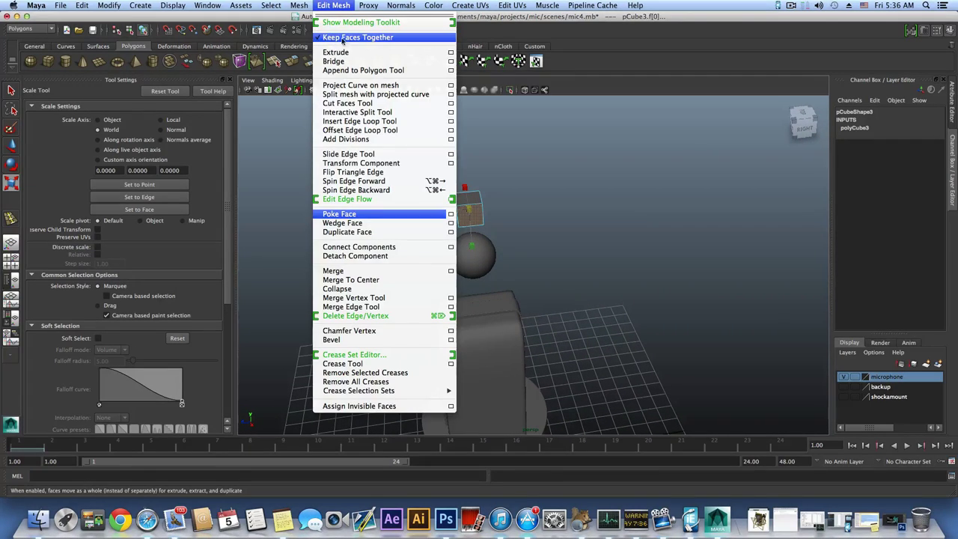
pyautogui.click(483, 129)
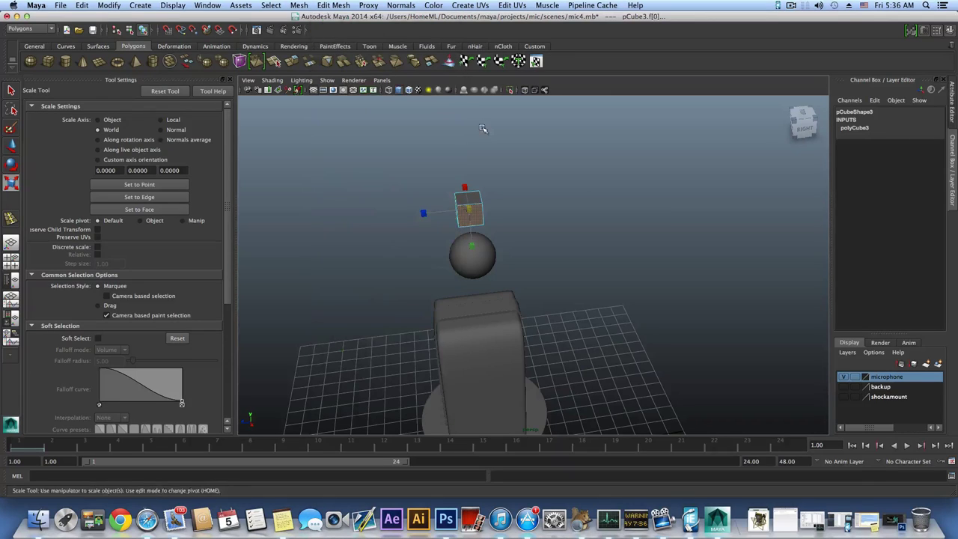
pyautogui.click(293, 62)
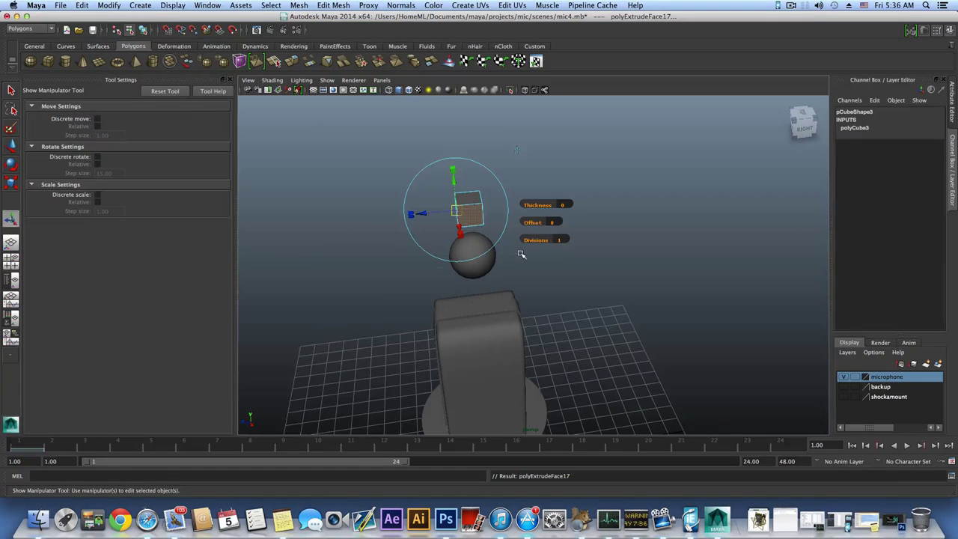
pyautogui.moveTo(423, 214); pyautogui.dragTo(376, 253)
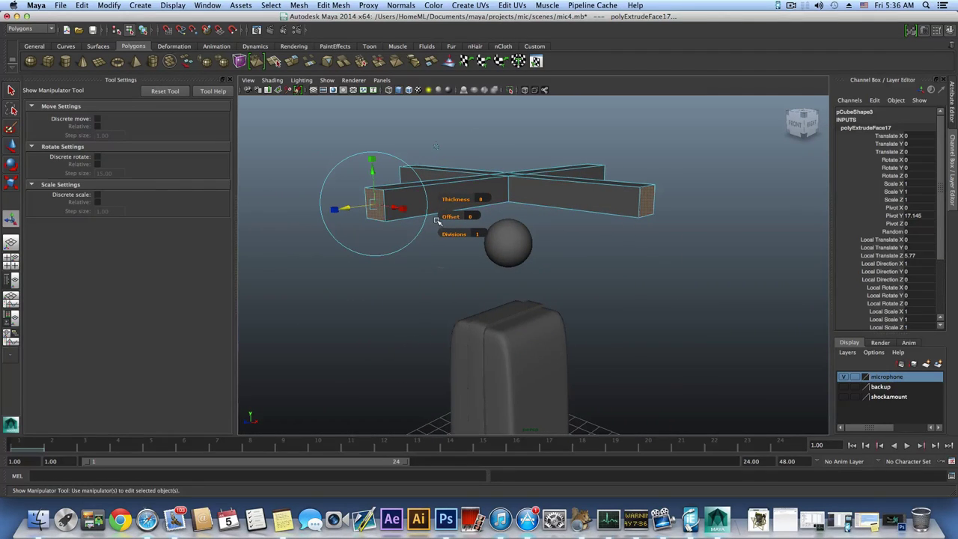
pyautogui.moveTo(477, 238)
pyautogui.keyDown('alt'); pyautogui.mouseDown()
pyautogui.moveTo(395, 241)
pyautogui.moveTo(474, 231)
pyautogui.mouseUp(); pyautogui.keyUp('alt')
pyautogui.press('F8')
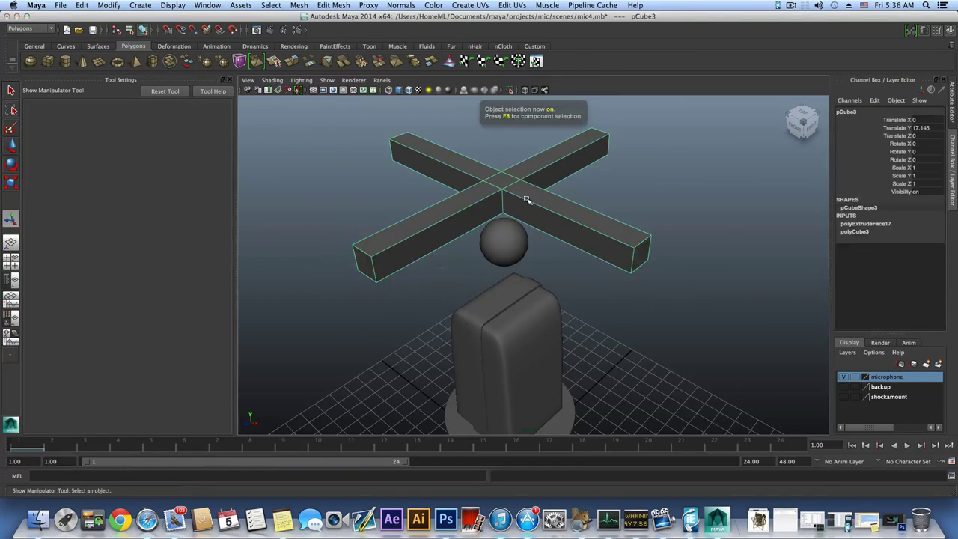
# Step: Scale the cross uniformly to about 0.589 and lower it into the top of the sphere, to about 15.897 in Translate Y
pyautogui.click(10, 184)
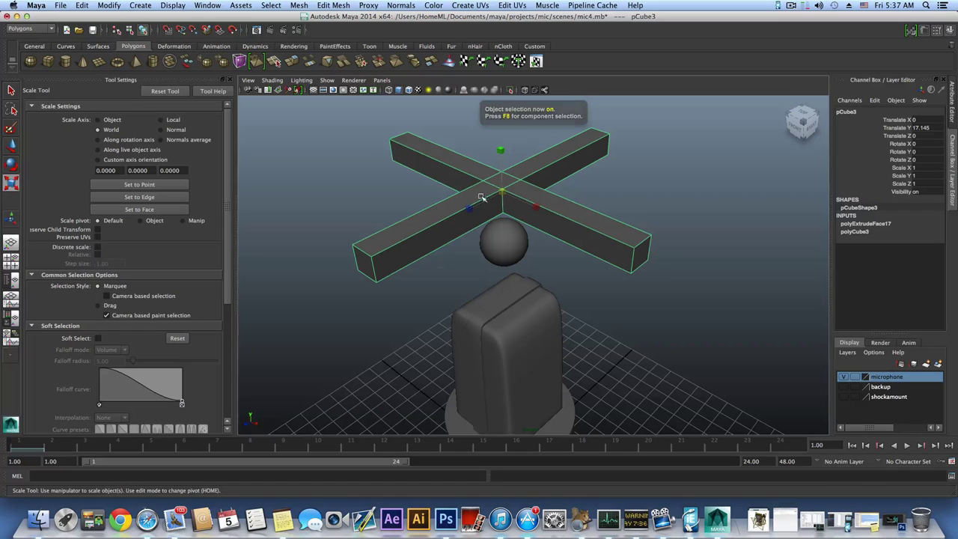
pyautogui.moveTo(493, 194); pyautogui.dragTo(408, 213)
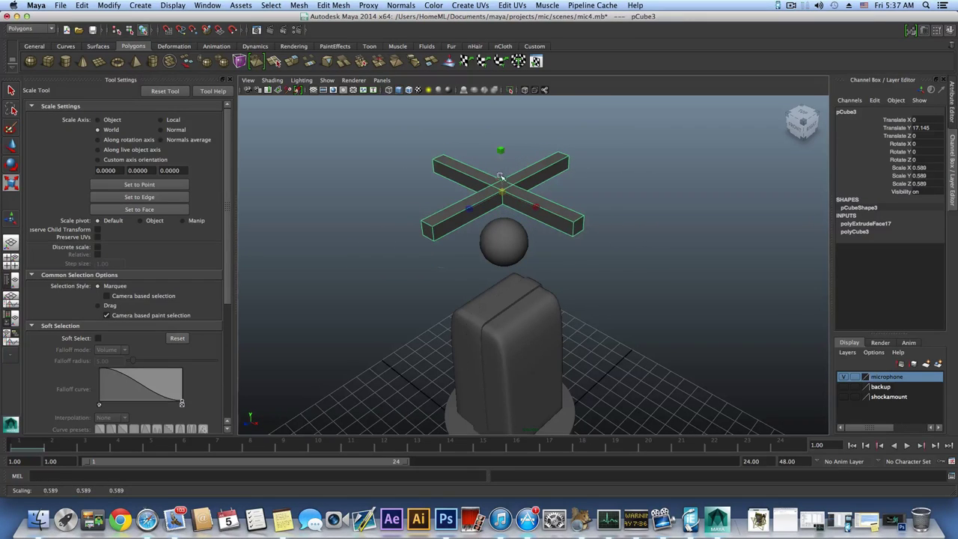
pyautogui.keyDown('alt'); pyautogui.moveTo(501, 105); pyautogui.dragTo(511, 131); pyautogui.keyUp('alt')
pyautogui.press('w')
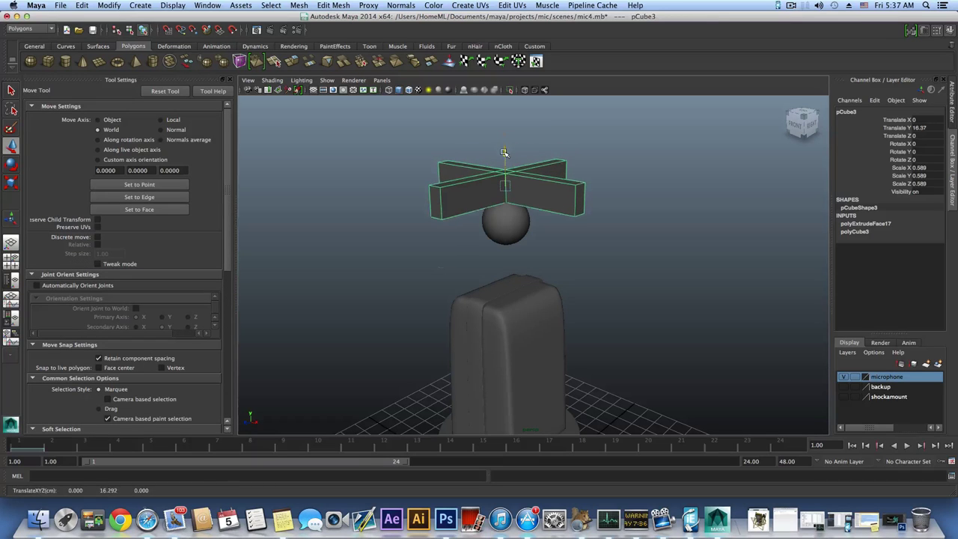
pyautogui.keyDown('alt'); pyautogui.moveTo(505, 163); pyautogui.dragTo(568, 194); pyautogui.keyUp('alt')
pyautogui.keyDown('alt'); pyautogui.moveTo(568, 194); pyautogui.dragTo(558, 217, button='middle'); pyautogui.keyUp('alt')
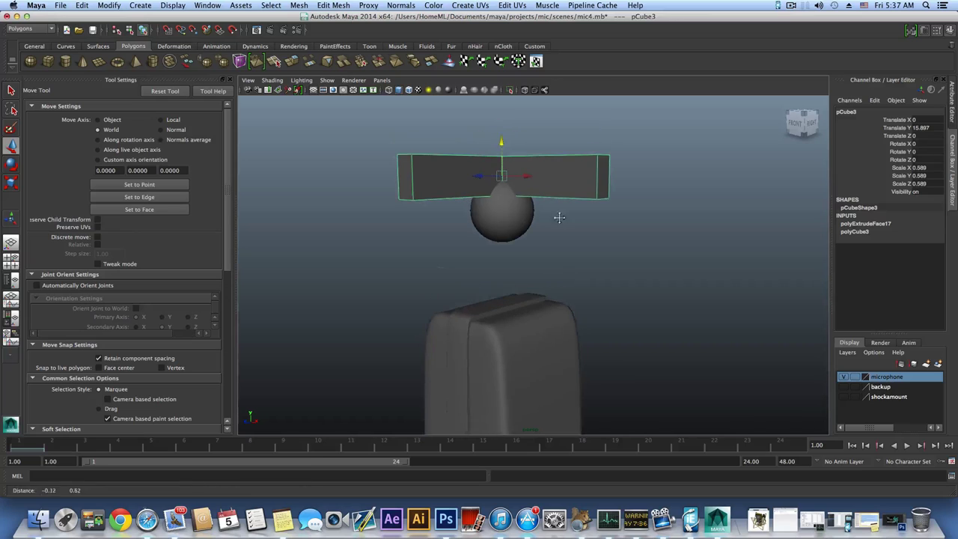
pyautogui.keyDown('alt'); pyautogui.moveTo(520, 212); pyautogui.dragTo(521, 213); pyautogui.keyUp('alt')
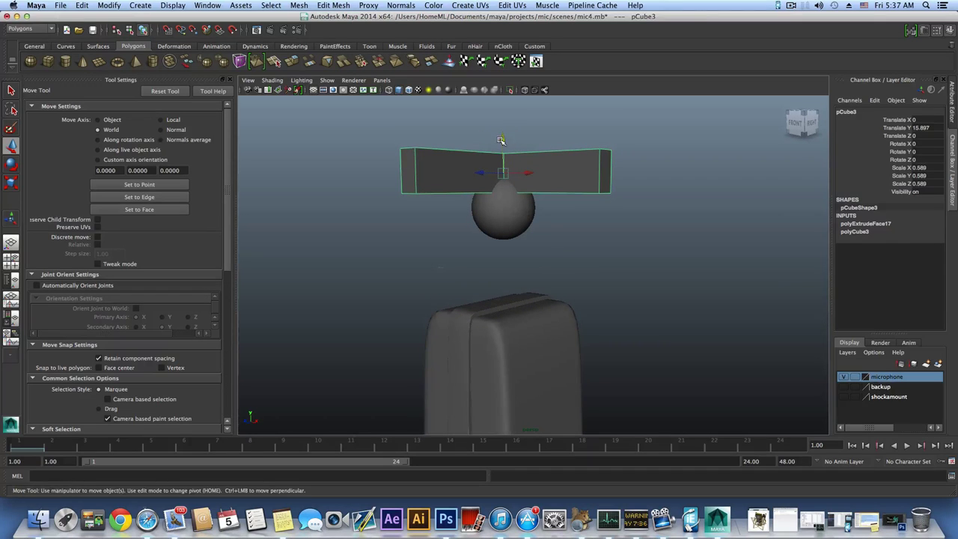
# Step: Shrink the cross uniformly to about 0.349 and reposition it in the sphere's top, at about 15.779 in Translate Y
pyautogui.moveTo(501, 139)
pyautogui.mouseDown()
pyautogui.moveTo(531, 184)
pyautogui.moveTo(514, 141)
pyautogui.mouseUp()
pyautogui.moveTo(514, 139); pyautogui.dragTo(466, 185)
pyautogui.press('r')
pyautogui.press('w')
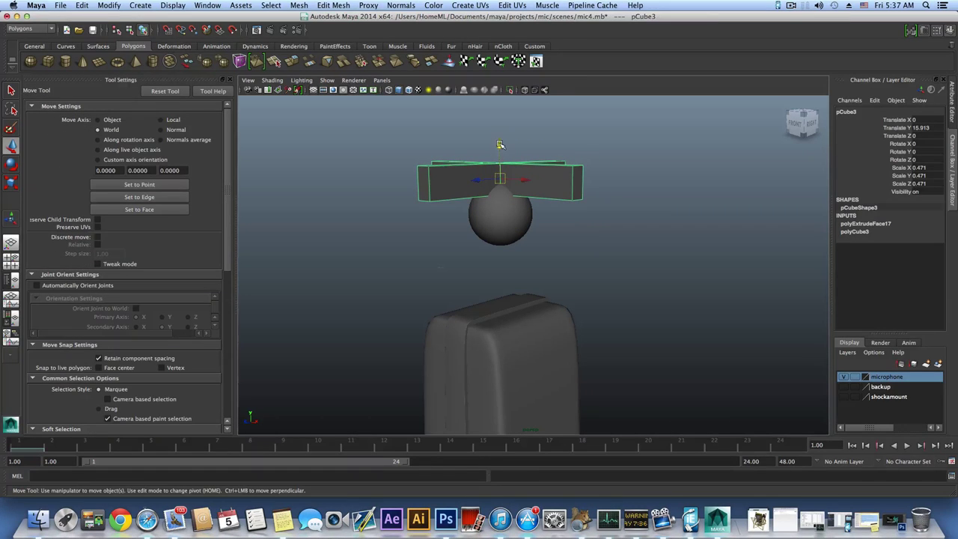
pyautogui.press('r')
pyautogui.moveTo(499, 179); pyautogui.dragTo(464, 183)
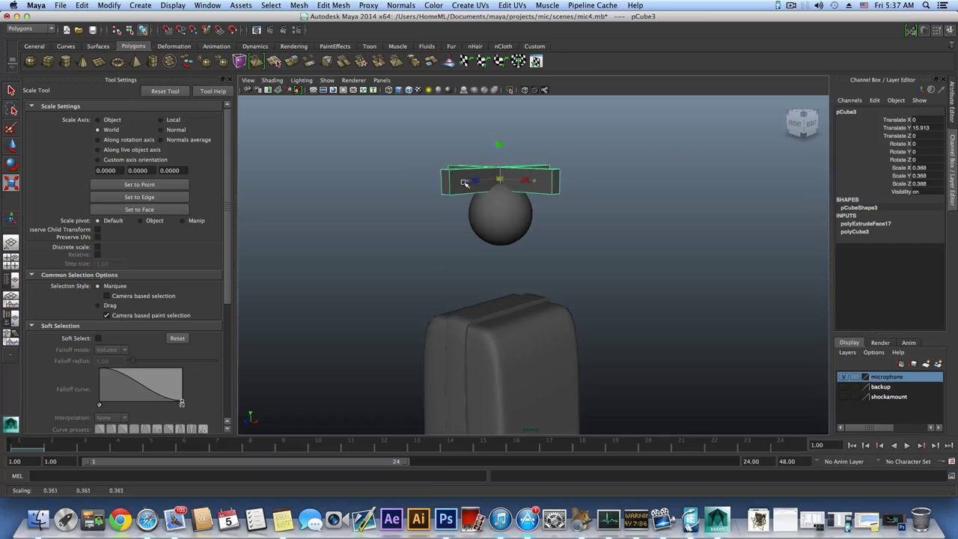
pyautogui.press('w')
pyautogui.moveTo(499, 143); pyautogui.dragTo(499, 161)
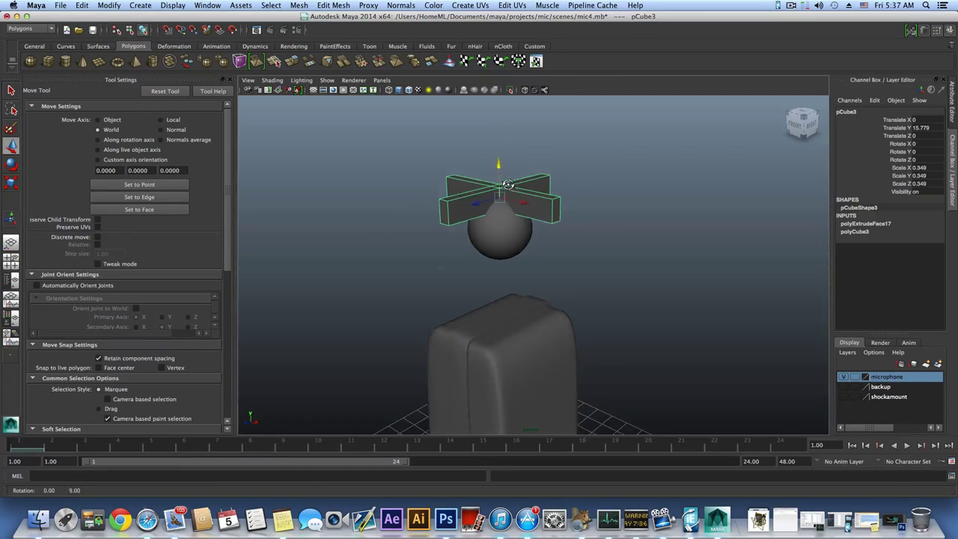
# Step: Cut the cross shape out of the sphere's top with a Boolean Difference
pyautogui.click(520, 243)
pyautogui.click(532, 203)
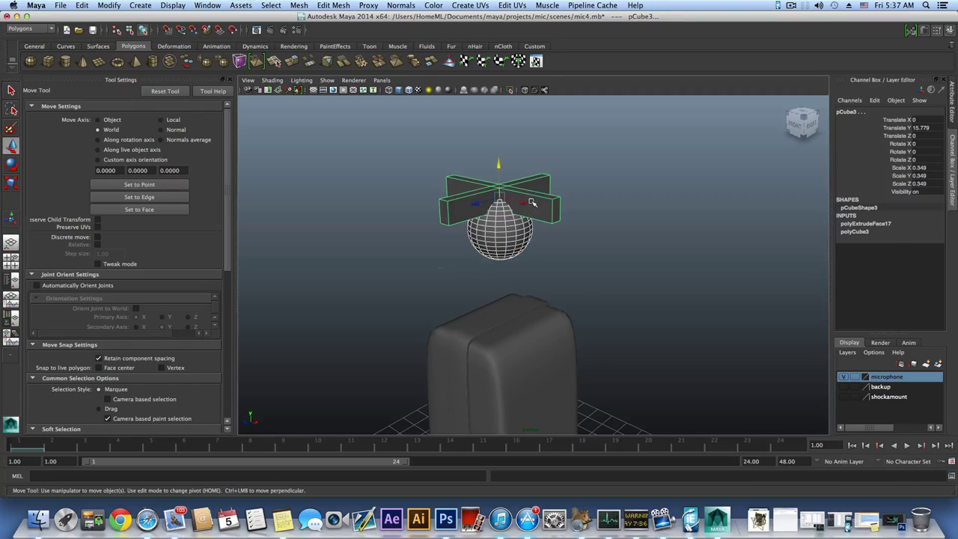
pyautogui.click(299, 5)
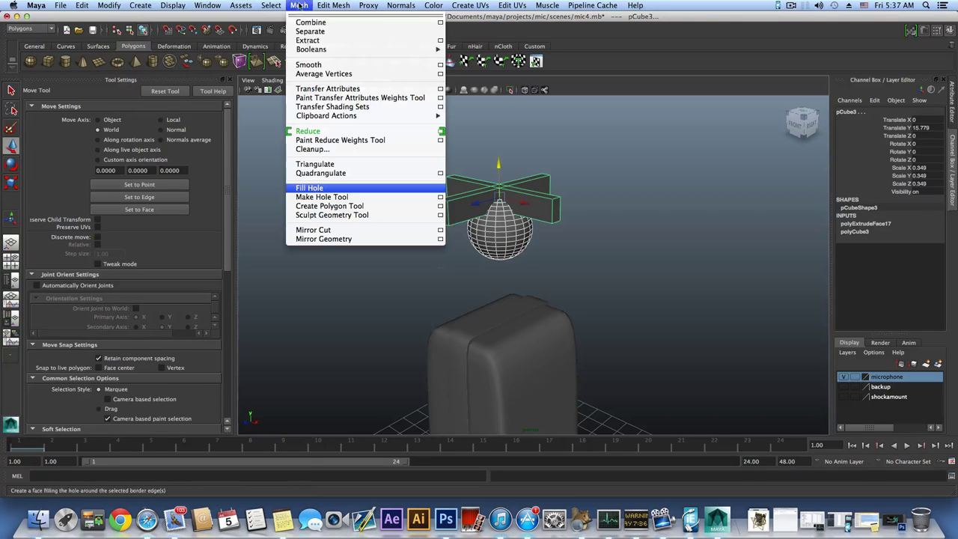
pyautogui.moveTo(327, 49)
pyautogui.click(473, 63)
pyautogui.press('r')
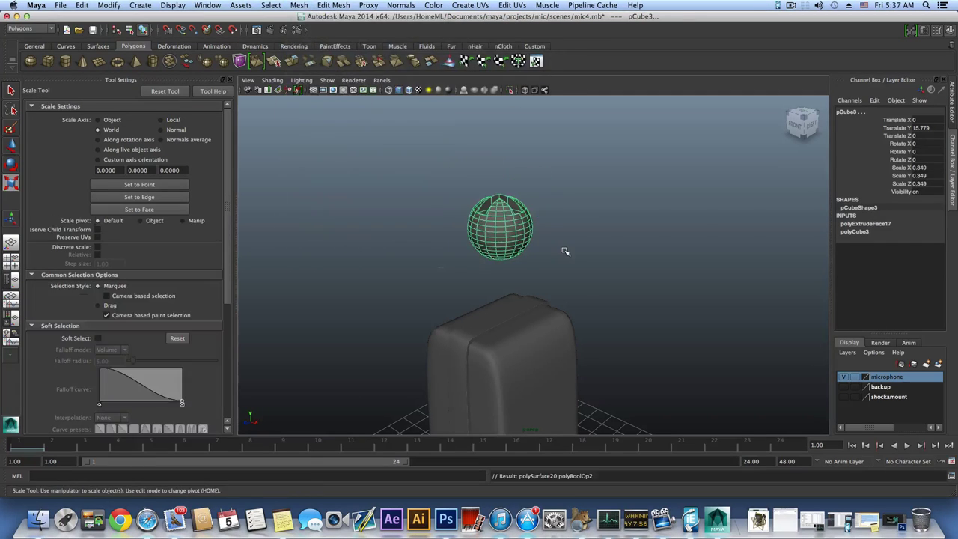
# Step: Delete the faces of the slotted sphere's lower half, leaving a dome, and return to object selection
pyautogui.keyDown('alt'); pyautogui.moveTo(534, 242); pyautogui.dragTo(473, 224); pyautogui.keyUp('alt')
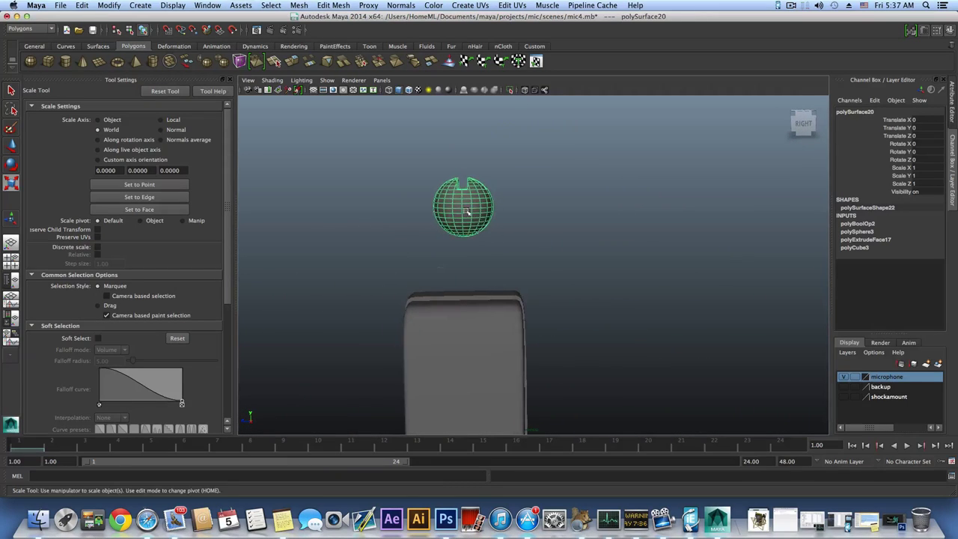
pyautogui.moveTo(463, 209); pyautogui.dragTo(462, 231, button='right')
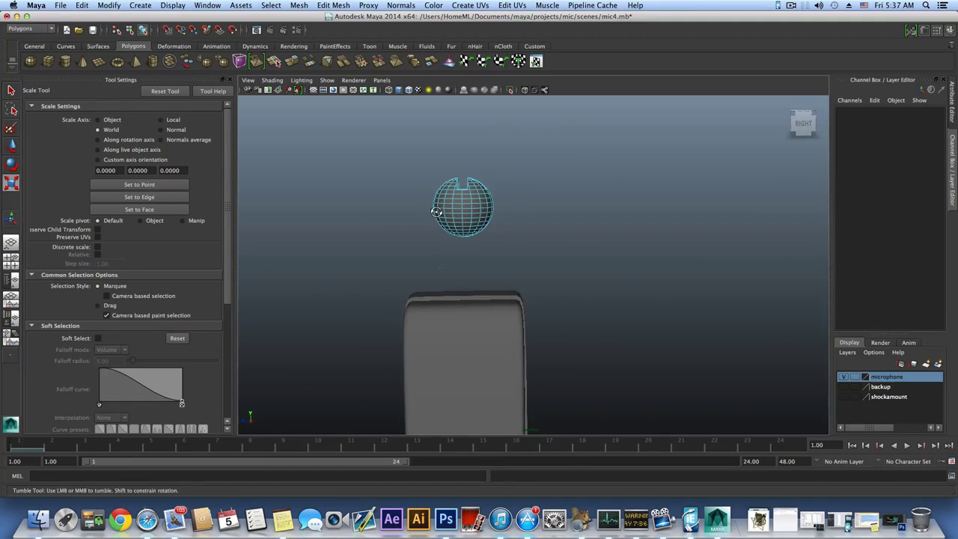
pyautogui.keyDown('alt'); pyautogui.moveTo(436, 212); pyautogui.dragTo(438, 211); pyautogui.keyUp('alt')
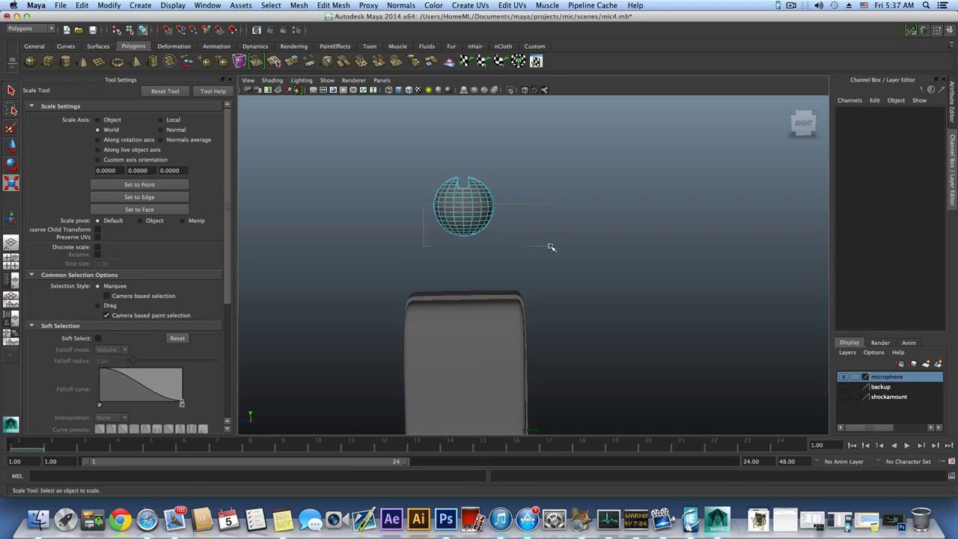
pyautogui.moveTo(551, 247); pyautogui.dragTo(602, 230)
pyautogui.press('Delete')
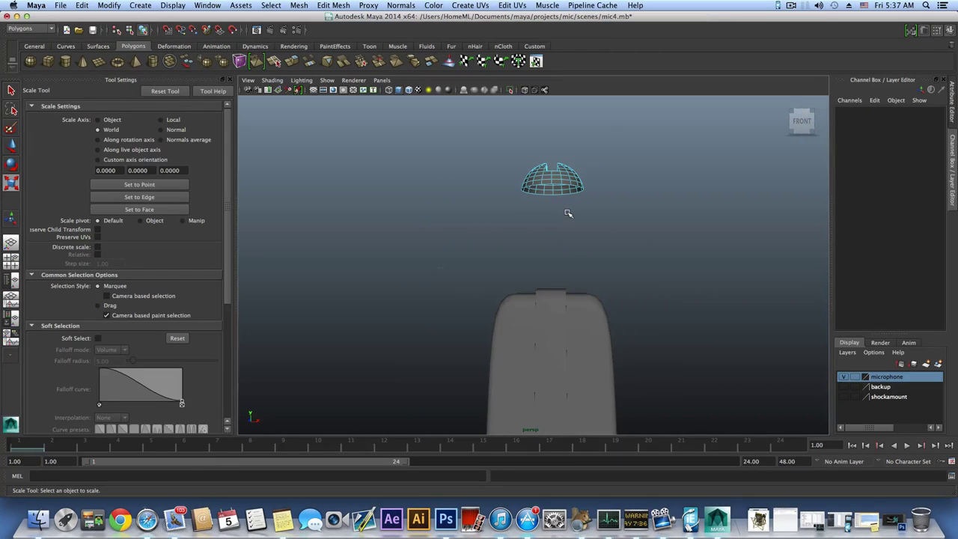
pyautogui.press('F8')
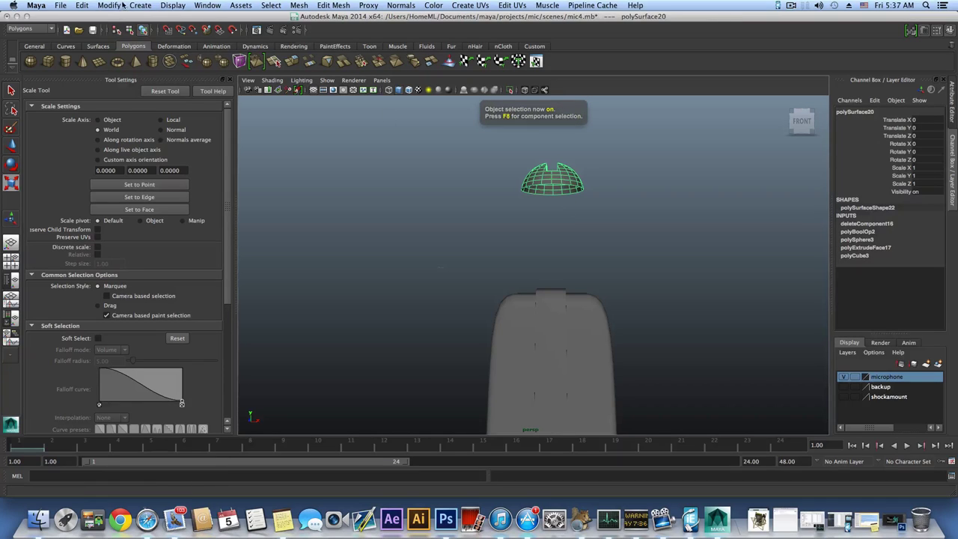
# Step: Center the slotted dome's pivot and rotate the dome in 15-degree steps to -90 in Rotate Z
pyautogui.click(122, 6)
pyautogui.click(137, 116)
pyautogui.keyDown('alt'); pyautogui.moveTo(509, 208); pyautogui.dragTo(484, 227); pyautogui.keyUp('alt')
pyautogui.scroll(-6, 507, 281)
pyautogui.keyDown('alt'); pyautogui.moveTo(547, 296); pyautogui.dragTo(503, 240, button='middle'); pyautogui.keyUp('alt')
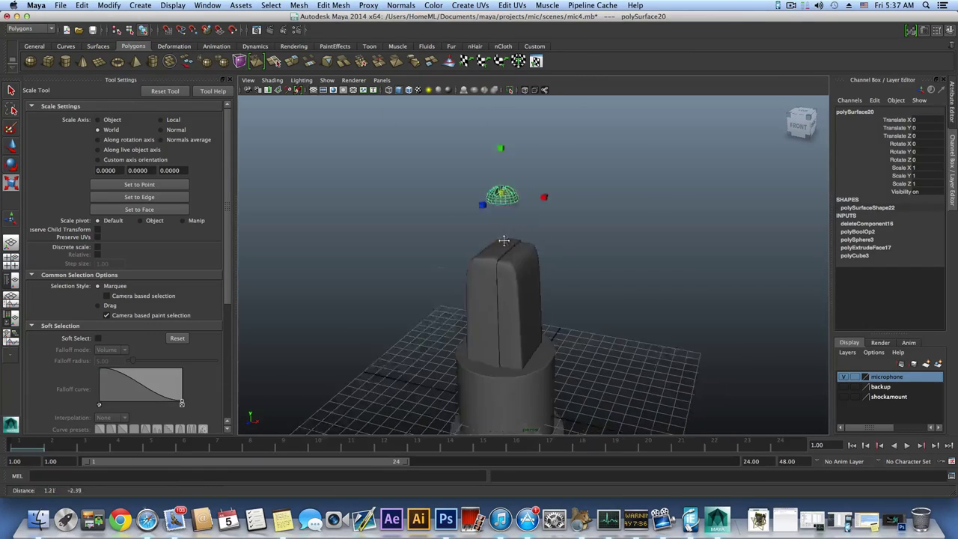
pyautogui.keyDown('alt'); pyautogui.moveTo(504, 240); pyautogui.dragTo(447, 236); pyautogui.keyUp('alt')
pyautogui.press('e')
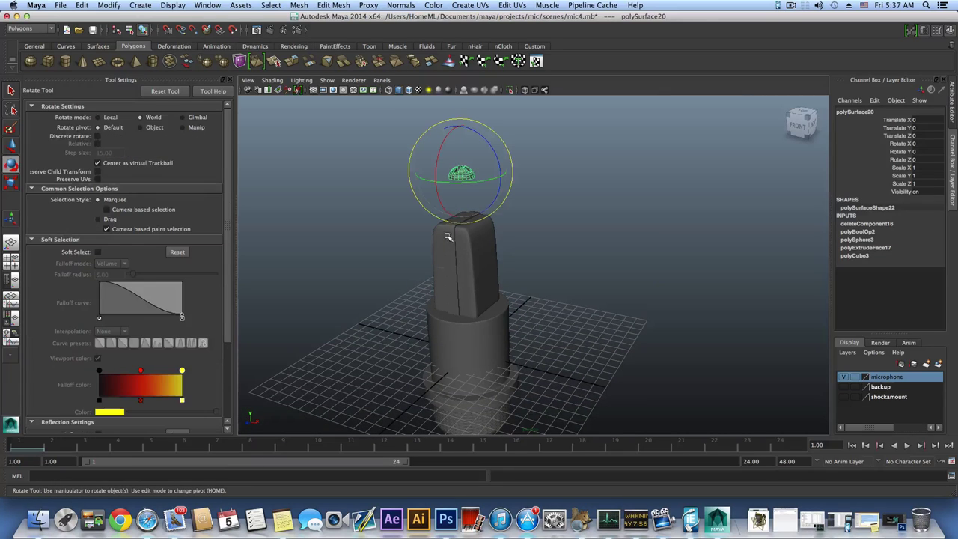
pyautogui.moveTo(493, 151); pyautogui.dragTo(495, 159)
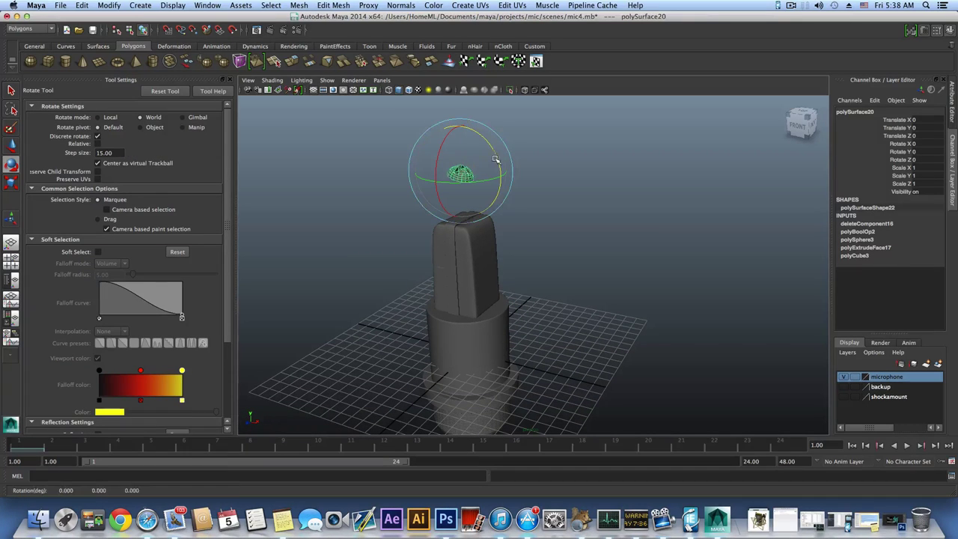
# Step: Move the dome down beside the microphone's collar, to about 4.539 in Translate X and -16.516 in Translate Y
pyautogui.press('w')
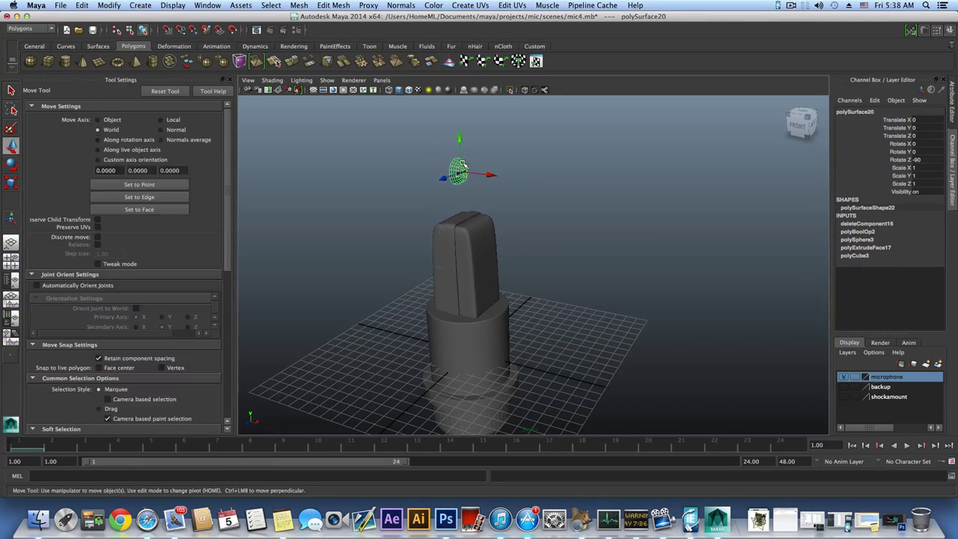
pyautogui.moveTo(458, 137); pyautogui.dragTo(470, 274)
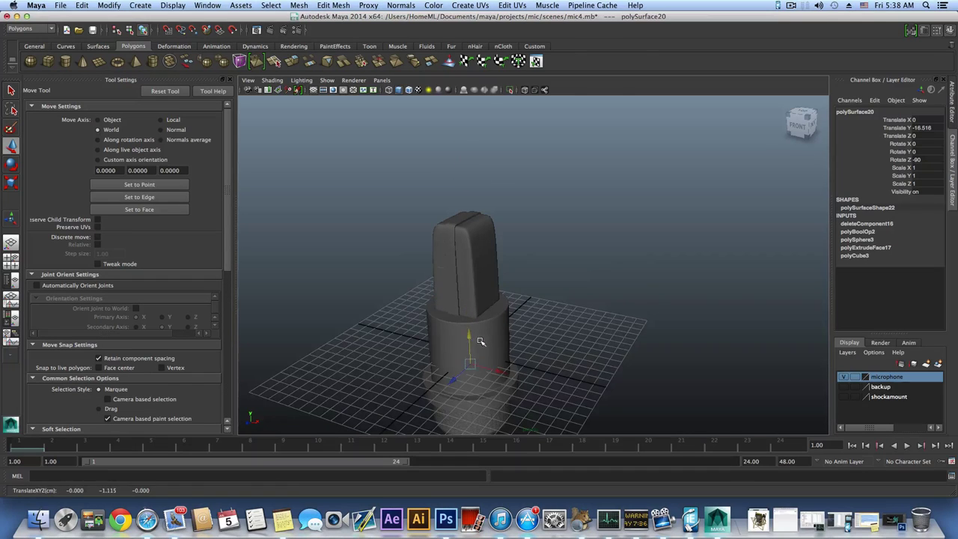
pyautogui.keyDown('alt'); pyautogui.moveTo(481, 342); pyautogui.dragTo(472, 214, button='middle'); pyautogui.keyUp('alt')
pyautogui.keyDown('alt'); pyautogui.moveTo(472, 214); pyautogui.dragTo(490, 238, button='right'); pyautogui.keyUp('alt')
pyautogui.moveTo(460, 227); pyautogui.dragTo(537, 250)
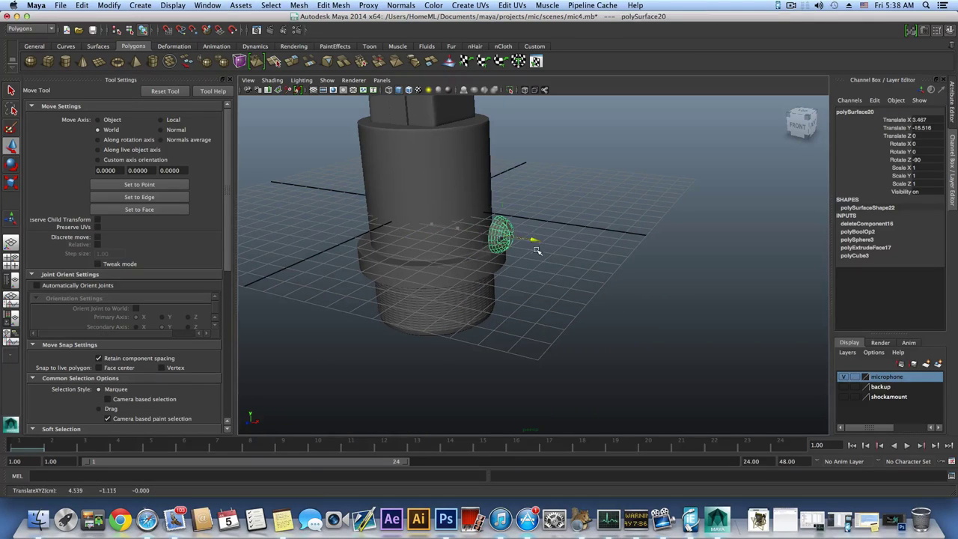
pyautogui.keyDown('alt'); pyautogui.moveTo(480, 268); pyautogui.dragTo(561, 247); pyautogui.keyUp('alt')
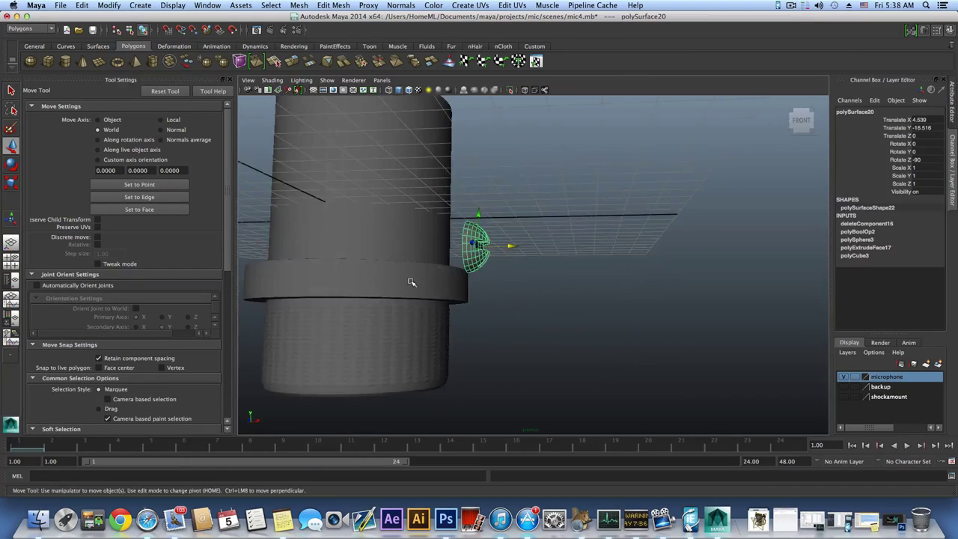
# Step: Select the slotted dome beside the collar and scale it down uniformly to 0.282
pyautogui.click(410, 282)
pyautogui.keyDown('alt'); pyautogui.moveTo(418, 282); pyautogui.dragTo(392, 289); pyautogui.keyUp('alt')
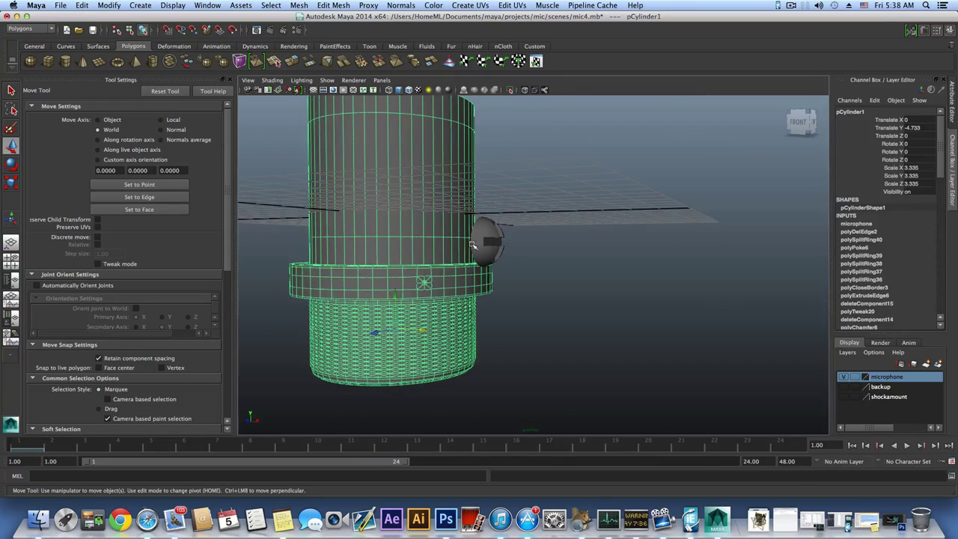
pyautogui.click(476, 244)
pyautogui.moveTo(488, 251)
pyautogui.keyDown('alt'); pyautogui.mouseDown()
pyautogui.moveTo(513, 245)
pyautogui.moveTo(498, 240)
pyautogui.mouseUp(); pyautogui.keyUp('alt')
pyautogui.press('r')
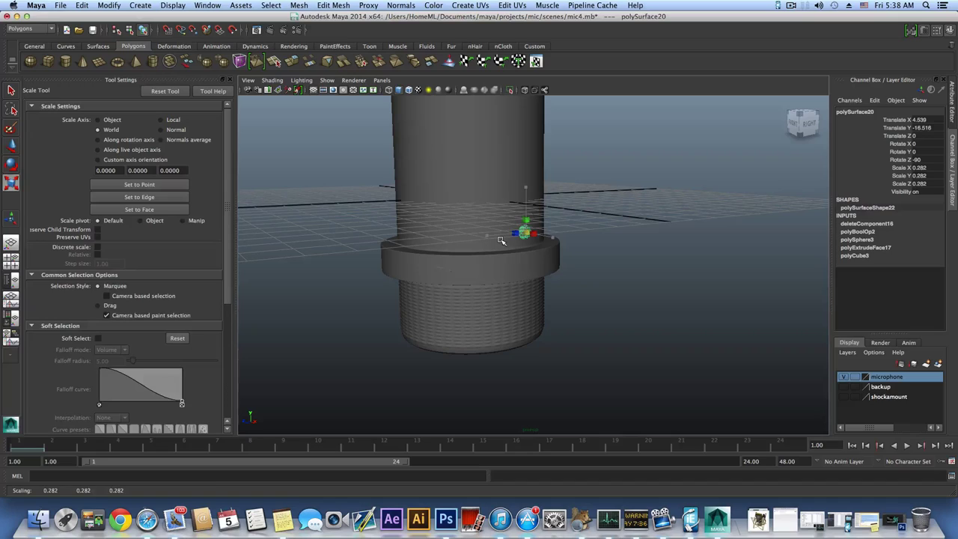
pyautogui.press('w')
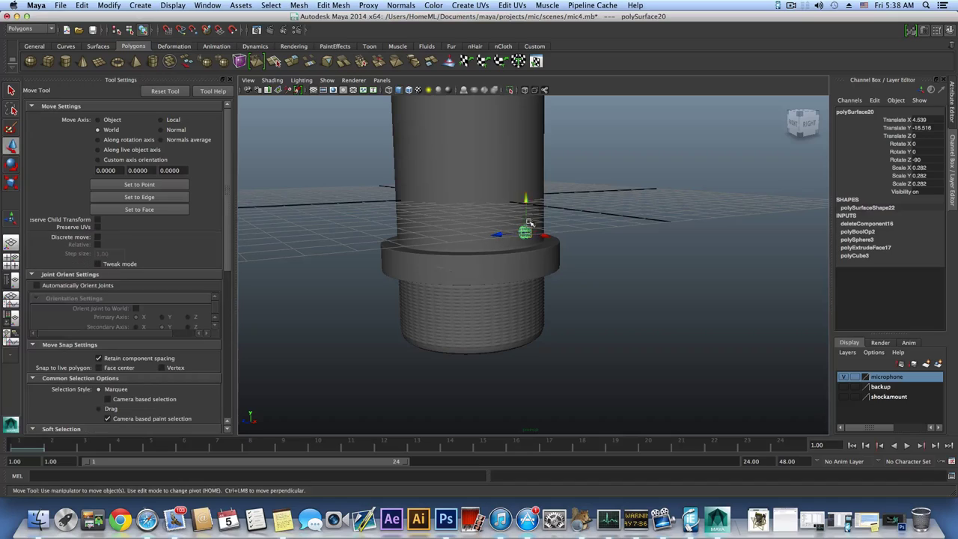
# Step: Turn off smooth preview on the microphone cylinder and switch it to vertex selection at the collar's small hole
pyautogui.click(462, 247)
pyautogui.scroll(10, 469, 256)
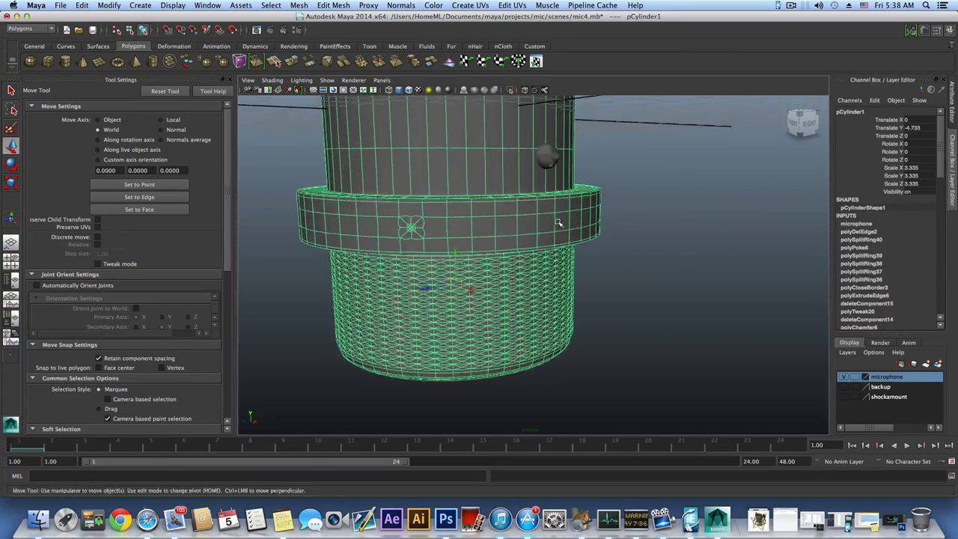
pyautogui.scroll(8, 458, 231)
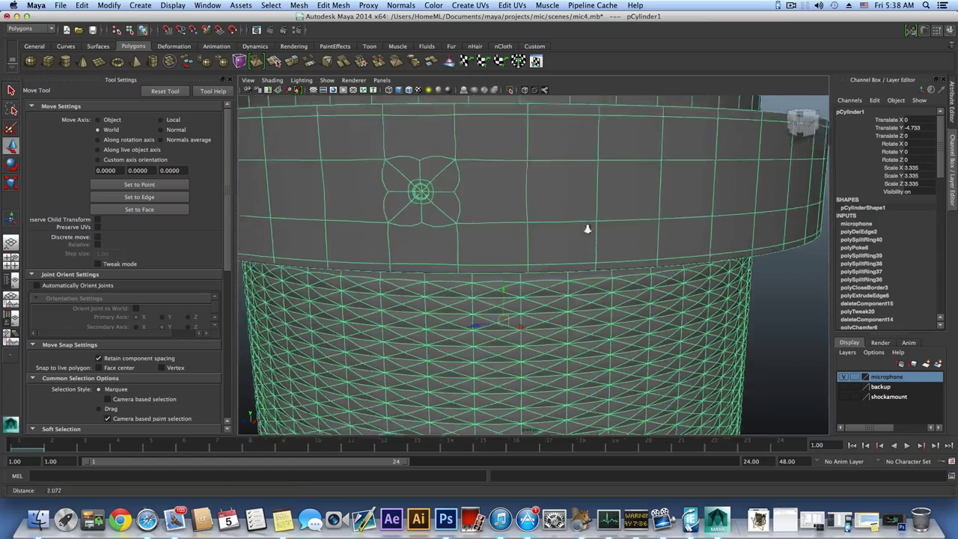
pyautogui.keyDown('alt'); pyautogui.moveTo(478, 187); pyautogui.dragTo(585, 252); pyautogui.keyUp('alt')
pyautogui.press('1')
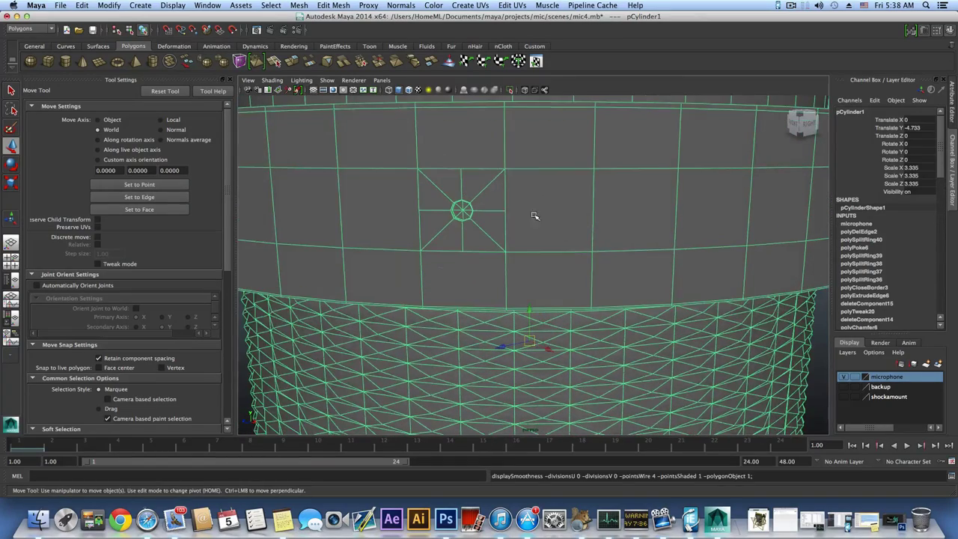
pyautogui.keyDown('alt'); pyautogui.moveTo(534, 214); pyautogui.dragTo(611, 235); pyautogui.keyUp('alt')
pyautogui.keyDown('alt'); pyautogui.moveTo(630, 173); pyautogui.dragTo(604, 235, button='middle'); pyautogui.keyUp('alt')
pyautogui.keyDown('alt'); pyautogui.moveTo(604, 236); pyautogui.dragTo(561, 216); pyautogui.keyUp('alt')
pyautogui.rightClick(504, 232)
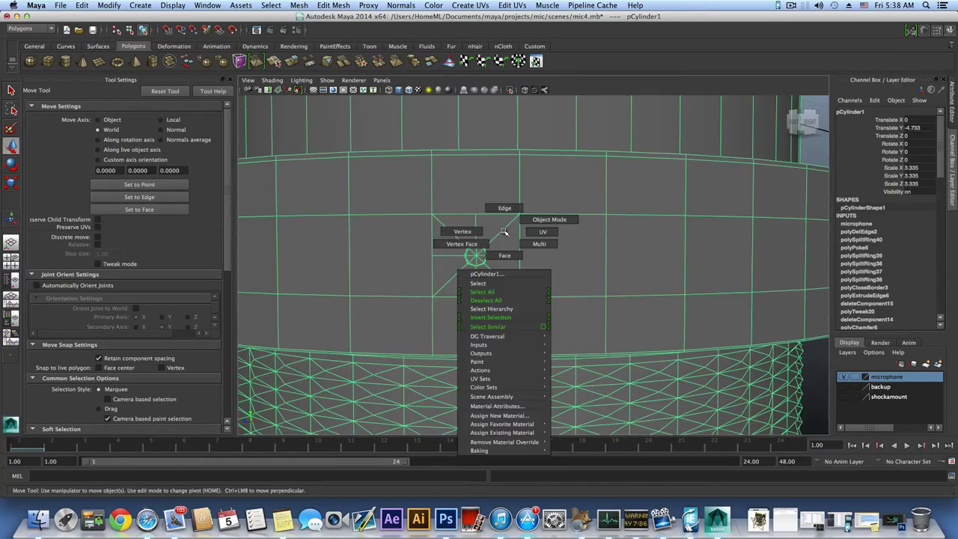
pyautogui.click(466, 231)
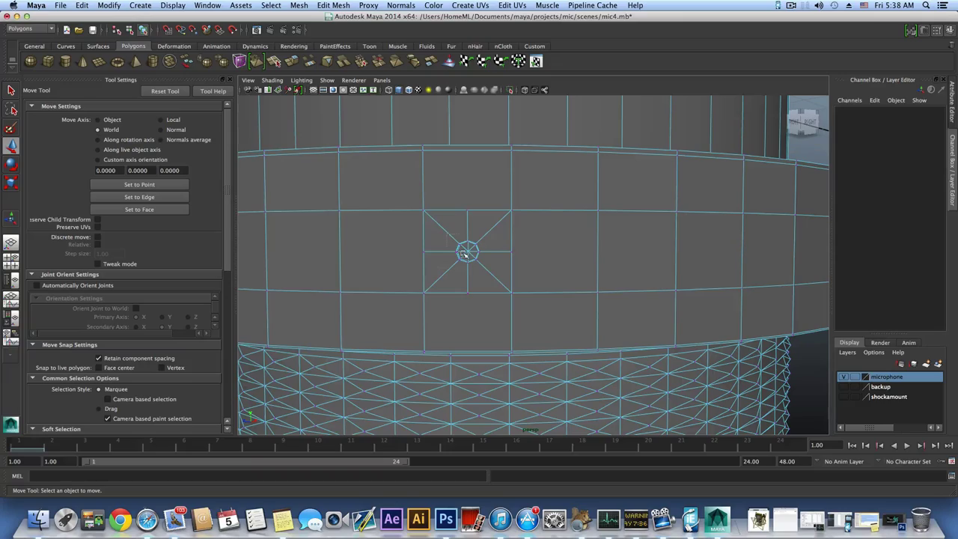
# Step: Select the vertices forming the collar's small hole, excluding the vertices caught on the far side of the collar
pyautogui.moveTo(489, 274); pyautogui.dragTo(491, 276)
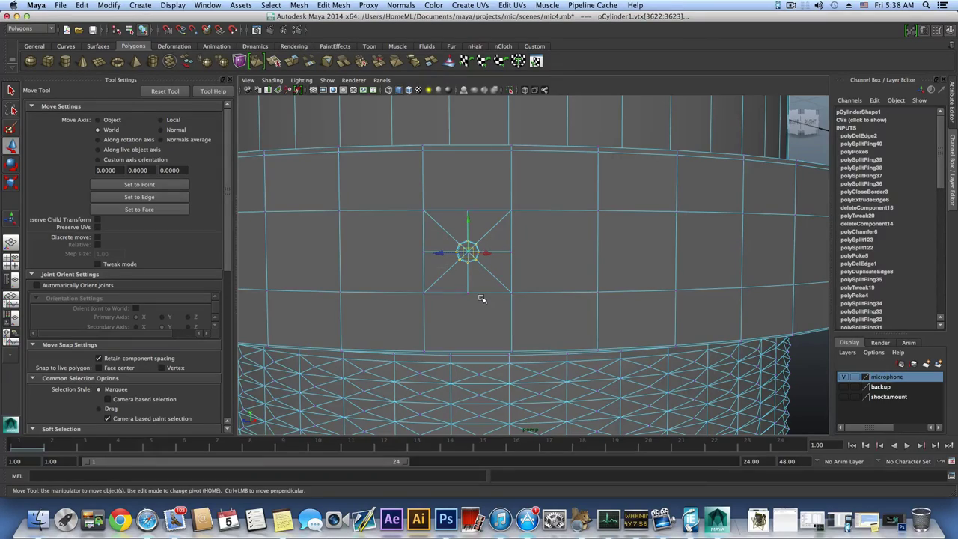
pyautogui.scroll(-10, 483, 297)
pyautogui.moveTo(476, 285)
pyautogui.keyDown('alt'); pyautogui.mouseDown()
pyautogui.moveTo(531, 267)
pyautogui.moveTo(457, 300)
pyautogui.moveTo(473, 282)
pyautogui.mouseUp(); pyautogui.keyUp('alt')
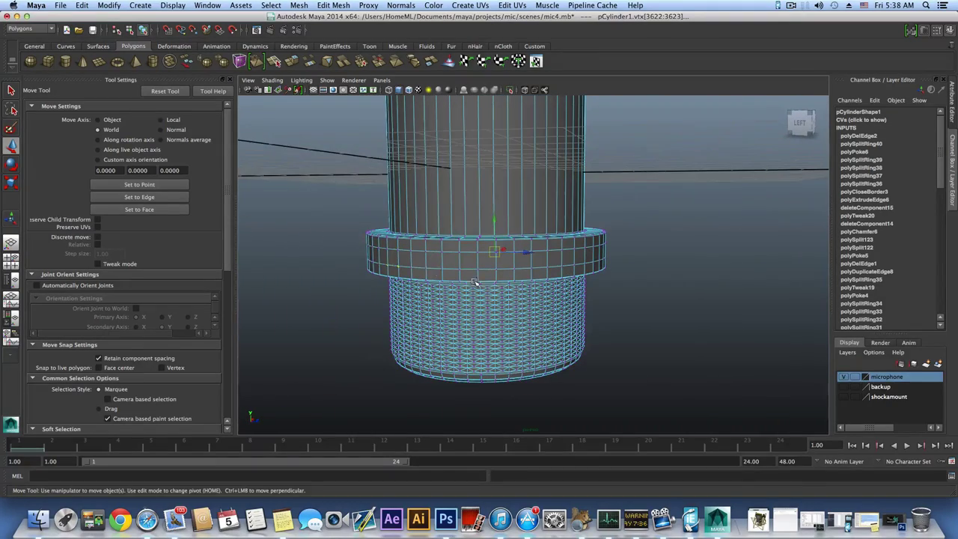
pyautogui.keyDown('ctrl'); pyautogui.moveTo(339, 238); pyautogui.dragTo(442, 355); pyautogui.keyUp('ctrl')
pyautogui.keyDown('alt'); pyautogui.moveTo(484, 323); pyautogui.dragTo(444, 301); pyautogui.keyUp('alt')
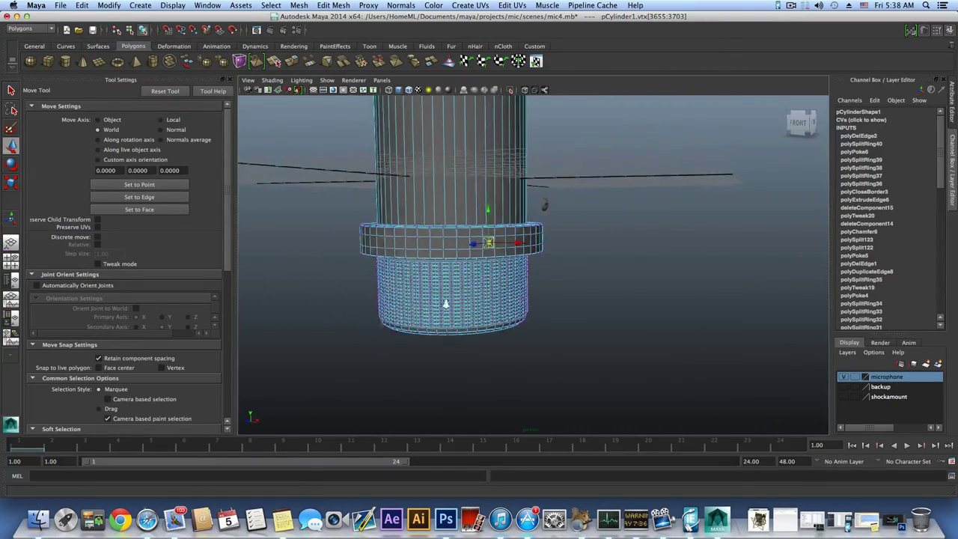
# Step: Enlarge the collar's hole by scaling its vertices uniformly by about 2.5, and return to object selection
pyautogui.scroll(5, 517, 250)
pyautogui.keyDown('alt'); pyautogui.moveTo(527, 245); pyautogui.dragTo(560, 328, button='middle'); pyautogui.keyUp('alt')
pyautogui.keyDown('alt'); pyautogui.moveTo(560, 328); pyautogui.dragTo(560, 316, button='right'); pyautogui.keyUp('alt')
pyautogui.press('e')
pyautogui.press('r')
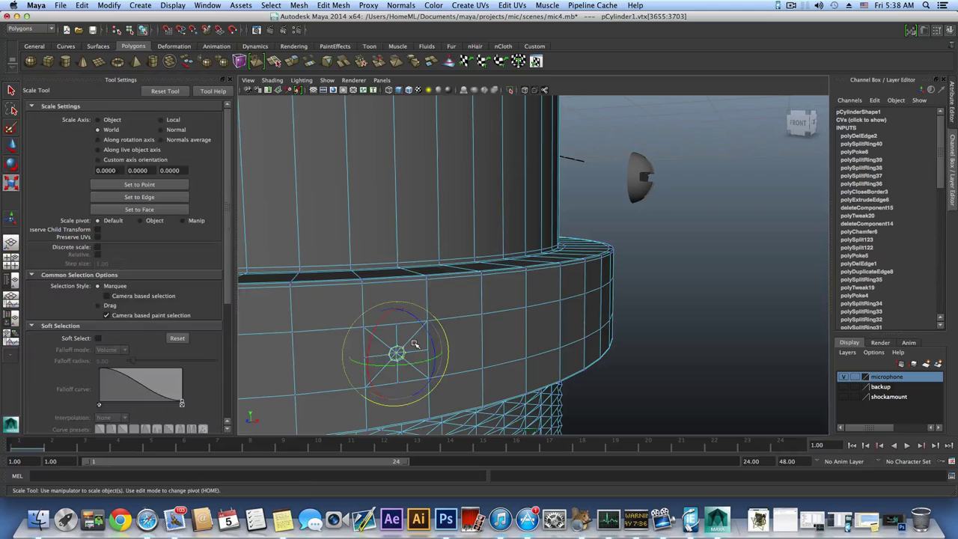
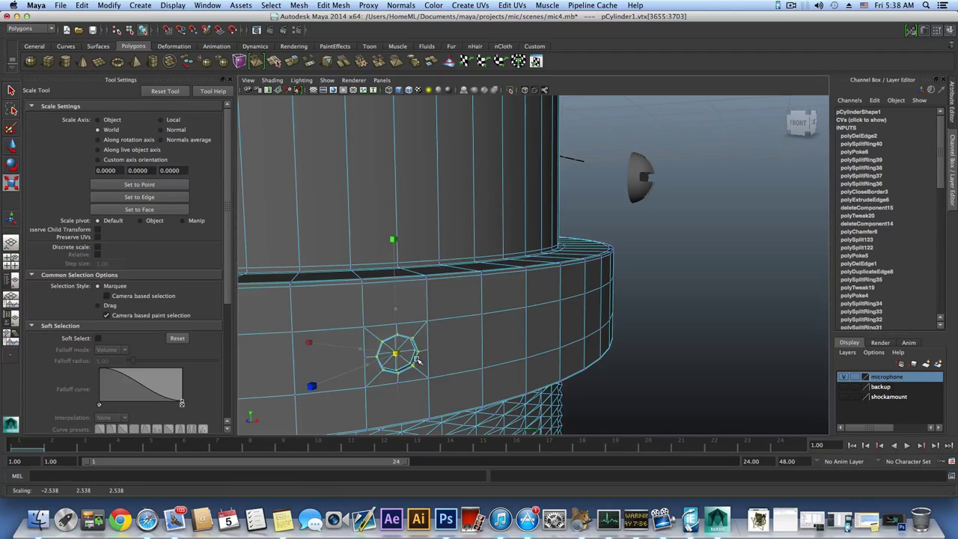
pyautogui.keyDown('alt'); pyautogui.moveTo(417, 362); pyautogui.dragTo(427, 297); pyautogui.keyUp('alt')
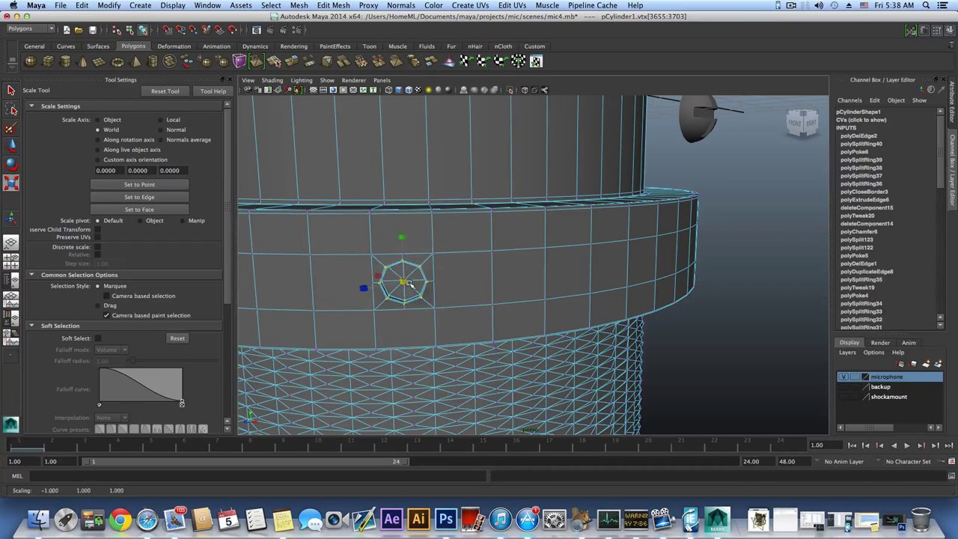
pyautogui.keyDown('alt'); pyautogui.moveTo(410, 283); pyautogui.dragTo(496, 277); pyautogui.keyUp('alt')
pyautogui.press('F8')
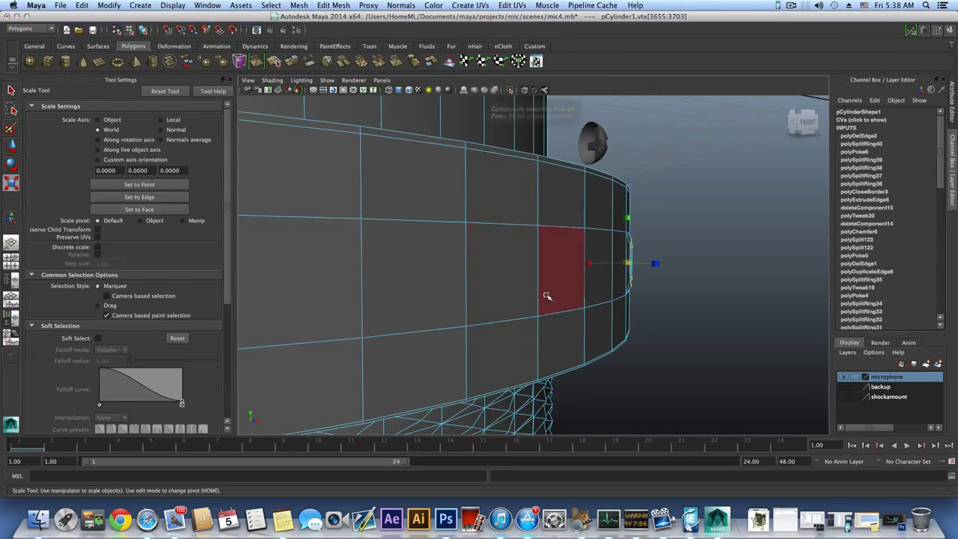
# Step: Move the slotted dome in front of the collar's hole, to about -17.434 in Translate Y and 3.712 in Translate Z
pyautogui.keyDown('alt'); pyautogui.moveTo(546, 295); pyautogui.dragTo(517, 291); pyautogui.keyUp('alt')
pyautogui.keyDown('alt'); pyautogui.moveTo(617, 253); pyautogui.dragTo(594, 289, button='middle'); pyautogui.keyUp('alt')
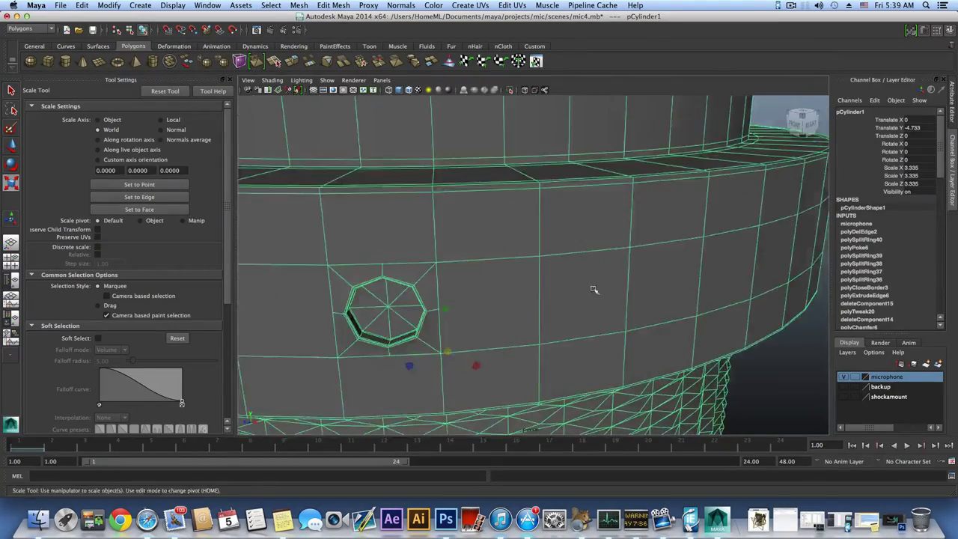
pyautogui.keyDown('alt'); pyautogui.moveTo(594, 289); pyautogui.dragTo(672, 162, button='right'); pyautogui.keyUp('alt')
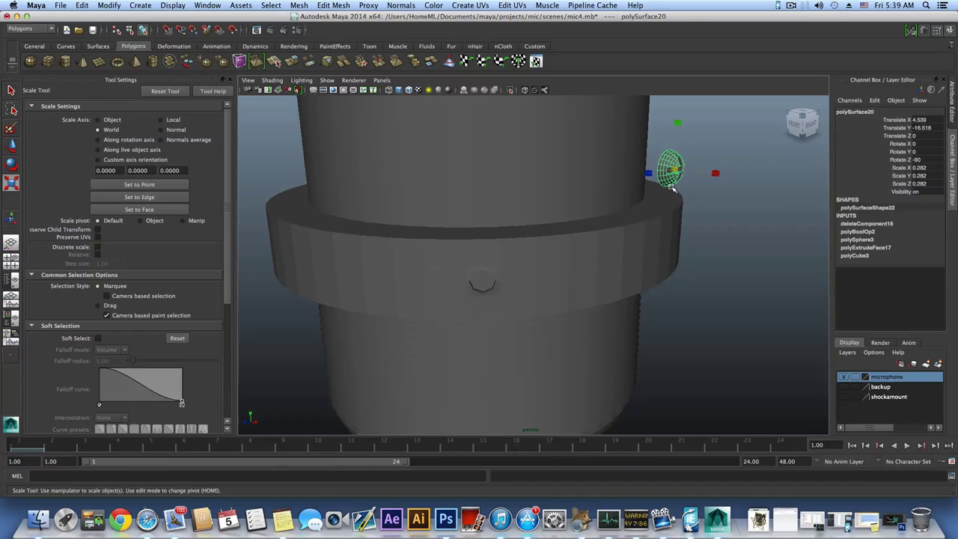
pyautogui.press('w')
pyautogui.moveTo(657, 173); pyautogui.dragTo(453, 223)
pyautogui.moveTo(468, 175); pyautogui.dragTo(499, 253)
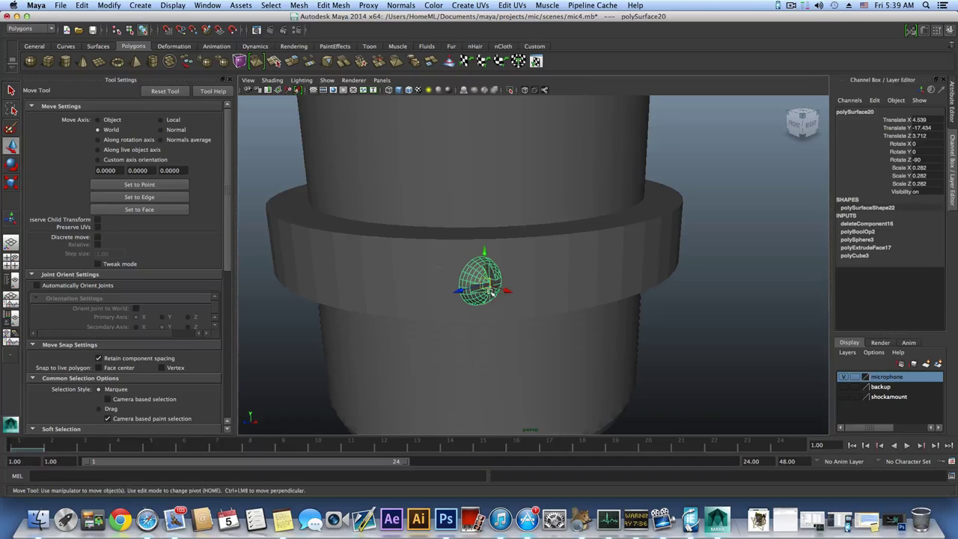
# Step: Rotate the dome in 15-degree steps to 45 in Rotate X so its slots face outward
pyautogui.press('e')
pyautogui.press('j')
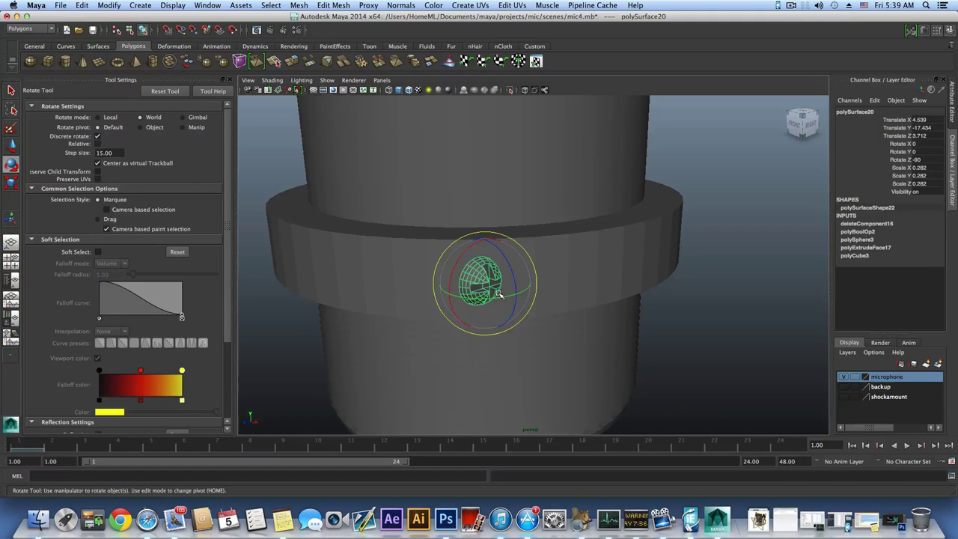
pyautogui.moveTo(500, 294); pyautogui.dragTo(473, 299)
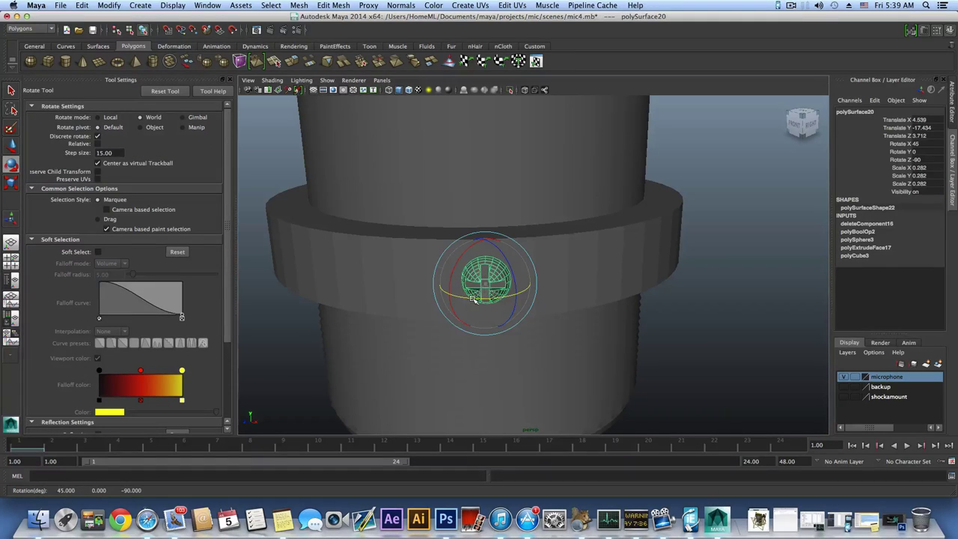
# Step: Move the dome up to the collar's hole, to about 3.206 in X, -18.01 in Y and 2.577 in Z
pyautogui.press('w')
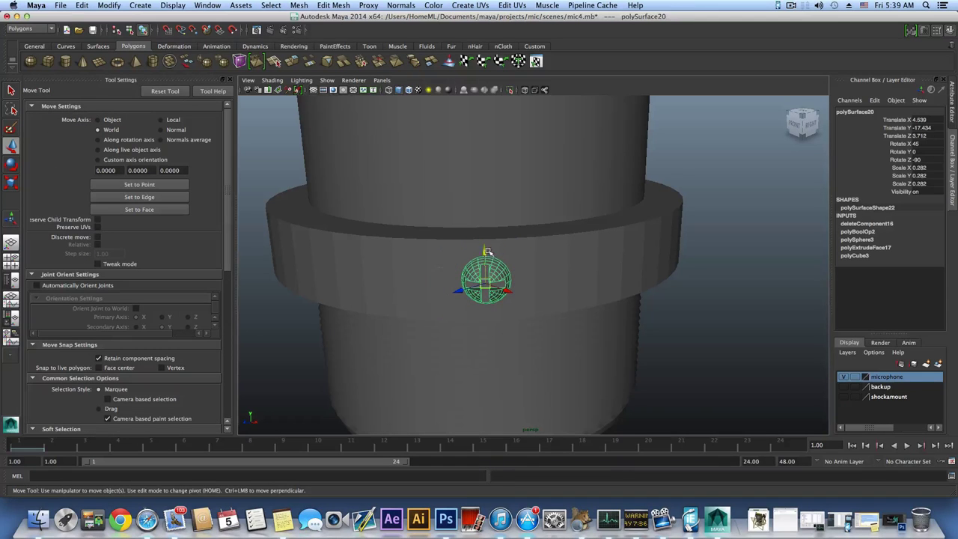
pyautogui.moveTo(485, 248); pyautogui.dragTo(510, 290)
pyautogui.moveTo(497, 224); pyautogui.dragTo(503, 270)
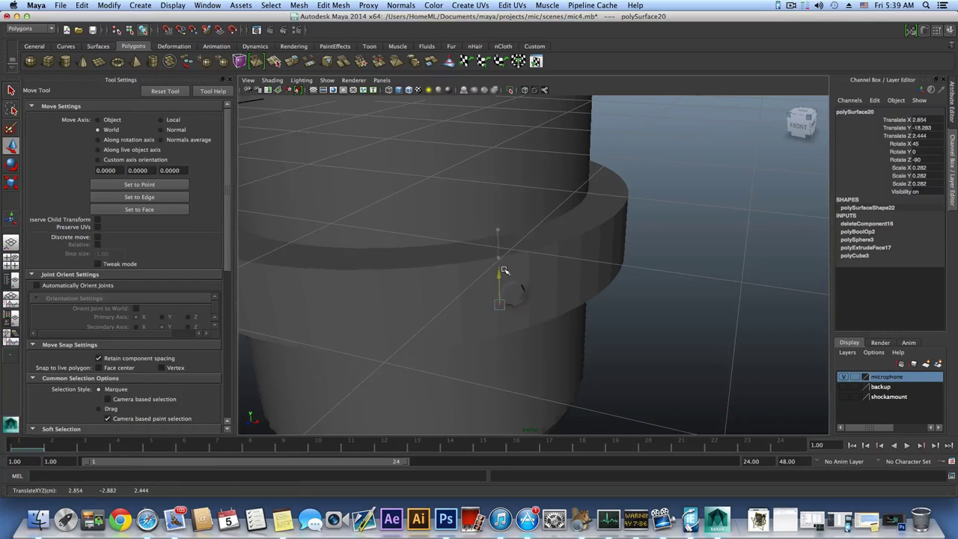
pyautogui.moveTo(528, 309); pyautogui.dragTo(507, 327)
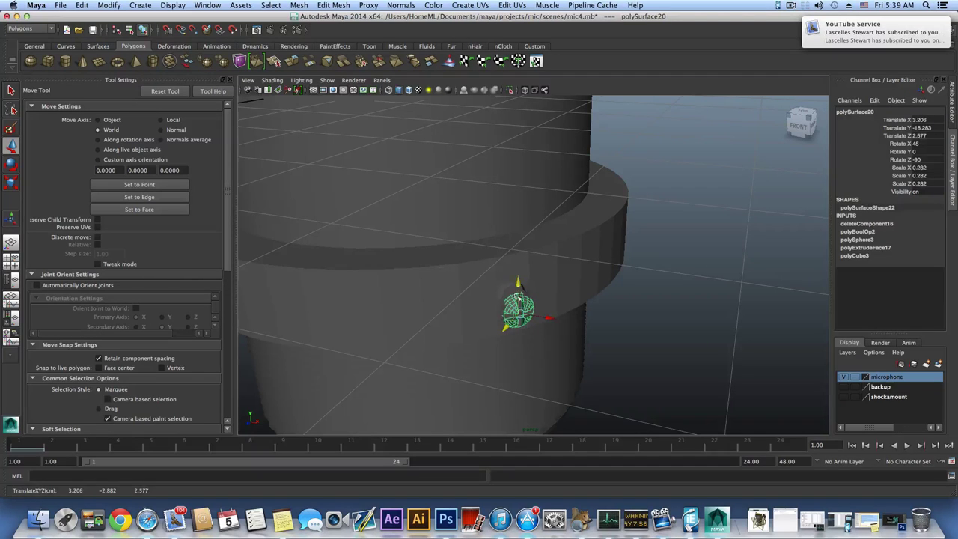
pyautogui.moveTo(516, 282); pyautogui.dragTo(514, 263)
# Step: Fine-tune the dome's rotation to about 41 in Rotate X and nudge the dome into line with the collar's hole
pyautogui.press('e')
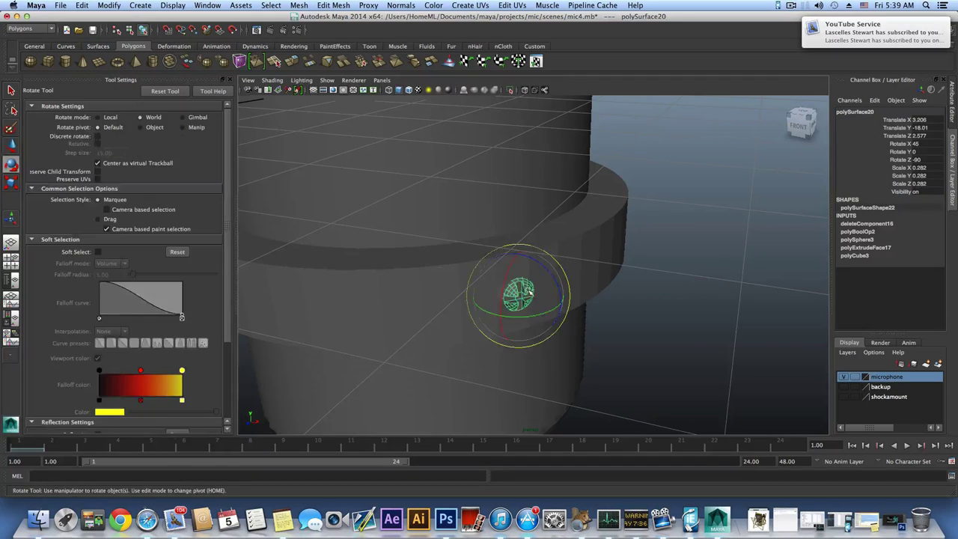
pyautogui.press('r')
pyautogui.press('e')
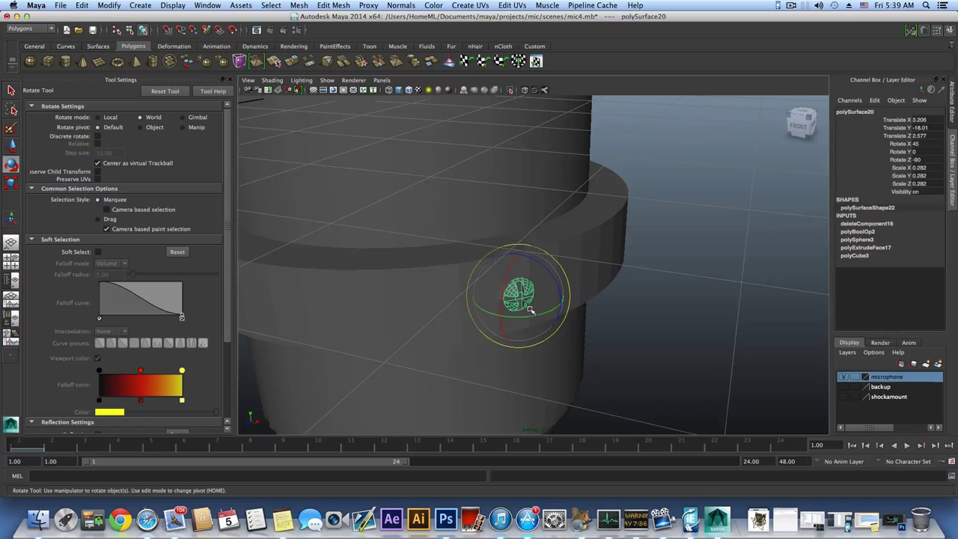
pyautogui.press('j')
pyautogui.moveTo(529, 316); pyautogui.dragTo(535, 316)
pyautogui.press('w')
pyautogui.moveTo(516, 271); pyautogui.dragTo(515, 264)
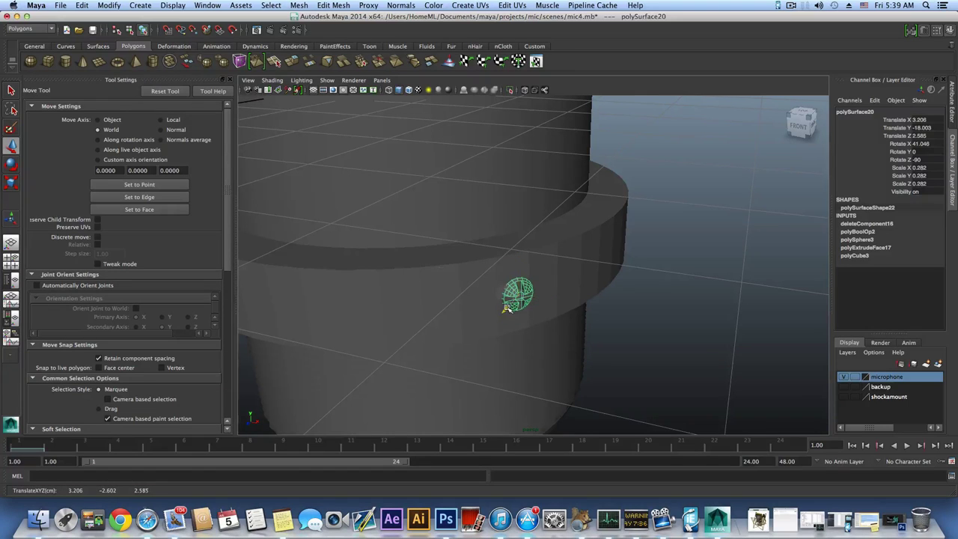
pyautogui.moveTo(544, 303); pyautogui.dragTo(501, 298)
# Step: Turn on smooth preview for the microphone cylinder and adjust the screw head's position inside the collar's hole
pyautogui.press('r')
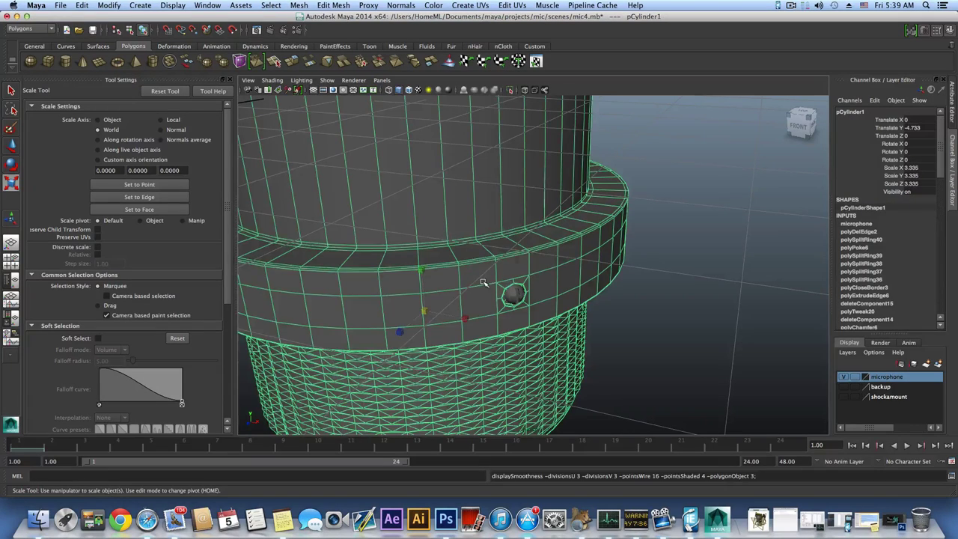
pyautogui.keyDown('alt'); pyautogui.moveTo(484, 284); pyautogui.dragTo(471, 279); pyautogui.keyUp('alt')
pyautogui.keyDown('alt'); pyautogui.moveTo(470, 280); pyautogui.dragTo(608, 292, button='right'); pyautogui.keyUp('alt')
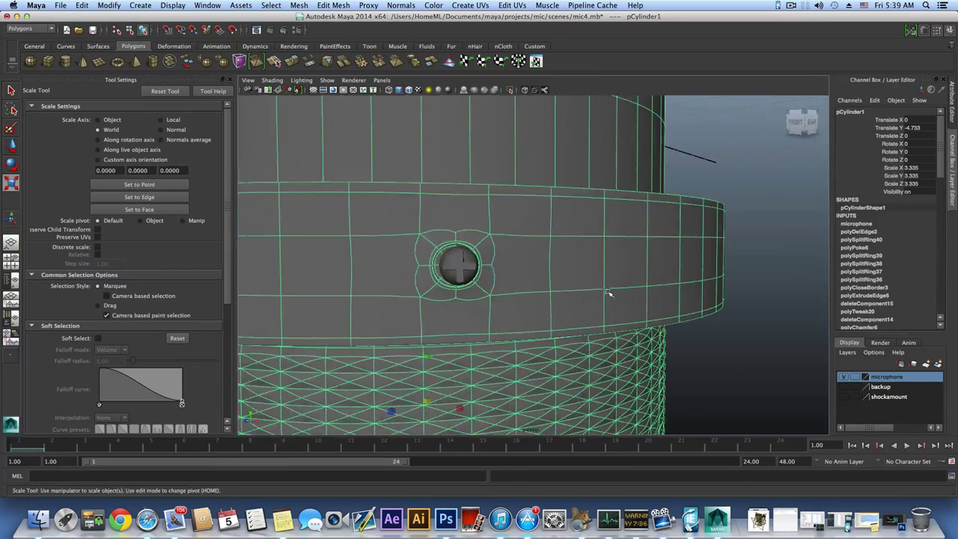
pyautogui.click(462, 266)
pyautogui.press('w')
pyautogui.moveTo(484, 267); pyautogui.dragTo(395, 265)
pyautogui.press('e')
pyautogui.press('r')
pyautogui.press('w')
# Step: Show the microphone unsmoothed and select the vertices around the collar's screw hole, excluding those on the far side
pyautogui.click(559, 287)
pyautogui.moveTo(445, 258); pyautogui.dragTo(445, 235, button='right')
pyautogui.keyDown('alt'); pyautogui.moveTo(416, 256); pyautogui.dragTo(517, 259); pyautogui.keyUp('alt')
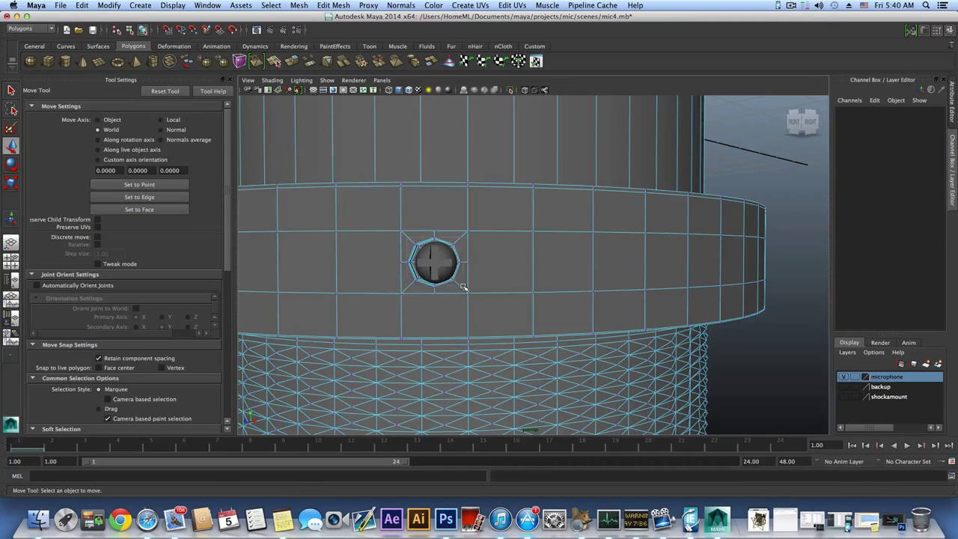
pyautogui.moveTo(462, 286); pyautogui.dragTo(428, 302)
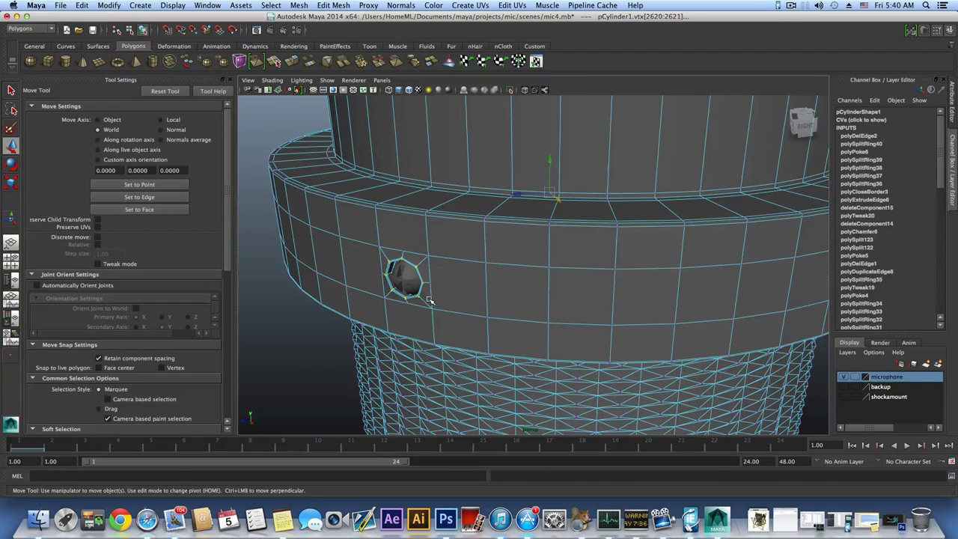
pyautogui.scroll(-5, 428, 298)
pyautogui.keyDown('alt'); pyautogui.moveTo(647, 248); pyautogui.dragTo(457, 266); pyautogui.keyUp('alt')
pyautogui.keyDown('alt'); pyautogui.moveTo(471, 314); pyautogui.dragTo(666, 324); pyautogui.keyUp('alt')
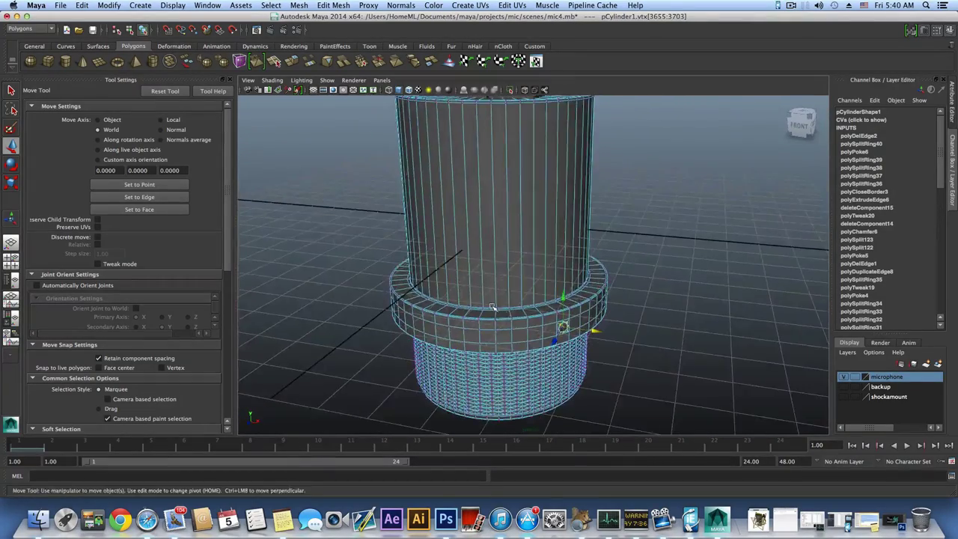
# Step: Examine the screw head's fit in the hole and the surrounding collar mesh from close up
pyautogui.keyDown('alt'); pyautogui.moveTo(494, 309); pyautogui.dragTo(674, 332, button='right'); pyautogui.keyUp('alt')
pyautogui.keyDown('alt'); pyautogui.moveTo(673, 332); pyautogui.dragTo(590, 267, button='middle'); pyautogui.keyUp('alt')
pyautogui.keyDown('alt'); pyautogui.moveTo(582, 276); pyautogui.dragTo(630, 304, button='right'); pyautogui.keyUp('alt')
pyautogui.moveTo(553, 316); pyautogui.dragTo(602, 313)
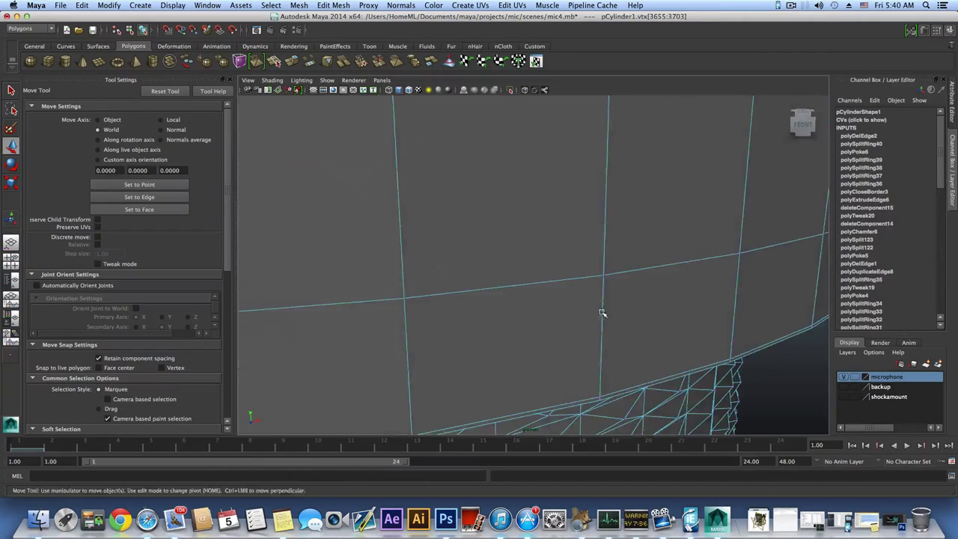
pyautogui.keyDown('alt'); pyautogui.moveTo(604, 312); pyautogui.dragTo(523, 310, button='right'); pyautogui.keyUp('alt')
pyautogui.keyDown('alt'); pyautogui.moveTo(524, 311); pyautogui.dragTo(547, 342, button='middle'); pyautogui.keyUp('alt')
pyautogui.moveTo(742, 253); pyautogui.dragTo(699, 242)
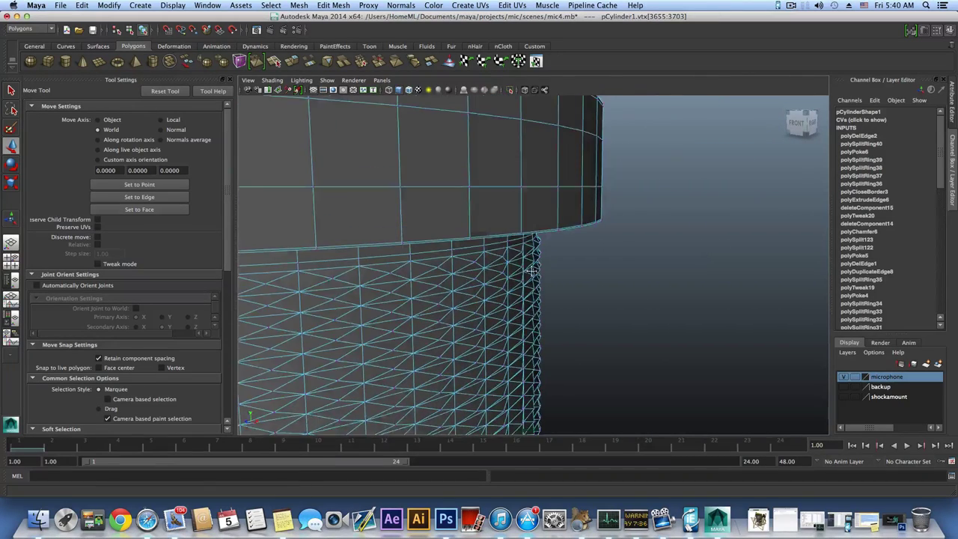
pyautogui.keyDown('alt'); pyautogui.moveTo(518, 243); pyautogui.dragTo(613, 305, button='middle'); pyautogui.keyUp('alt')
pyautogui.keyDown('alt'); pyautogui.moveTo(379, 259); pyautogui.dragTo(366, 259); pyautogui.keyUp('alt')
pyautogui.keyDown('alt'); pyautogui.moveTo(366, 258); pyautogui.dragTo(452, 259, button='middle'); pyautogui.keyUp('alt')
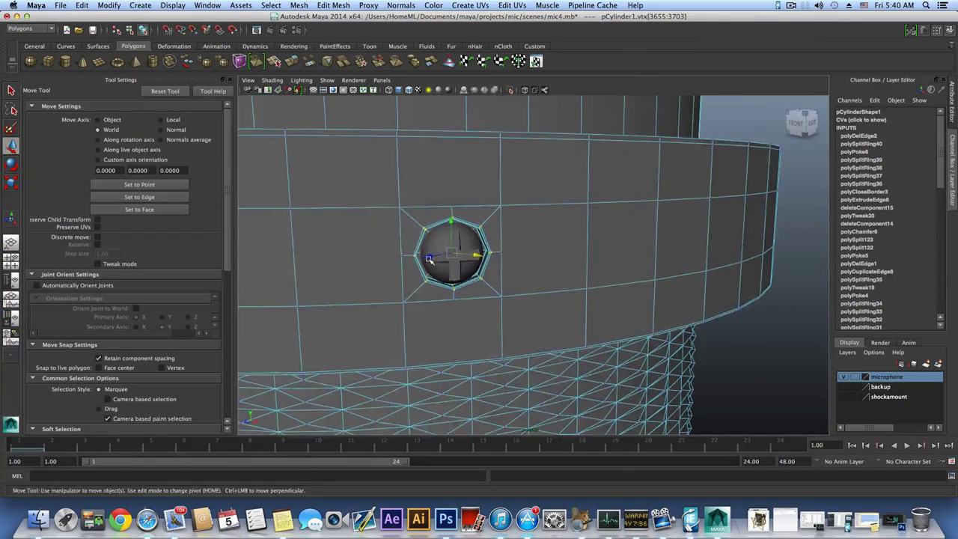
# Step: Select the four vertices at the top, bottom and two sides of the collar's screw hole rim
pyautogui.keyDown('alt'); pyautogui.moveTo(432, 259); pyautogui.dragTo(445, 260); pyautogui.keyUp('alt')
pyautogui.moveTo(445, 260); pyautogui.dragTo(432, 245, button='right')
pyautogui.click(443, 265)
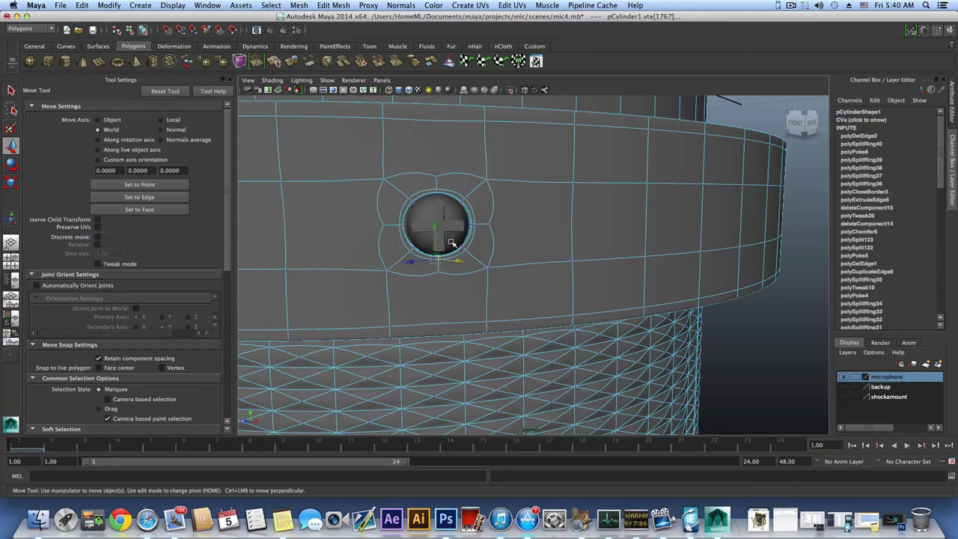
pyautogui.click(414, 200)
pyautogui.keyDown('shift'); pyautogui.click(459, 205); pyautogui.keyUp('shift')
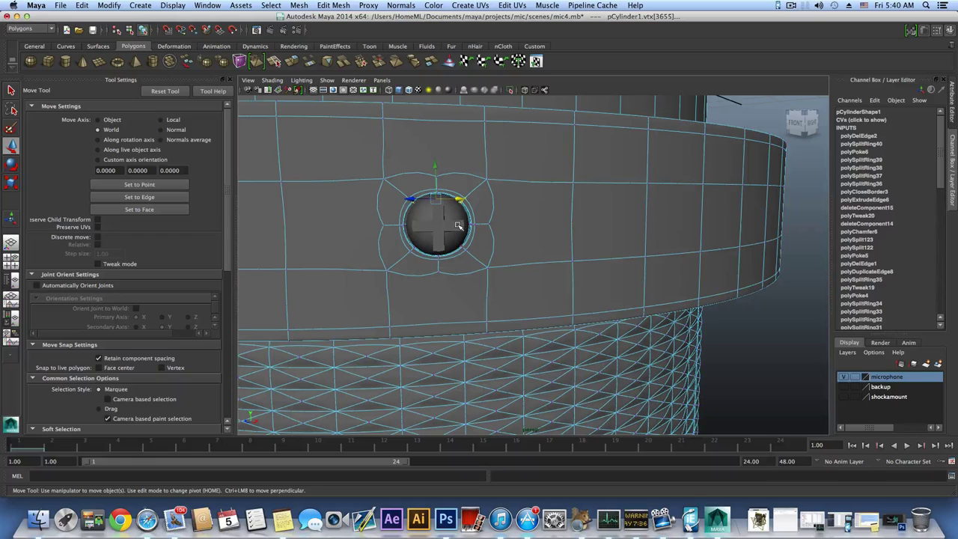
pyautogui.keyDown('shift'); pyautogui.click(416, 250); pyautogui.keyUp('shift')
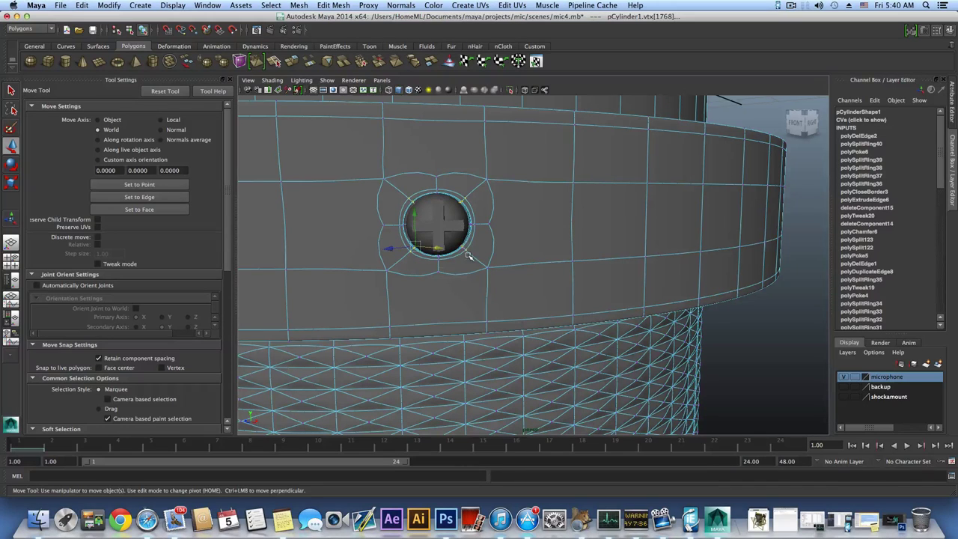
pyautogui.click(444, 267)
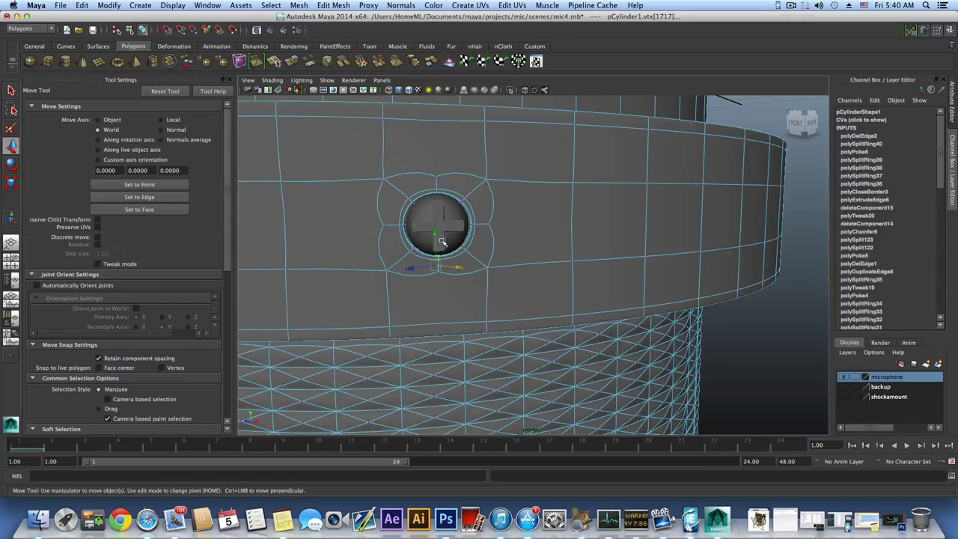
pyautogui.moveTo(432, 268); pyautogui.dragTo(433, 256)
pyautogui.keyDown('shift'); pyautogui.moveTo(442, 196); pyautogui.dragTo(444, 197); pyautogui.keyUp('shift')
pyautogui.keyDown('shift'); pyautogui.moveTo(414, 231); pyautogui.dragTo(416, 232); pyautogui.keyUp('shift')
pyautogui.click(466, 229)
# Step: Remove the vertices on the collar's far side from the selection, keeping only those around the screw hole
pyautogui.press('r')
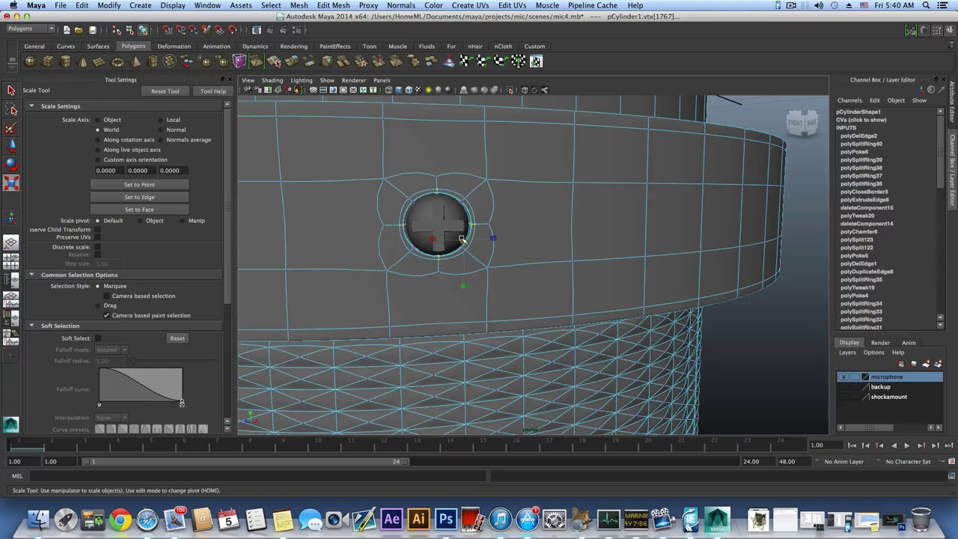
pyautogui.moveTo(462, 239); pyautogui.dragTo(460, 240)
pyautogui.scroll(-10, 459, 239)
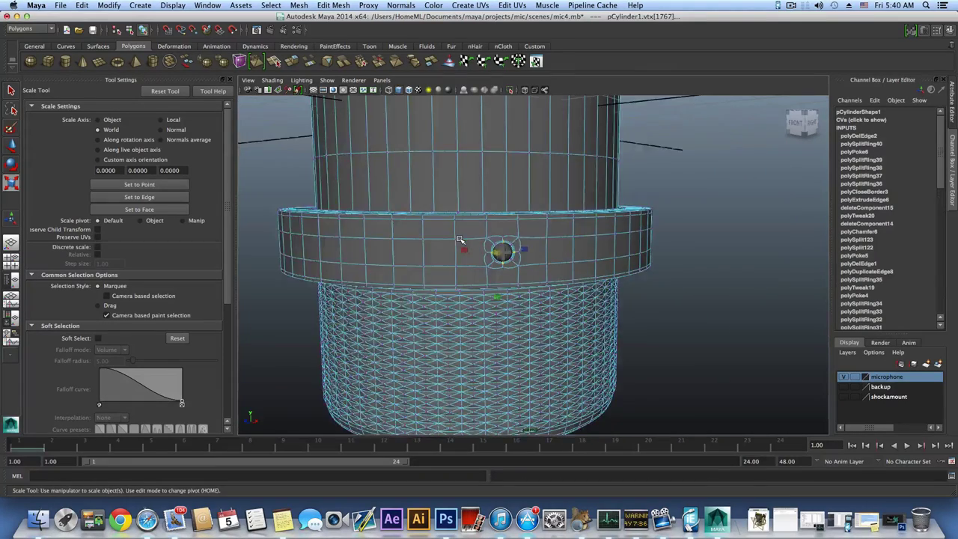
pyautogui.keyDown('alt'); pyautogui.moveTo(488, 245); pyautogui.dragTo(485, 313); pyautogui.keyUp('alt')
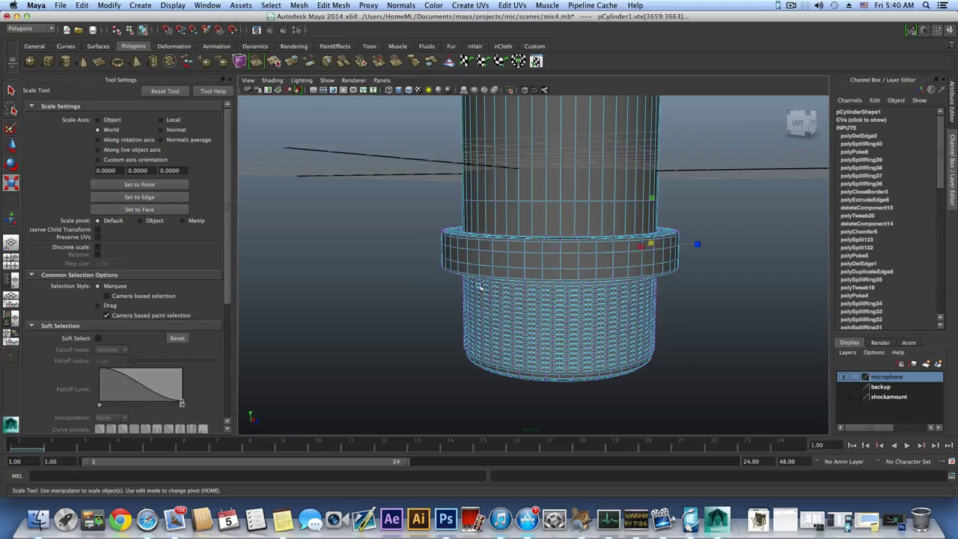
pyautogui.keyDown('ctrl'); pyautogui.moveTo(355, 247); pyautogui.dragTo(547, 420); pyautogui.keyUp('ctrl')
pyautogui.keyDown('alt'); pyautogui.moveTo(551, 380); pyautogui.dragTo(386, 349); pyautogui.keyUp('alt')
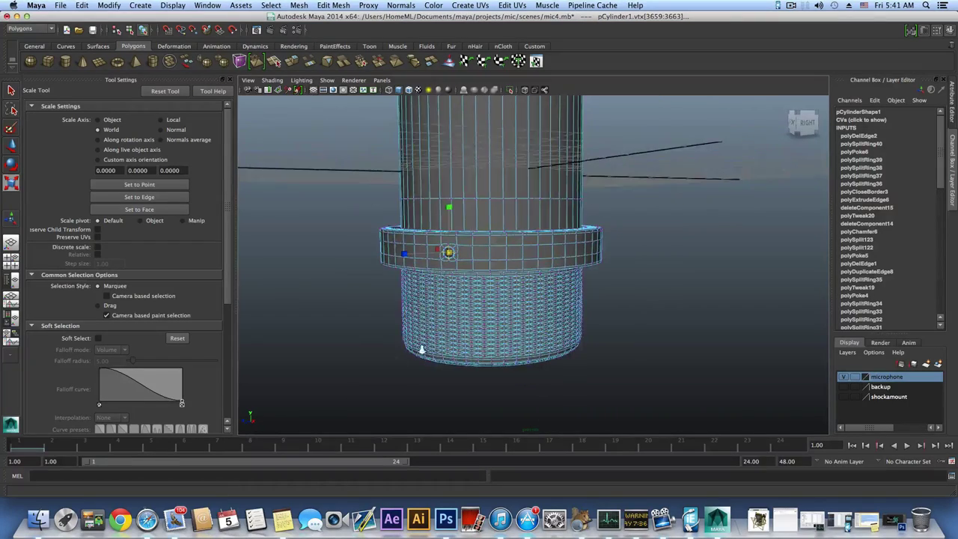
# Step: Scale the selected rim vertices to round out the hole, stretching them vertically by about 1.06
pyautogui.scroll(5, 424, 345)
pyautogui.keyDown('alt'); pyautogui.moveTo(427, 339); pyautogui.dragTo(614, 367, button='middle'); pyautogui.keyUp('alt')
pyautogui.scroll(5, 449, 277)
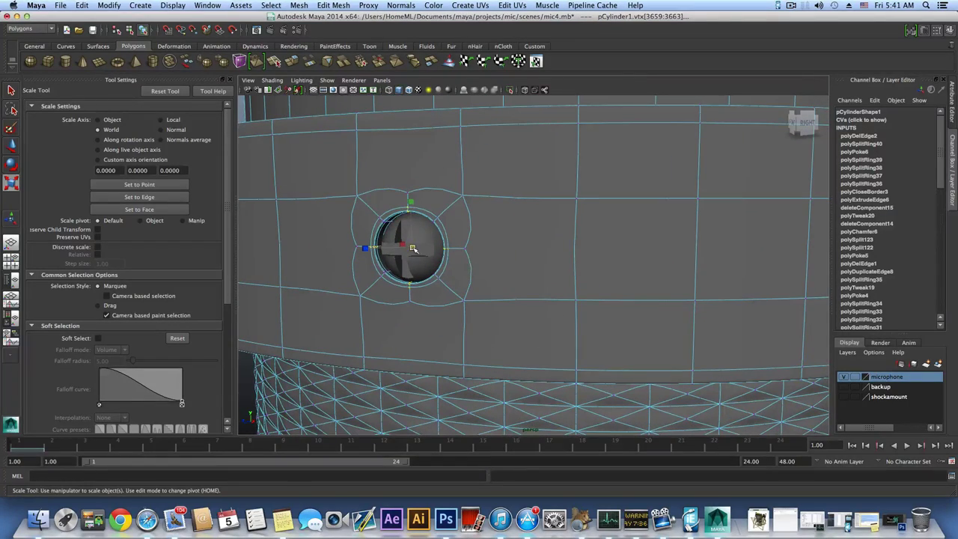
pyautogui.moveTo(413, 248); pyautogui.dragTo(437, 247)
pyautogui.keyDown('alt'); pyautogui.moveTo(436, 247); pyautogui.dragTo(410, 268, button='middle'); pyautogui.keyUp('alt')
pyautogui.keyDown('alt'); pyautogui.moveTo(458, 275); pyautogui.dragTo(496, 259); pyautogui.keyUp('alt')
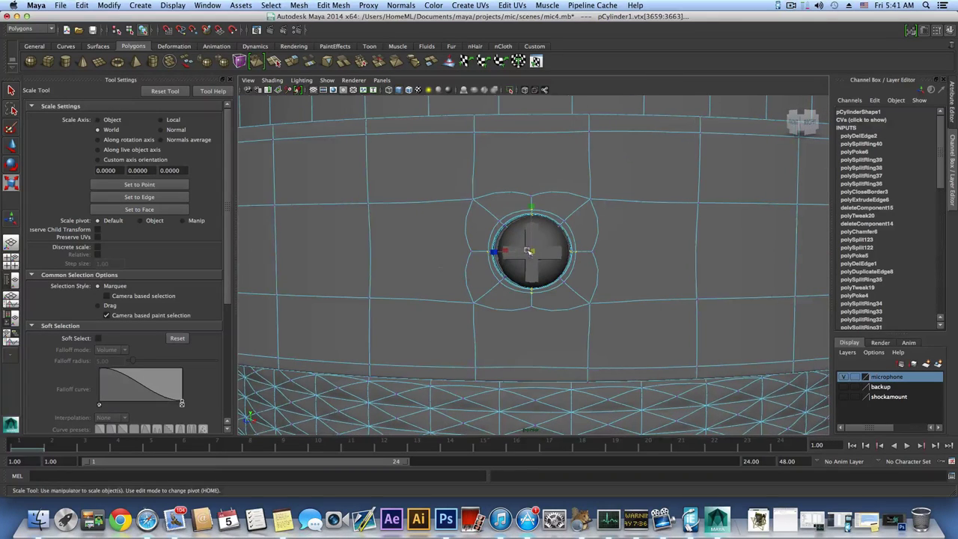
pyautogui.moveTo(534, 205); pyautogui.dragTo(534, 203)
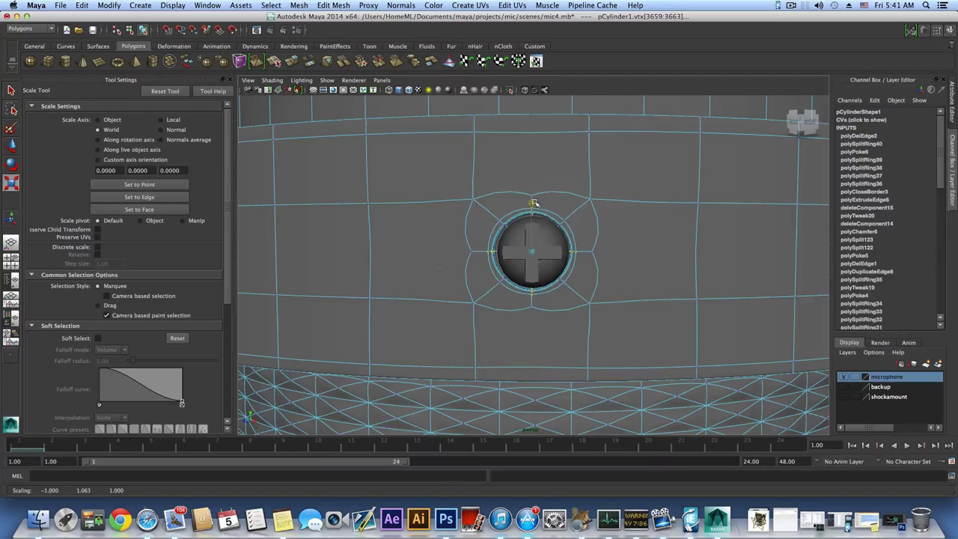
pyautogui.keyDown('alt'); pyautogui.moveTo(537, 241); pyautogui.dragTo(561, 247); pyautogui.keyUp('alt')
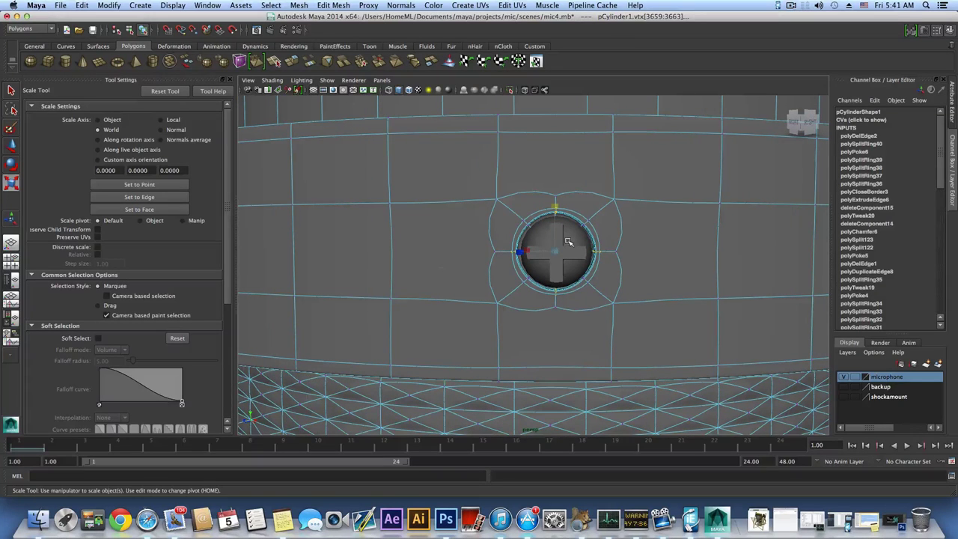
# Step: Select the cross-slotted screw head as an object and scale it uniformly to about 0.171
pyautogui.press('F8')
pyautogui.click(564, 247)
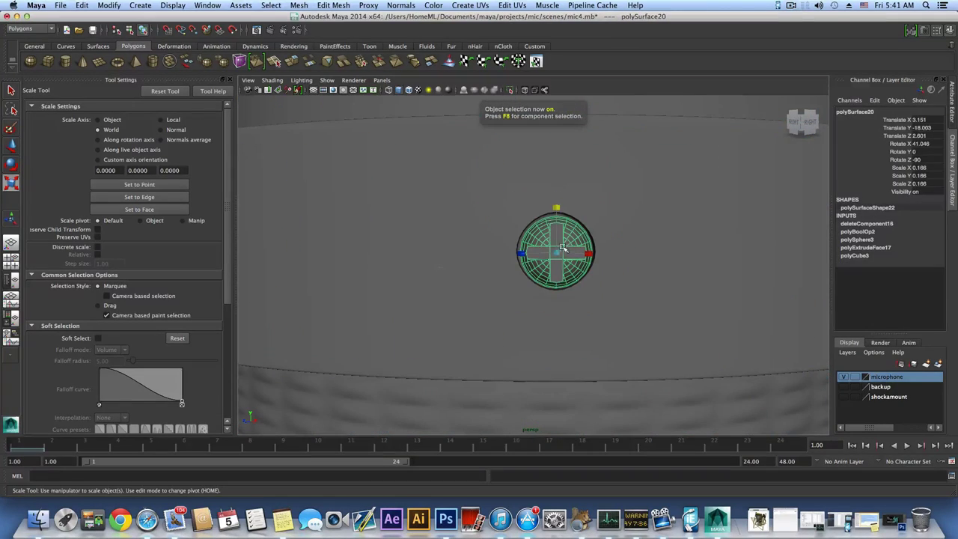
pyautogui.press('e')
pyautogui.press('r')
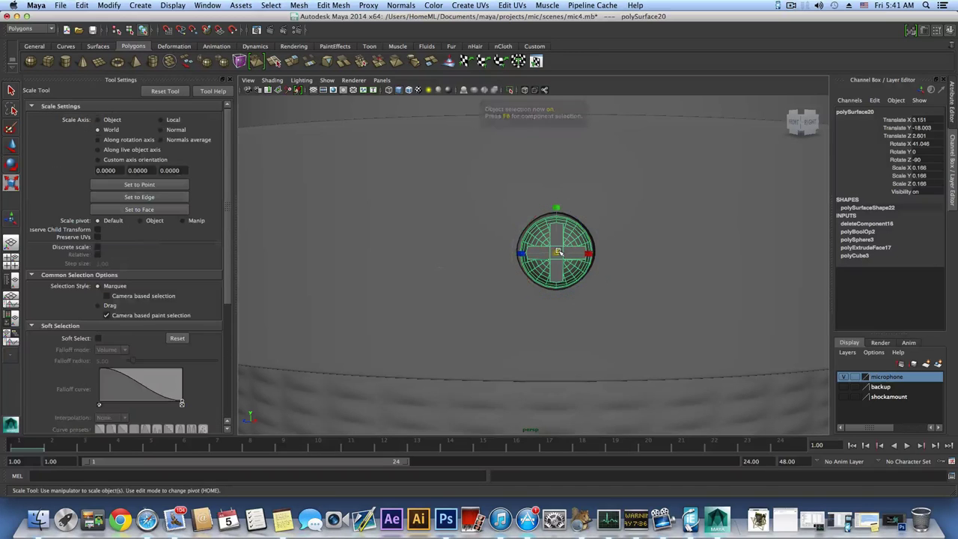
pyautogui.moveTo(558, 253); pyautogui.dragTo(620, 279)
# Step: Move the screw head to seat it in the collar's hole, at about Translate X 3.145 and Z 2.599
pyautogui.press('w')
pyautogui.scroll(-10, 620, 279)
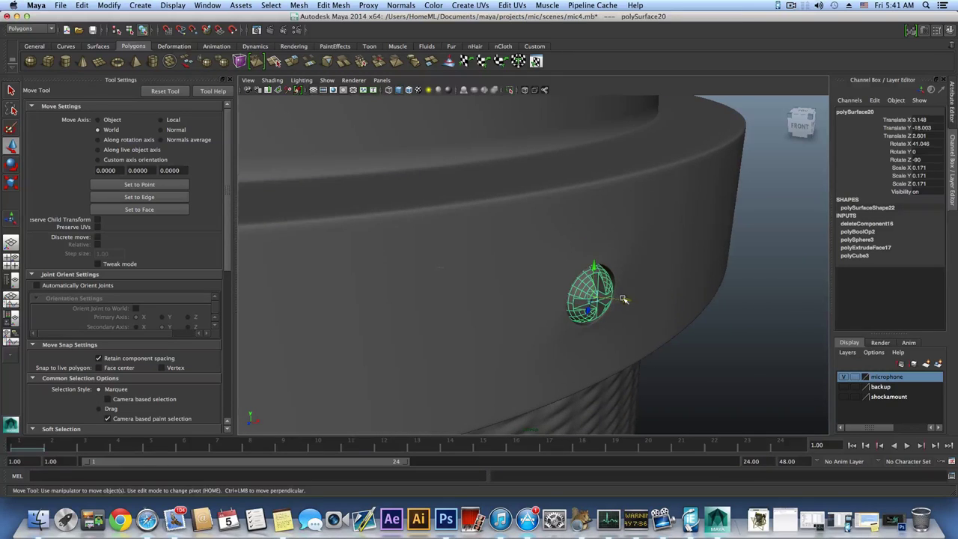
pyautogui.keyDown('alt'); pyautogui.moveTo(624, 299); pyautogui.dragTo(599, 290); pyautogui.keyUp('alt')
pyautogui.scroll(-5, 547, 274)
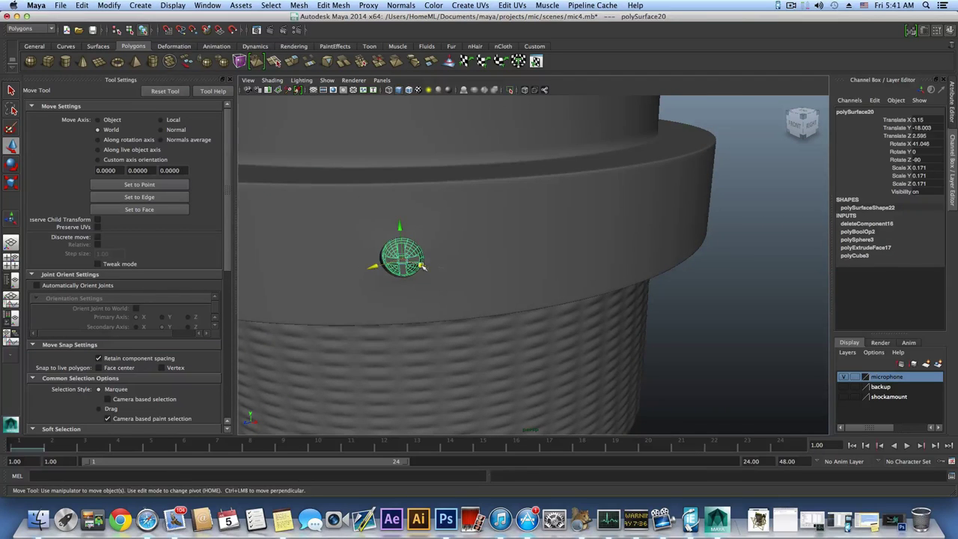
pyautogui.moveTo(421, 266); pyautogui.dragTo(373, 268)
pyautogui.scroll(-5, 391, 270)
pyautogui.keyDown('alt'); pyautogui.moveTo(392, 272); pyautogui.dragTo(394, 294, button='middle'); pyautogui.keyUp('alt')
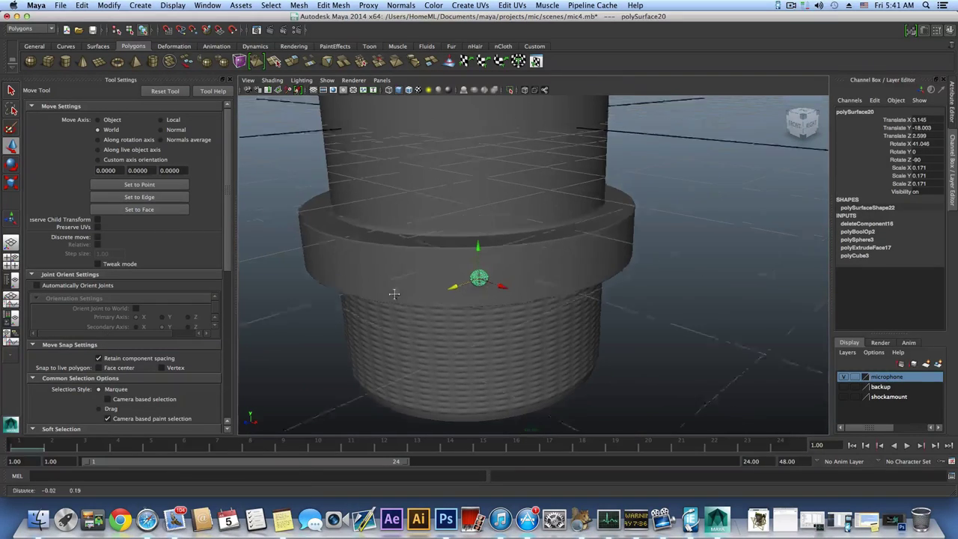
# Step: Select the microphone cylinder and show it without smooth preview
pyautogui.keyDown('alt'); pyautogui.moveTo(393, 294); pyautogui.dragTo(395, 270); pyautogui.keyUp('alt')
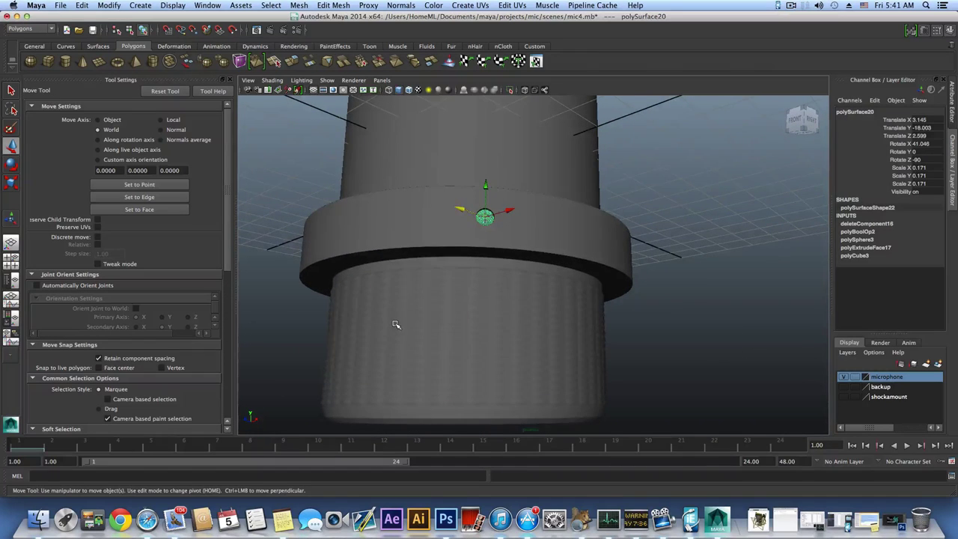
pyautogui.scroll(-3, 396, 324)
pyautogui.moveTo(397, 323)
pyautogui.keyDown('alt'); pyautogui.mouseDown()
pyautogui.moveTo(413, 342)
pyautogui.moveTo(563, 342)
pyautogui.moveTo(408, 336)
pyautogui.mouseUp(); pyautogui.keyUp('alt')
pyautogui.scroll(3, 501, 322)
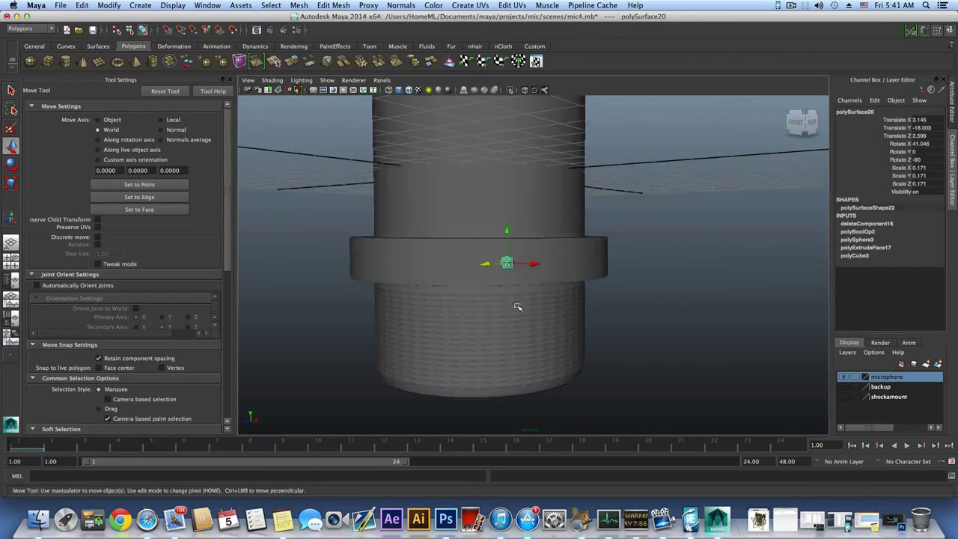
pyautogui.keyDown('alt'); pyautogui.moveTo(517, 307); pyautogui.dragTo(423, 274); pyautogui.keyUp('alt')
pyautogui.click(437, 281)
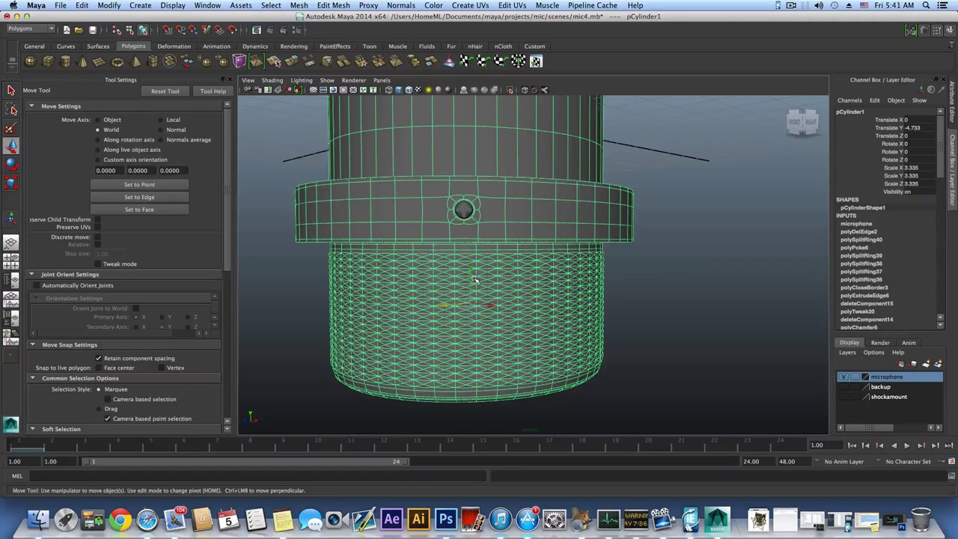
pyautogui.press('3')
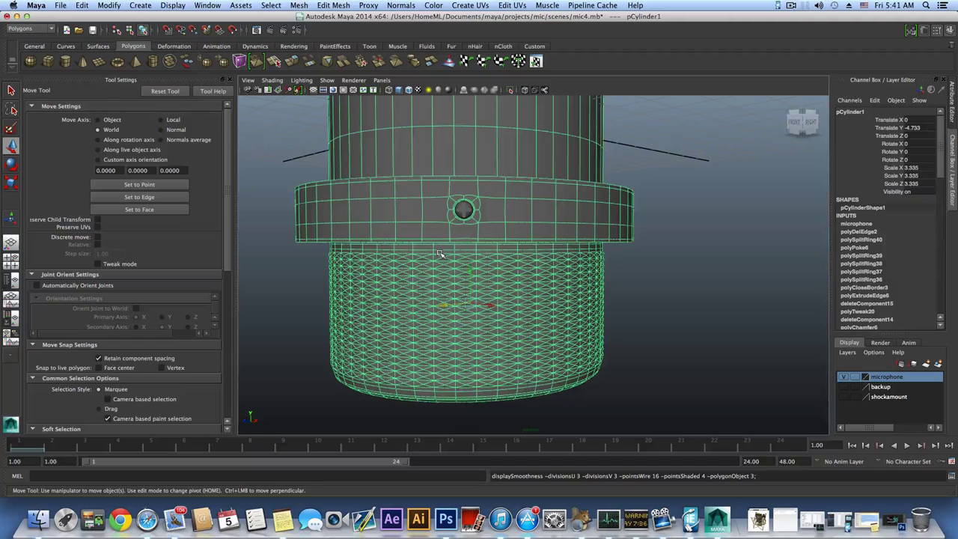
pyautogui.press('1')
pyautogui.keyDown('alt'); pyautogui.moveTo(441, 270); pyautogui.dragTo(446, 291); pyautogui.keyUp('alt')
pyautogui.scroll(-4, 446, 293)
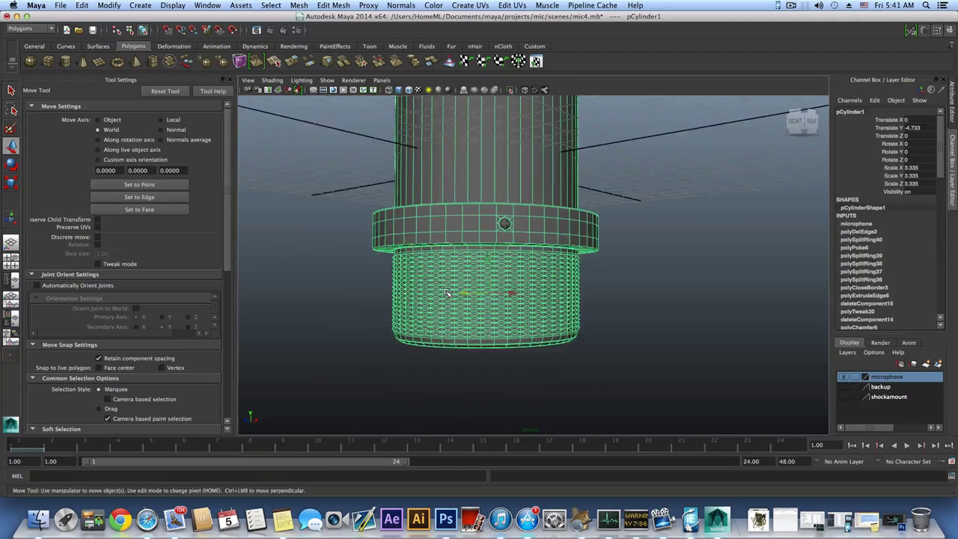
# Step: Select all faces of the diamond-patterned grip below the collar in the right side view, leaving out its plain borders
pyautogui.moveTo(450, 279); pyautogui.dragTo(450, 304, button='right')
pyautogui.press('space')
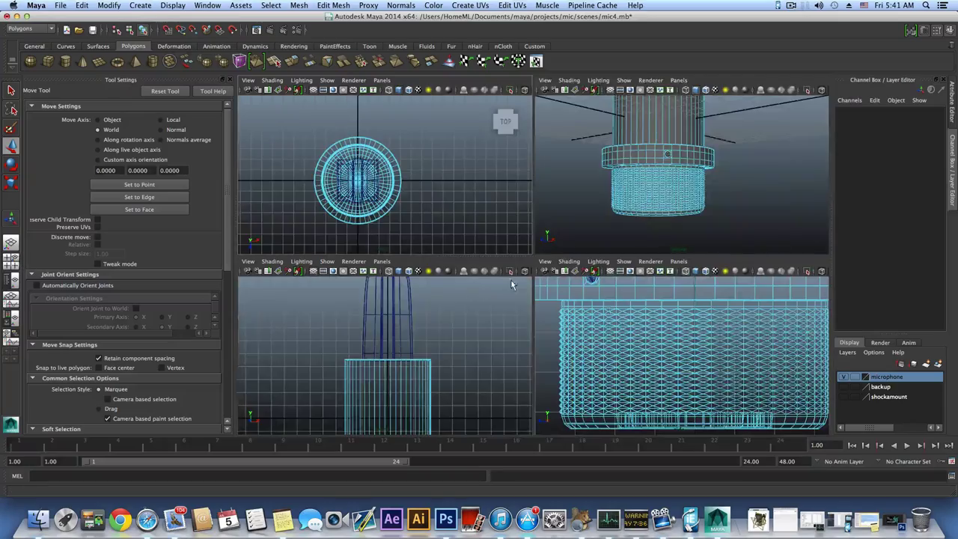
pyautogui.press('space')
pyautogui.scroll(-5, 549, 332)
pyautogui.keyDown('alt'); pyautogui.moveTo(527, 315); pyautogui.dragTo(499, 333, button='middle'); pyautogui.keyUp('alt')
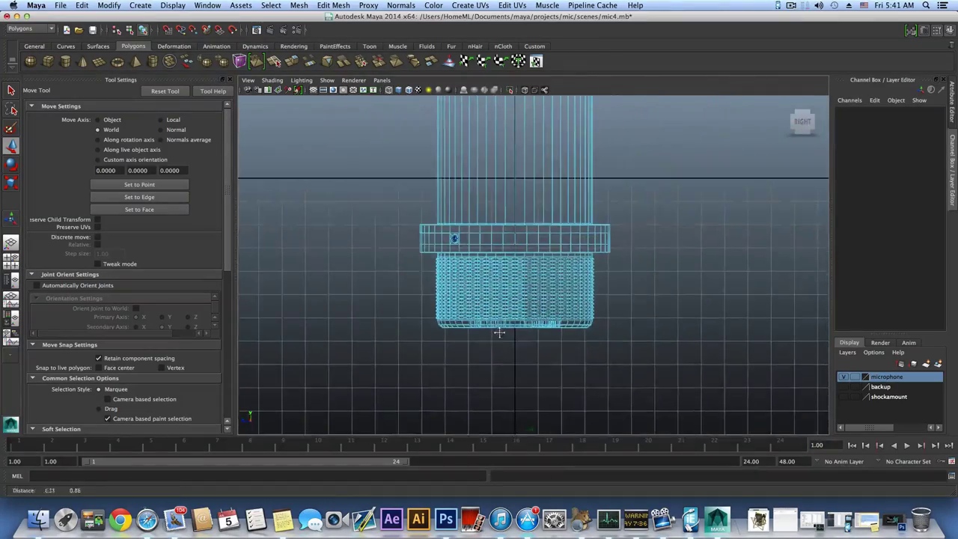
pyautogui.keyDown('alt'); pyautogui.moveTo(499, 332); pyautogui.dragTo(591, 298, button='right'); pyautogui.keyUp('alt')
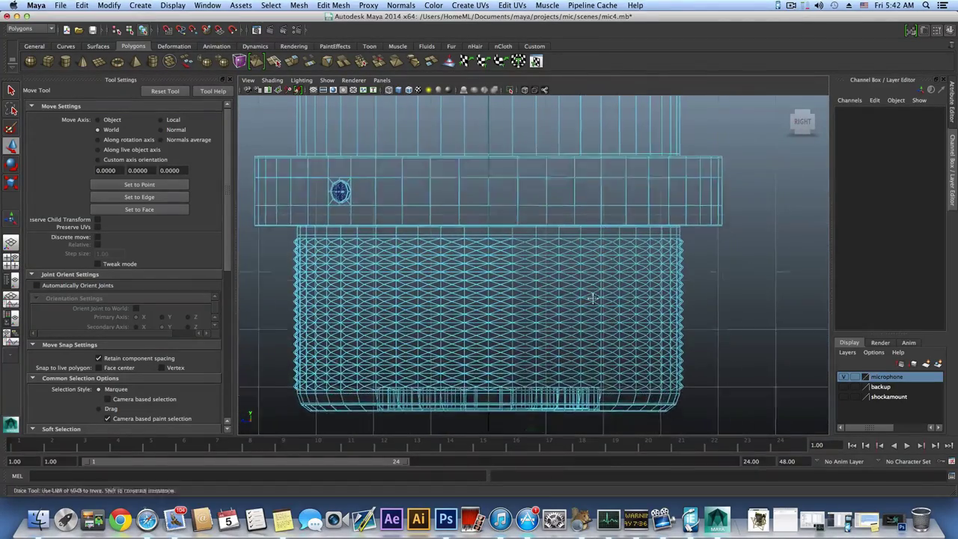
pyautogui.keyDown('alt'); pyautogui.moveTo(593, 299); pyautogui.dragTo(599, 275, button='middle'); pyautogui.keyUp('alt')
pyautogui.keyDown('alt'); pyautogui.moveTo(598, 275); pyautogui.dragTo(595, 268, button='right'); pyautogui.keyUp('alt')
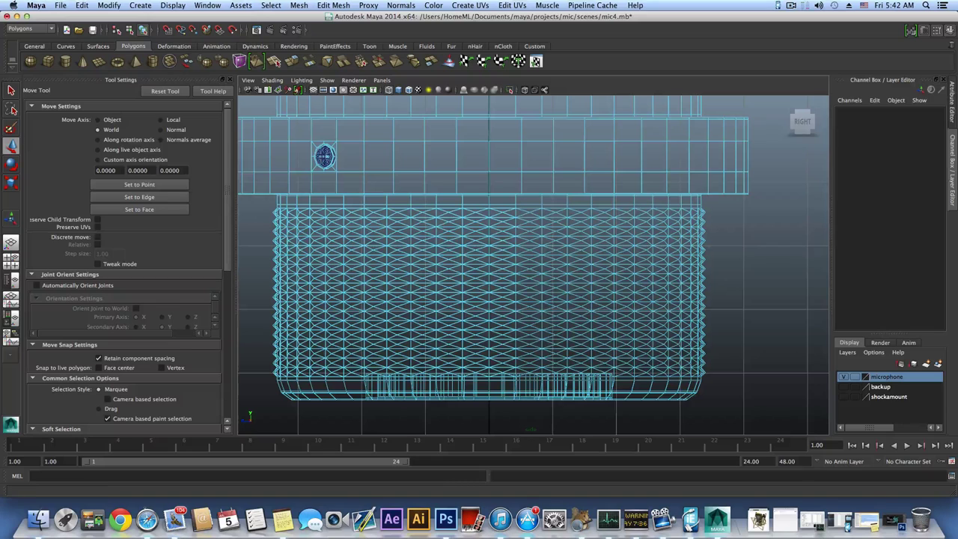
pyautogui.press('q')
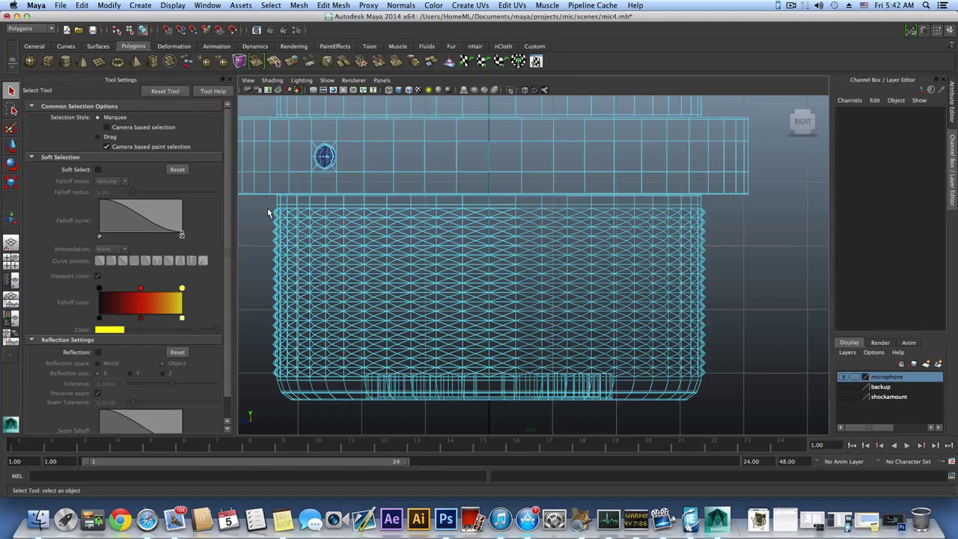
pyautogui.moveTo(264, 206); pyautogui.dragTo(342, 256)
pyautogui.moveTo(490, 362); pyautogui.dragTo(615, 372)
pyautogui.moveTo(708, 376); pyautogui.dragTo(713, 378)
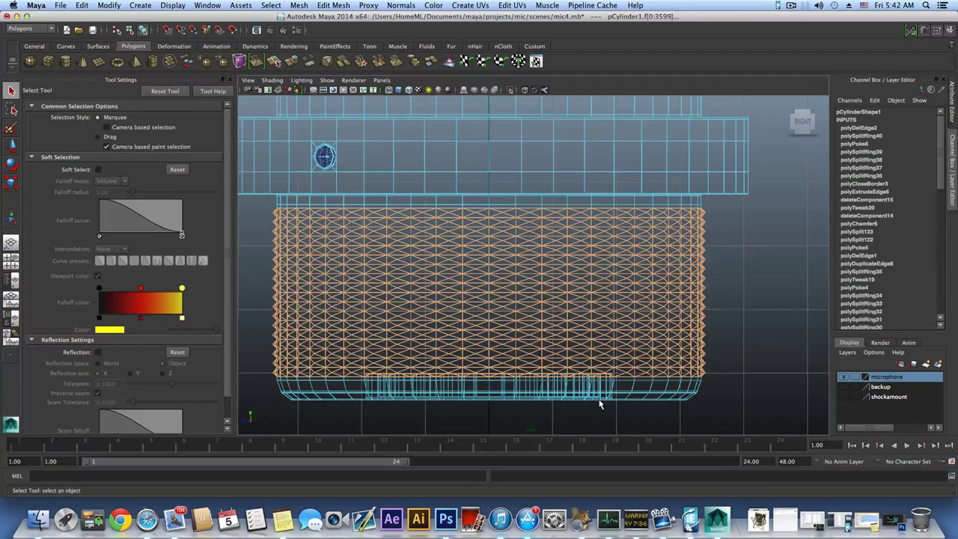
# Step: Inspect the grip's face selection in the perspective view from below and around the cylinder
pyautogui.press('space')
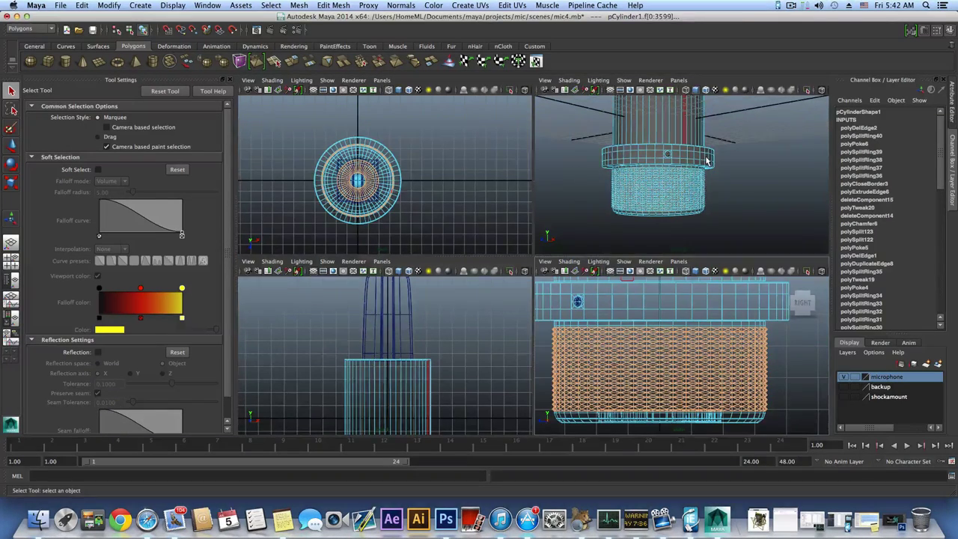
pyautogui.press('space')
pyautogui.keyDown('alt'); pyautogui.moveTo(622, 250); pyautogui.dragTo(521, 265); pyautogui.keyUp('alt')
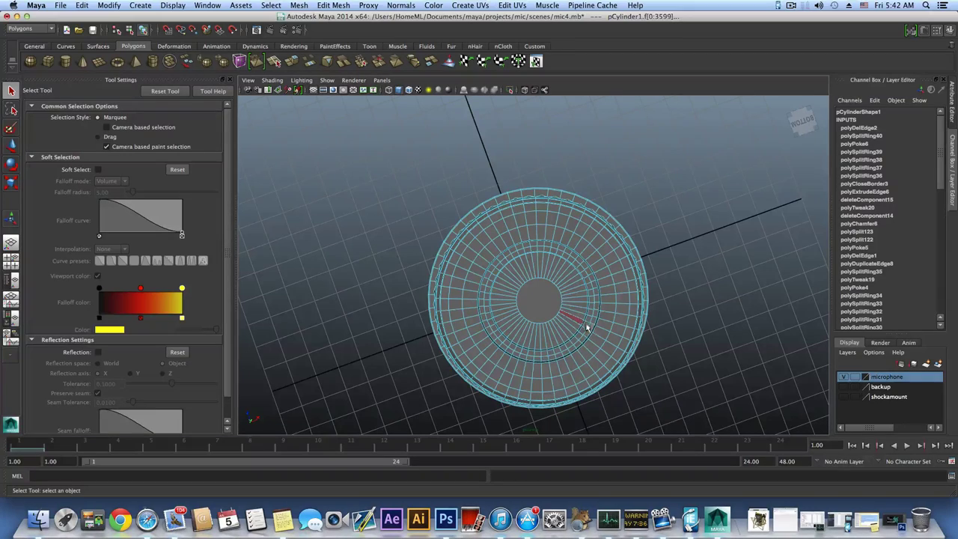
pyautogui.keyDown('alt'); pyautogui.moveTo(601, 329); pyautogui.dragTo(558, 378); pyautogui.keyUp('alt')
pyautogui.keyDown('alt'); pyautogui.moveTo(551, 289); pyautogui.dragTo(645, 287); pyautogui.keyUp('alt')
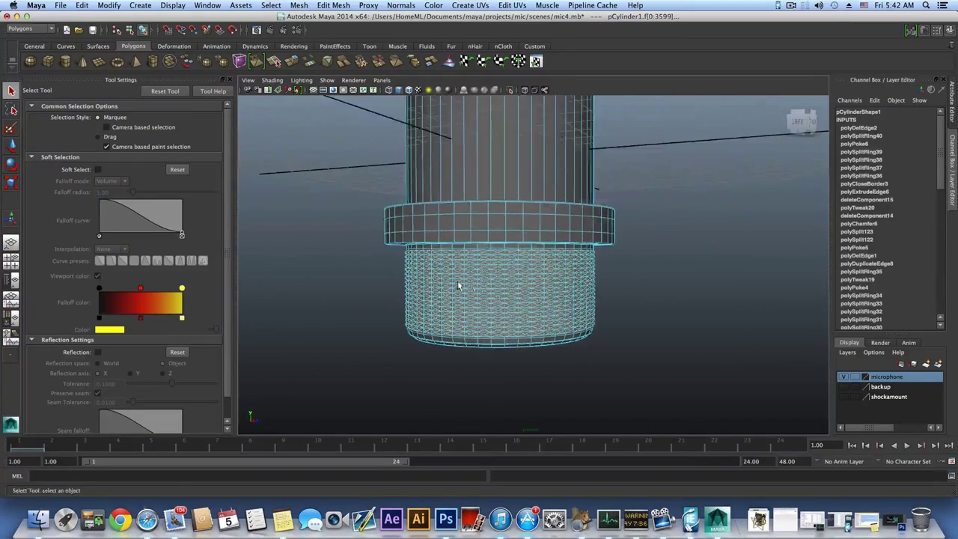
pyautogui.keyDown('alt'); pyautogui.moveTo(459, 284); pyautogui.dragTo(564, 293, button='right'); pyautogui.keyUp('alt')
pyautogui.keyDown('alt'); pyautogui.moveTo(484, 288); pyautogui.dragTo(513, 292, button='middle'); pyautogui.keyUp('alt')
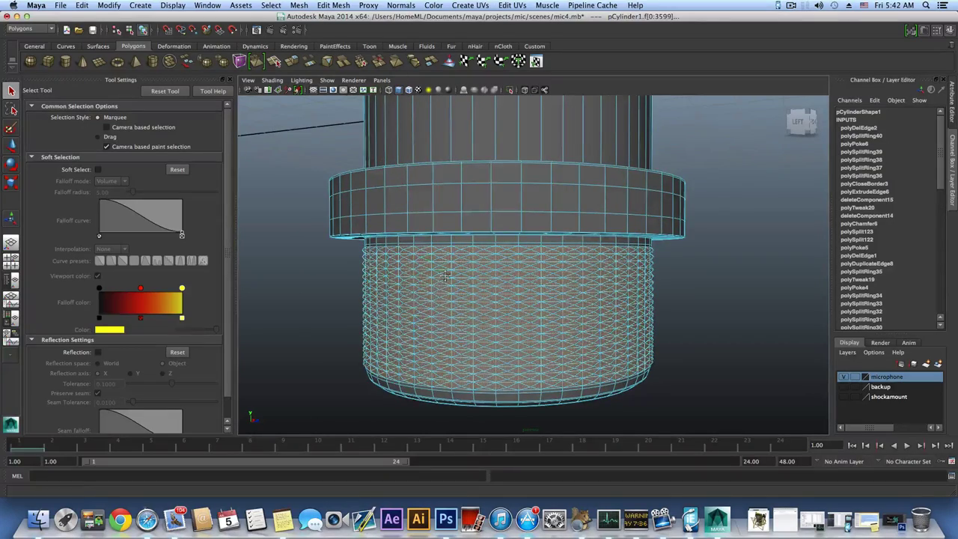
pyautogui.keyDown('alt'); pyautogui.moveTo(431, 253); pyautogui.dragTo(521, 275); pyautogui.keyUp('alt')
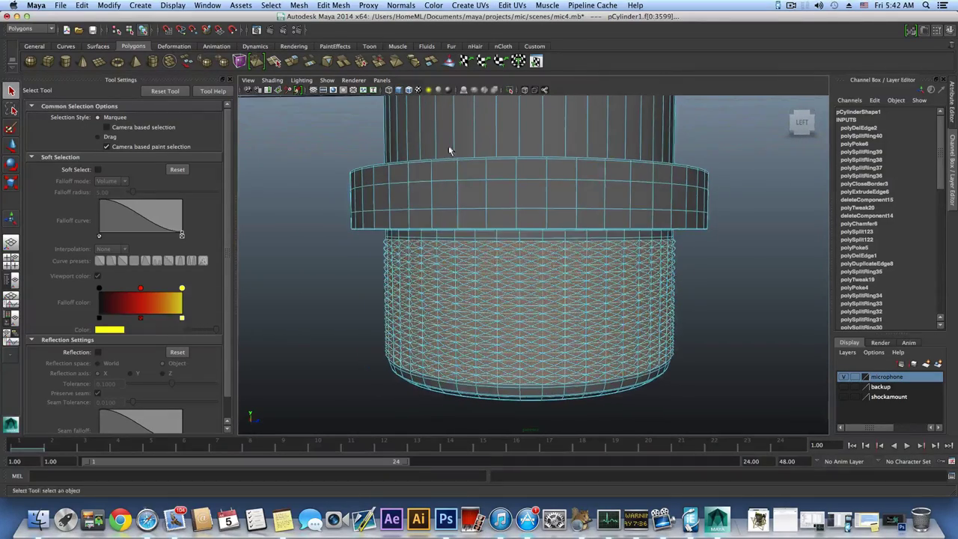
# Step: Extract the selected diamond-patterned grip faces from the microphone cylinder as one separate piece, with Keep Faces Together on
pyautogui.click(298, 5)
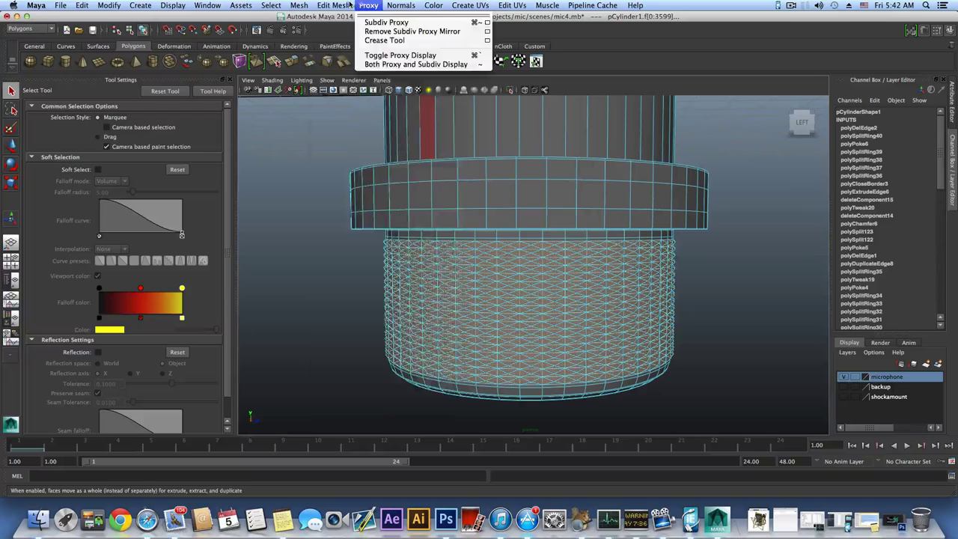
pyautogui.moveTo(334, 6)
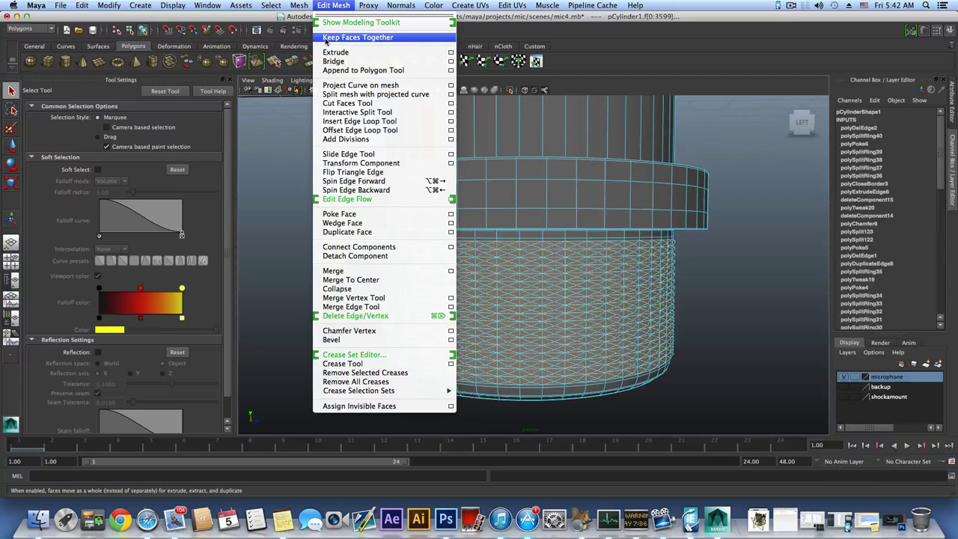
pyautogui.click(326, 41)
pyautogui.scroll(-2, 493, 213)
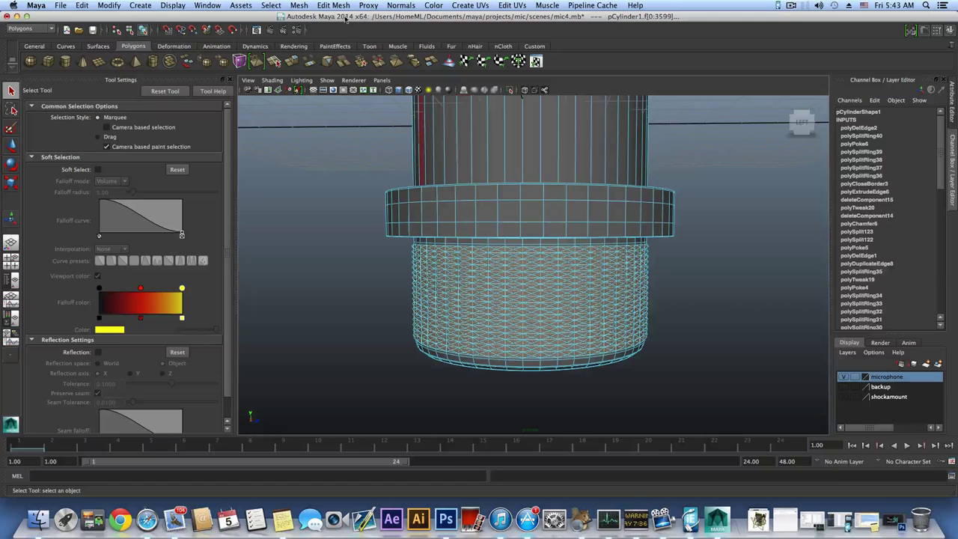
pyautogui.click(297, 6)
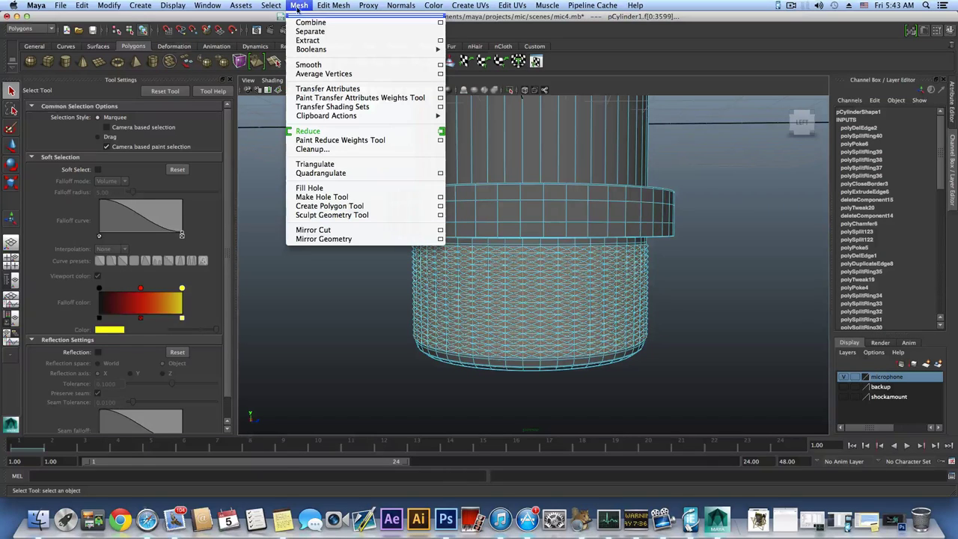
pyautogui.click(306, 42)
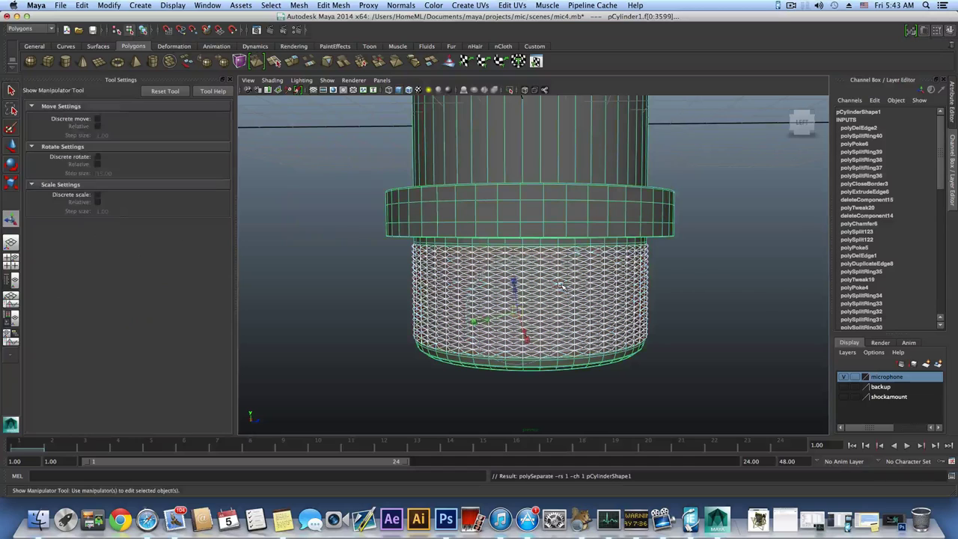
# Step: Return to object selection and select the detached diamond grip, showing it without smooth preview
pyautogui.keyDown('alt'); pyautogui.moveTo(572, 291); pyautogui.dragTo(567, 284); pyautogui.keyUp('alt')
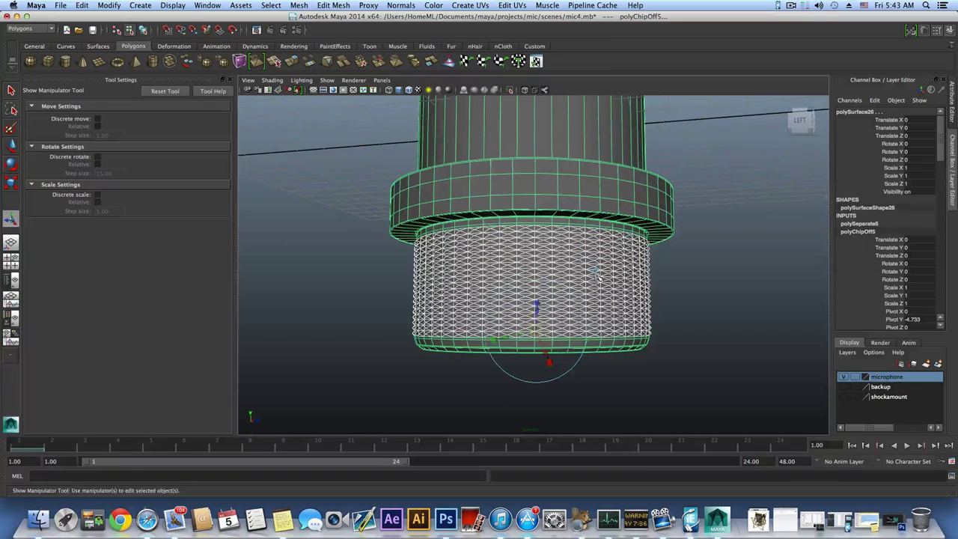
pyautogui.press('F8')
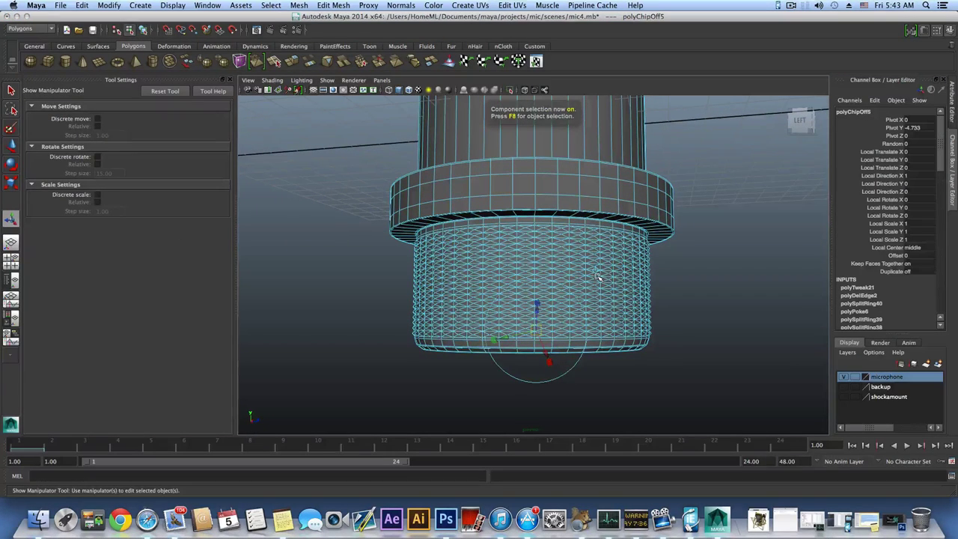
pyautogui.press('F8')
pyautogui.click(588, 270)
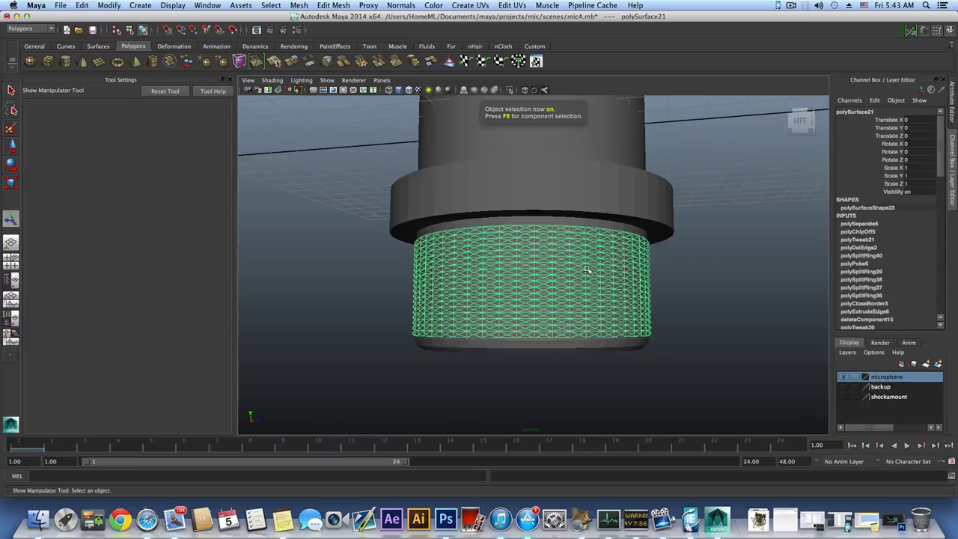
pyautogui.keyDown('alt'); pyautogui.moveTo(588, 269); pyautogui.dragTo(571, 280); pyautogui.keyUp('alt')
pyautogui.press('1')
# Step: Inspect the separated grip and the rest of the cylinder by selecting each in turn and viewing the joint under the collar
pyautogui.keyDown('alt'); pyautogui.moveTo(571, 280); pyautogui.dragTo(558, 295, button='right'); pyautogui.keyUp('alt')
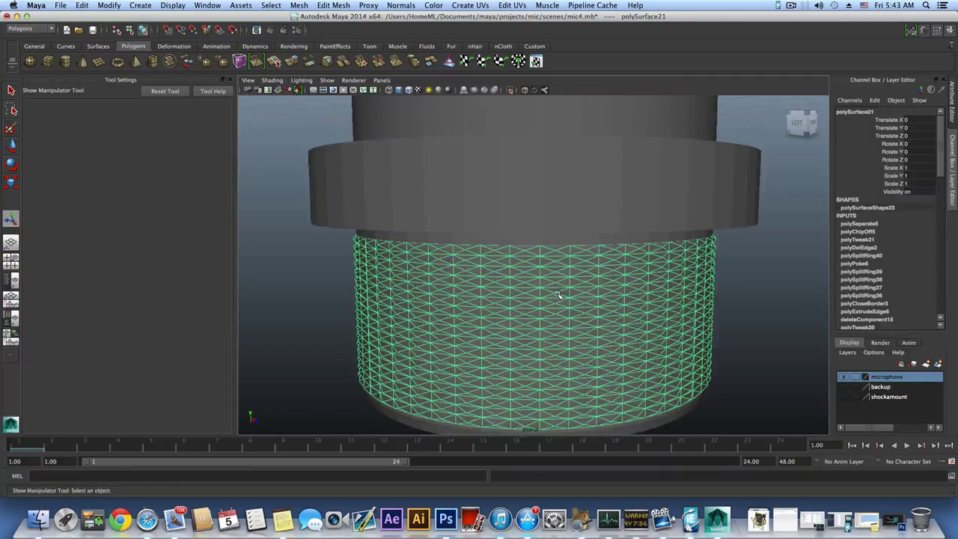
pyautogui.keyDown('alt'); pyautogui.moveTo(557, 294); pyautogui.dragTo(496, 188); pyautogui.keyUp('alt')
pyautogui.click(584, 189)
pyautogui.click(579, 294)
pyautogui.click(537, 238)
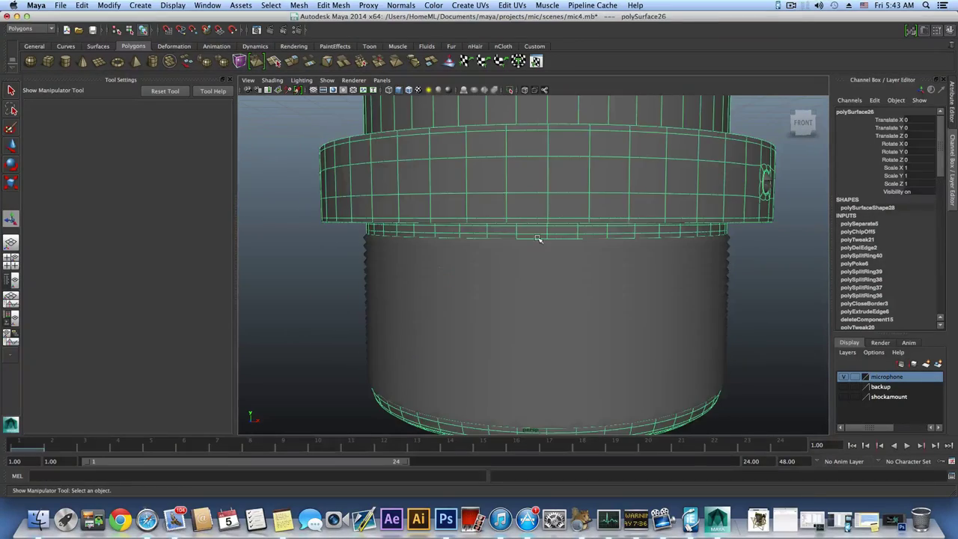
pyautogui.scroll(-6, 539, 239)
pyautogui.click(544, 270)
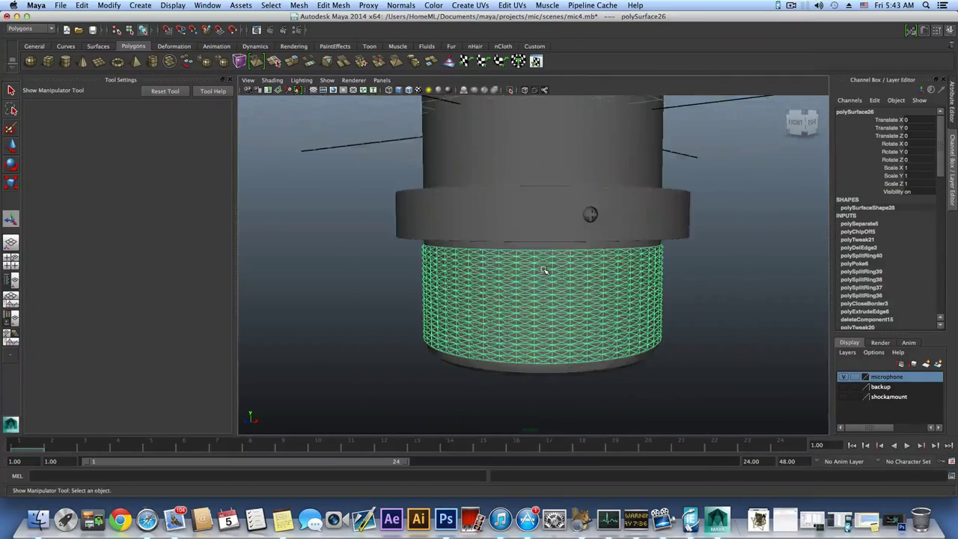
pyautogui.keyDown('alt'); pyautogui.moveTo(544, 270); pyautogui.dragTo(488, 327); pyautogui.keyUp('alt')
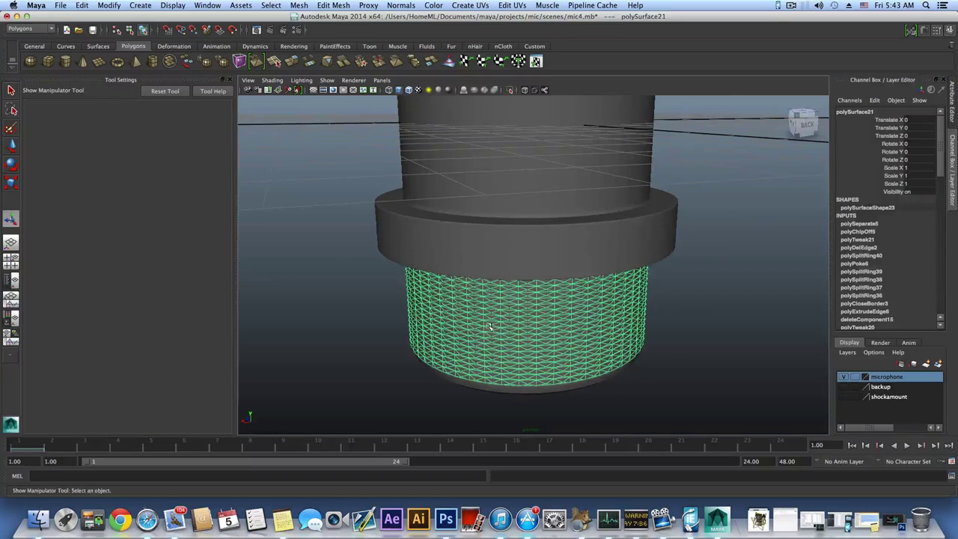
pyautogui.click(699, 321)
pyautogui.keyDown('alt'); pyautogui.moveTo(698, 321); pyautogui.dragTo(621, 320); pyautogui.keyUp('alt')
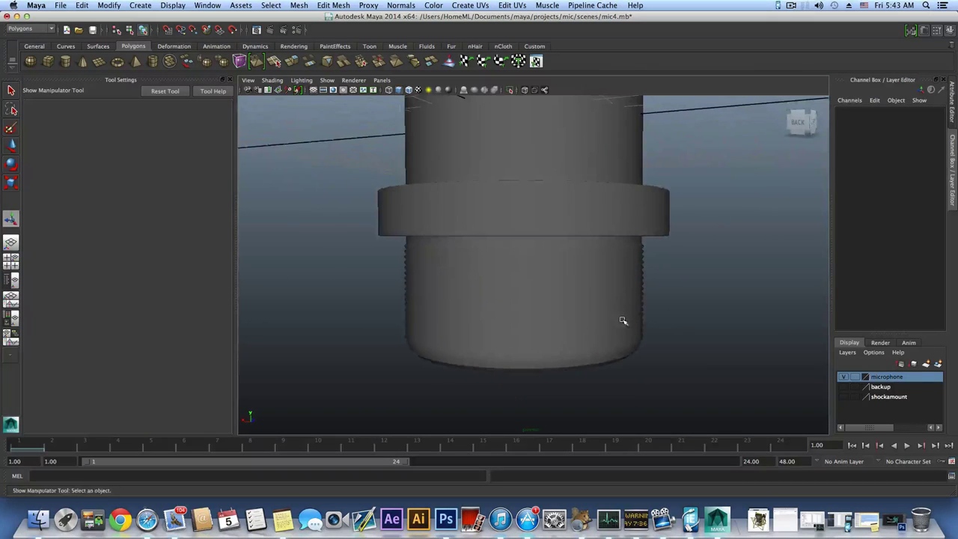
pyautogui.keyDown('alt'); pyautogui.moveTo(622, 320); pyautogui.dragTo(635, 327, button='middle'); pyautogui.keyUp('alt')
pyautogui.keyDown('alt'); pyautogui.moveTo(677, 336); pyautogui.dragTo(782, 342, button='right'); pyautogui.keyUp('alt')
pyautogui.keyDown('alt'); pyautogui.moveTo(757, 337); pyautogui.dragTo(759, 337); pyautogui.keyUp('alt')
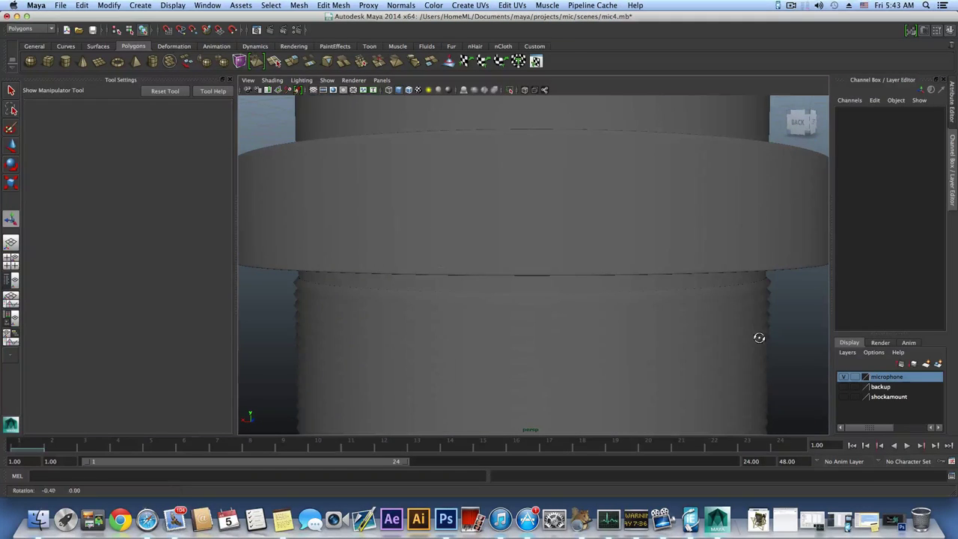
pyautogui.click(743, 342)
pyautogui.scroll(-6, 744, 342)
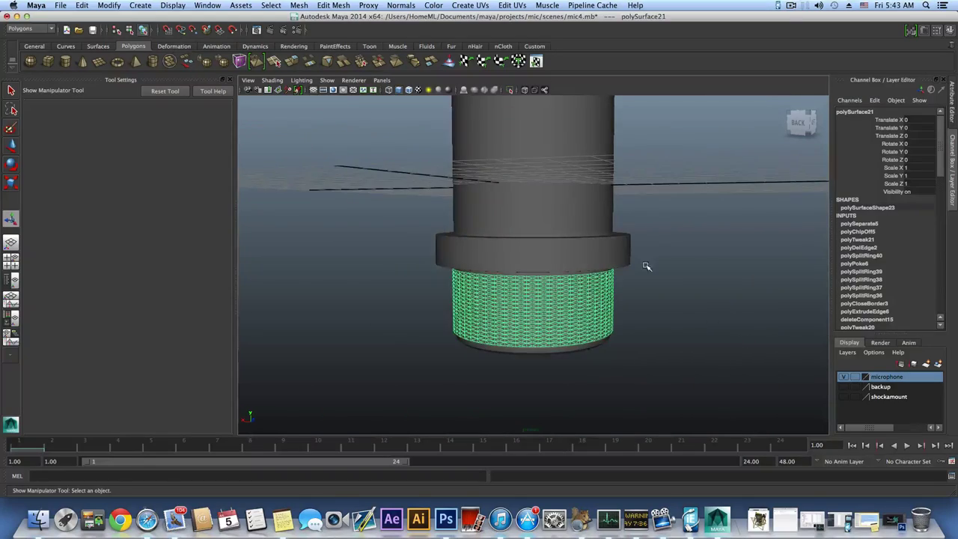
pyautogui.keyDown('alt'); pyautogui.moveTo(646, 266); pyautogui.dragTo(551, 306); pyautogui.keyUp('alt')
pyautogui.keyDown('alt'); pyautogui.moveTo(552, 305); pyautogui.dragTo(567, 267, button='middle'); pyautogui.keyUp('alt')
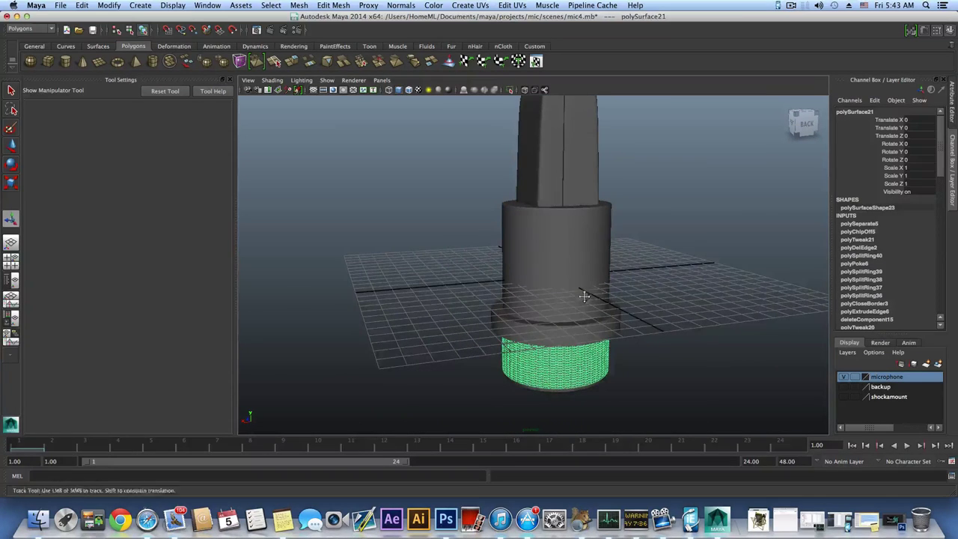
# Step: Select both outer shells of the microphone head and list the mental ray materials for a new material assignment
pyautogui.keyDown('alt'); pyautogui.moveTo(516, 289); pyautogui.dragTo(555, 252); pyautogui.keyUp('alt')
pyautogui.scroll(-4, 500, 282)
pyautogui.click(541, 217)
pyautogui.click(544, 220)
pyautogui.moveTo(528, 238); pyautogui.dragTo(539, 422, button='right')
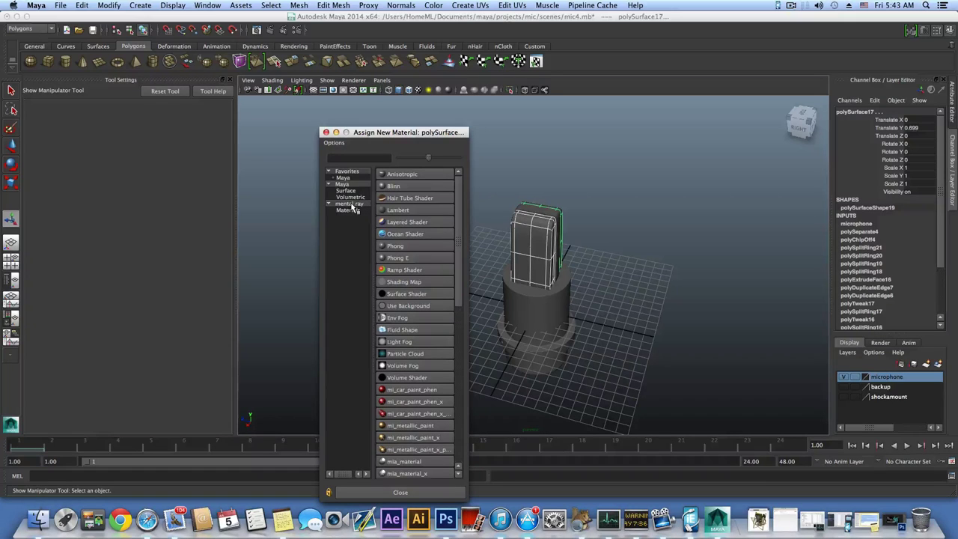
pyautogui.click(351, 205)
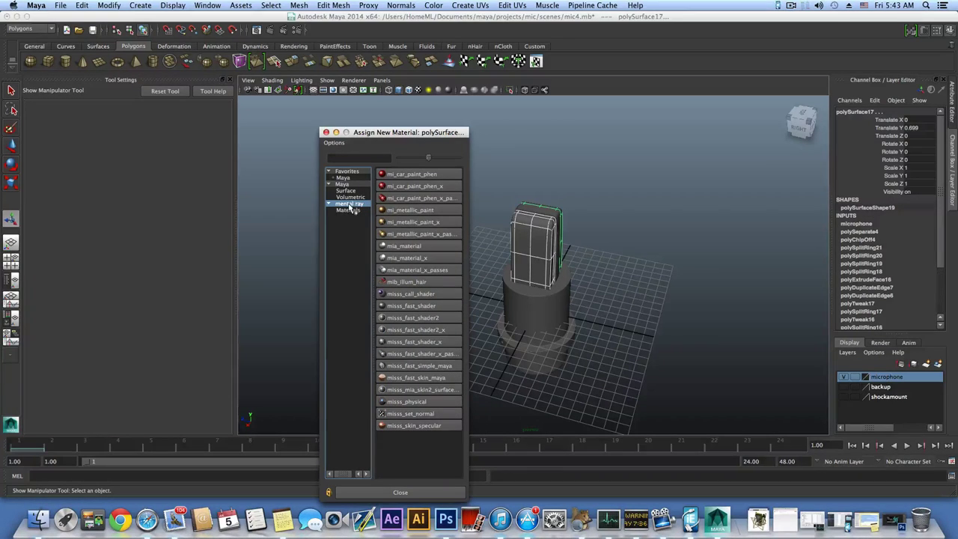
# Step: Check in the Plug-in Manager whether the mental ray plug-in Mayatomr.bundle is loaded
pyautogui.click(209, 5)
pyautogui.moveTo(252, 63)
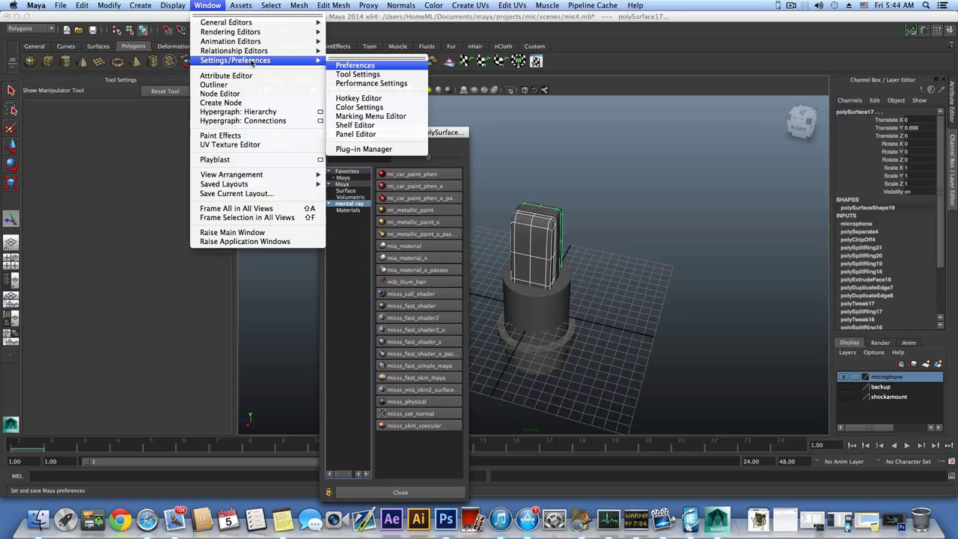
pyautogui.click(361, 149)
pyautogui.scroll(-5, 447, 312)
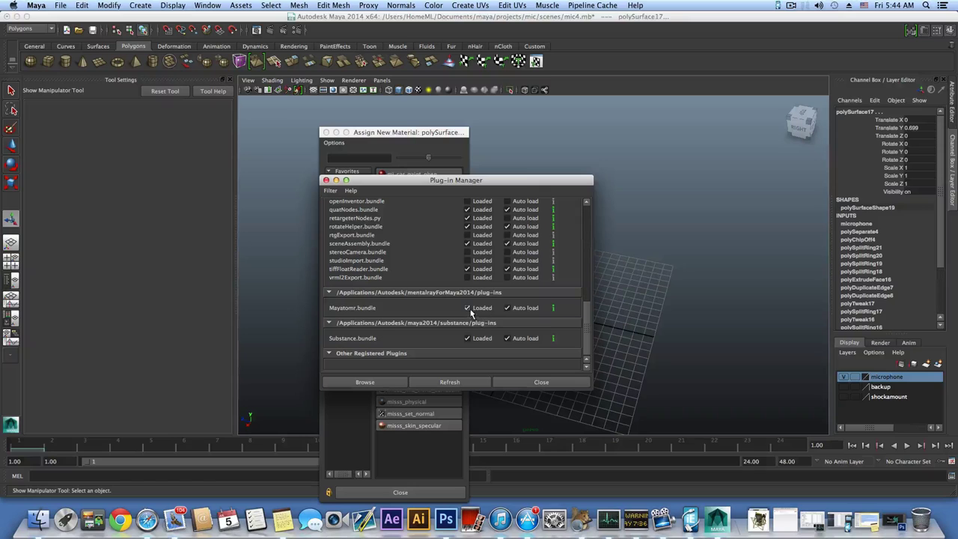
pyautogui.click(529, 382)
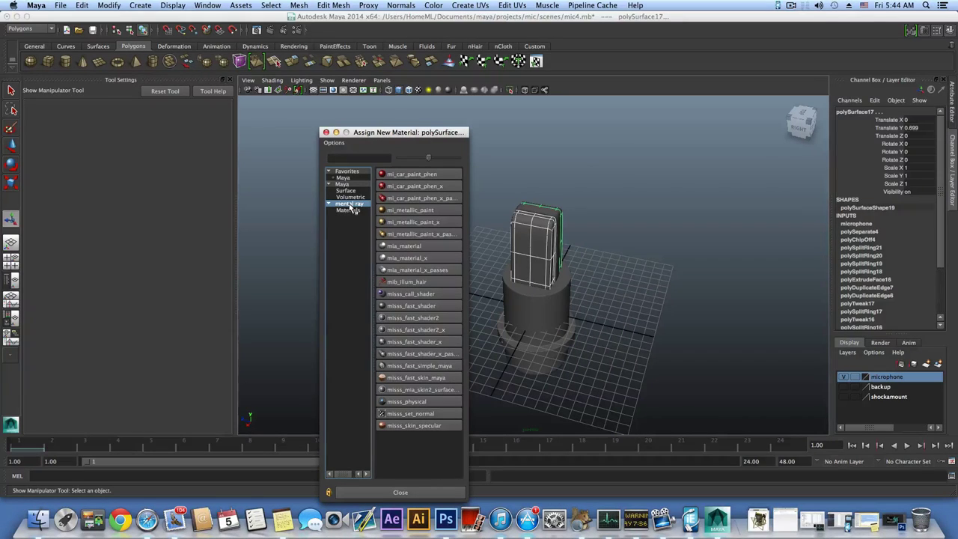
# Step: Assign a new mia_material_x material to the head's two outer shells and look for its attributes among the shell's nodes
pyautogui.click(408, 260)
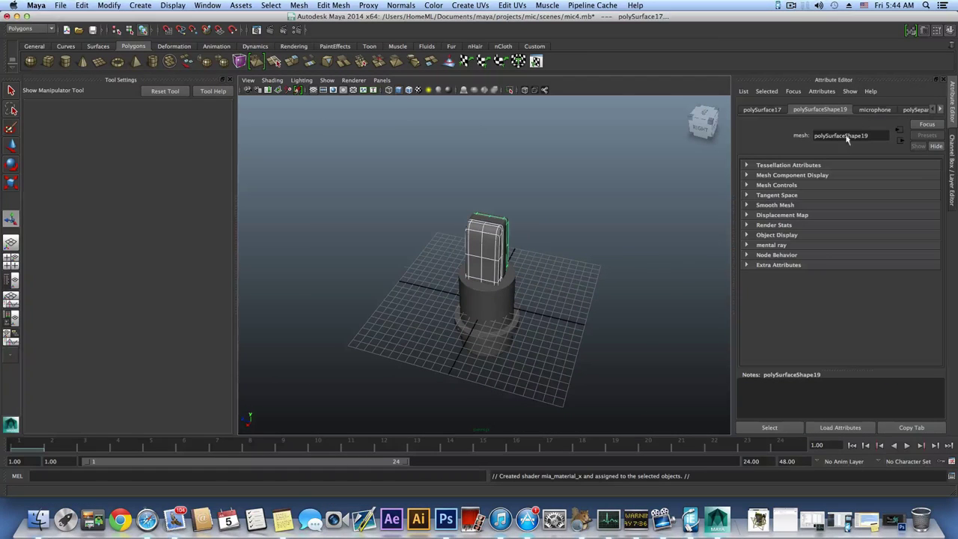
pyautogui.click(940, 110)
pyautogui.click(941, 109)
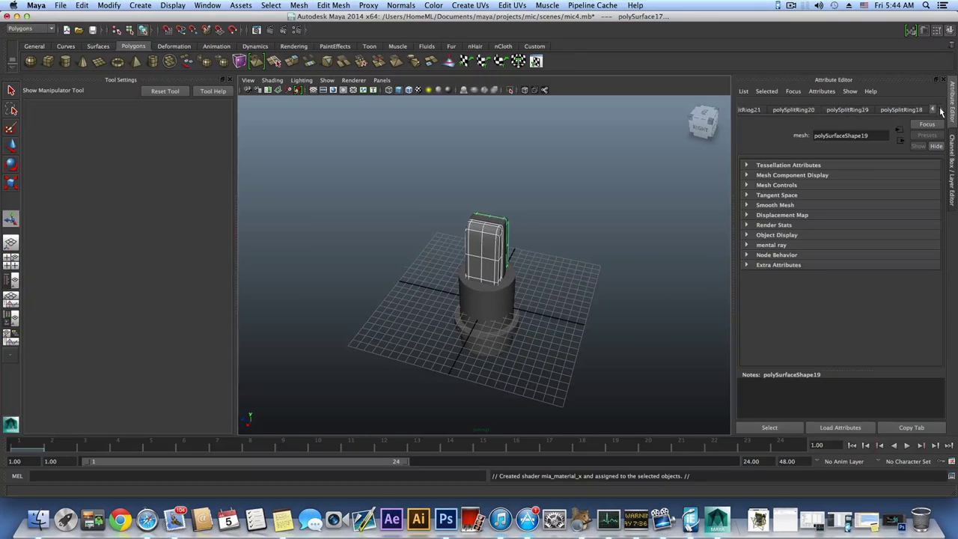
pyautogui.click(941, 110)
pyautogui.click(940, 110)
pyautogui.click(941, 110)
pyautogui.click(941, 110)
pyautogui.click(940, 110)
pyautogui.click(941, 110)
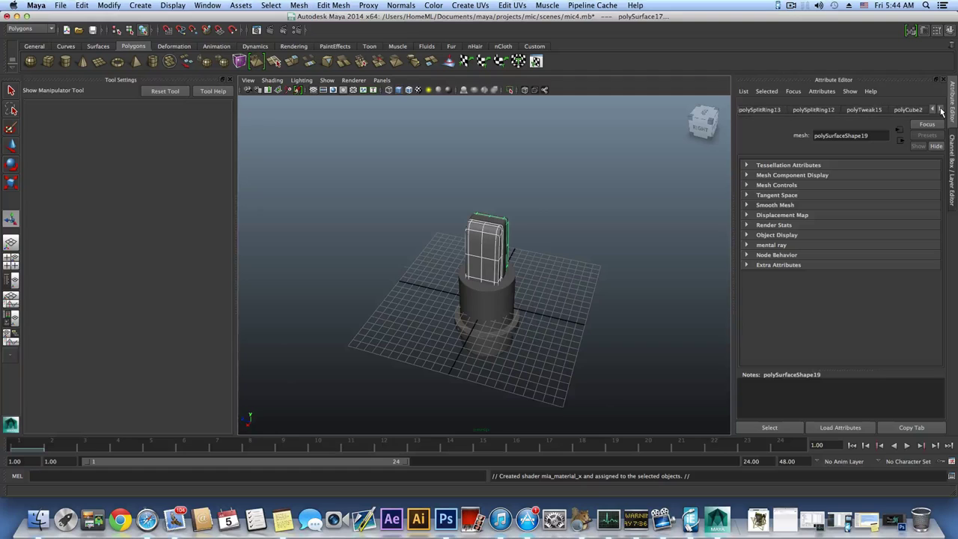
# Step: Delete the construction history of the two head shells and show the attributes of mia_material_x1
pyautogui.click(81, 6)
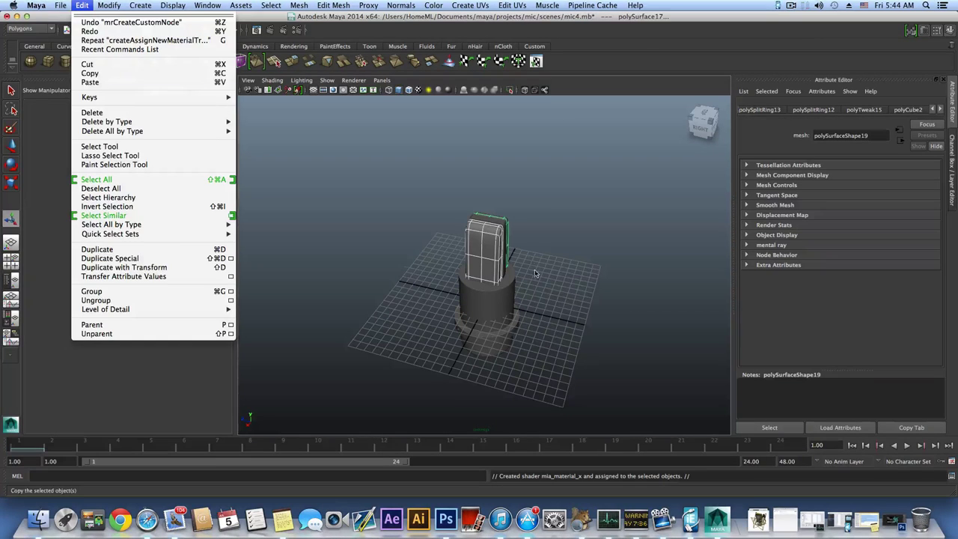
pyautogui.moveTo(140, 133)
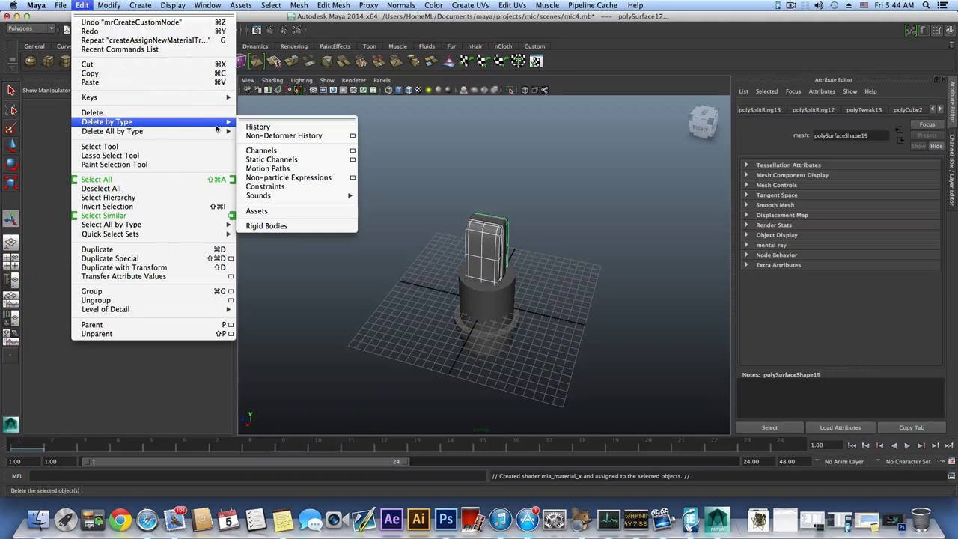
pyautogui.click(253, 126)
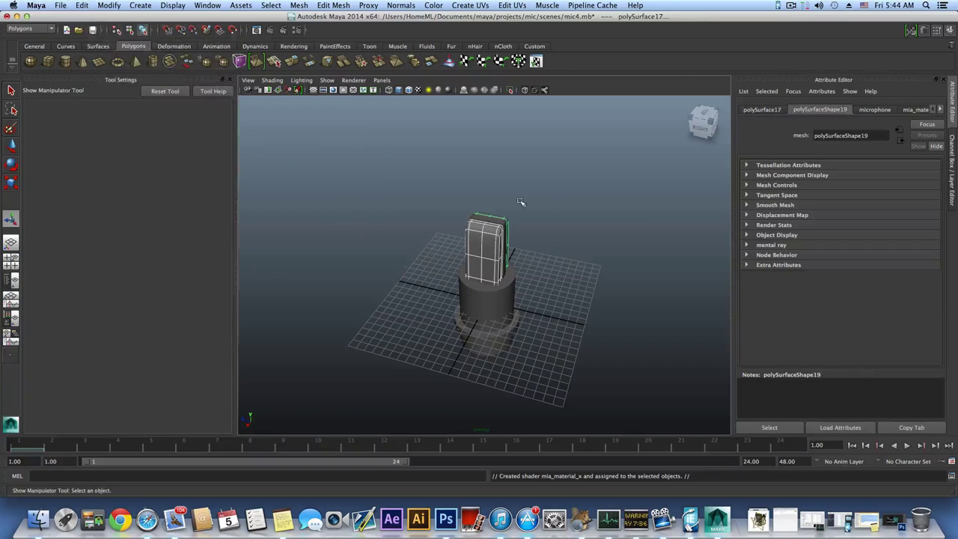
pyautogui.click(941, 109)
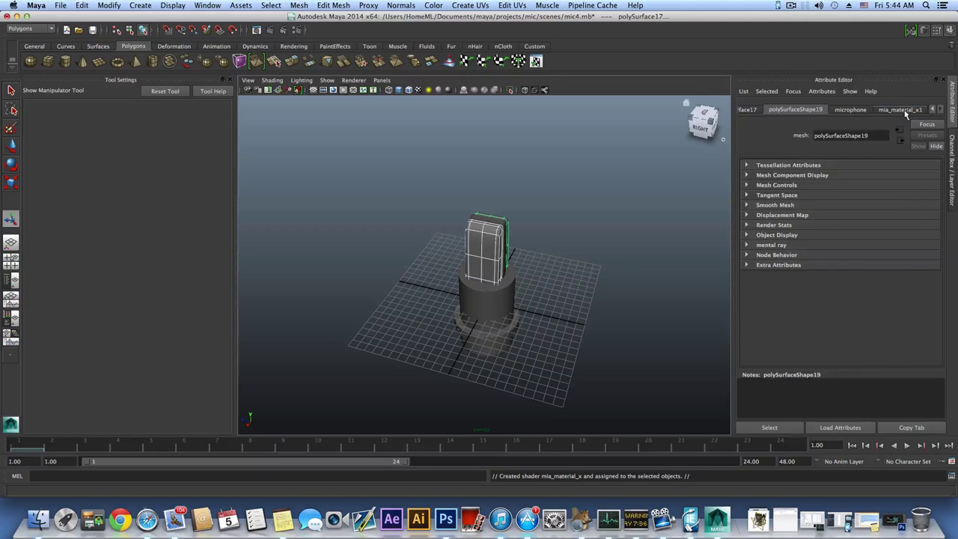
pyautogui.click(904, 110)
# Step: Connect a File texture to the diffuse color of mia_material_x1
pyautogui.keyDown('alt'); pyautogui.moveTo(549, 277); pyautogui.dragTo(615, 253, button='right'); pyautogui.keyUp('alt')
pyautogui.keyDown('alt'); pyautogui.moveTo(615, 253); pyautogui.dragTo(568, 262); pyautogui.keyUp('alt')
pyautogui.keyDown('alt'); pyautogui.moveTo(569, 262); pyautogui.dragTo(575, 304, button='middle'); pyautogui.keyUp('alt')
pyautogui.keyDown('alt'); pyautogui.moveTo(576, 304); pyautogui.dragTo(541, 292); pyautogui.keyUp('alt')
pyautogui.keyDown('alt'); pyautogui.moveTo(540, 292); pyautogui.dragTo(683, 291, button='right'); pyautogui.keyUp('alt')
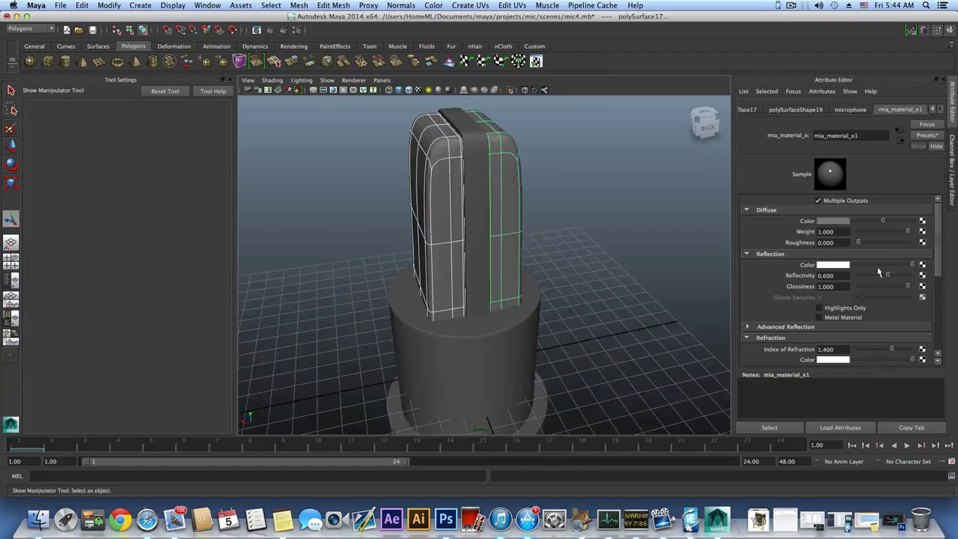
pyautogui.click(922, 221)
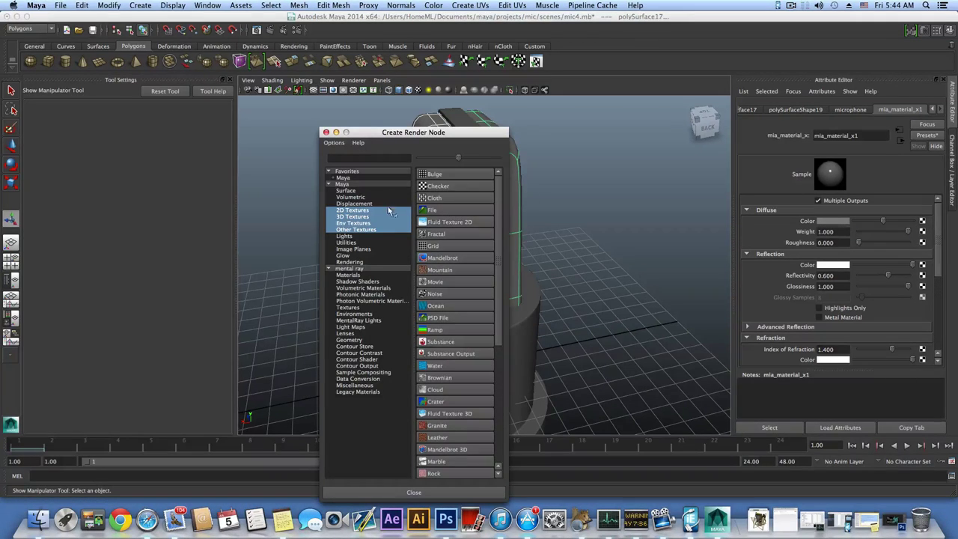
pyautogui.click(434, 210)
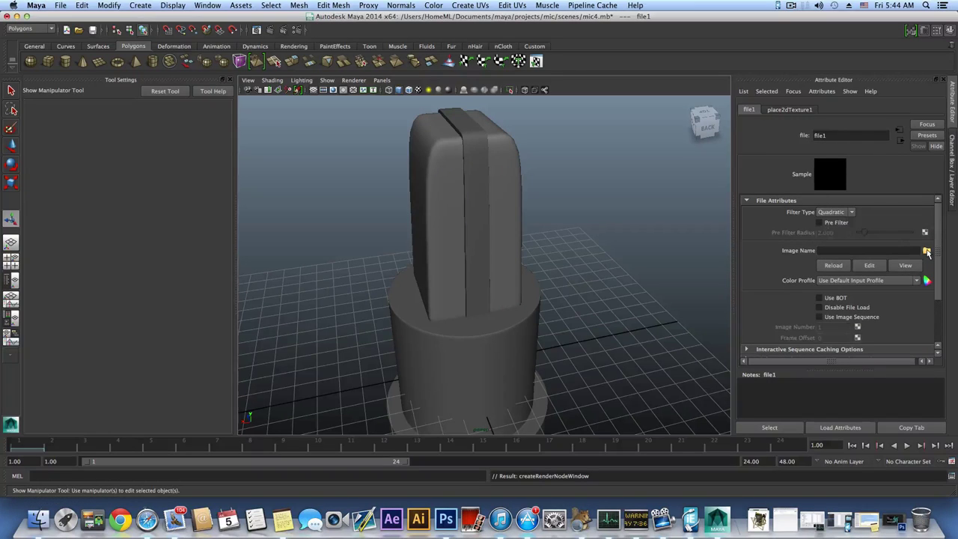
# Step: Load the woven metal image 222556.jpg from the Desktop into the file1 texture and display textures in the viewport
pyautogui.click(927, 252)
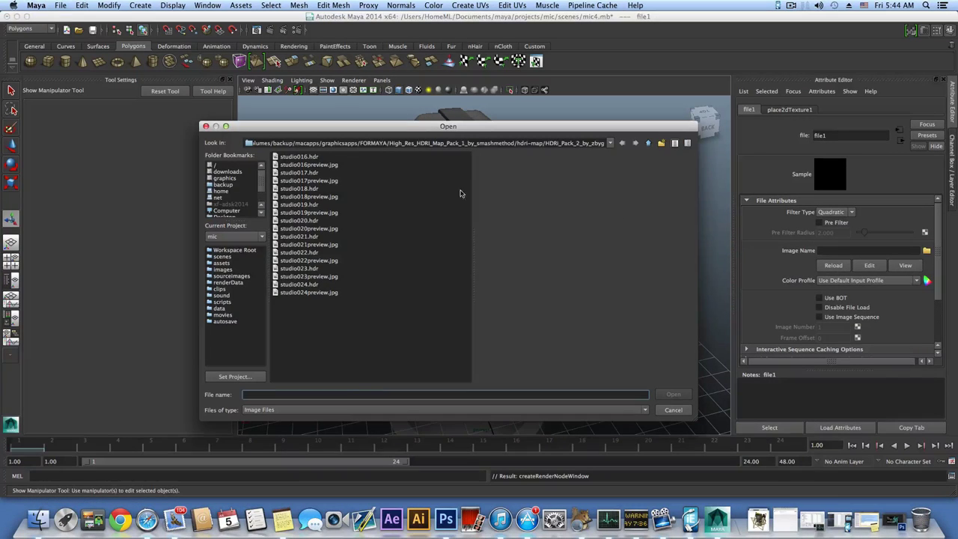
pyautogui.scroll(-1, 232, 189)
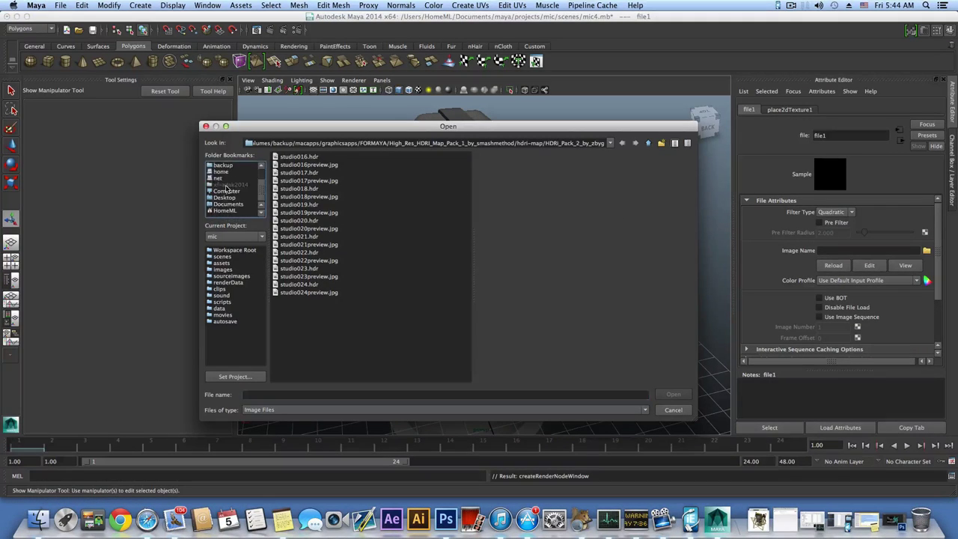
pyautogui.click(224, 197)
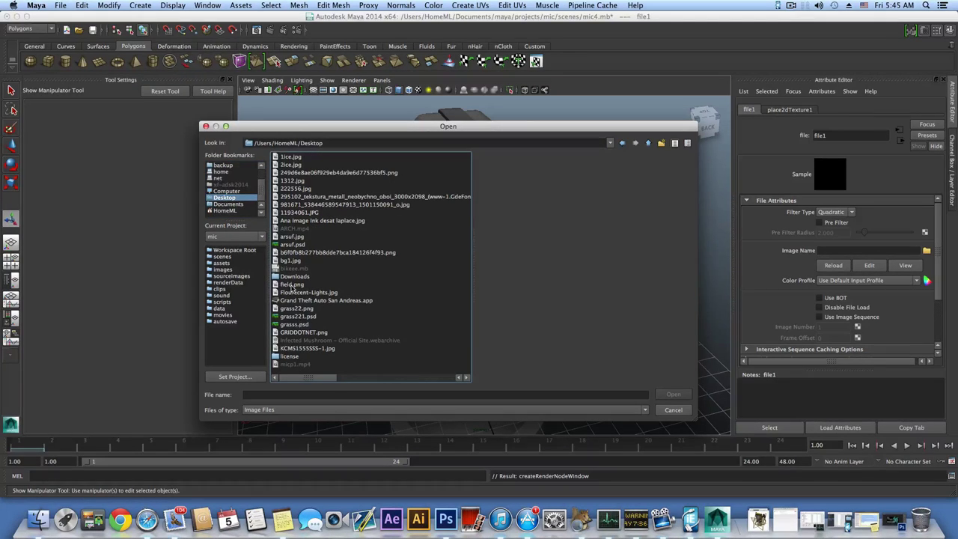
pyautogui.click(309, 253)
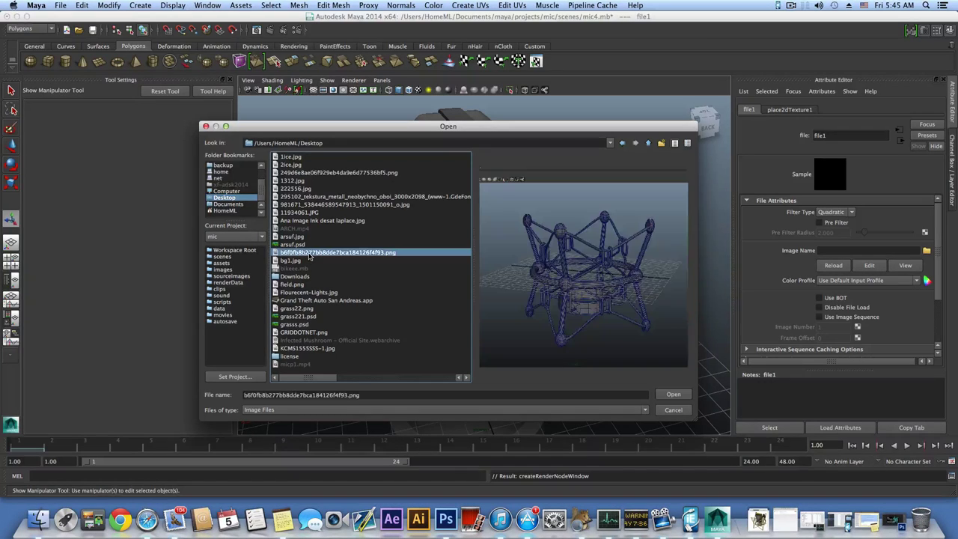
pyautogui.click(291, 260)
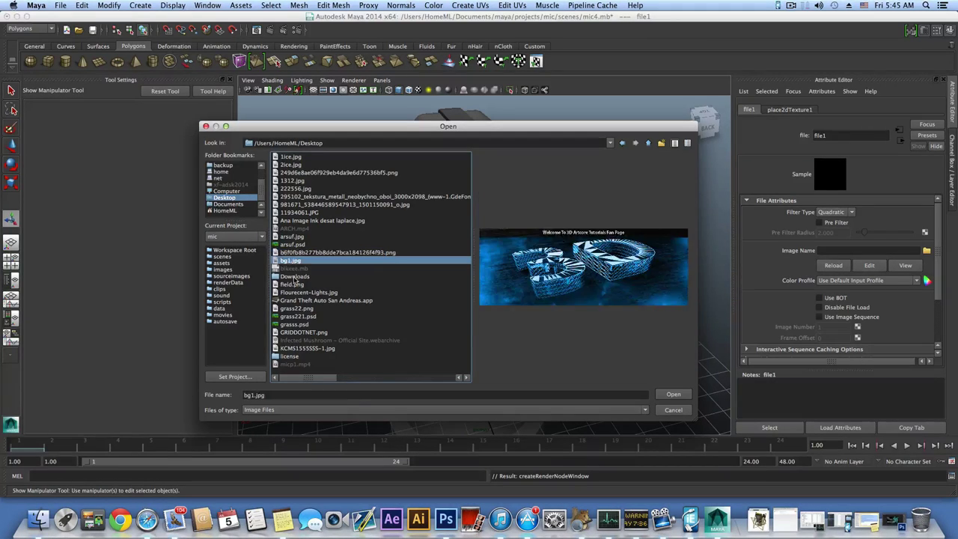
pyautogui.click(293, 284)
pyautogui.click(295, 277)
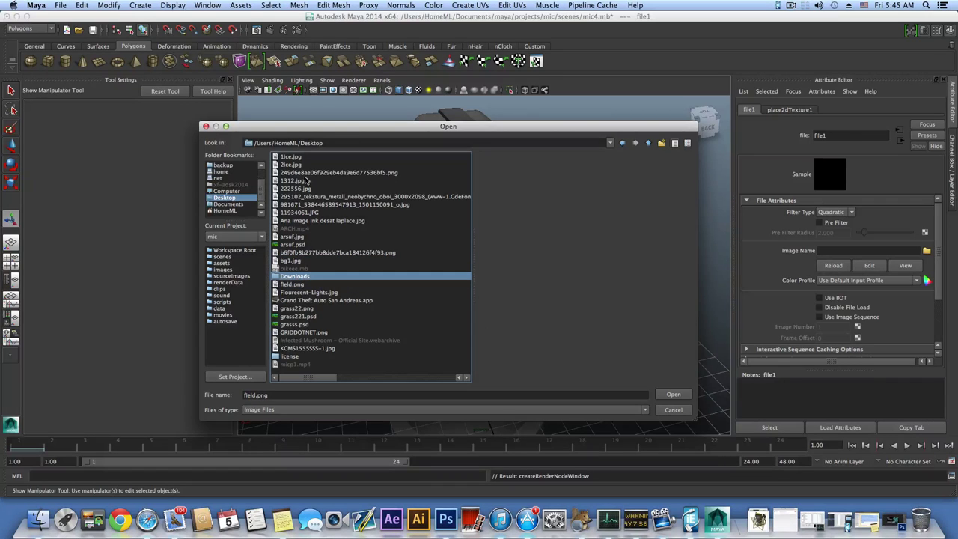
pyautogui.click(289, 157)
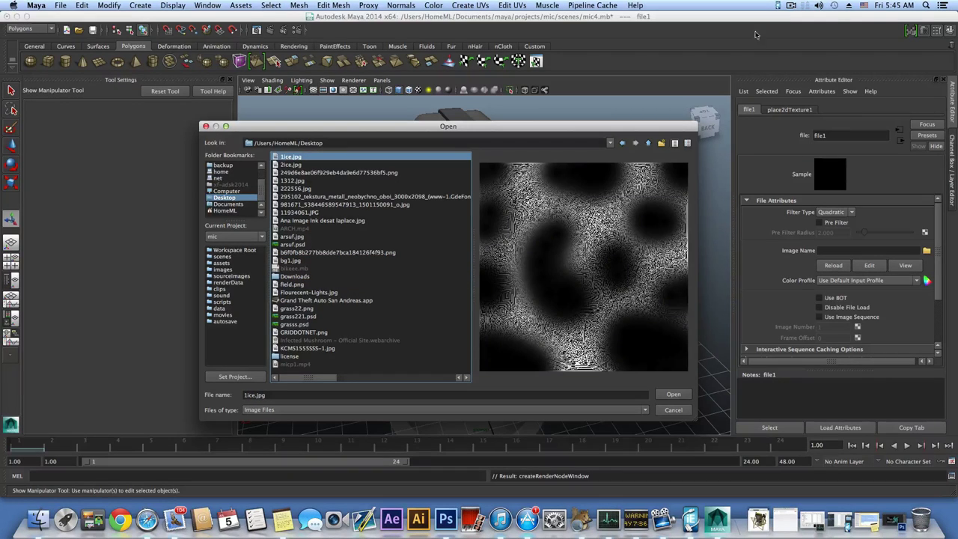
pyautogui.click(791, 5)
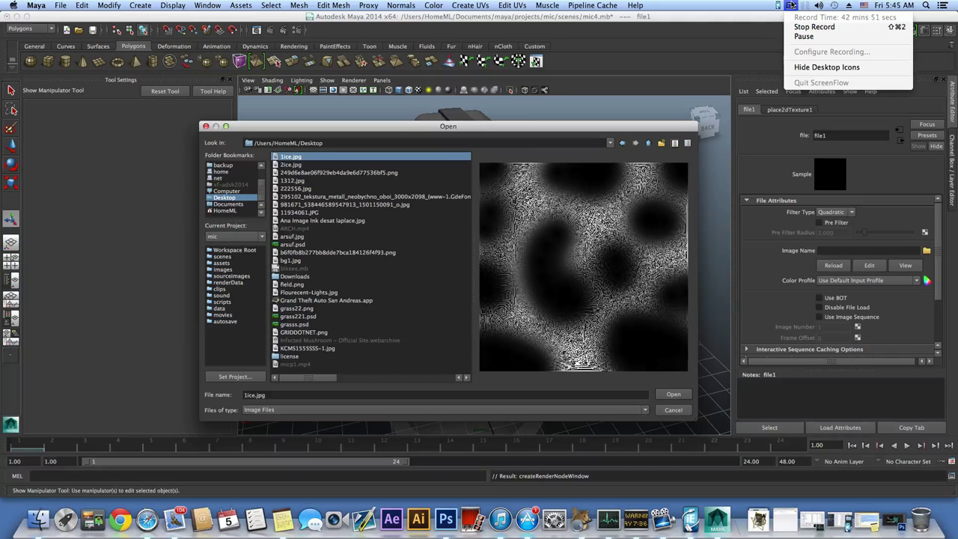
pyautogui.click(803, 36)
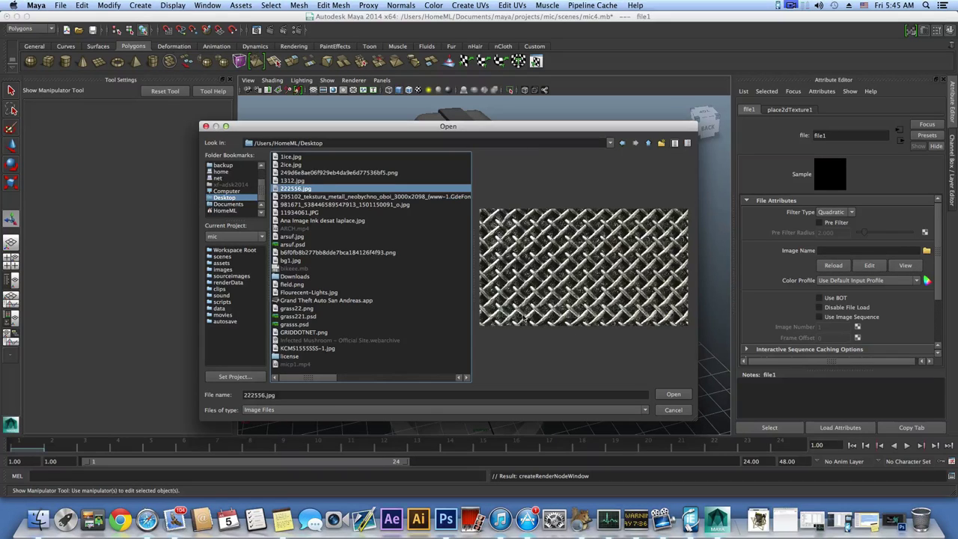
pyautogui.click(673, 394)
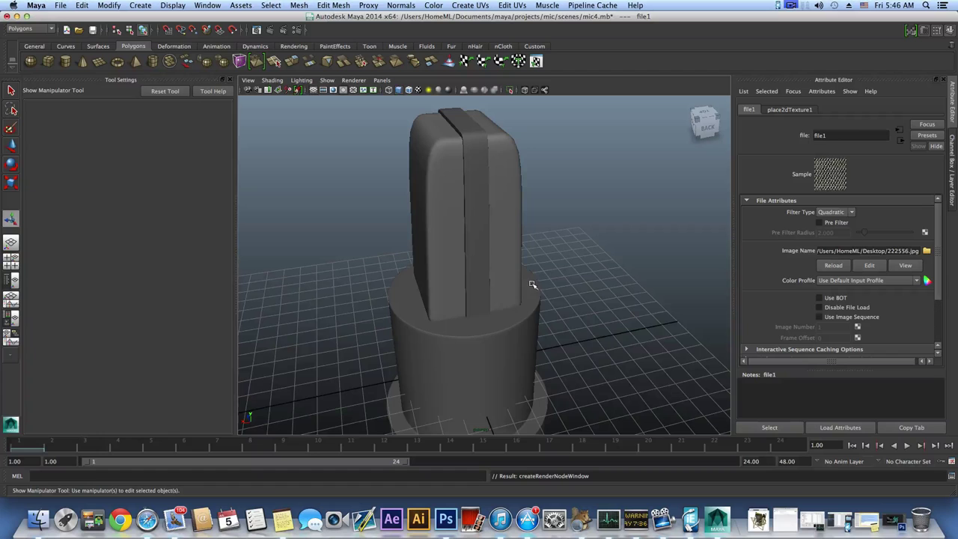
pyautogui.press('6')
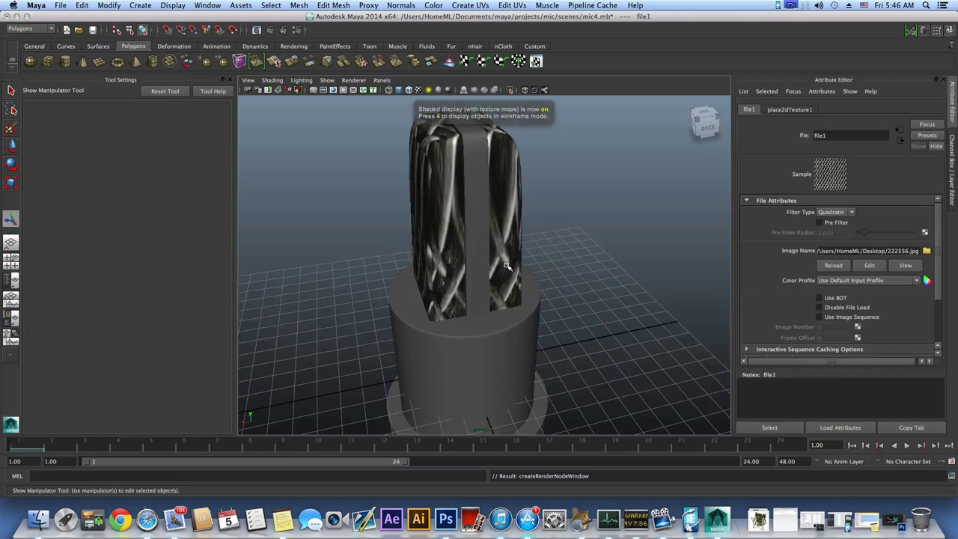
pyautogui.moveTo(513, 267)
pyautogui.keyDown('alt'); pyautogui.mouseDown()
pyautogui.moveTo(567, 285)
pyautogui.moveTo(537, 320)
pyautogui.moveTo(486, 298)
pyautogui.moveTo(534, 295)
pyautogui.moveTo(493, 305)
pyautogui.moveTo(484, 262)
pyautogui.mouseUp(); pyautogui.keyUp('alt')
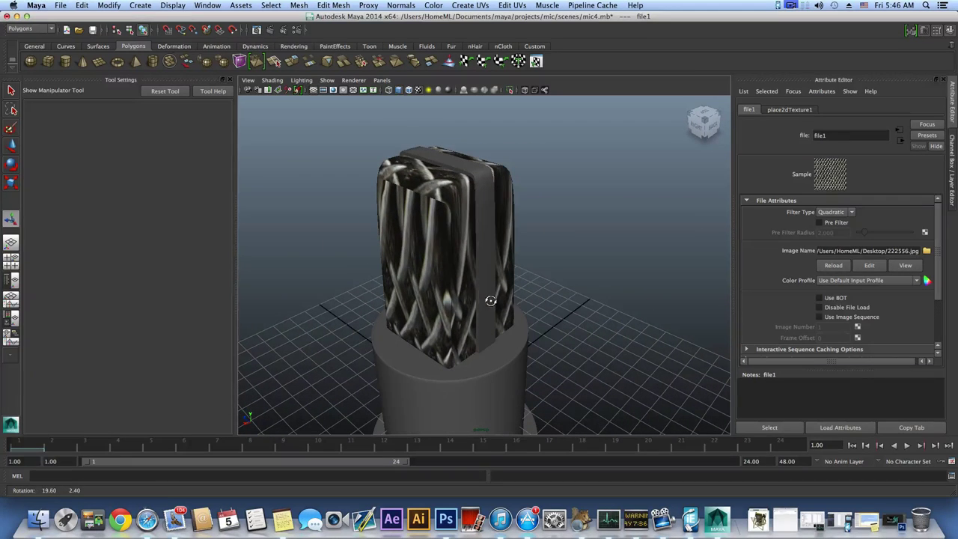
# Step: Create automatically mapped UVs on the two outer head shells and return to object selection
pyautogui.click(434, 246)
pyautogui.keyDown('shift'); pyautogui.click(504, 208); pyautogui.keyUp('shift')
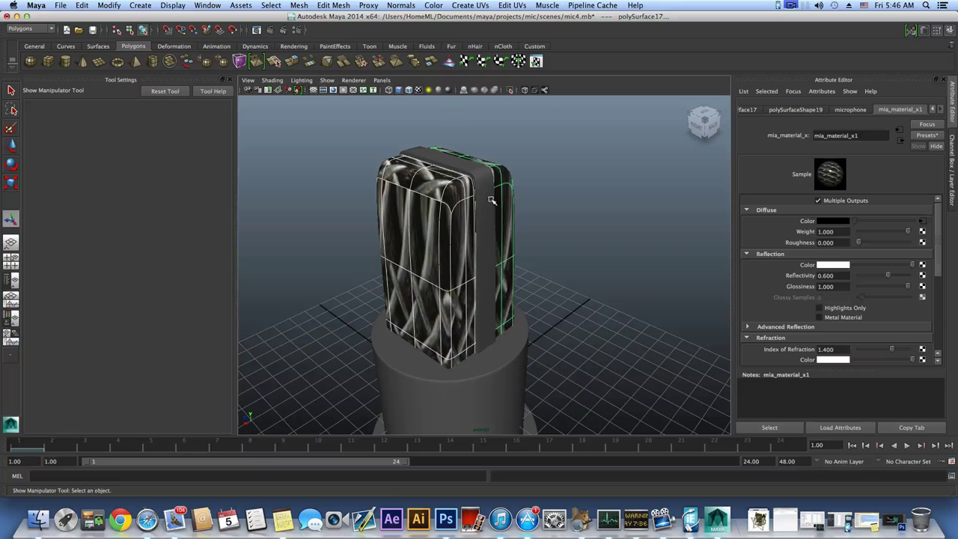
pyautogui.click(338, 6)
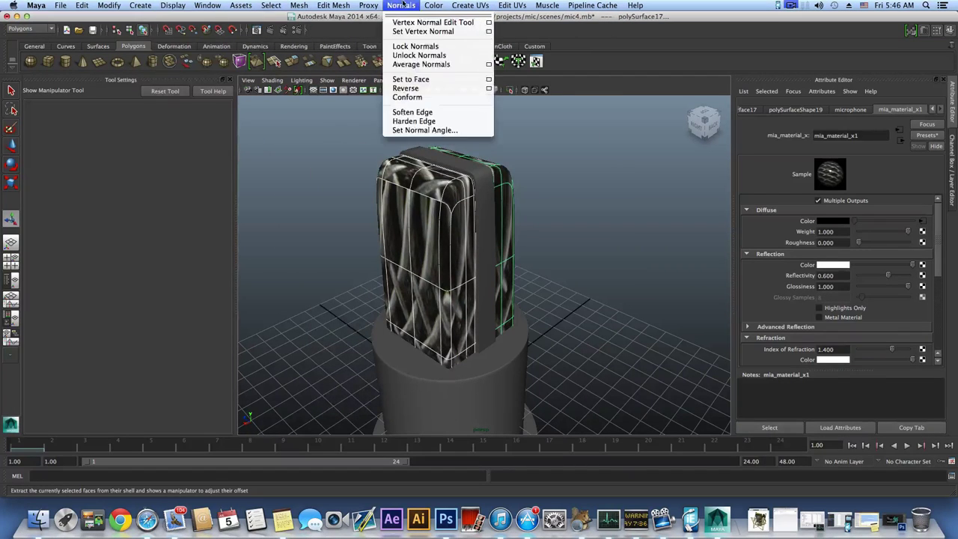
pyautogui.moveTo(470, 5)
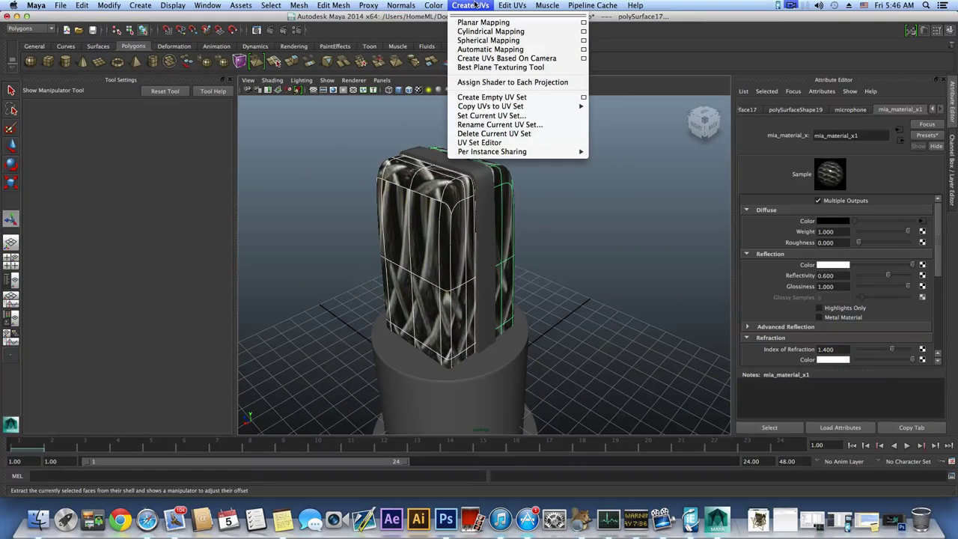
pyautogui.click(501, 51)
pyautogui.keyDown('alt'); pyautogui.moveTo(524, 217); pyautogui.dragTo(548, 196); pyautogui.keyUp('alt')
pyautogui.keyDown('alt'); pyautogui.moveTo(465, 214); pyautogui.dragTo(522, 232, button='right'); pyautogui.keyUp('alt')
pyautogui.keyDown('alt'); pyautogui.moveTo(521, 233); pyautogui.dragTo(491, 235); pyautogui.keyUp('alt')
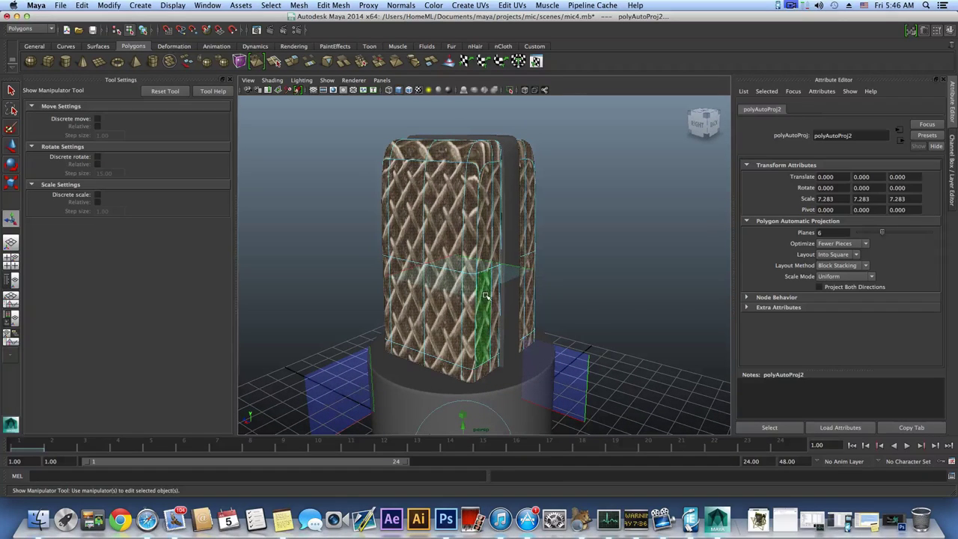
pyautogui.press('F8')
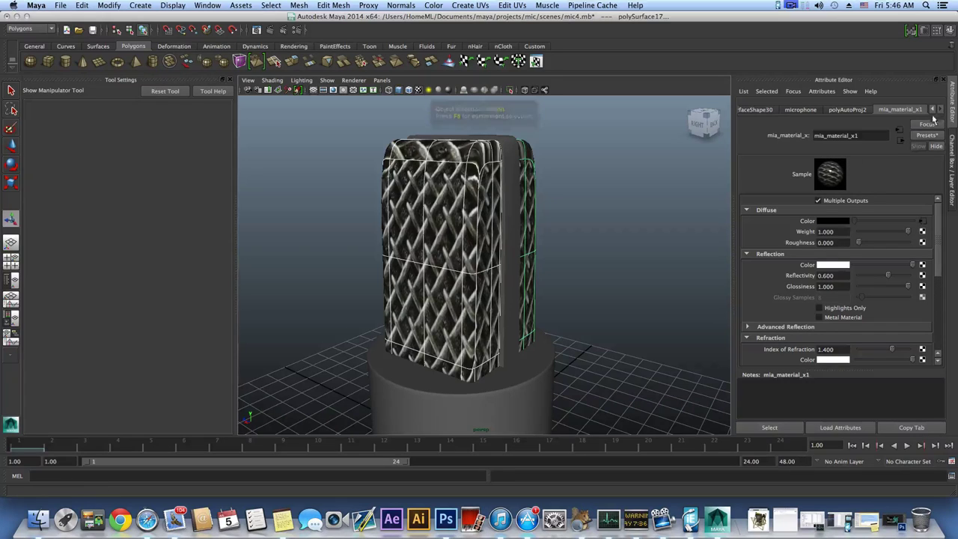
# Step: Set Repeat UV to 5 by 5 in the placement node of the mesh texture
pyautogui.click(859, 109)
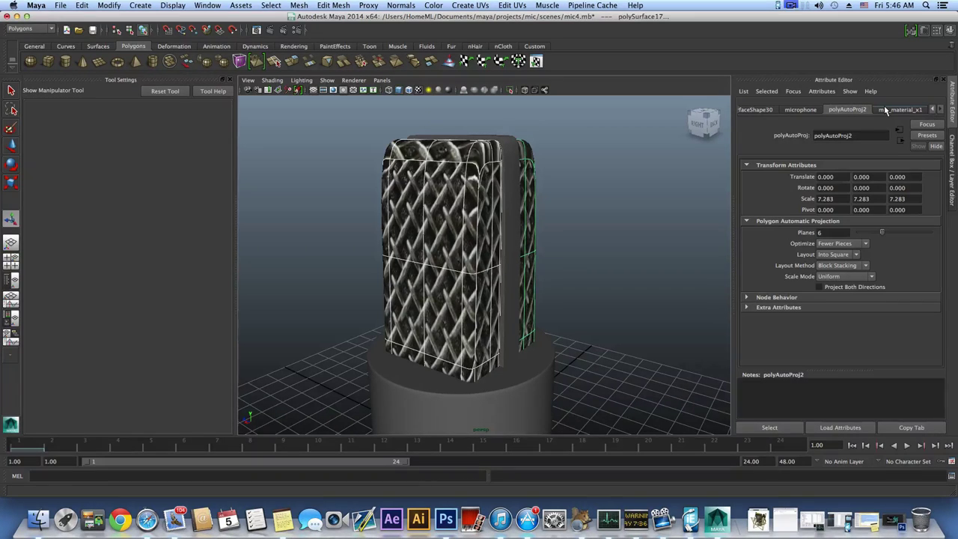
pyautogui.click(894, 109)
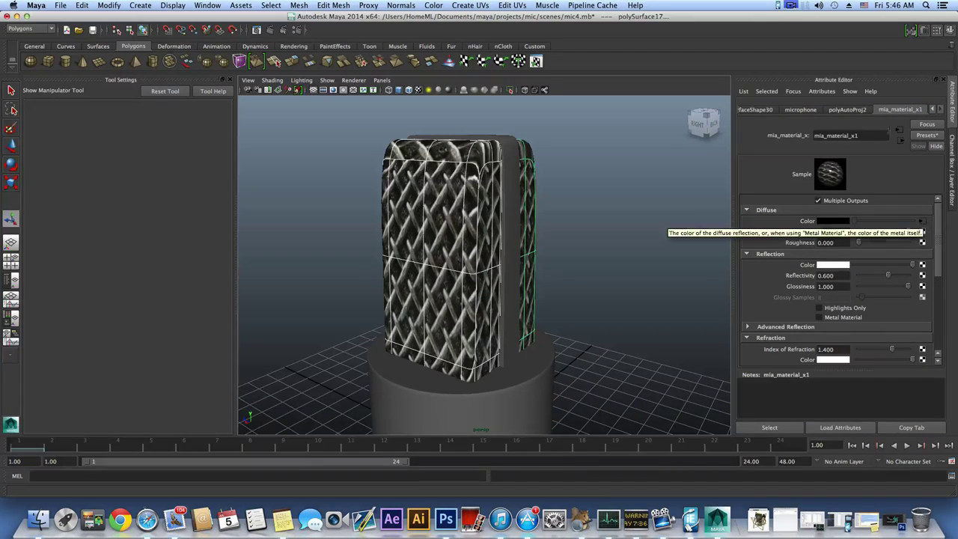
pyautogui.click(901, 132)
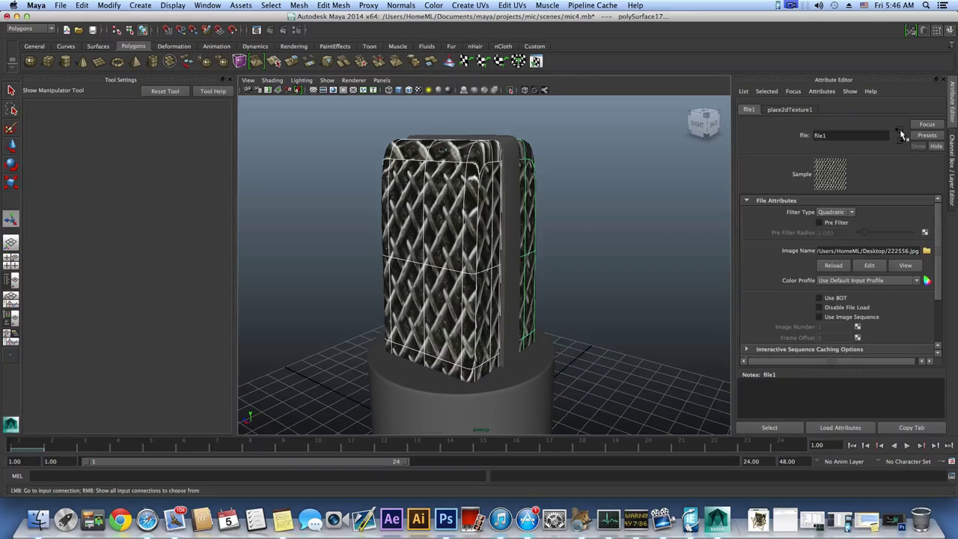
pyautogui.click(795, 111)
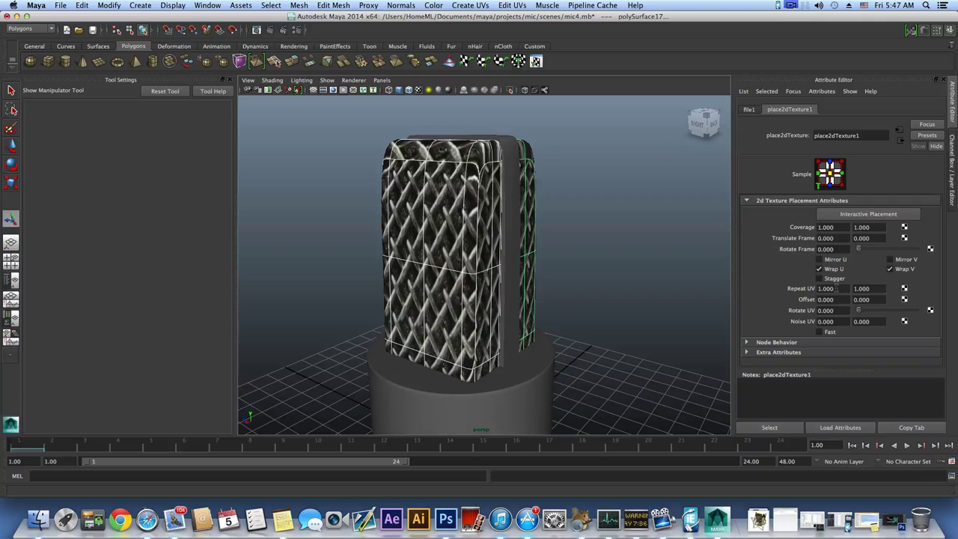
pyautogui.moveTo(837, 289); pyautogui.dragTo(817, 289)
pyautogui.write('5')
pyautogui.press('Tab')
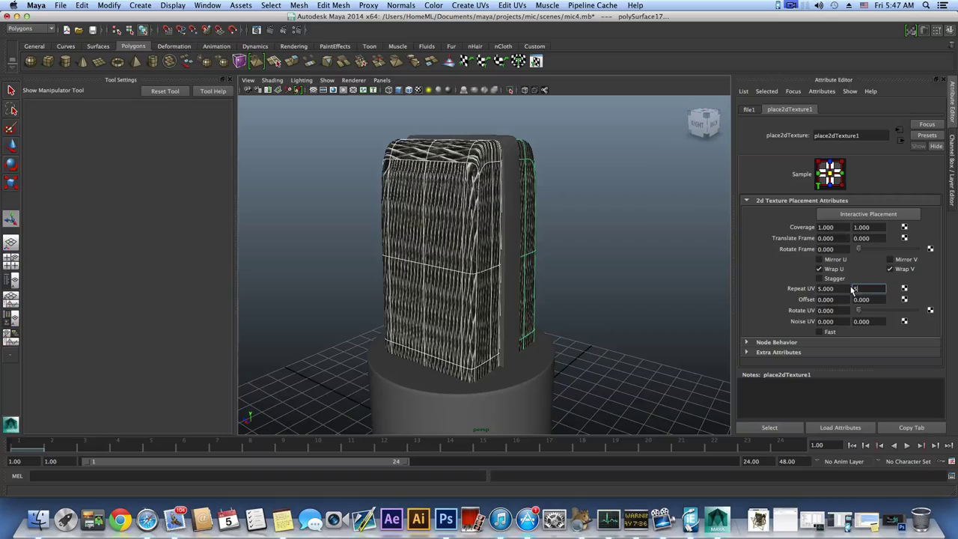
pyautogui.press('Return')
# Step: Try Coverage values of 2 and 5 and the Mirror U option on the texture placement, restoring Coverage to 1 by 1
pyautogui.keyDown('alt'); pyautogui.moveTo(521, 278); pyautogui.dragTo(549, 295); pyautogui.keyUp('alt')
pyautogui.keyDown('alt'); pyautogui.moveTo(549, 295); pyautogui.dragTo(593, 303, button='right'); pyautogui.keyUp('alt')
pyautogui.keyDown('alt'); pyautogui.moveTo(591, 303); pyautogui.dragTo(487, 169); pyautogui.keyUp('alt')
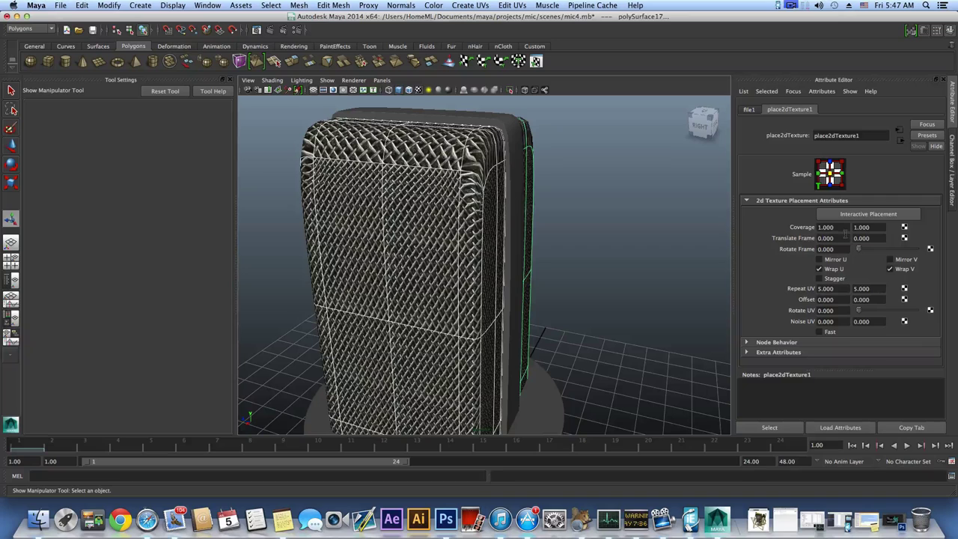
pyautogui.moveTo(839, 224); pyautogui.dragTo(800, 224)
pyautogui.write('2')
pyautogui.press('Return')
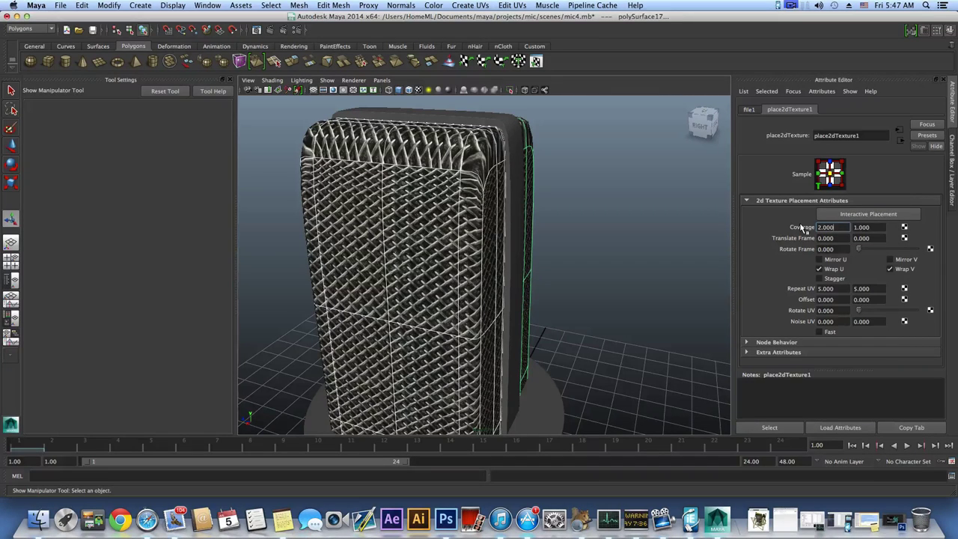
pyautogui.moveTo(871, 227); pyautogui.dragTo(808, 227)
pyautogui.write('5')
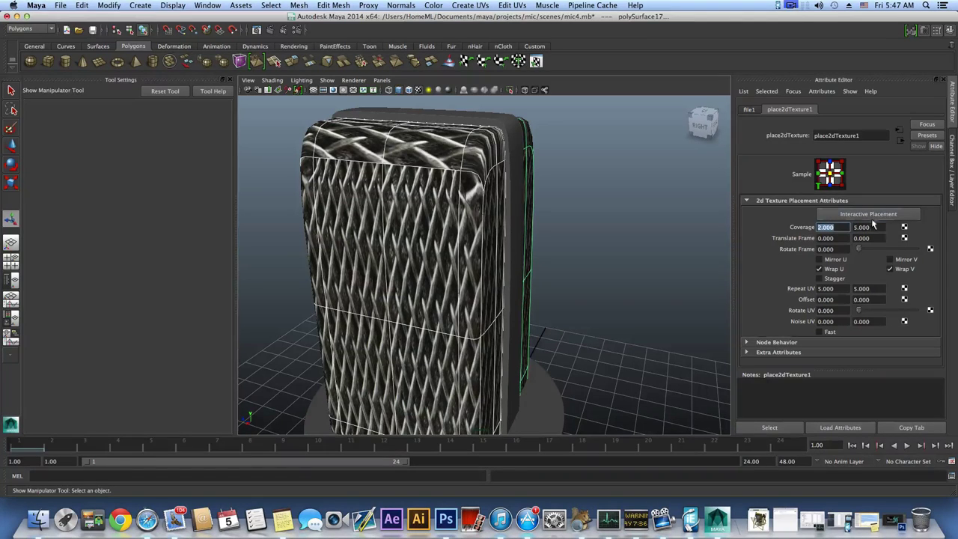
pyautogui.moveTo(872, 226); pyautogui.dragTo(812, 228)
pyautogui.write('1')
pyautogui.press('Return')
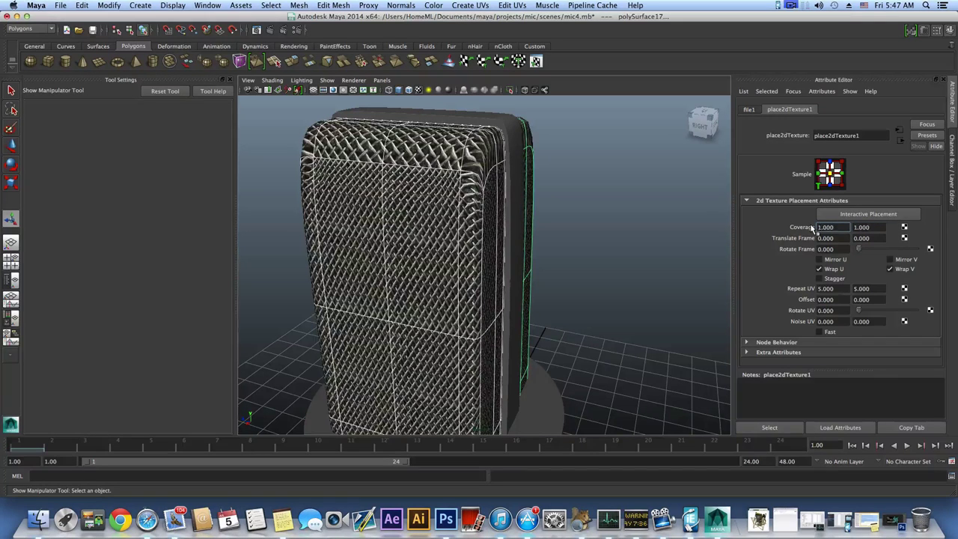
pyautogui.click(819, 259)
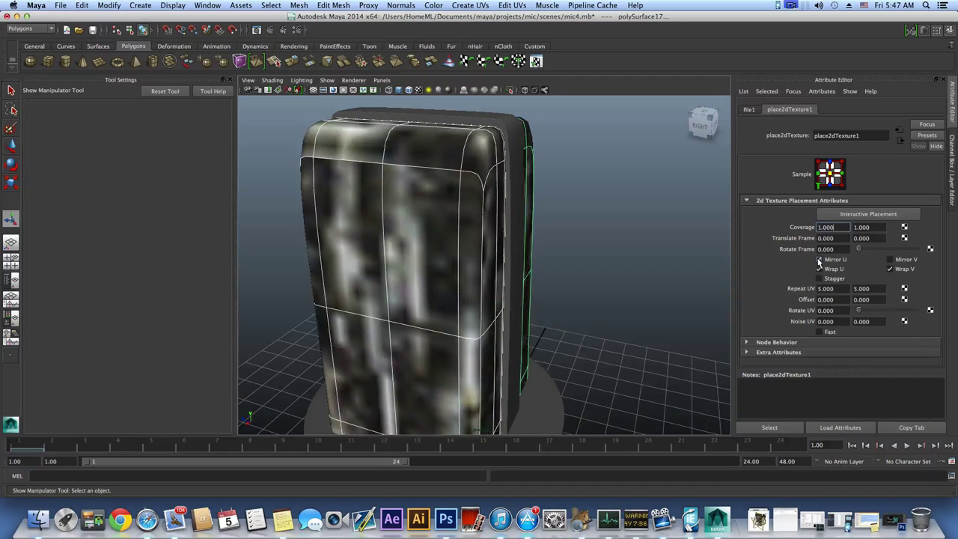
pyautogui.click(819, 268)
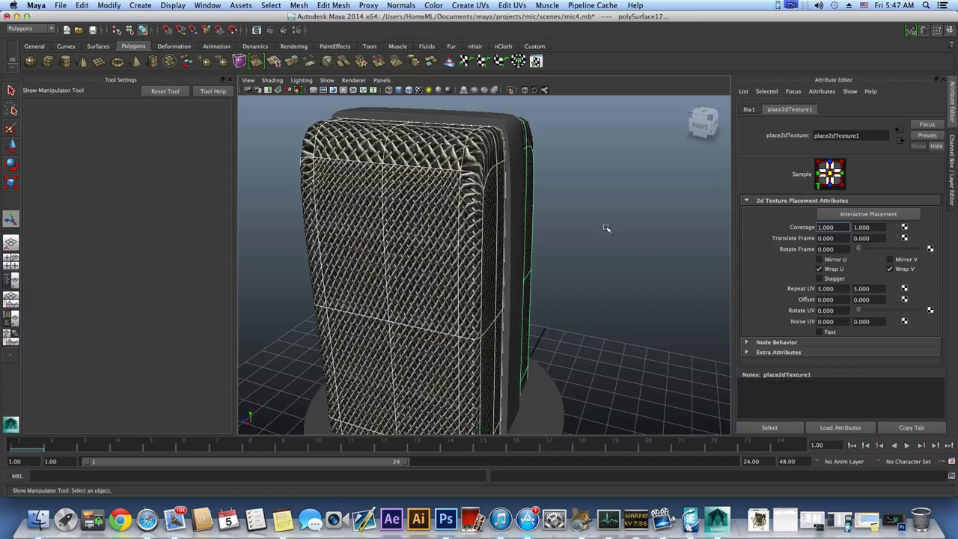
# Step: Apply Spherical Mapping to the two head shells and return to object selection
pyautogui.click(471, 5)
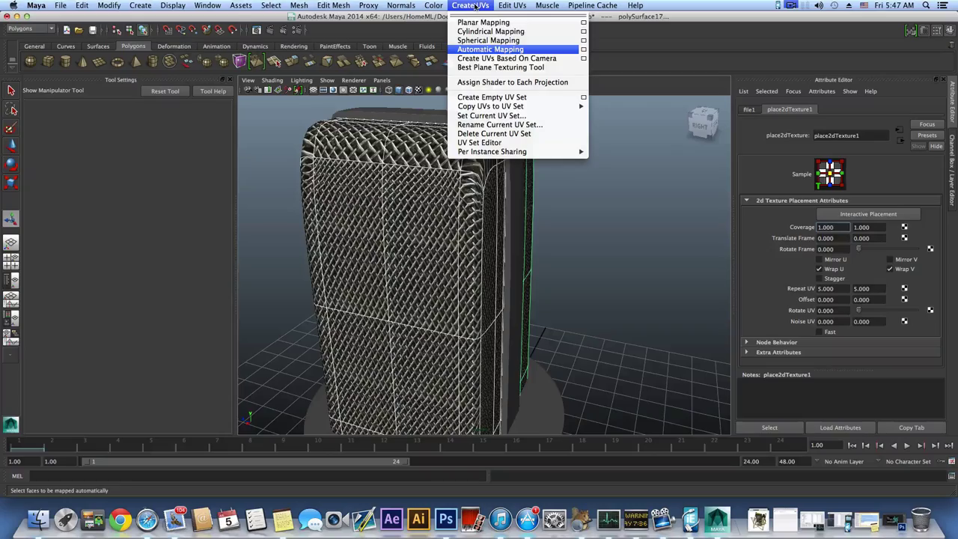
pyautogui.click(495, 41)
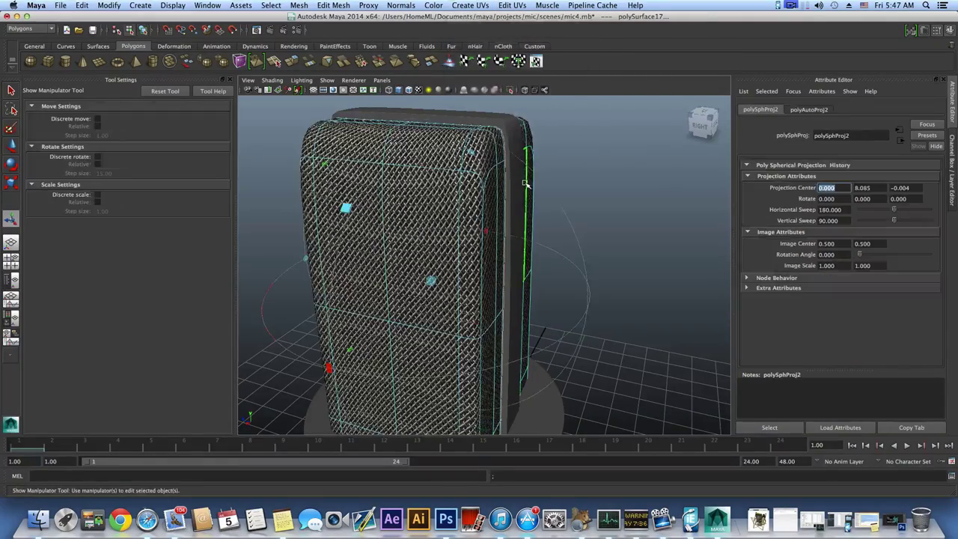
pyautogui.keyDown('alt'); pyautogui.moveTo(404, 196); pyautogui.dragTo(594, 180); pyautogui.keyUp('alt')
pyautogui.press('F8')
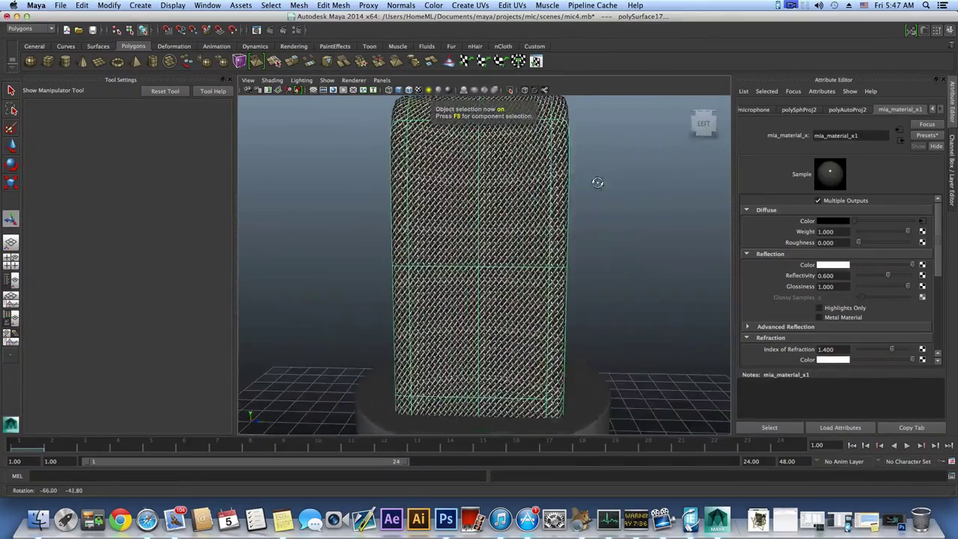
pyautogui.keyDown('alt'); pyautogui.moveTo(594, 180); pyautogui.dragTo(471, 200, button='right'); pyautogui.keyUp('alt')
pyautogui.keyDown('alt'); pyautogui.moveTo(471, 200); pyautogui.dragTo(434, 230); pyautogui.keyUp('alt')
# Step: Assign a new mental ray mia_material_x to the head's central strip and the microphone's body, collar and bottom parts
pyautogui.click(501, 173)
pyautogui.keyDown('alt'); pyautogui.moveTo(502, 173); pyautogui.dragTo(495, 204); pyautogui.keyUp('alt')
pyautogui.rightClick(494, 180)
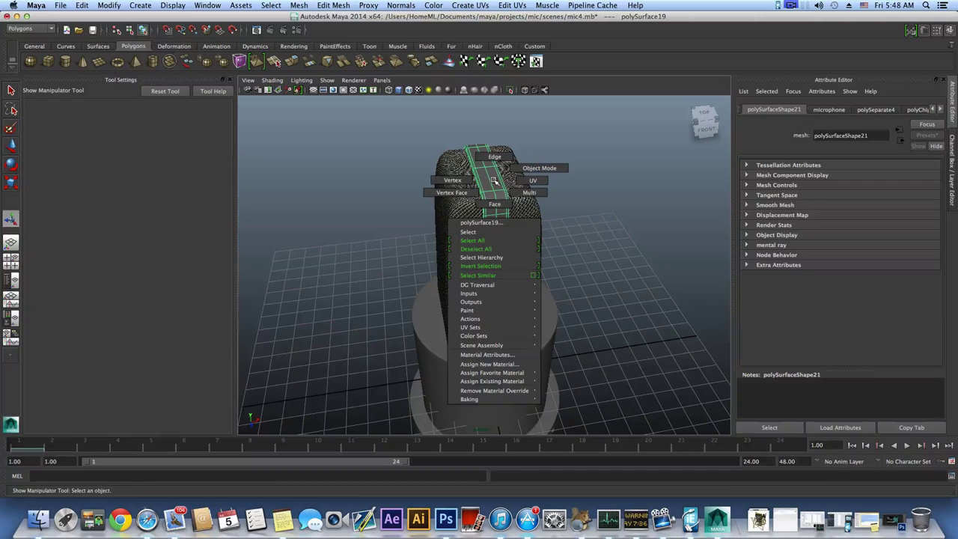
pyautogui.keyDown('alt'); pyautogui.moveTo(501, 188); pyautogui.dragTo(520, 268, button='right'); pyautogui.keyUp('alt')
pyautogui.keyDown('alt'); pyautogui.moveTo(520, 268); pyautogui.dragTo(514, 251, button='middle'); pyautogui.keyUp('alt')
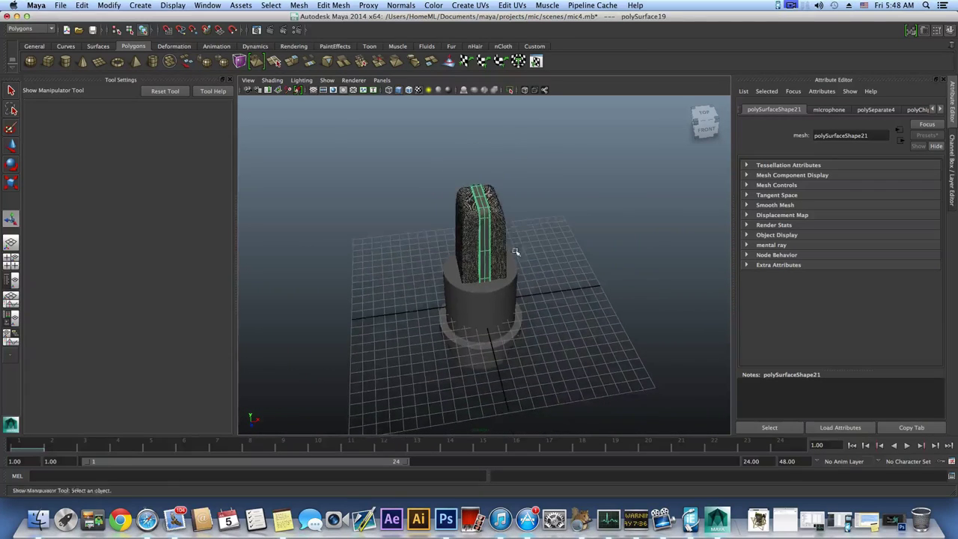
pyautogui.keyDown('alt'); pyautogui.moveTo(521, 252); pyautogui.dragTo(494, 280); pyautogui.keyUp('alt')
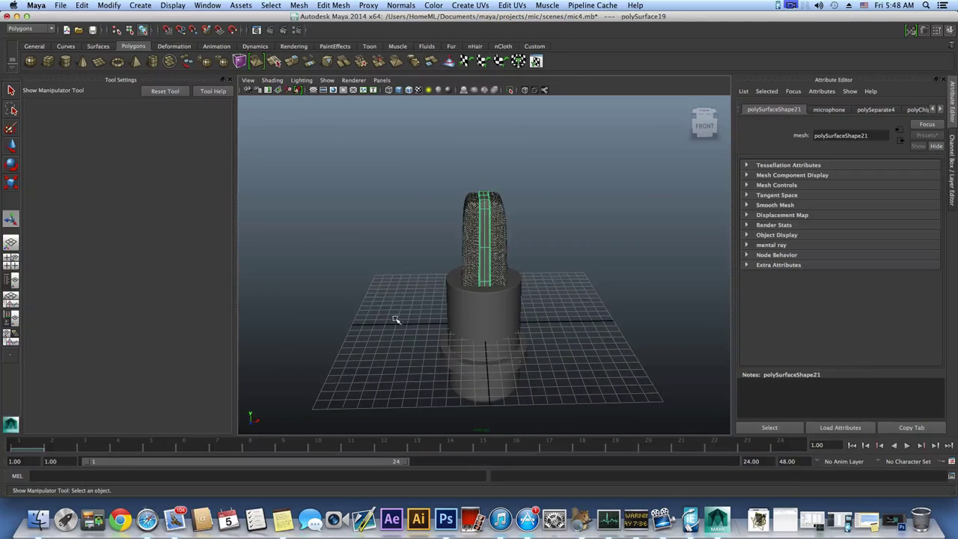
pyautogui.click(526, 360)
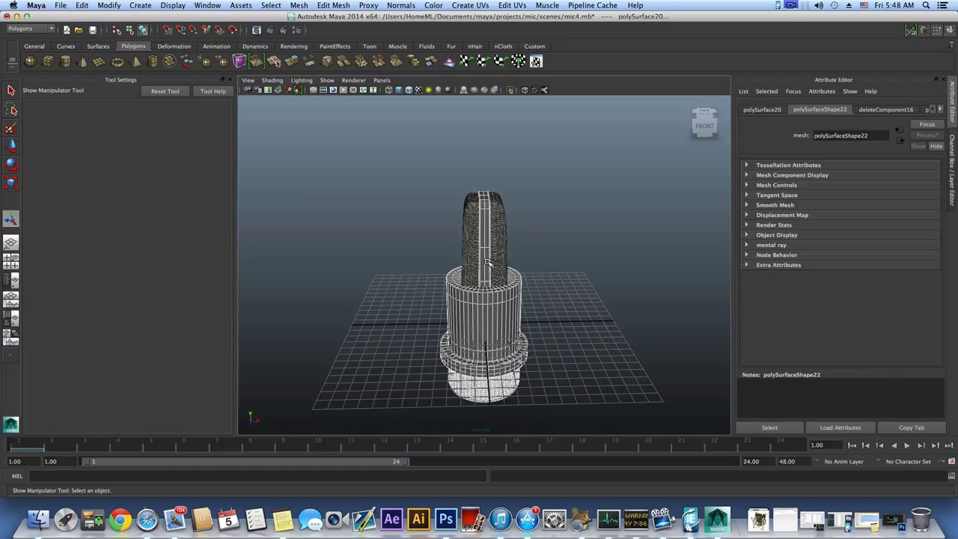
pyautogui.moveTo(485, 257); pyautogui.dragTo(496, 441, button='right')
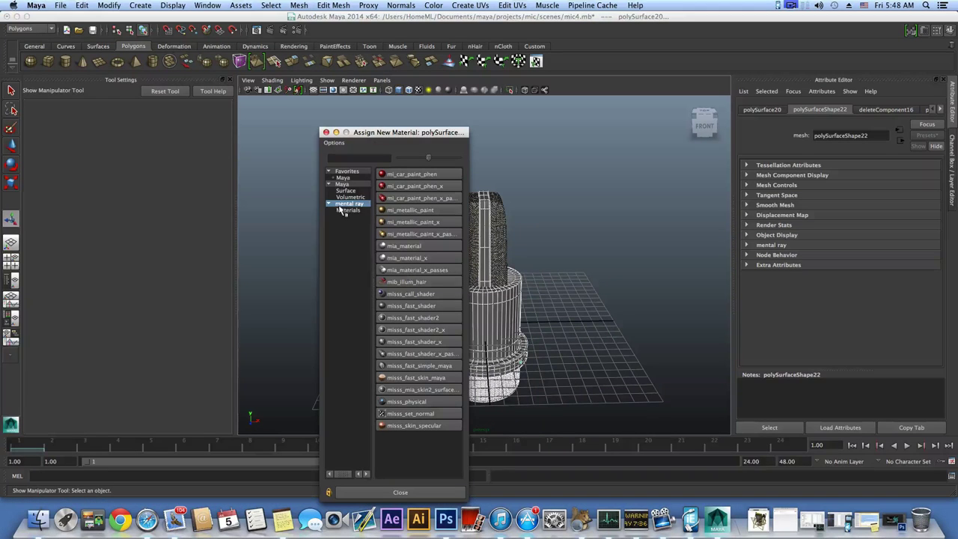
pyautogui.click(344, 204)
pyautogui.click(417, 258)
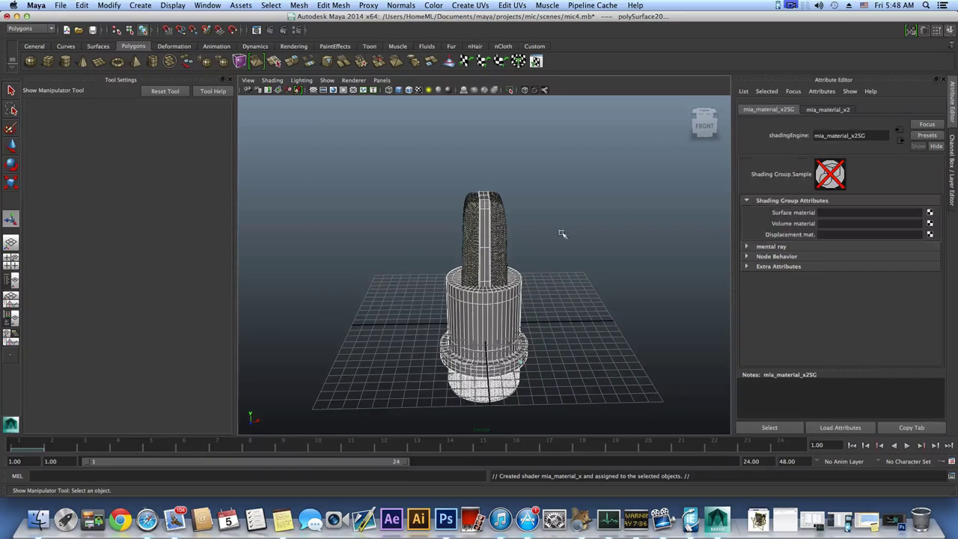
# Step: Replace the settings of the new mia_material_x2 with the Chrome preset
pyautogui.click(836, 110)
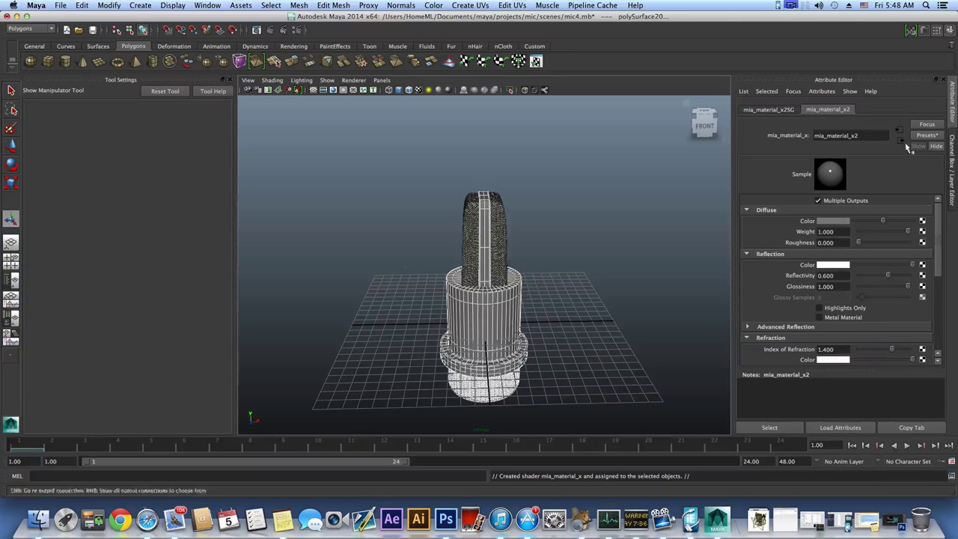
pyautogui.click(926, 136)
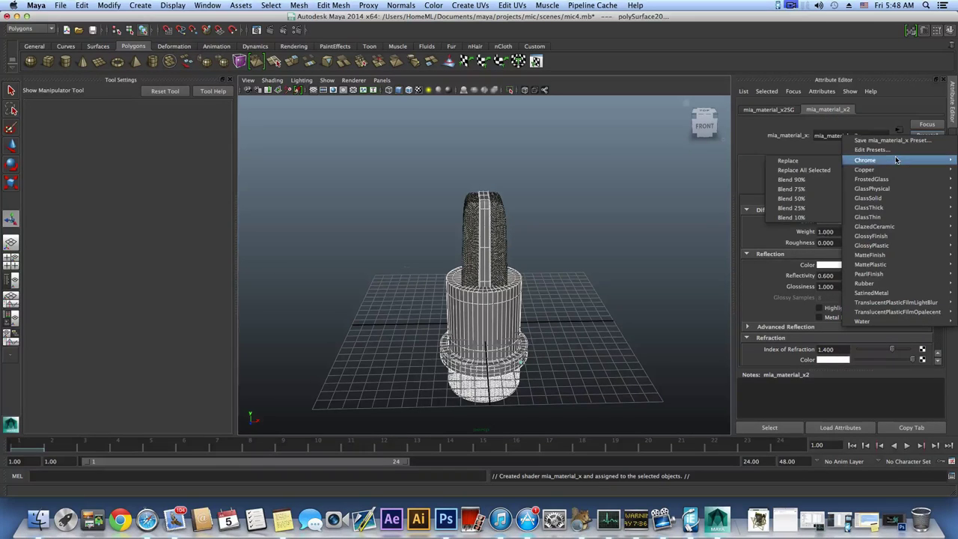
pyautogui.moveTo(881, 160)
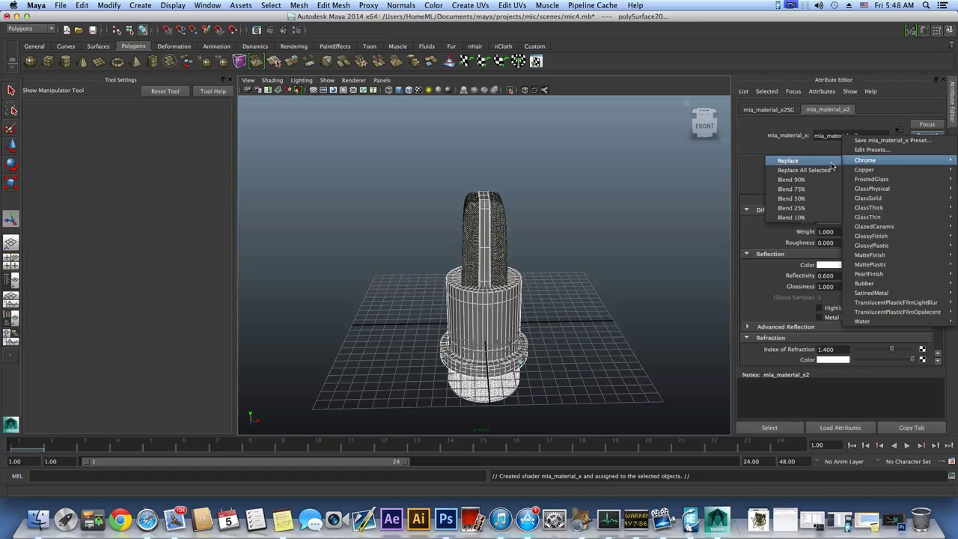
pyautogui.click(789, 160)
pyautogui.keyDown('alt'); pyautogui.moveTo(529, 289); pyautogui.dragTo(624, 292); pyautogui.keyUp('alt')
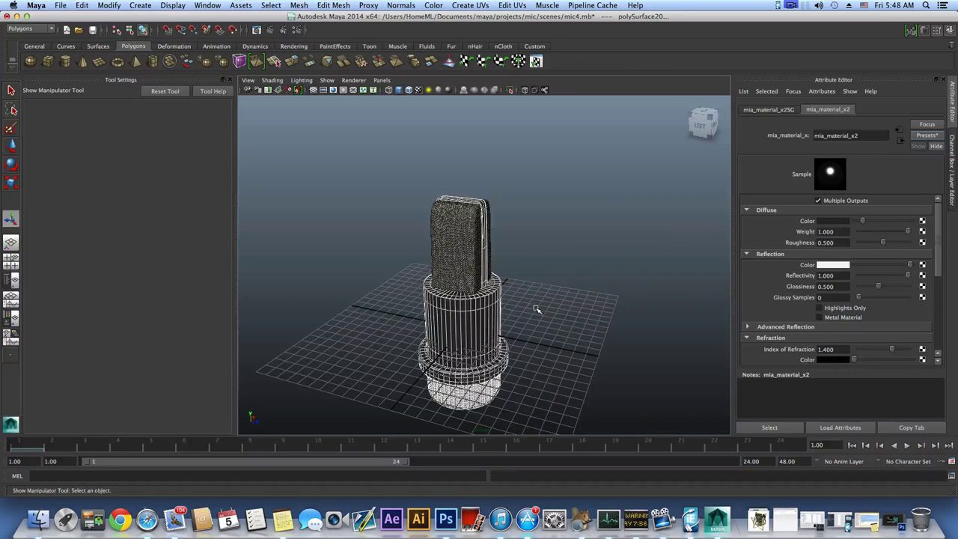
pyautogui.keyDown('alt'); pyautogui.moveTo(537, 309); pyautogui.dragTo(536, 258, button='middle'); pyautogui.keyUp('alt')
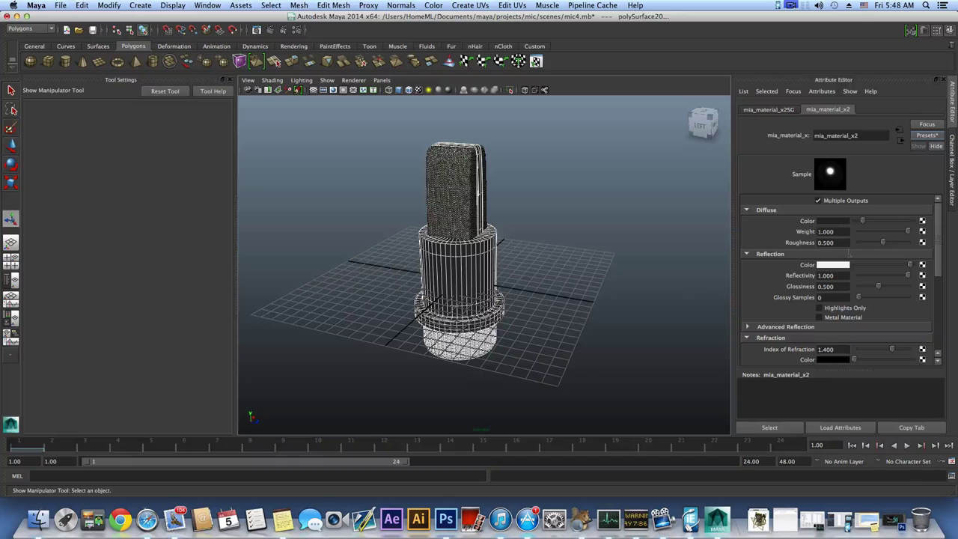
# Step: Make the shockamount display layer visible around the microphone
pyautogui.click(949, 30)
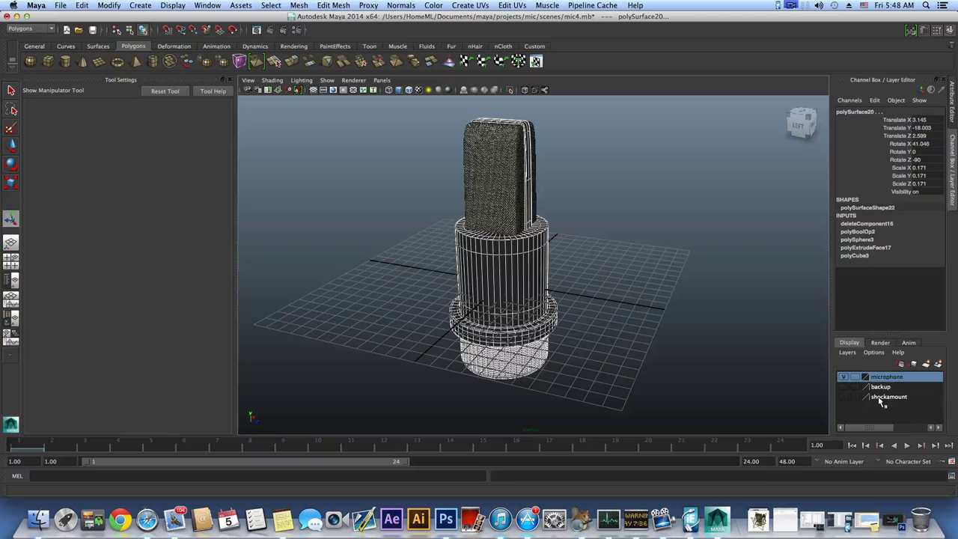
pyautogui.click(843, 396)
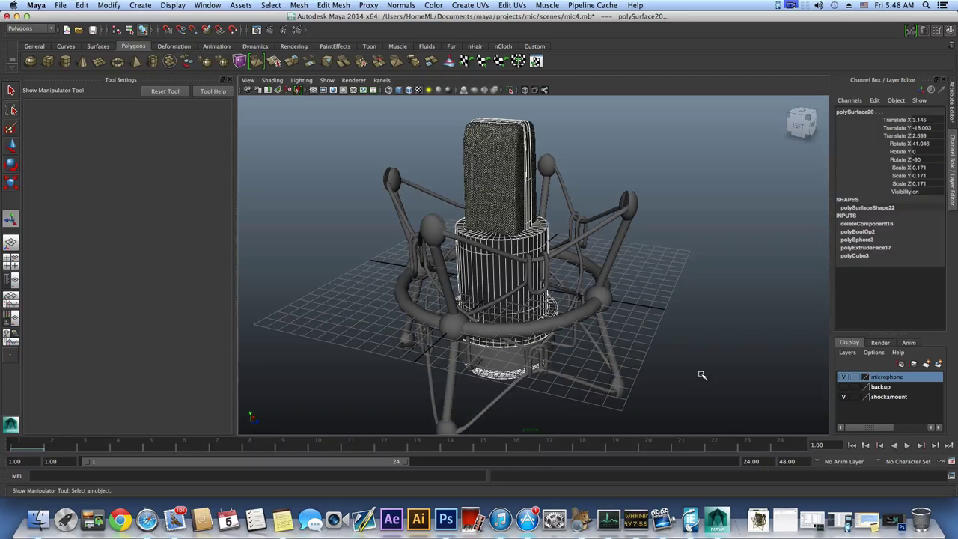
pyautogui.keyDown('alt'); pyautogui.moveTo(627, 341); pyautogui.dragTo(598, 332); pyautogui.keyUp('alt')
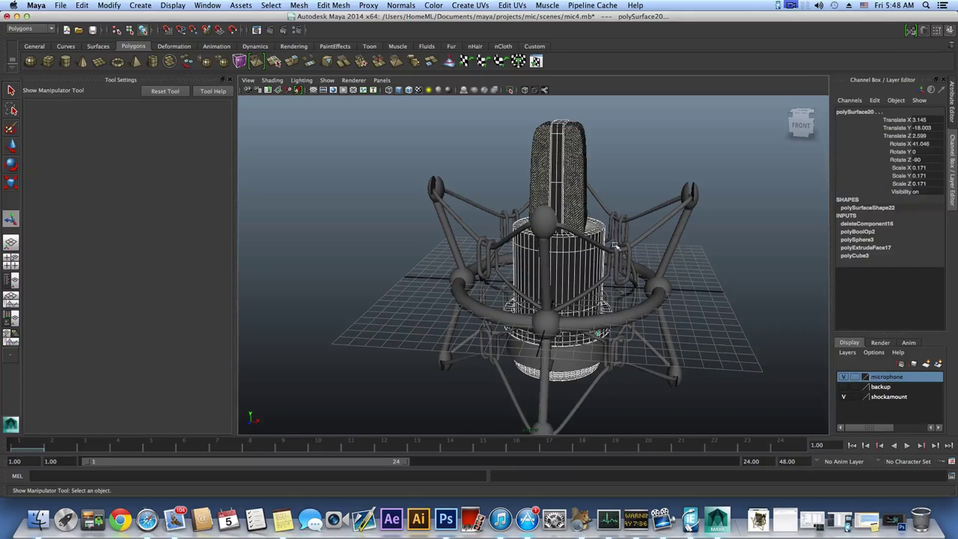
pyautogui.keyDown('alt'); pyautogui.moveTo(656, 279); pyautogui.dragTo(650, 268); pyautogui.keyUp('alt')
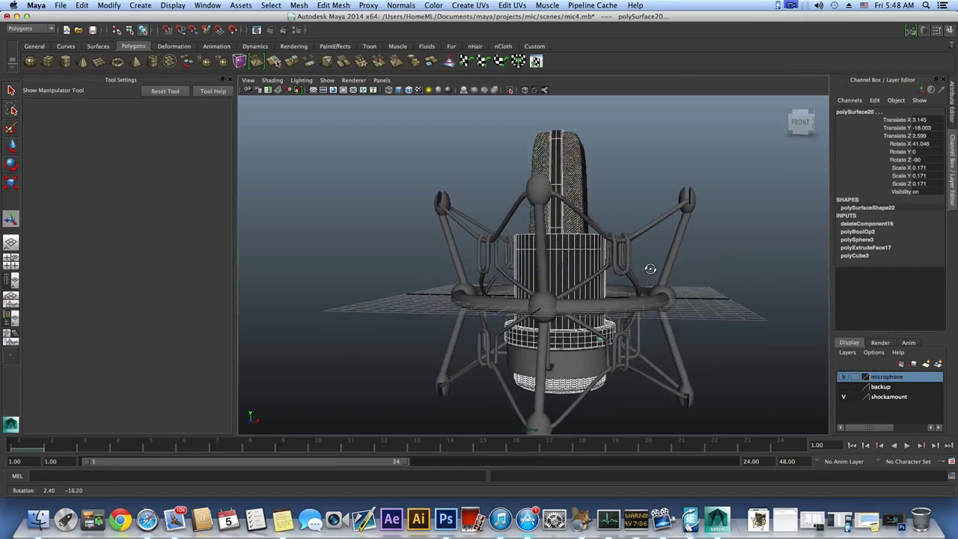
# Step: Select the shock mount's ring, its front and side arms, and the upper and lower wire clips between them
pyautogui.click(684, 308)
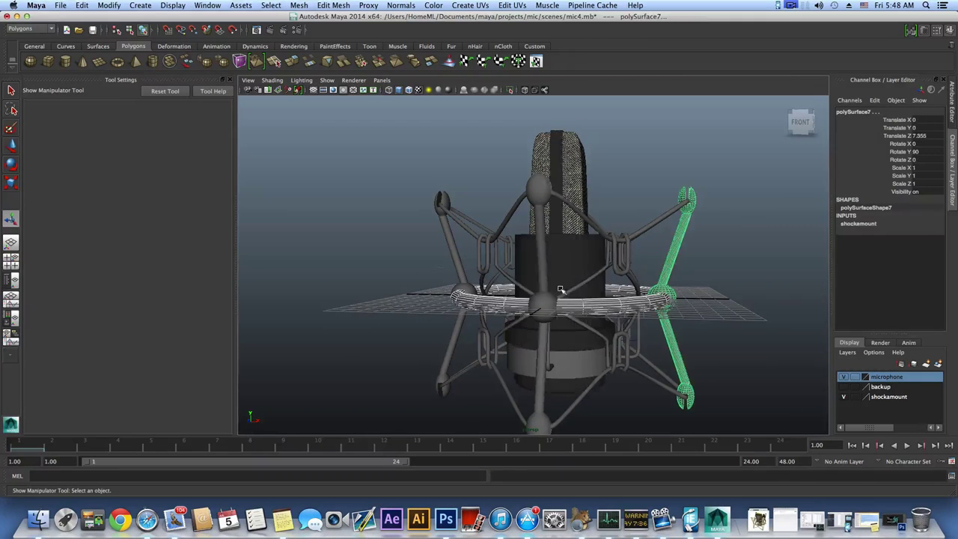
pyautogui.click(624, 261)
pyautogui.click(615, 349)
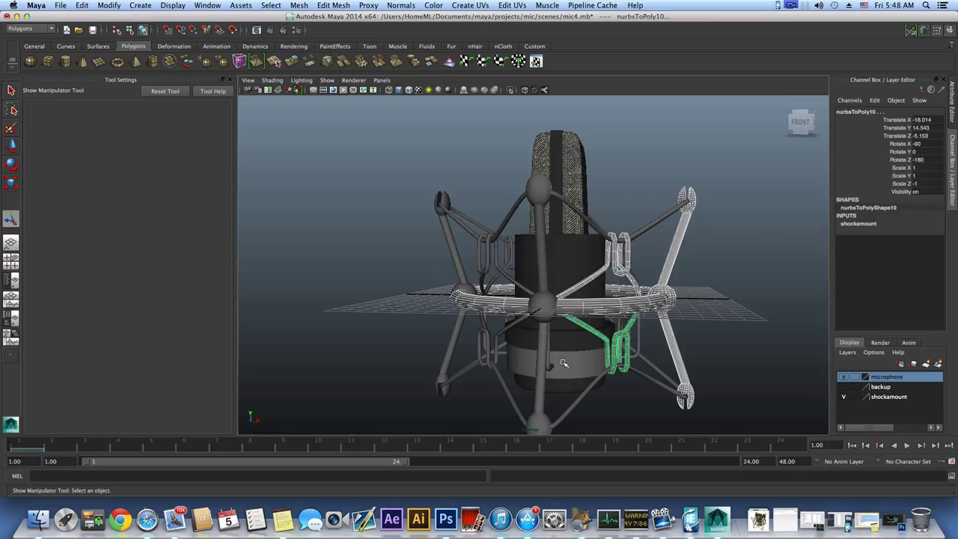
pyautogui.keyDown('shift'); pyautogui.click(542, 362); pyautogui.keyUp('shift')
pyautogui.keyDown('shift'); pyautogui.click(458, 275); pyautogui.keyUp('shift')
pyautogui.keyDown('shift'); pyautogui.click(483, 276); pyautogui.keyUp('shift')
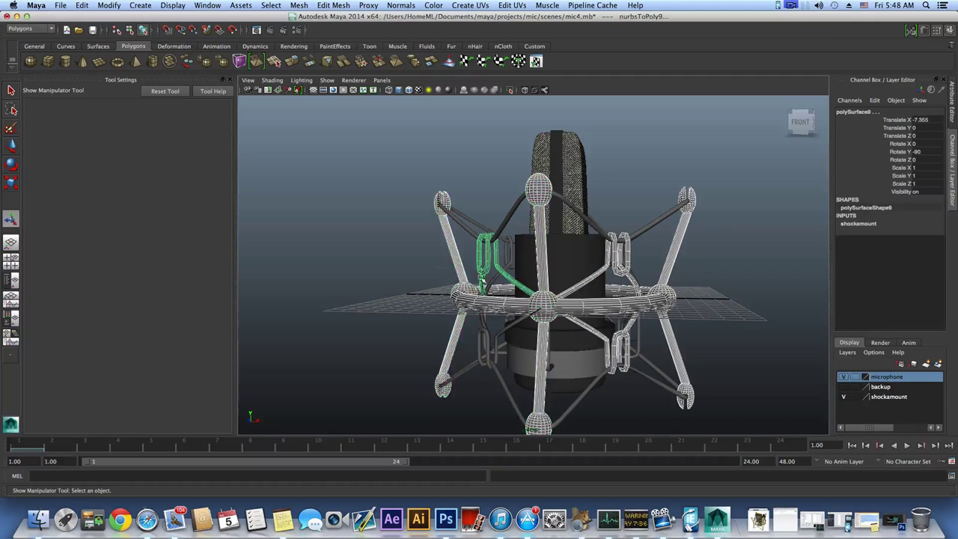
pyautogui.click(490, 341)
pyautogui.keyDown('alt'); pyautogui.moveTo(491, 341); pyautogui.dragTo(381, 308); pyautogui.keyUp('alt')
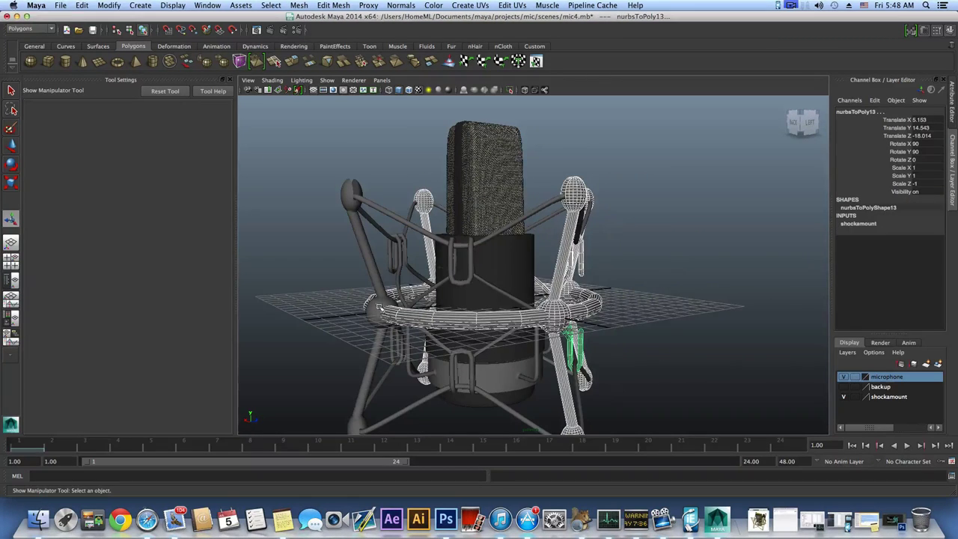
# Step: Add the rear arm, the rear wire clips and the lower band with its hooks to the shock mount selection
pyautogui.click(374, 284)
pyautogui.click(398, 271)
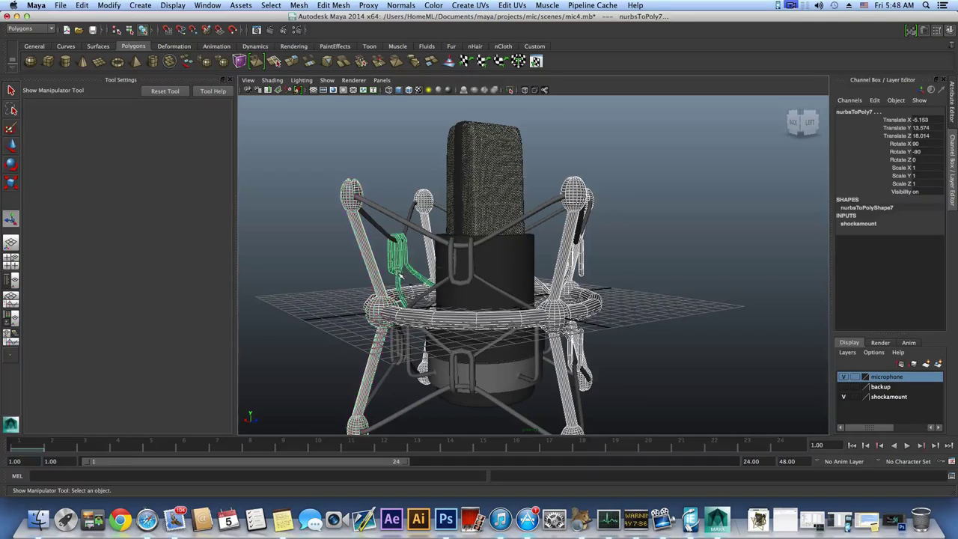
pyautogui.keyDown('alt'); pyautogui.moveTo(401, 275); pyautogui.dragTo(474, 353); pyautogui.keyUp('alt')
pyautogui.click(451, 361)
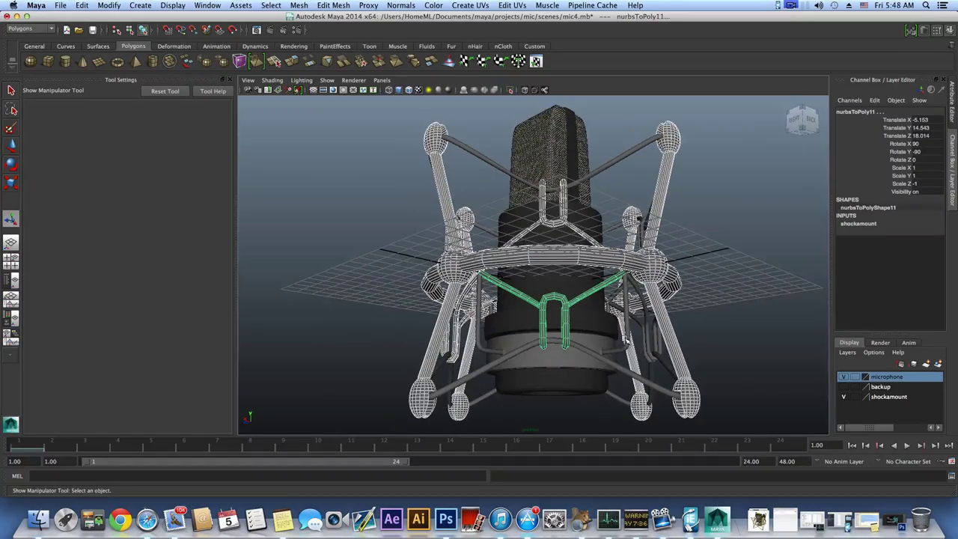
pyautogui.keyDown('shift'); pyautogui.click(626, 341); pyautogui.keyUp('shift')
pyautogui.keyDown('alt'); pyautogui.moveTo(626, 340); pyautogui.dragTo(544, 346); pyautogui.keyUp('alt')
pyautogui.keyDown('alt'); pyautogui.moveTo(544, 346); pyautogui.dragTo(536, 307, button='middle'); pyautogui.keyUp('alt')
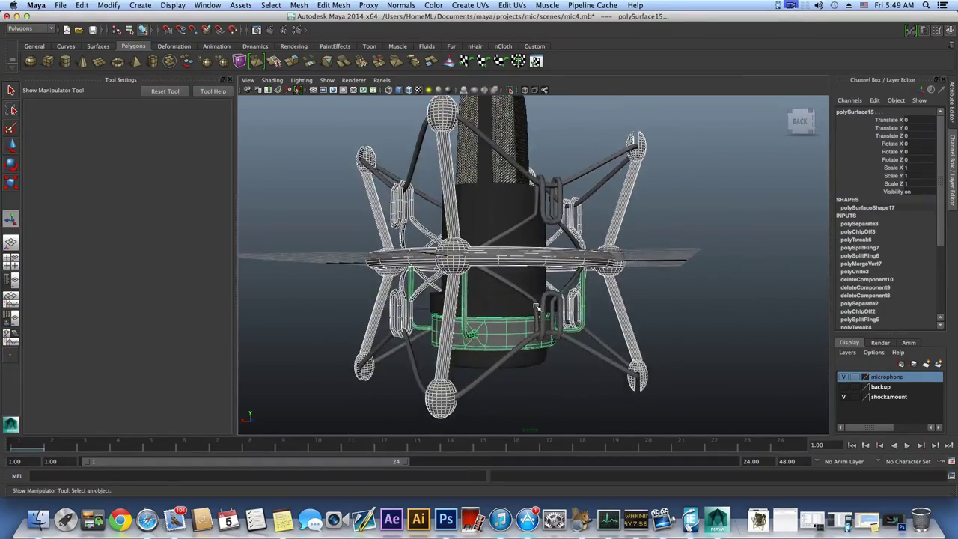
pyautogui.keyDown('alt'); pyautogui.moveTo(536, 307); pyautogui.dragTo(438, 324); pyautogui.keyUp('alt')
pyautogui.click(528, 310)
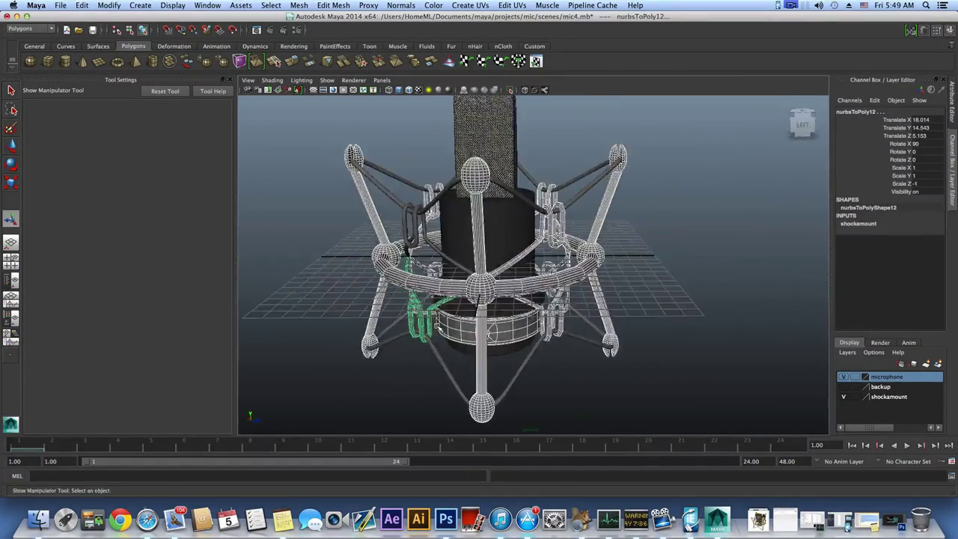
# Step: Add the last upper wire clip to the selection and assign the existing mia_material_x2 to all selected shock mount parts
pyautogui.keyDown('alt'); pyautogui.moveTo(452, 323); pyautogui.dragTo(576, 329, button='right'); pyautogui.keyUp('alt')
pyautogui.keyDown('alt'); pyautogui.moveTo(572, 329); pyautogui.dragTo(540, 326); pyautogui.keyUp('alt')
pyautogui.keyDown('alt'); pyautogui.moveTo(537, 336); pyautogui.dragTo(537, 349, button='middle'); pyautogui.keyUp('alt')
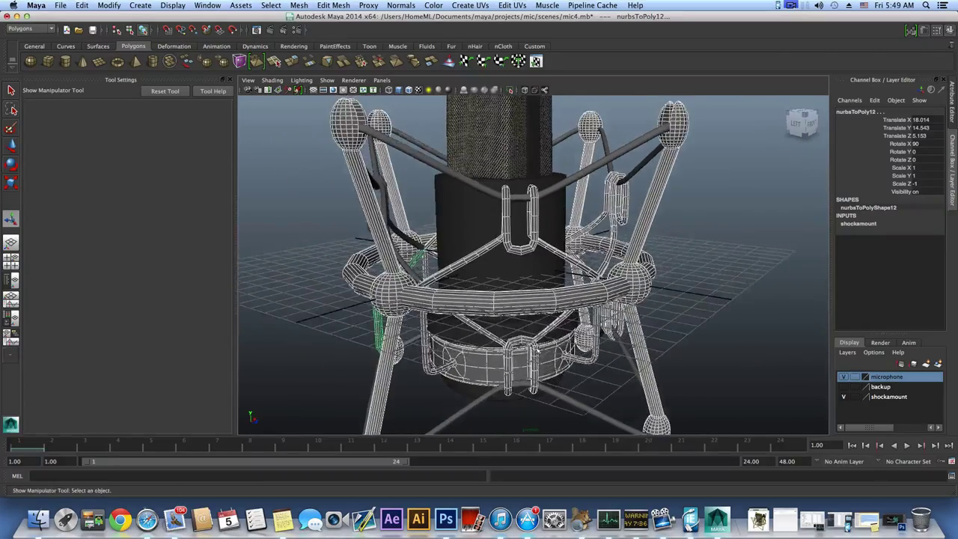
pyautogui.keyDown('alt'); pyautogui.moveTo(535, 348); pyautogui.dragTo(577, 354); pyautogui.keyUp('alt')
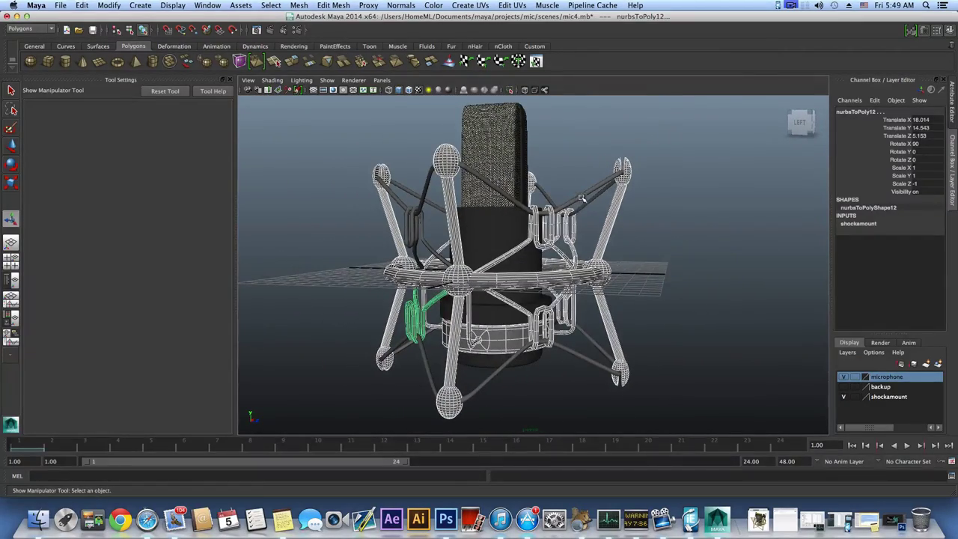
pyautogui.keyDown('alt'); pyautogui.moveTo(591, 267); pyautogui.dragTo(464, 255); pyautogui.keyUp('alt')
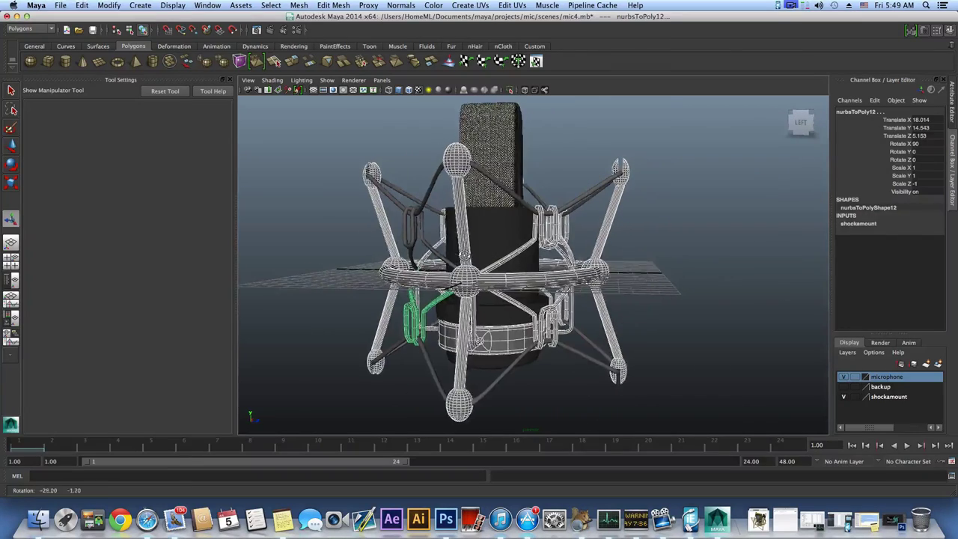
pyautogui.click(413, 231)
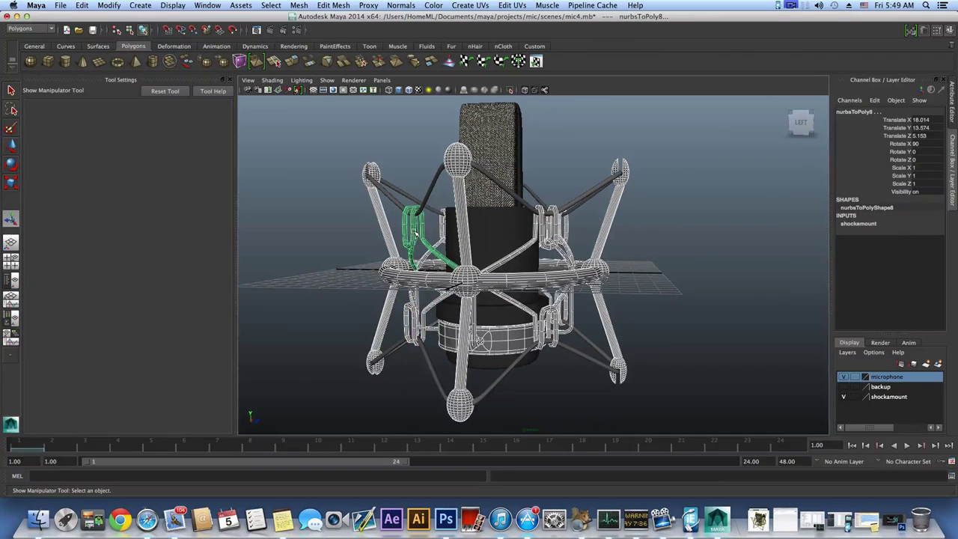
pyautogui.moveTo(416, 232); pyautogui.dragTo(501, 458, button='right')
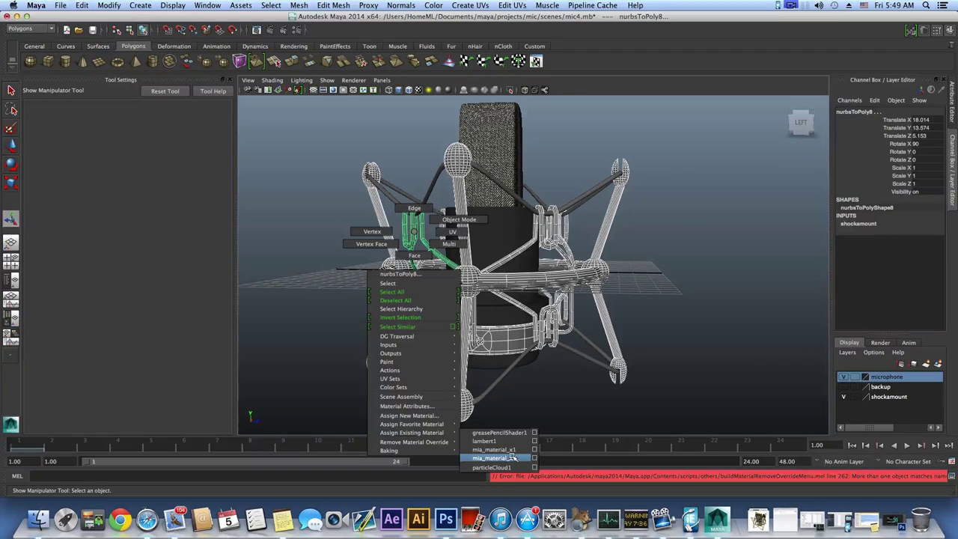
pyautogui.moveTo(512, 457); pyautogui.dragTo(512, 458, button='right')
pyautogui.keyDown('alt'); pyautogui.moveTo(509, 327); pyautogui.dragTo(499, 341); pyautogui.keyUp('alt')
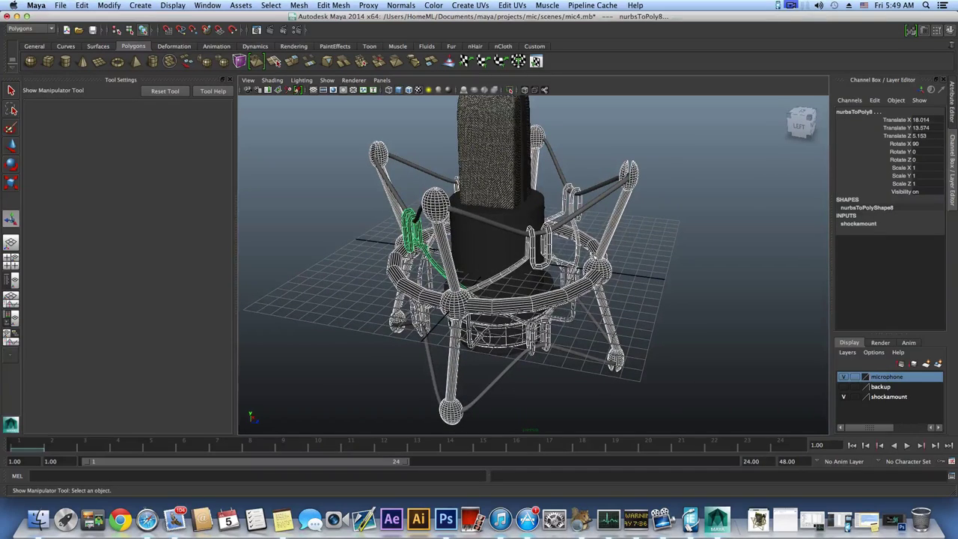
pyautogui.keyDown('alt'); pyautogui.moveTo(609, 250); pyautogui.dragTo(593, 269); pyautogui.keyUp('alt')
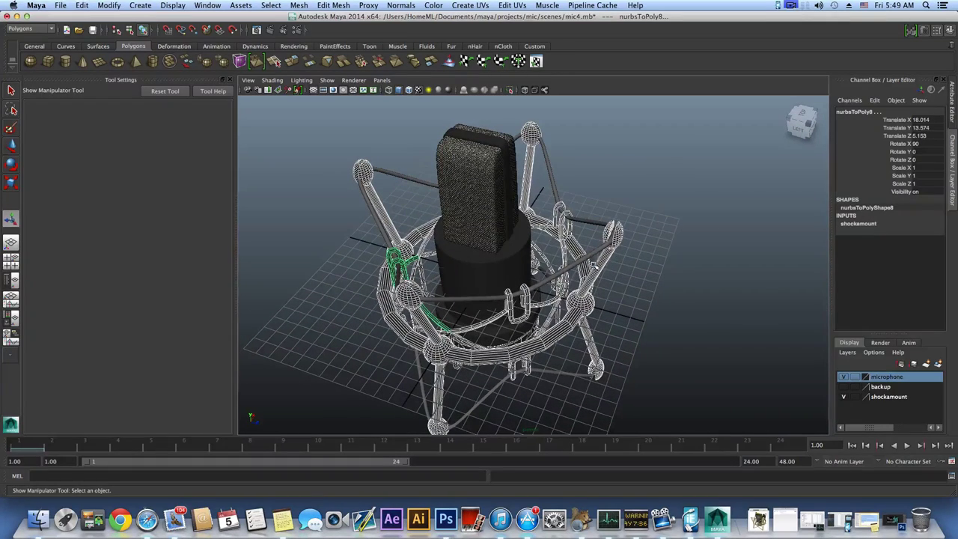
pyautogui.keyDown('alt'); pyautogui.moveTo(518, 269); pyautogui.dragTo(632, 258); pyautogui.keyUp('alt')
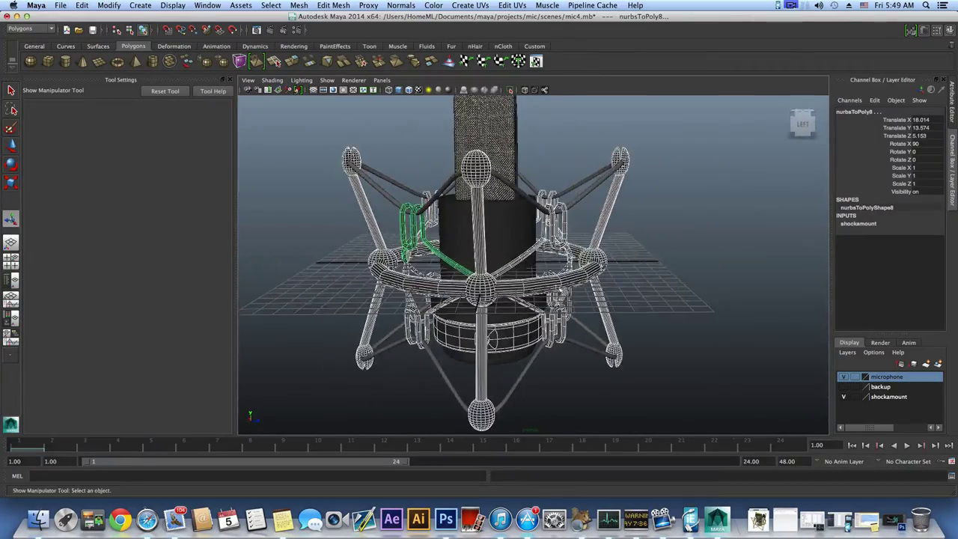
# Step: Show the attributes of mia_material_x2 and look through its presets, including Copper and SatinedMetal
pyautogui.click(936, 30)
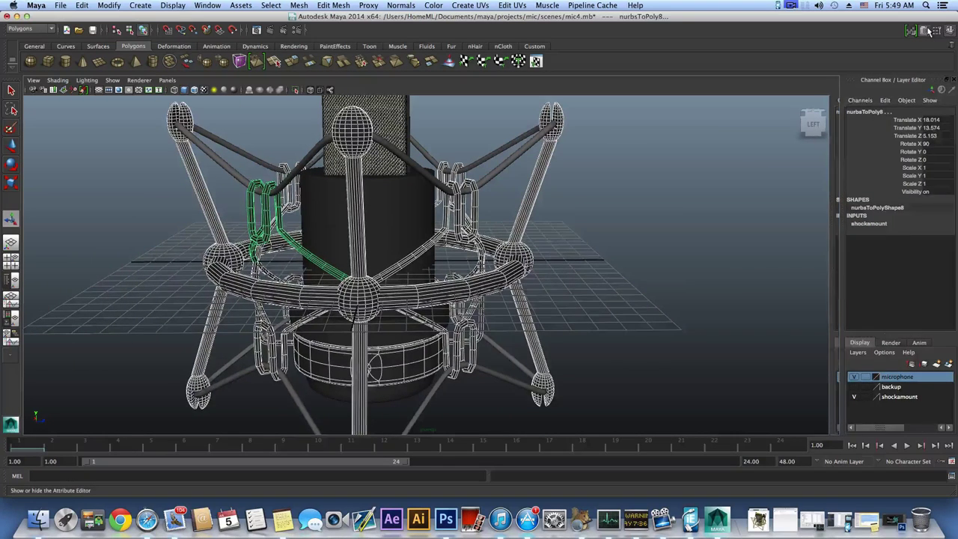
pyautogui.click(926, 30)
pyautogui.click(941, 109)
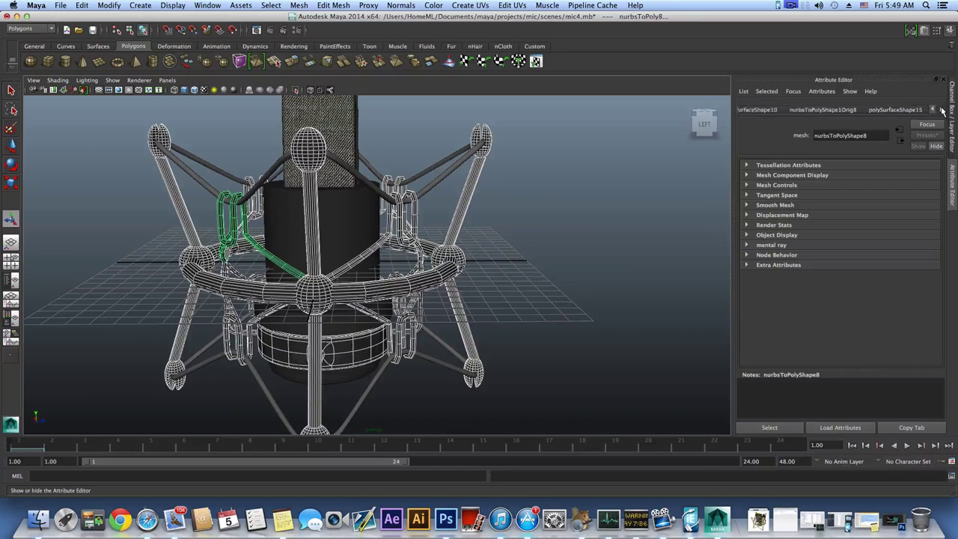
pyautogui.click(941, 109)
pyautogui.click(914, 110)
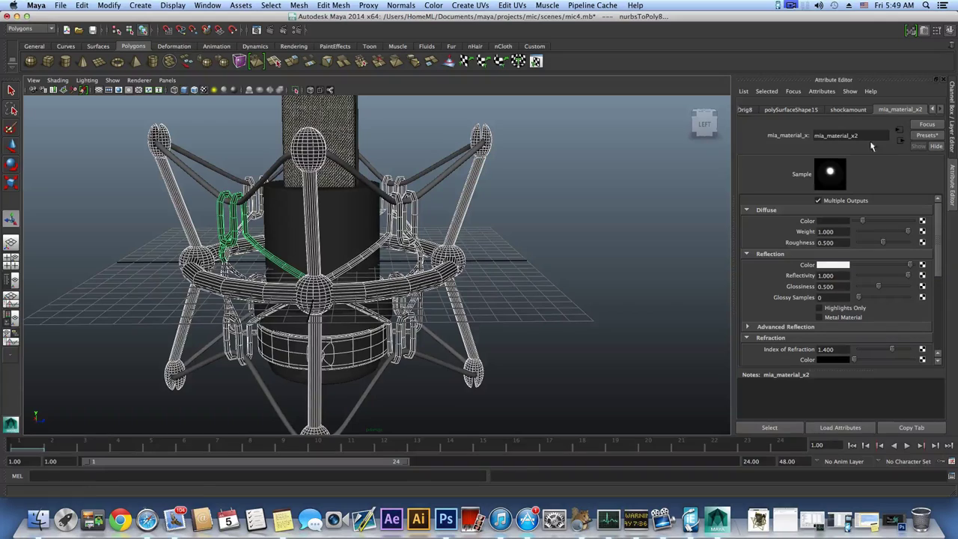
pyautogui.click(925, 139)
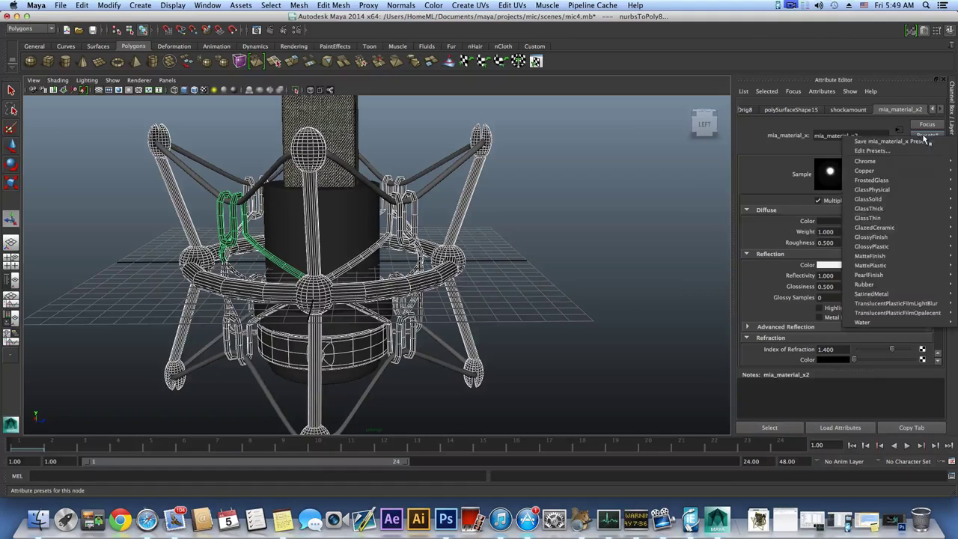
pyautogui.moveTo(880, 171)
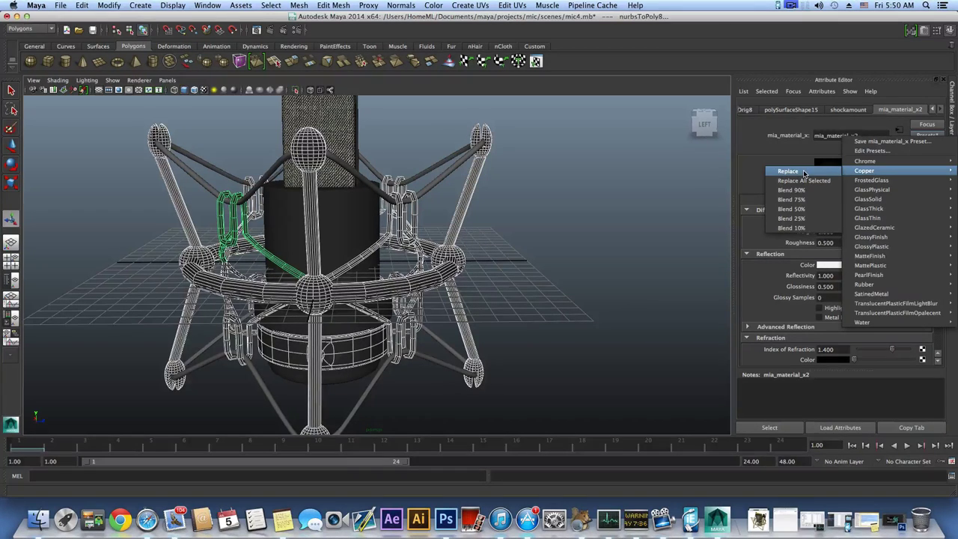
pyautogui.moveTo(860, 296)
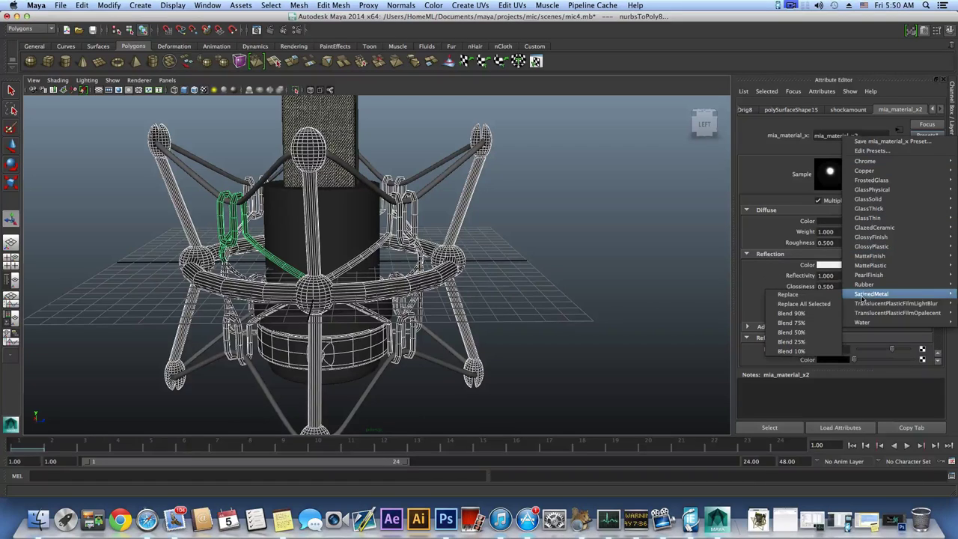
pyautogui.click(473, 247)
# Step: Select the microphone's bottom cap and turn off its smooth mesh preview
pyautogui.keyDown('alt'); pyautogui.moveTo(541, 224); pyautogui.dragTo(432, 271); pyautogui.keyUp('alt')
pyautogui.keyDown('alt'); pyautogui.moveTo(431, 271); pyautogui.dragTo(592, 295, button='right'); pyautogui.keyUp('alt')
pyautogui.keyDown('alt'); pyautogui.moveTo(592, 295); pyautogui.dragTo(592, 250); pyautogui.keyUp('alt')
pyautogui.keyDown('alt'); pyautogui.moveTo(464, 225); pyautogui.dragTo(439, 295); pyautogui.keyUp('alt')
pyautogui.click(444, 266)
pyautogui.keyDown('alt'); pyautogui.moveTo(439, 295); pyautogui.dragTo(524, 317, button='right'); pyautogui.keyUp('alt')
pyautogui.press('1')
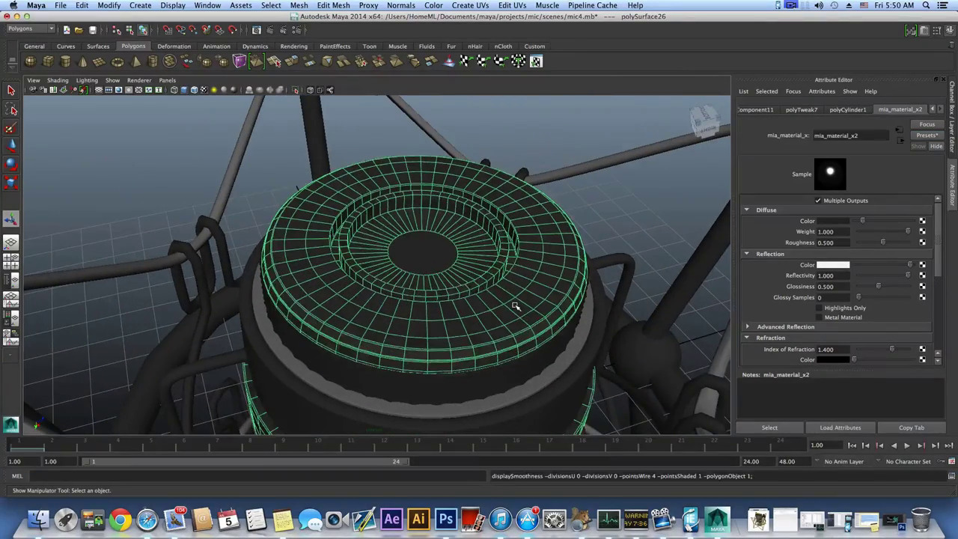
# Step: Insert supporting edge loops around the outer edge of the cap's circular groove and undo the last misplaced ones
pyautogui.moveTo(502, 292)
pyautogui.keyDown('alt'); pyautogui.mouseDown()
pyautogui.moveTo(566, 306)
pyautogui.moveTo(519, 315)
pyautogui.moveTo(515, 279)
pyautogui.mouseUp(); pyautogui.keyUp('alt')
pyautogui.keyDown('shift'); pyautogui.moveTo(503, 270); pyautogui.dragTo(490, 271, button='right'); pyautogui.keyUp('shift')
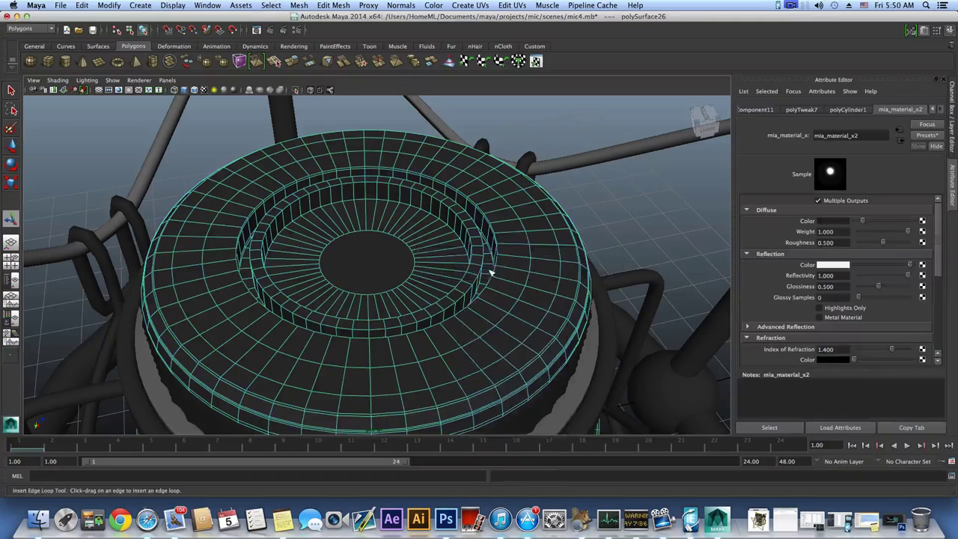
pyautogui.moveTo(502, 257); pyautogui.dragTo(513, 267)
pyautogui.keyDown('alt'); pyautogui.moveTo(513, 267); pyautogui.dragTo(563, 264, button='right'); pyautogui.keyUp('alt')
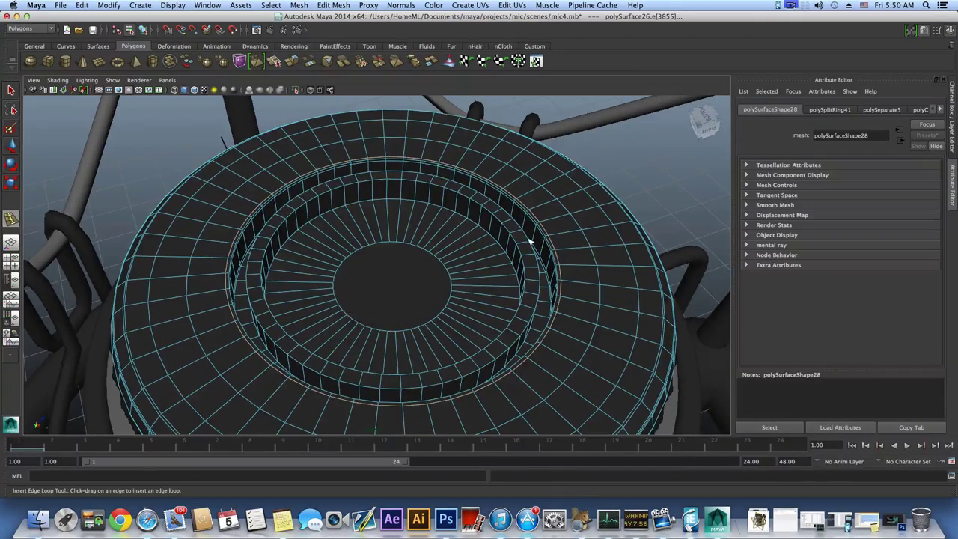
pyautogui.moveTo(529, 244); pyautogui.dragTo(466, 246)
pyautogui.press('super+z')
pyautogui.press('super+z')
# Step: Insert further edge loops around the groove's inner ring, turn smooth mesh preview back on and return to object selection
pyautogui.keyDown('alt'); pyautogui.moveTo(499, 296); pyautogui.dragTo(493, 287); pyautogui.keyUp('alt')
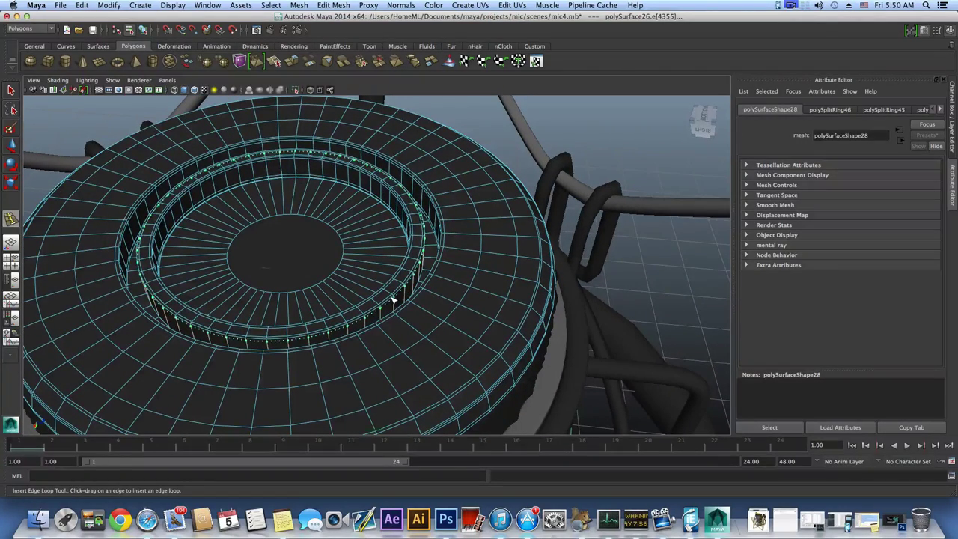
pyautogui.moveTo(392, 299); pyautogui.dragTo(527, 301)
pyautogui.click(430, 320)
pyautogui.keyDown('alt'); pyautogui.moveTo(526, 301); pyautogui.dragTo(487, 292, button='right'); pyautogui.keyUp('alt')
pyautogui.scroll(-3, 482, 304)
pyautogui.press('3')
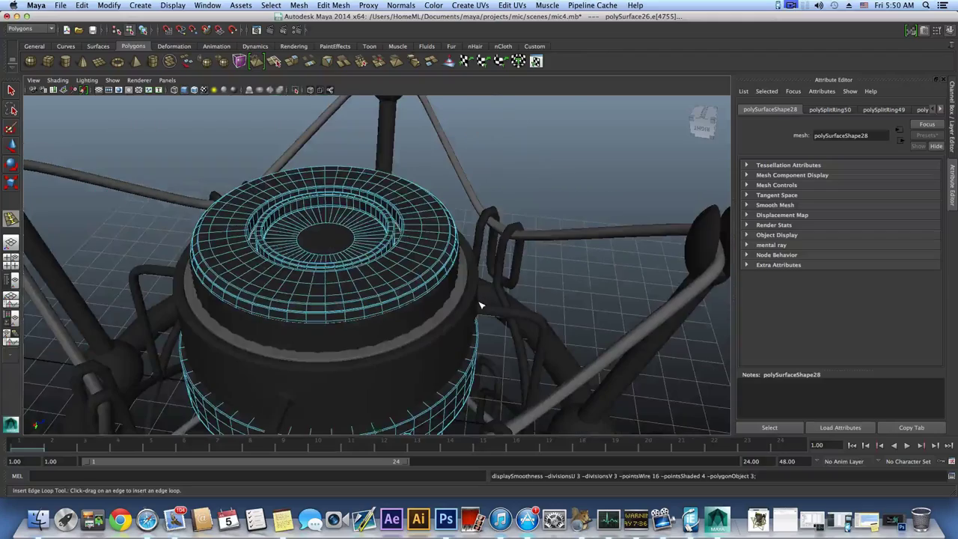
pyautogui.click(12, 91)
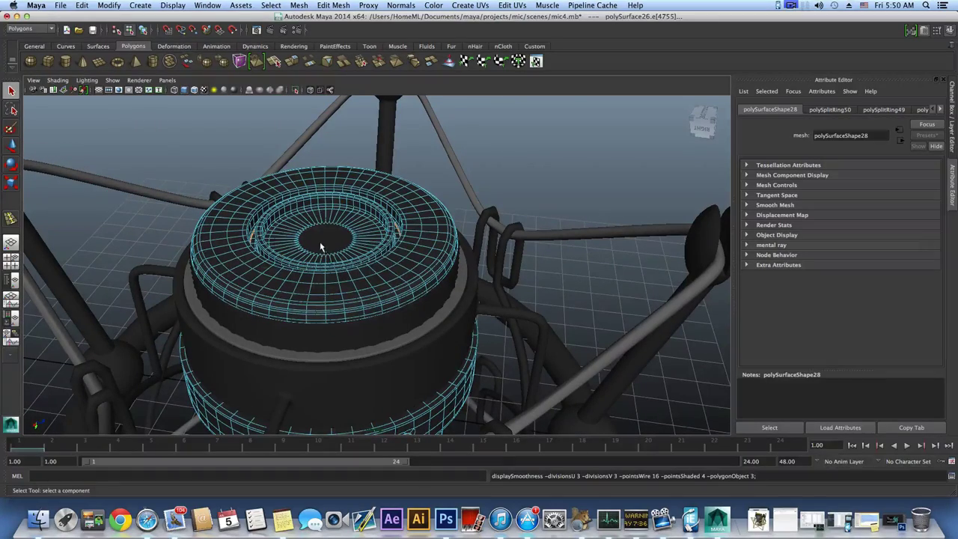
pyautogui.press('F8')
# Step: Select the shock mount's upper and lower elastic cords and assign them a new mental ray mia_material_x
pyautogui.keyDown('alt'); pyautogui.moveTo(376, 248); pyautogui.dragTo(417, 155); pyautogui.keyUp('alt')
pyautogui.click(413, 184)
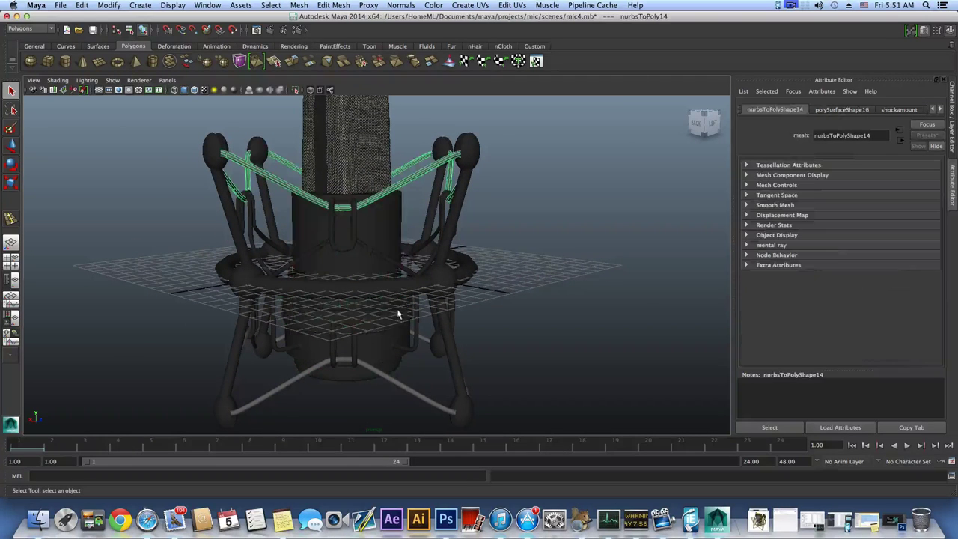
pyautogui.keyDown('shift'); pyautogui.click(402, 392); pyautogui.keyUp('shift')
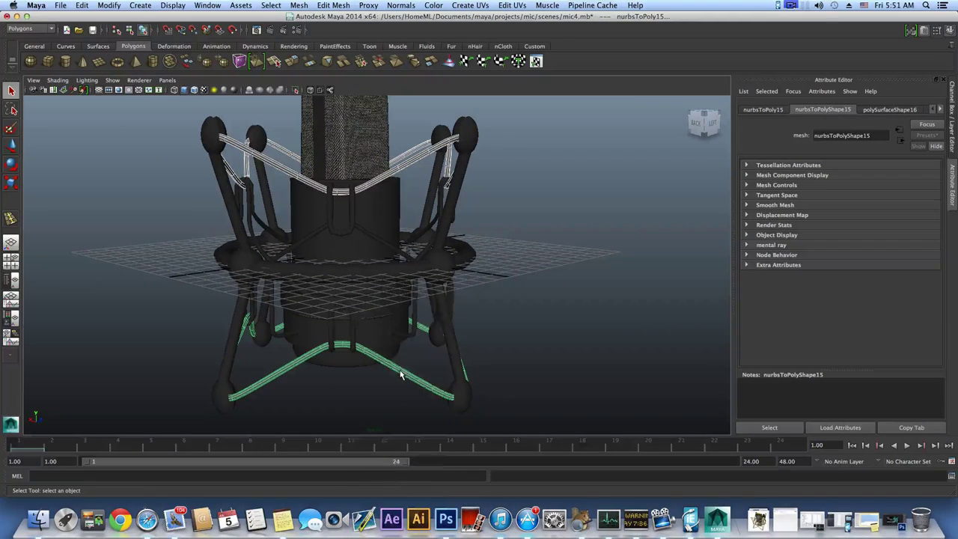
pyautogui.moveTo(400, 311); pyautogui.dragTo(394, 494, button='right')
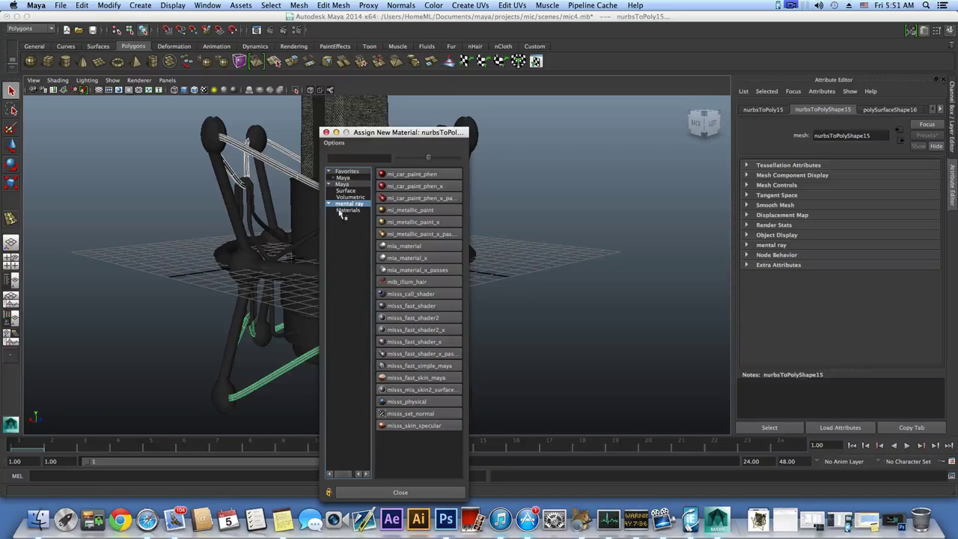
pyautogui.click(399, 258)
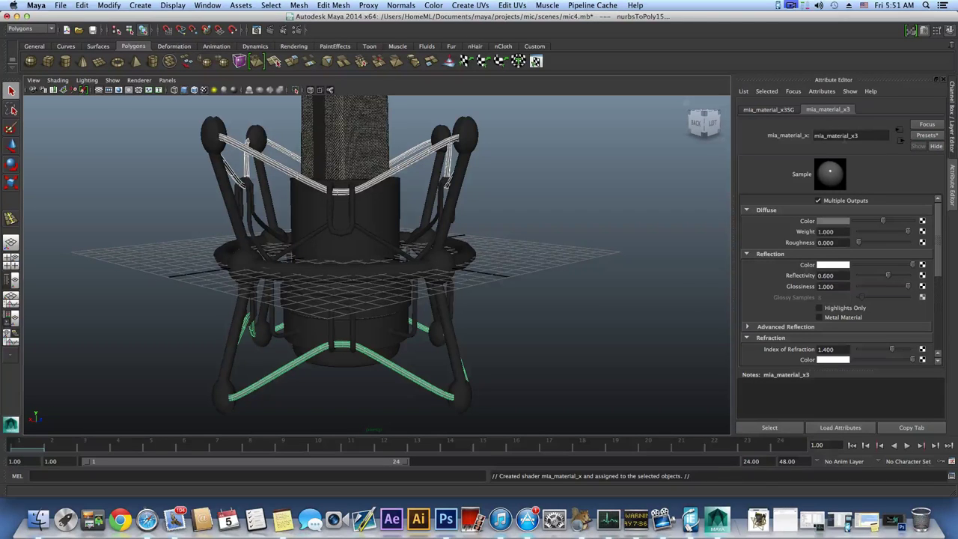
# Step: Replace the cord material's settings with the Rubber preset and clear the selection
pyautogui.click(927, 136)
pyautogui.moveTo(868, 282)
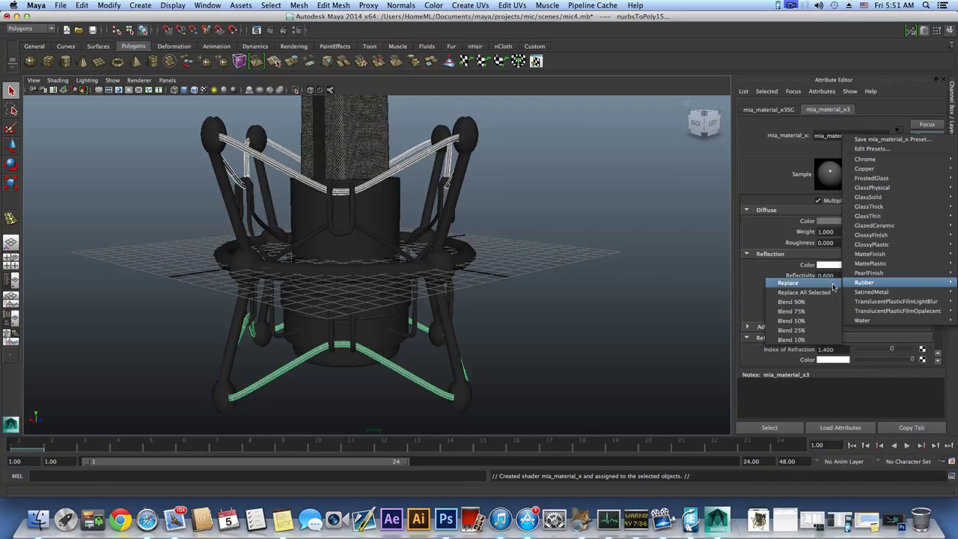
pyautogui.click(801, 278)
pyautogui.click(648, 254)
# Step: Assign the existing mia_material_x3 to the light grey ring around the microphone's bottom cap
pyautogui.keyDown('alt'); pyautogui.moveTo(648, 254); pyautogui.dragTo(521, 222); pyautogui.keyUp('alt')
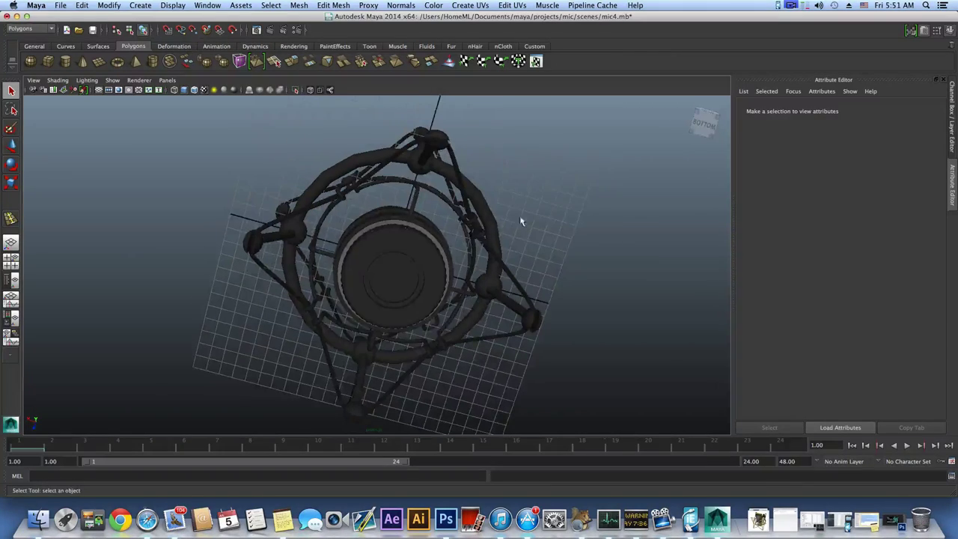
pyautogui.click(432, 243)
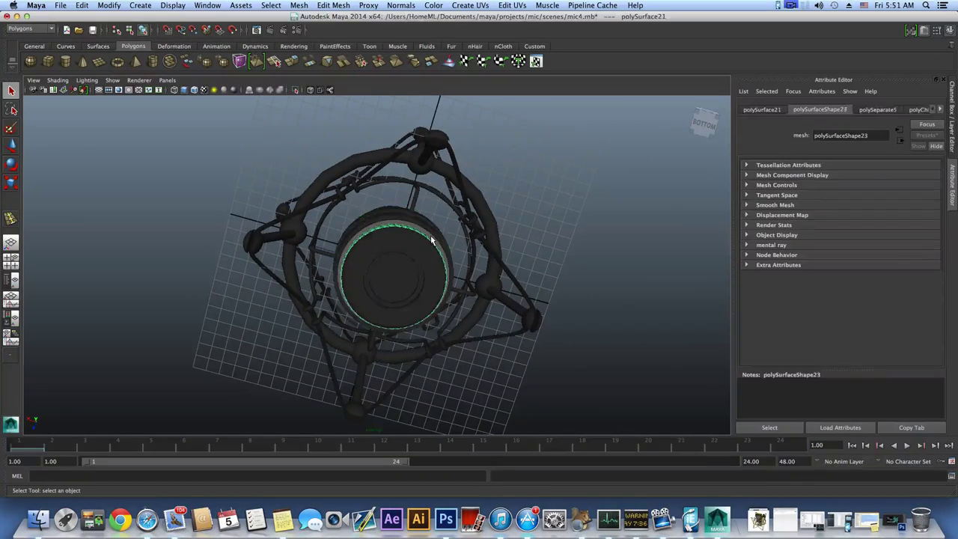
pyautogui.scroll(3, 445, 220)
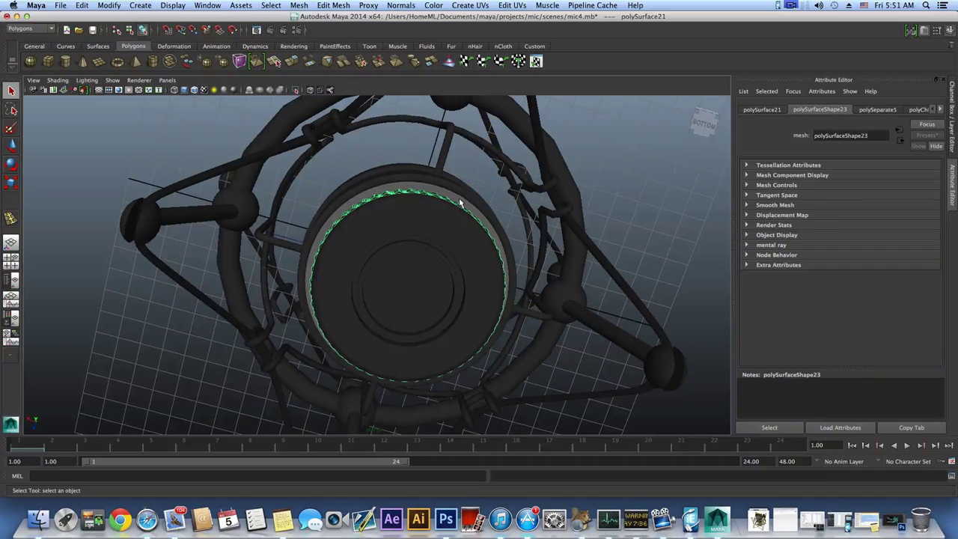
pyautogui.click(460, 200)
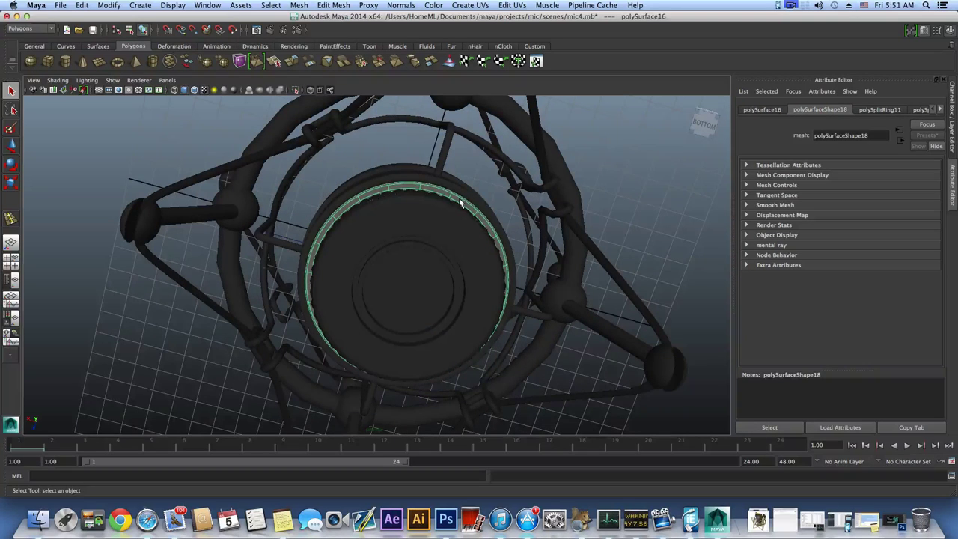
pyautogui.keyDown('alt'); pyautogui.moveTo(458, 198); pyautogui.dragTo(457, 203); pyautogui.keyUp('alt')
pyautogui.rightClick(451, 215)
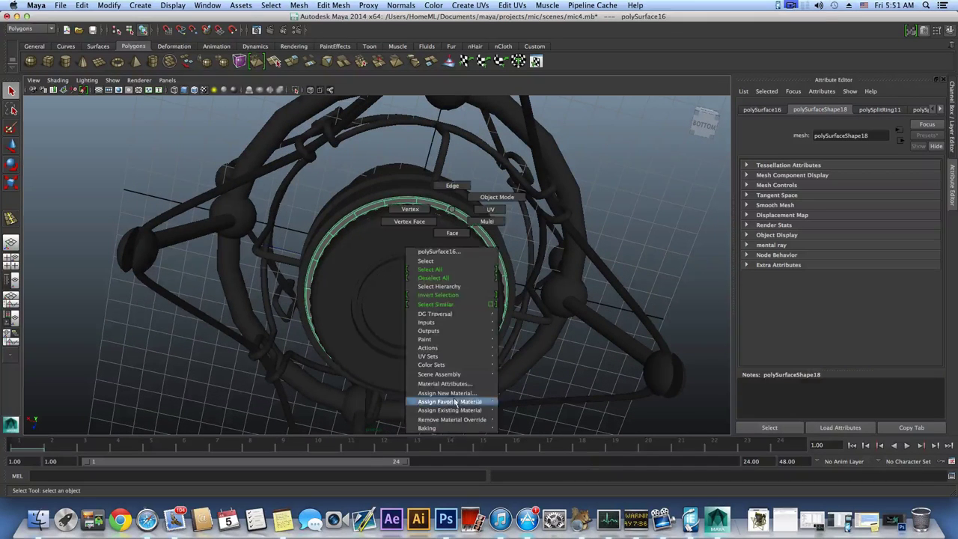
pyautogui.moveTo(494, 411)
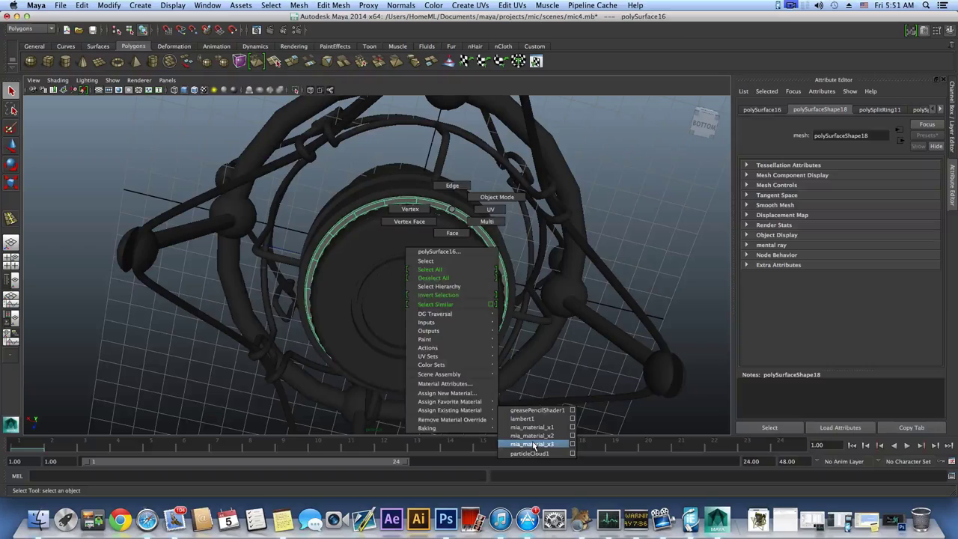
pyautogui.click(532, 443)
pyautogui.keyDown('alt'); pyautogui.moveTo(507, 308); pyautogui.dragTo(327, 244); pyautogui.keyUp('alt')
pyautogui.keyDown('alt'); pyautogui.moveTo(378, 295); pyautogui.dragTo(322, 294); pyautogui.keyUp('alt')
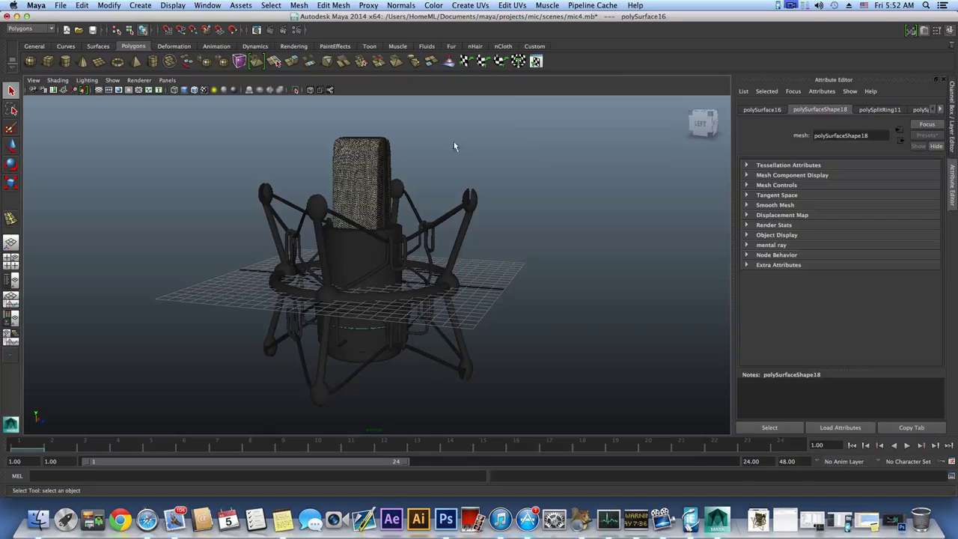
pyautogui.click(792, 6)
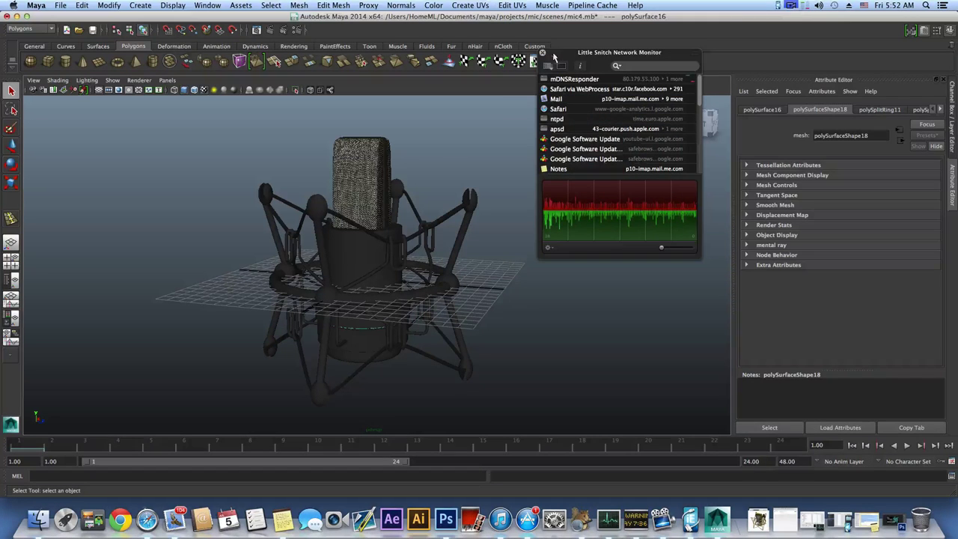
pyautogui.click(543, 55)
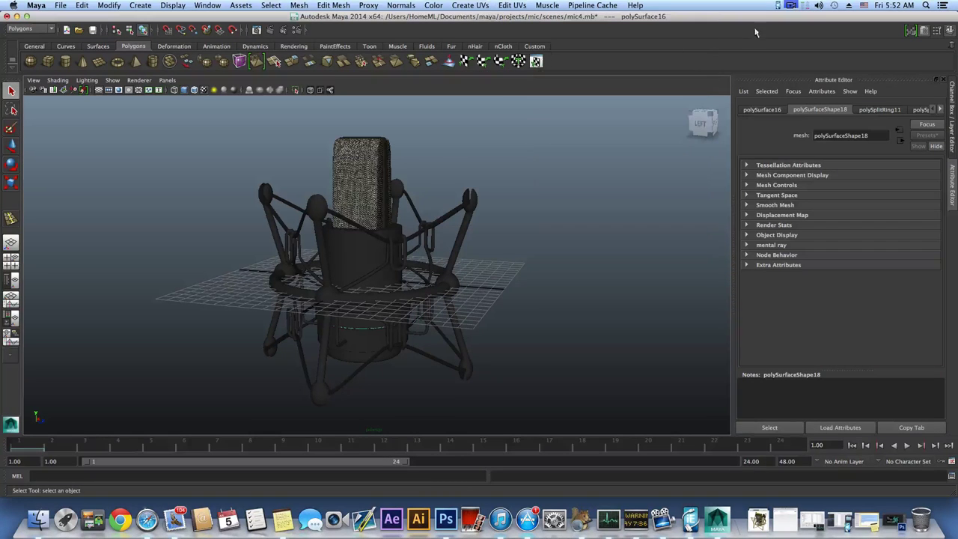
pyautogui.click(794, 5)
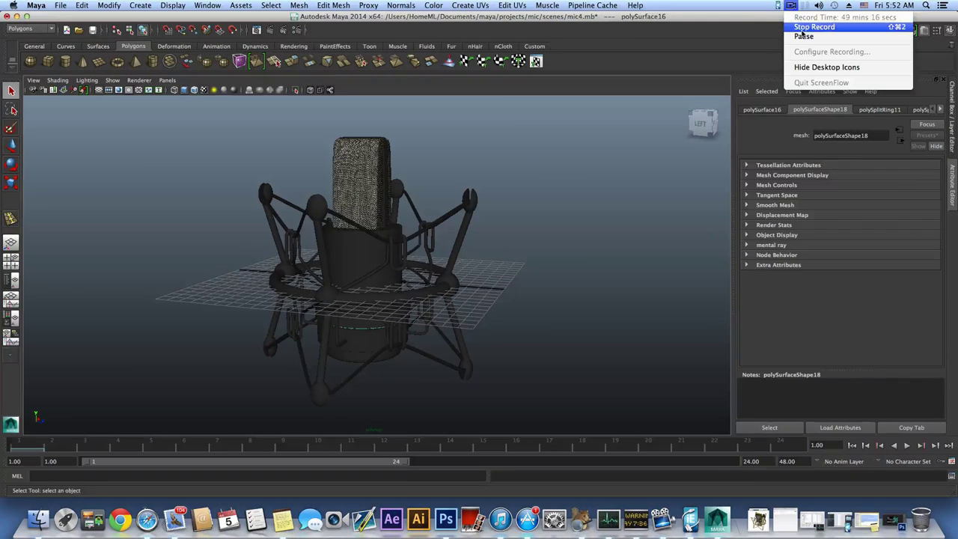